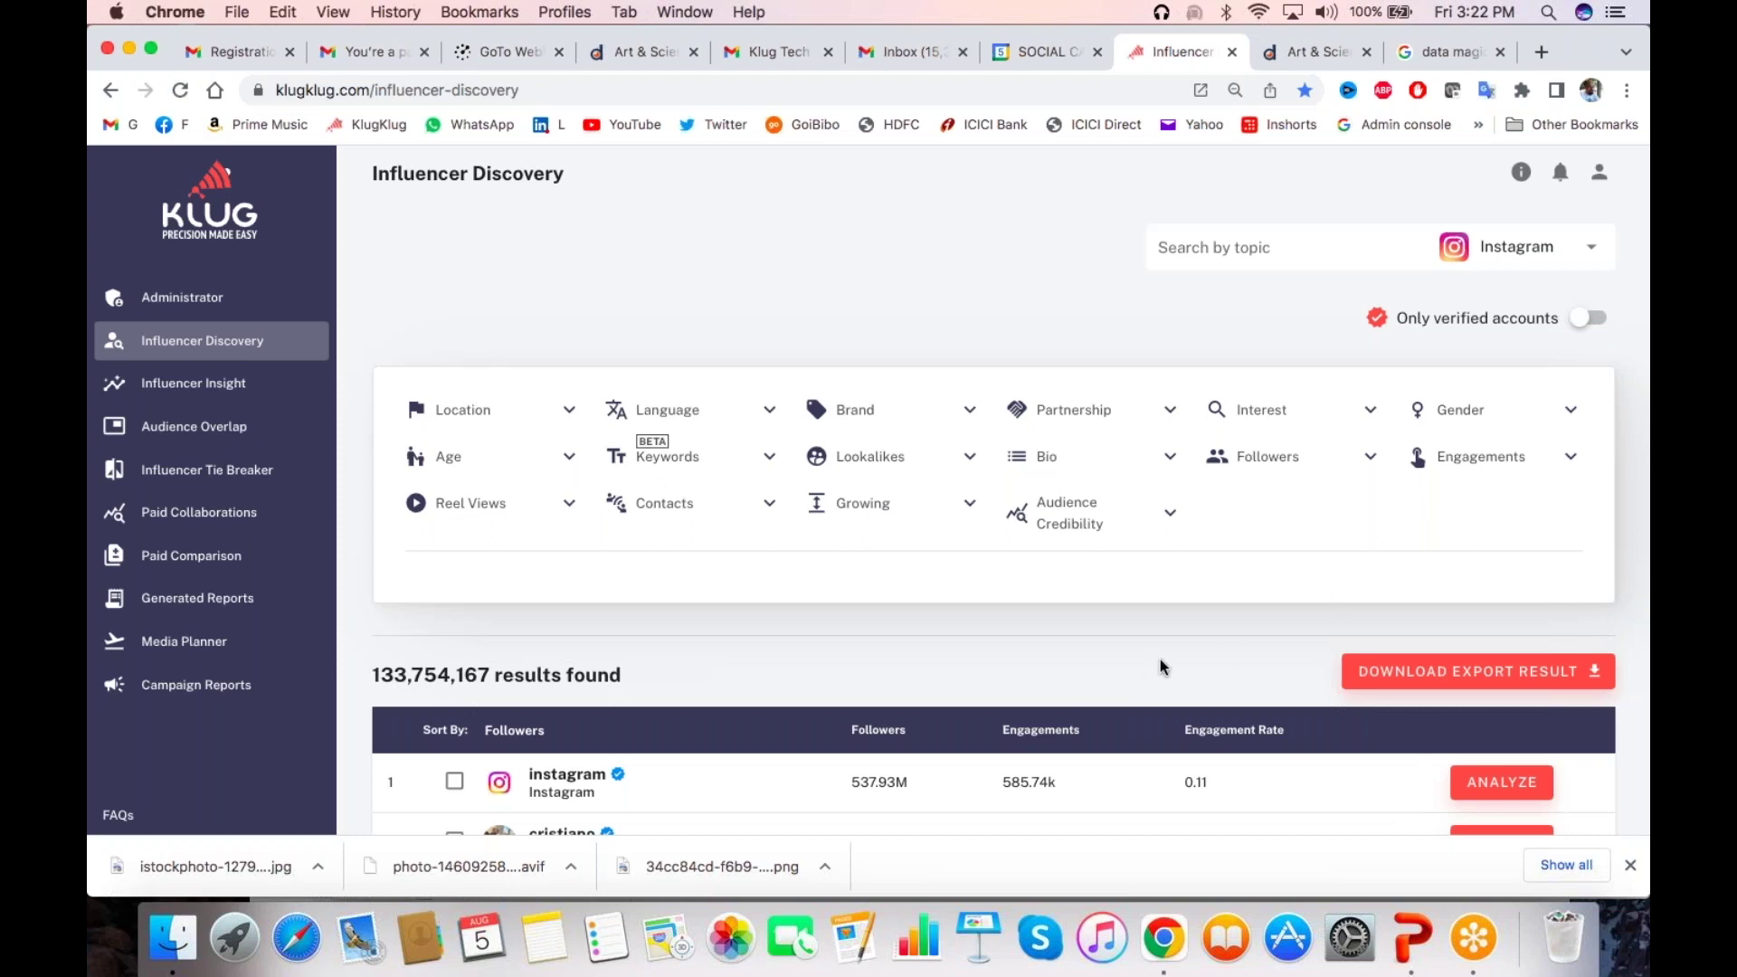
pyautogui.scroll(-3, 1160, 665)
pyautogui.scroll(4, 1161, 667)
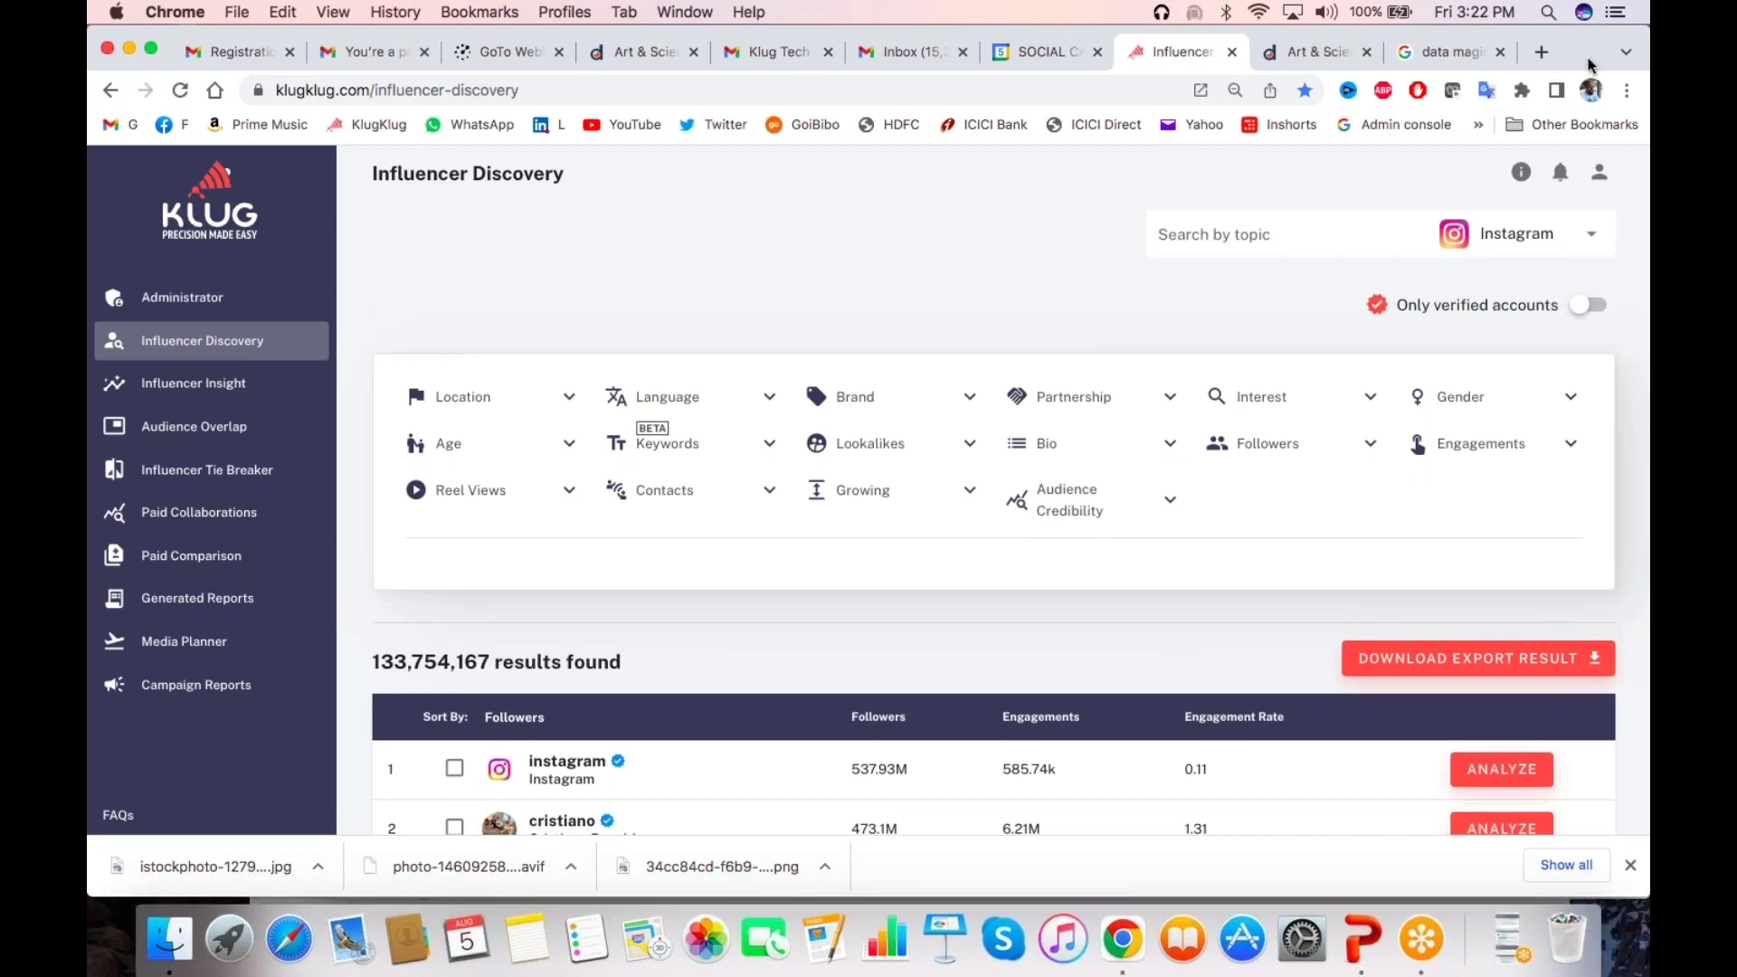
pyautogui.scroll(-2, 1227, 352)
pyautogui.scroll(3, 1227, 353)
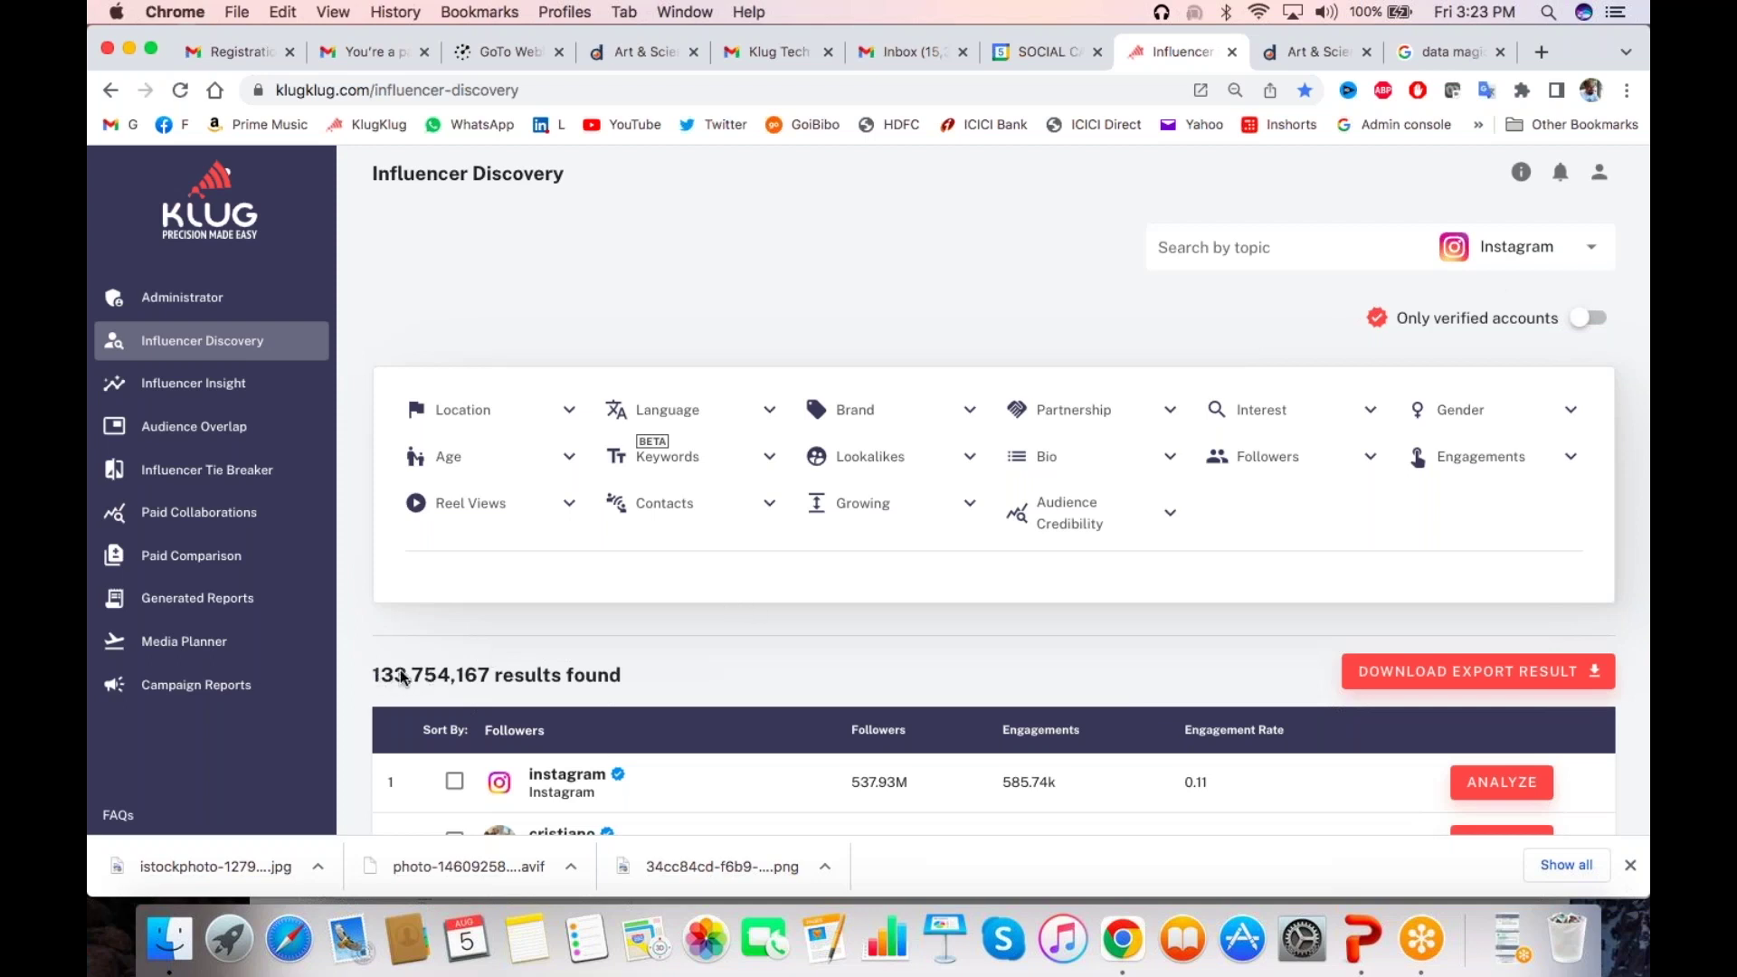
pyautogui.click(668, 675)
# Switch the influencer search platform to Youtube and check the number of results found
pyautogui.click(1535, 253)
pyautogui.click(1499, 314)
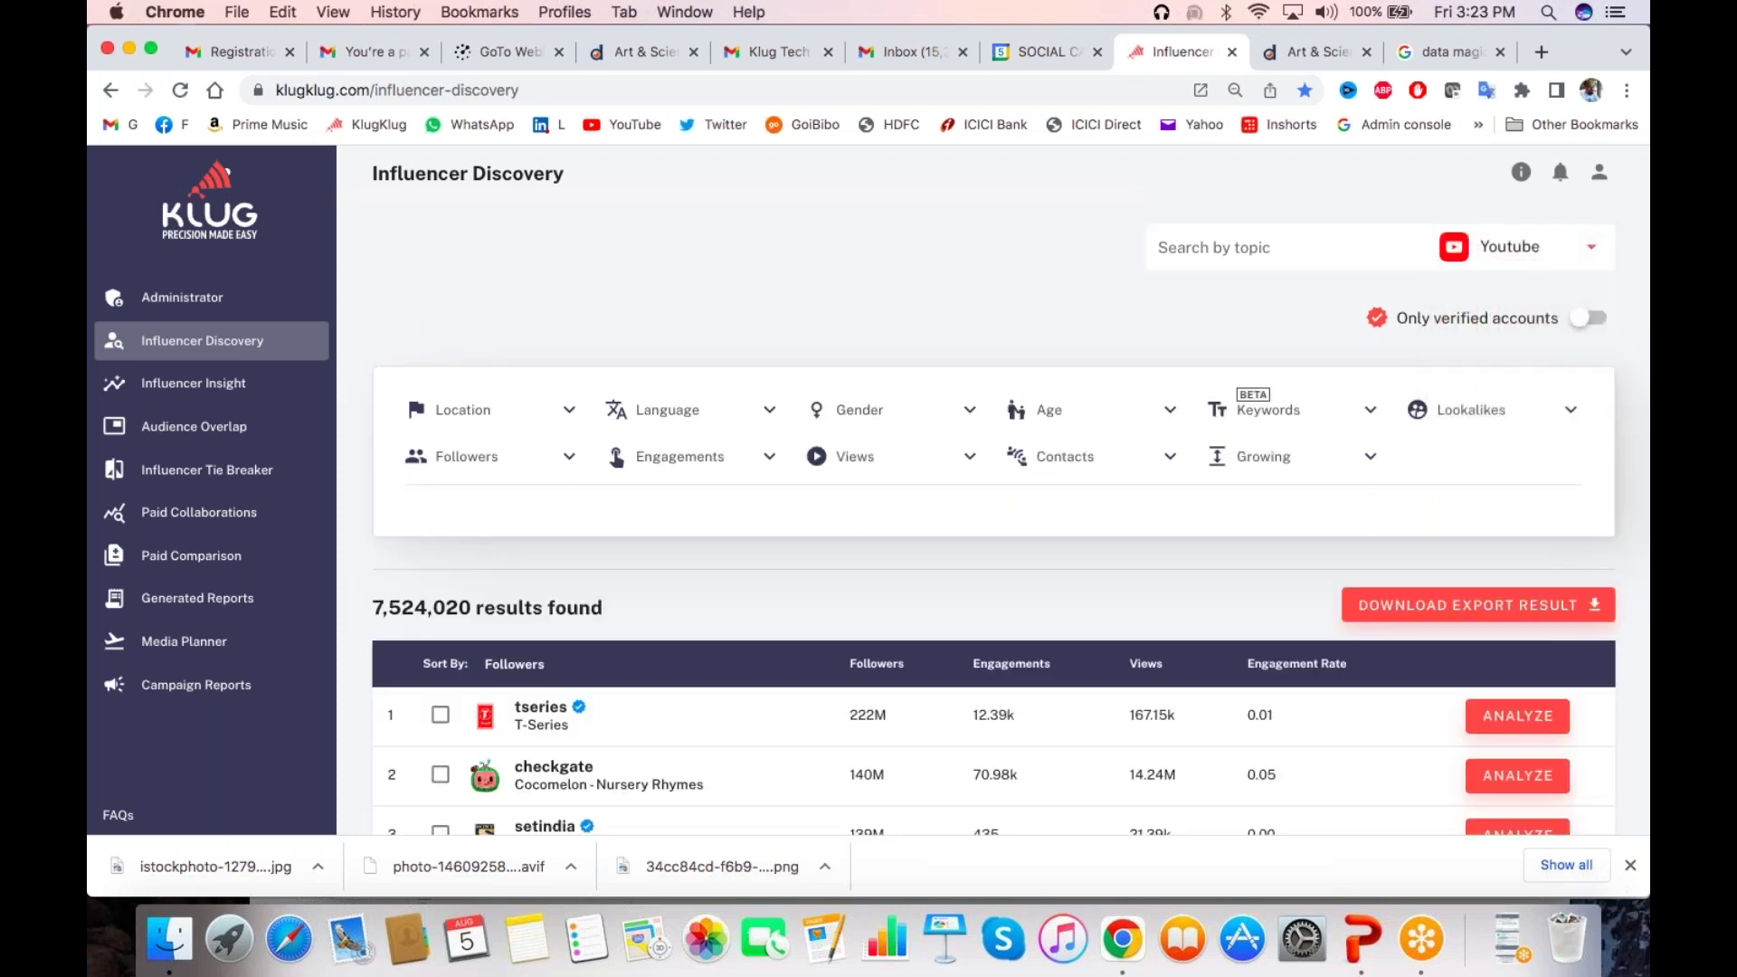
pyautogui.moveTo(372, 612); pyautogui.dragTo(441, 612)
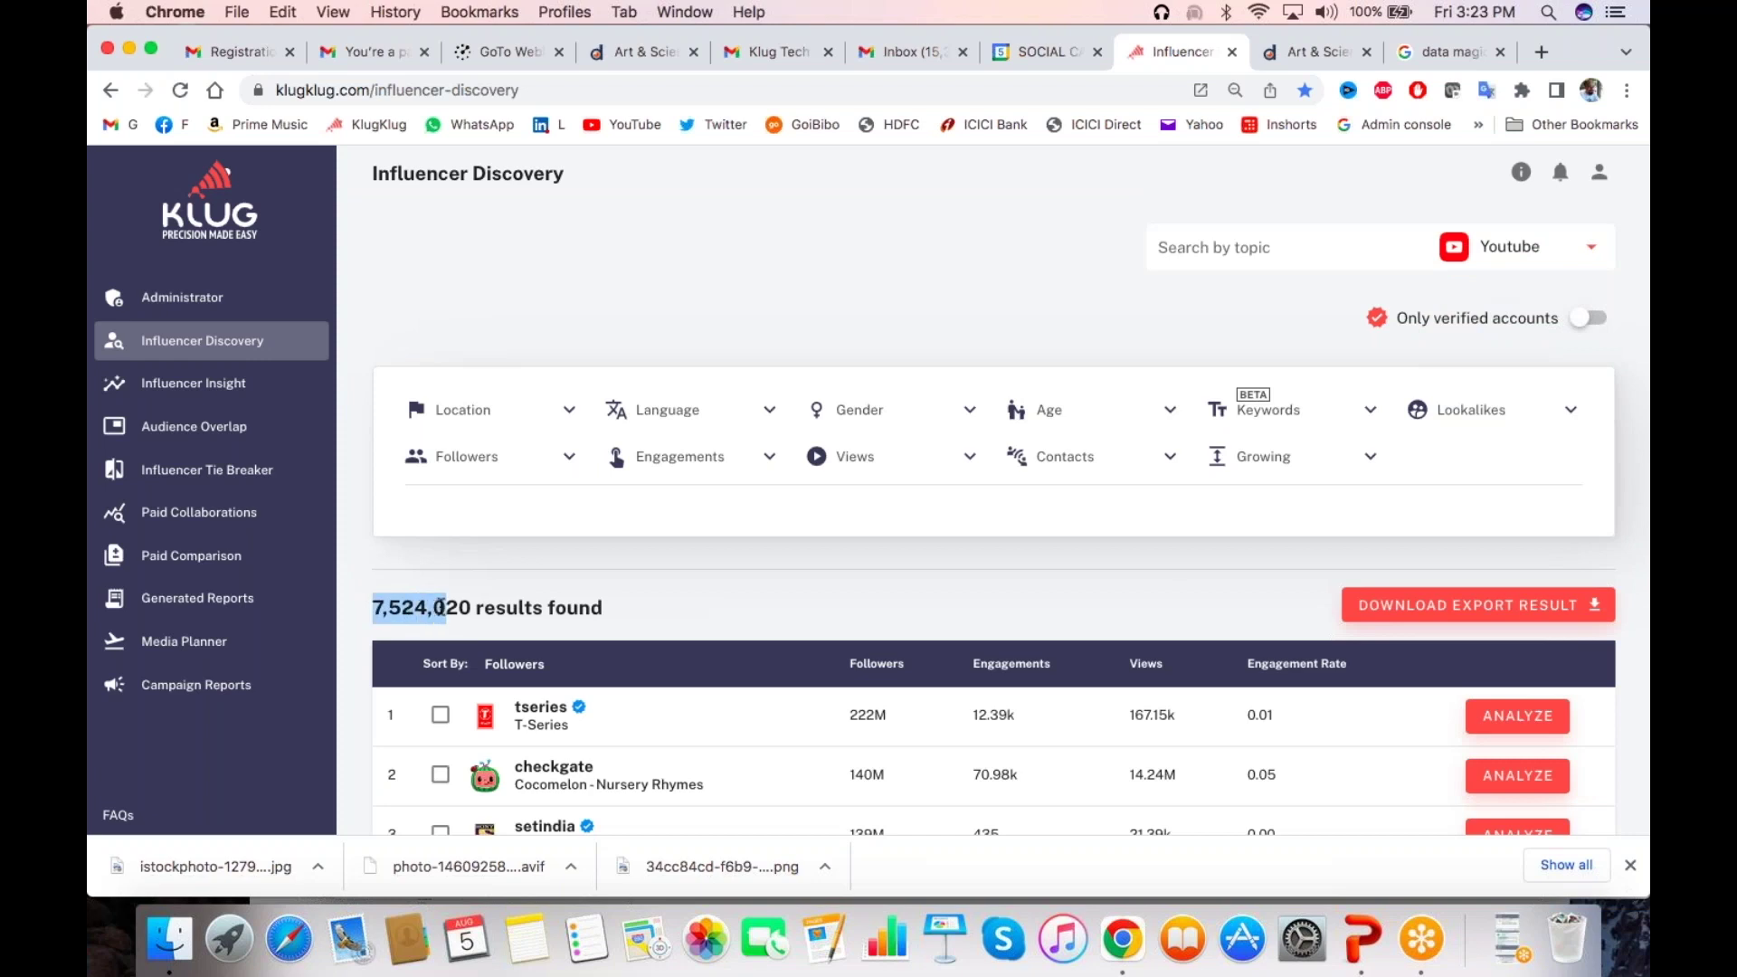
# Switch the influencer search platform to Tik Tok and check the number of results found
pyautogui.click(1549, 254)
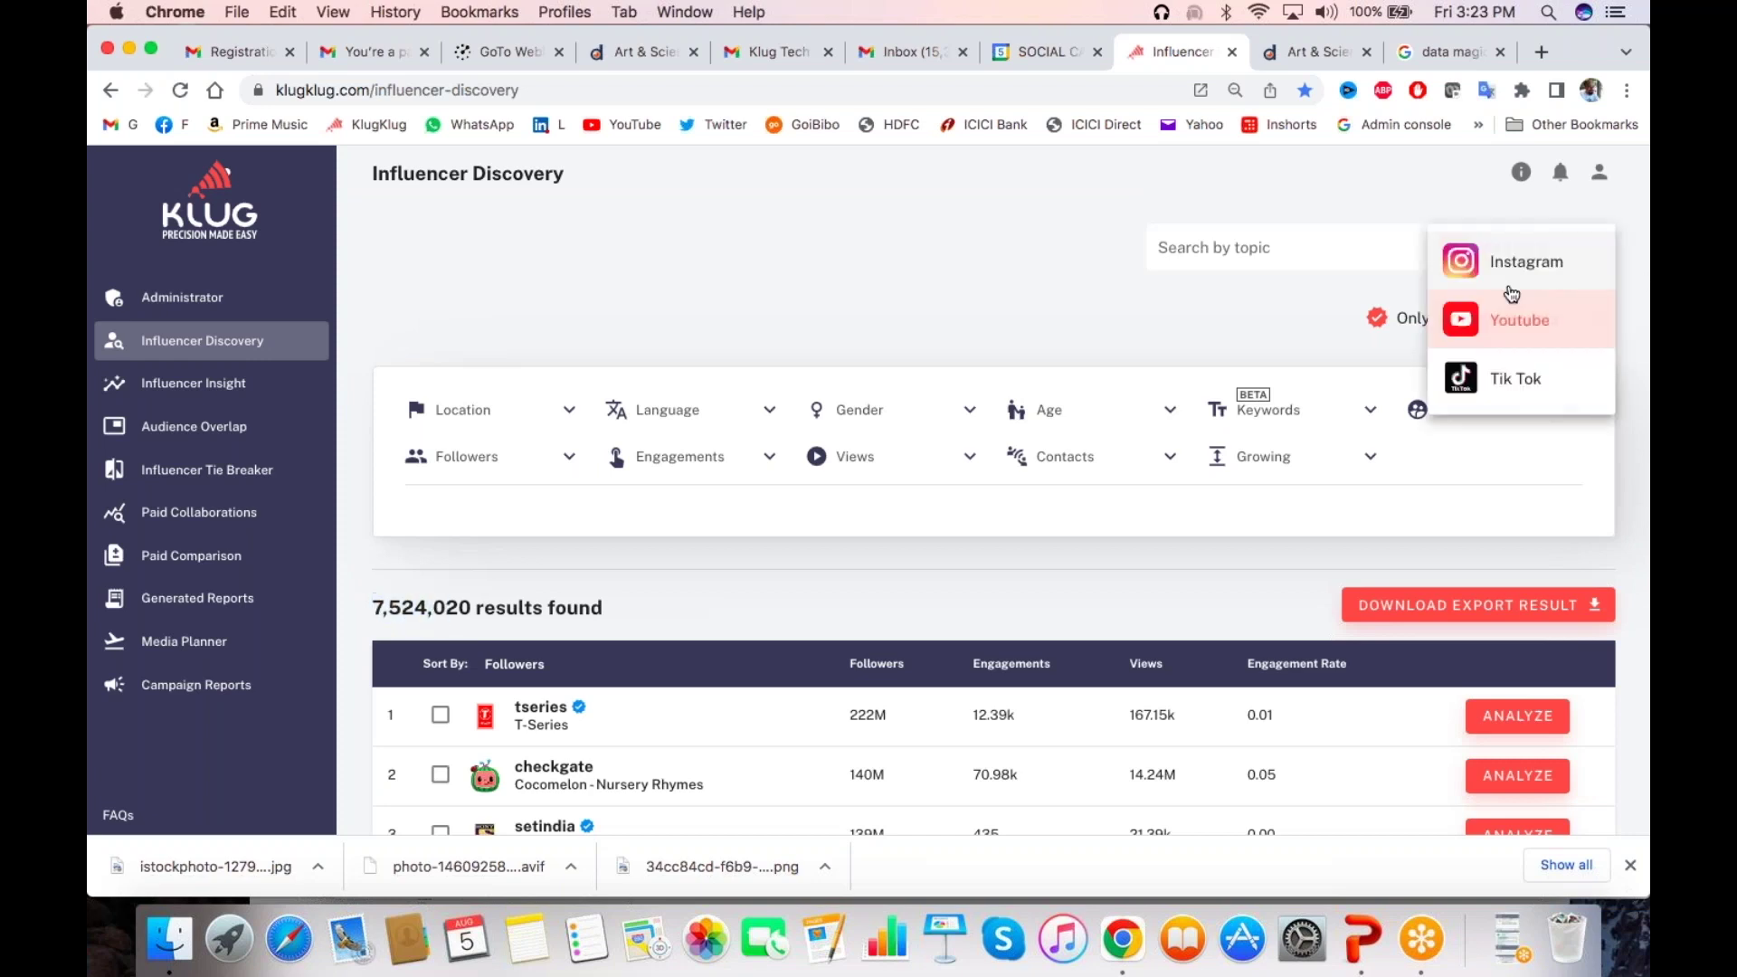
pyautogui.click(1509, 380)
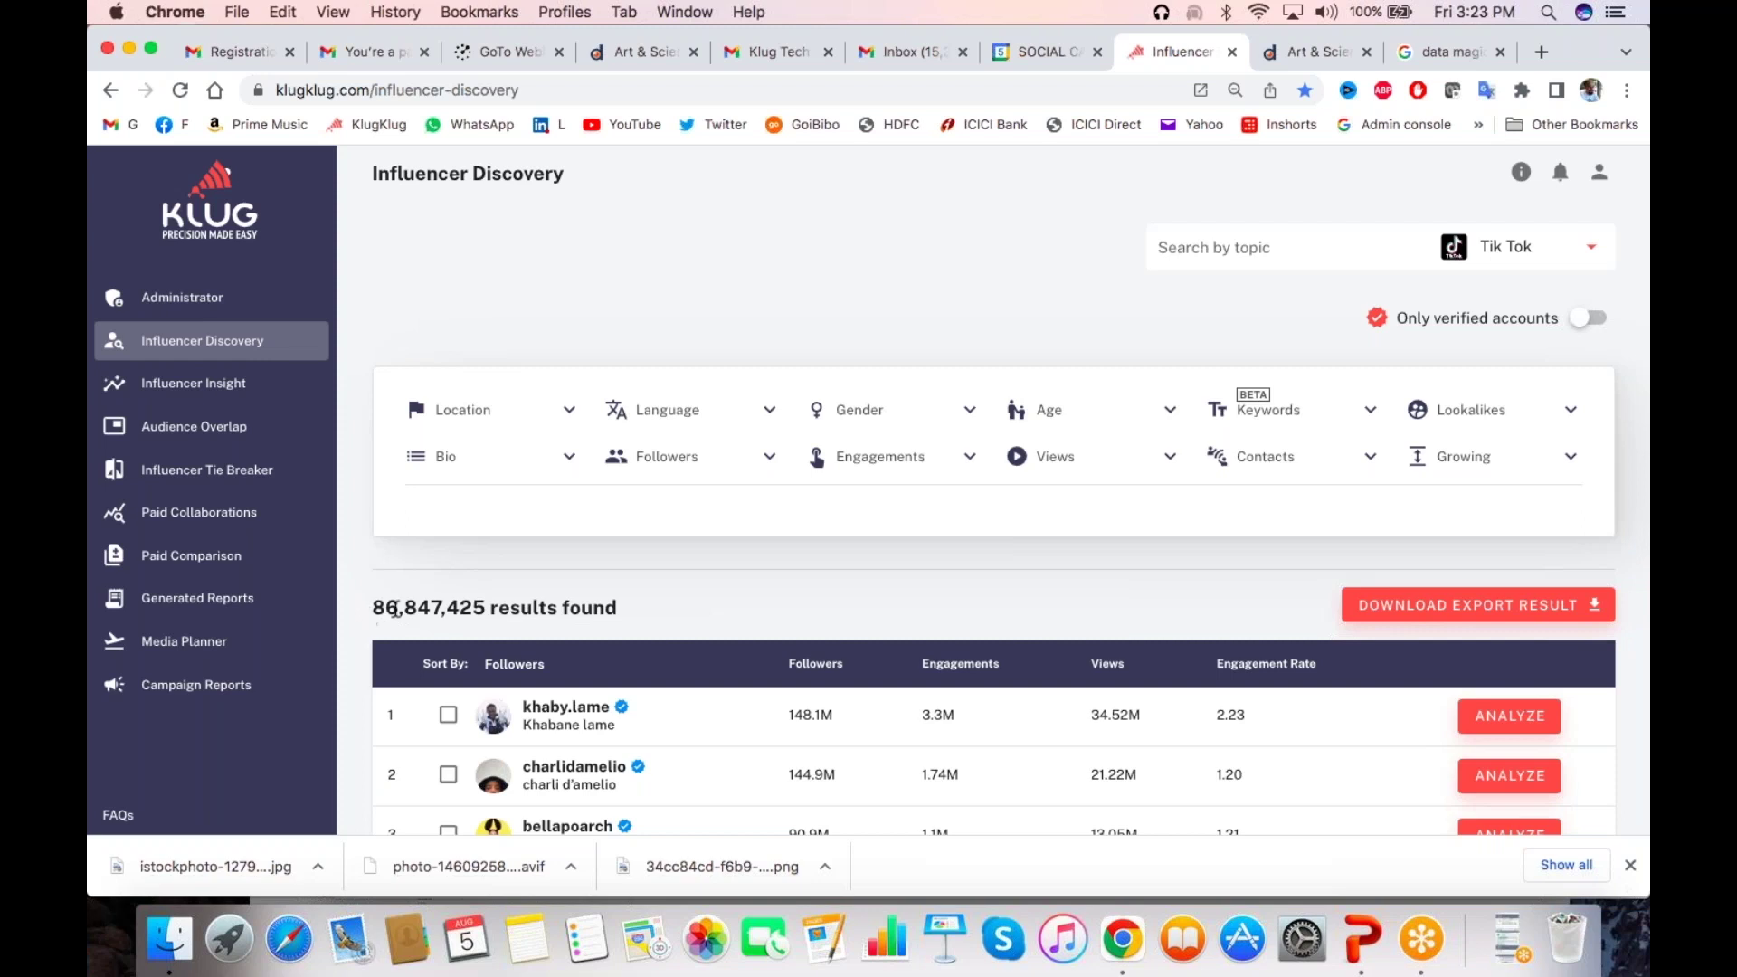
pyautogui.moveTo(394, 608); pyautogui.dragTo(373, 608)
pyautogui.click(970, 576)
# Return the influencer search platform to Instagram
pyautogui.click(1517, 258)
pyautogui.click(1506, 260)
pyautogui.click(1504, 257)
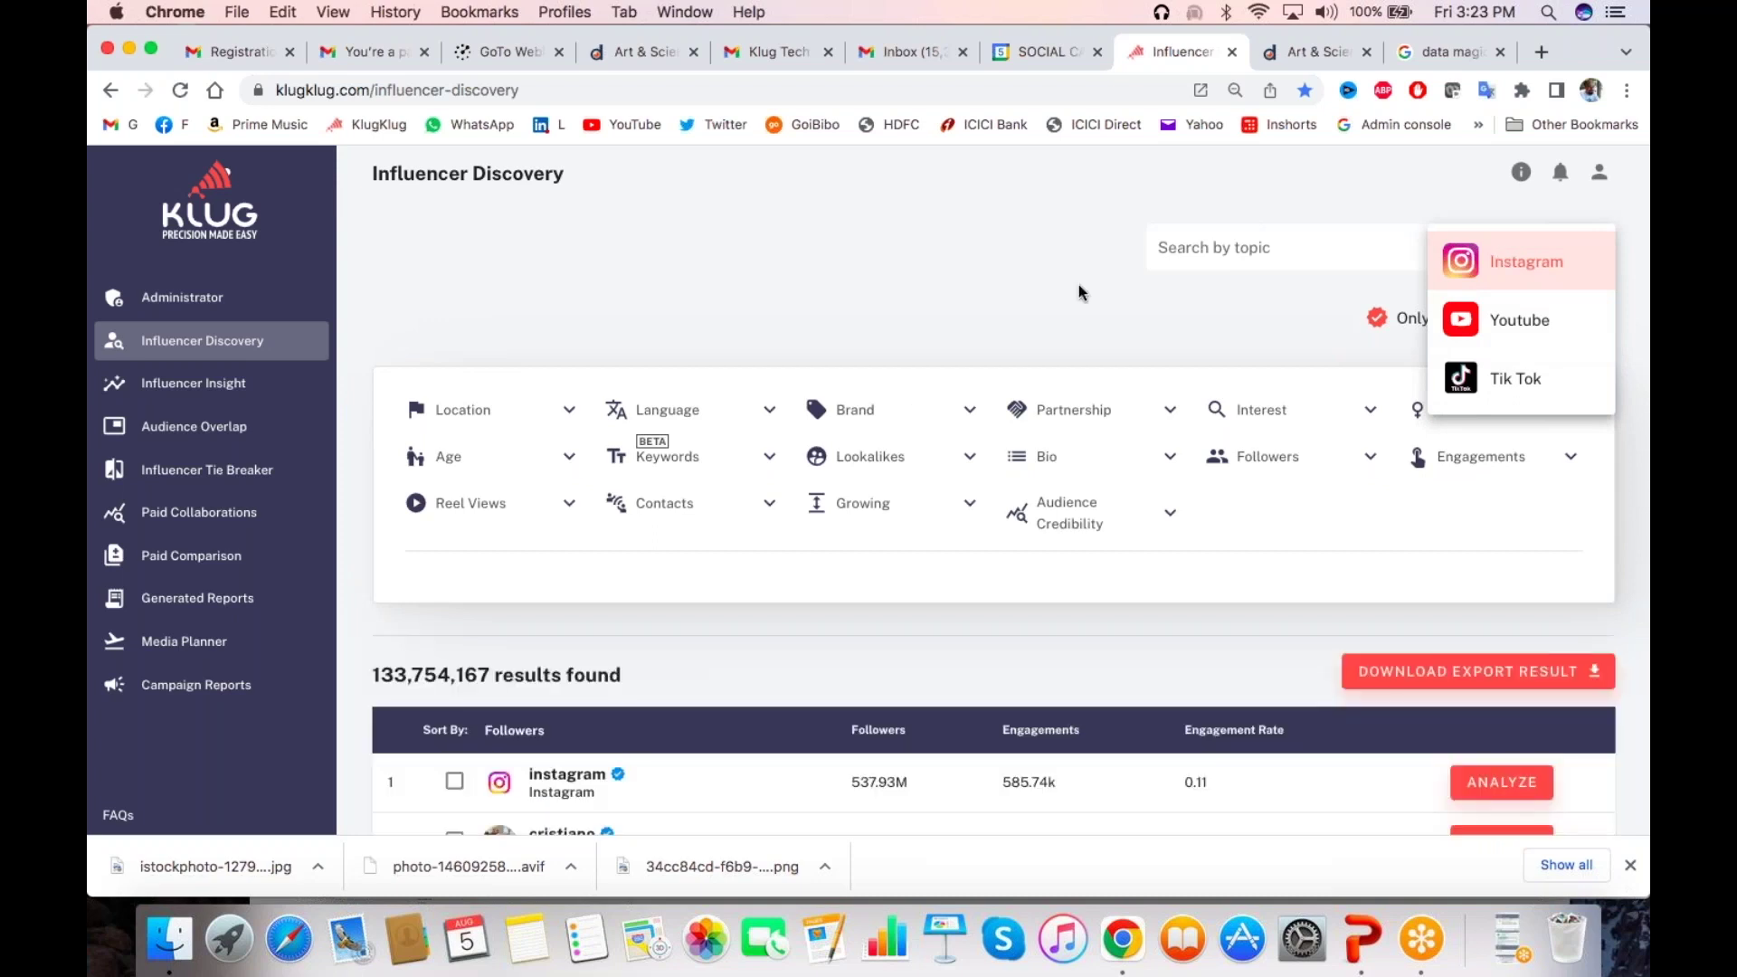
pyautogui.click(1078, 284)
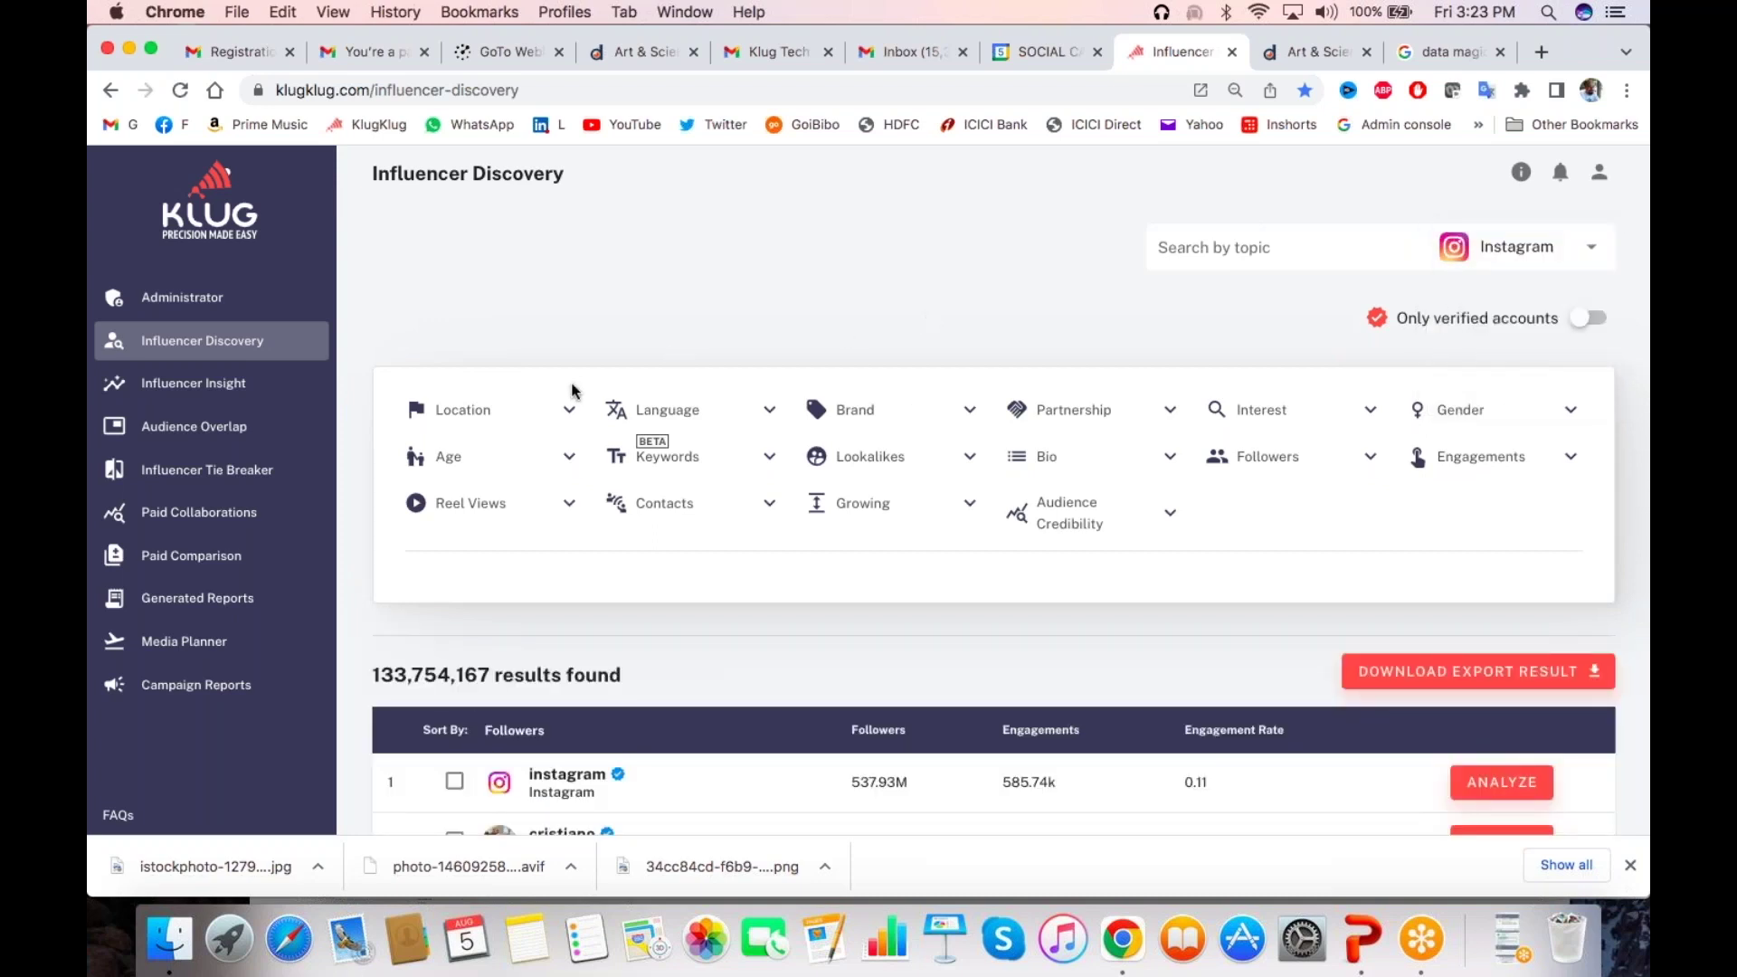
# Filter the Instagram results by influencer location India and check the number of results found
pyautogui.click(560, 413)
pyautogui.click(737, 458)
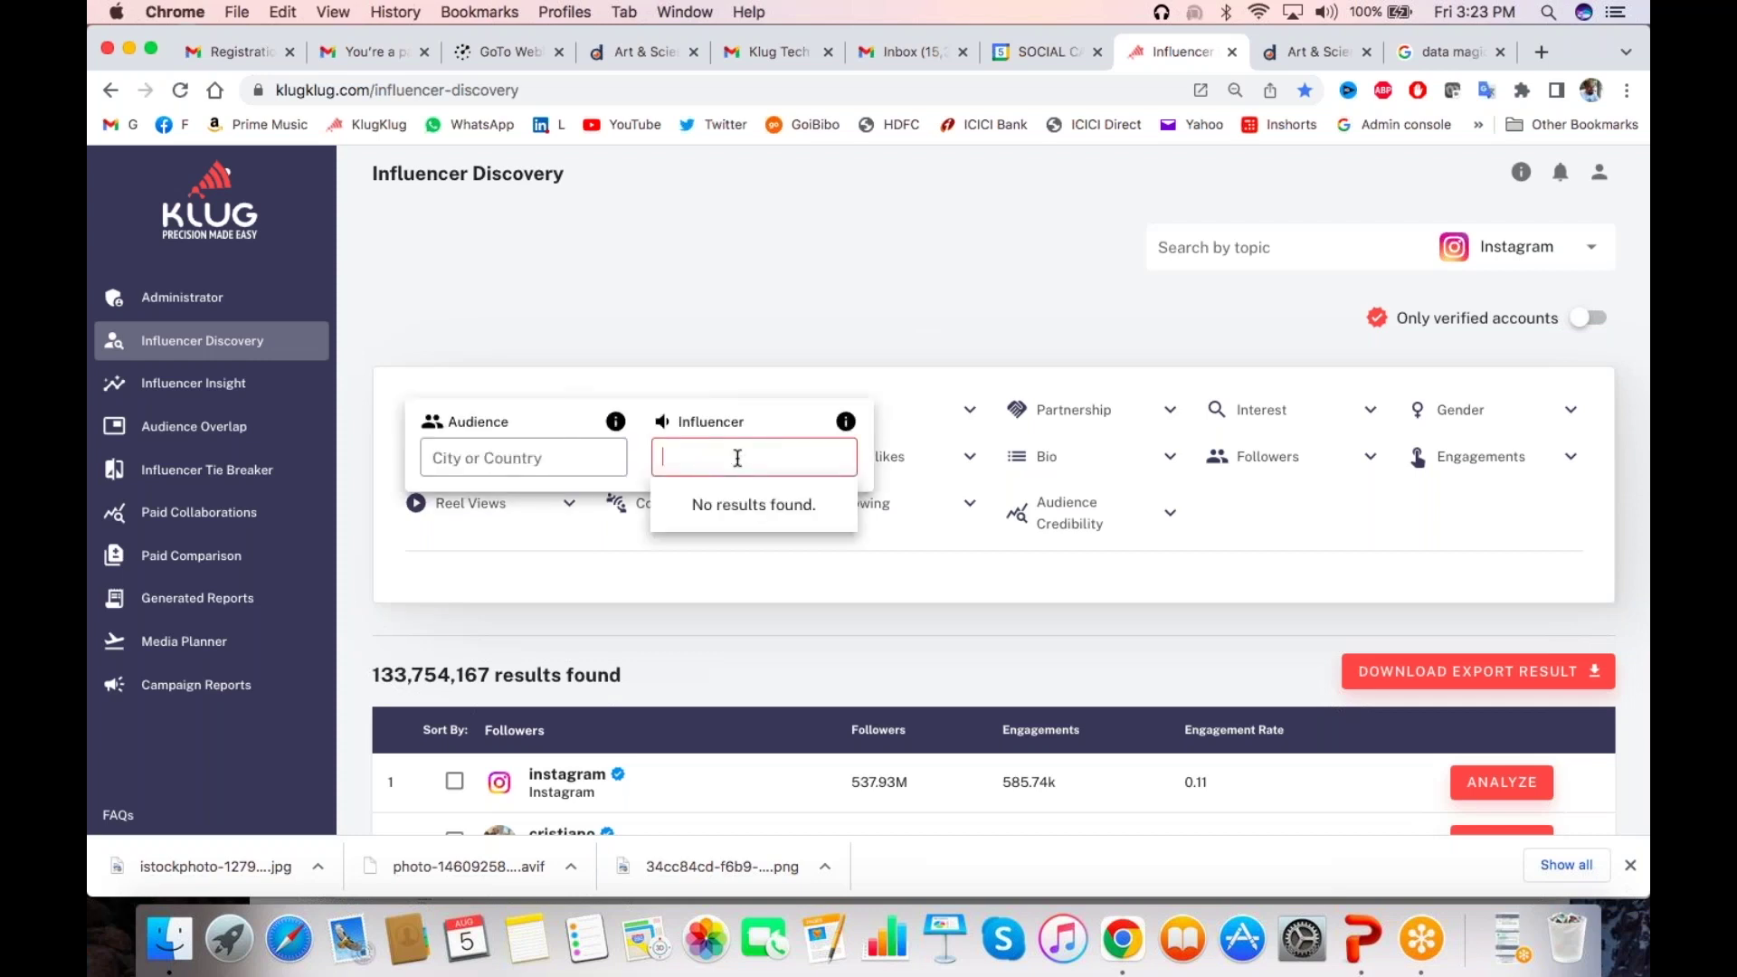
pyautogui.write('india')
pyautogui.click(718, 499)
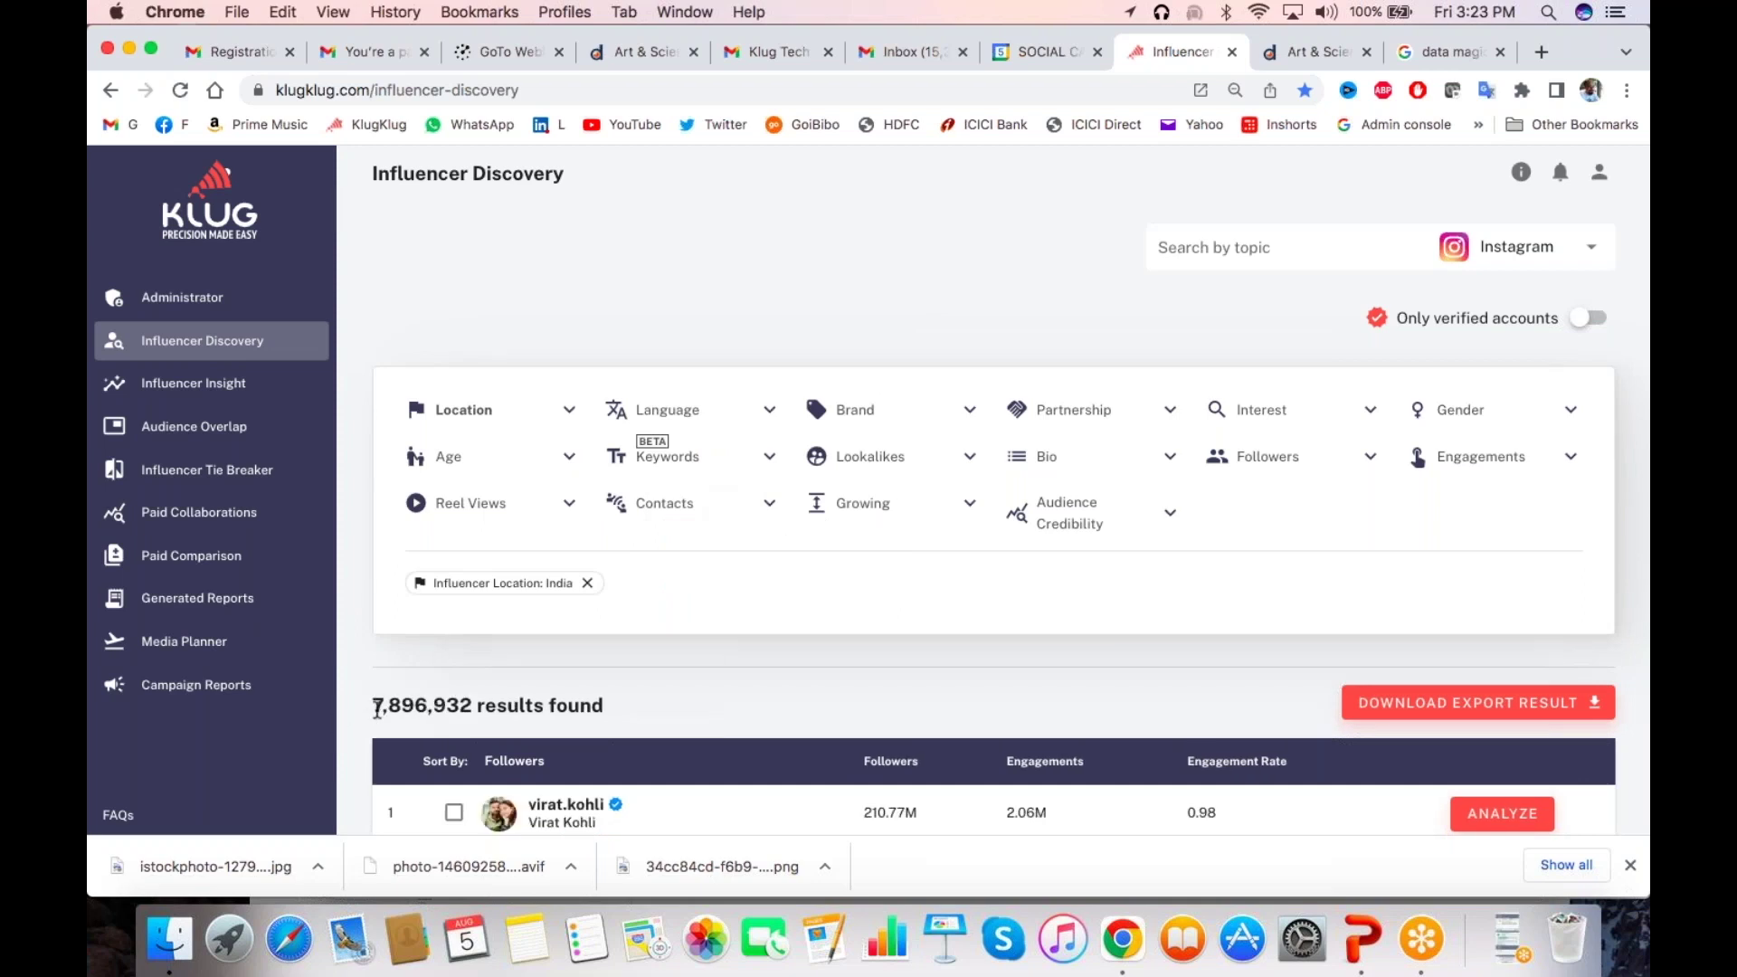
pyautogui.moveTo(375, 709); pyautogui.dragTo(403, 711)
# Add Bangalore as the audience location in the location filter
pyautogui.click(508, 411)
pyautogui.click(699, 459)
pyautogui.click(496, 455)
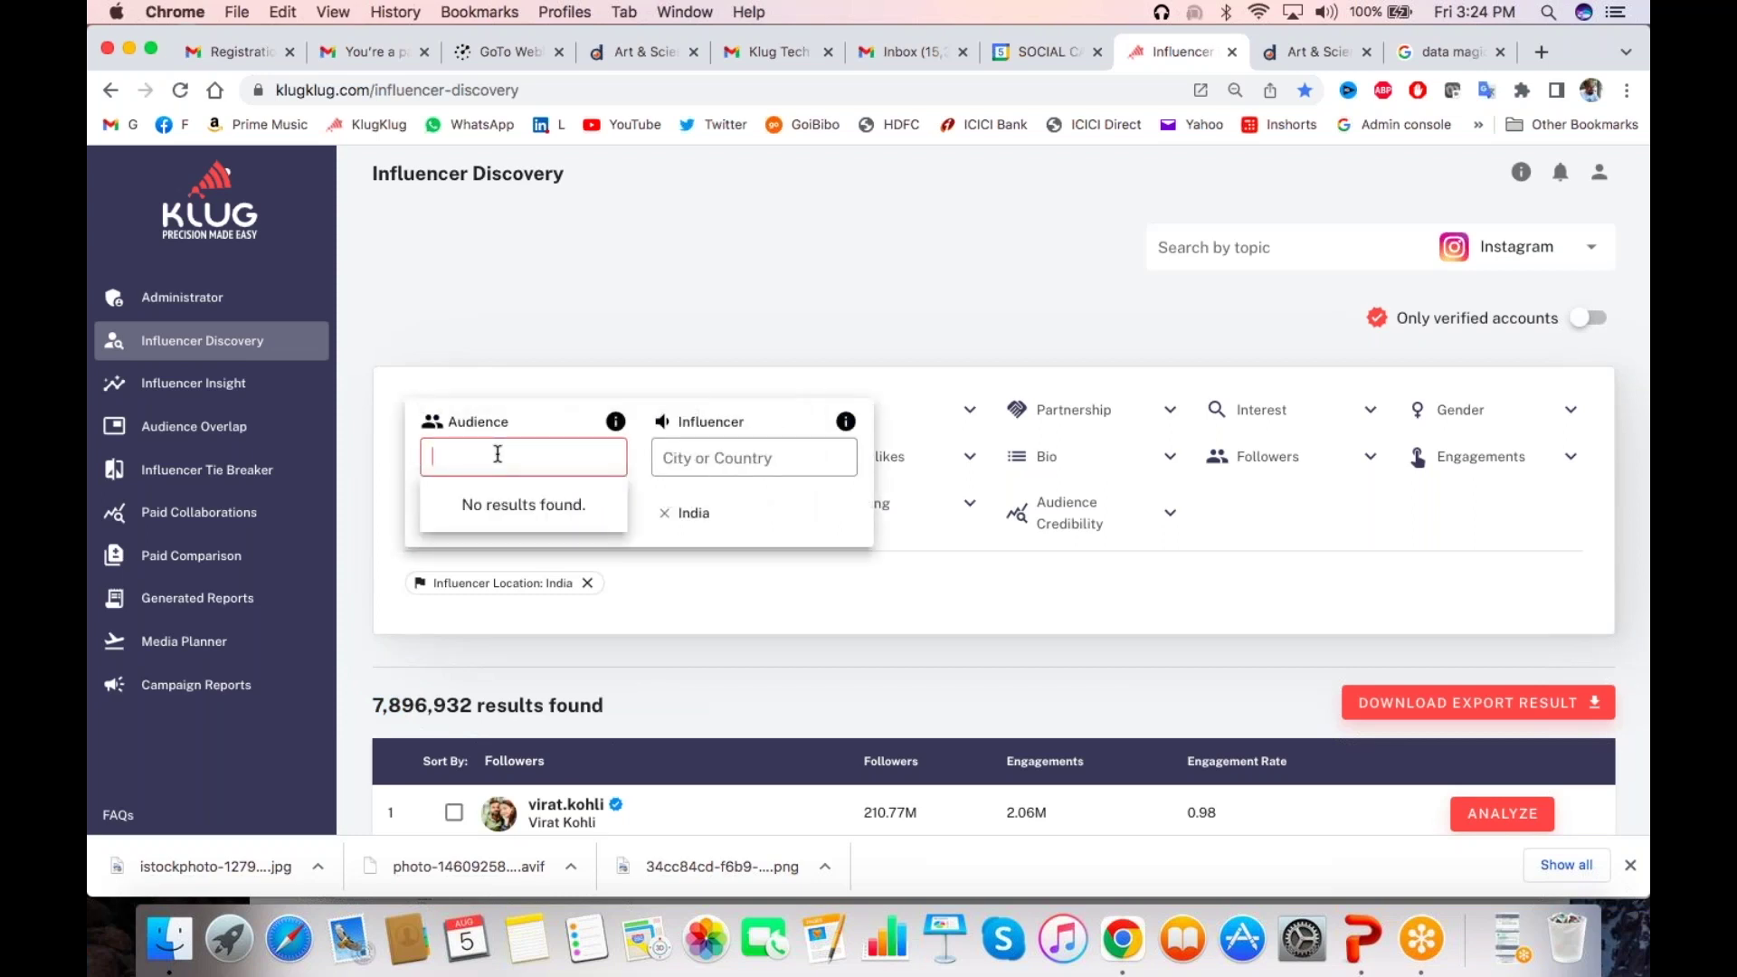
pyautogui.write('banga')
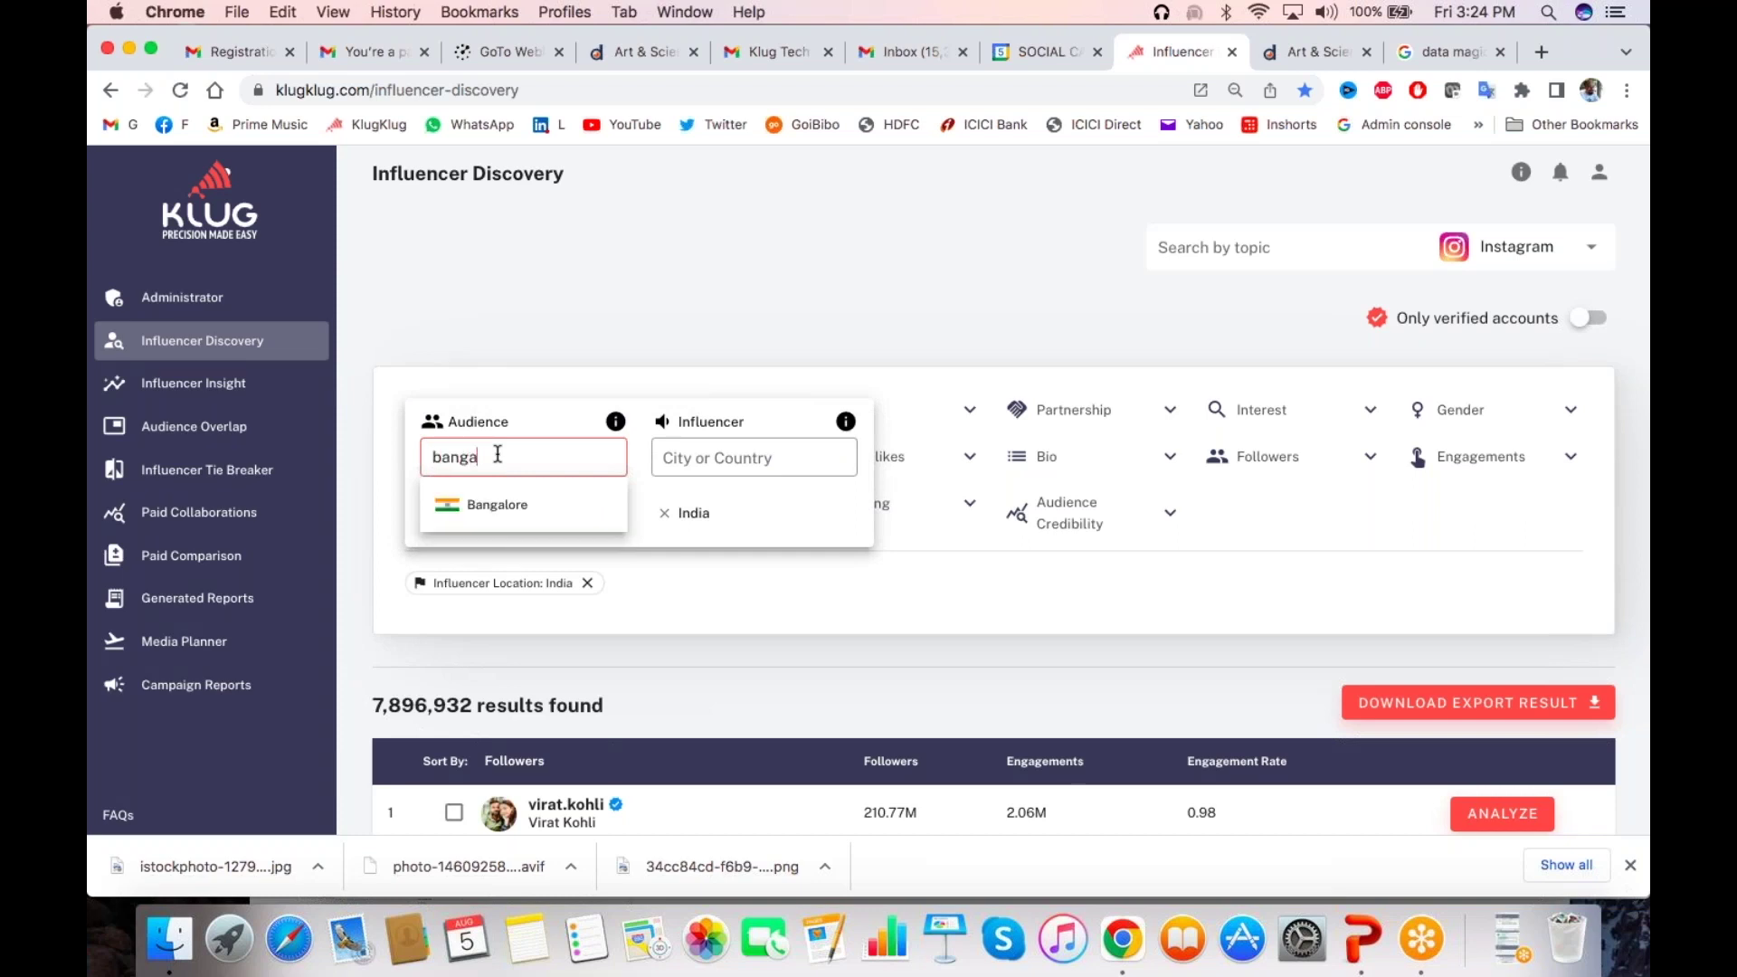
pyautogui.write('lore')
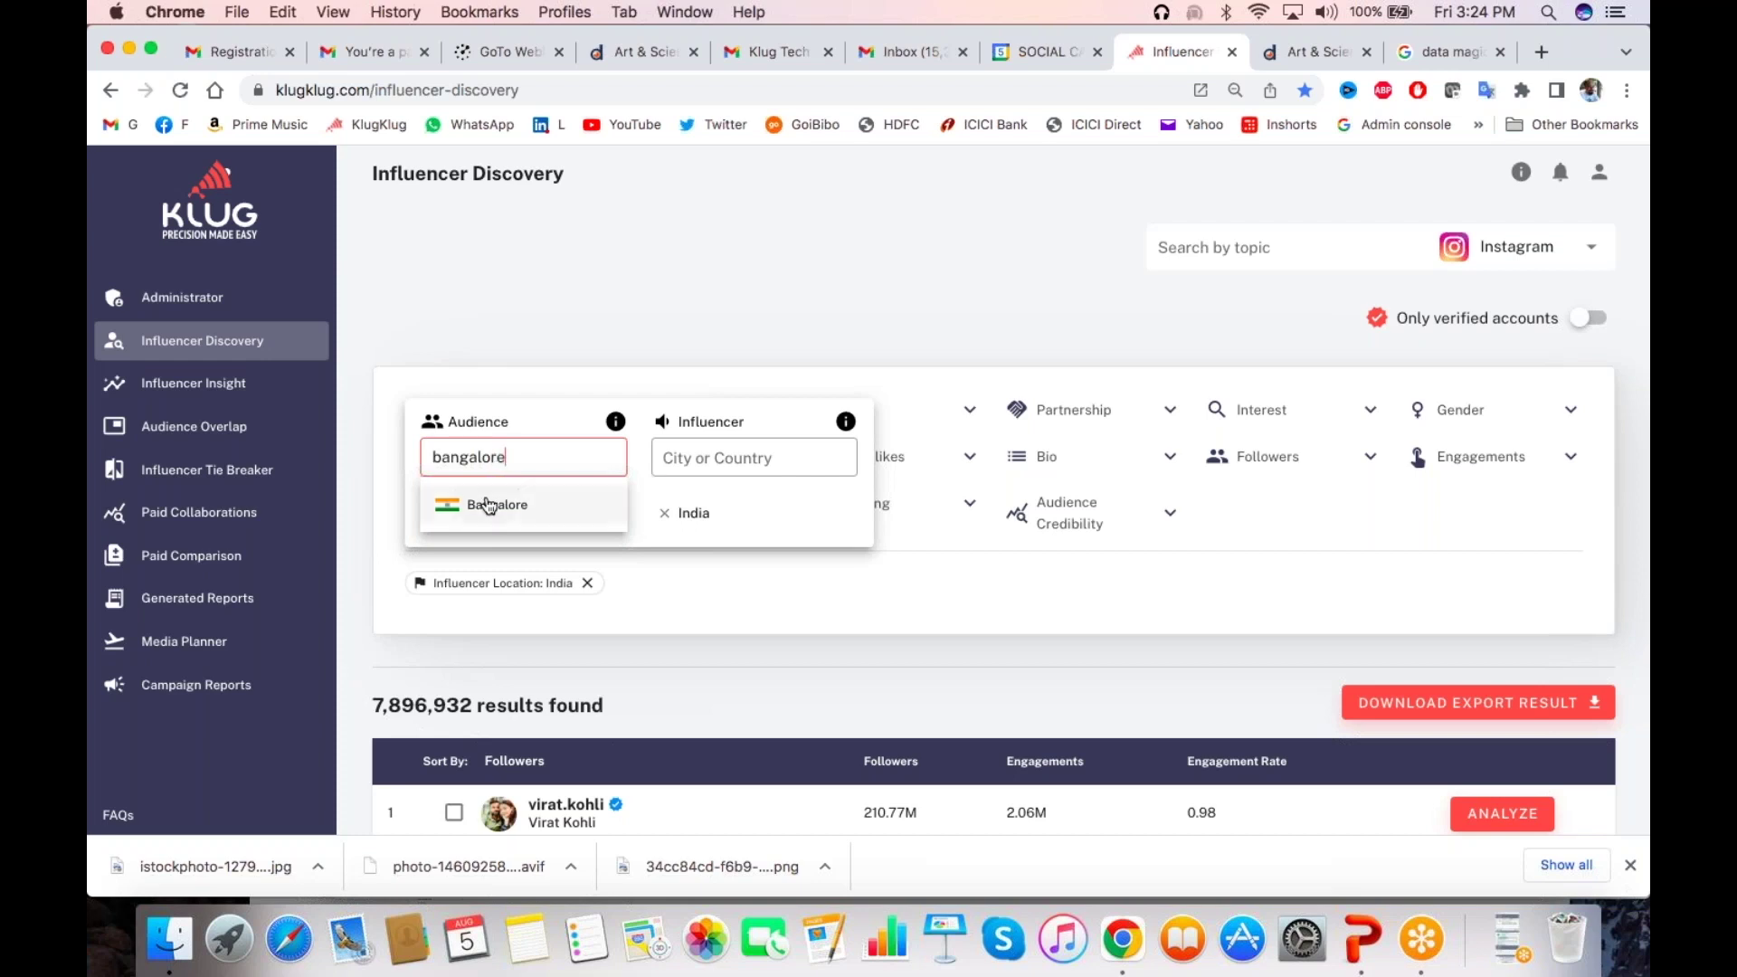
pyautogui.click(489, 505)
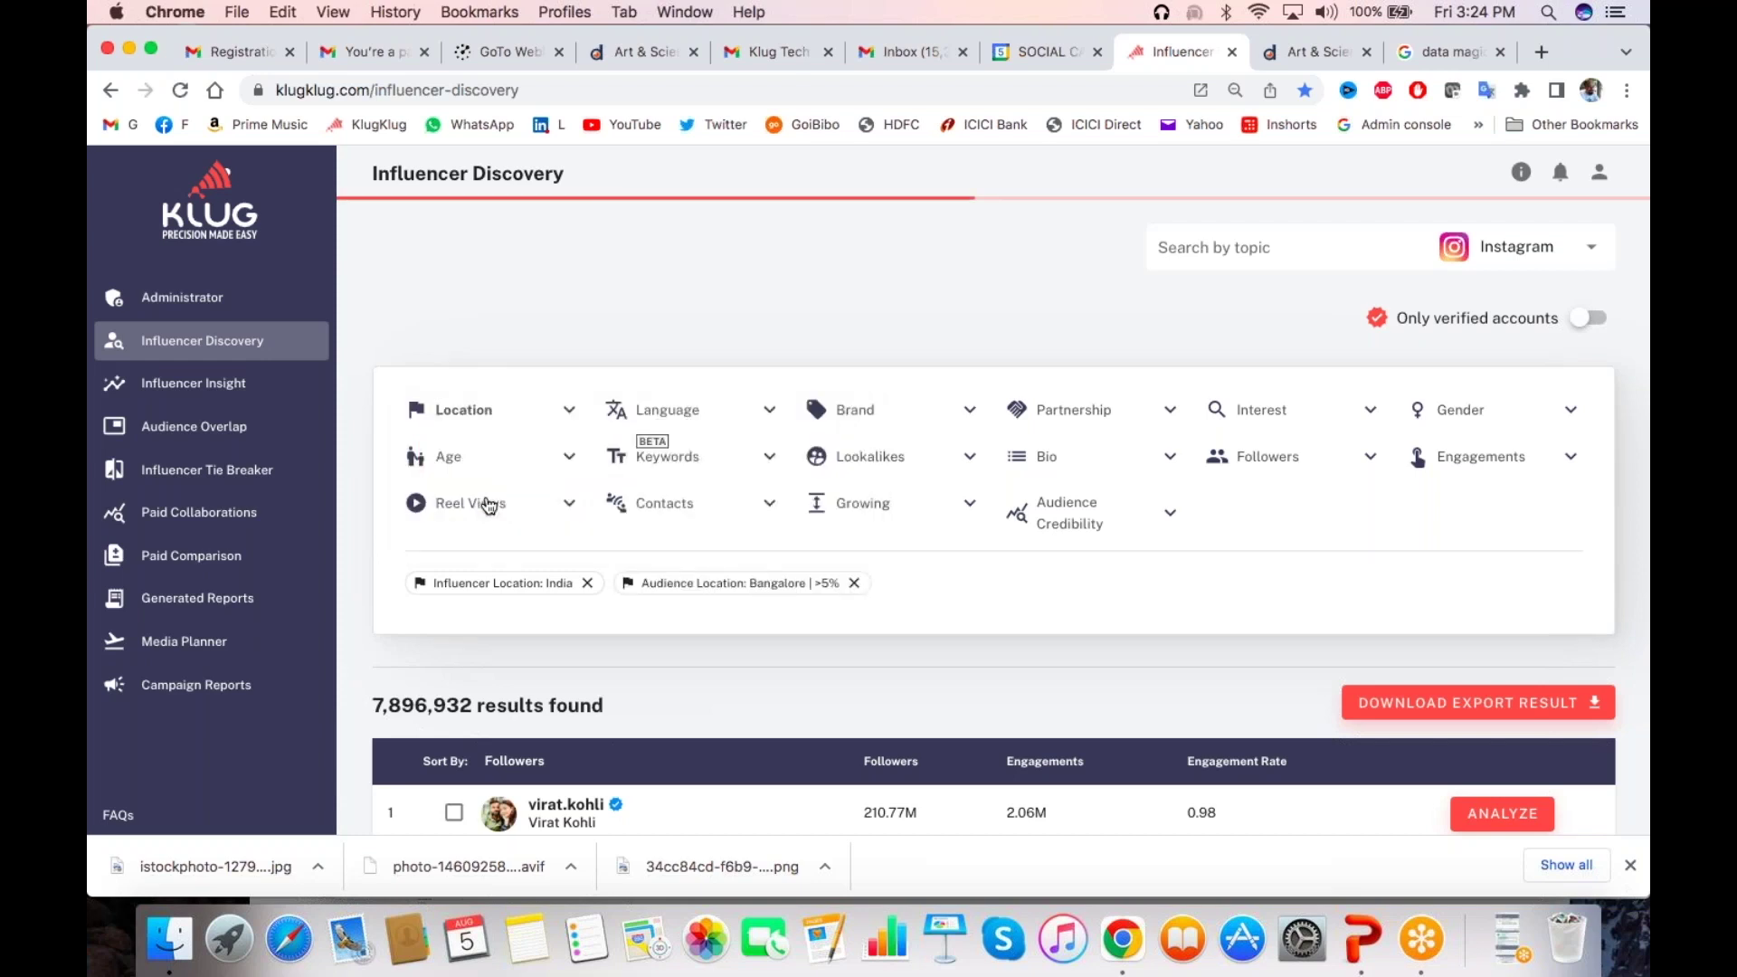
# Set the Bangalore audience percentage to > 30% and look through the list of matching influencers
pyautogui.click(570, 414)
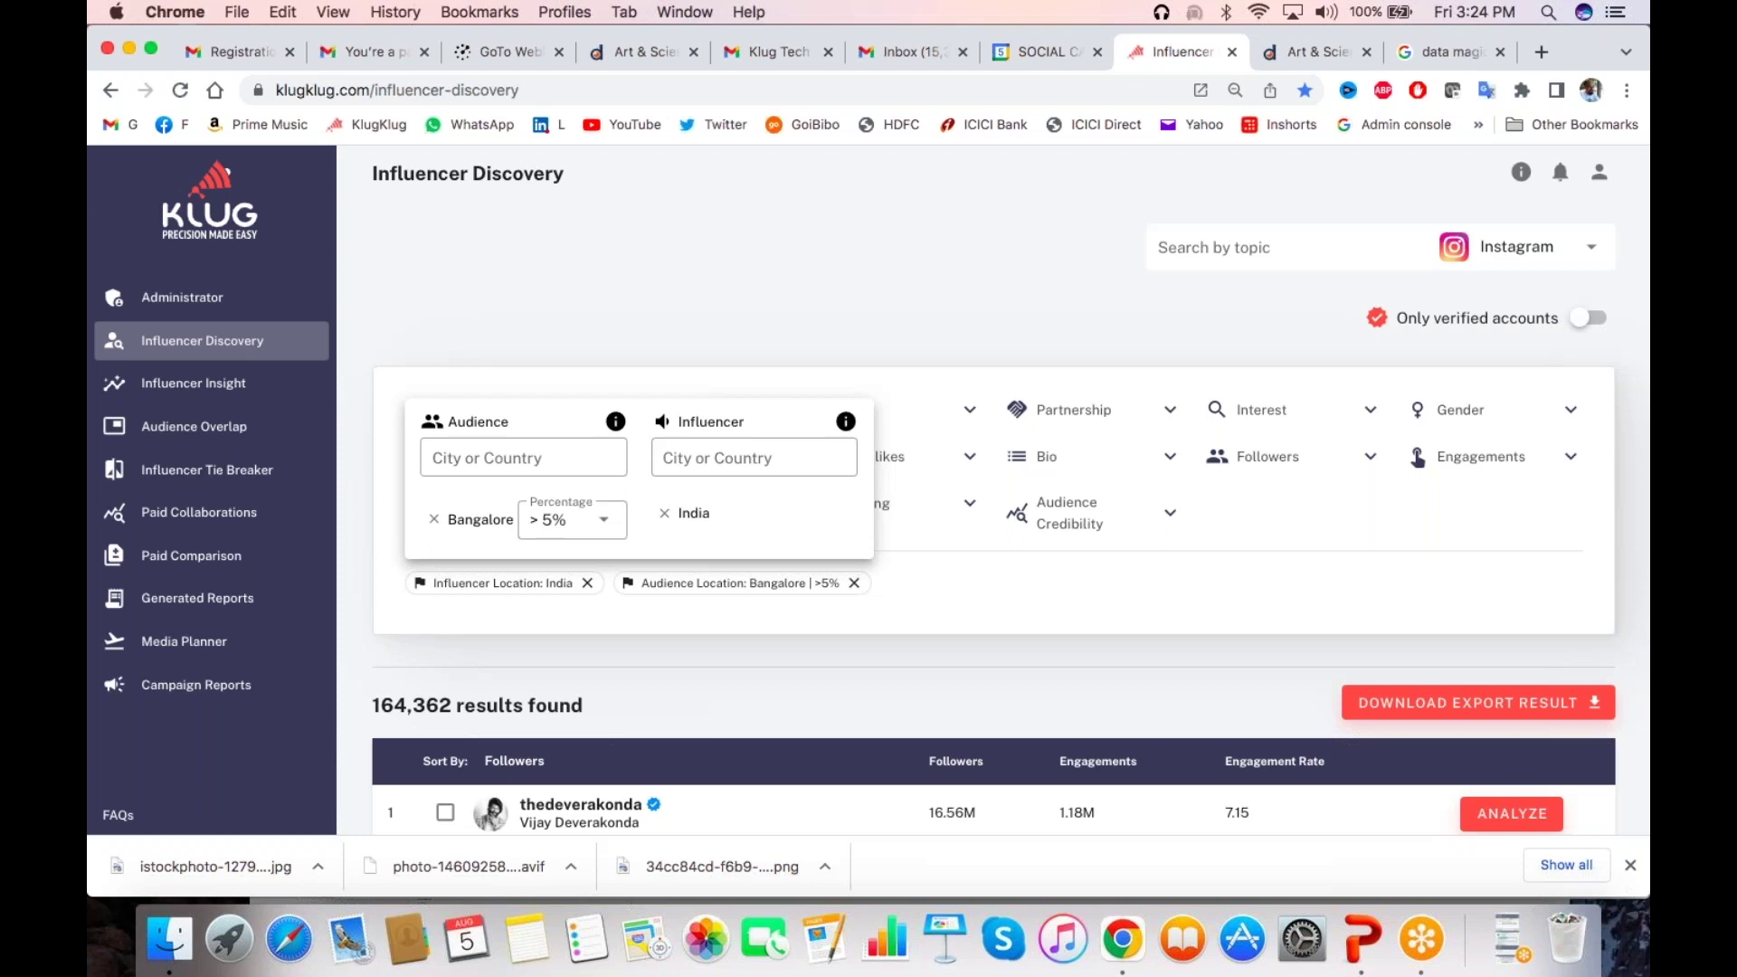
pyautogui.click(710, 658)
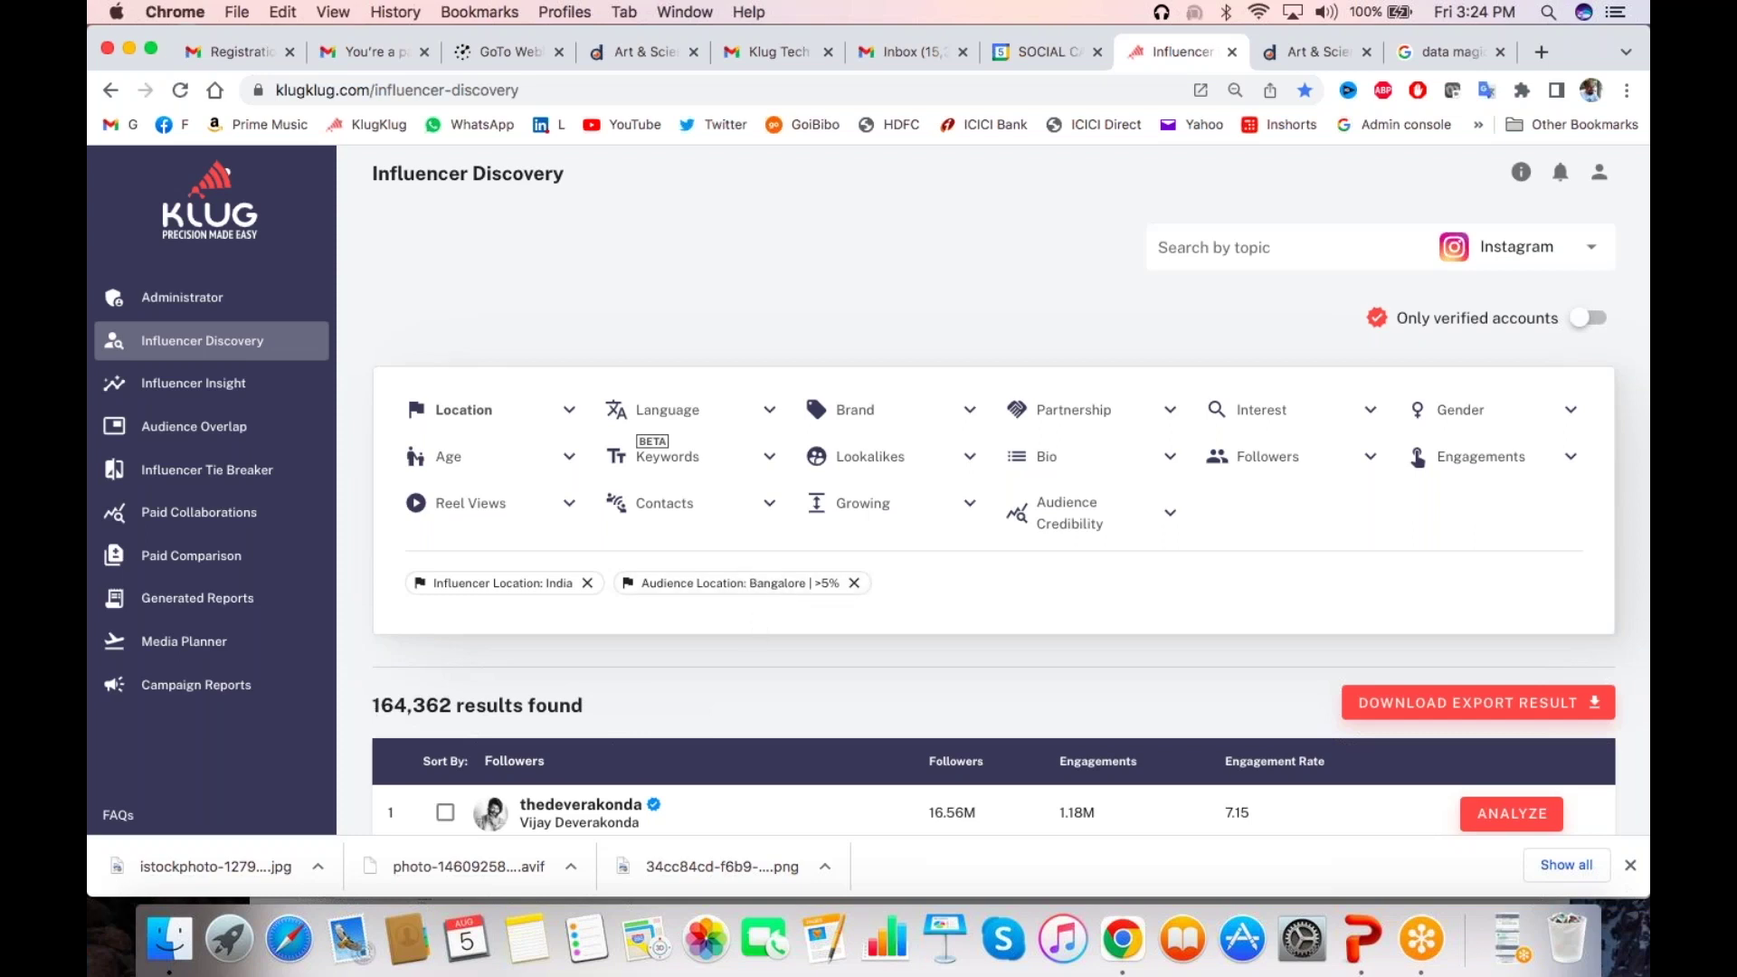
pyautogui.click(517, 420)
pyautogui.click(567, 526)
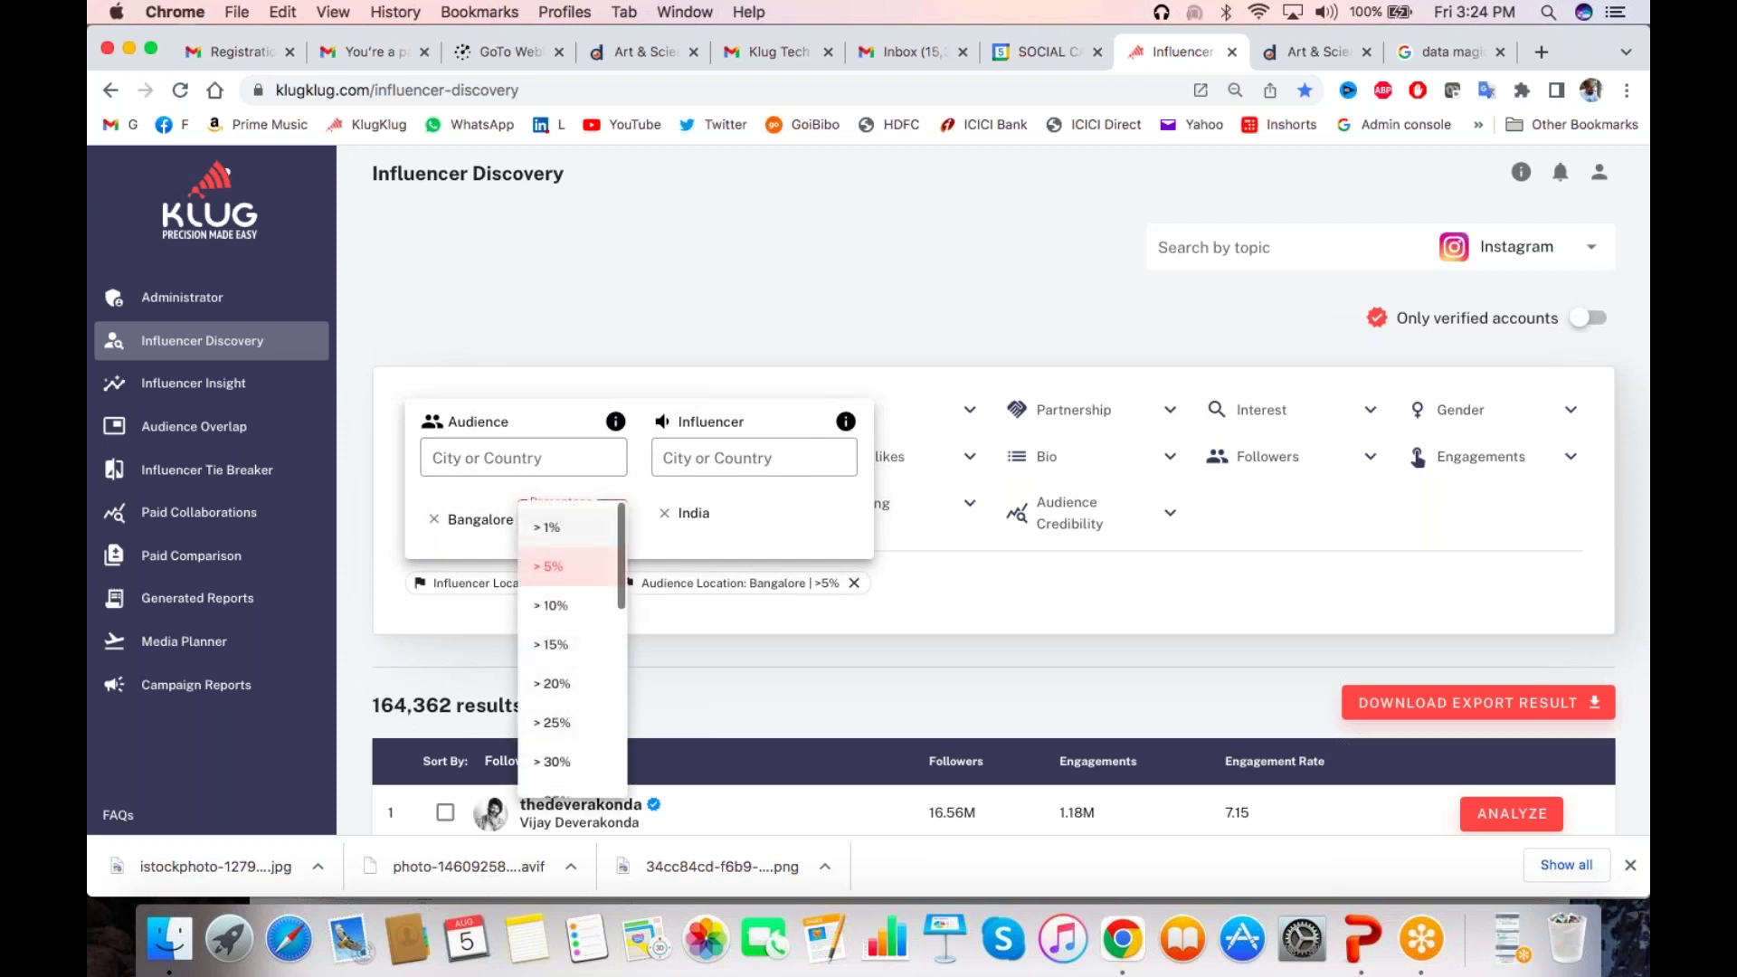
pyautogui.click(577, 760)
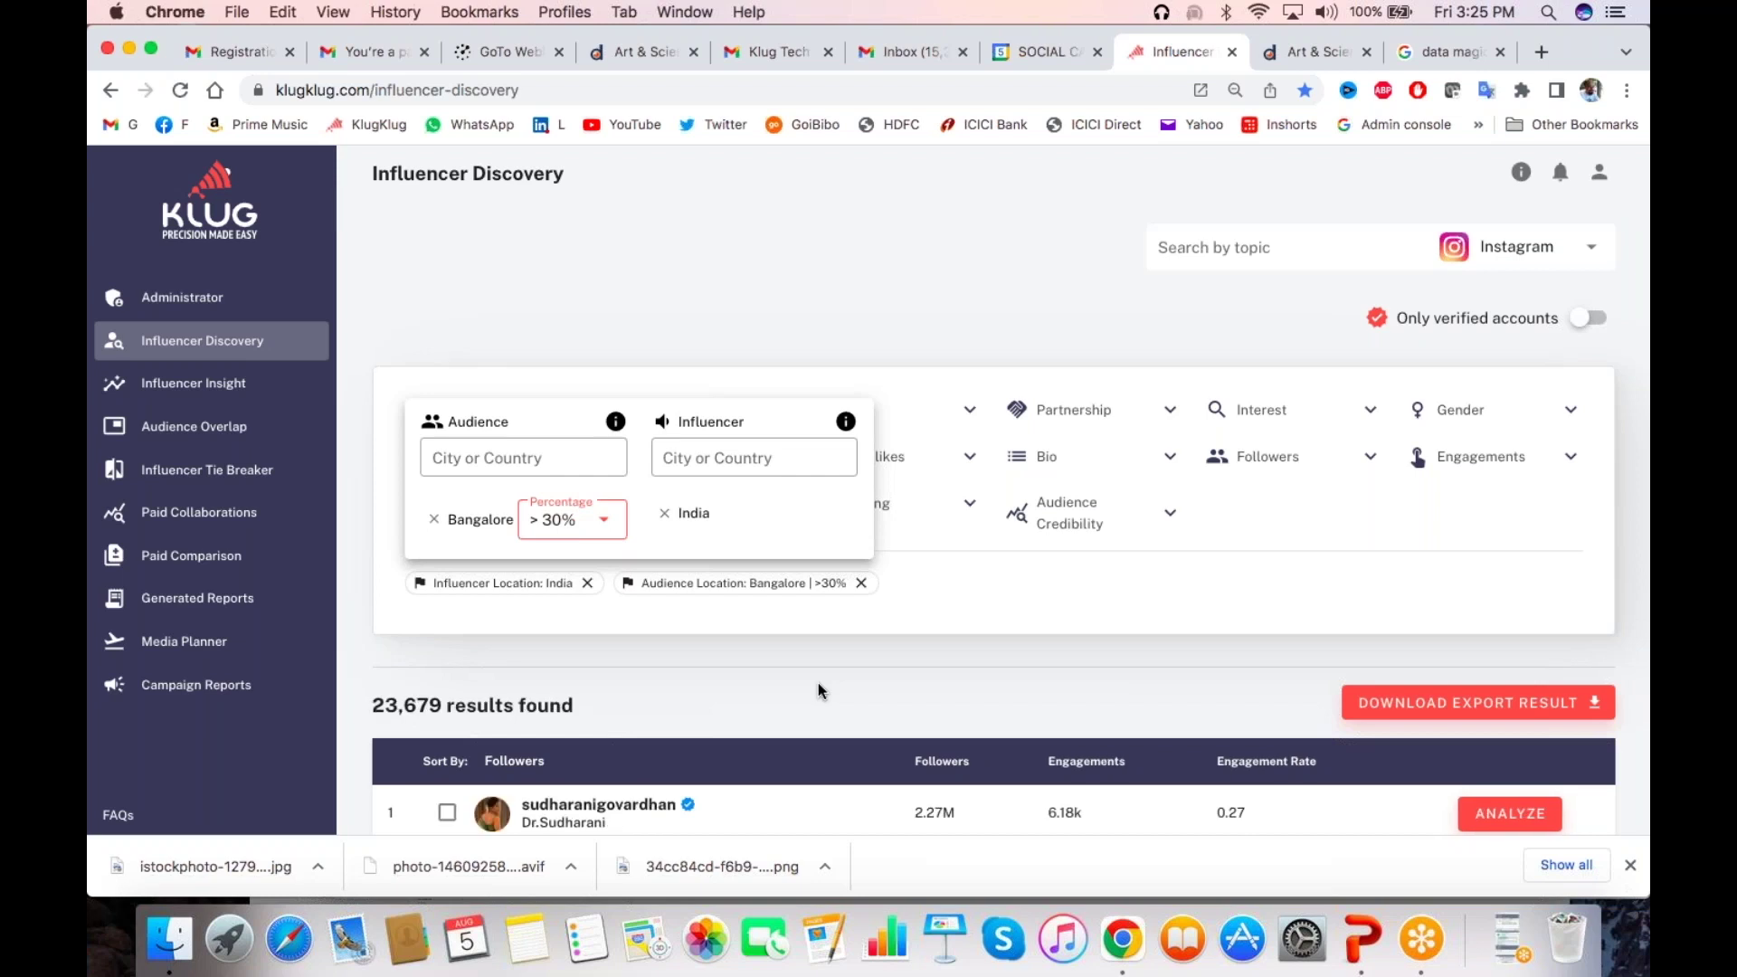
pyautogui.scroll(-5, 817, 691)
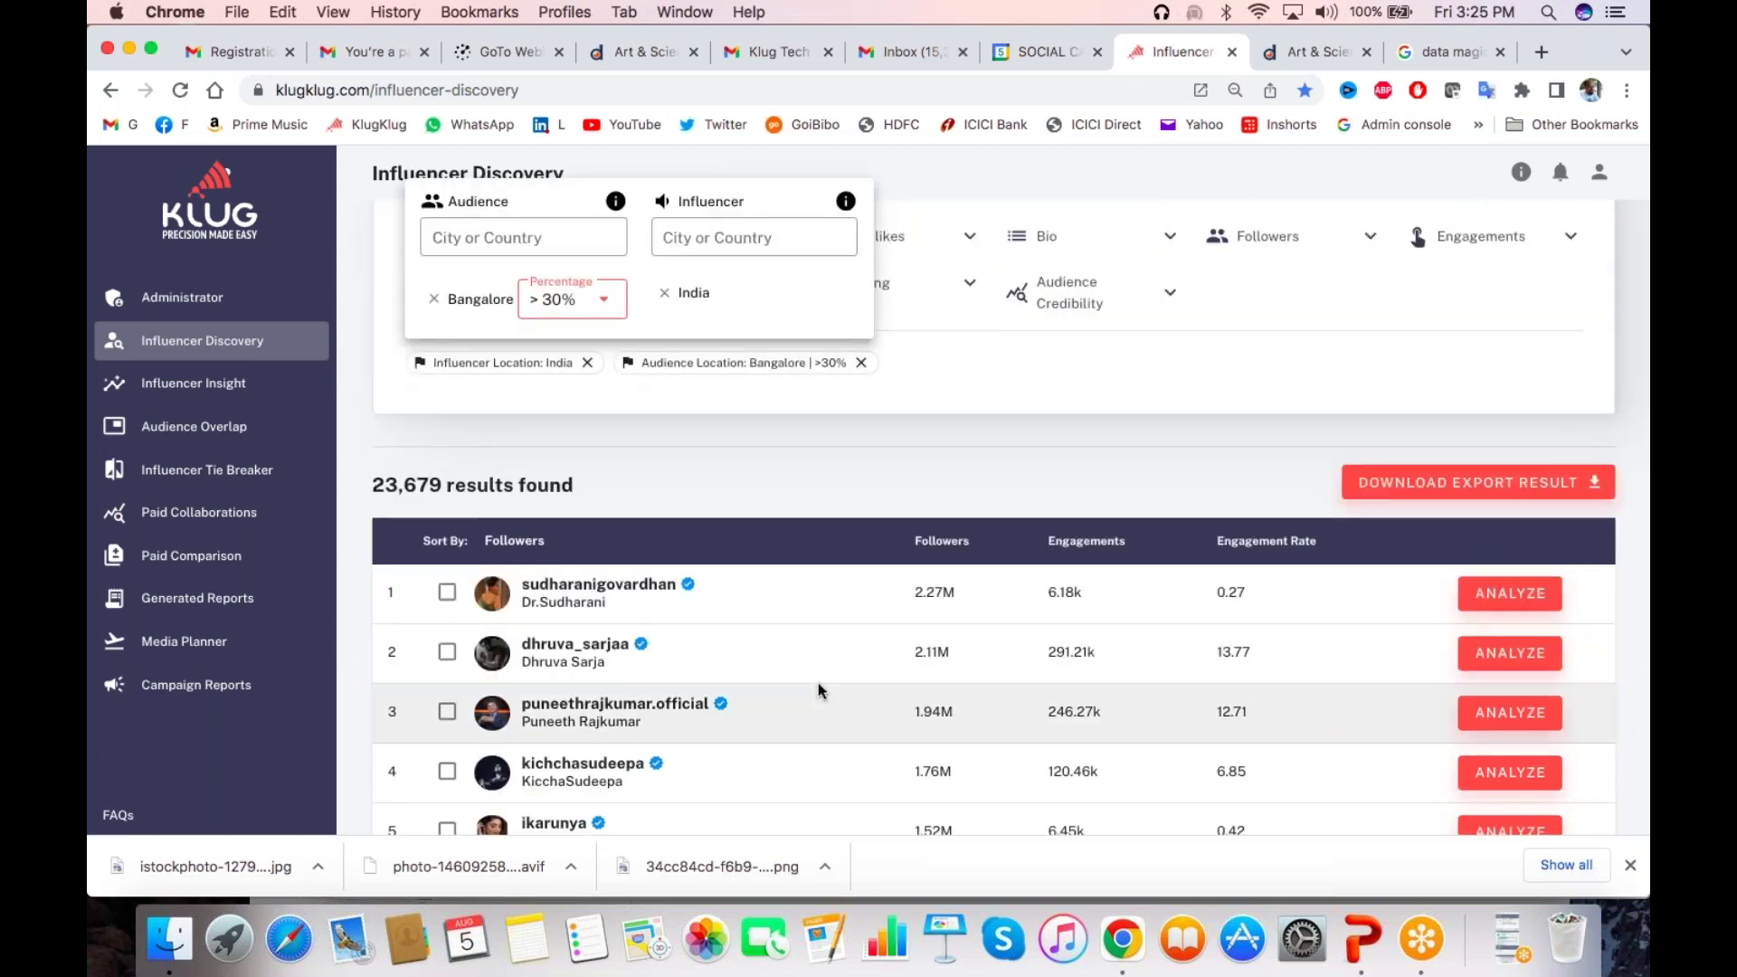
pyautogui.scroll(-5, 819, 690)
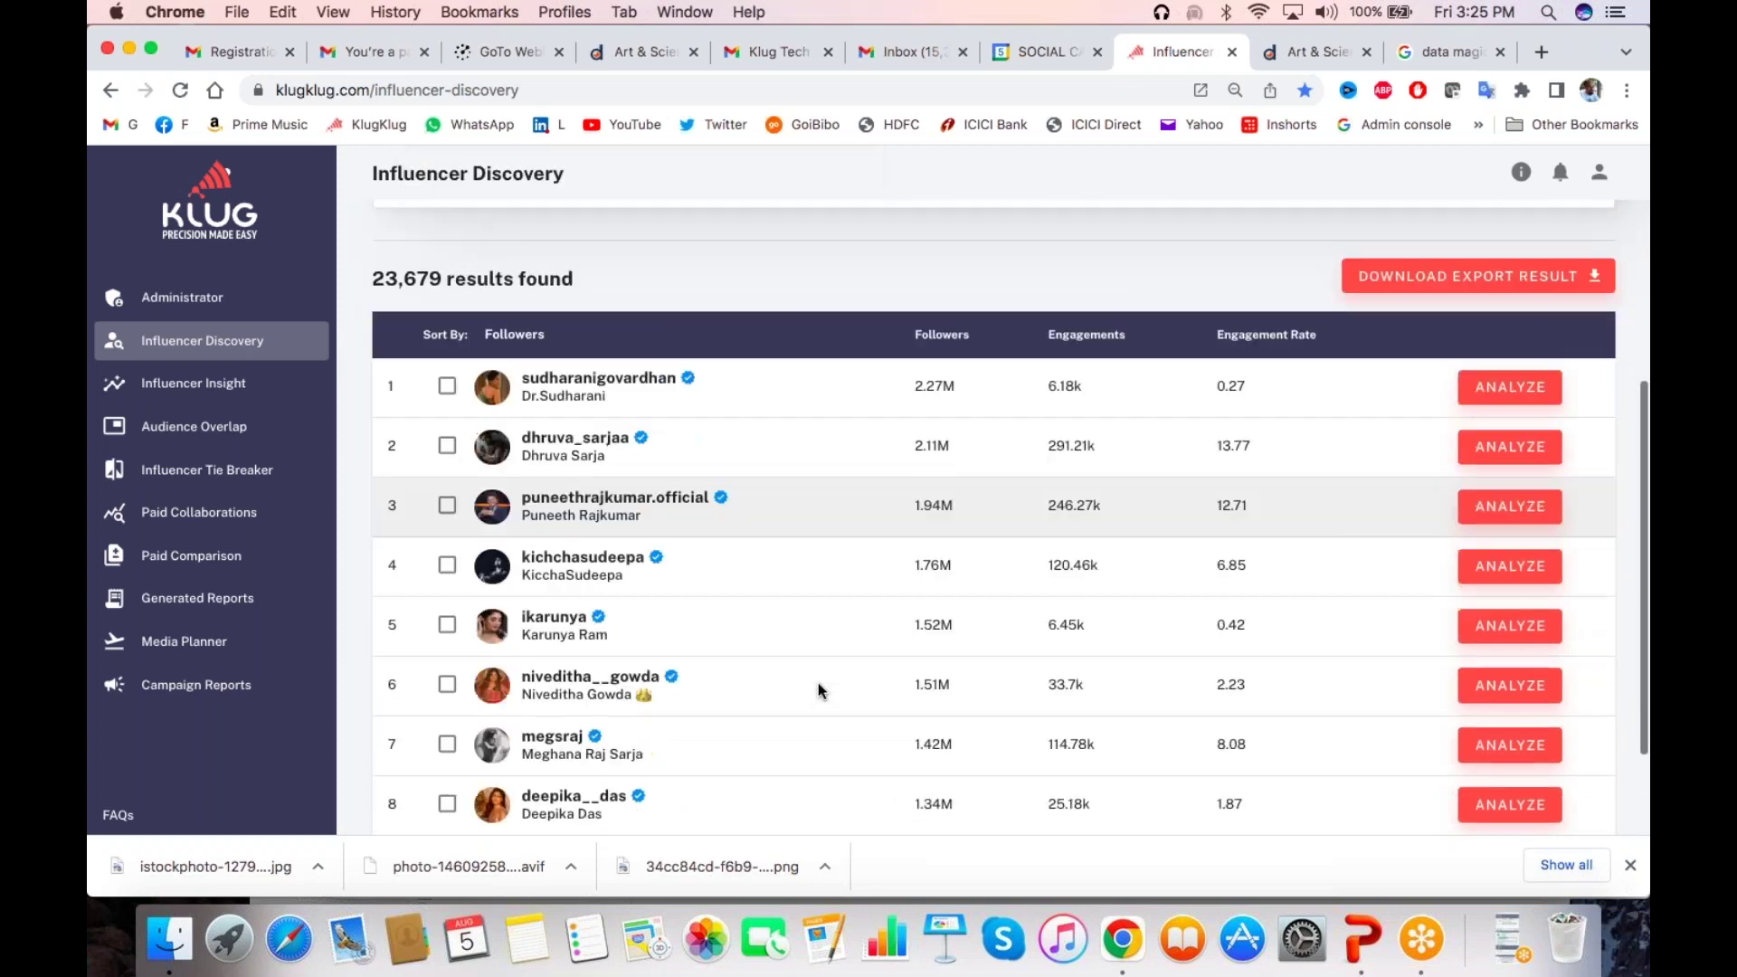
pyautogui.scroll(-2, 818, 682)
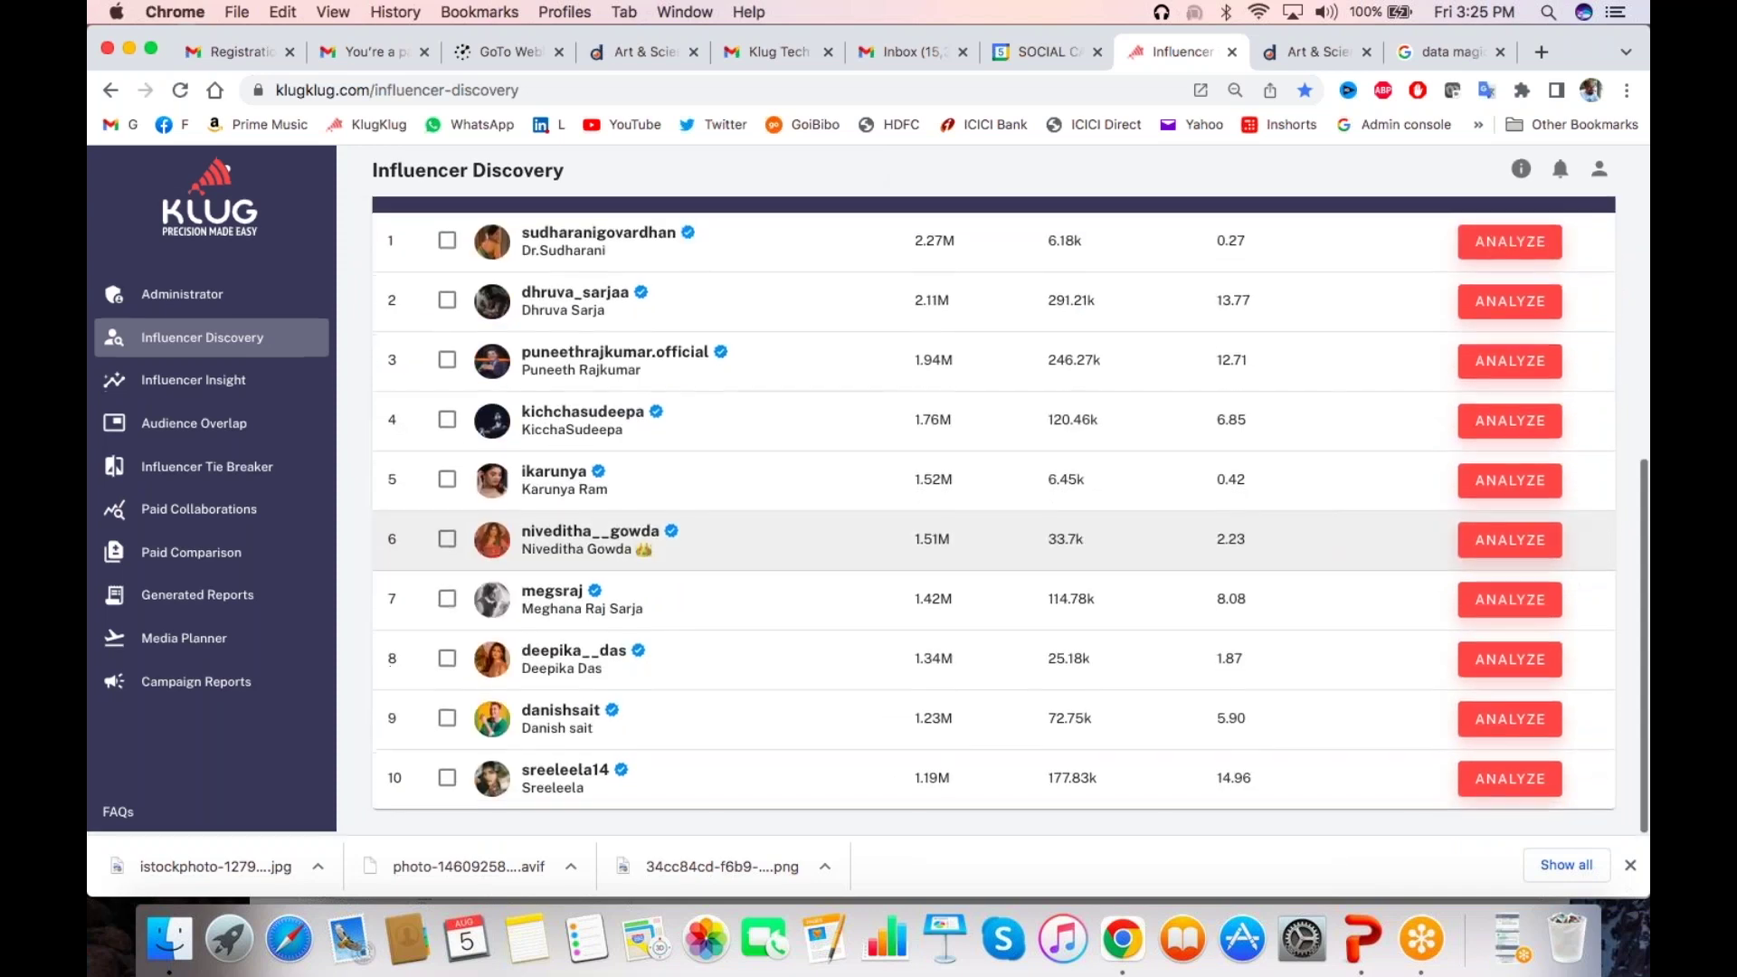
pyautogui.scroll(5, 818, 690)
pyautogui.scroll(5, 605, 518)
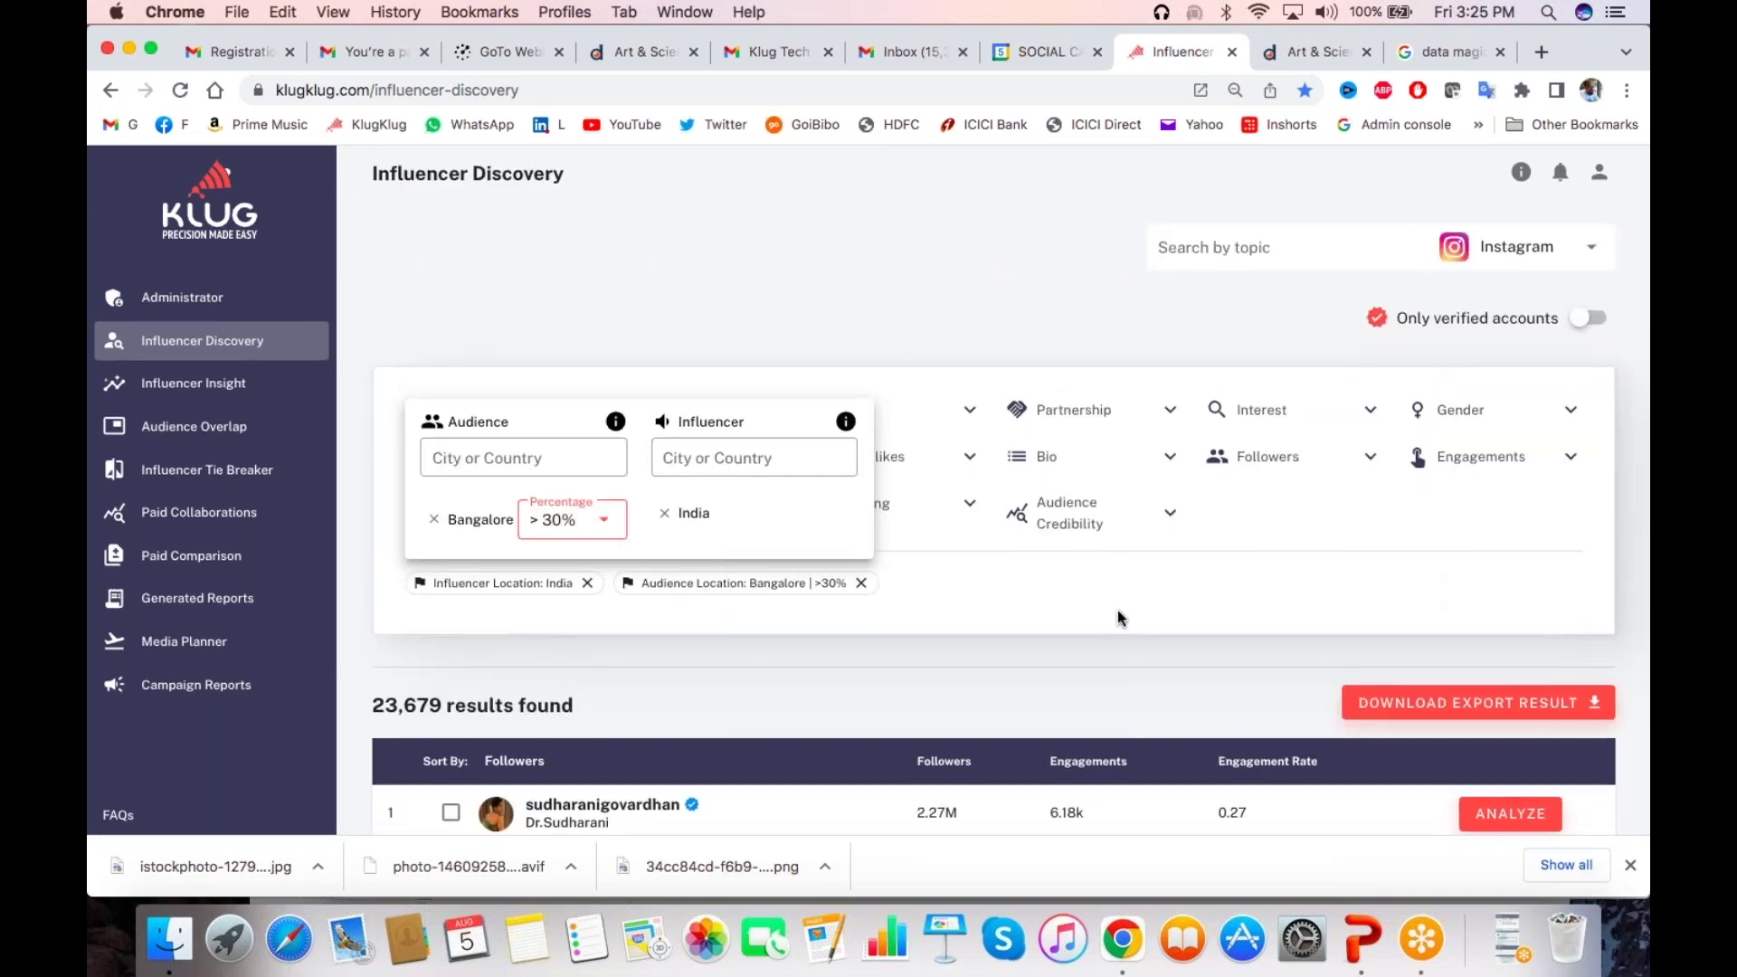
pyautogui.click(1117, 610)
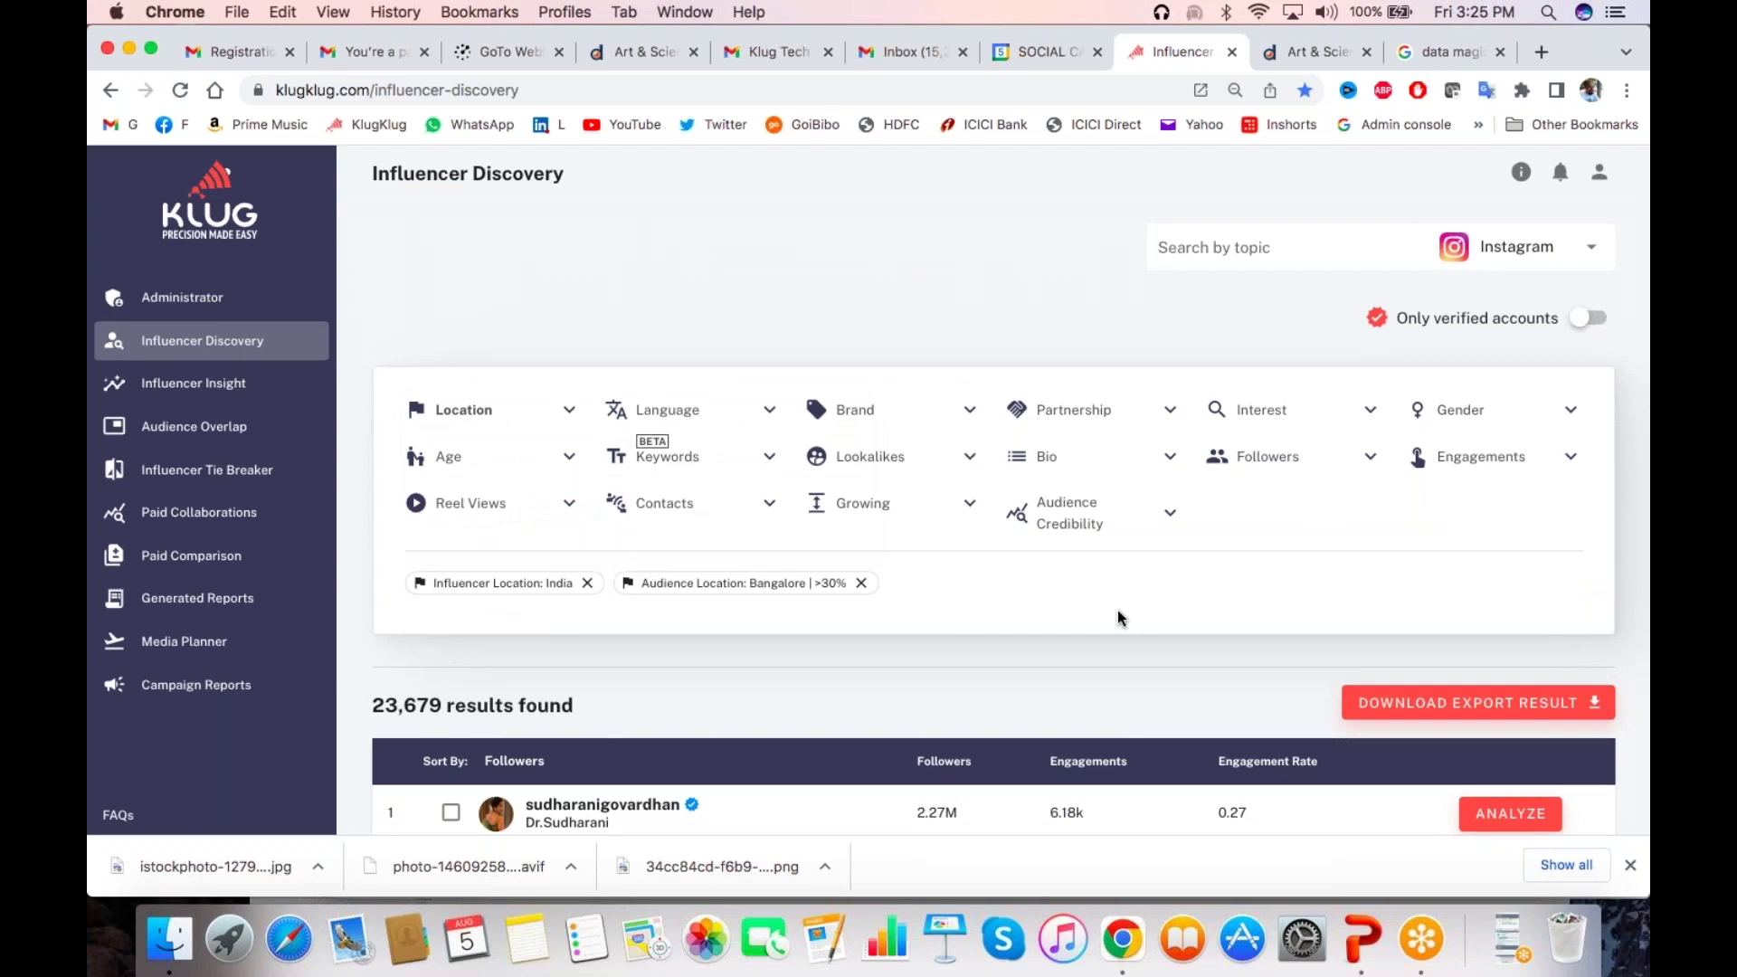
# Set the influencer gender filter to Male and look through the matching accounts
pyautogui.click(1523, 415)
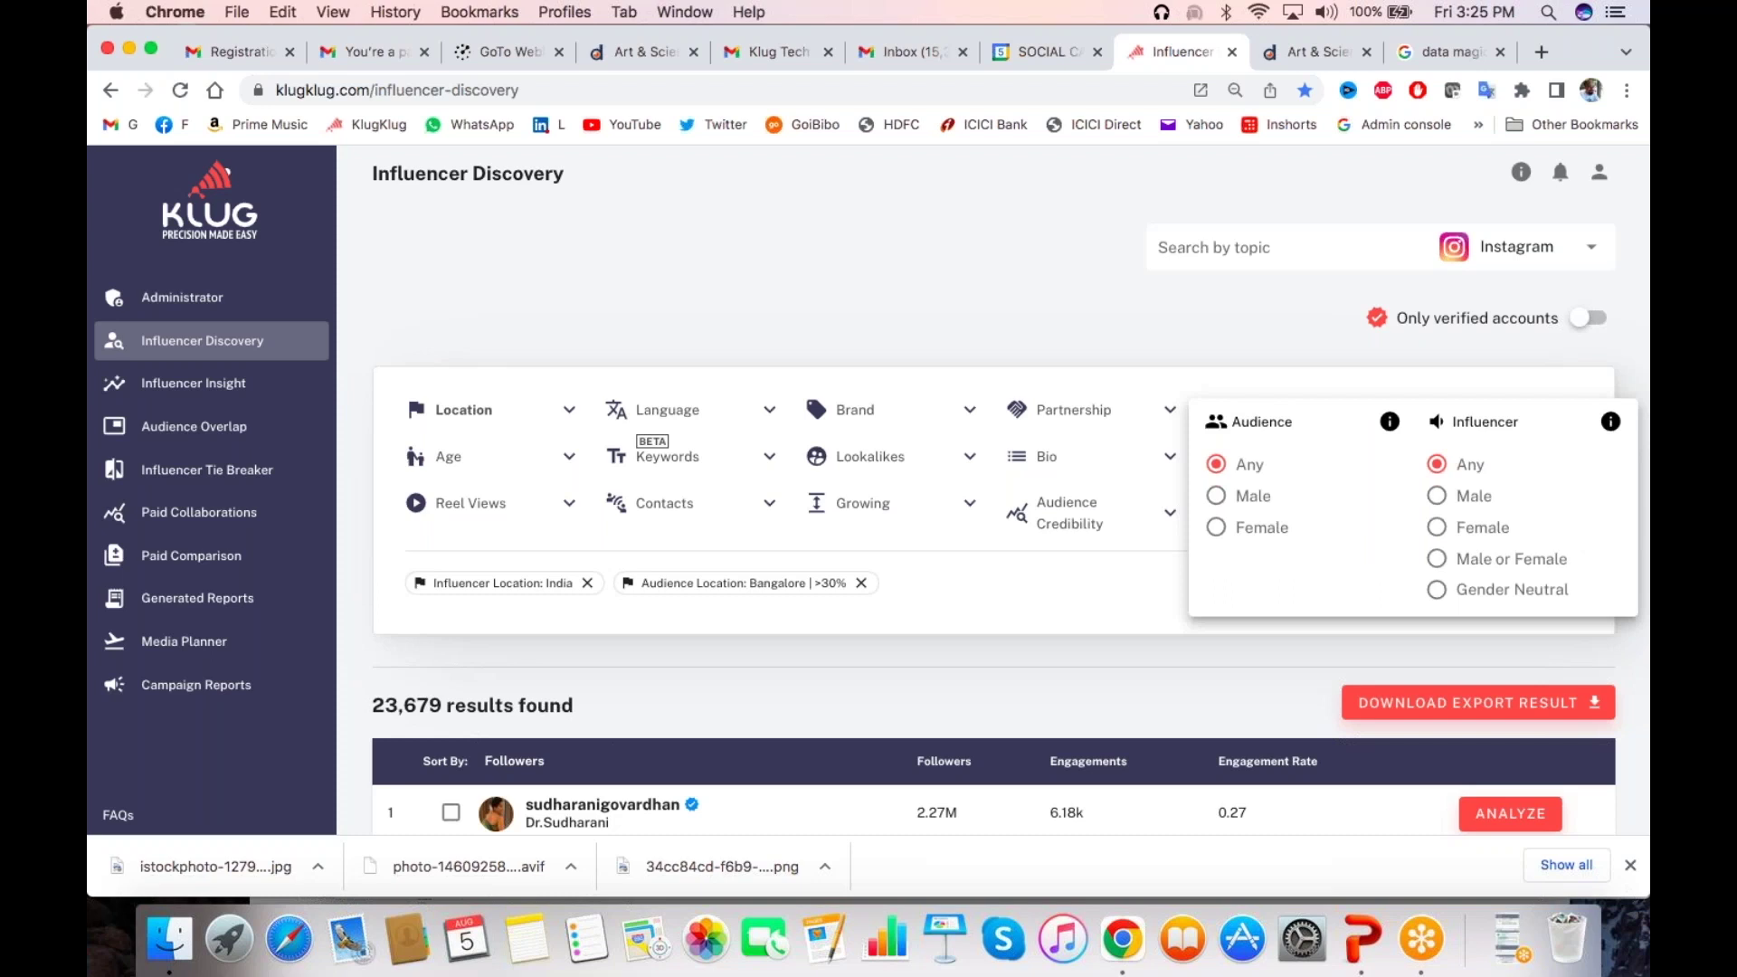
pyautogui.click(1436, 527)
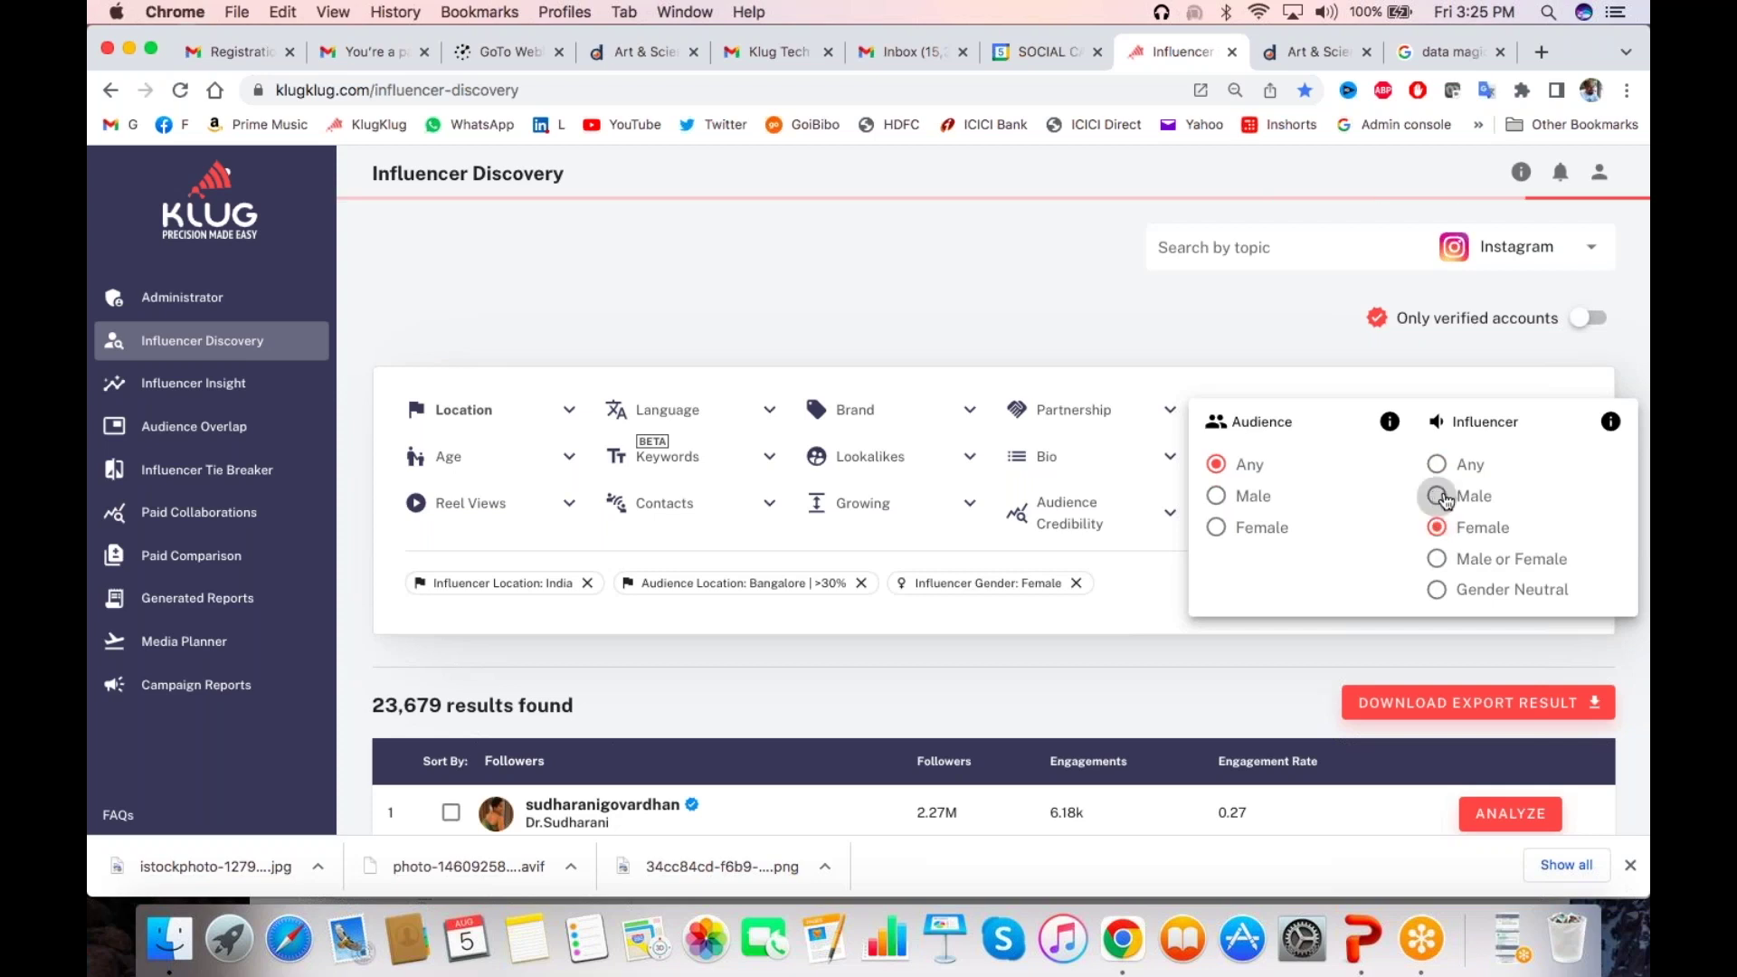
pyautogui.click(1442, 497)
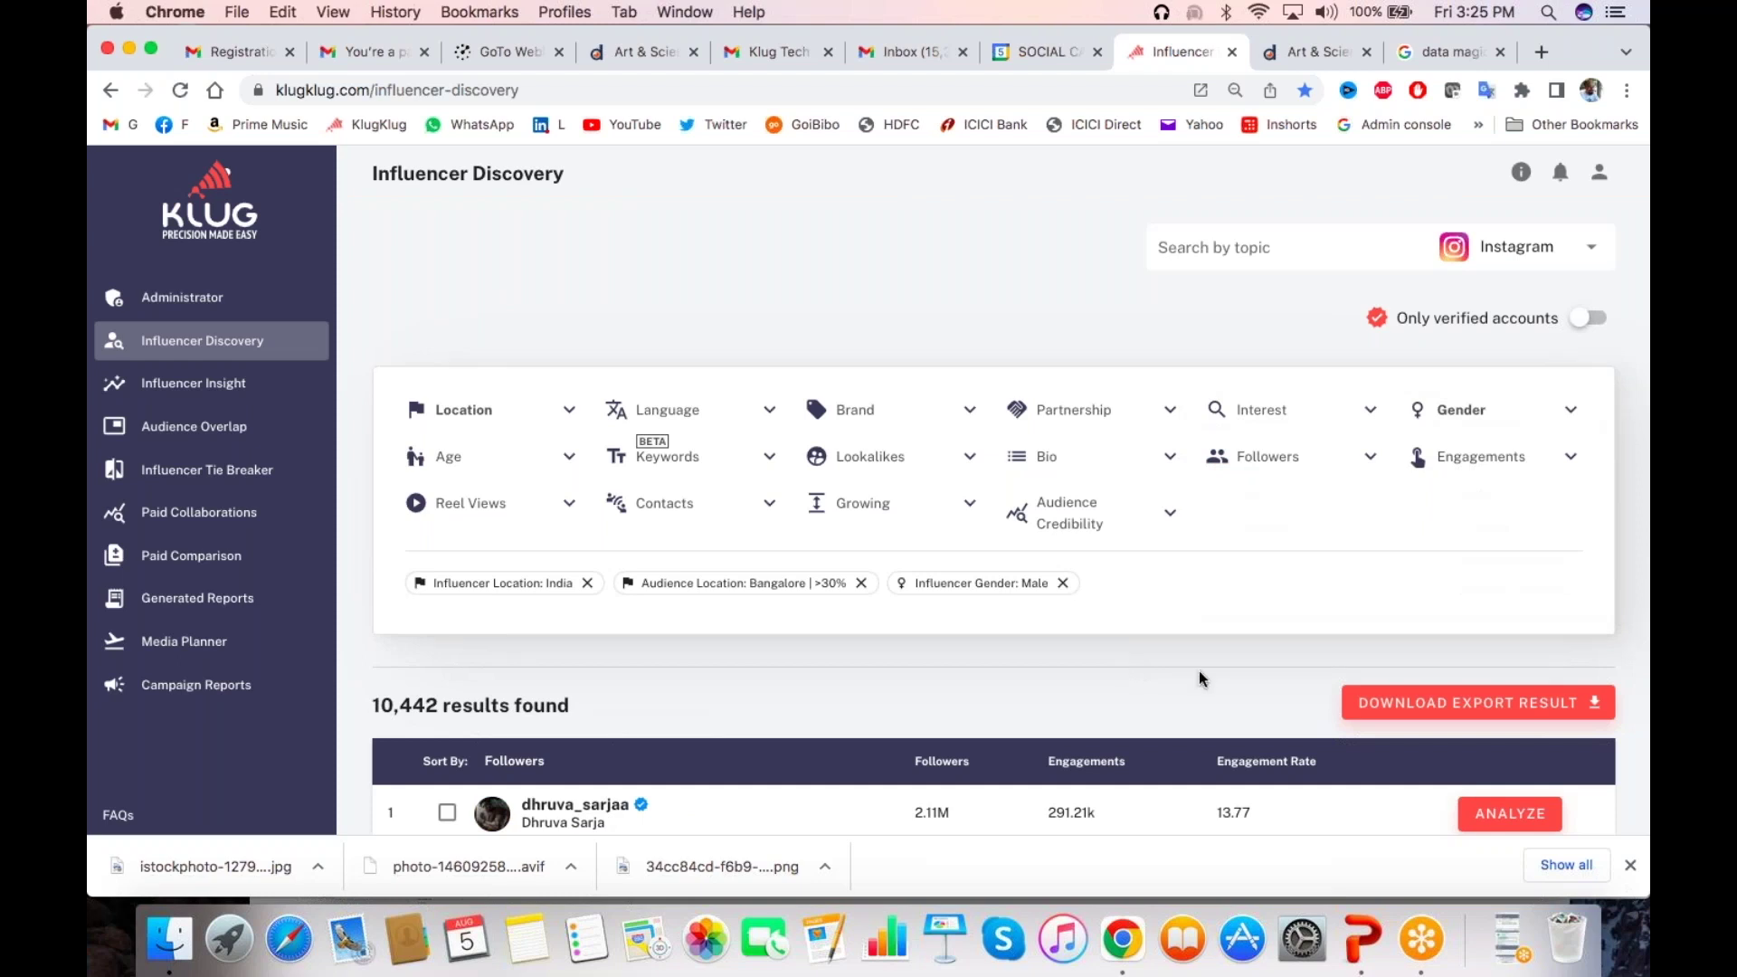
pyautogui.scroll(-5, 1200, 677)
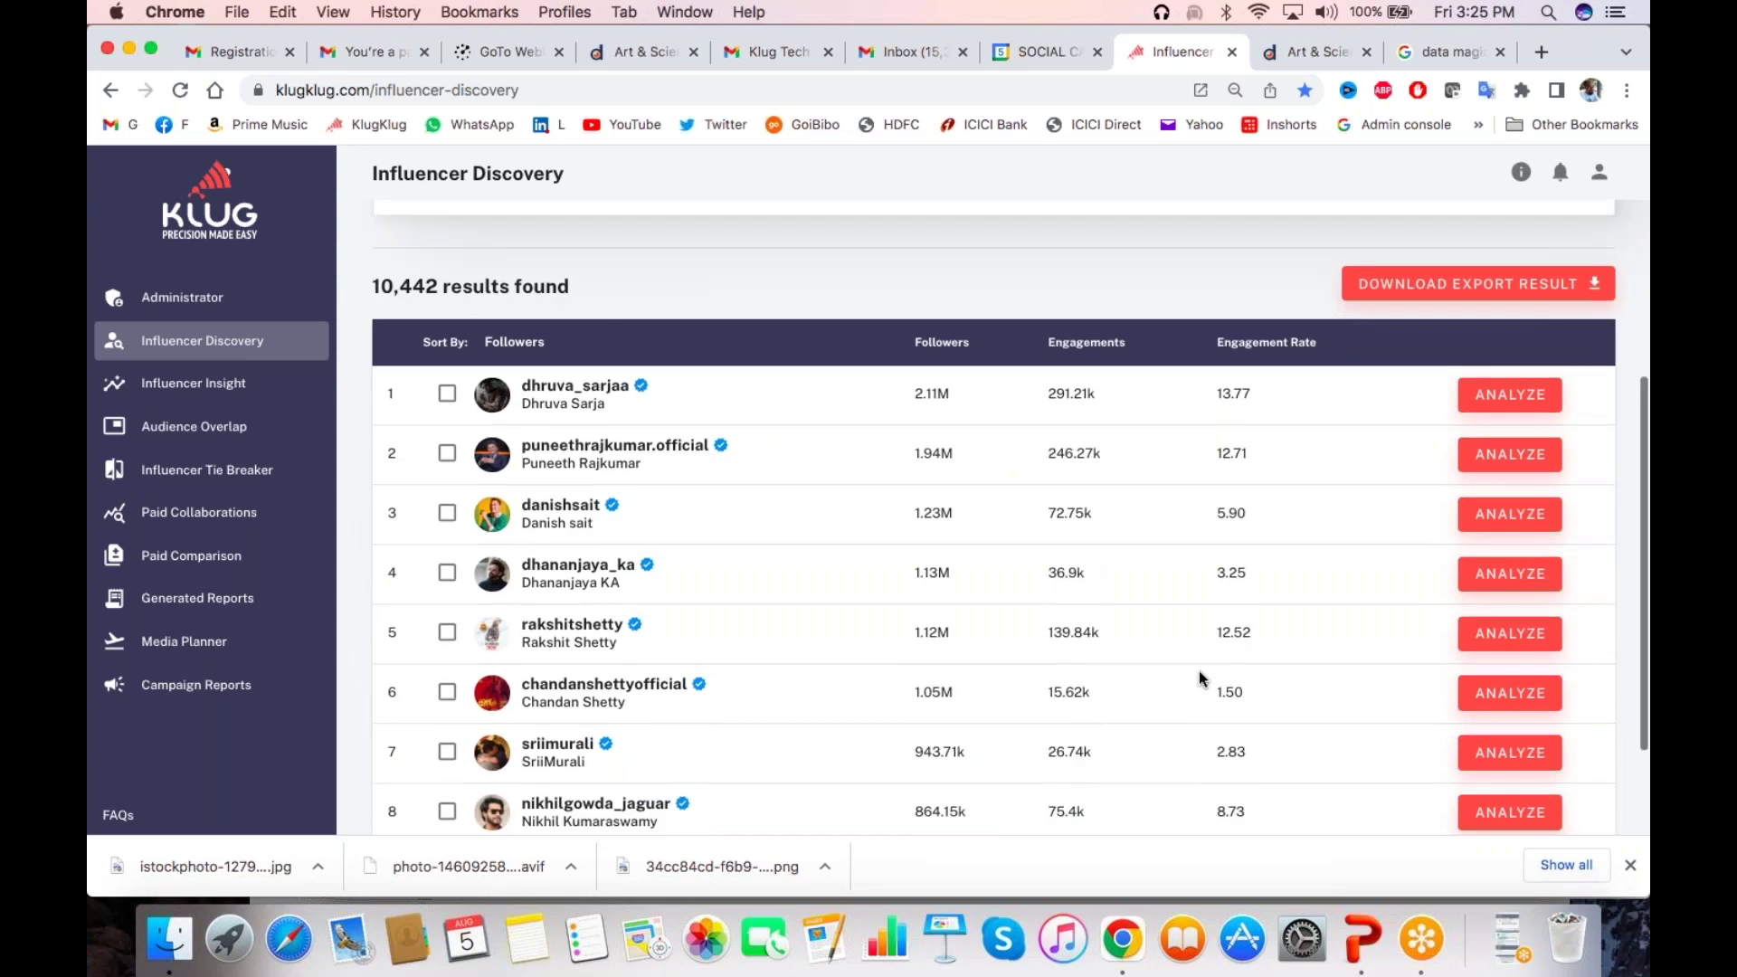
pyautogui.scroll(-2, 1197, 678)
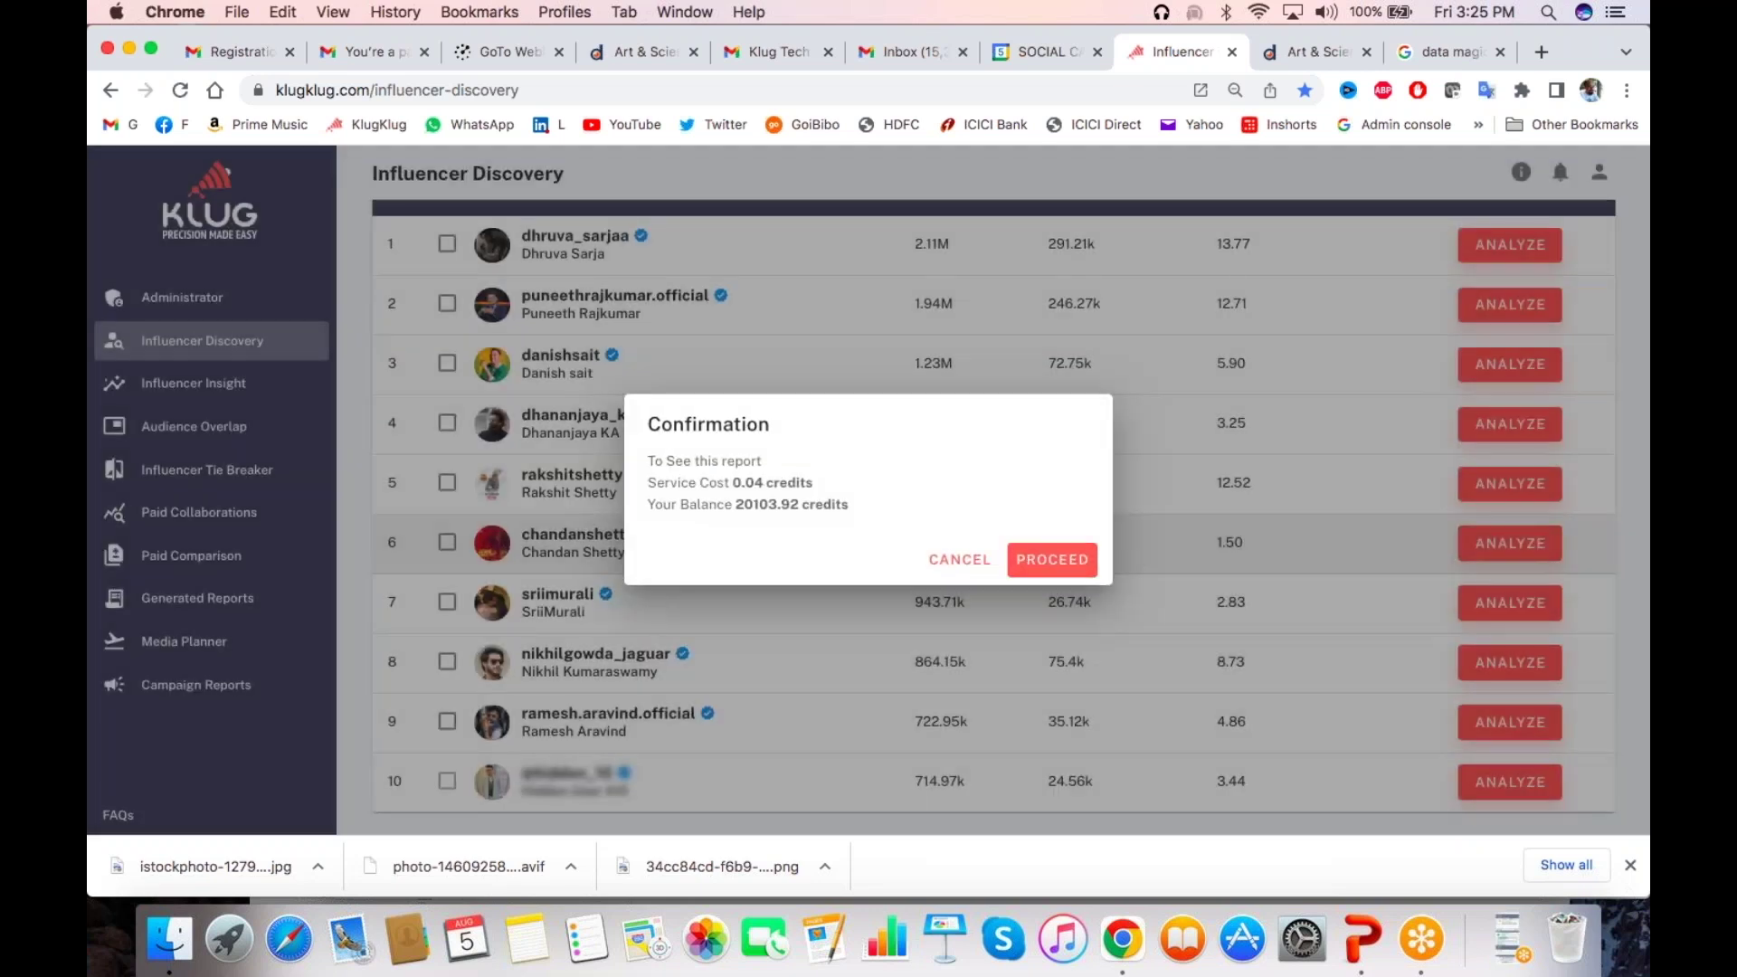
pyautogui.click(1055, 558)
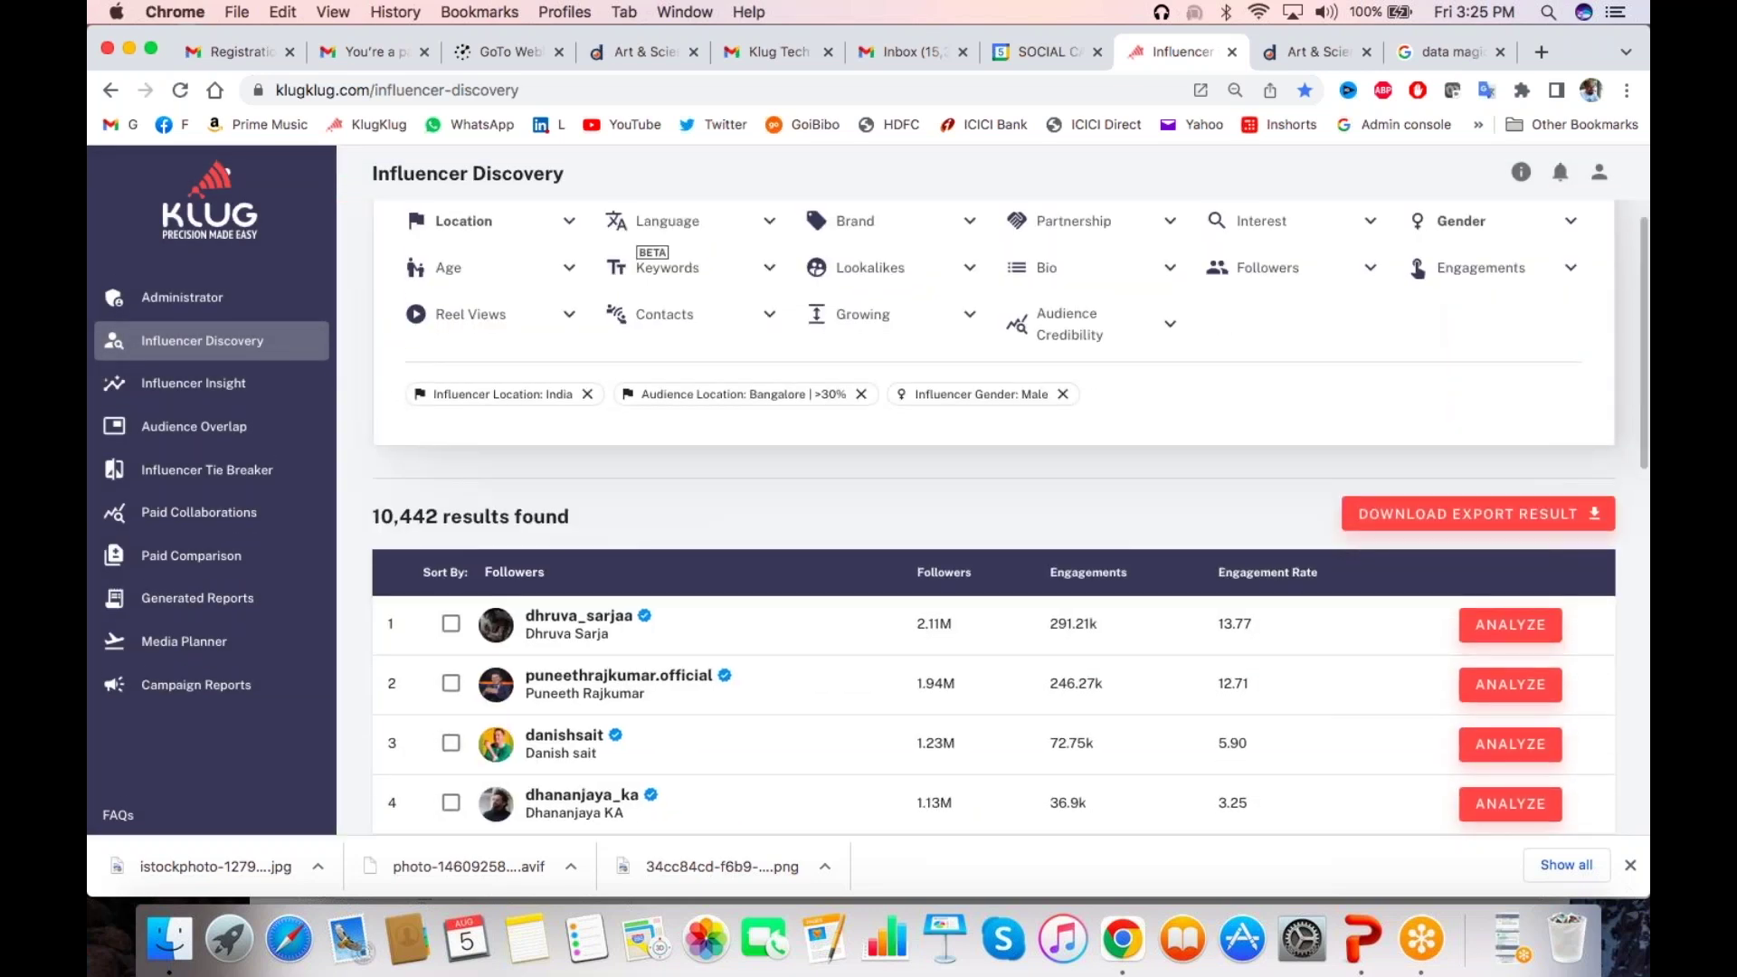
# Set the audience gender filter to Male with a percentage of > 70%
pyautogui.scroll(2, 1517, 377)
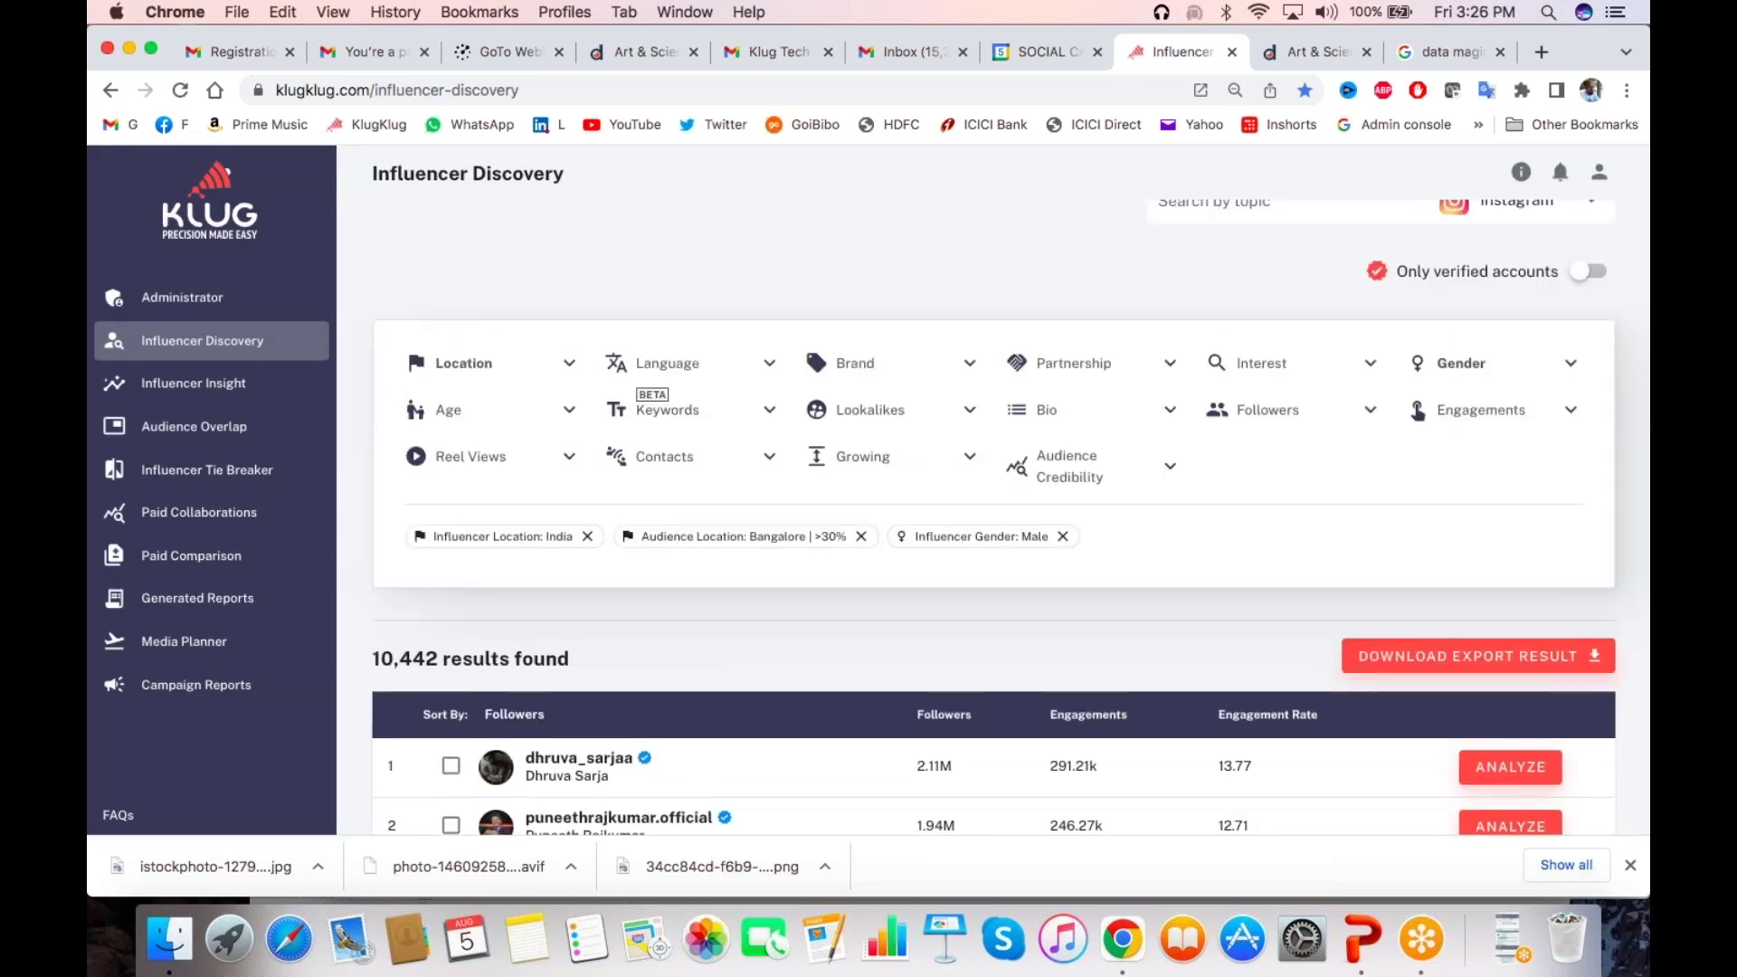
pyautogui.click(1517, 377)
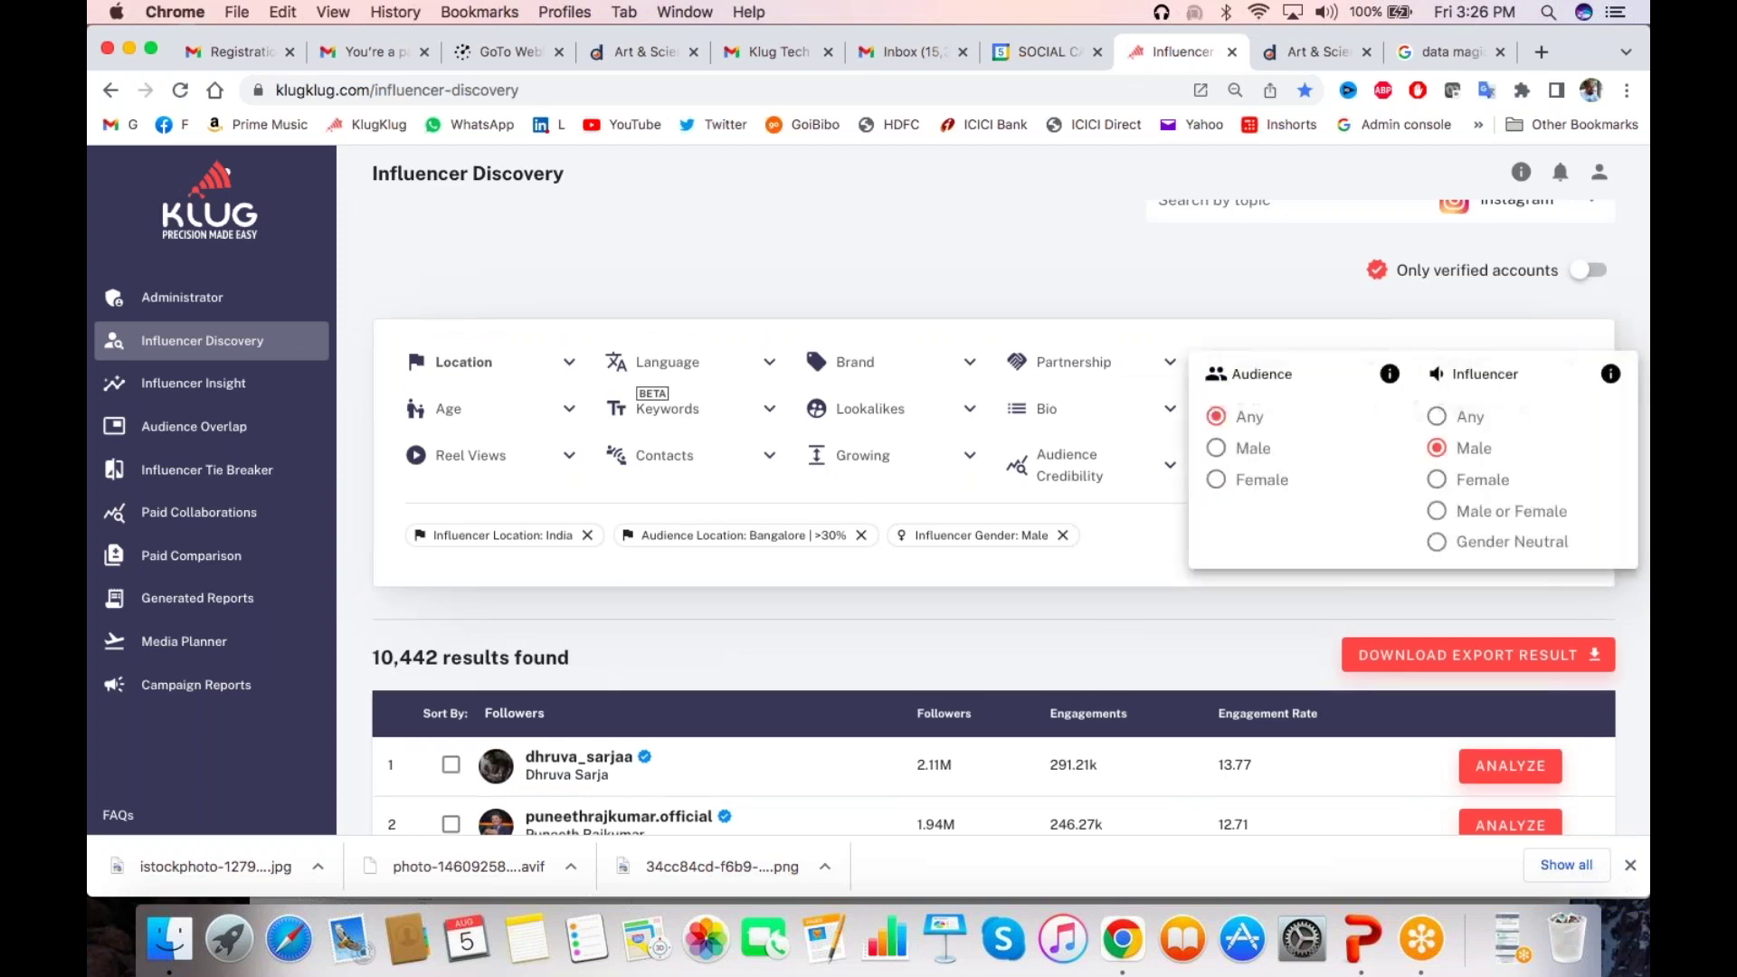
pyautogui.click(1217, 449)
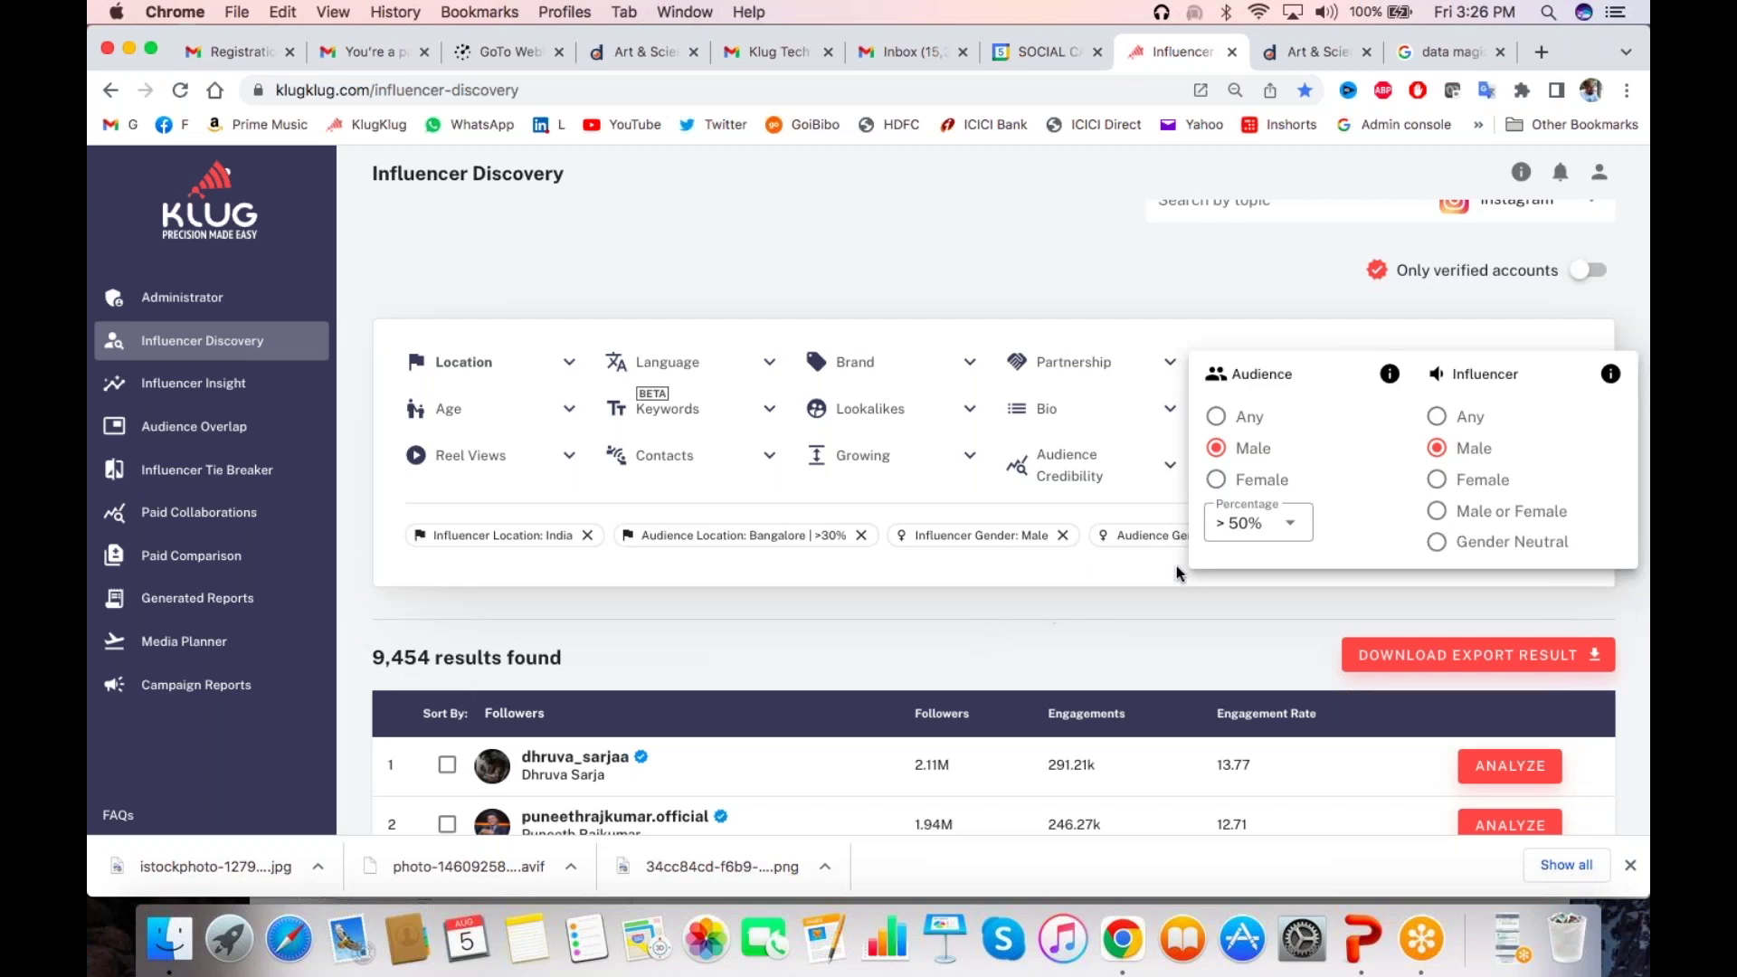
pyautogui.click(1297, 532)
pyautogui.scroll(-3, 1242, 734)
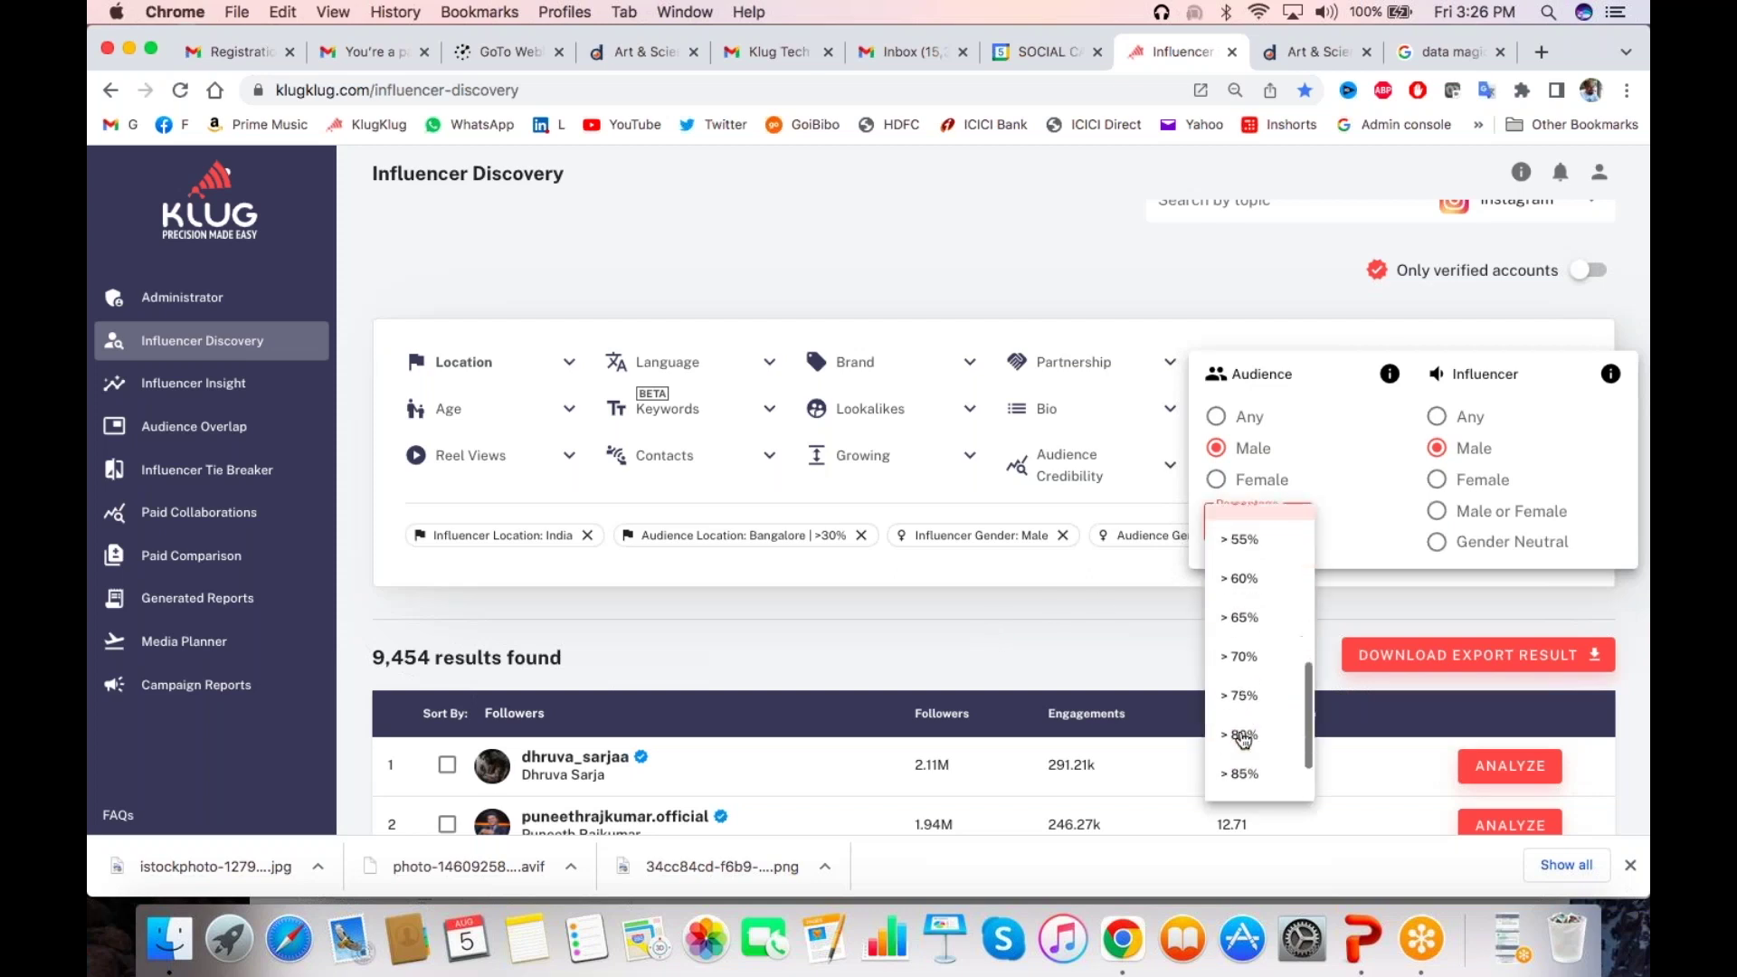
pyautogui.click(1244, 661)
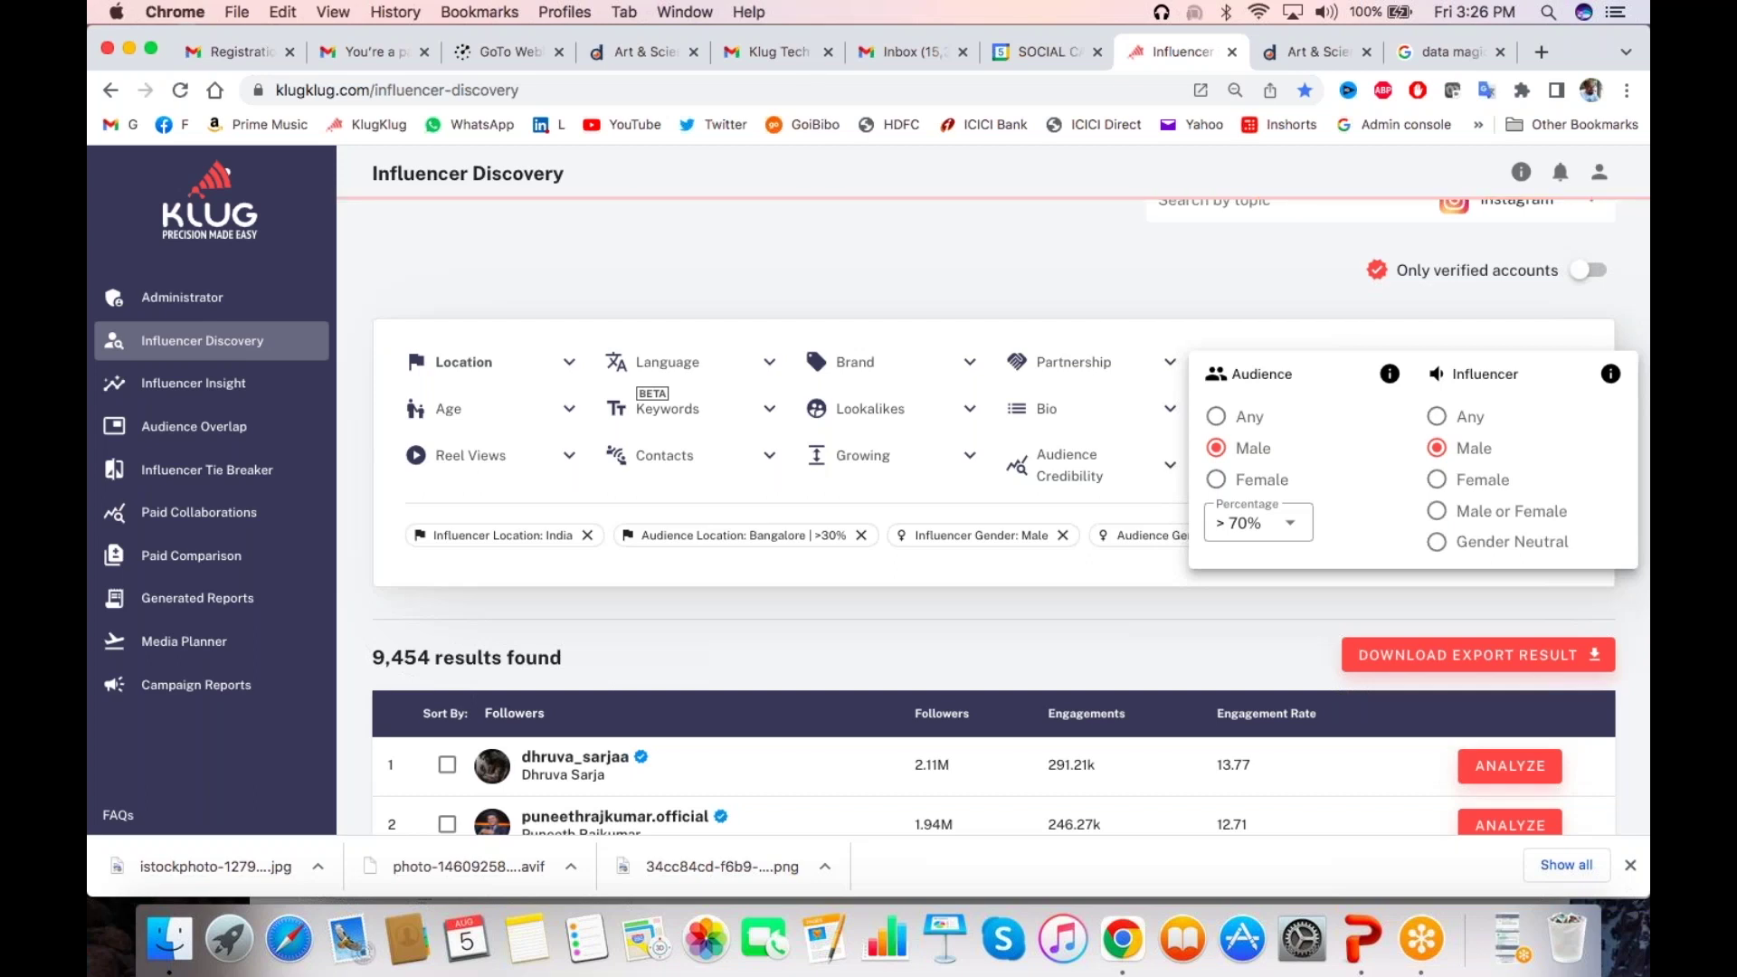
pyautogui.press('Escape')
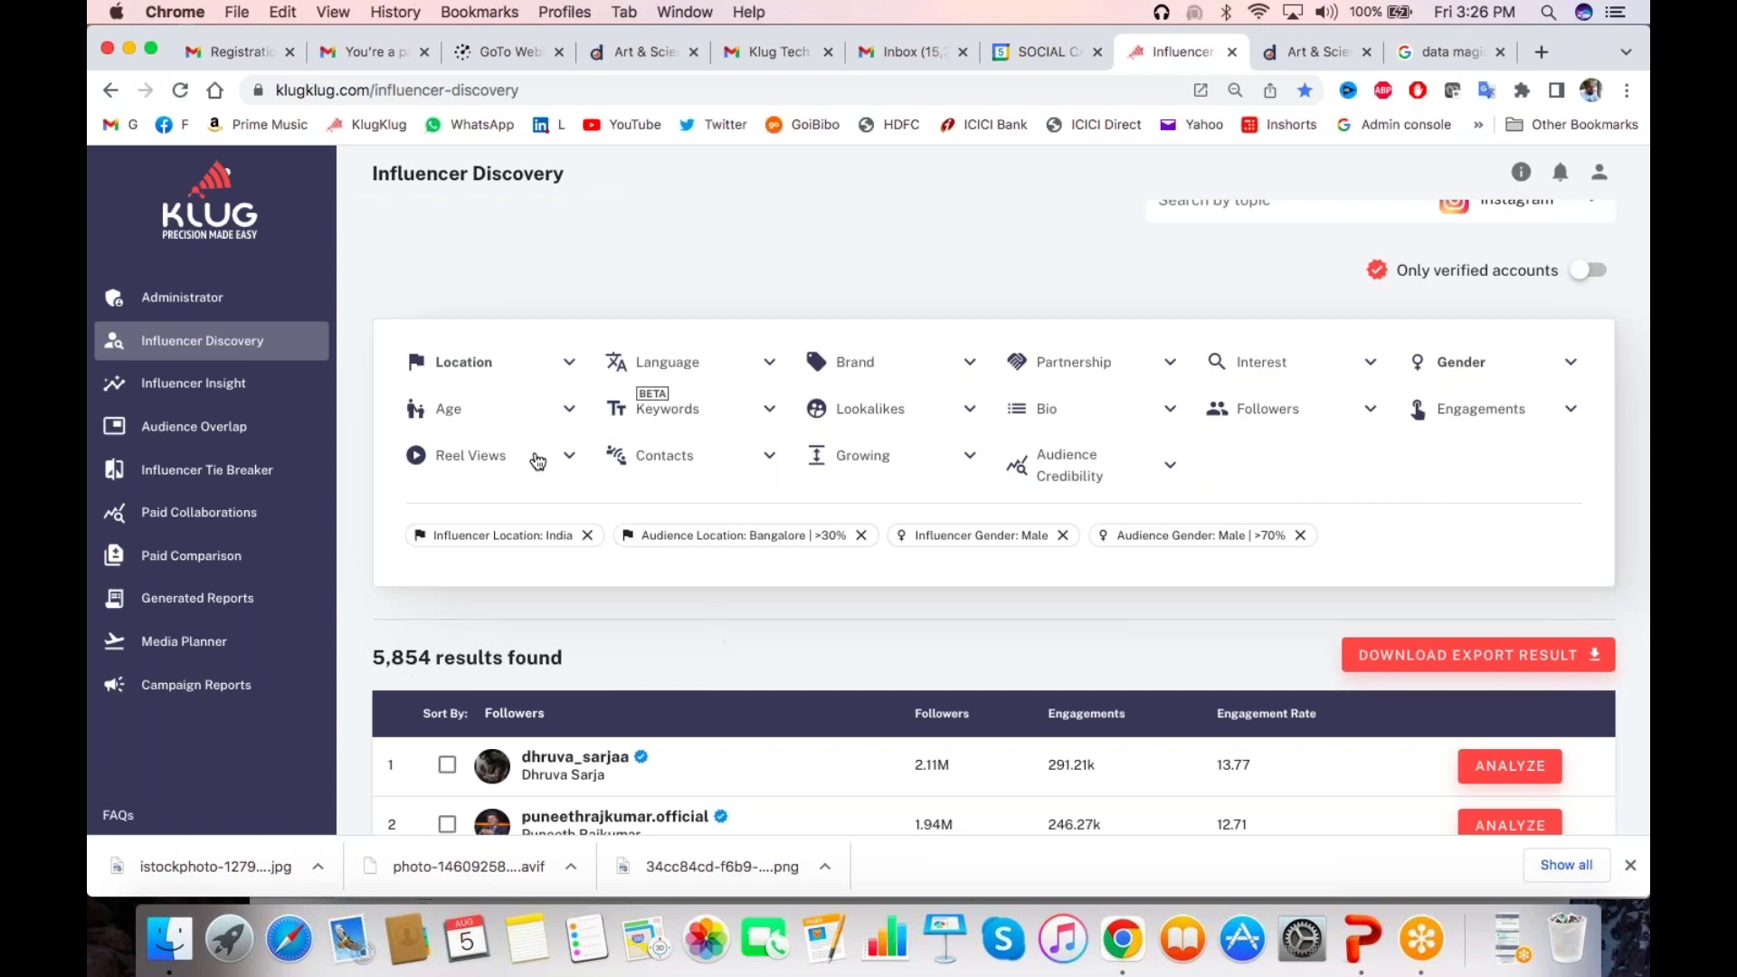
# Set the audience age filter to 25 to 65+ with a percentage of > 50%
pyautogui.click(515, 418)
pyautogui.click(489, 456)
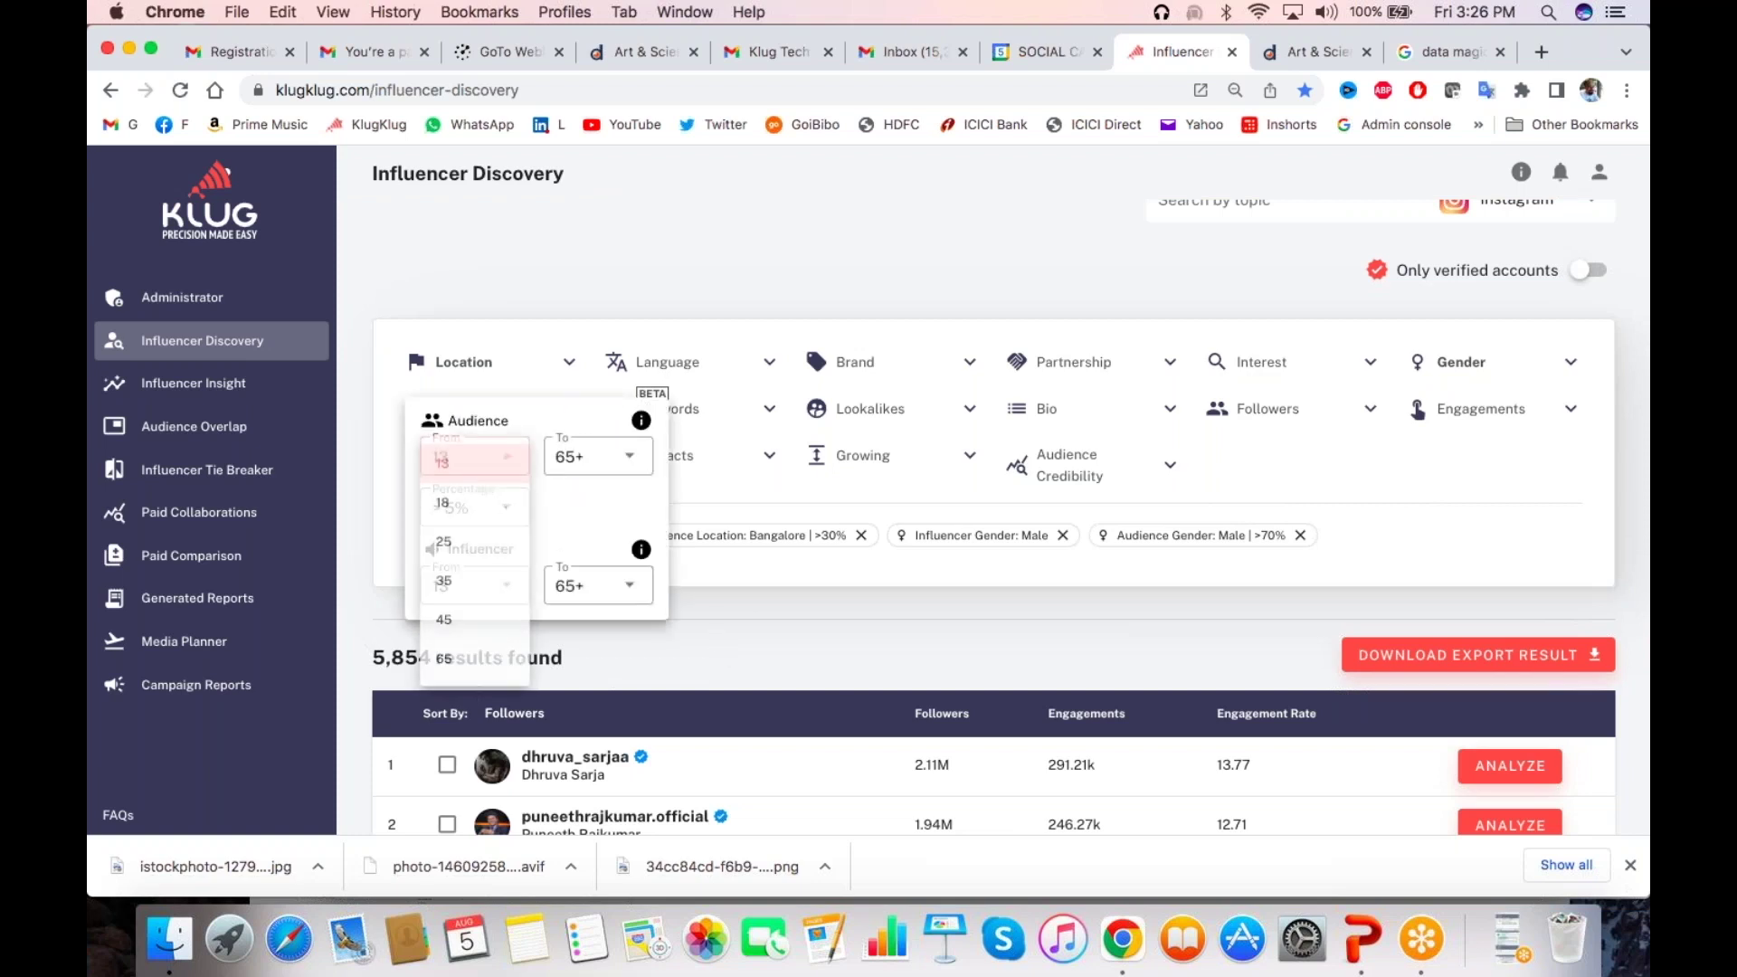
pyautogui.click(466, 541)
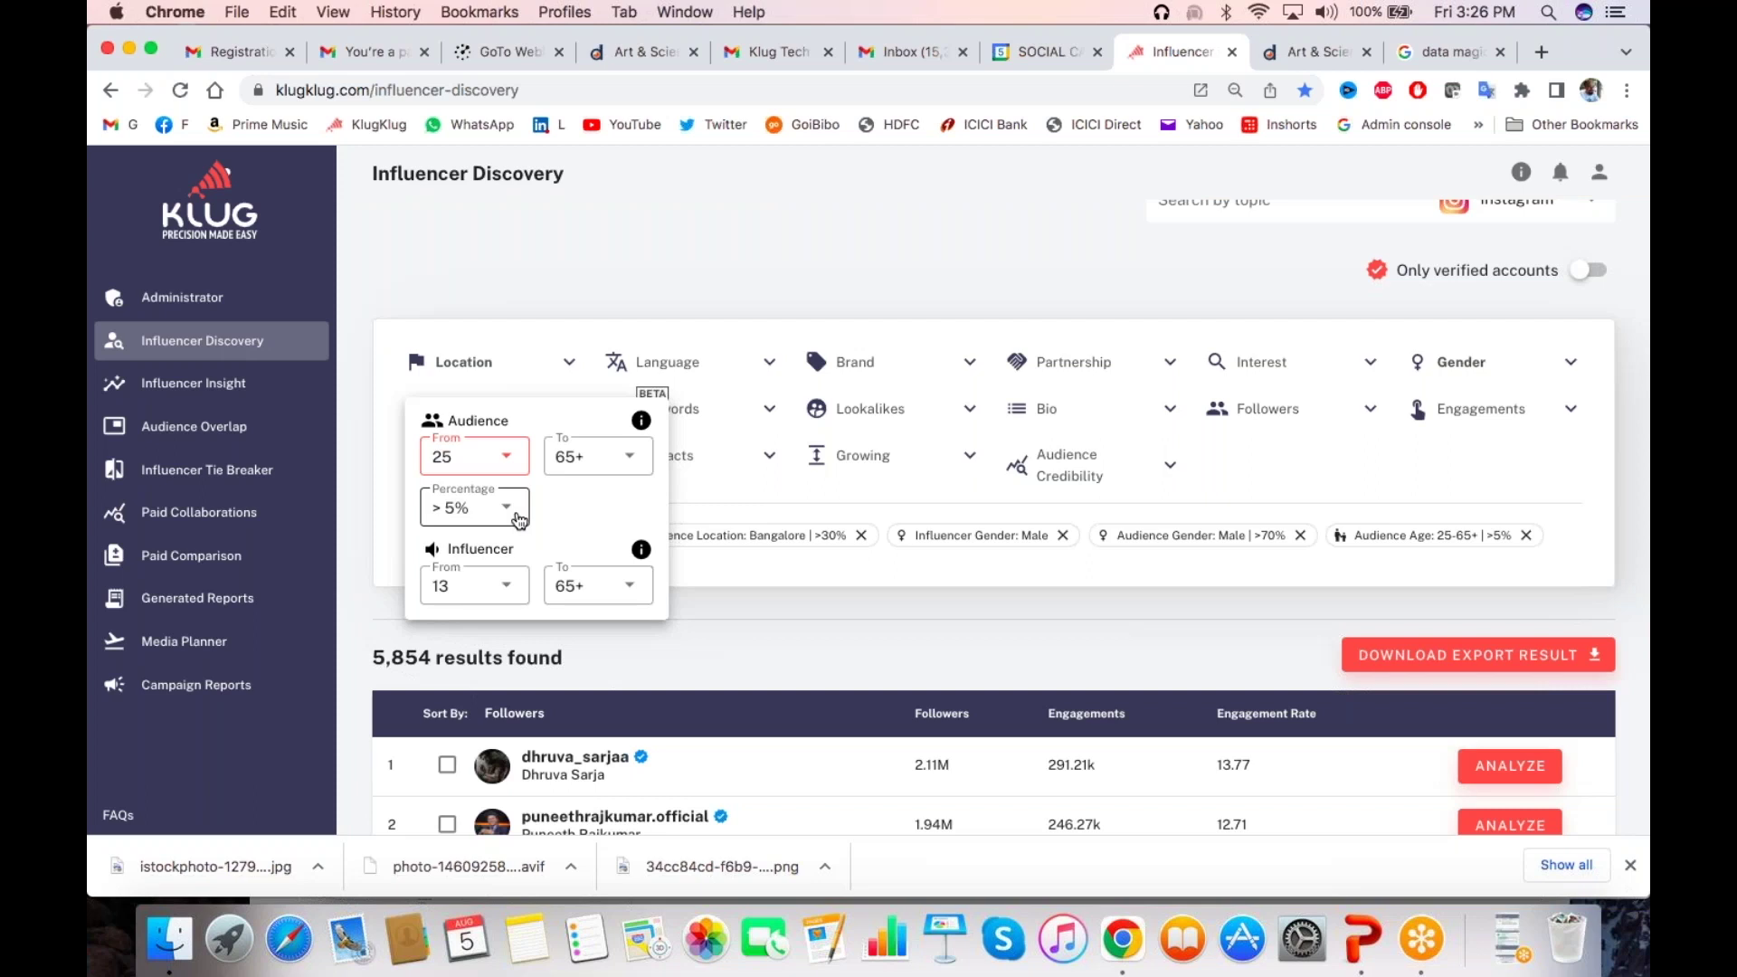
pyautogui.click(519, 519)
pyautogui.scroll(-5, 487, 706)
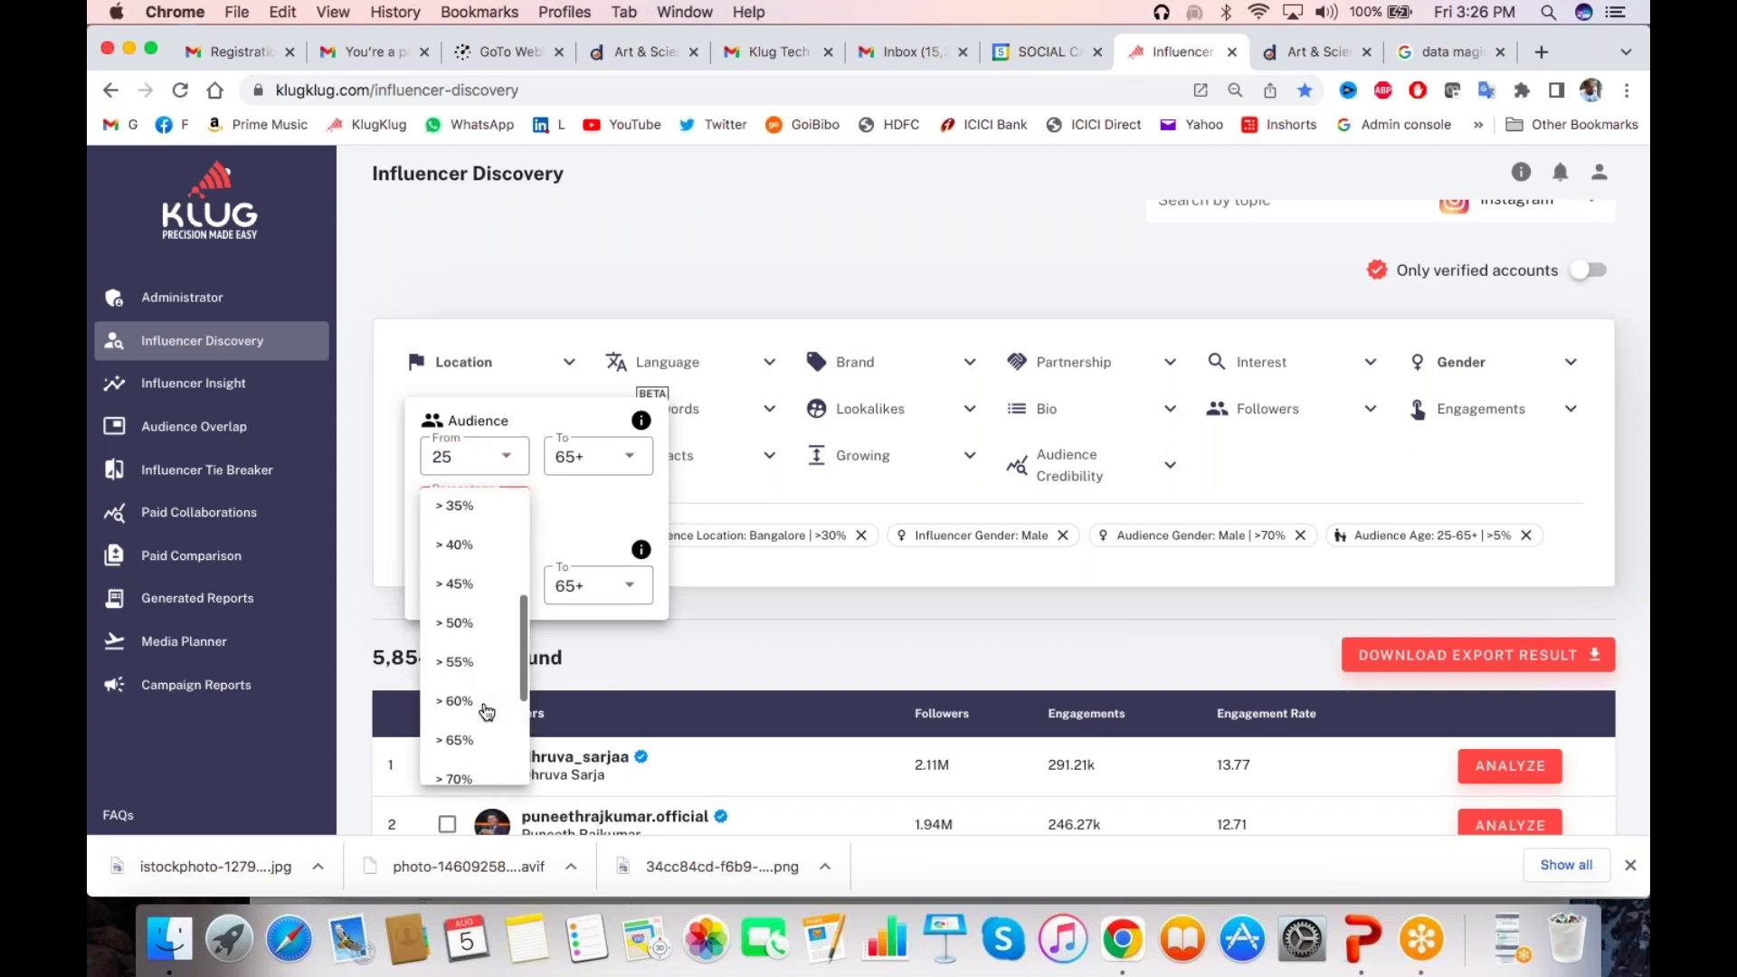
pyautogui.click(459, 607)
pyautogui.click(803, 653)
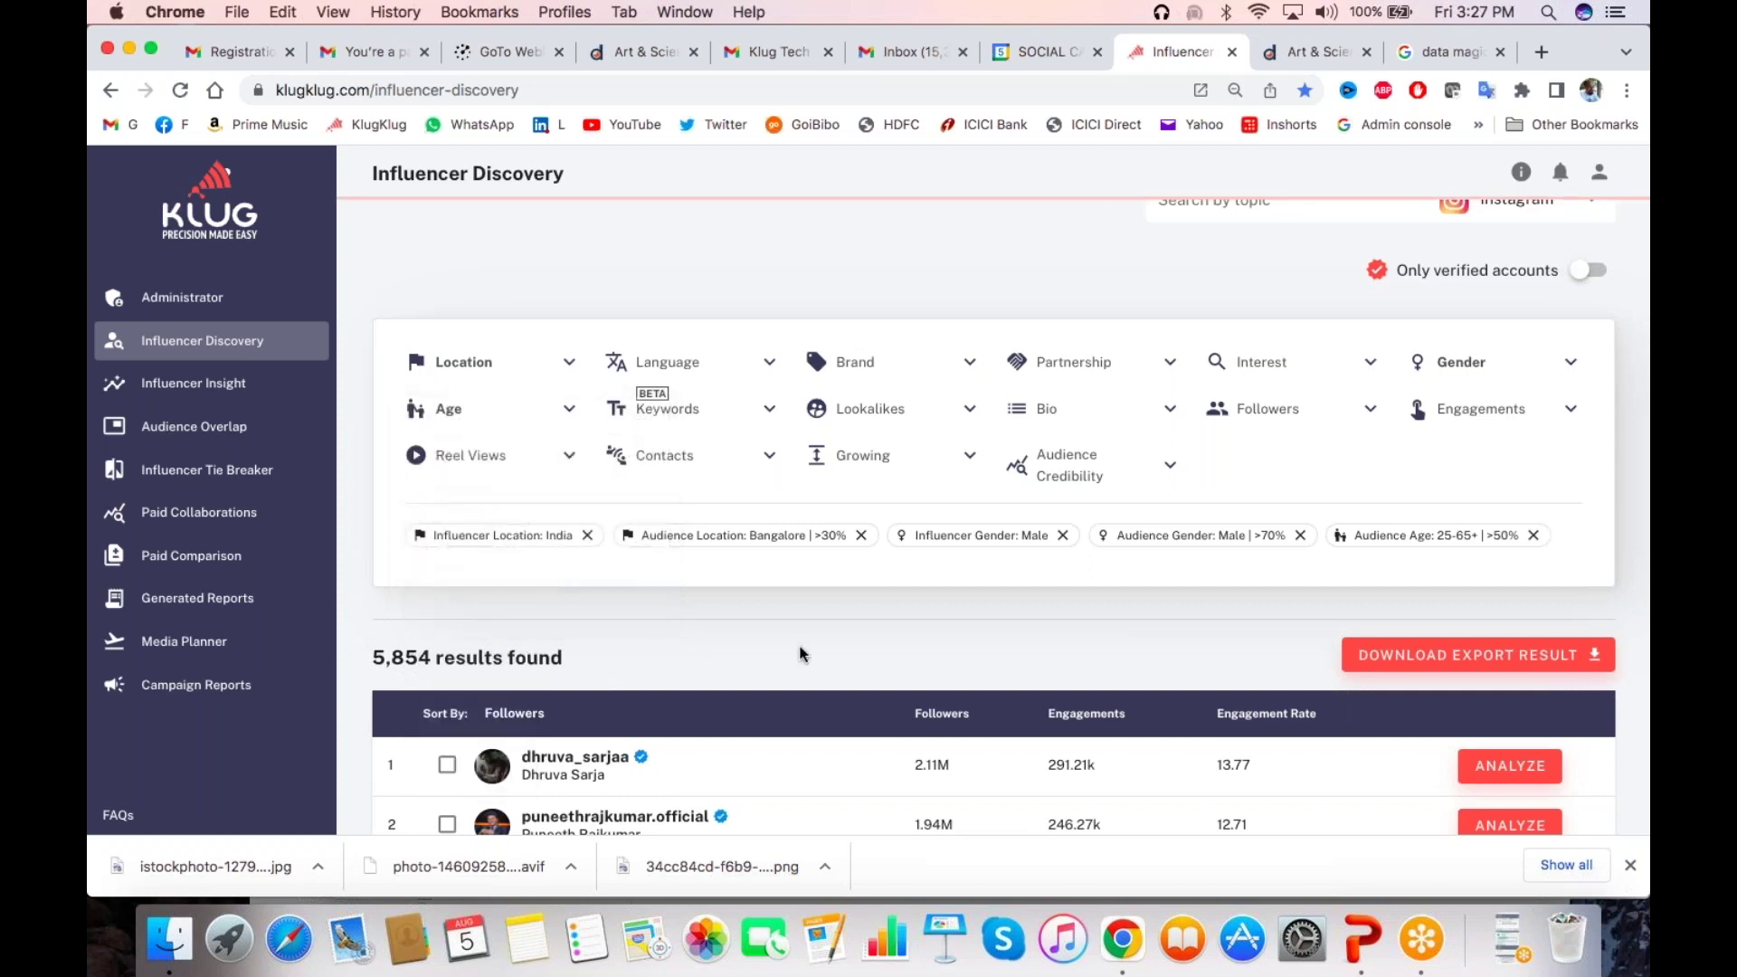
# Set the influencer age filter to start from 25, keeping 65+ as the upper limit
pyautogui.click(569, 409)
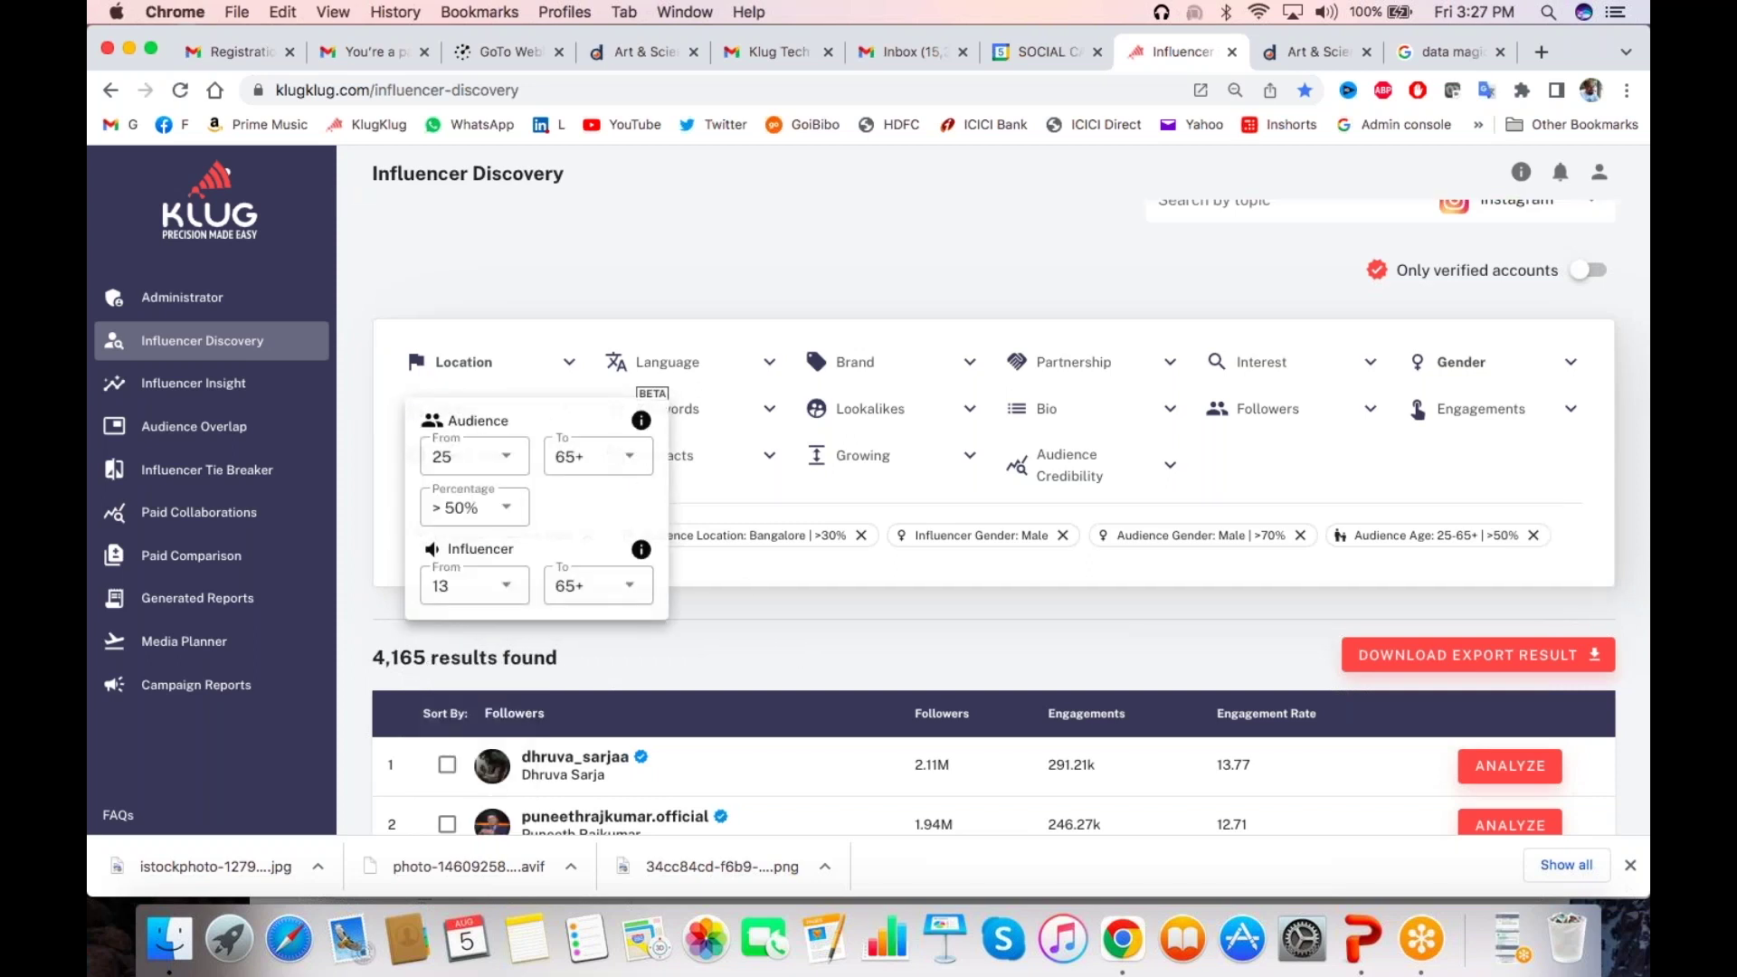
pyautogui.click(500, 590)
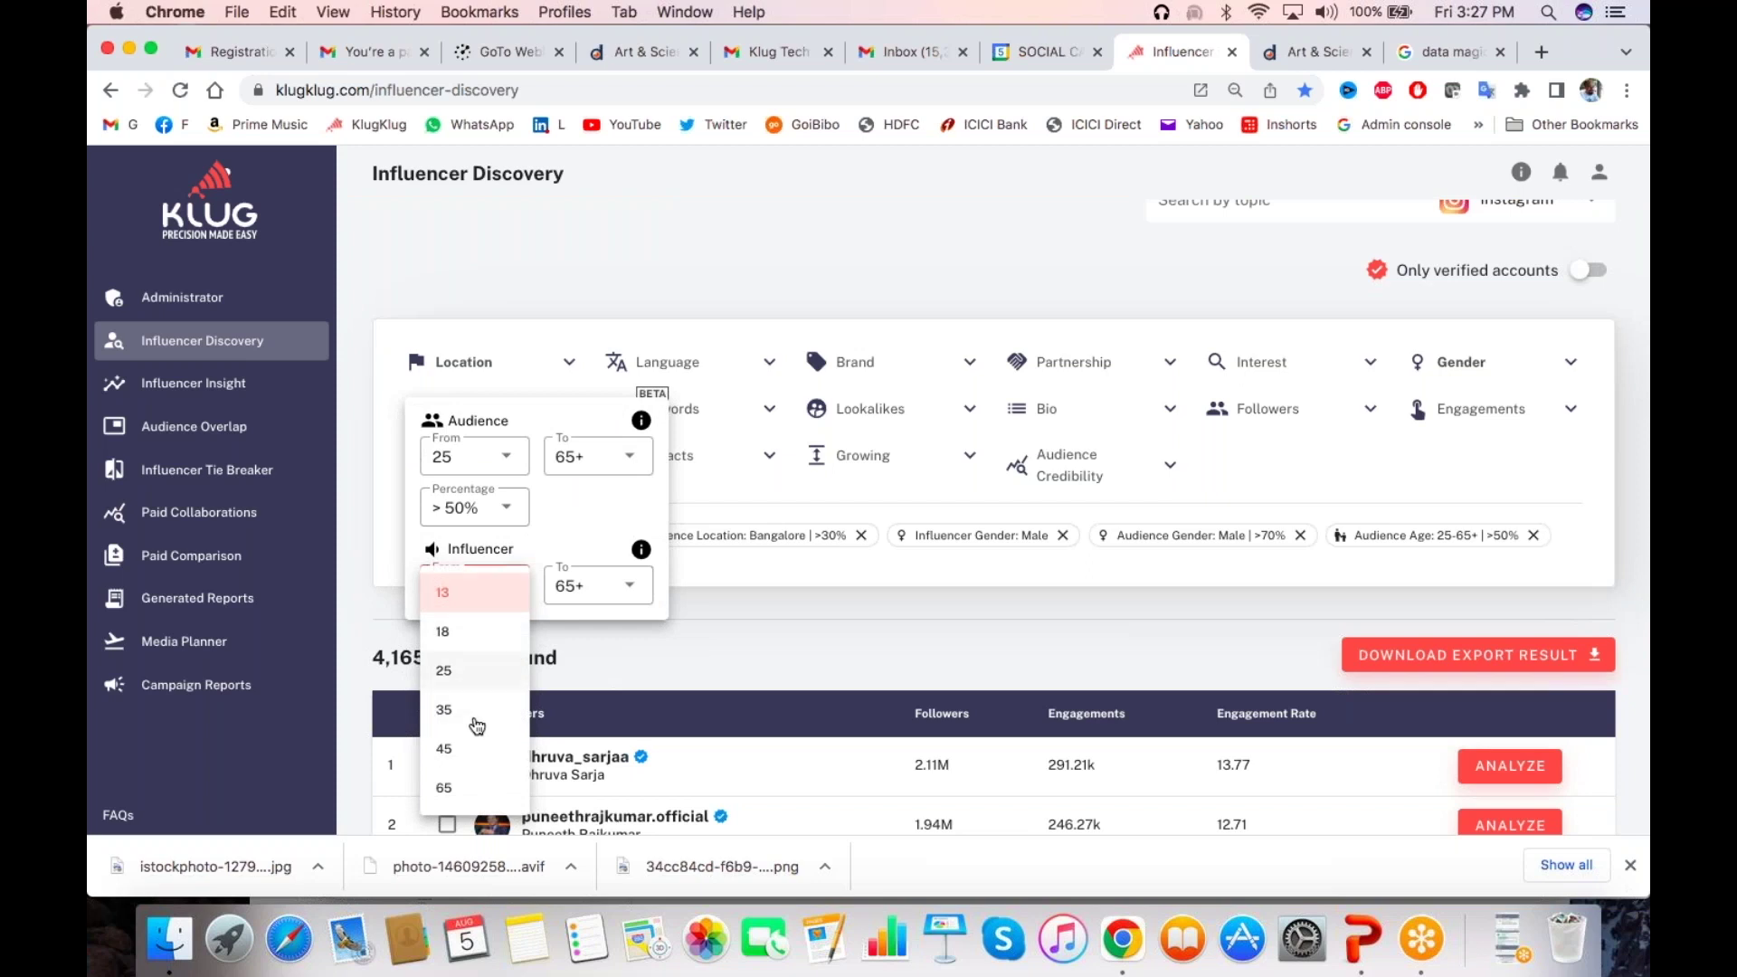
pyautogui.click(467, 670)
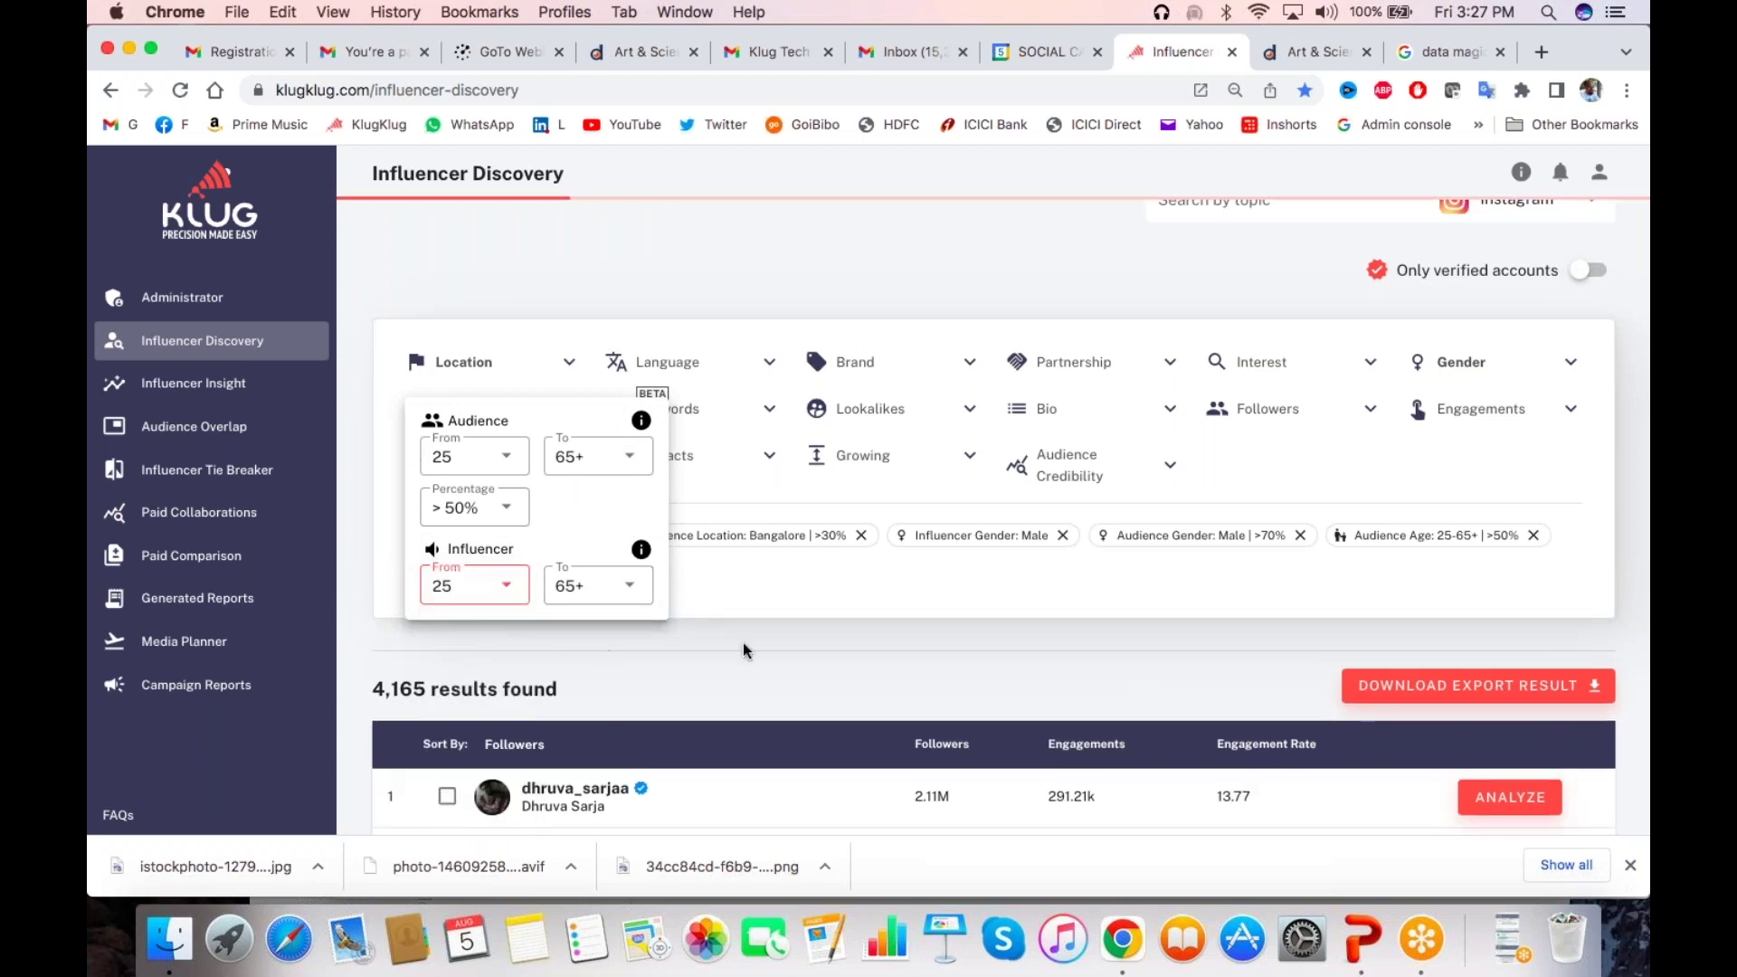
pyautogui.click(742, 644)
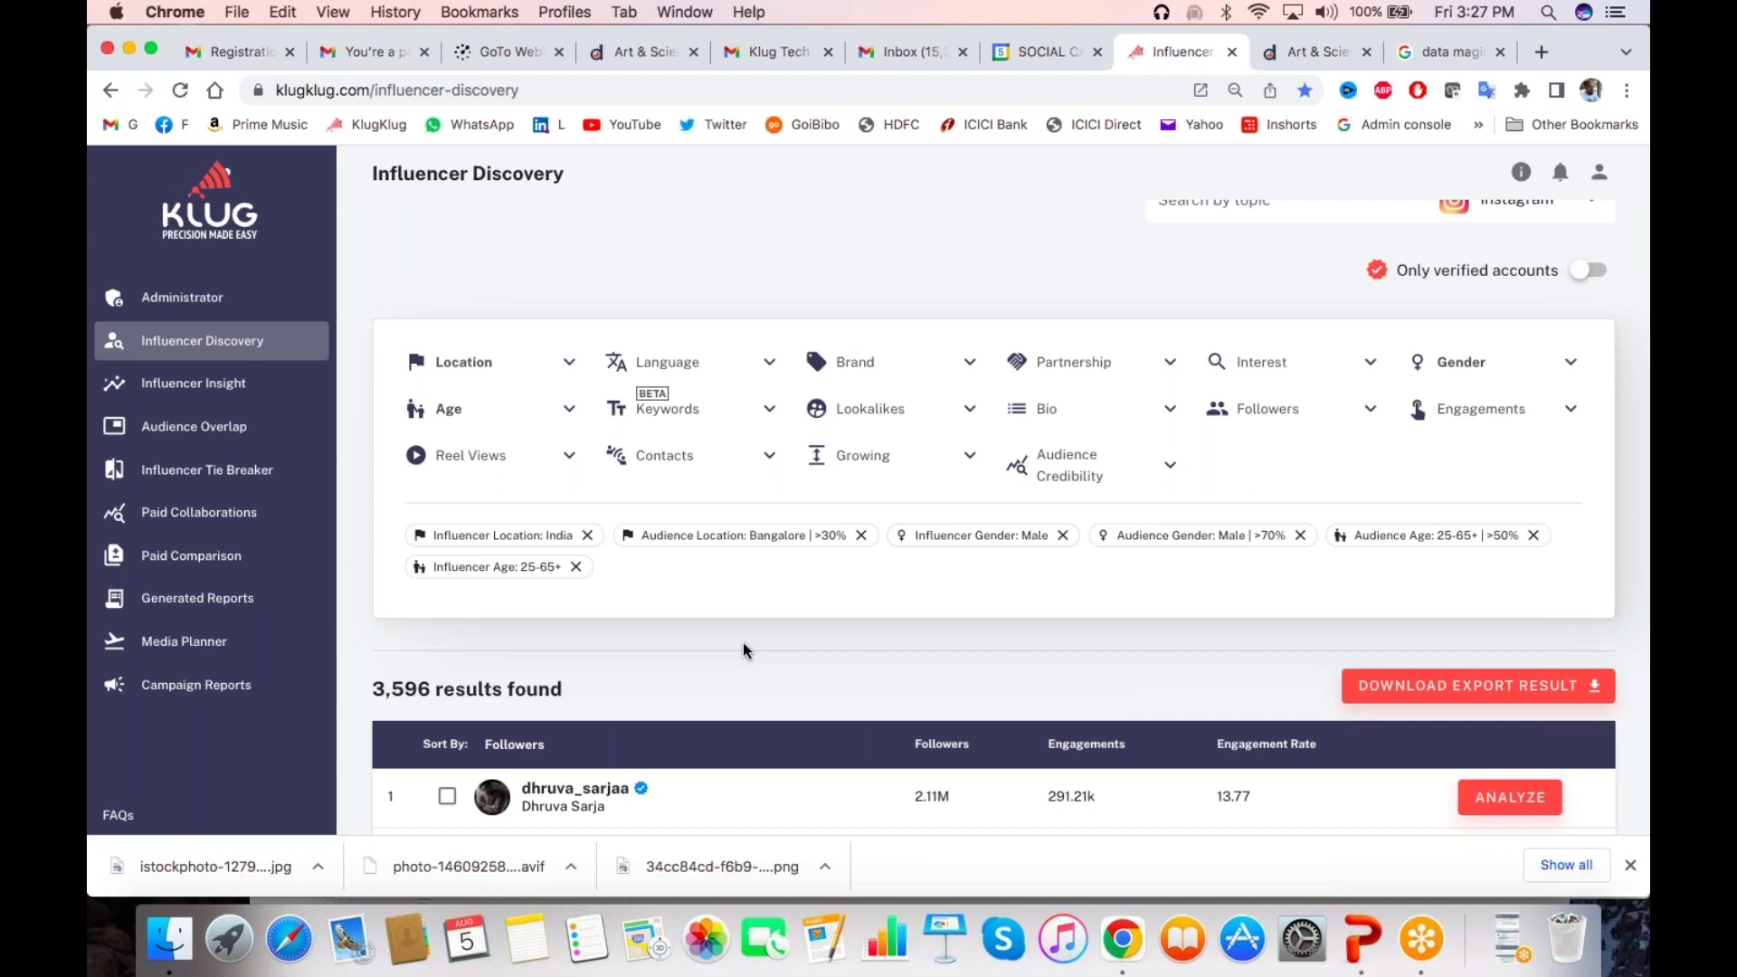
# Browse the influencer interest categories and add Beer, Wine & Spirits as an influencer interest
pyautogui.click(1284, 362)
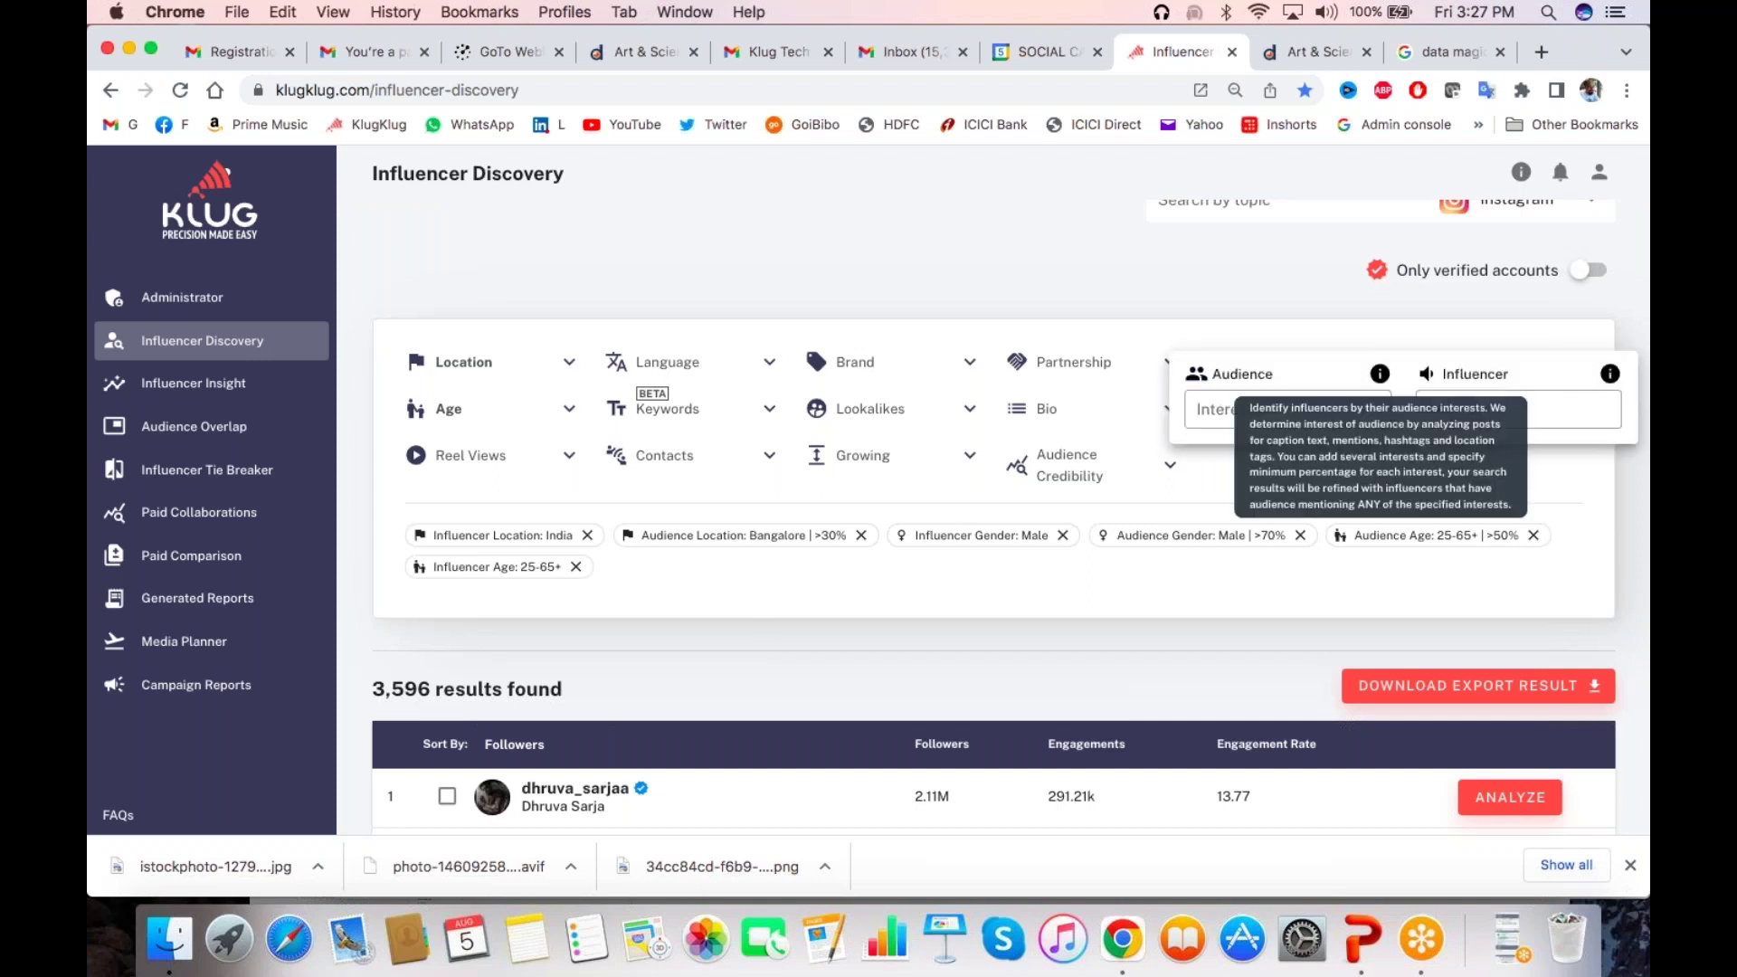
pyautogui.click(1547, 405)
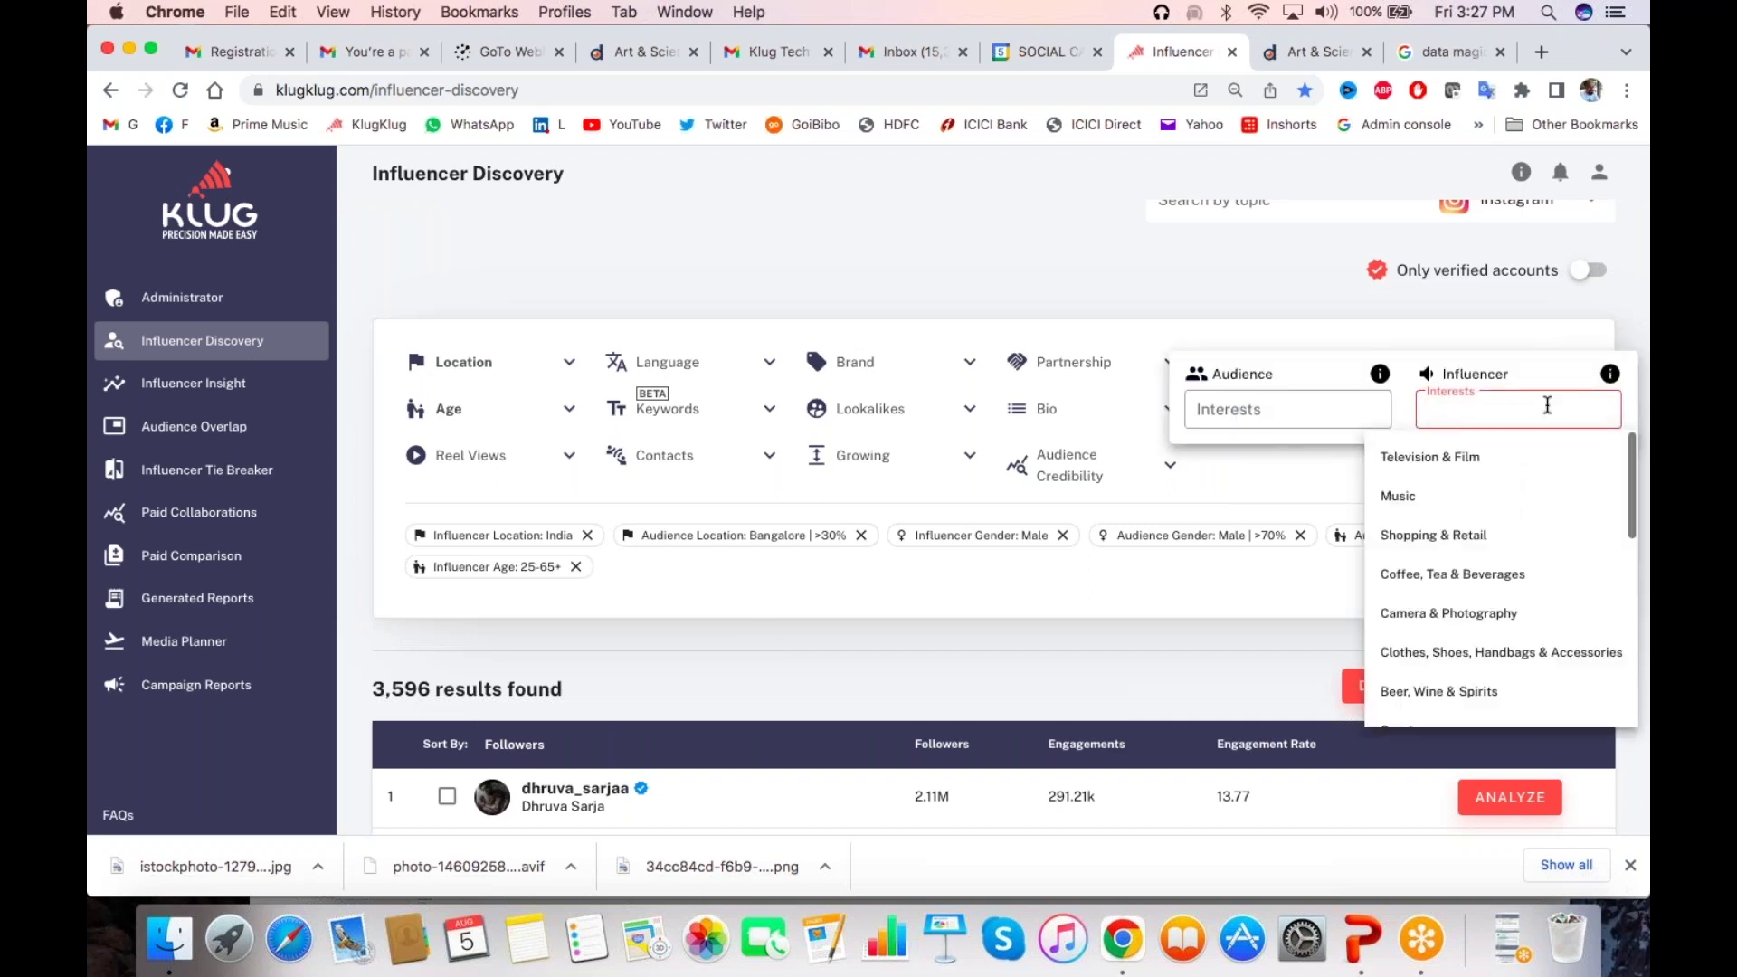
pyautogui.scroll(-3, 1452, 484)
pyautogui.scroll(3, 1452, 484)
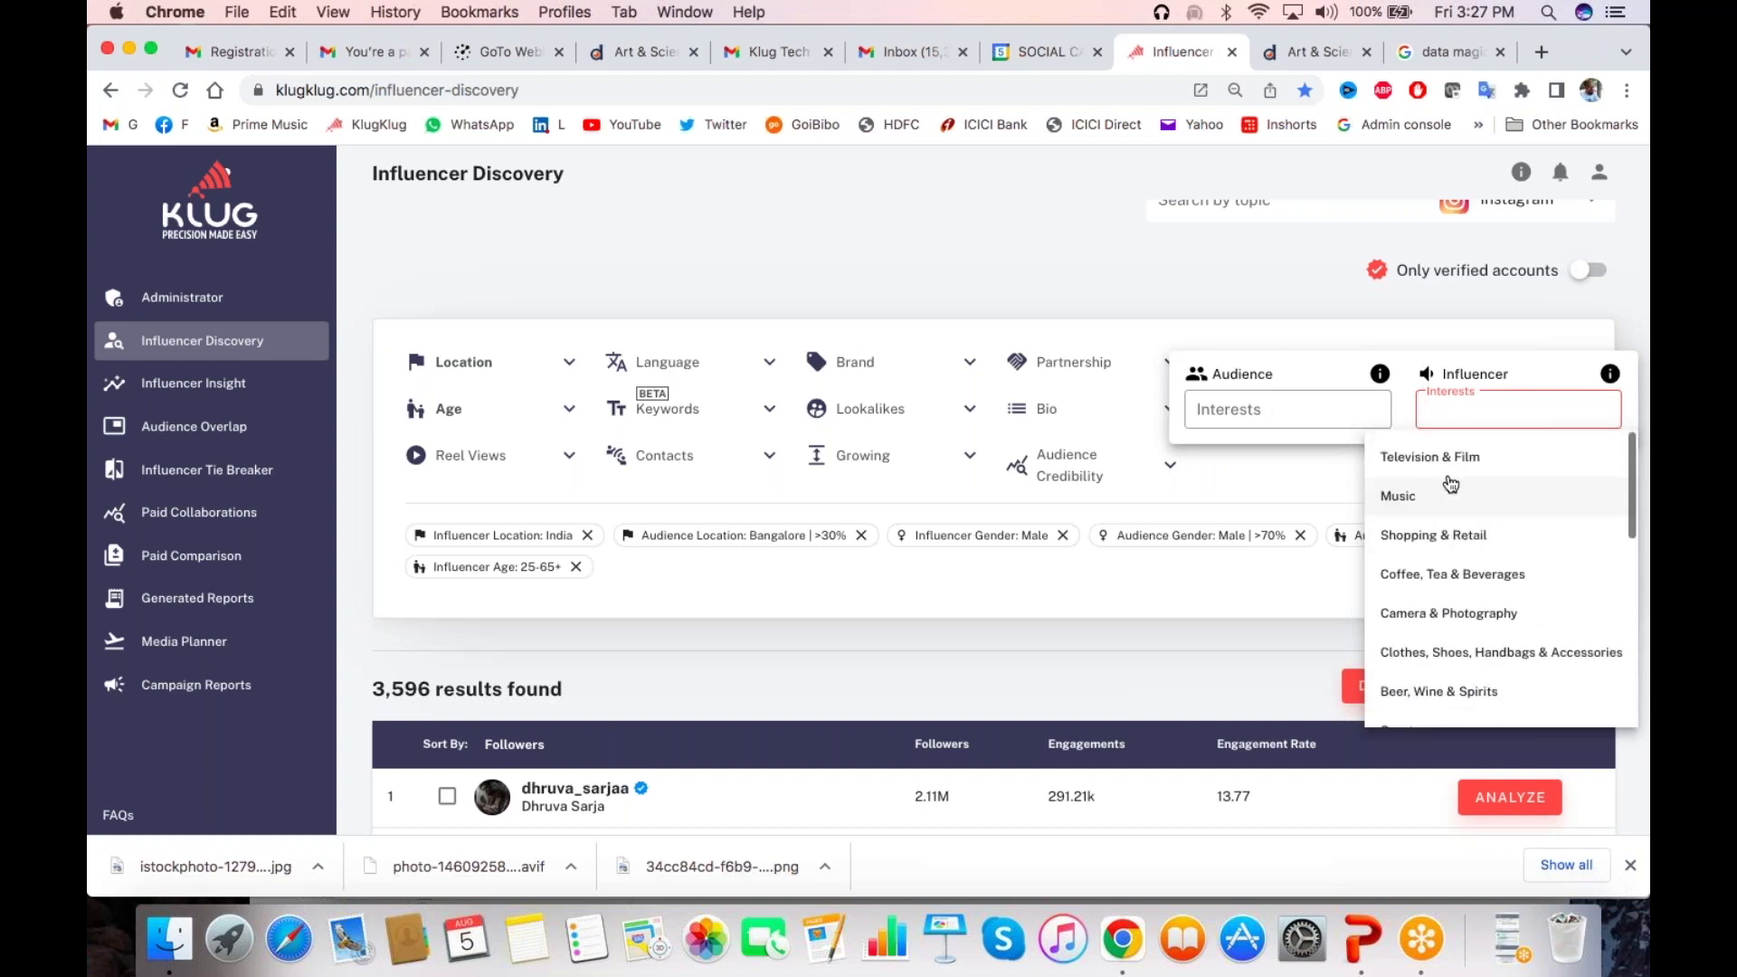
pyautogui.scroll(-5, 1432, 597)
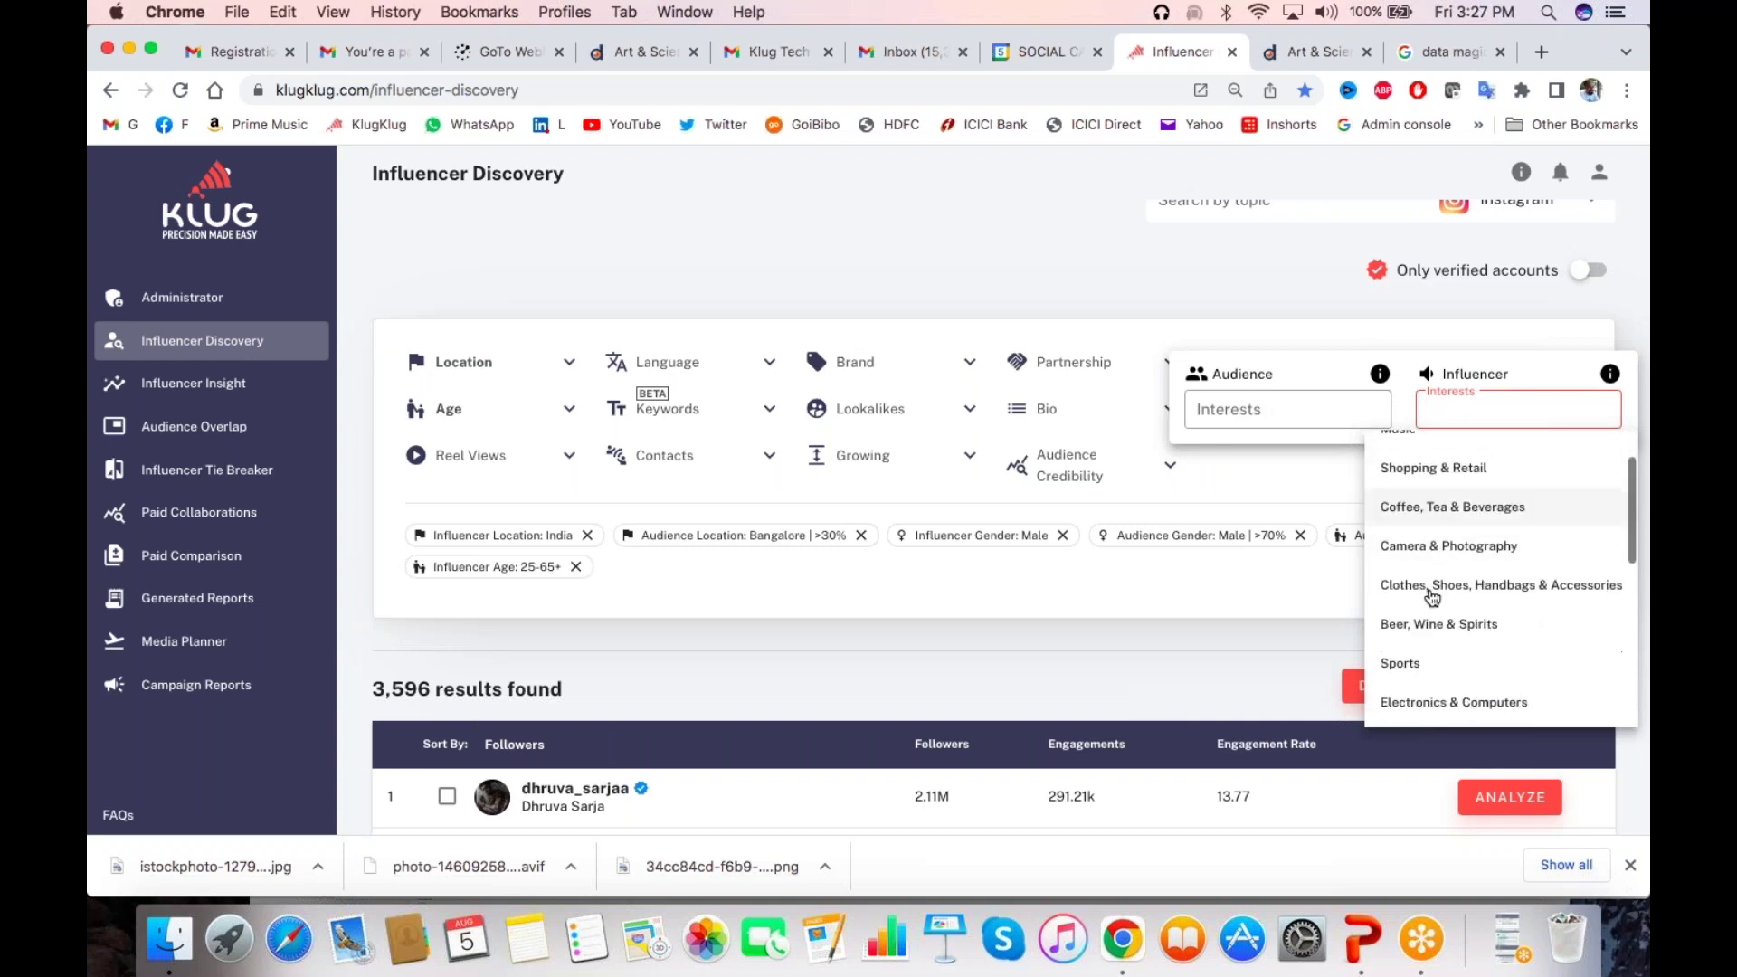
pyautogui.scroll(5, 1432, 597)
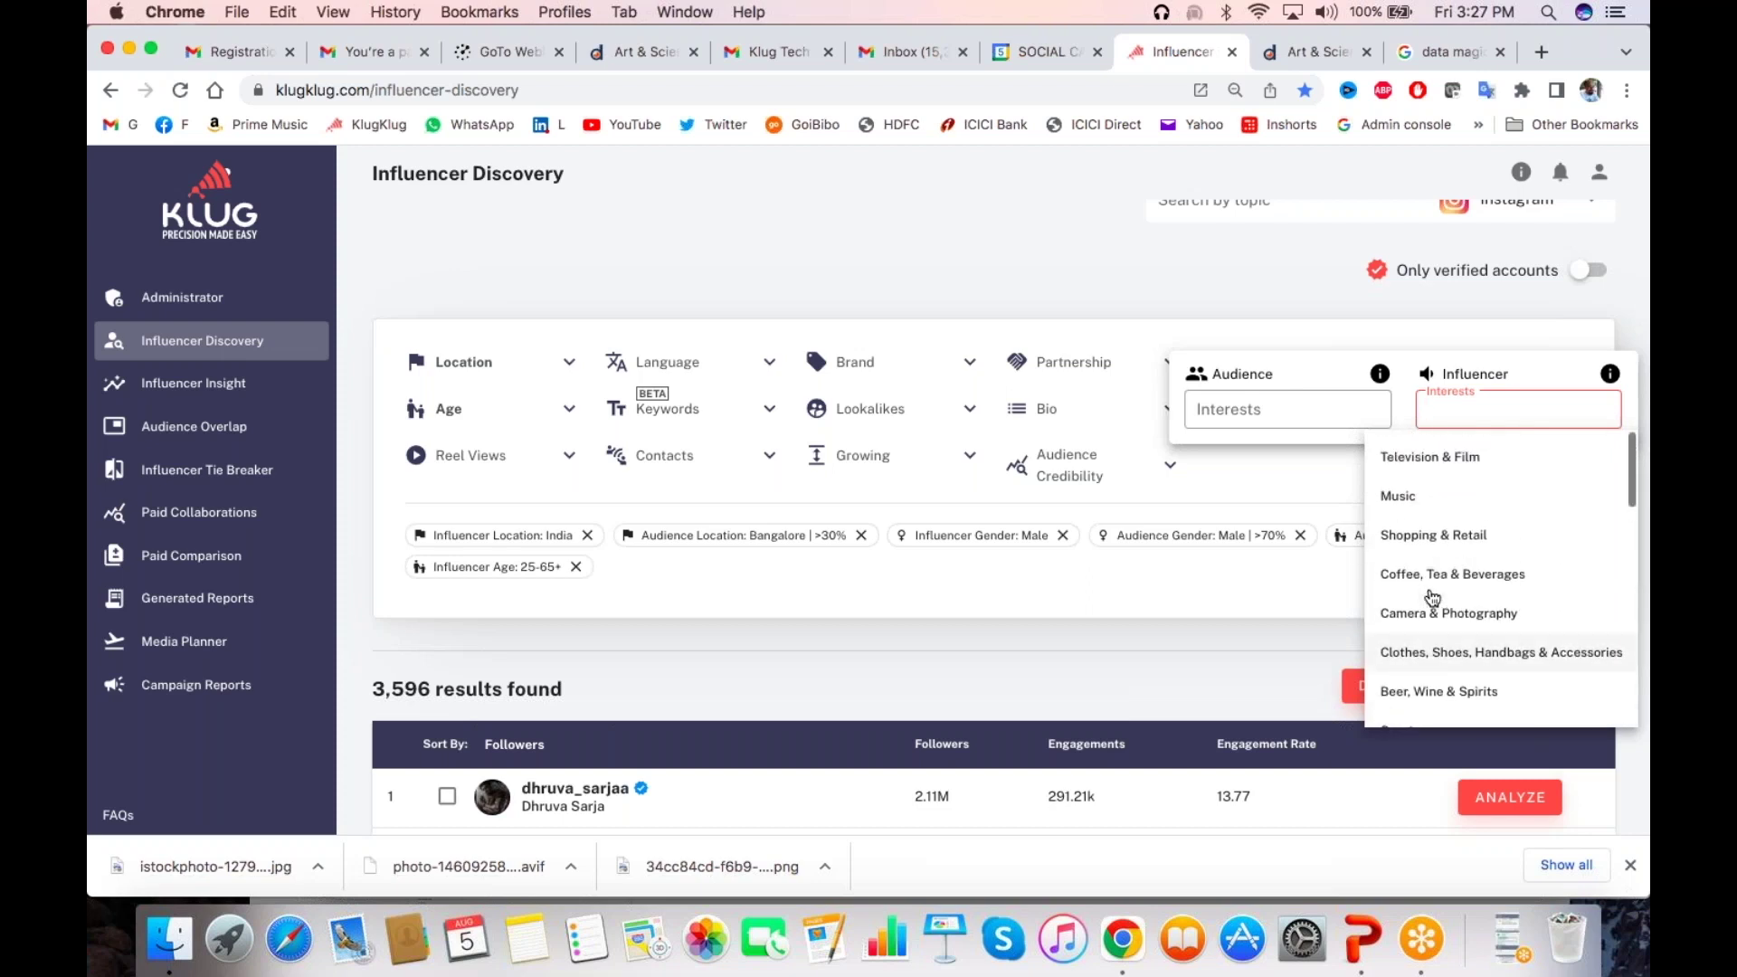
pyautogui.scroll(-3, 1427, 542)
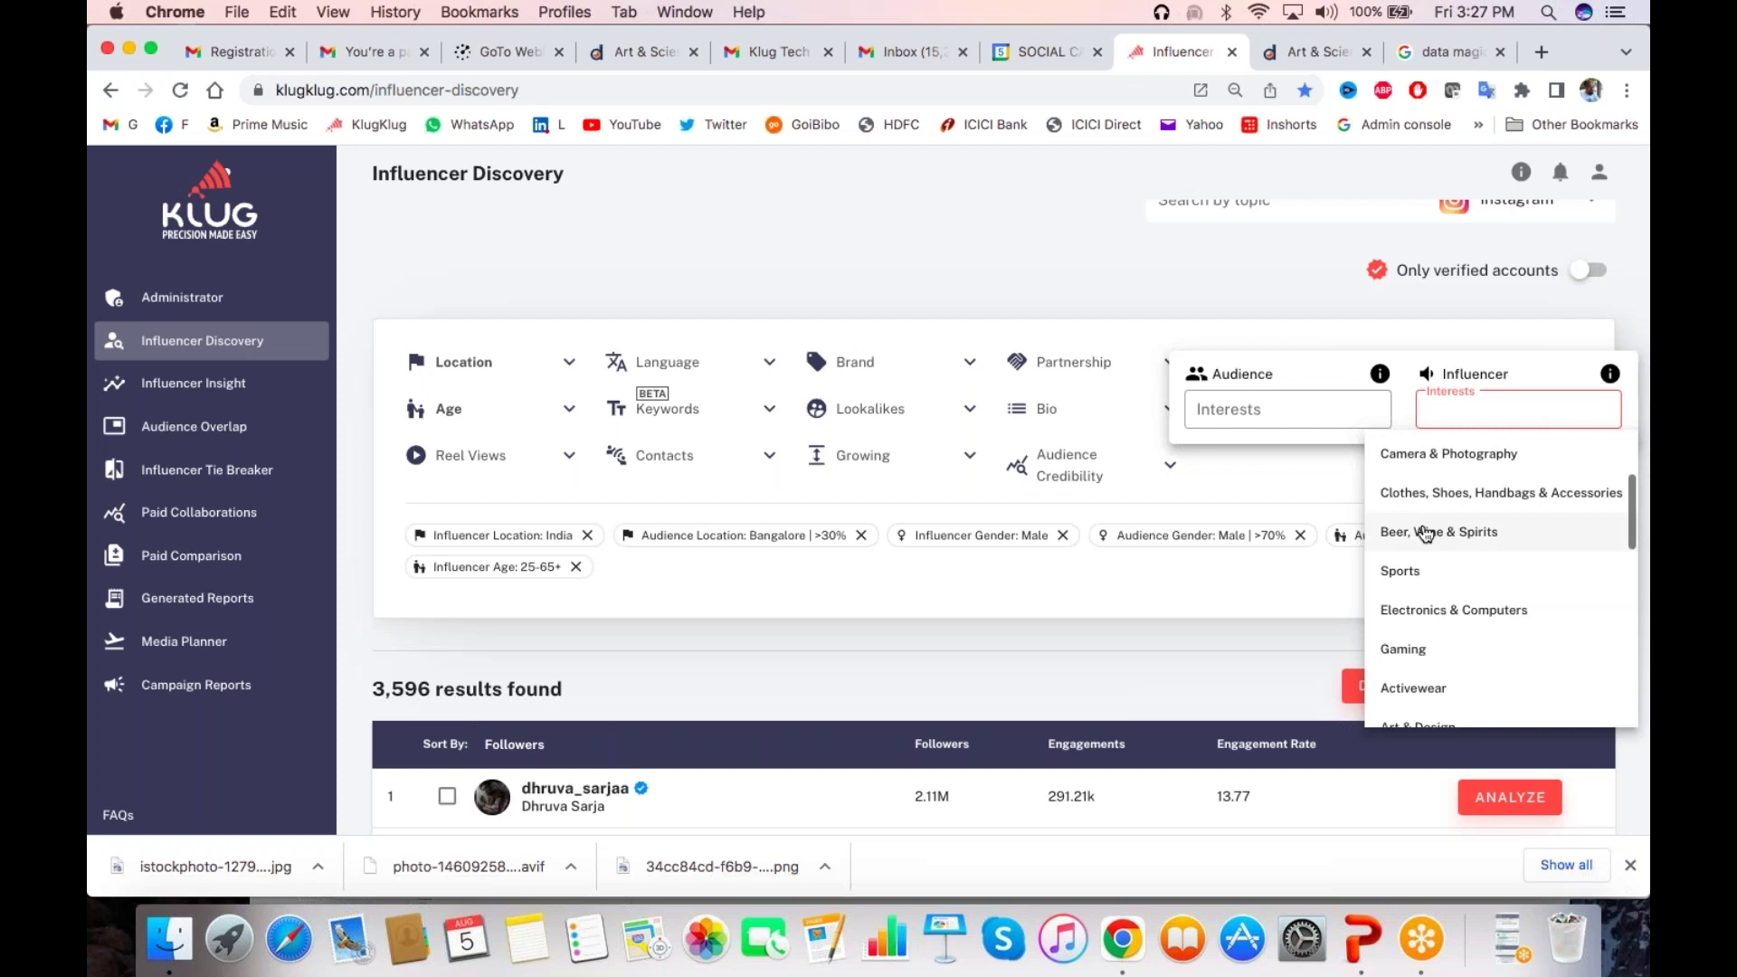
pyautogui.click(1425, 534)
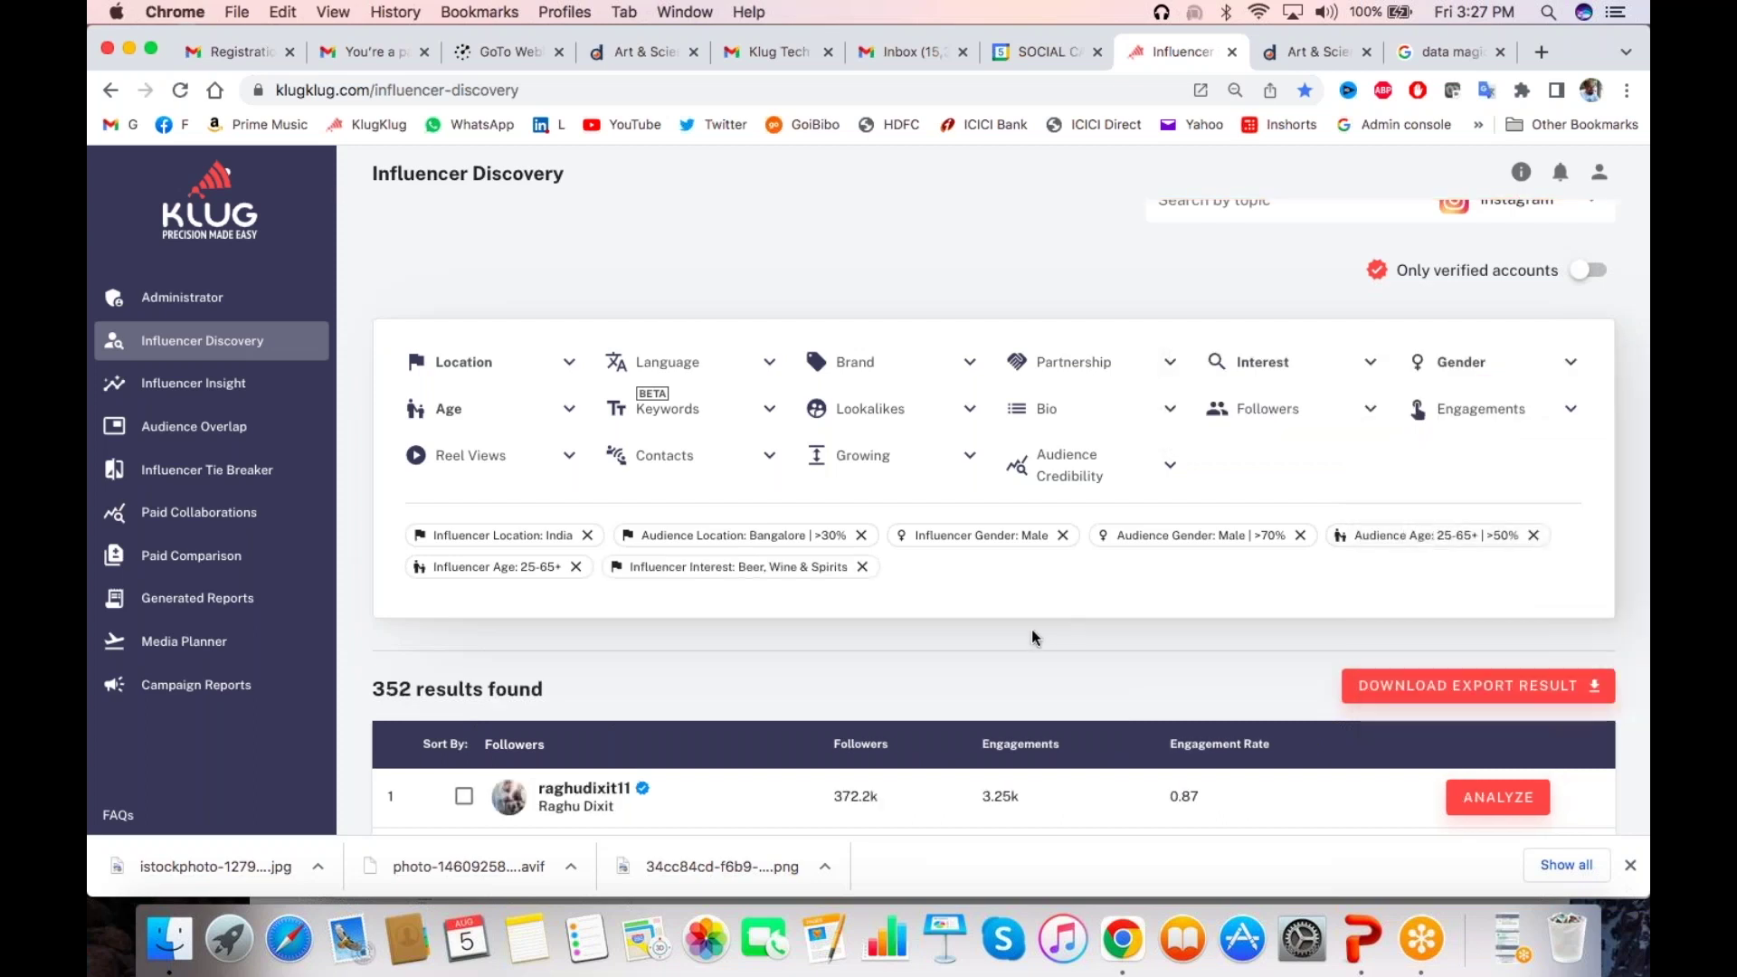
# Look through the list of influencers matching the Beer, Wine & Spirits interest
pyautogui.scroll(-1, 1032, 636)
pyautogui.scroll(-3, 1034, 636)
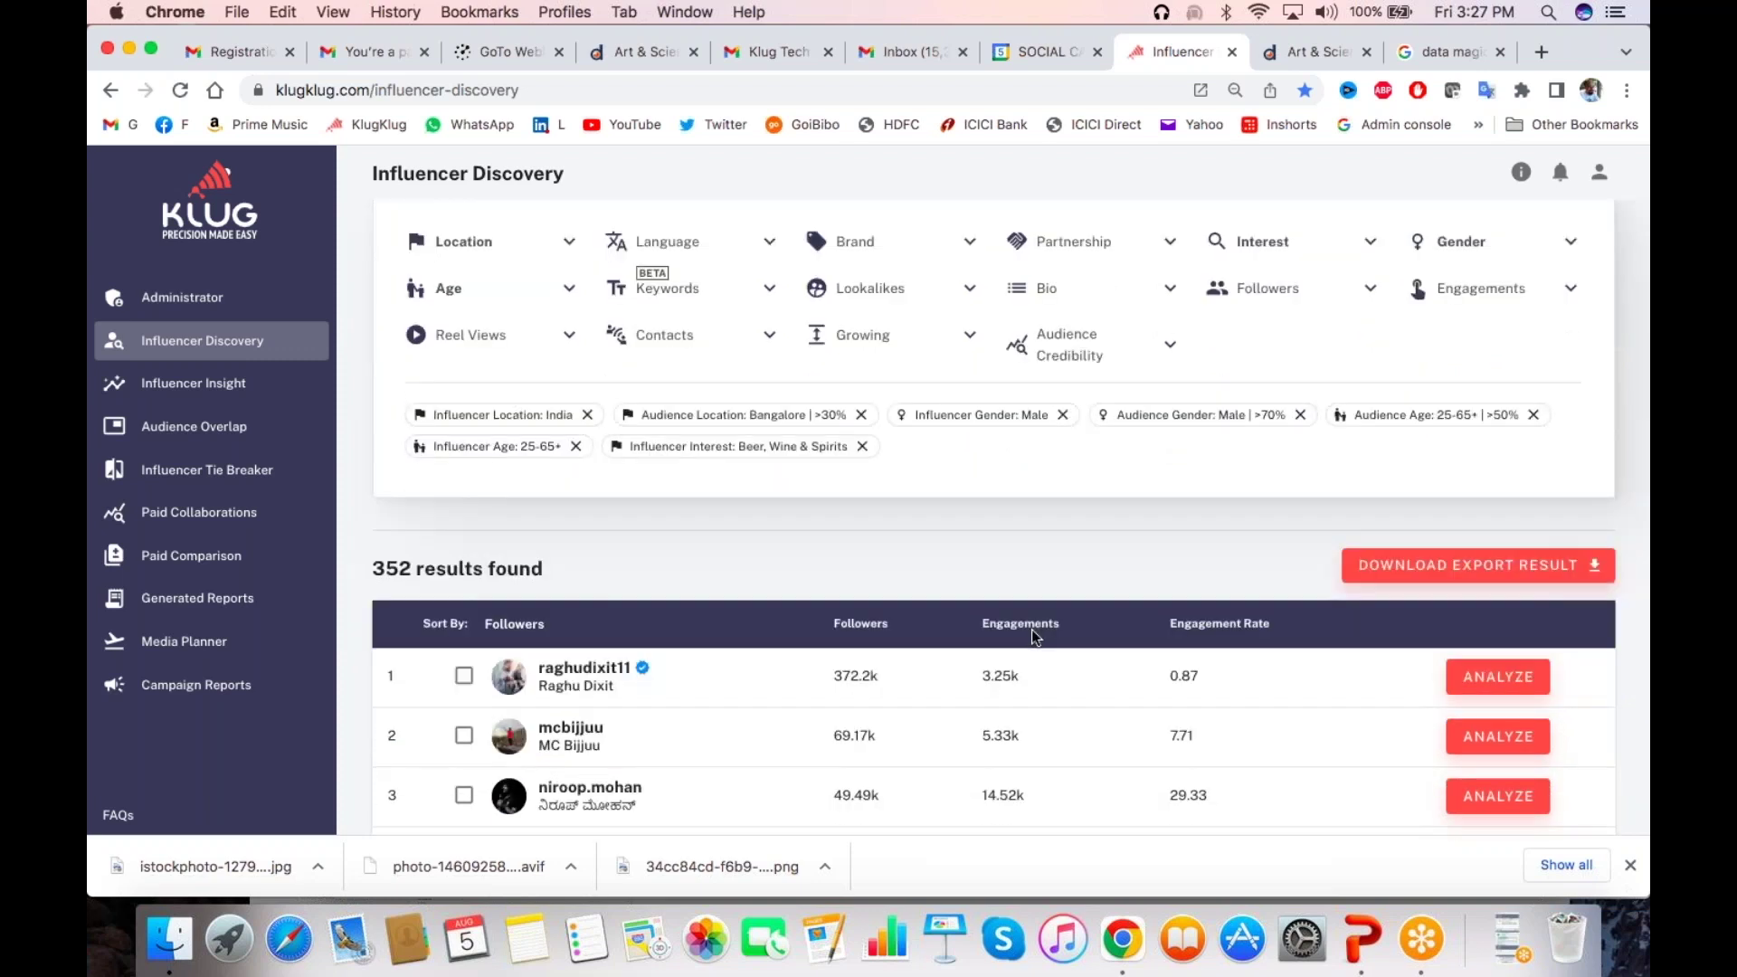
pyautogui.scroll(-4, 1031, 627)
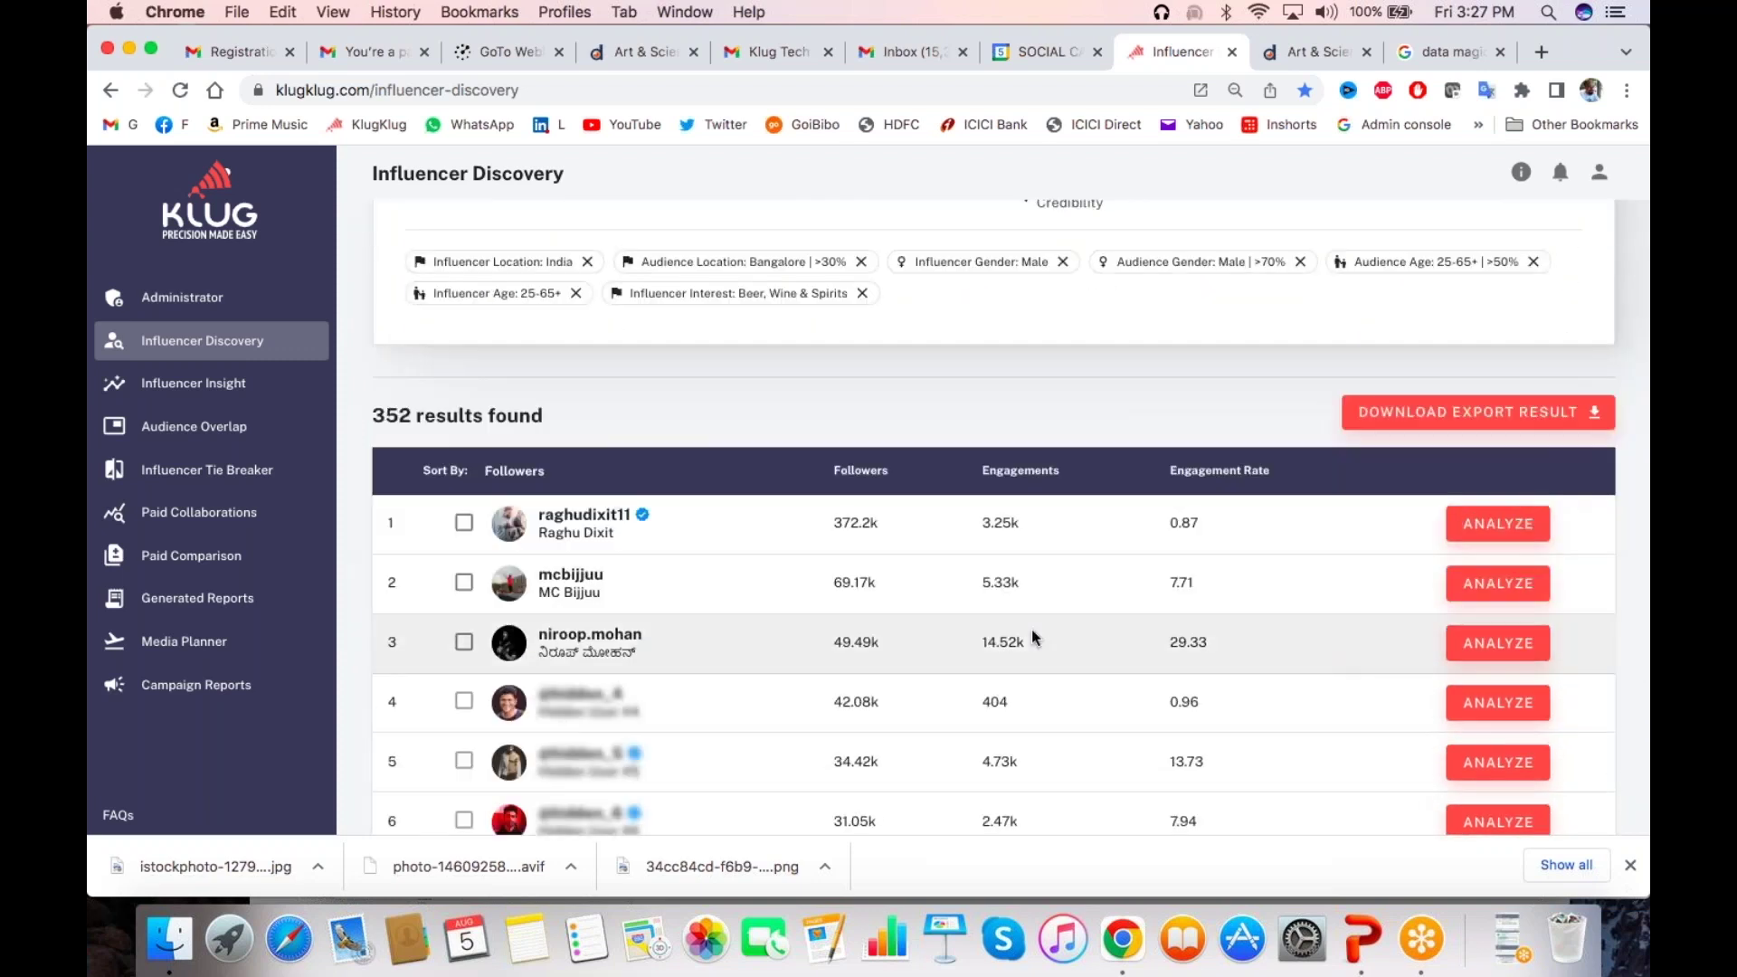
pyautogui.scroll(-5, 1032, 636)
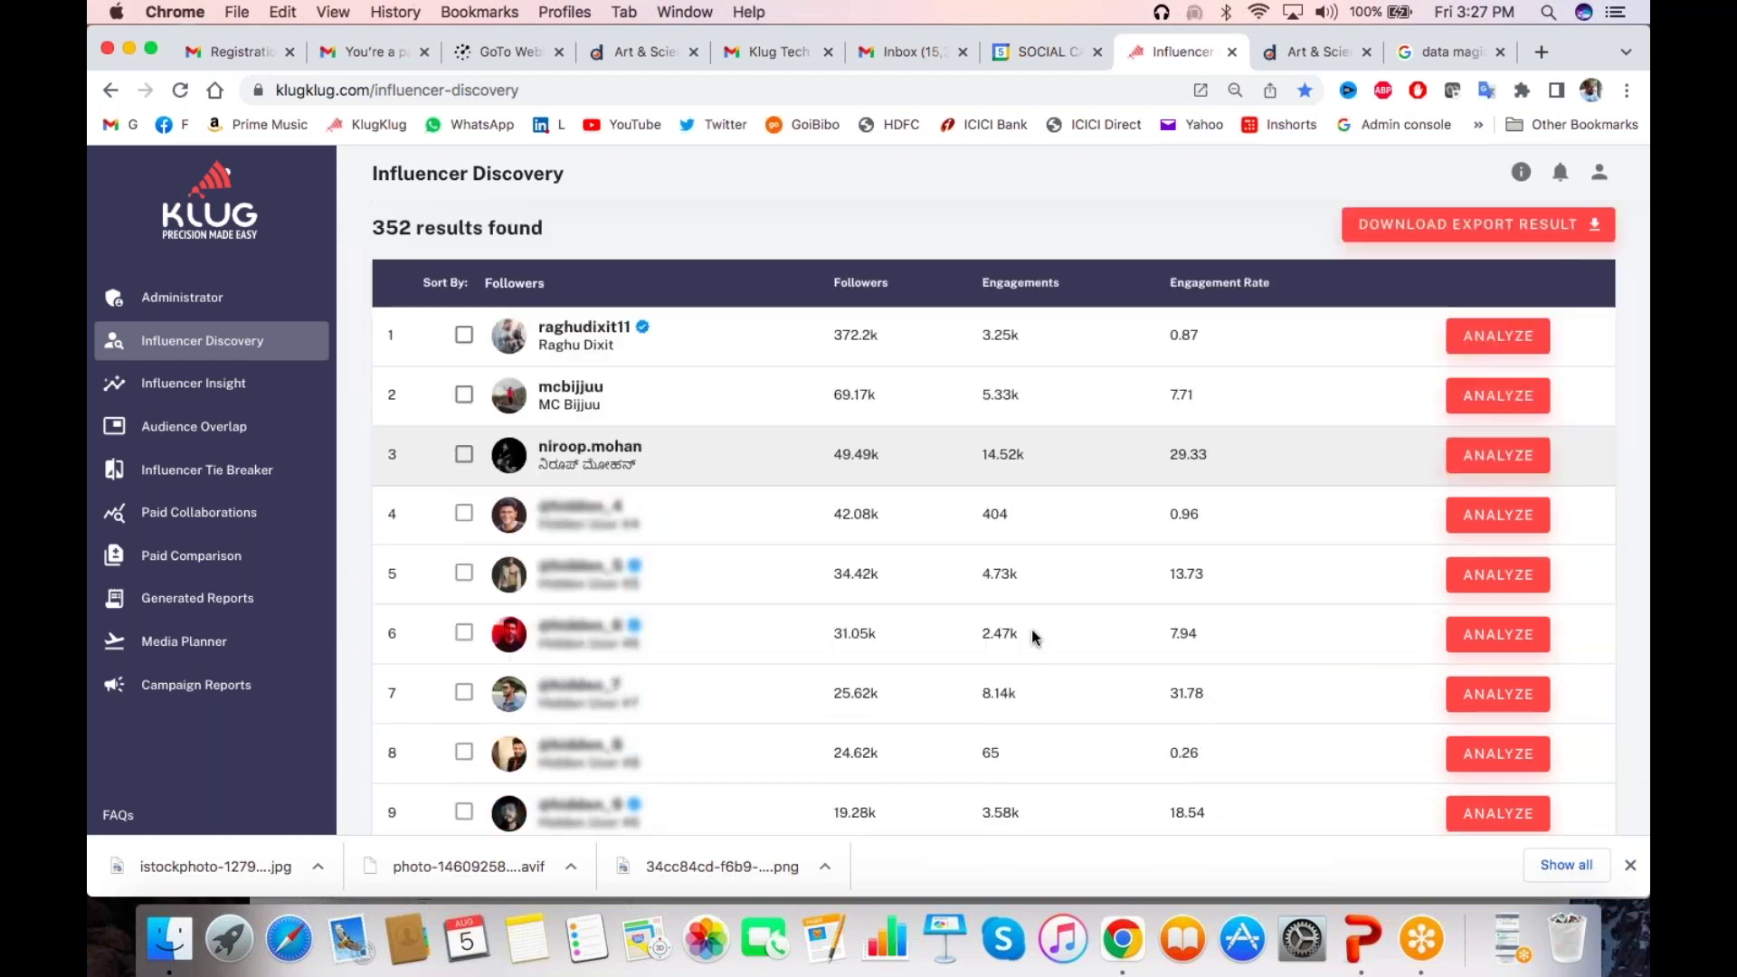
pyautogui.scroll(-3, 1032, 636)
pyautogui.click(1040, 597)
pyautogui.click(1045, 563)
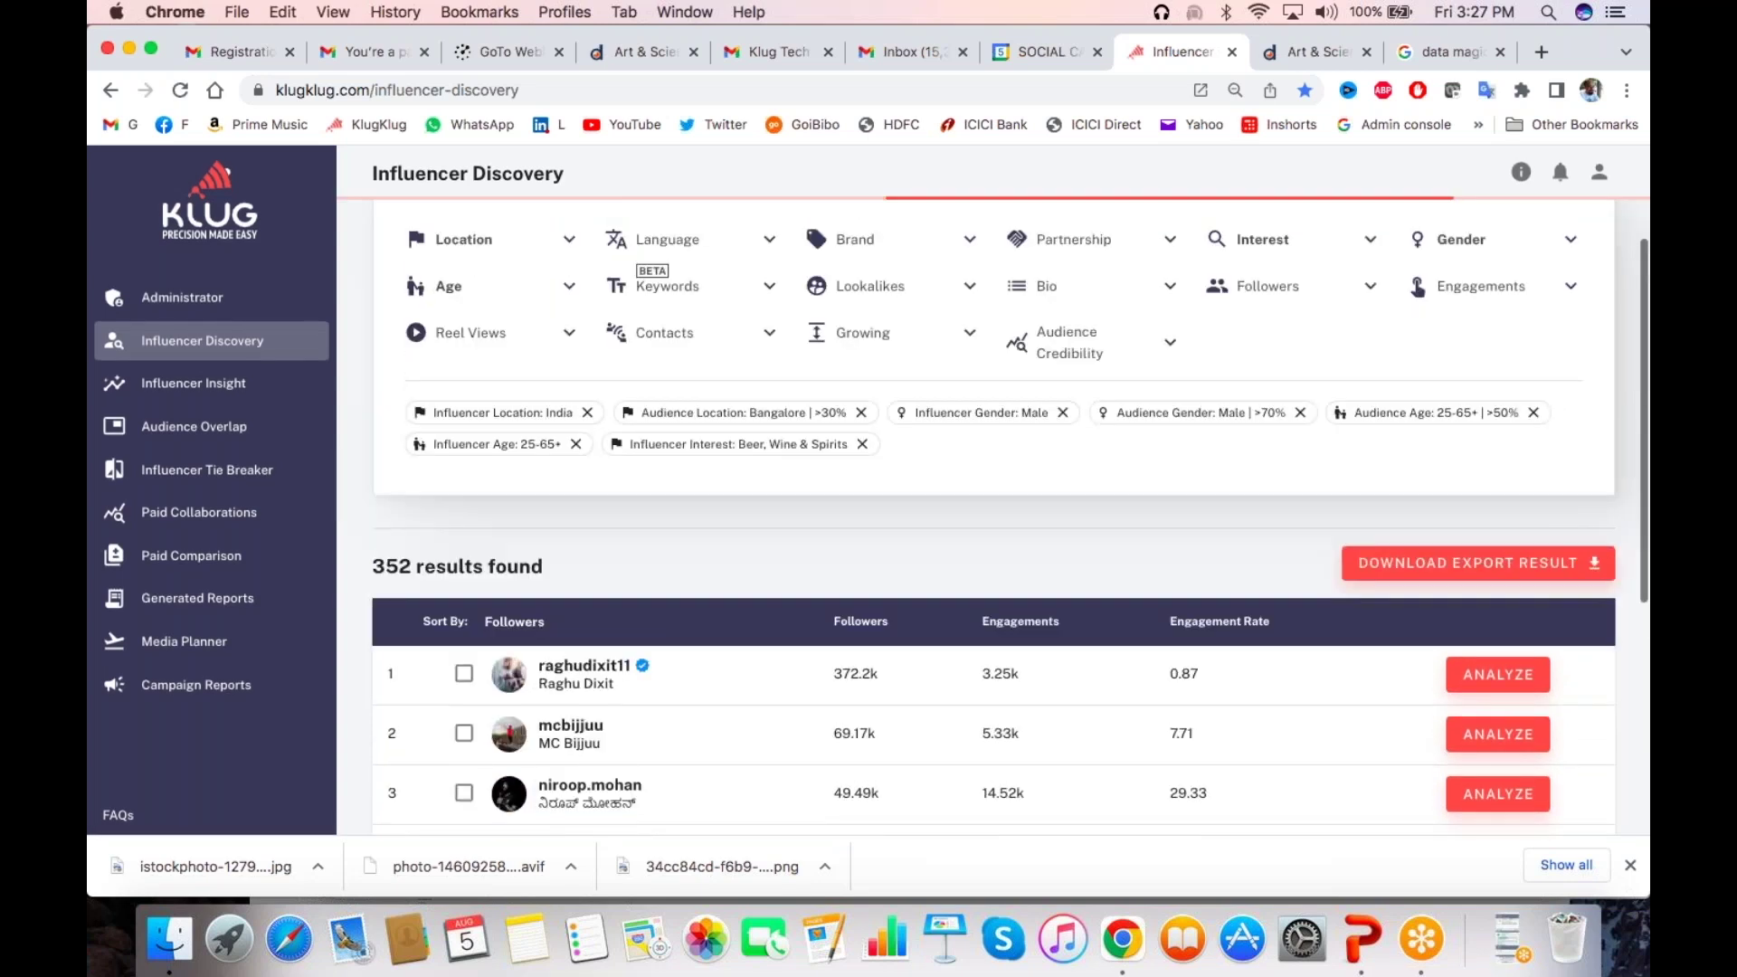
# Add Music as an audience interest with a percentage of > 25%
pyautogui.click(1355, 348)
pyautogui.click(1312, 385)
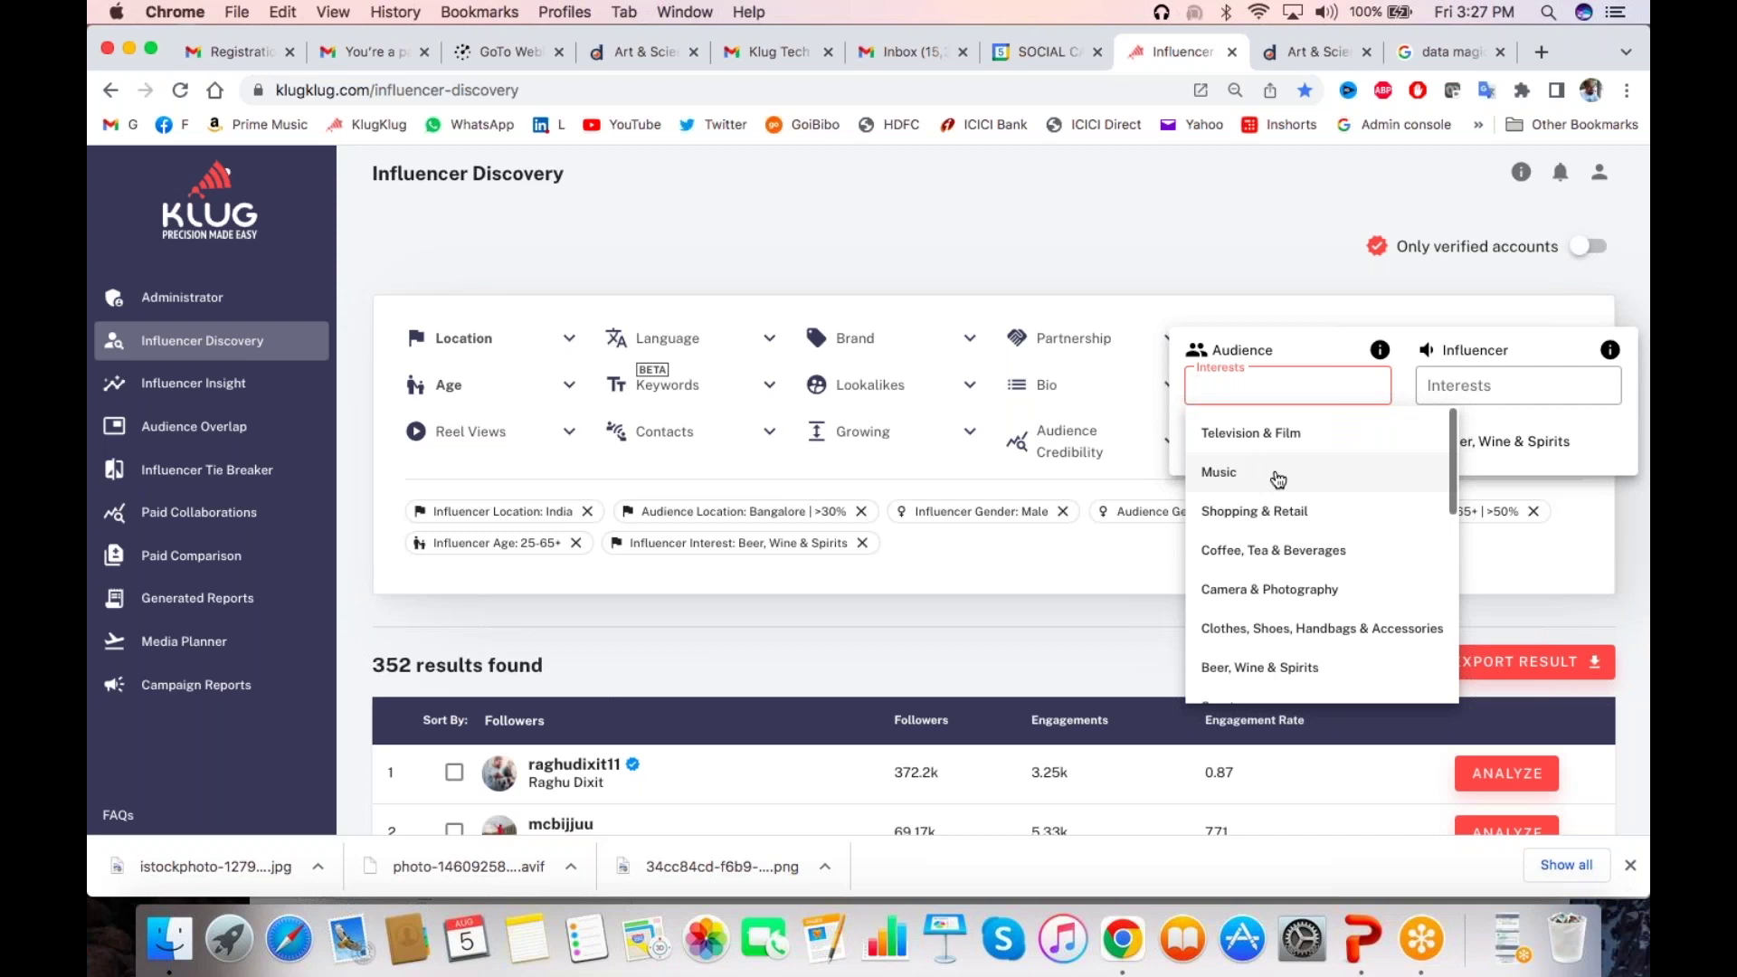
pyautogui.click(1277, 478)
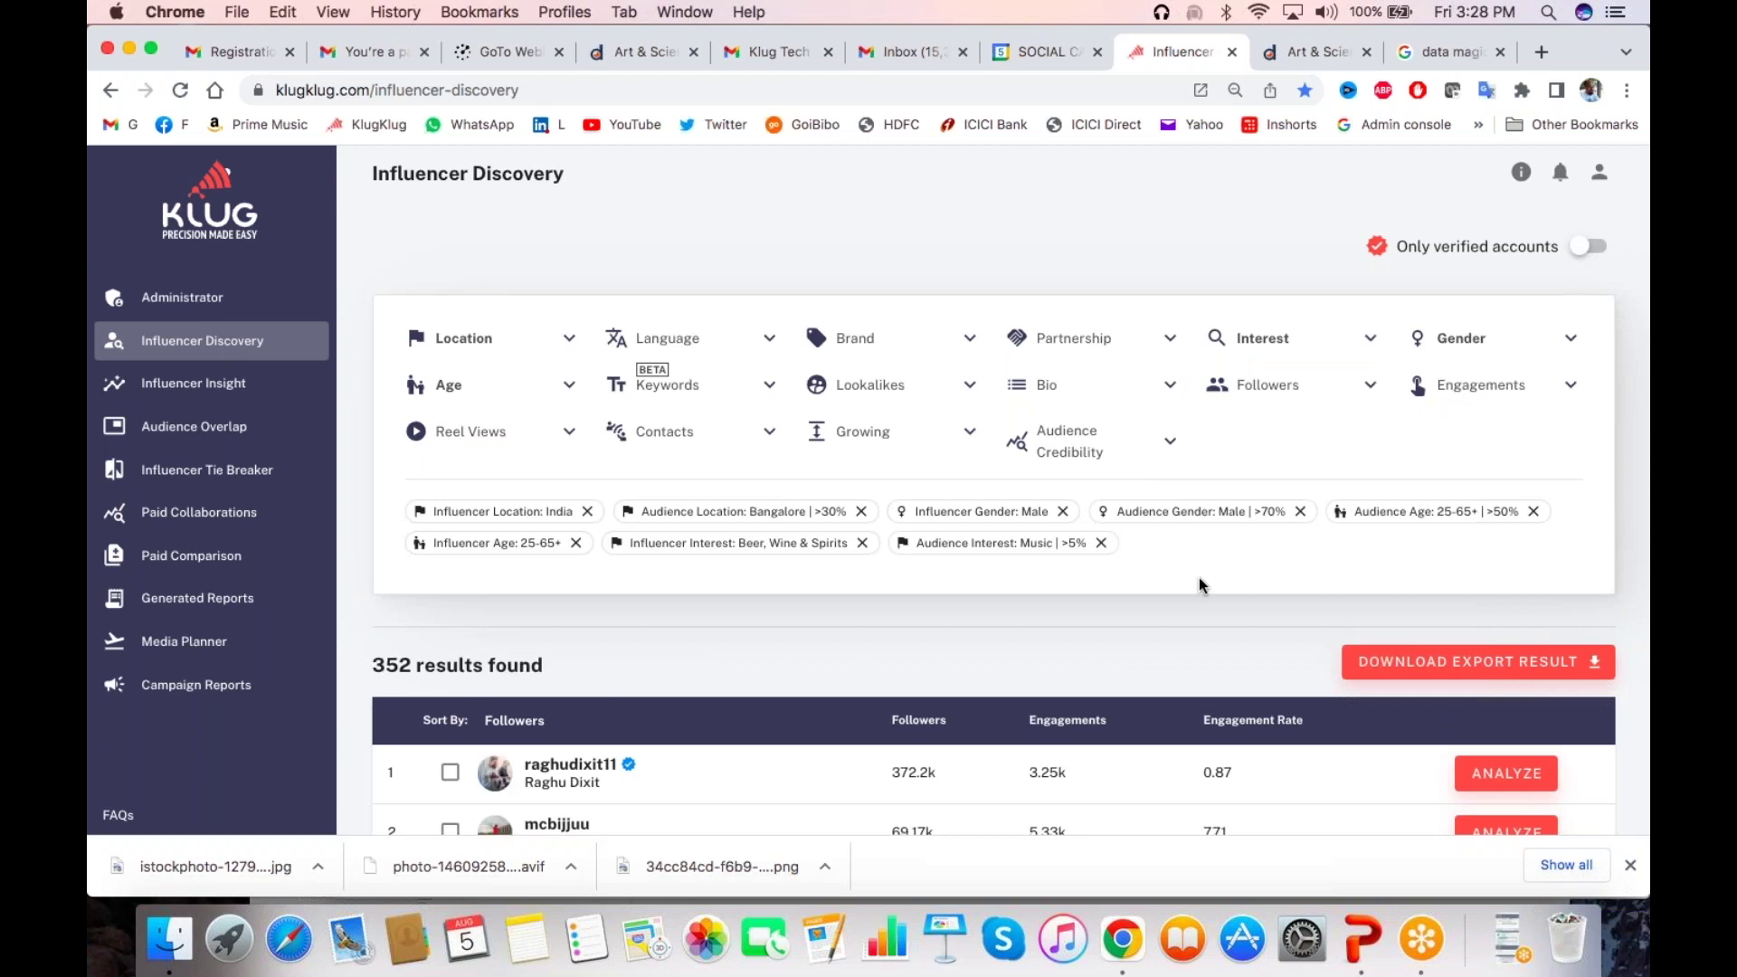
pyautogui.click(1296, 355)
pyautogui.click(1321, 449)
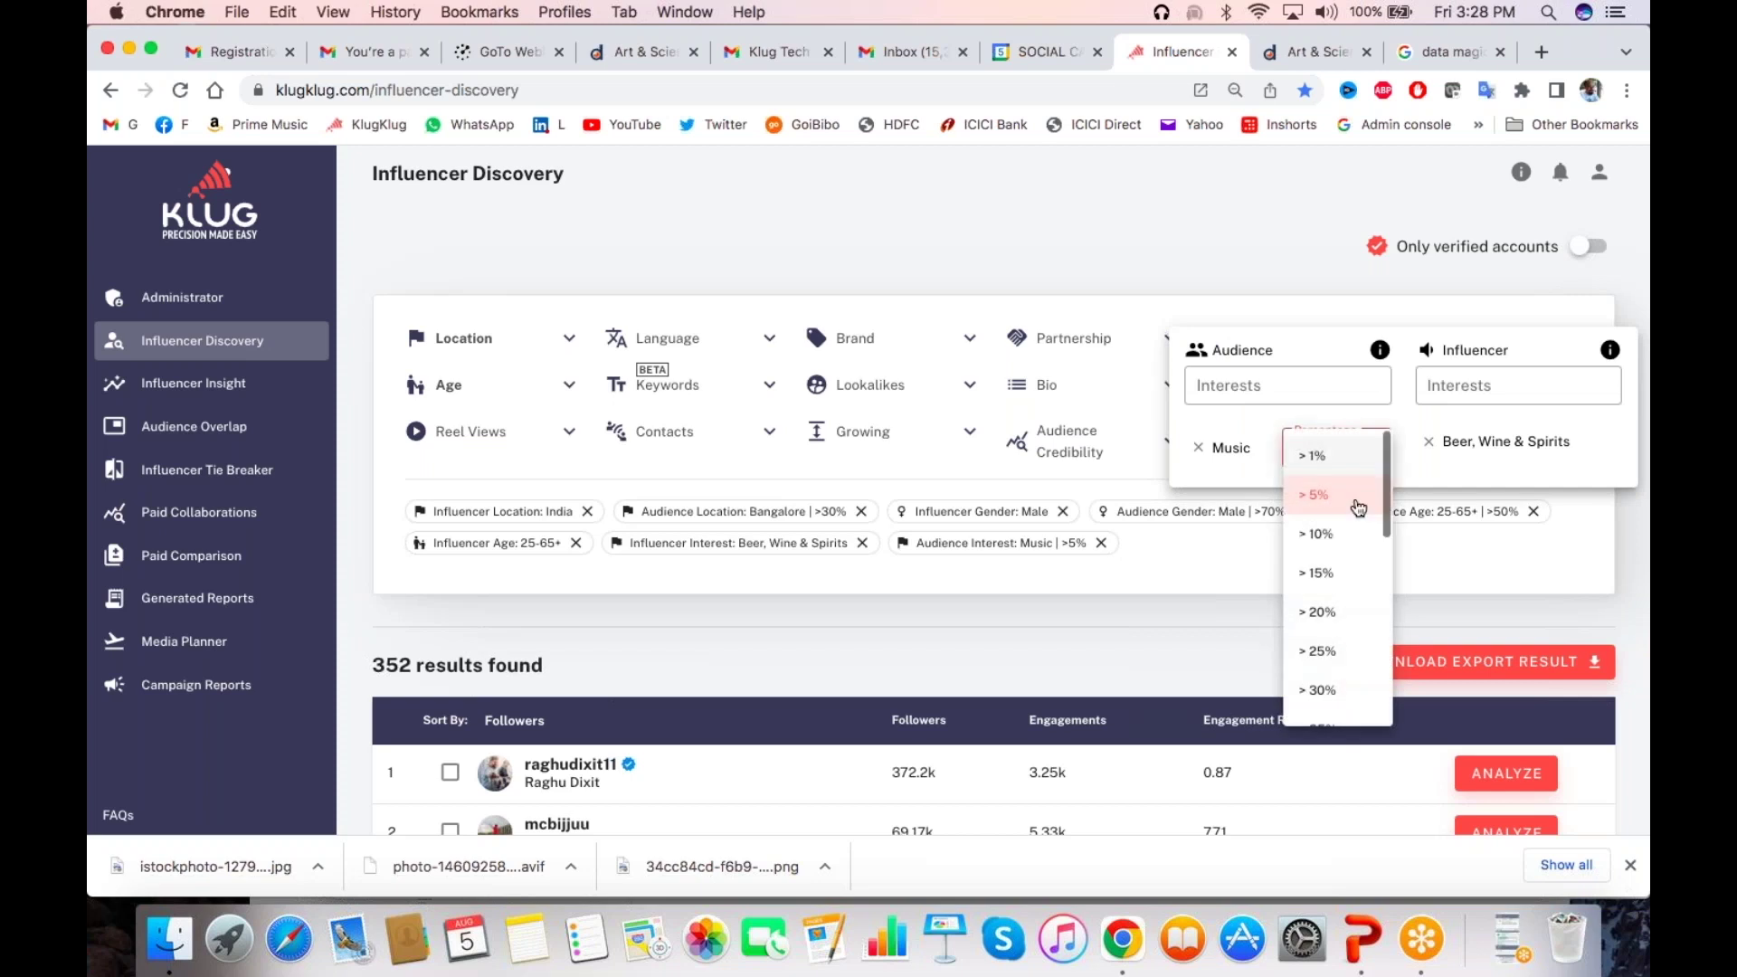
pyautogui.click(1326, 653)
pyautogui.click(1116, 597)
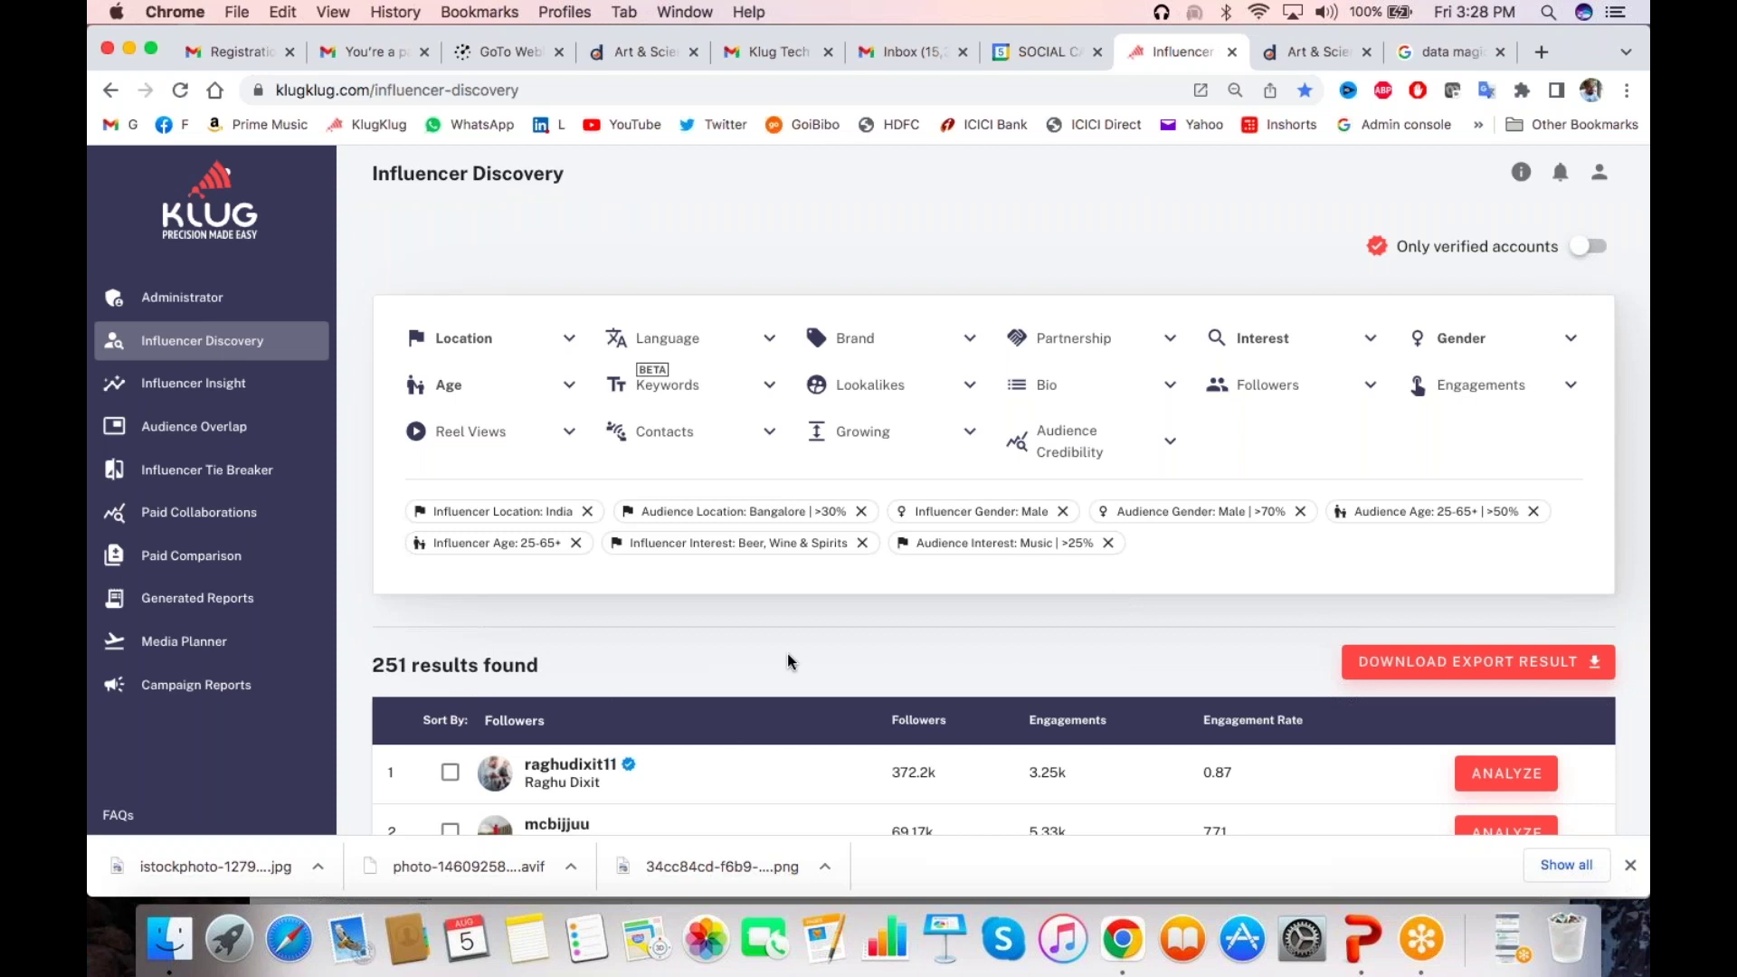
# Remove the applied interest, audience location, gender and age filters, keeping only the influencer location India
pyautogui.scroll(-2, 787, 653)
pyautogui.scroll(1, 787, 653)
pyautogui.click(1107, 509)
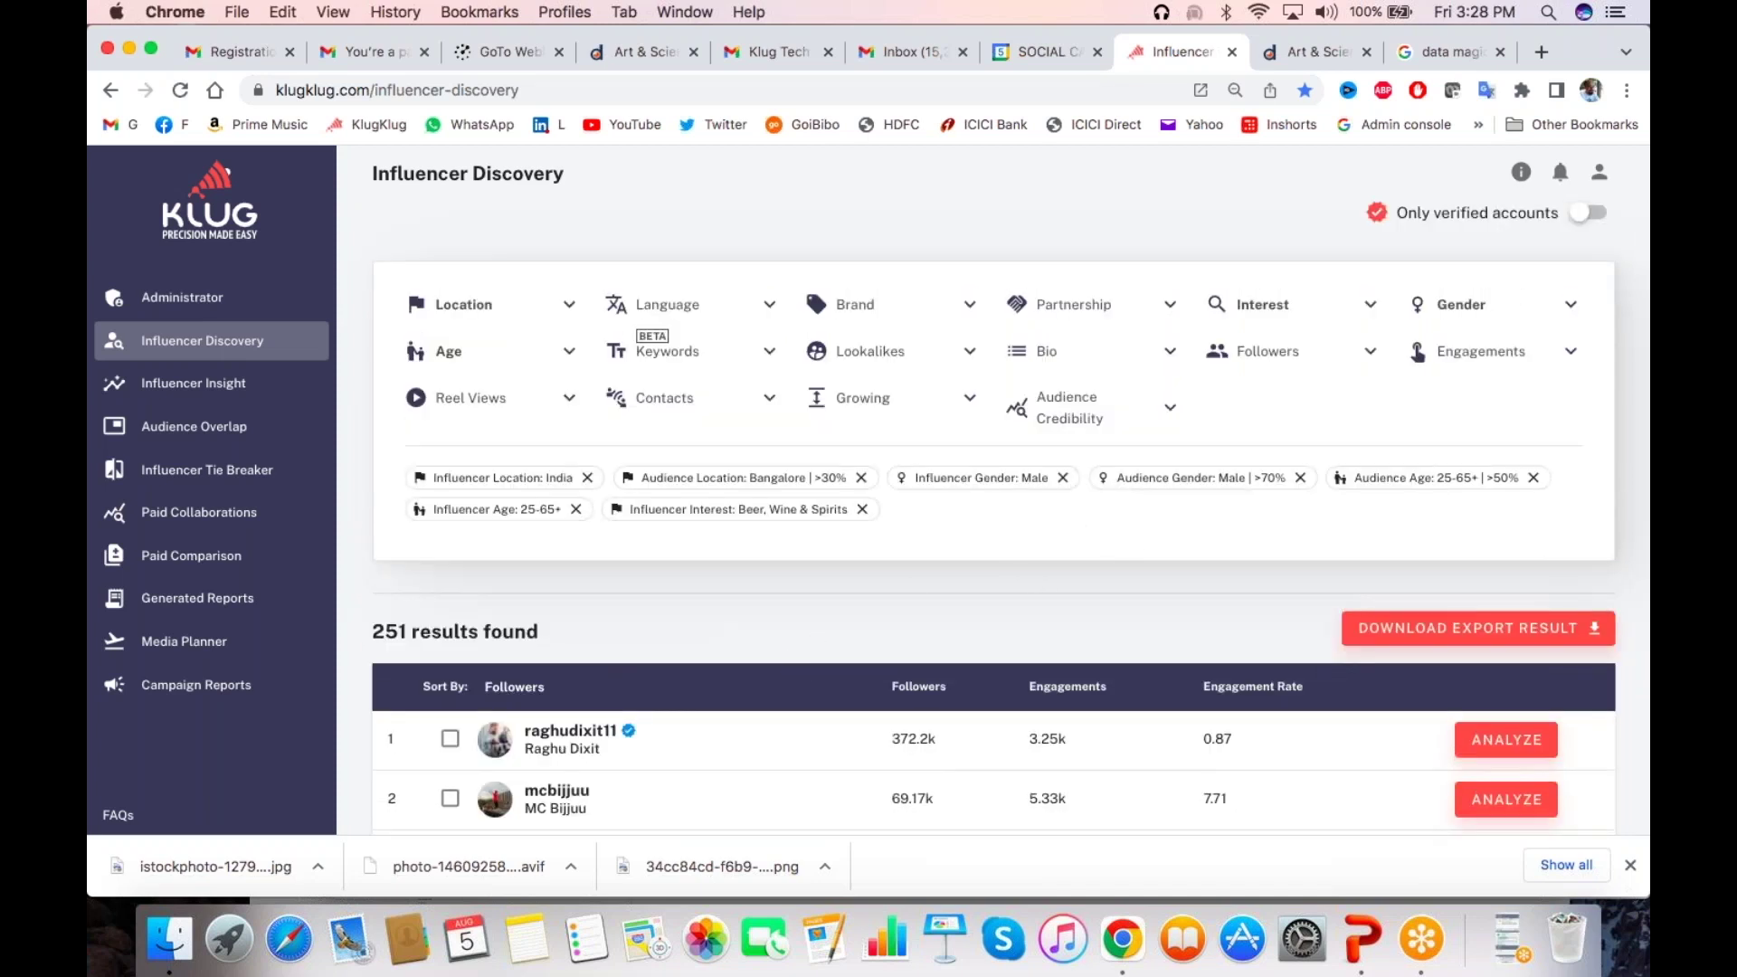
pyautogui.click(862, 509)
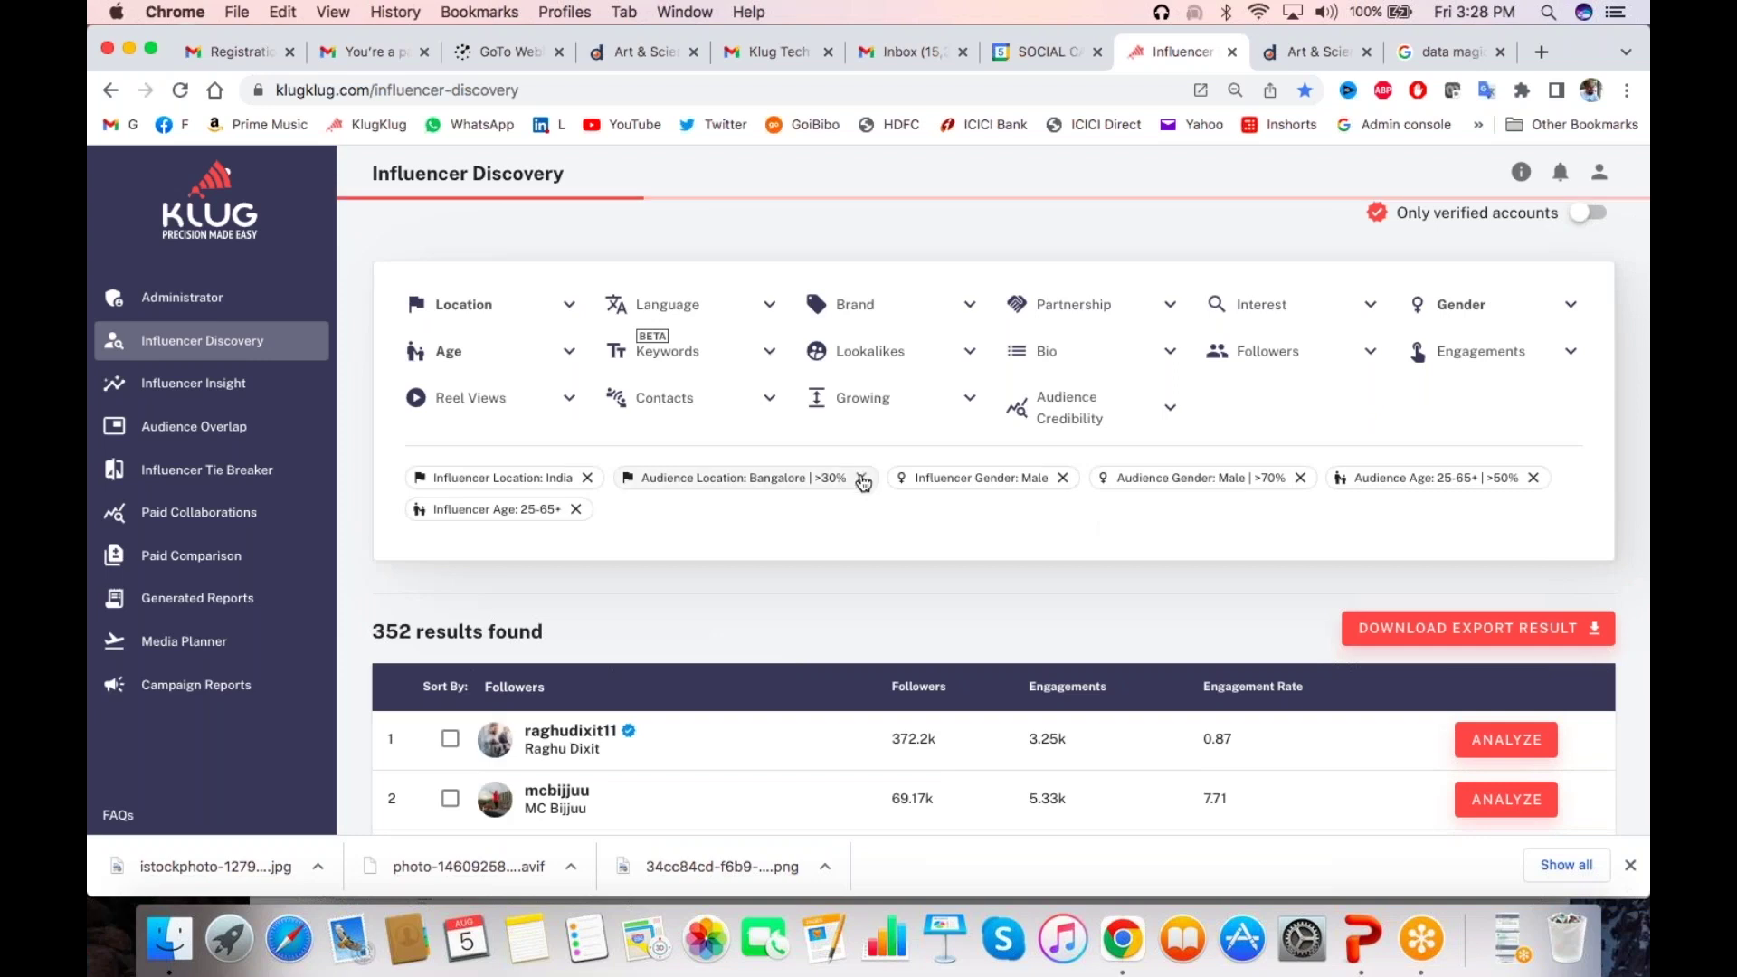
pyautogui.click(861, 477)
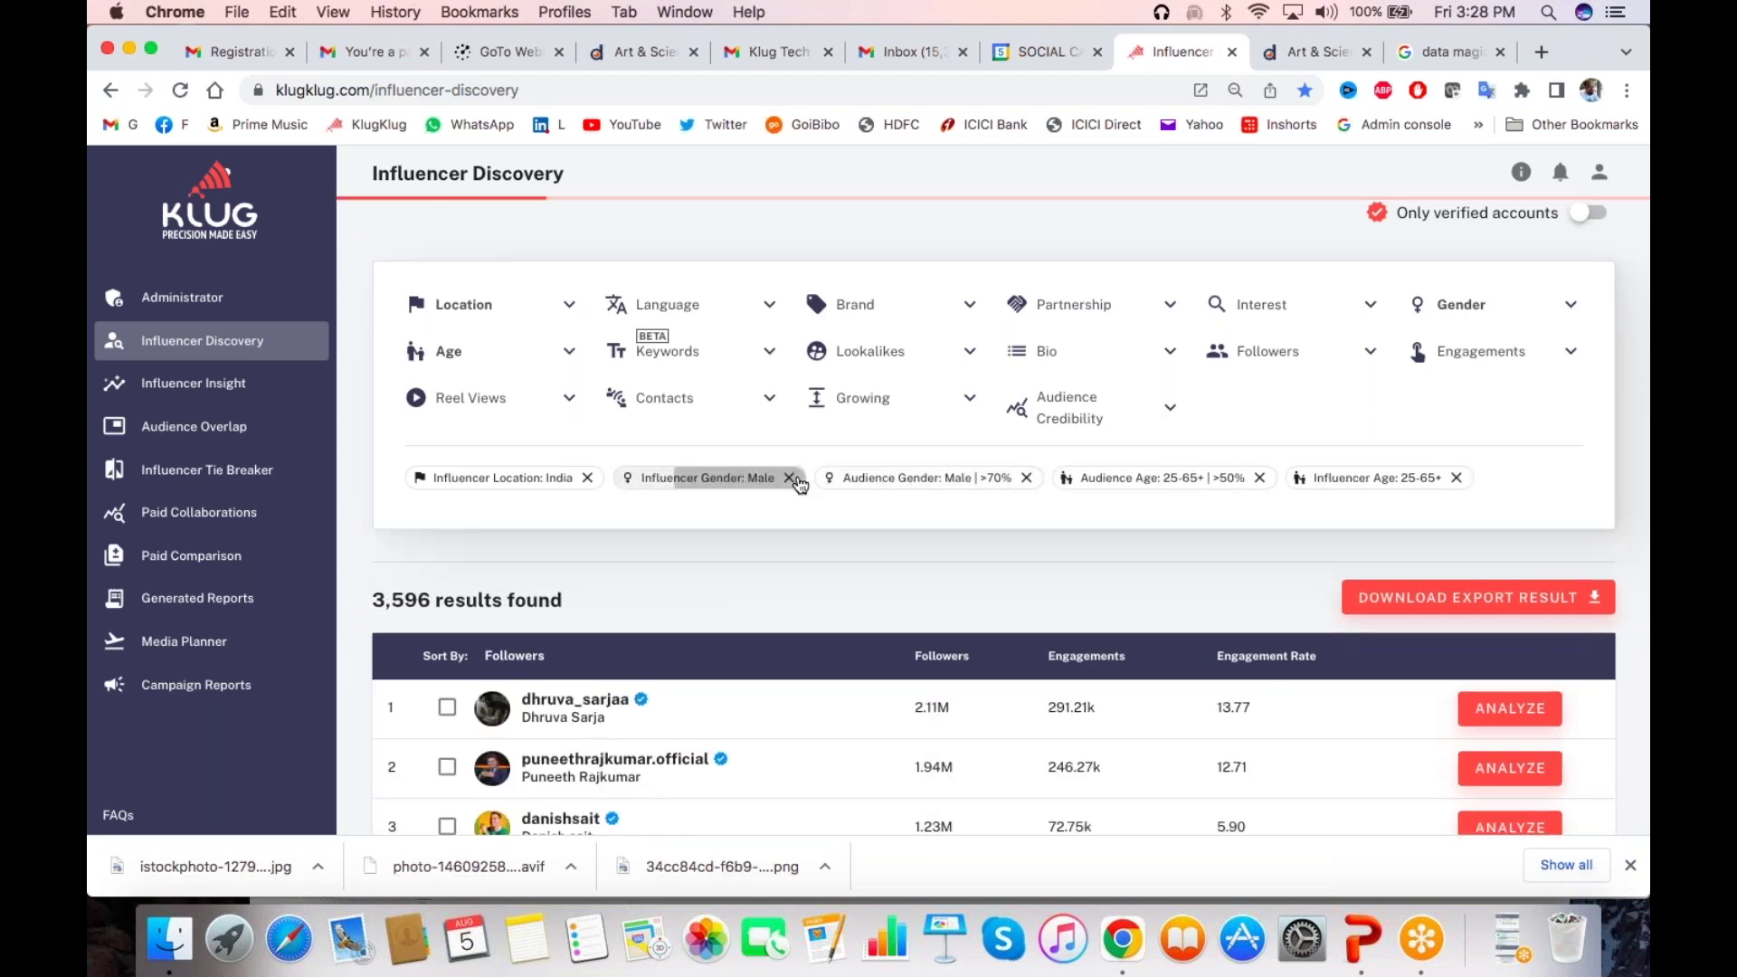
pyautogui.click(789, 478)
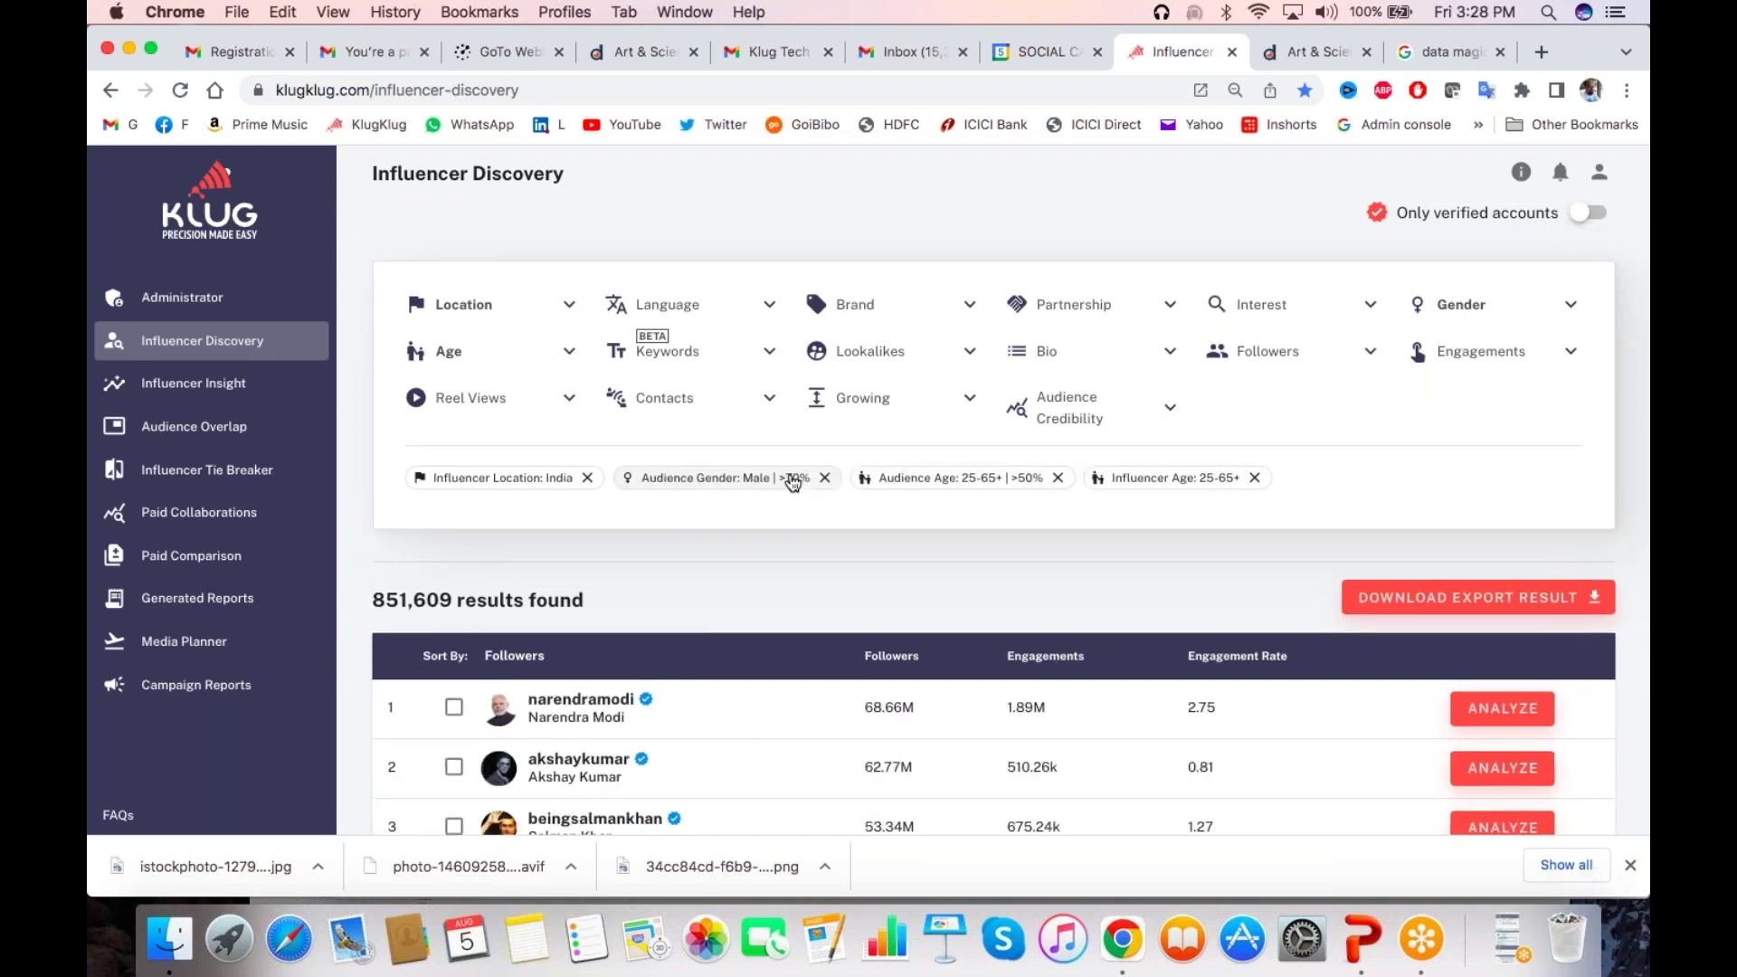
pyautogui.click(825, 478)
pyautogui.click(822, 478)
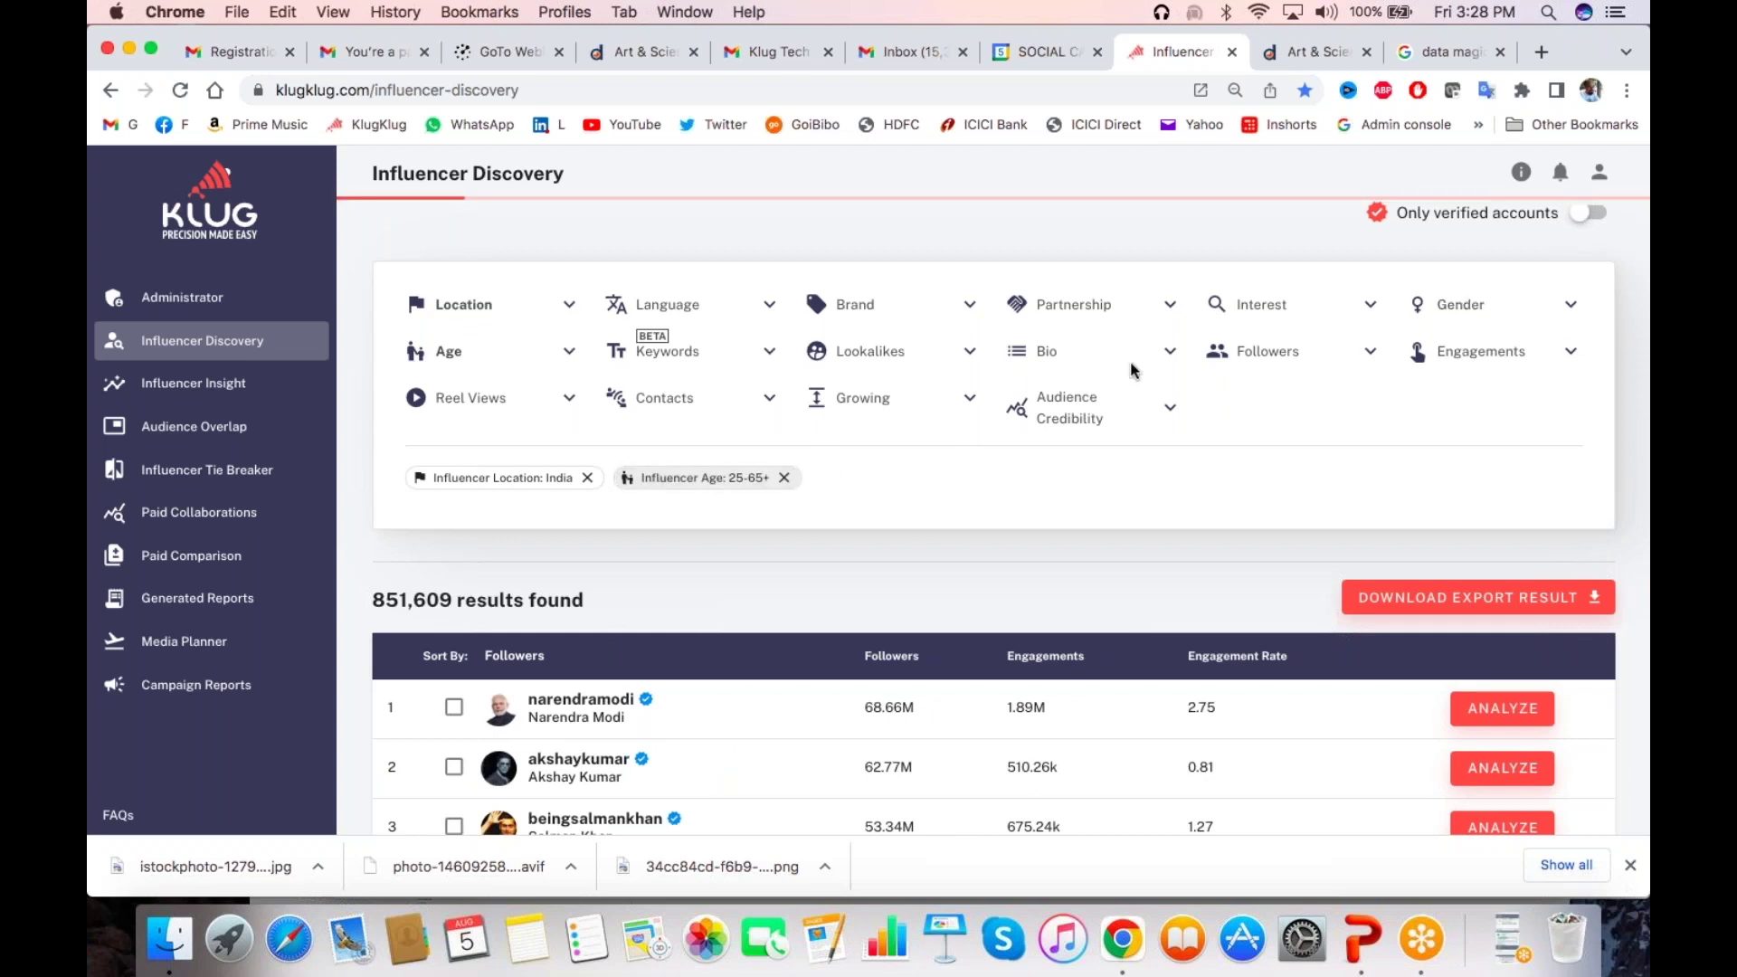
pyautogui.click(786, 479)
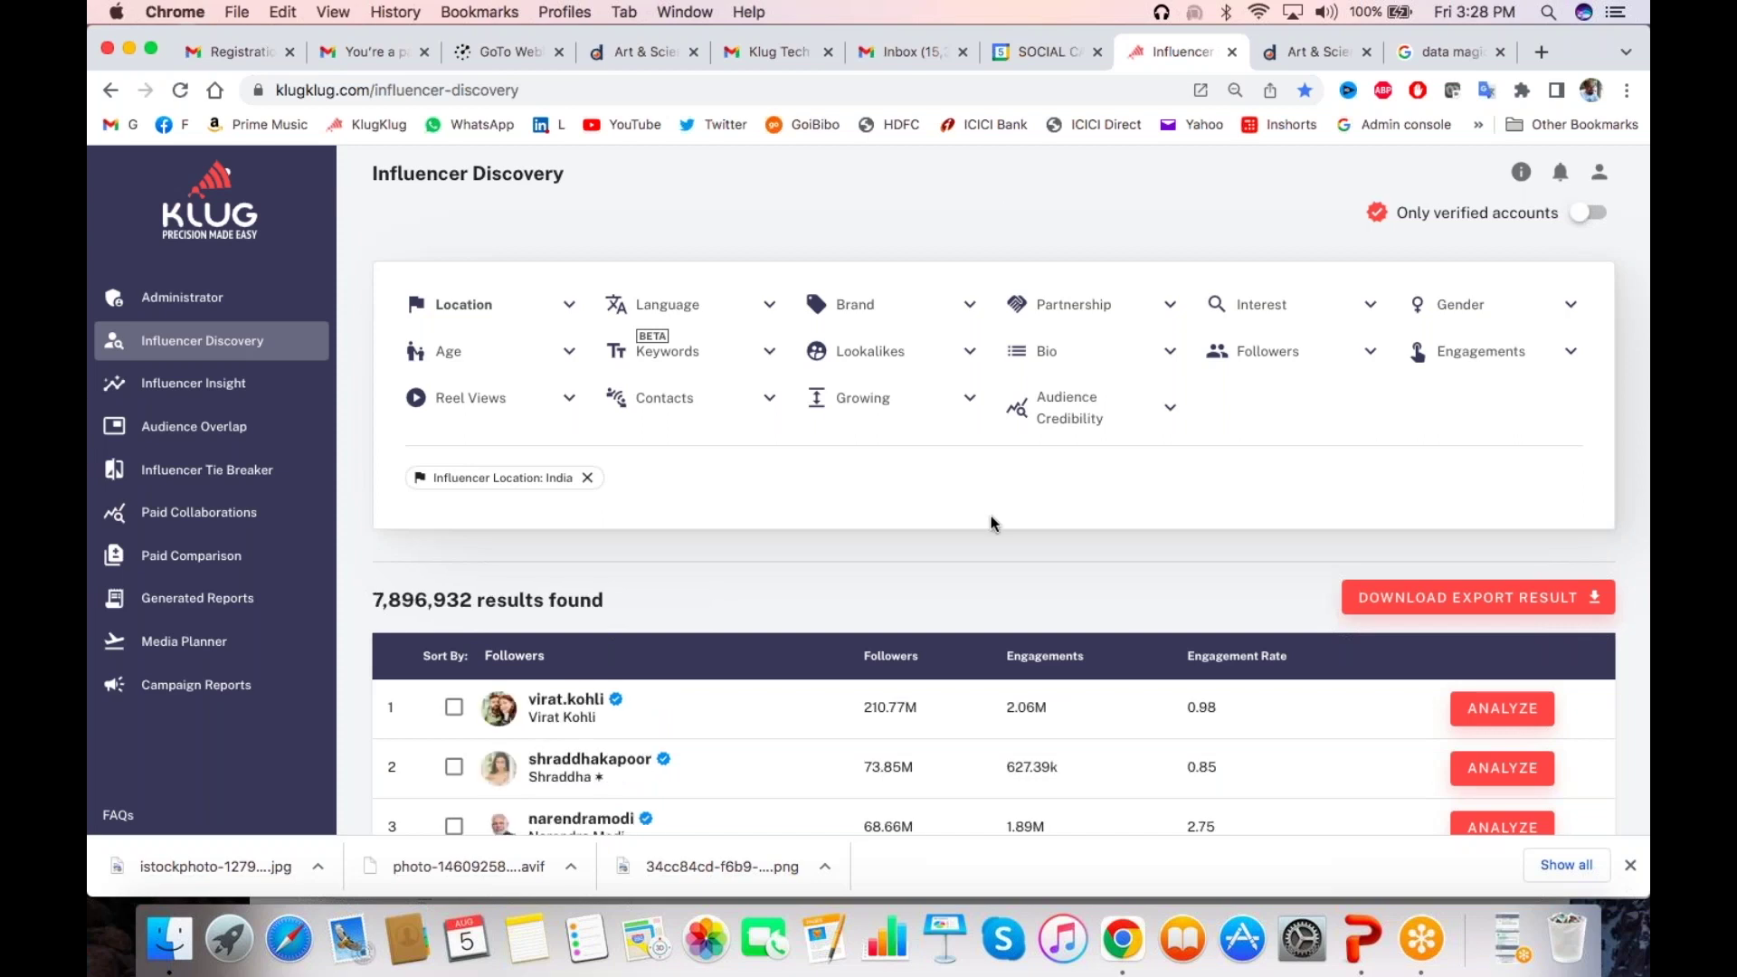
# Filter the influencers by the bio keyword mixologist and look through the matching accounts
pyautogui.click(1109, 454)
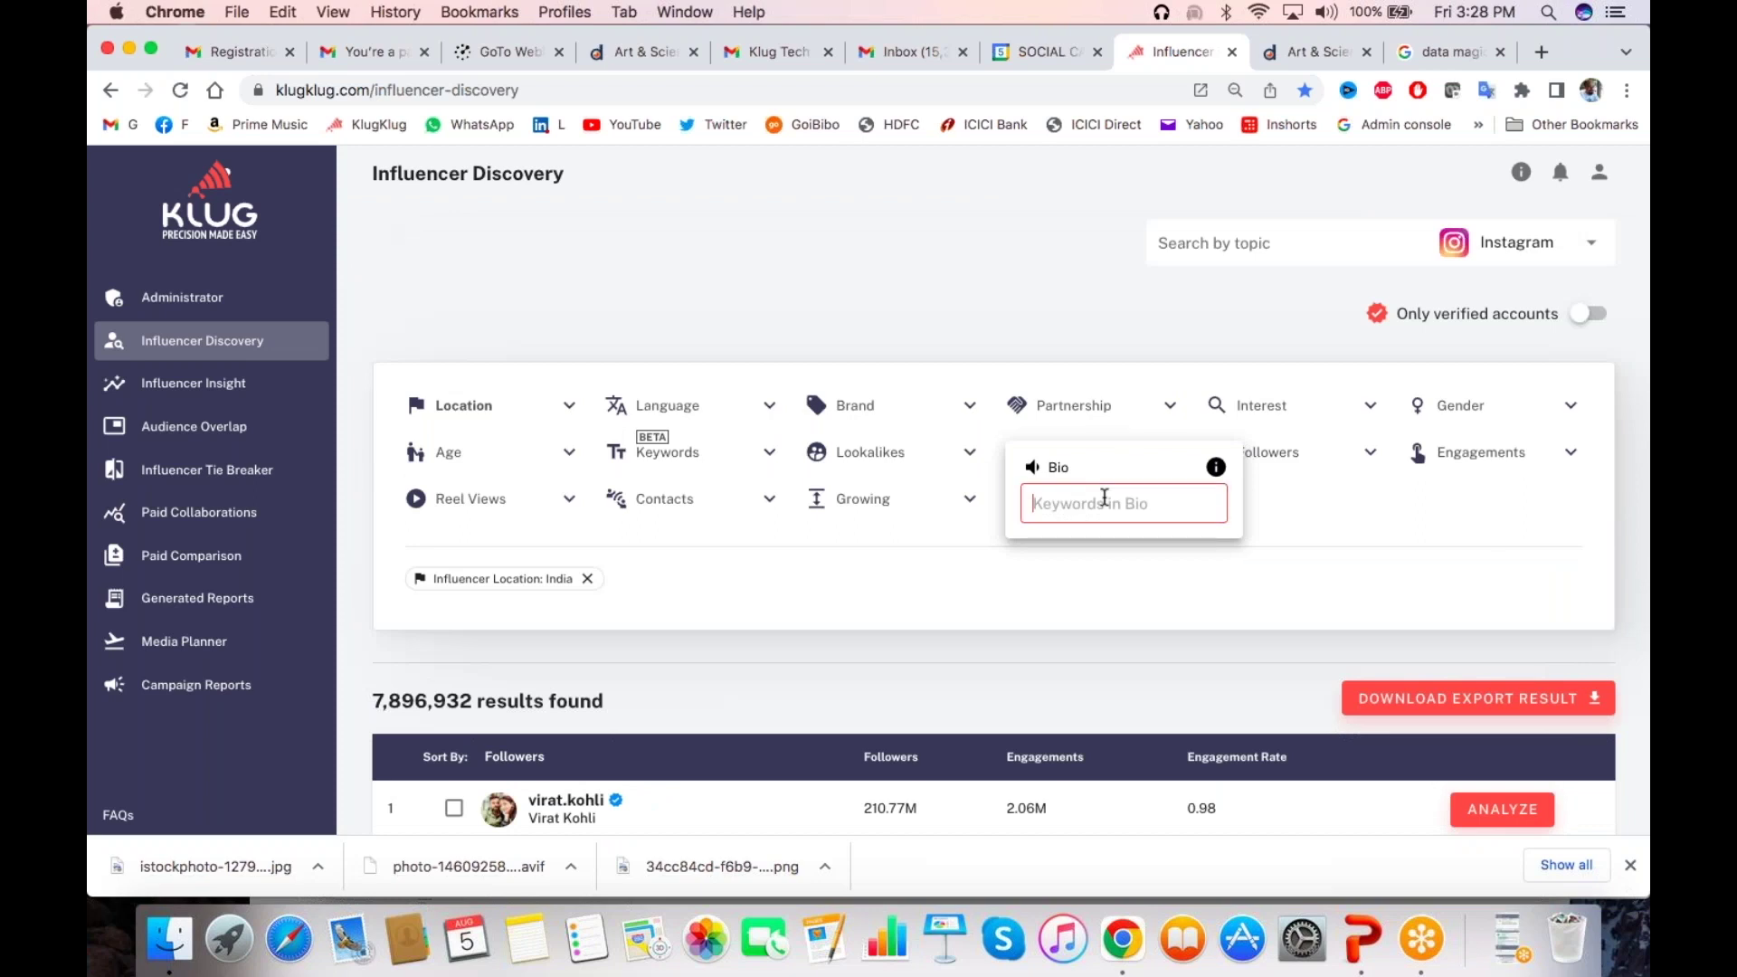
pyautogui.write('mixoloio')
pyautogui.press('BackSpace')
pyautogui.write('gist')
pyautogui.press('Return')
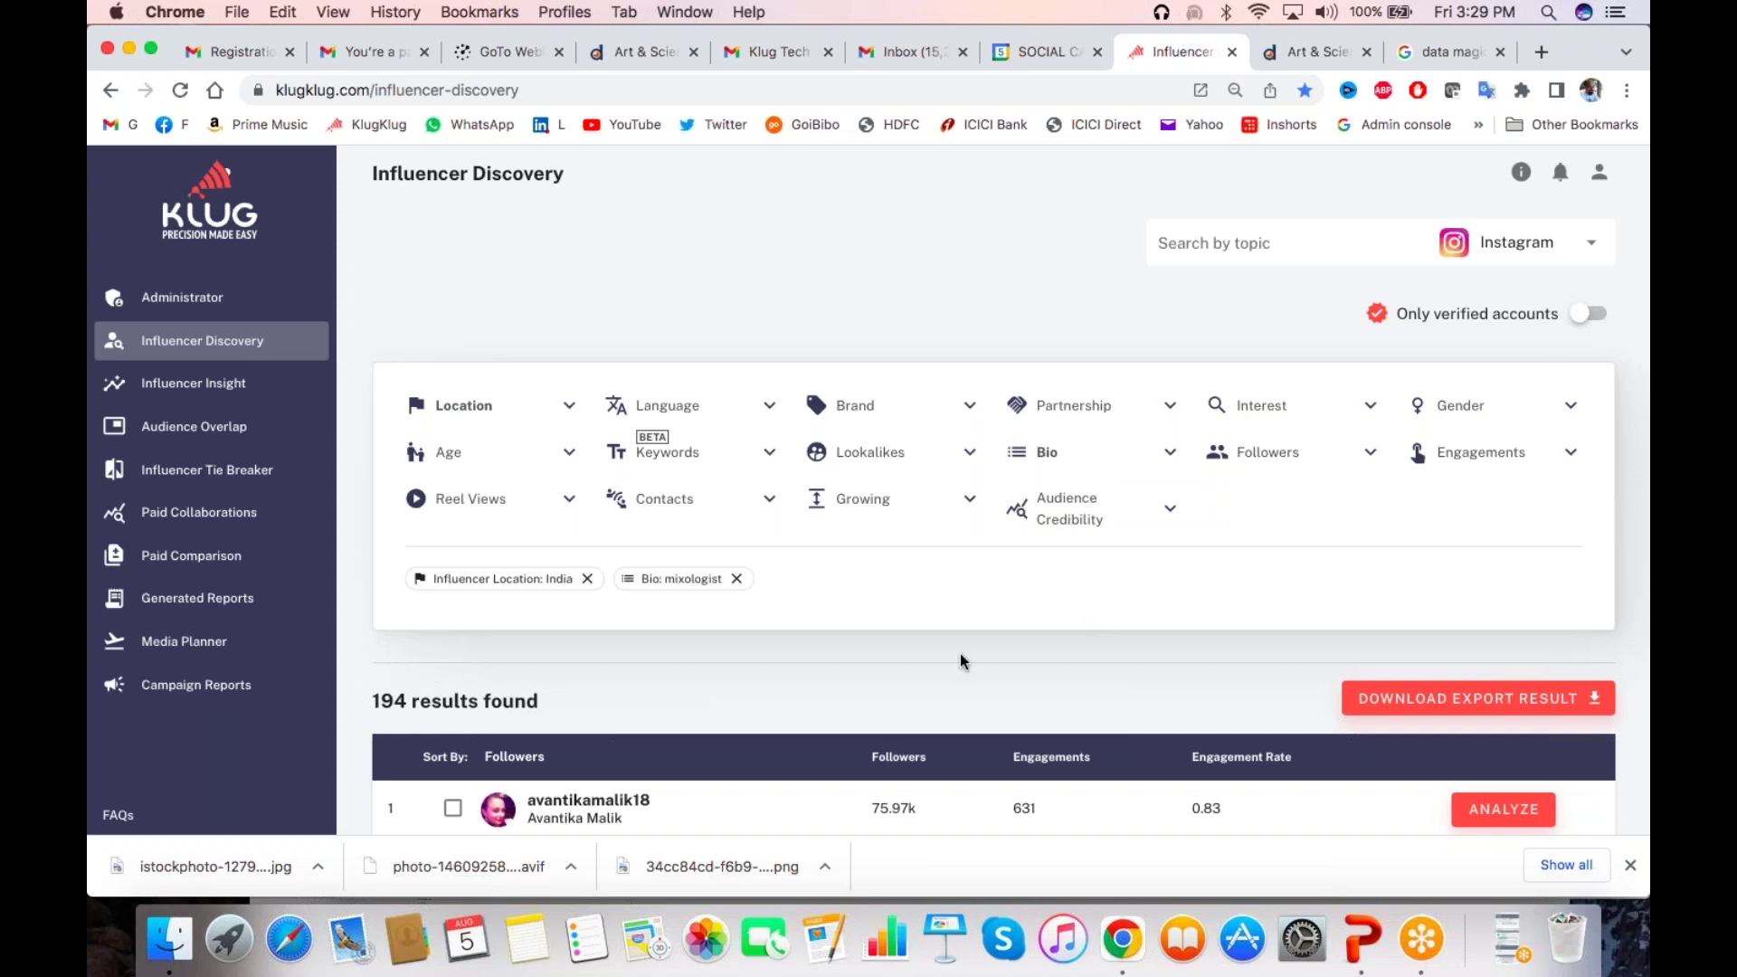
pyautogui.scroll(-3, 959, 653)
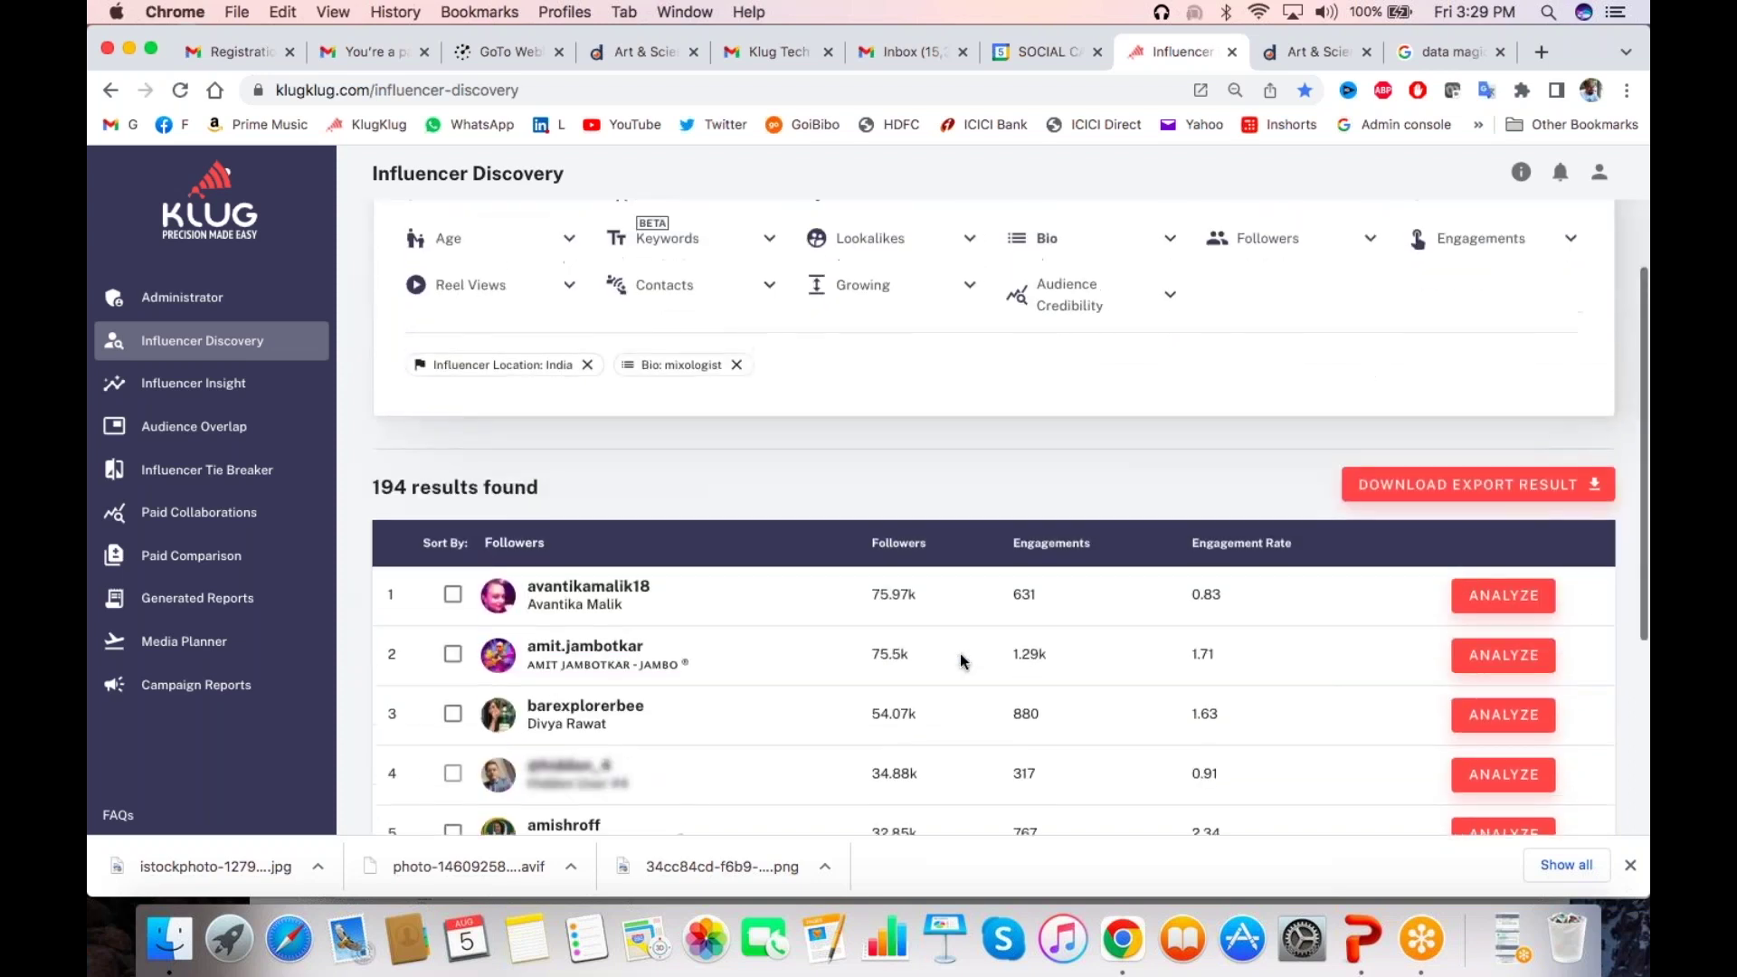
# Replace the bio keyword mixologist with hairstylist and open the Instagram profile of the first matching account
pyautogui.scroll(2, 961, 660)
pyautogui.click(739, 482)
pyautogui.click(1105, 353)
pyautogui.click(1095, 407)
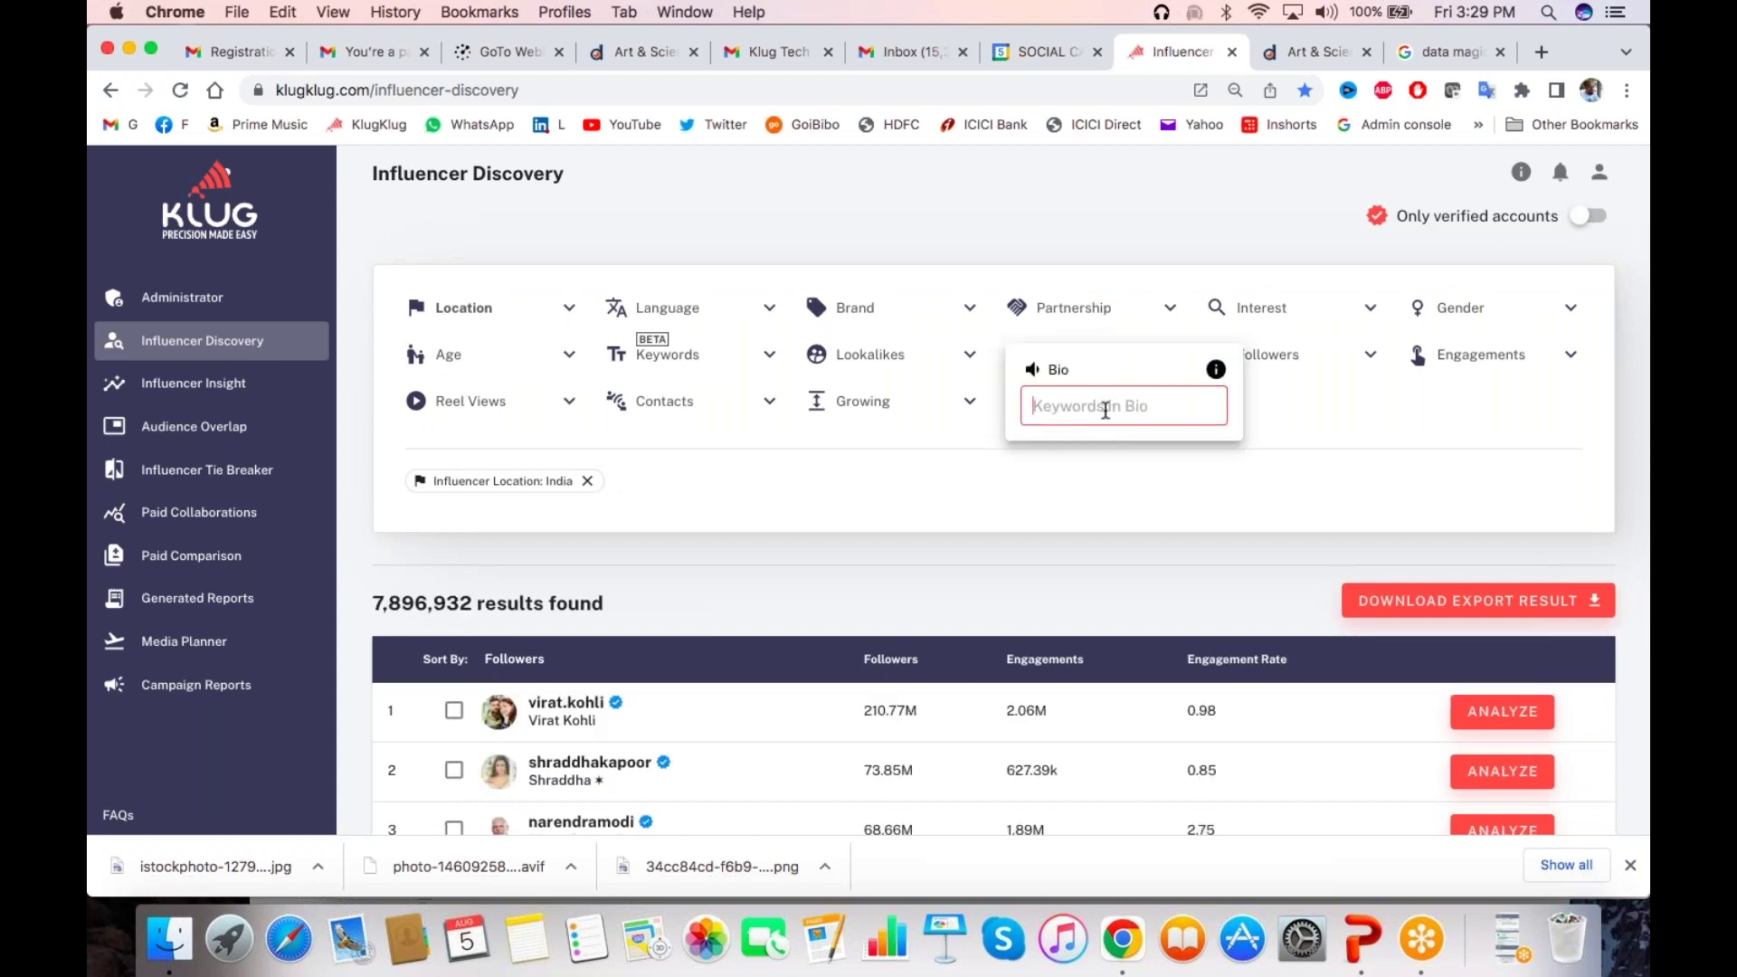
pyautogui.write('hairstly')
pyautogui.press('BackSpace')
pyautogui.press('BackSpace')
pyautogui.write('ylist')
pyautogui.press('Return')
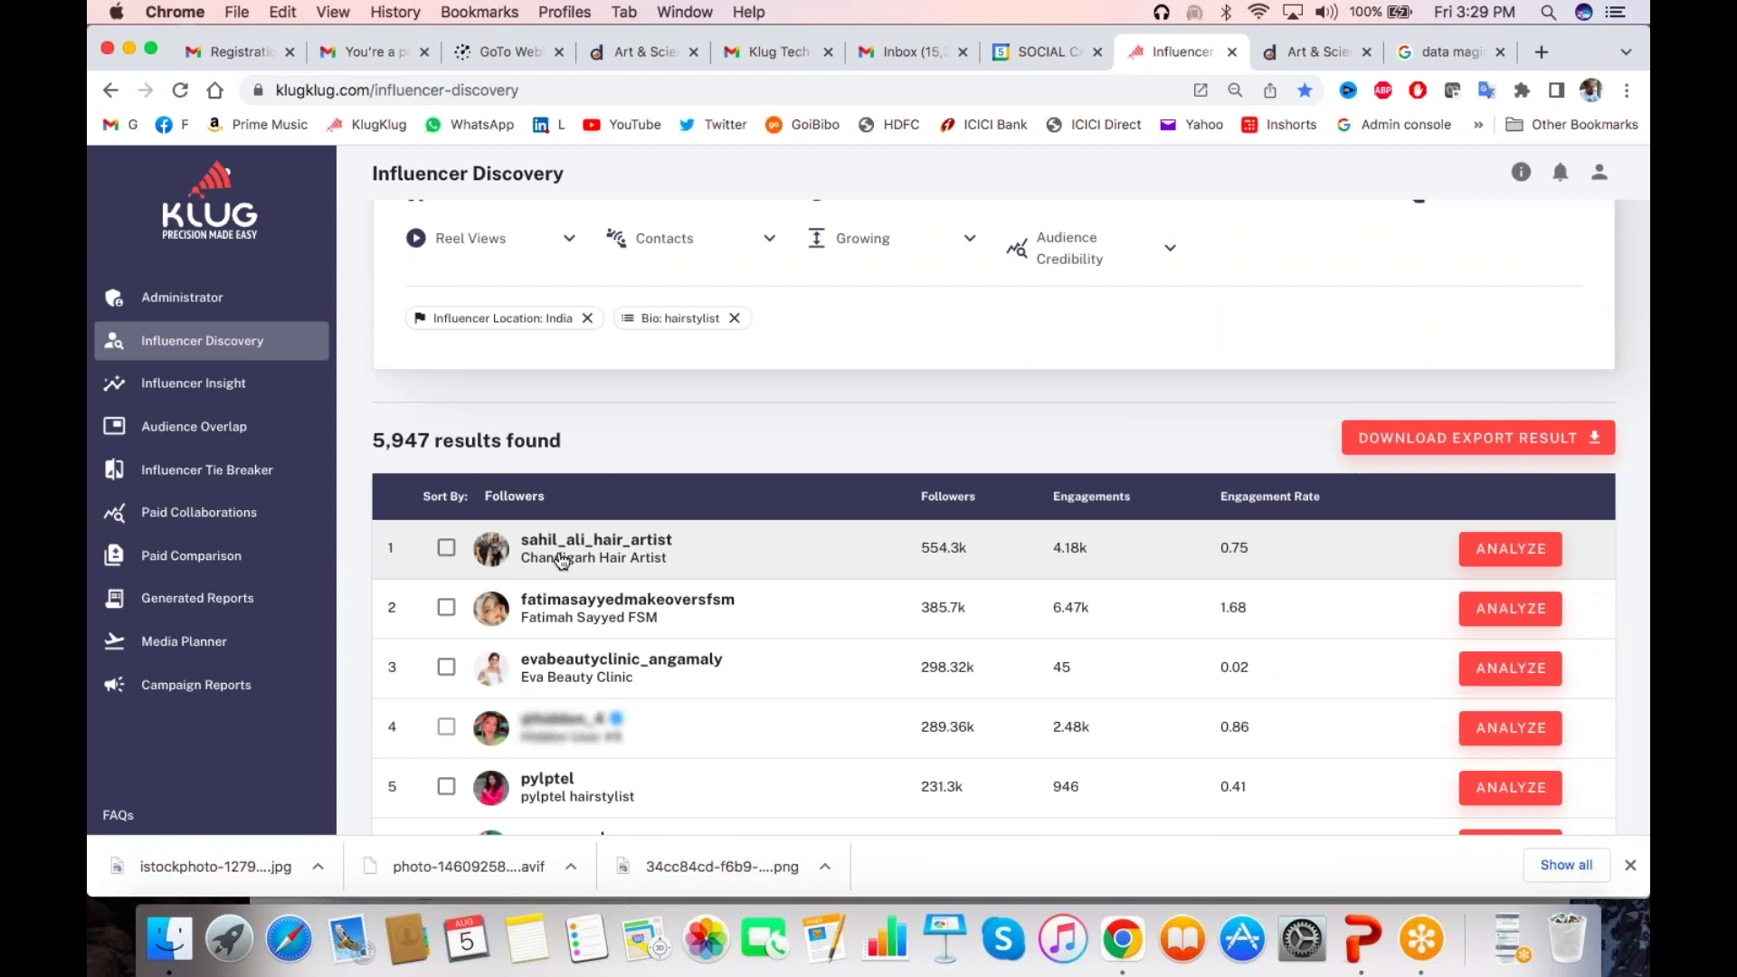
pyautogui.click(590, 561)
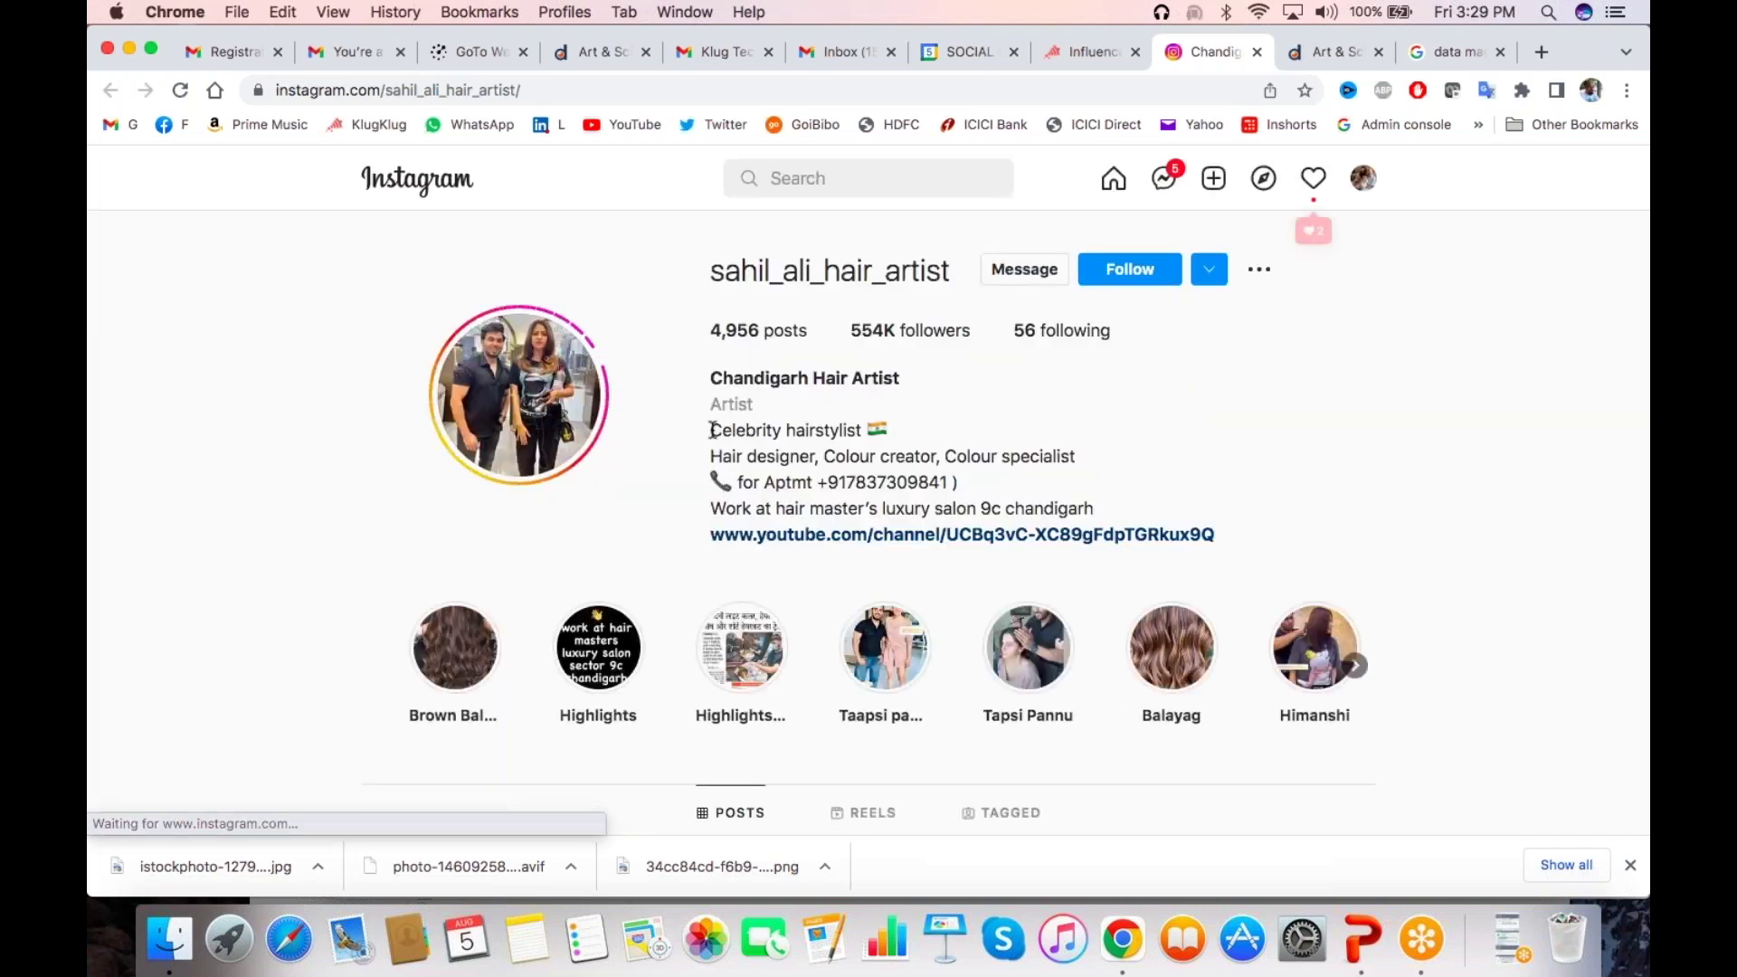
# Check the Celebrity hairstylist line in the profile's bio, close the profile and remove the bio filter hairstylist
pyautogui.moveTo(712, 429); pyautogui.dragTo(861, 432)
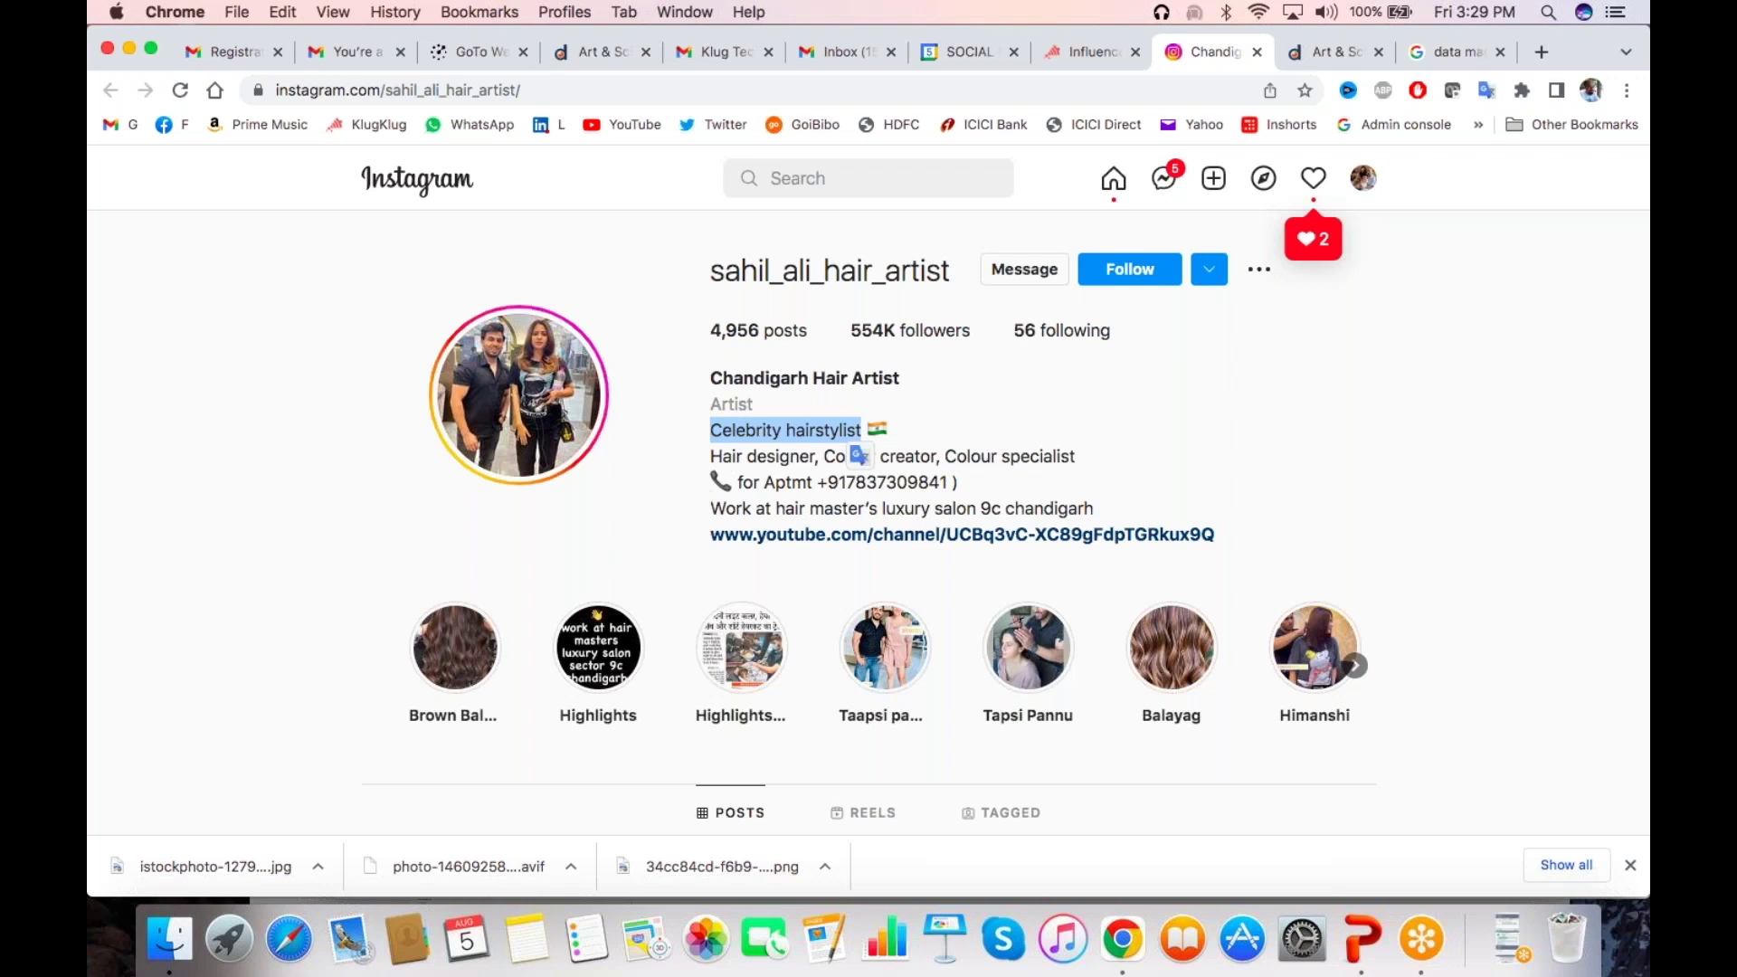
pyautogui.press('super+w')
pyautogui.scroll(-2, 998, 450)
pyautogui.scroll(1, 998, 515)
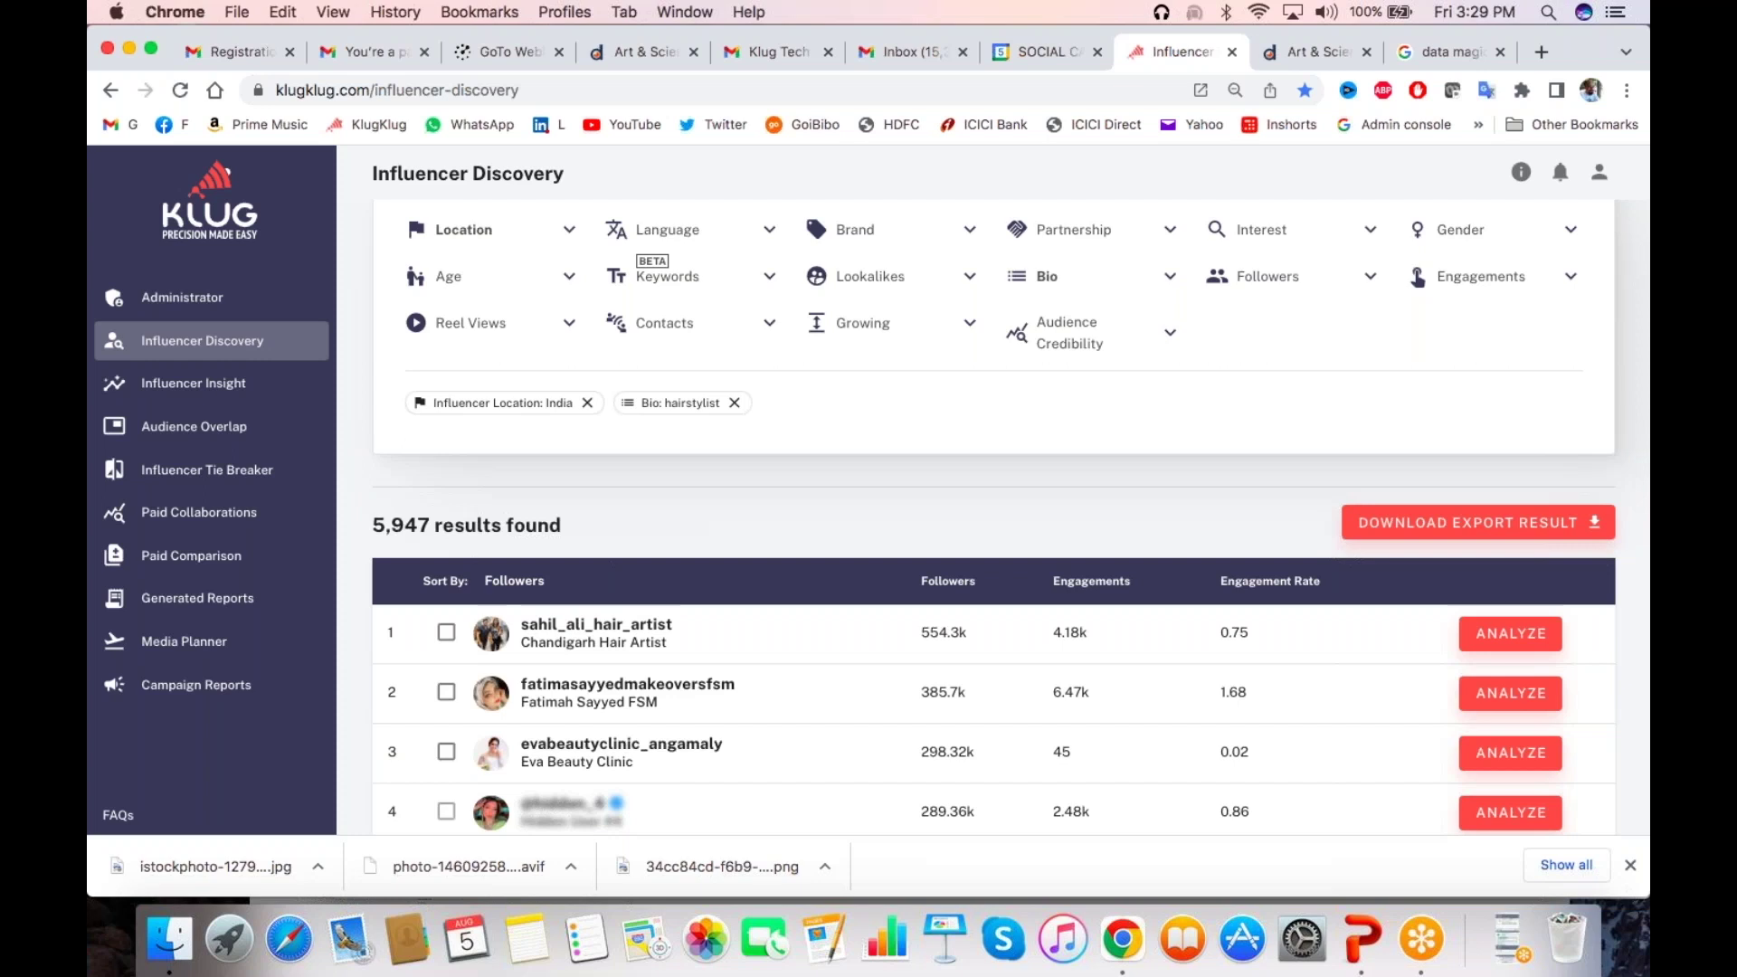
pyautogui.click(734, 403)
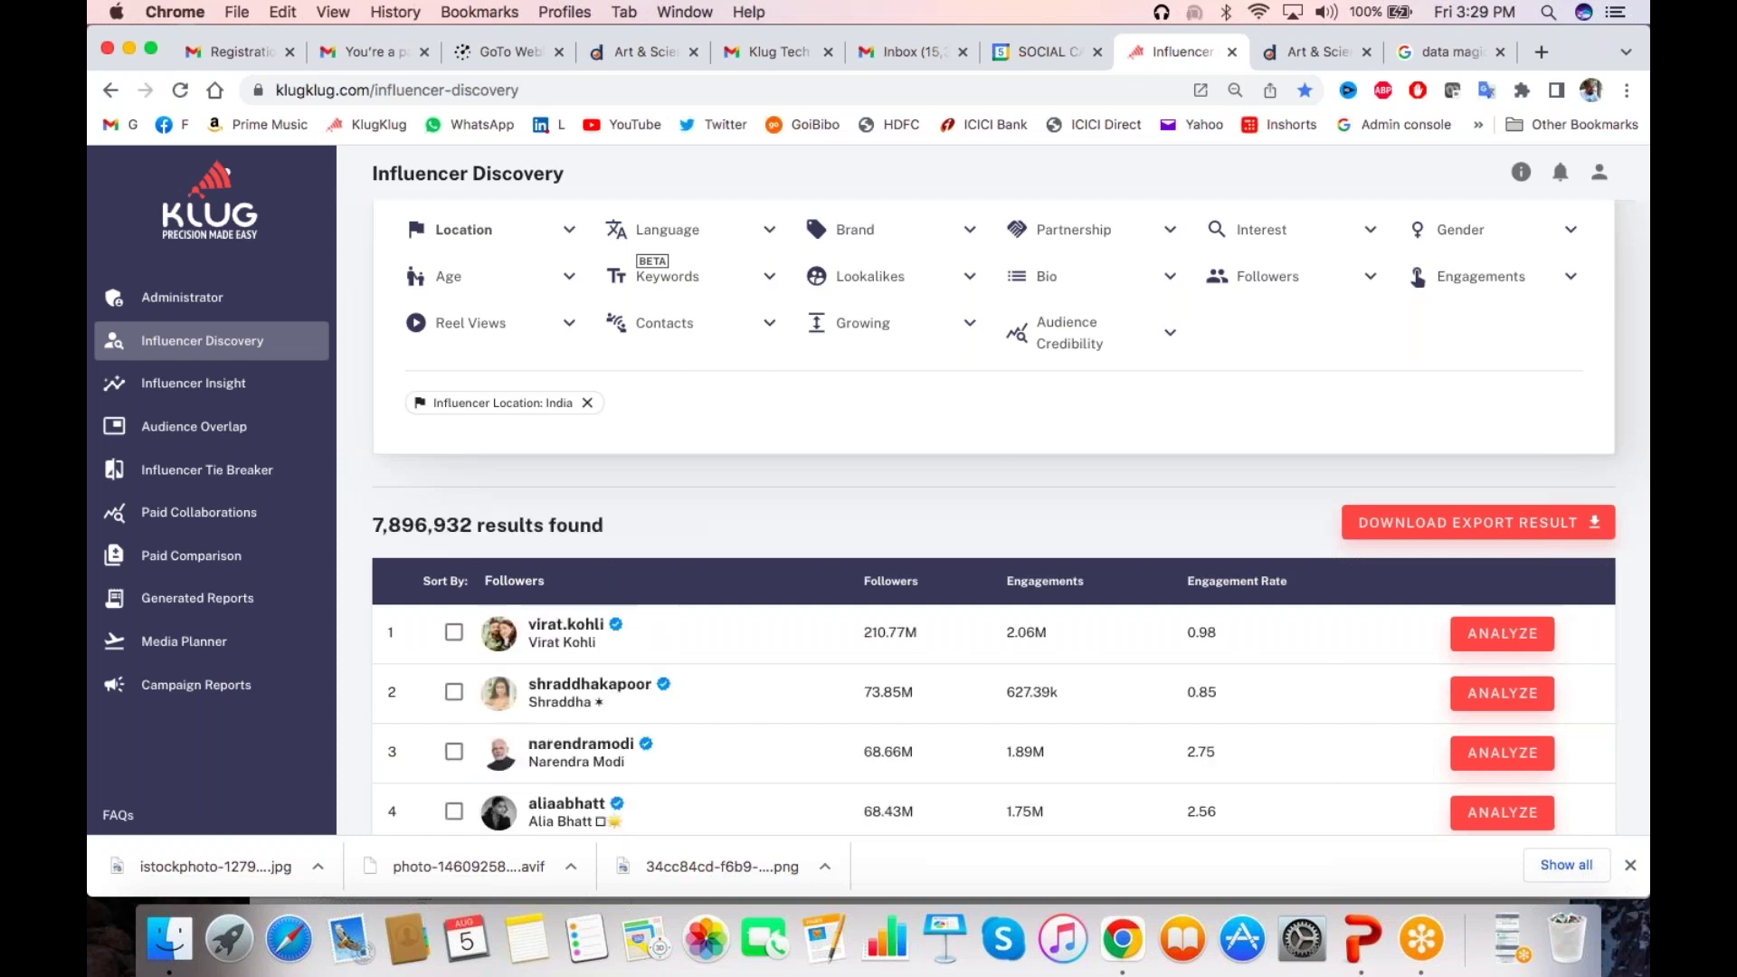
# Filter for influencer lookalikes of the account thatbohogirl and look over the matching accounts
pyautogui.scroll(1, 721, 404)
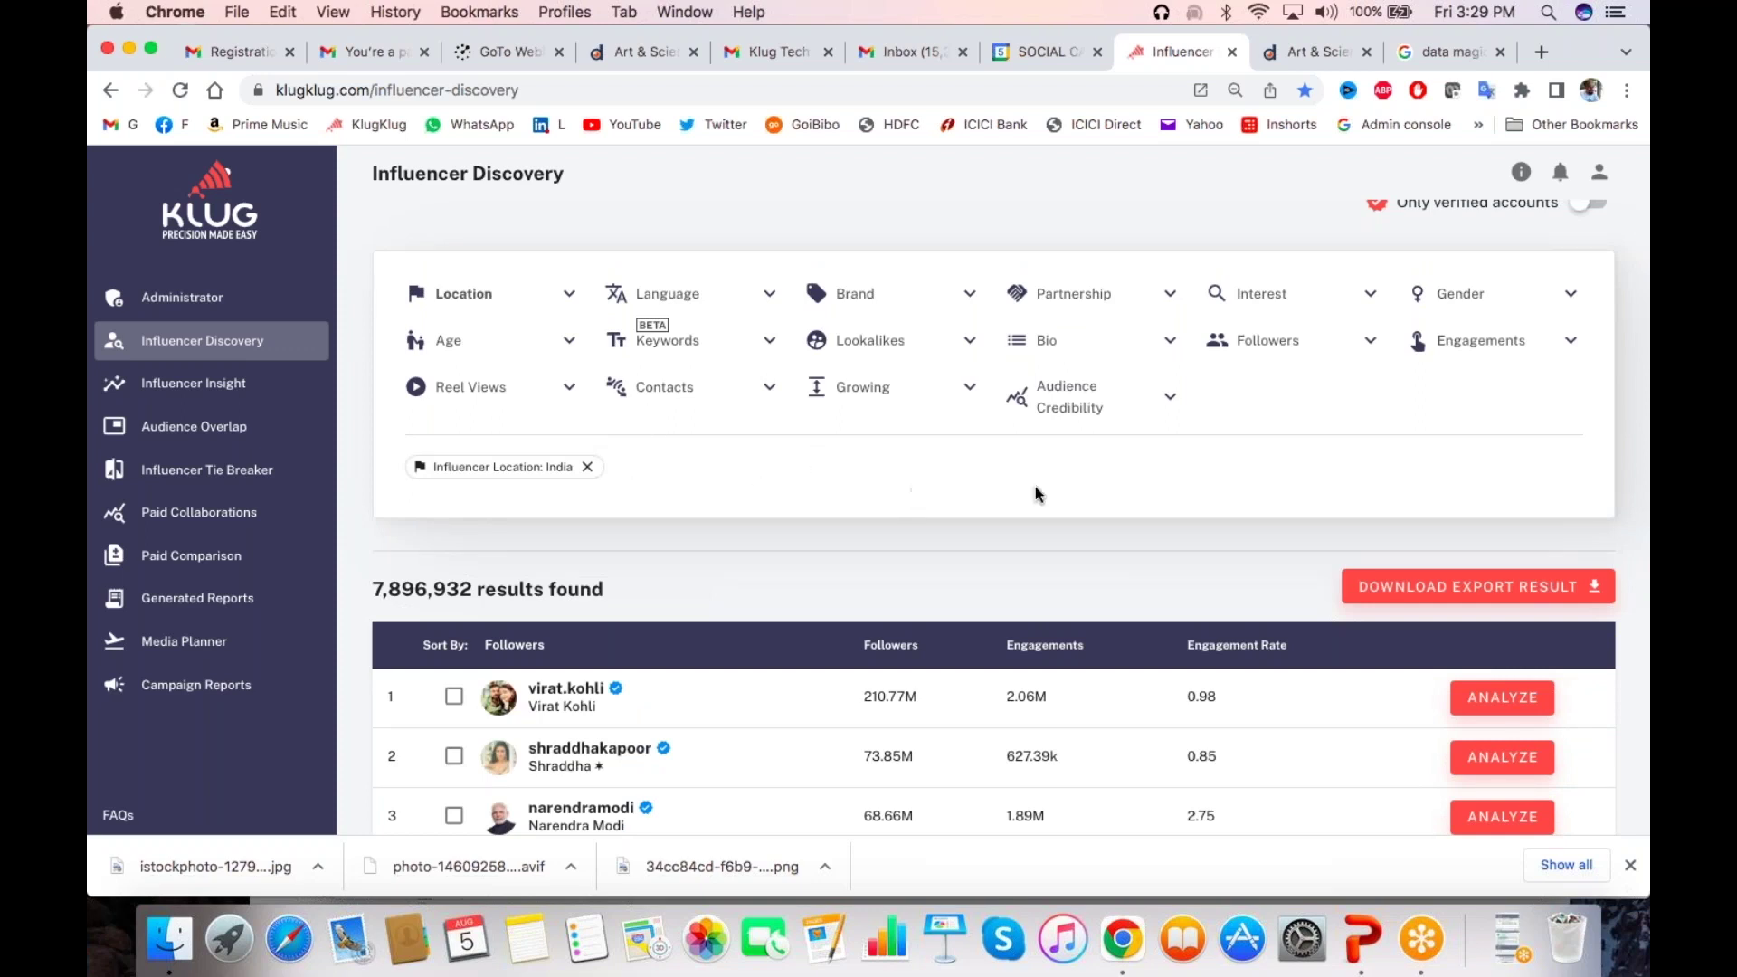
pyautogui.click(972, 345)
pyautogui.click(1122, 395)
pyautogui.write('that')
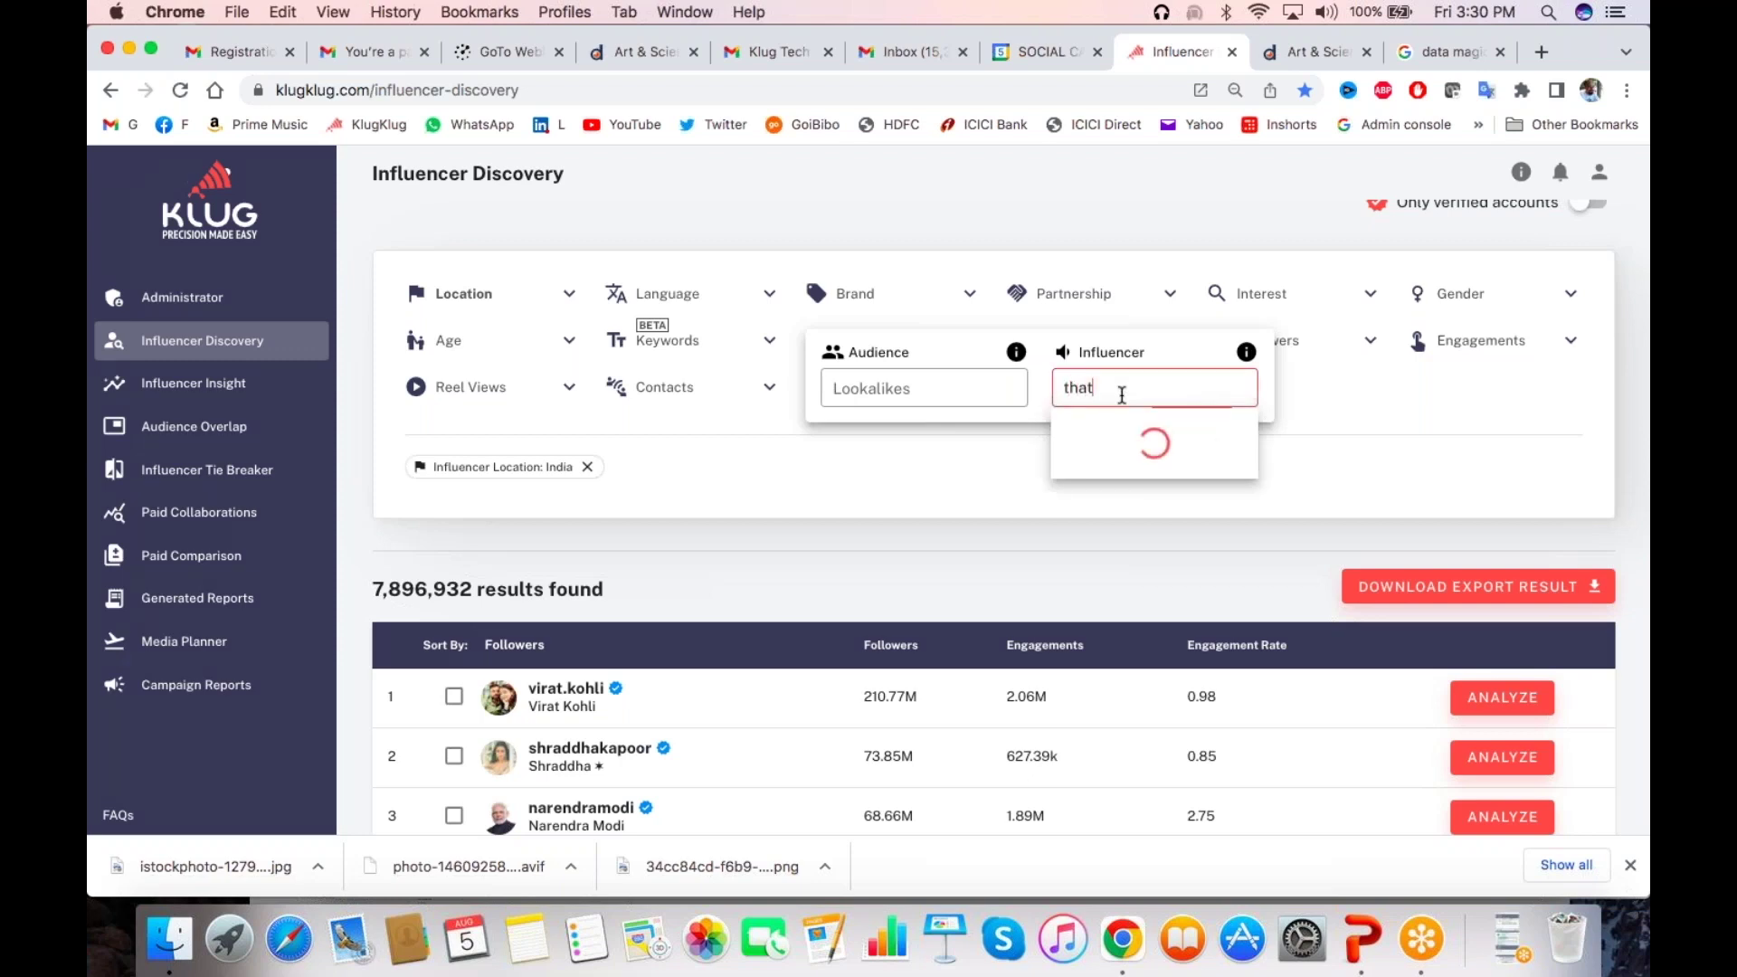
pyautogui.write('bohp')
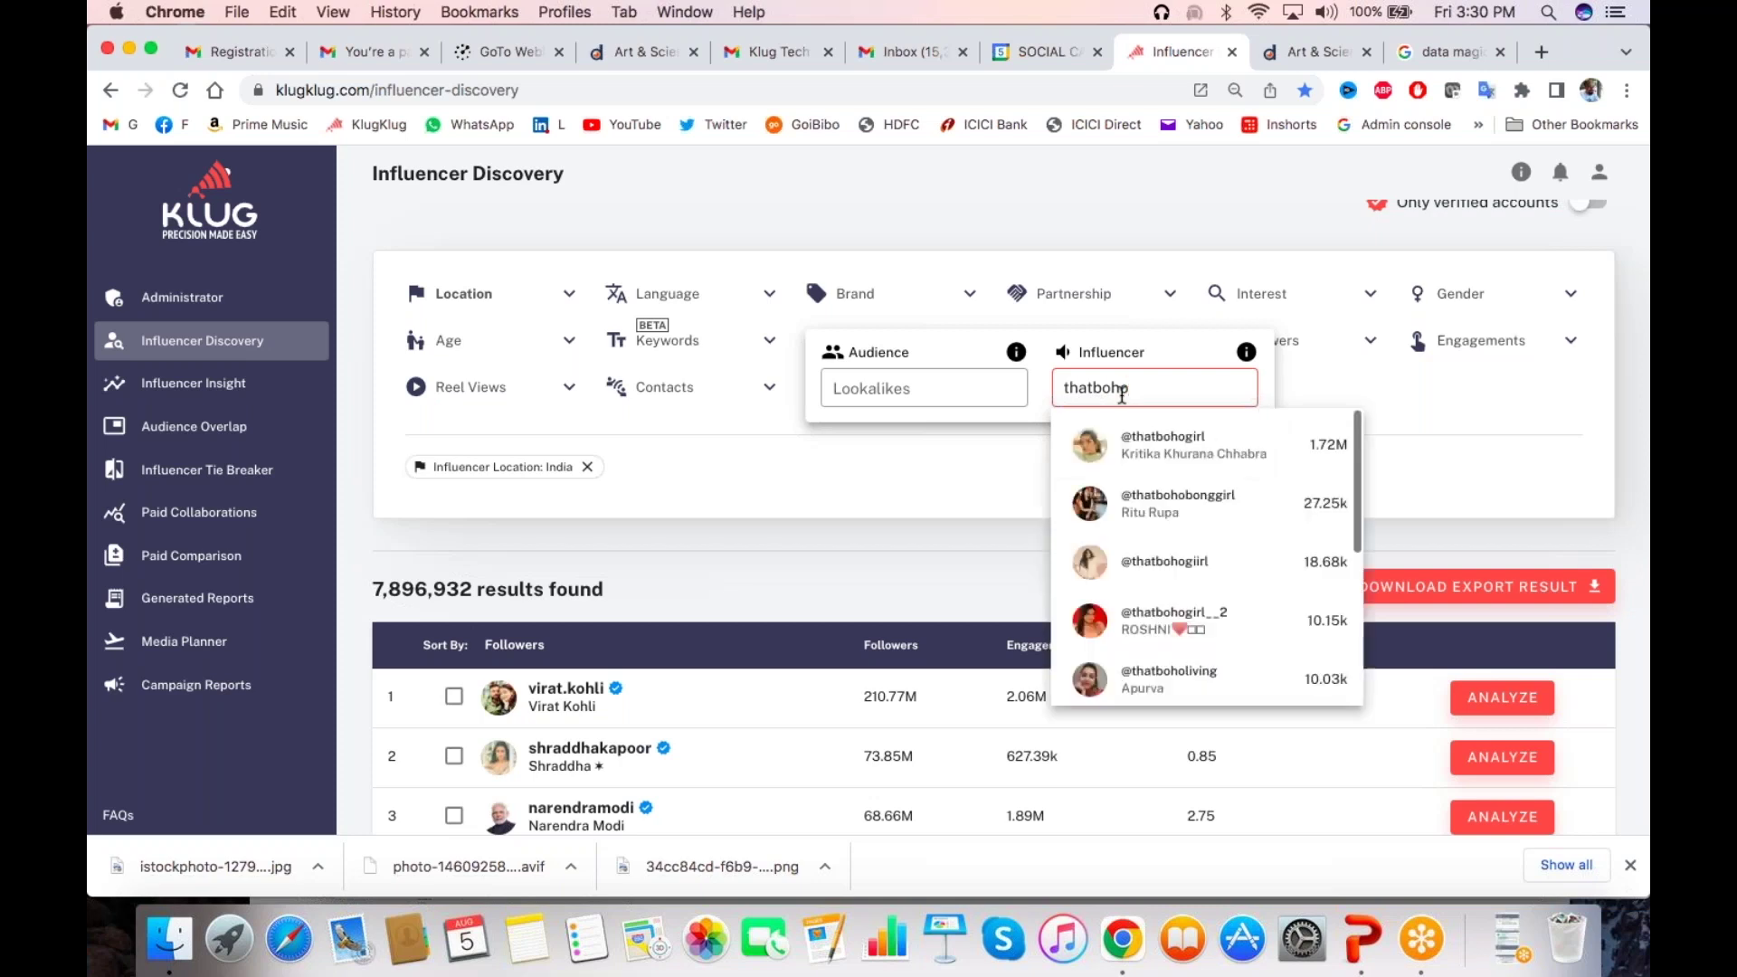
pyautogui.click(1121, 444)
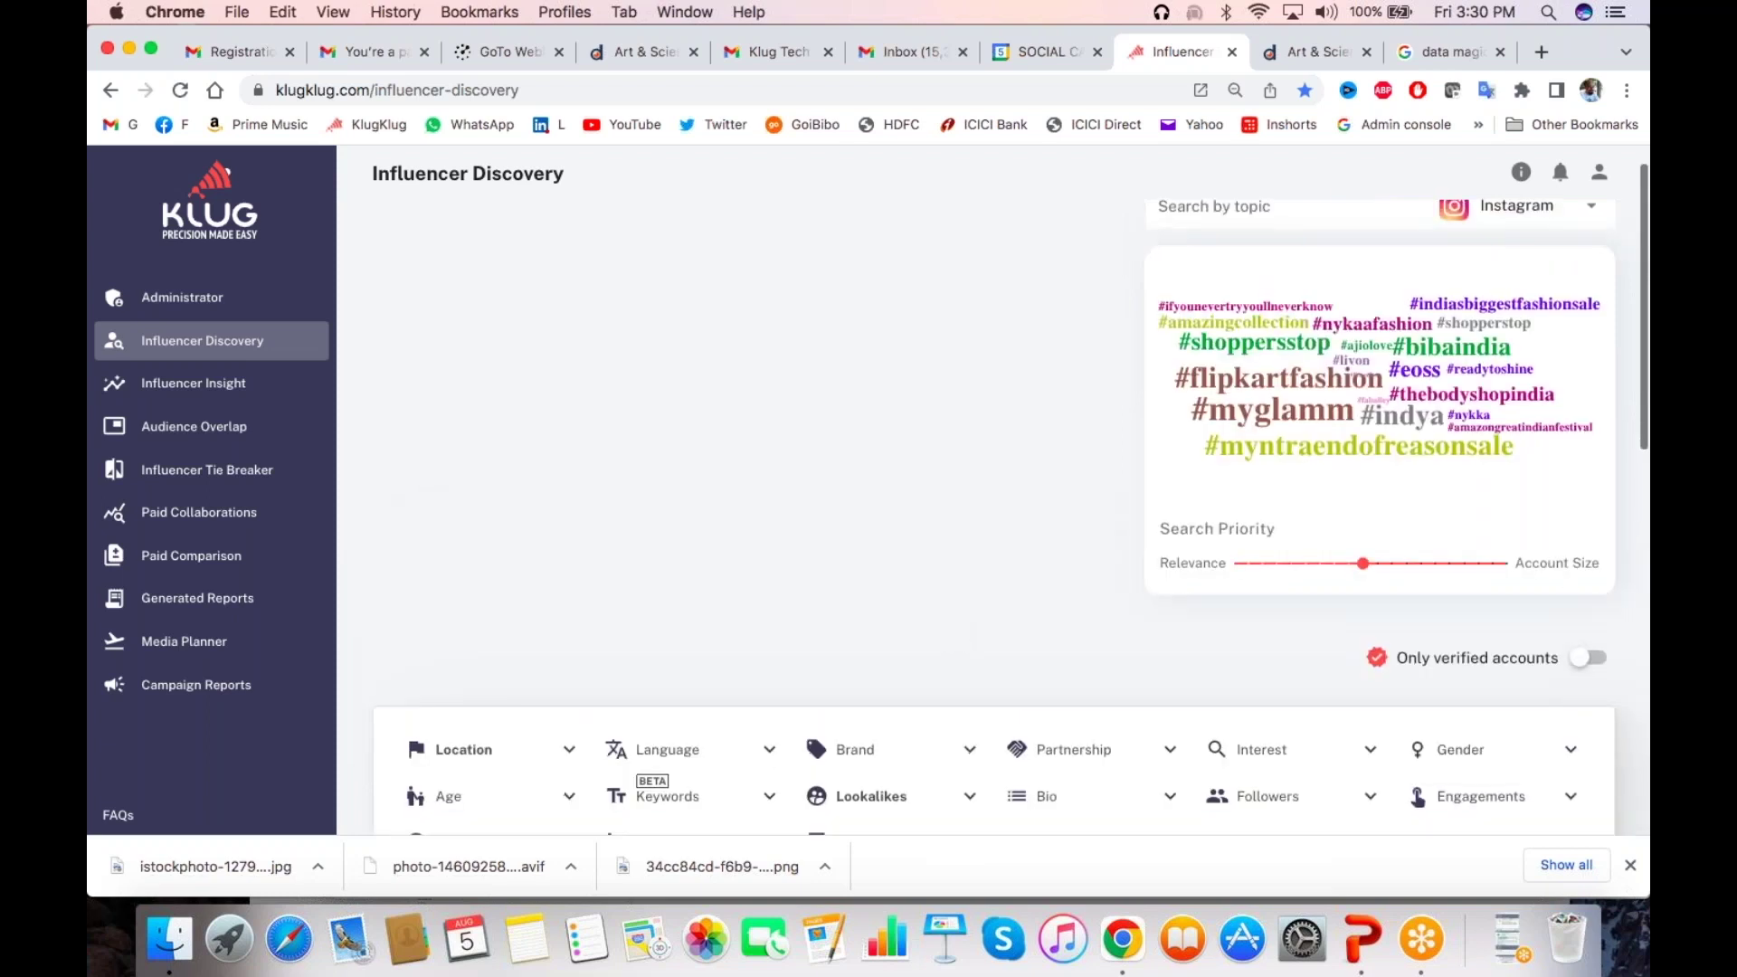
pyautogui.scroll(-3, 950, 639)
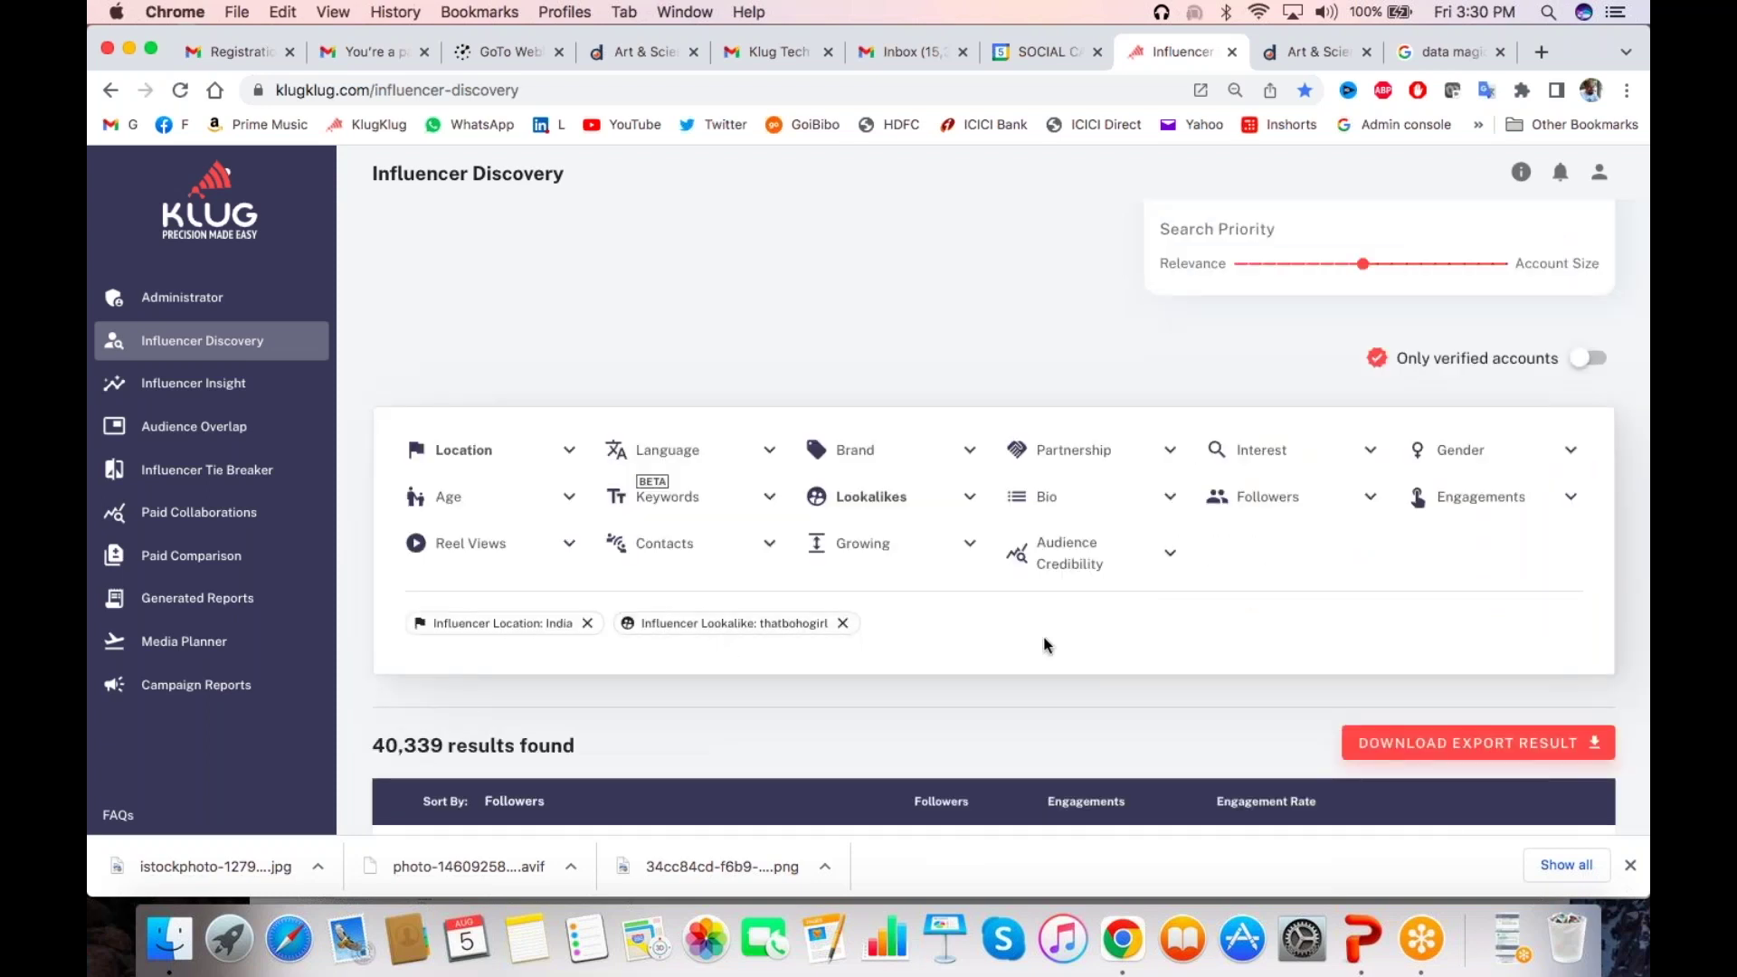
pyautogui.scroll(3, 1045, 645)
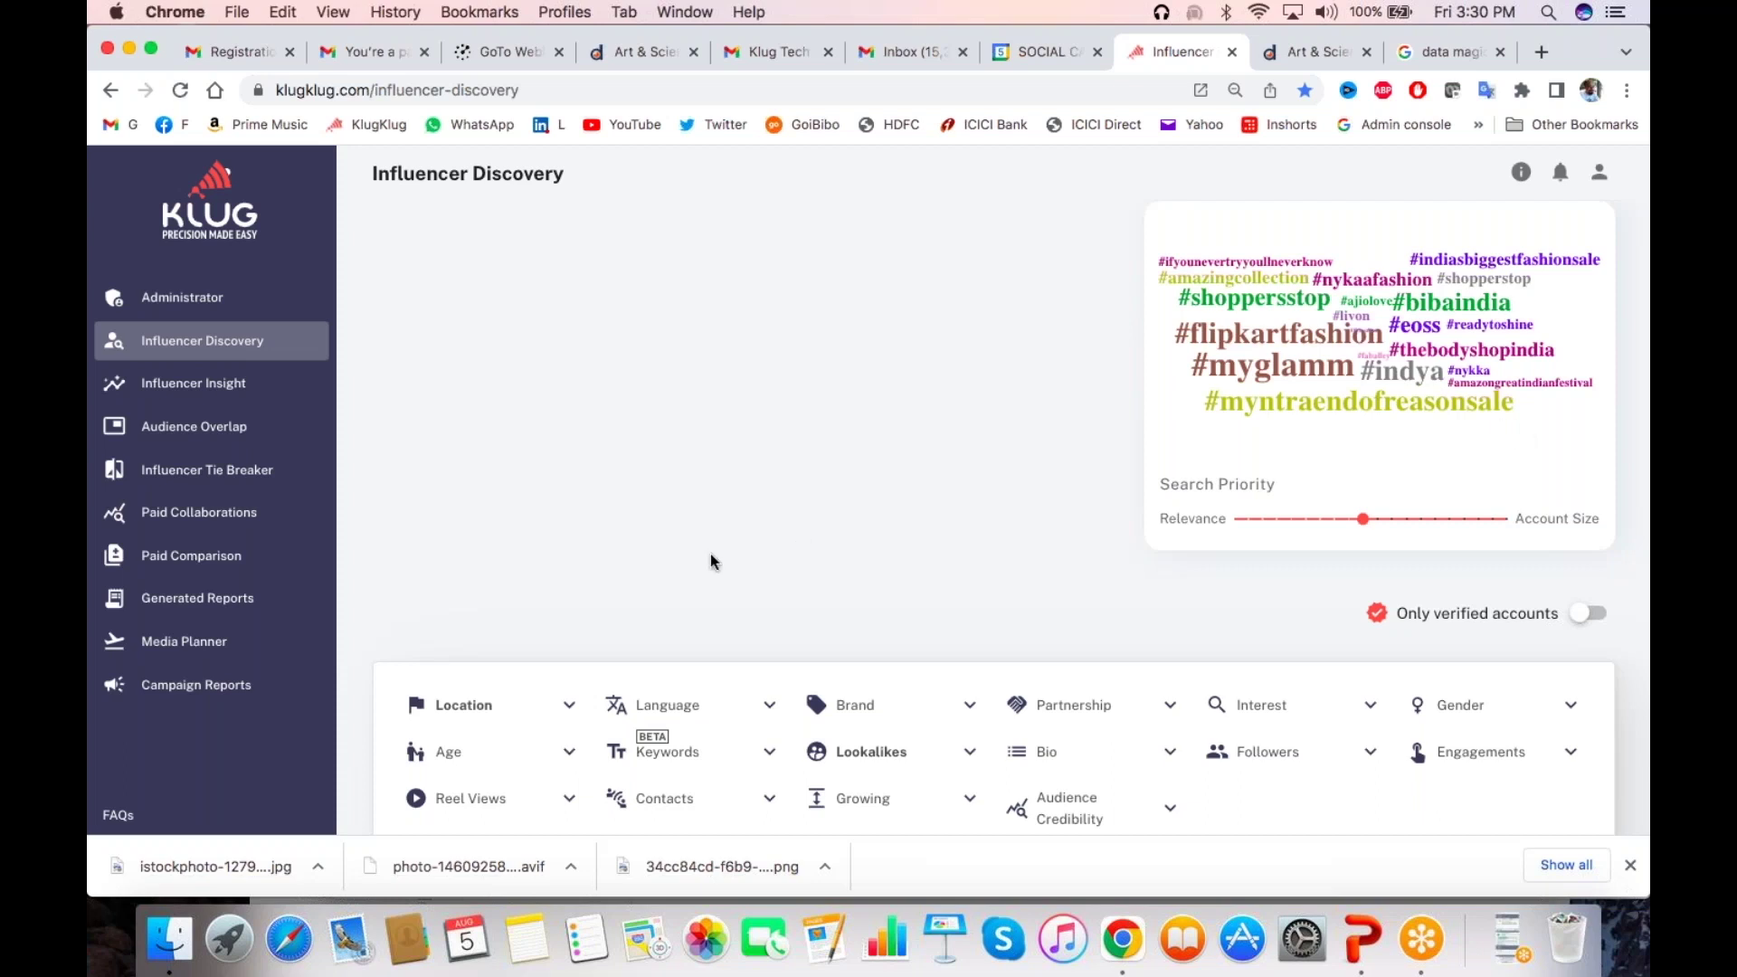
pyautogui.scroll(-5, 709, 560)
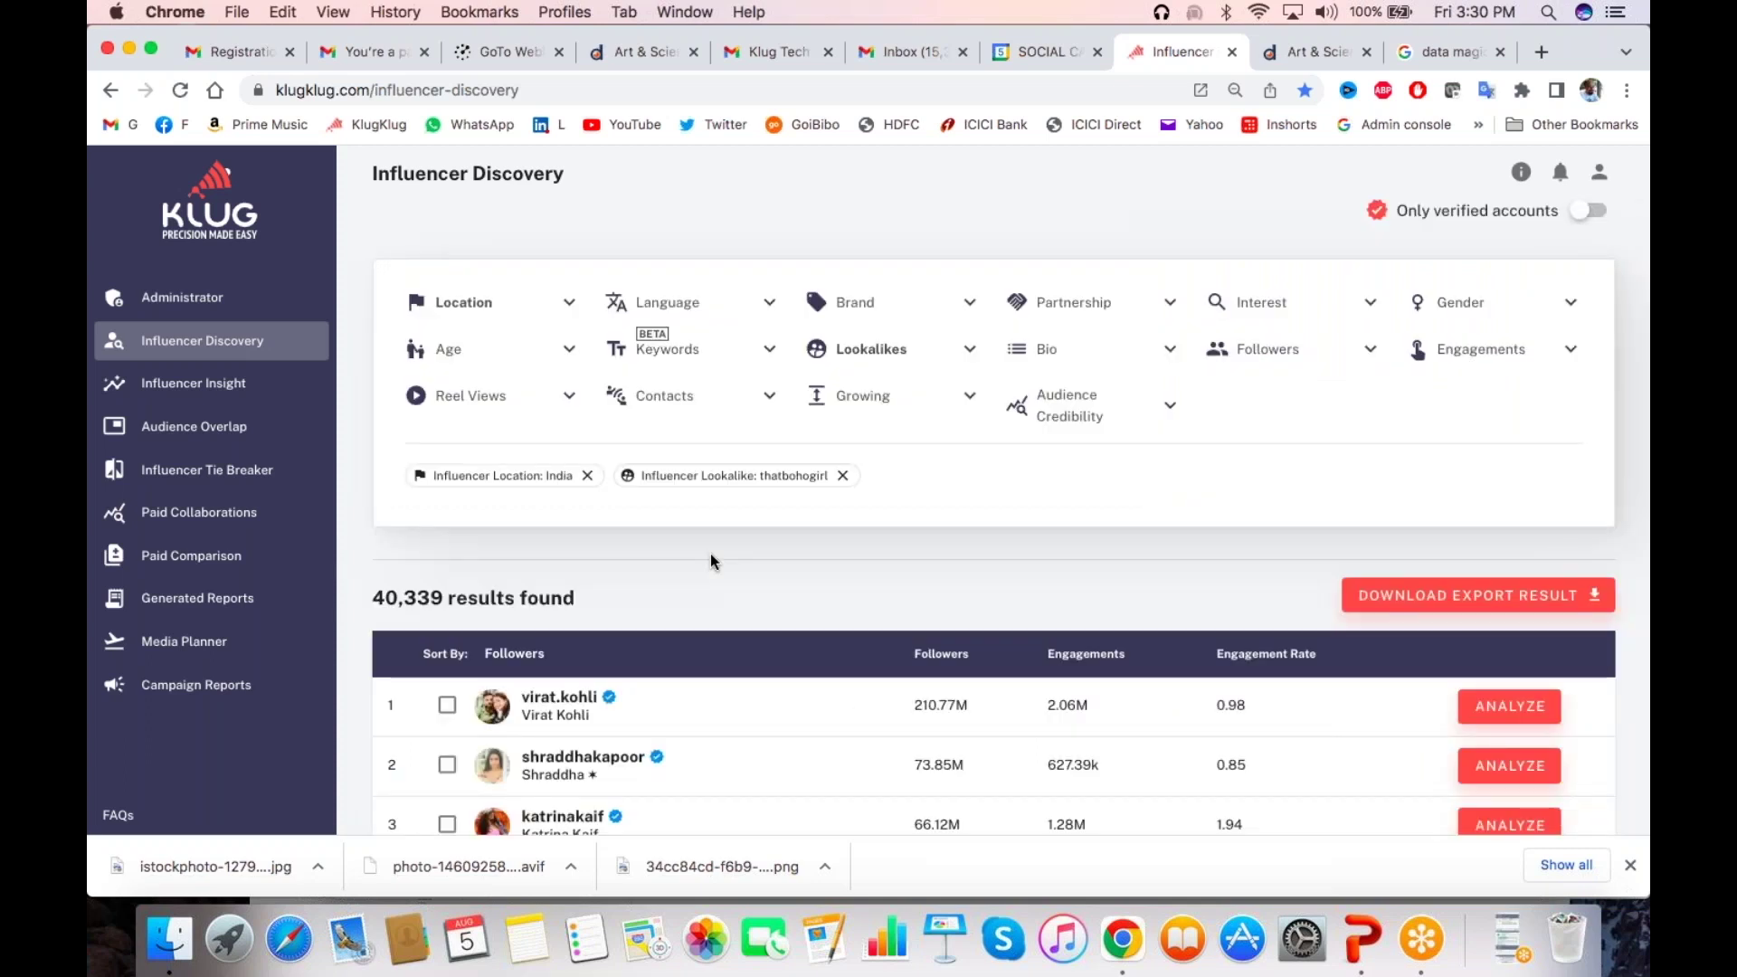
pyautogui.scroll(-1, 711, 561)
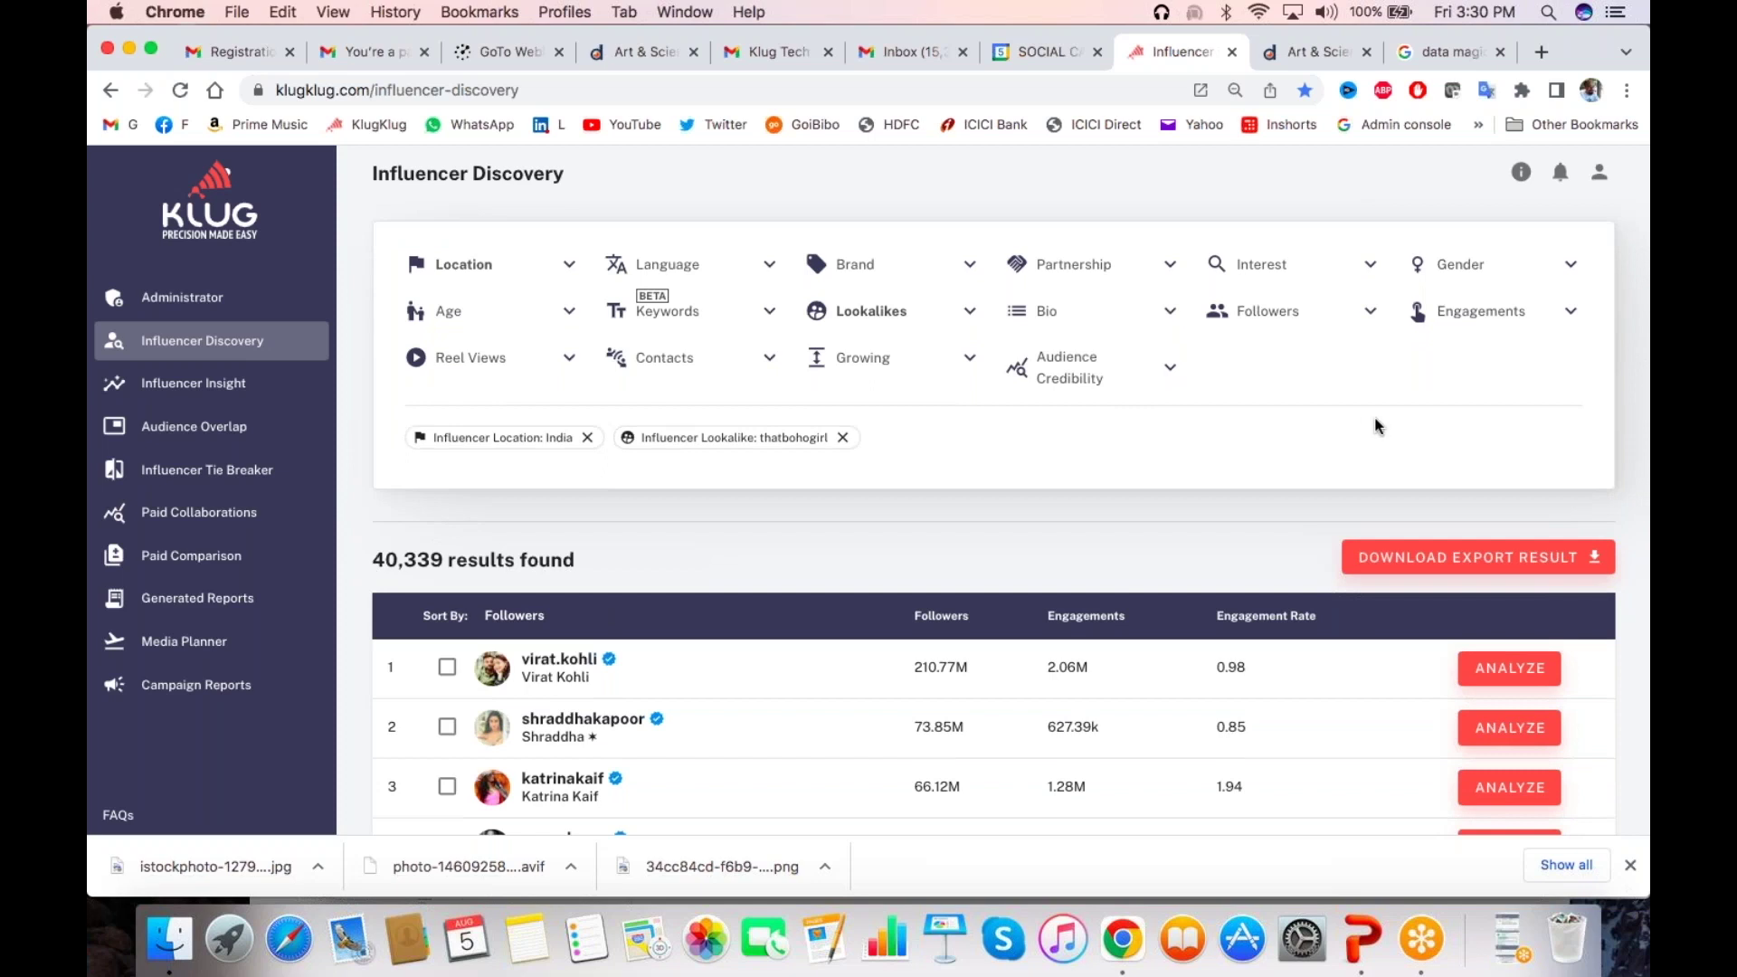
# Restrict the influencer gender to Female
pyautogui.click(1524, 275)
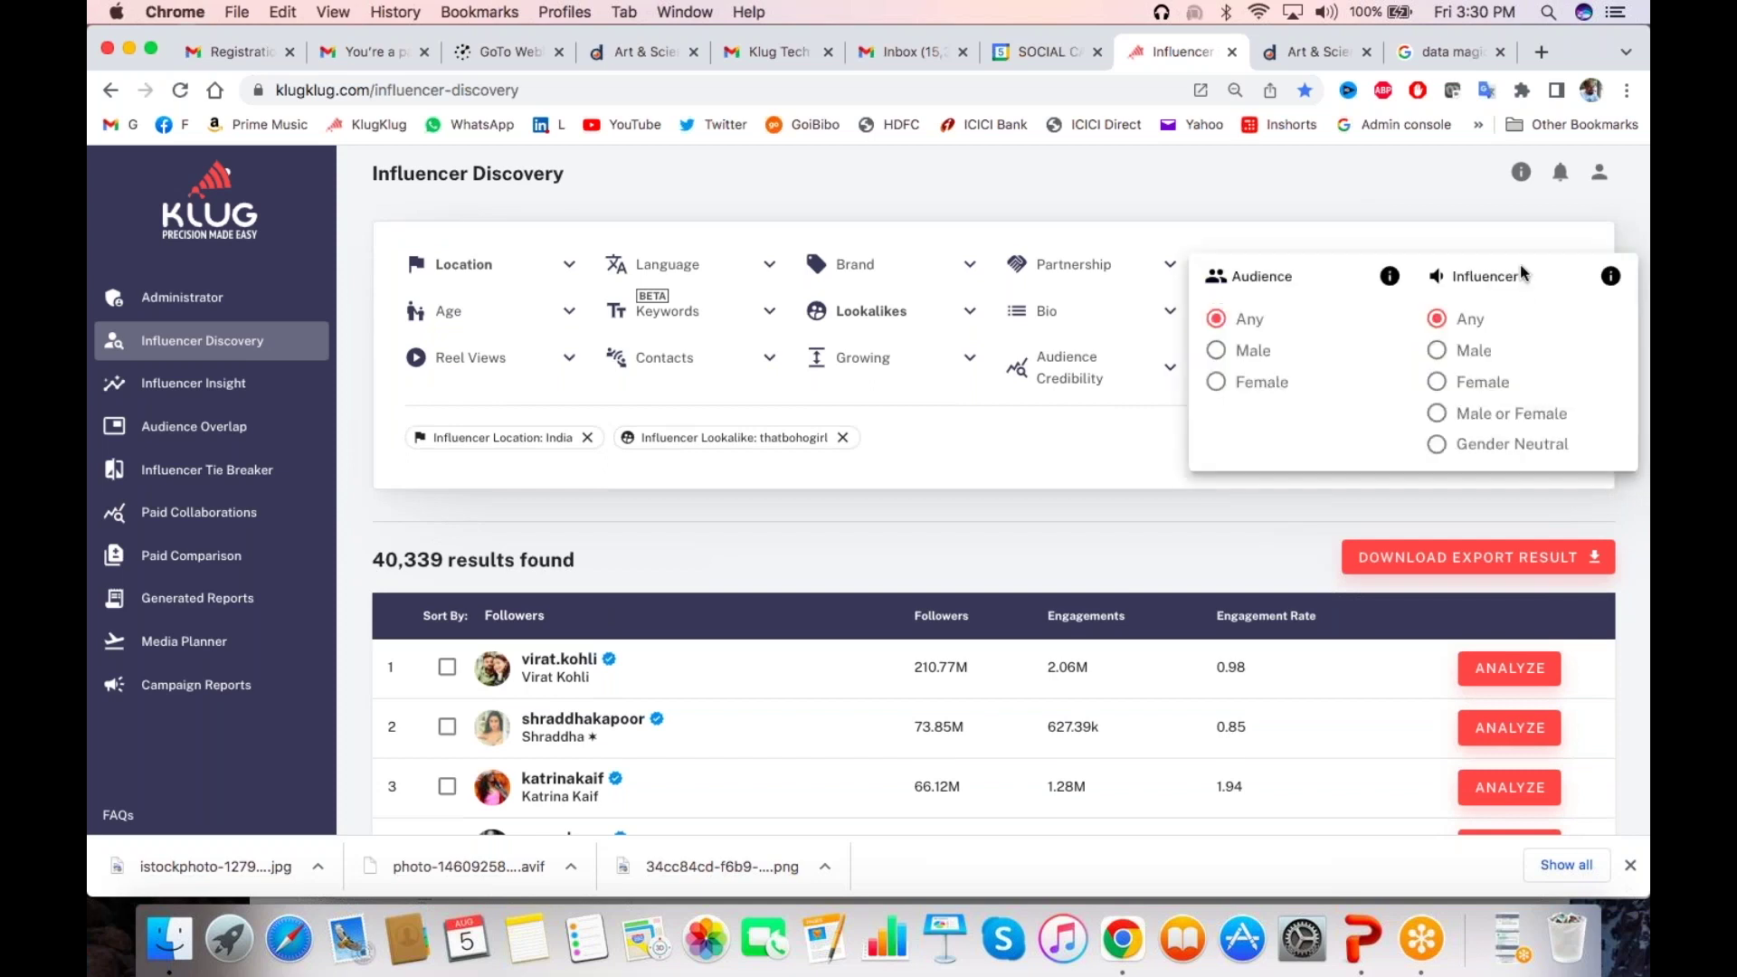
pyautogui.click(1438, 383)
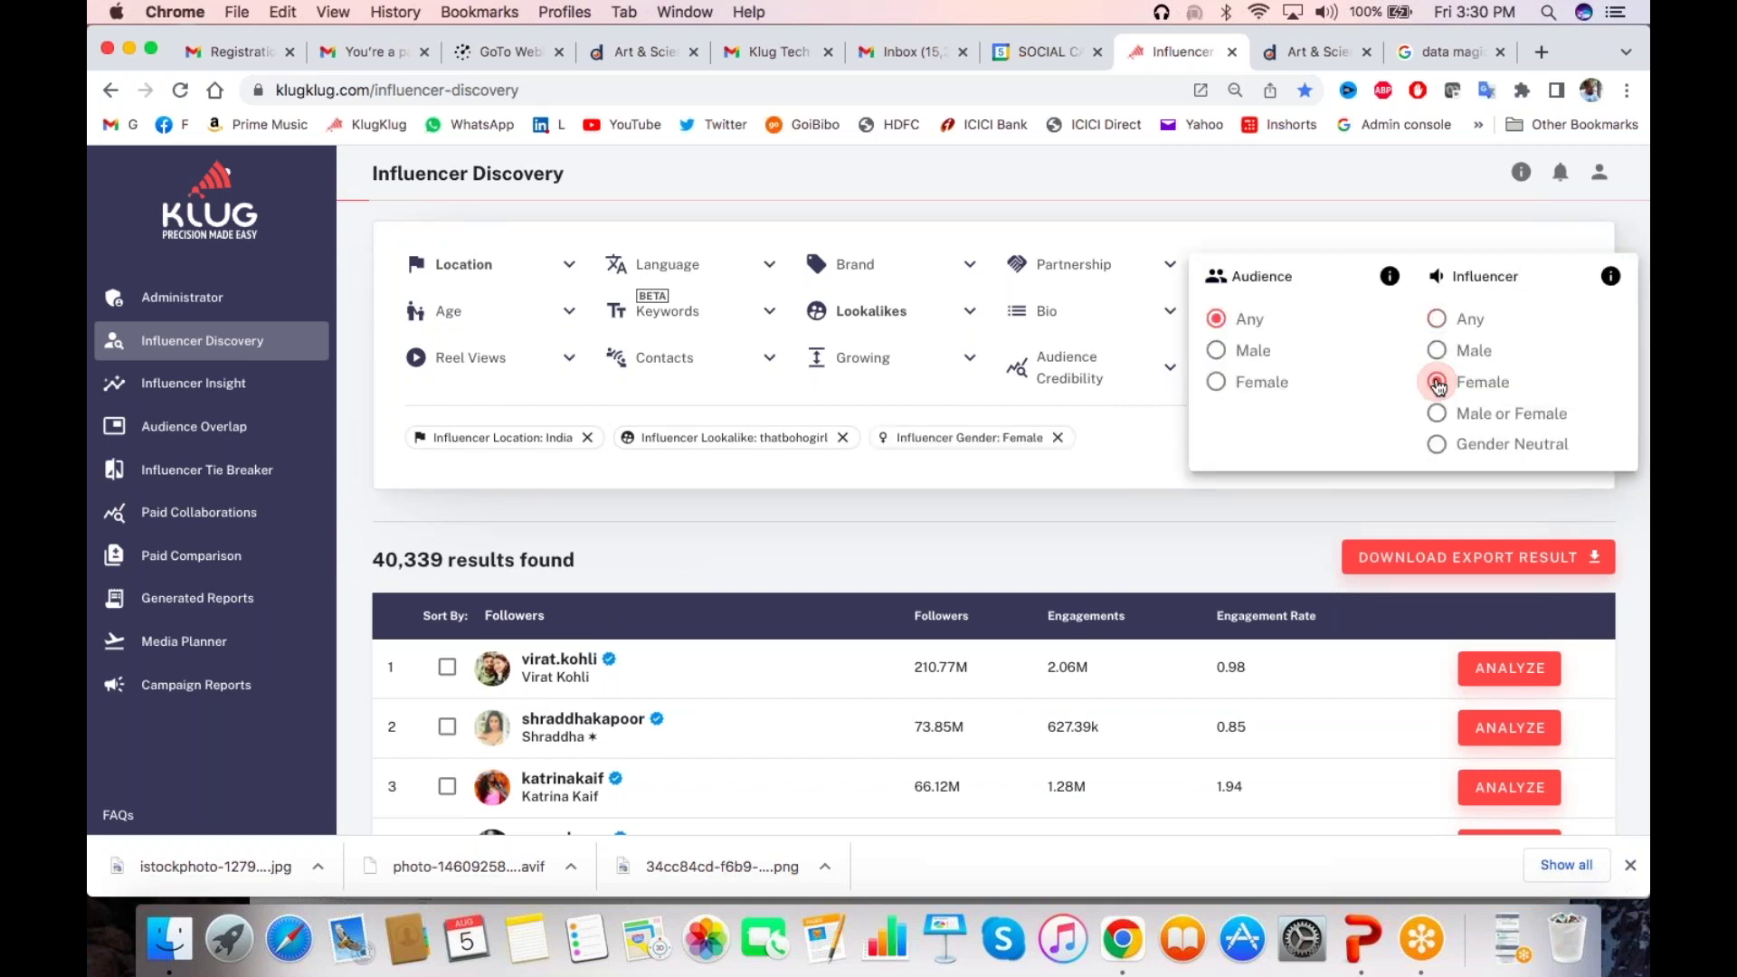
pyautogui.click(1095, 544)
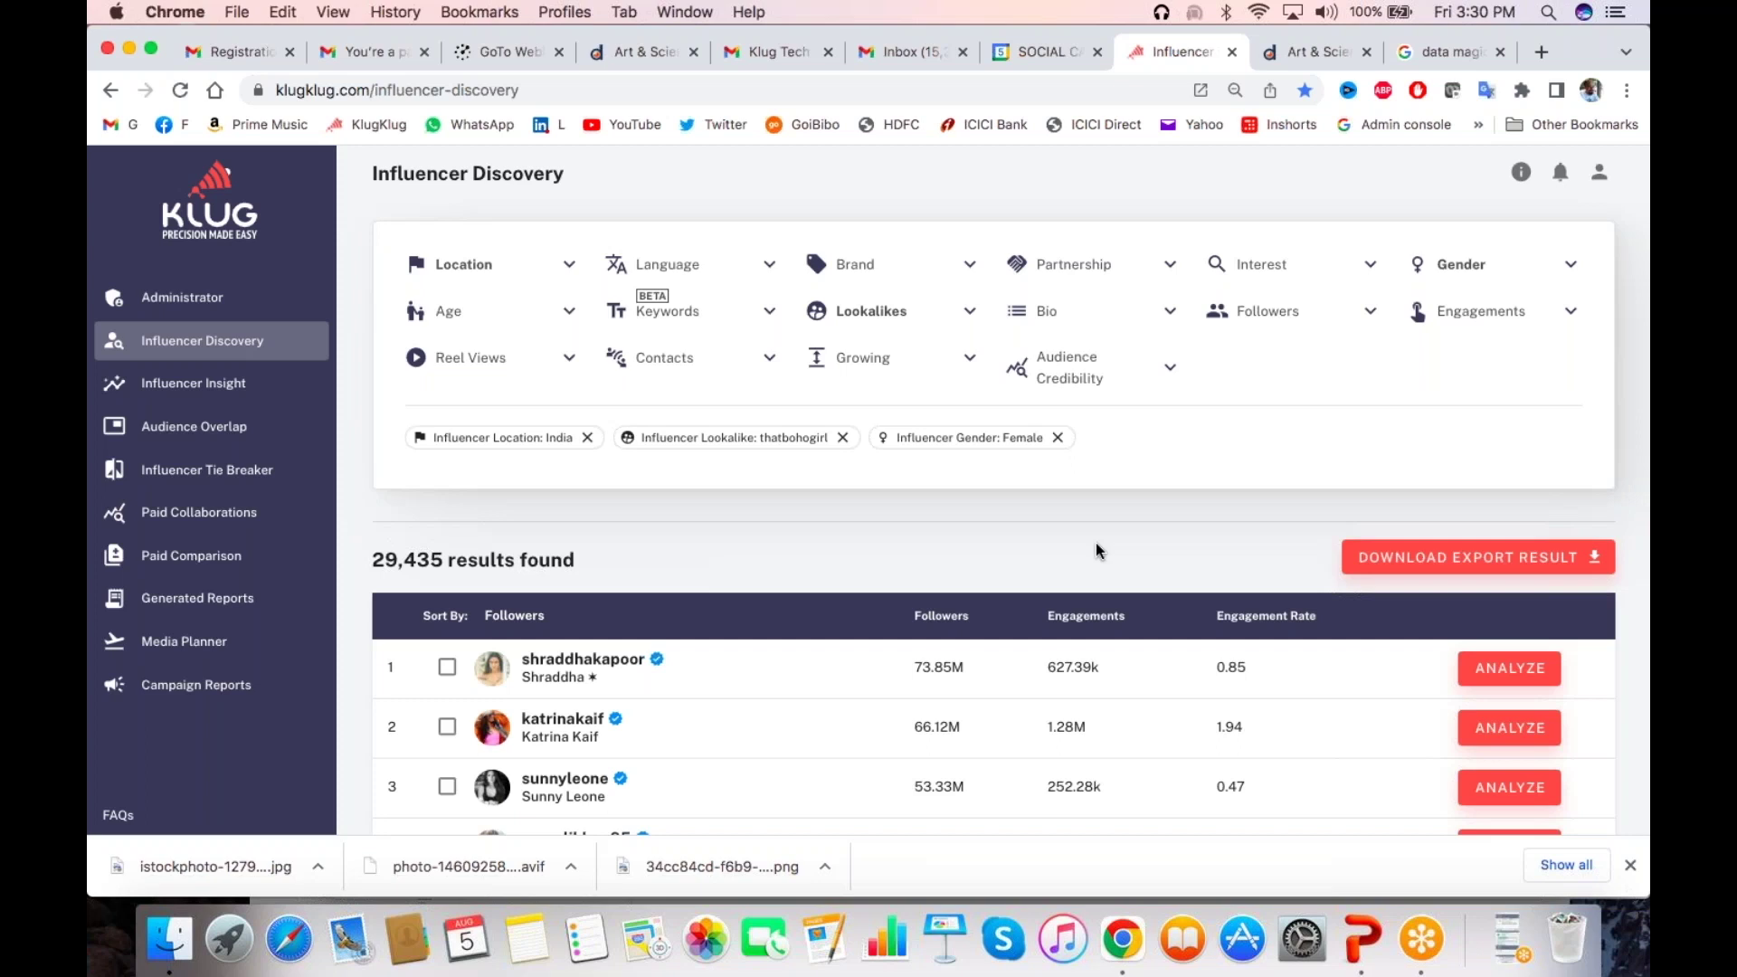
pyautogui.click(941, 313)
pyautogui.click(915, 361)
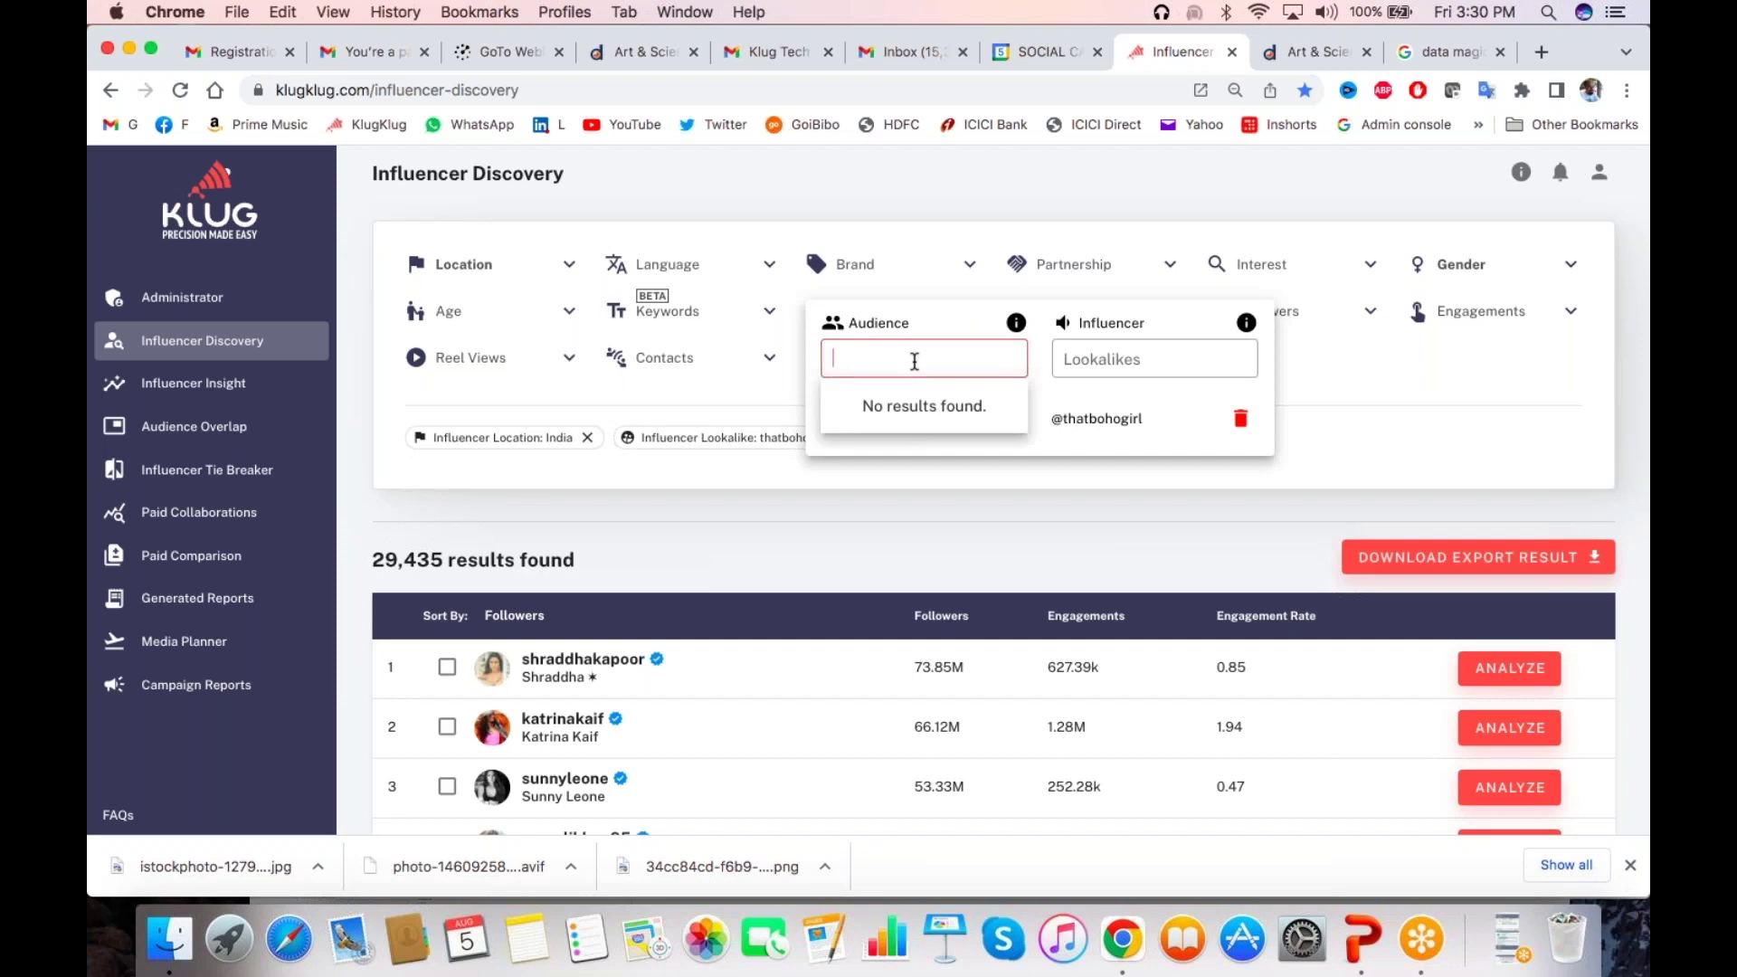
pyautogui.write('thatboho')
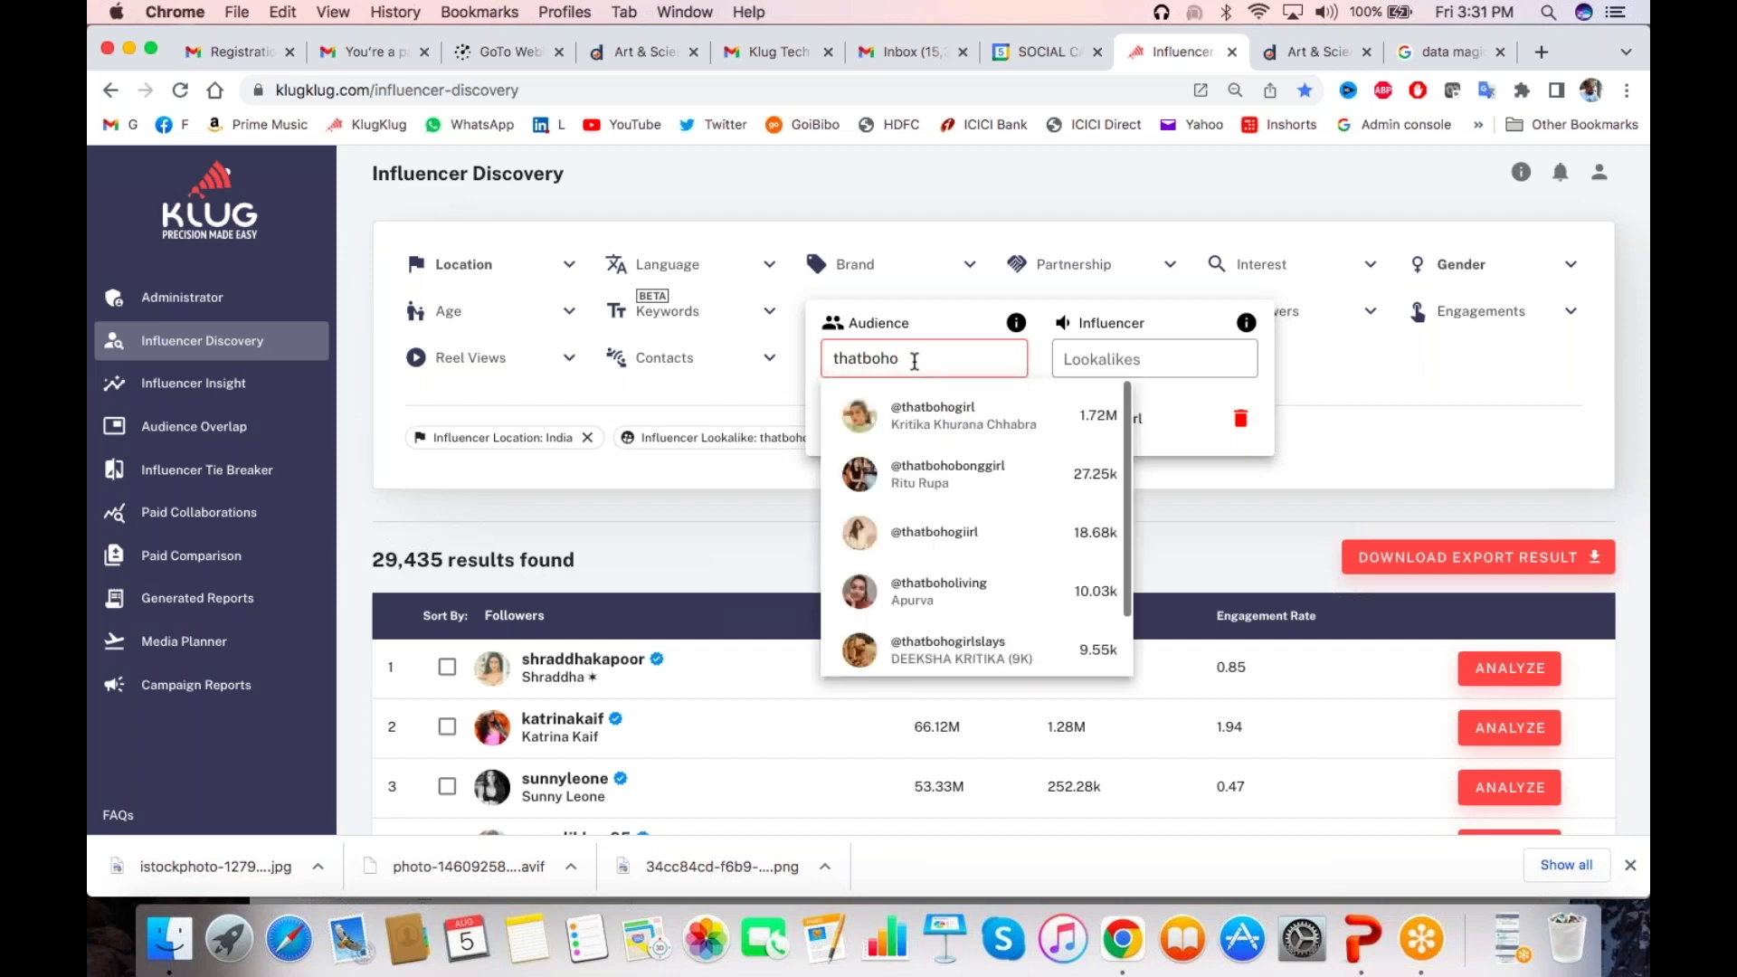
pyautogui.click(912, 413)
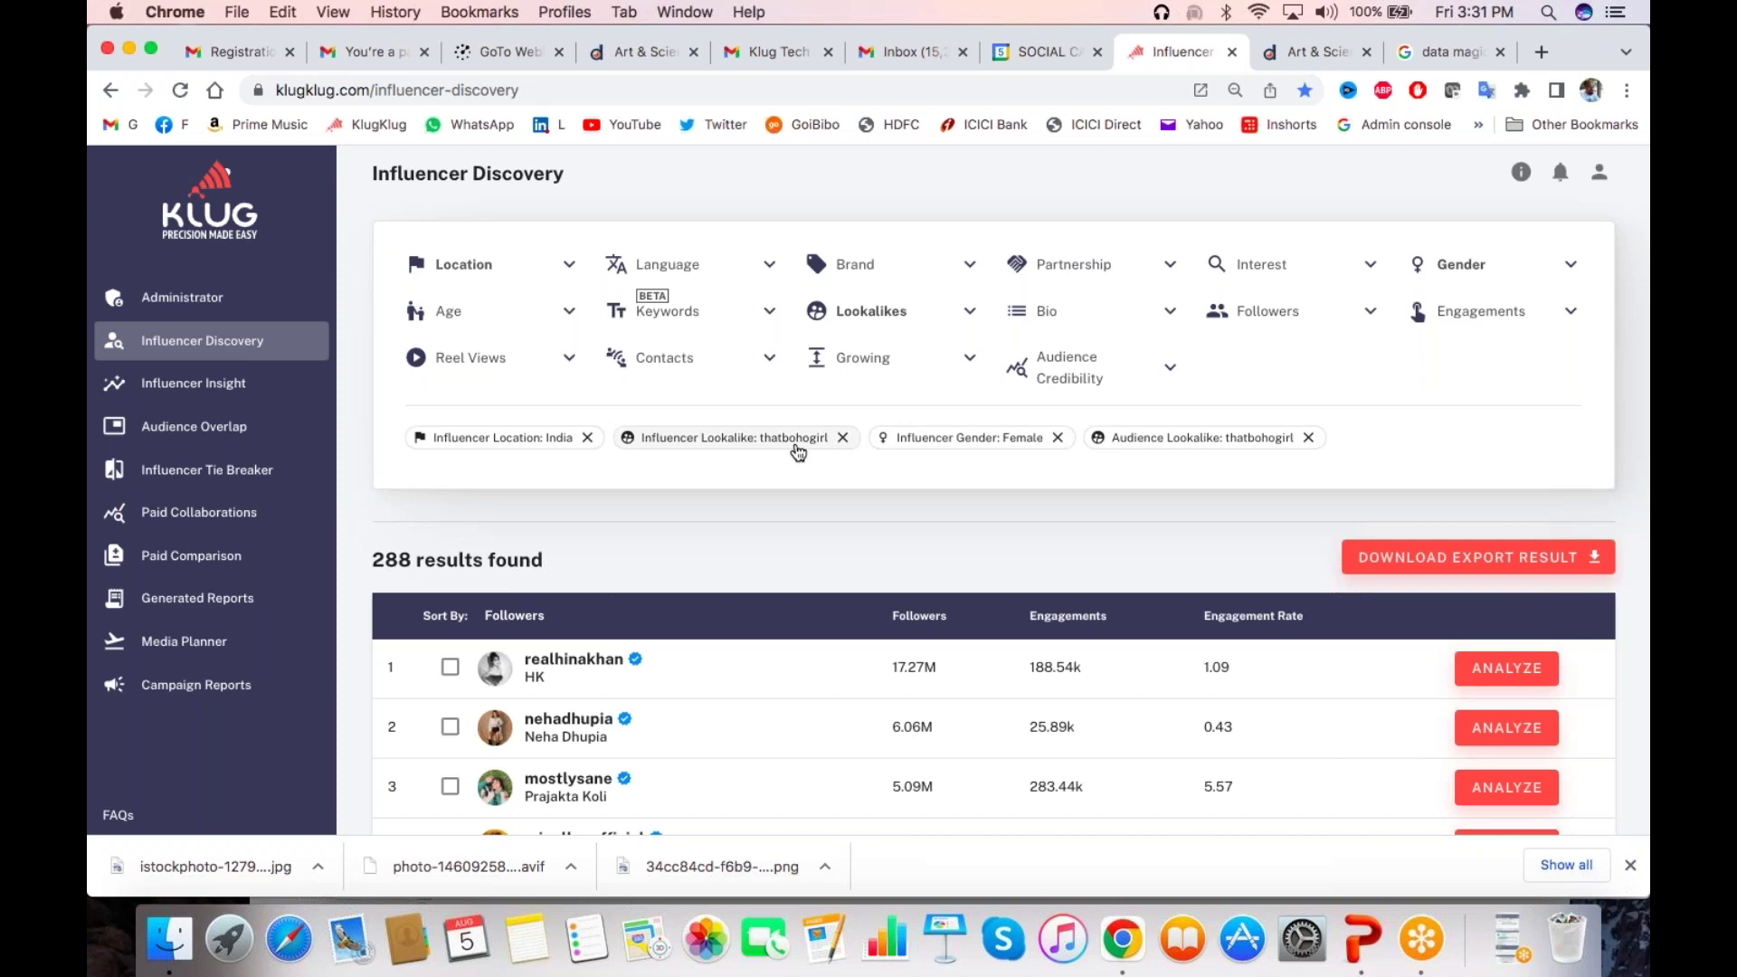
# Remove the influencer gender filter and both thatbohogirl lookalike filters, keeping only the influencer location India
pyautogui.click(1057, 439)
pyautogui.click(1091, 440)
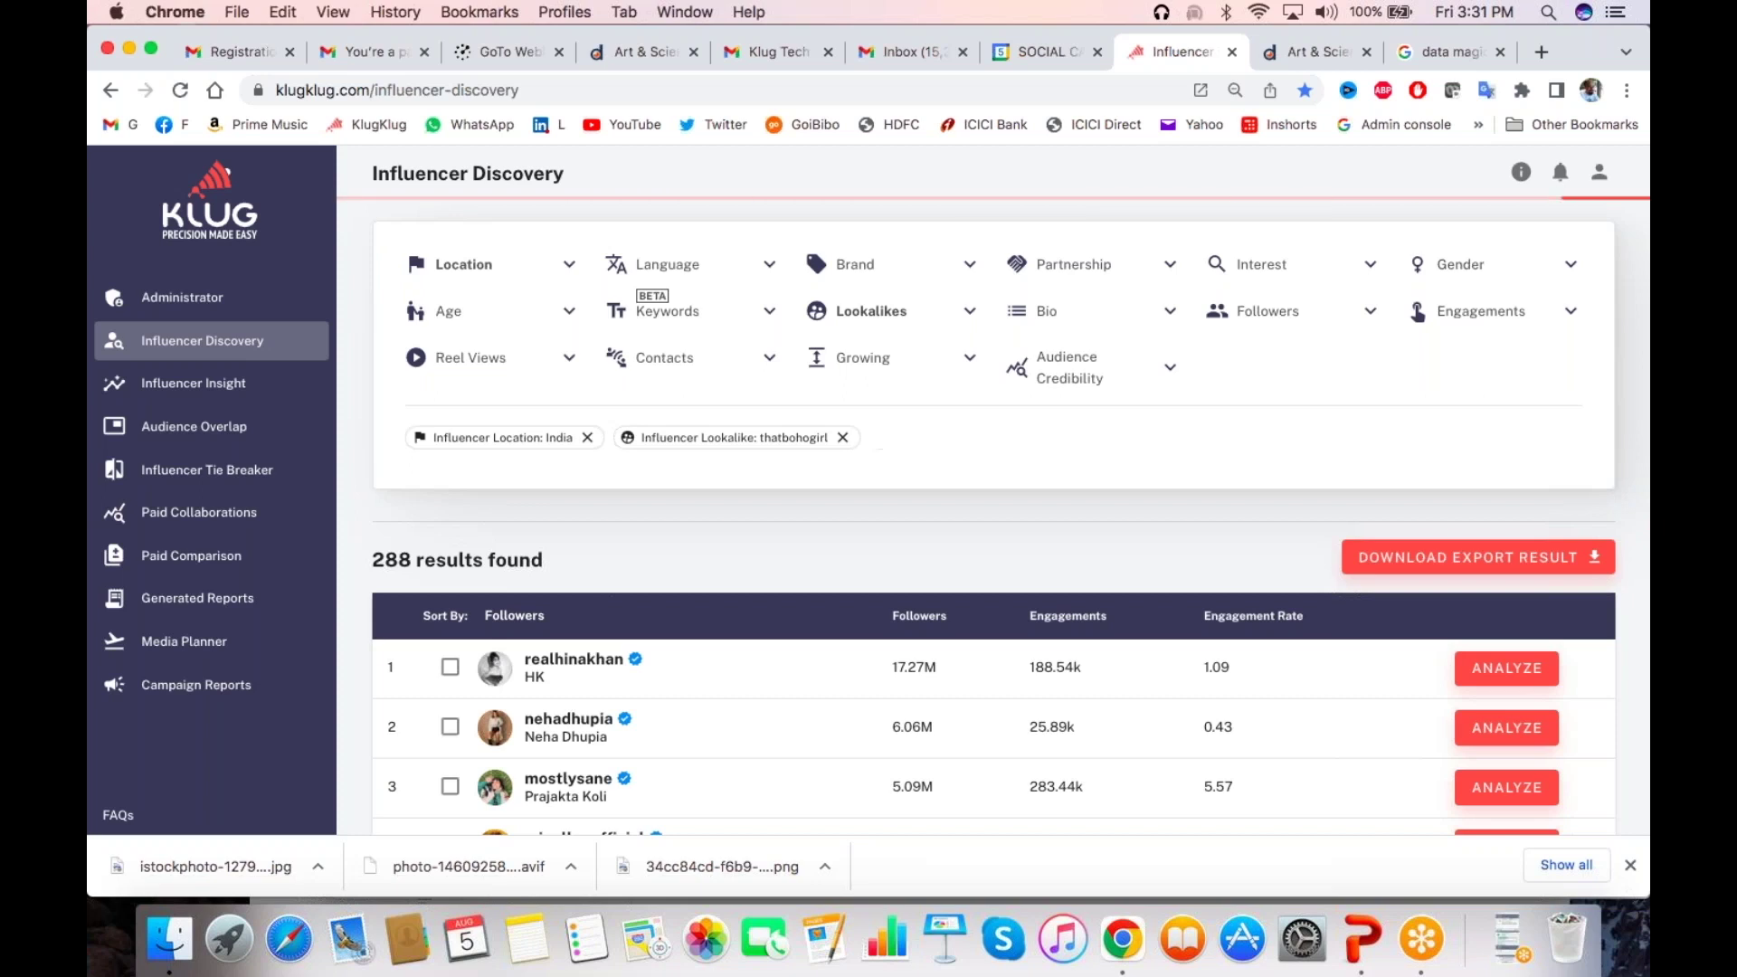
pyautogui.click(843, 438)
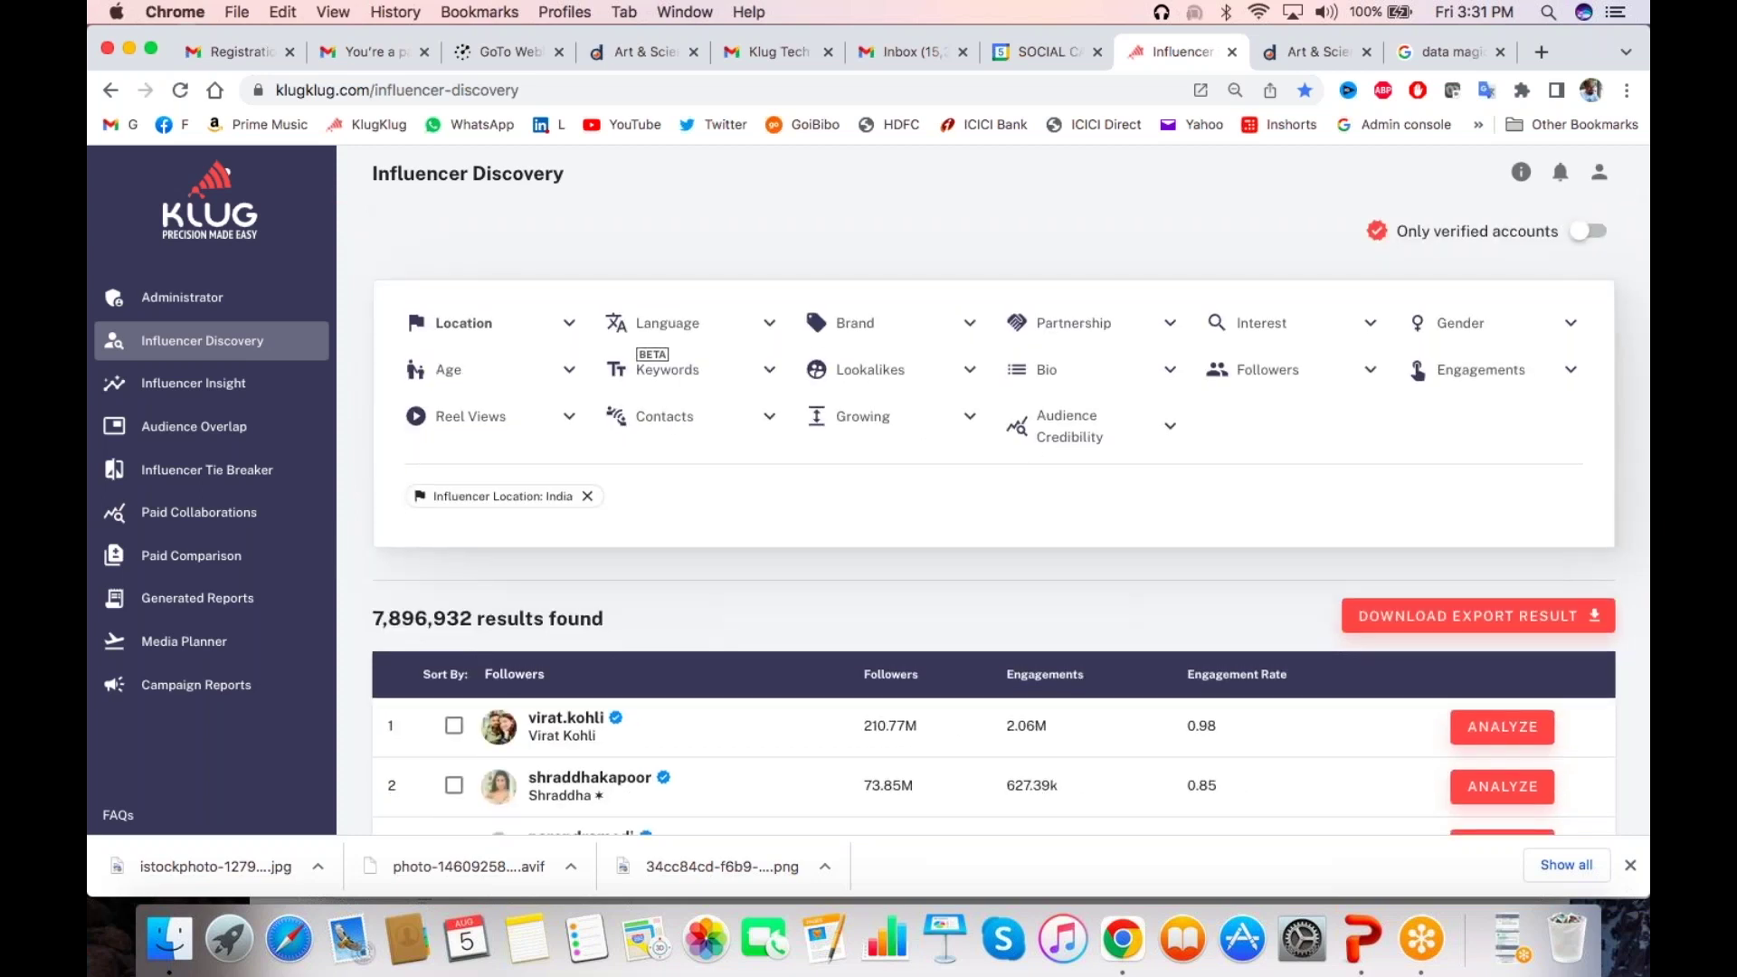
# Replace the influencer location India with South Korea
pyautogui.click(570, 328)
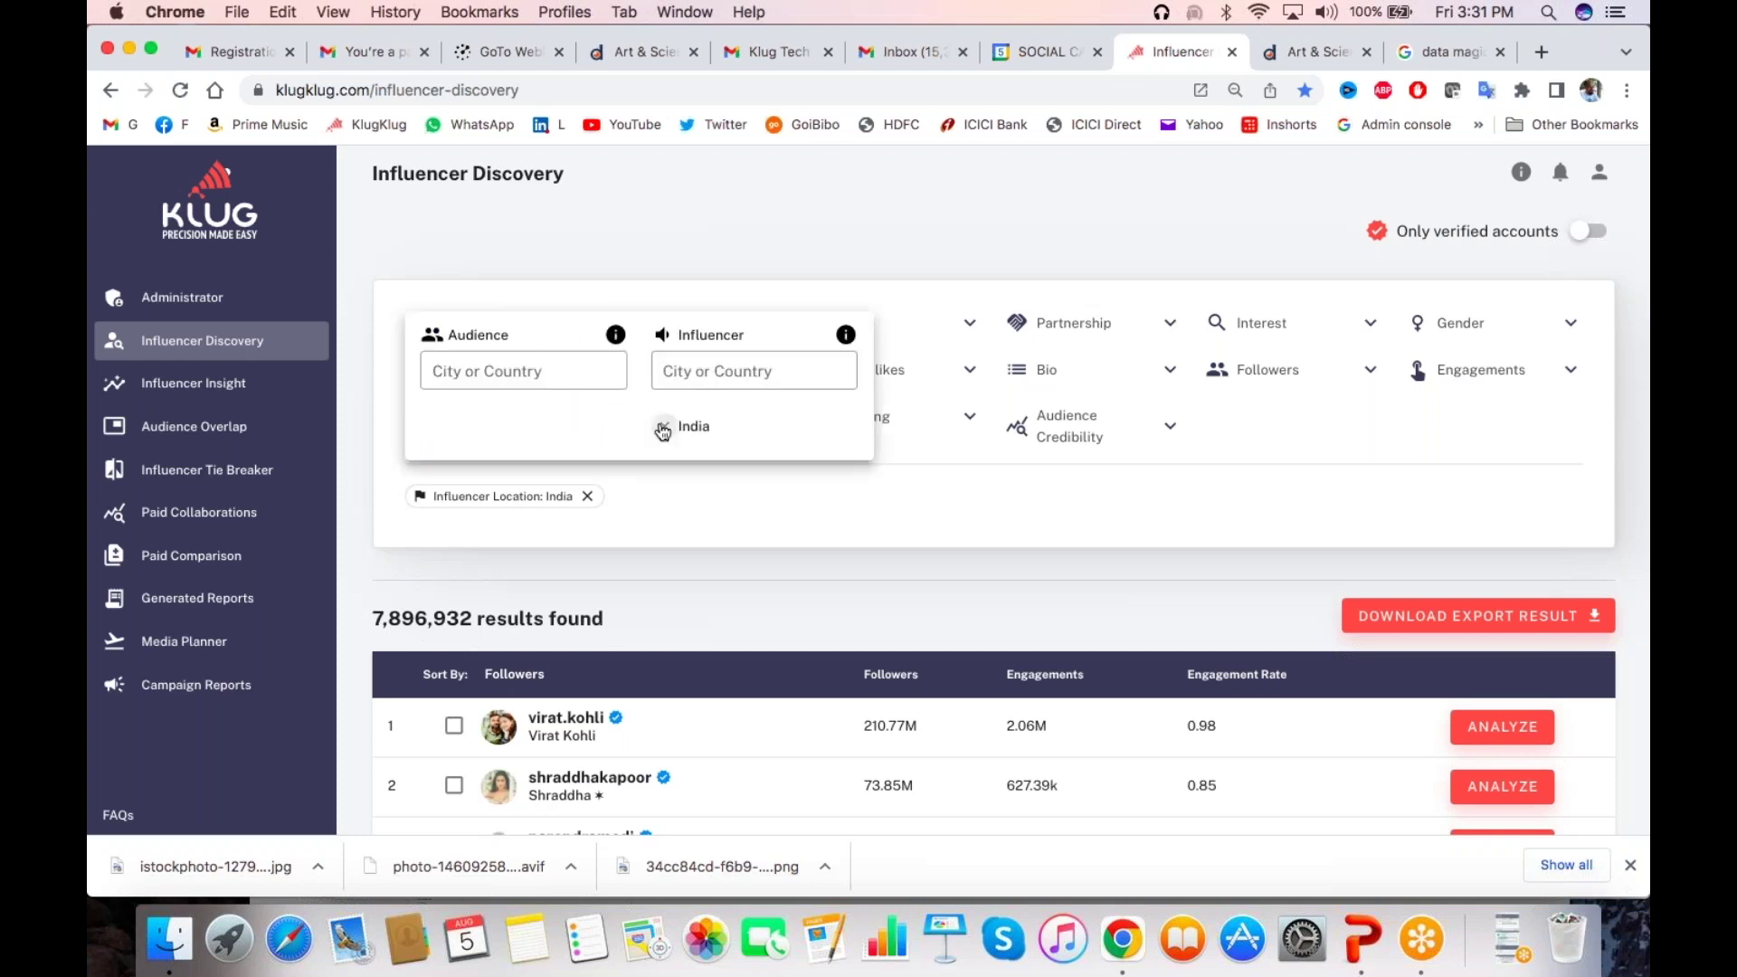
pyautogui.click(725, 372)
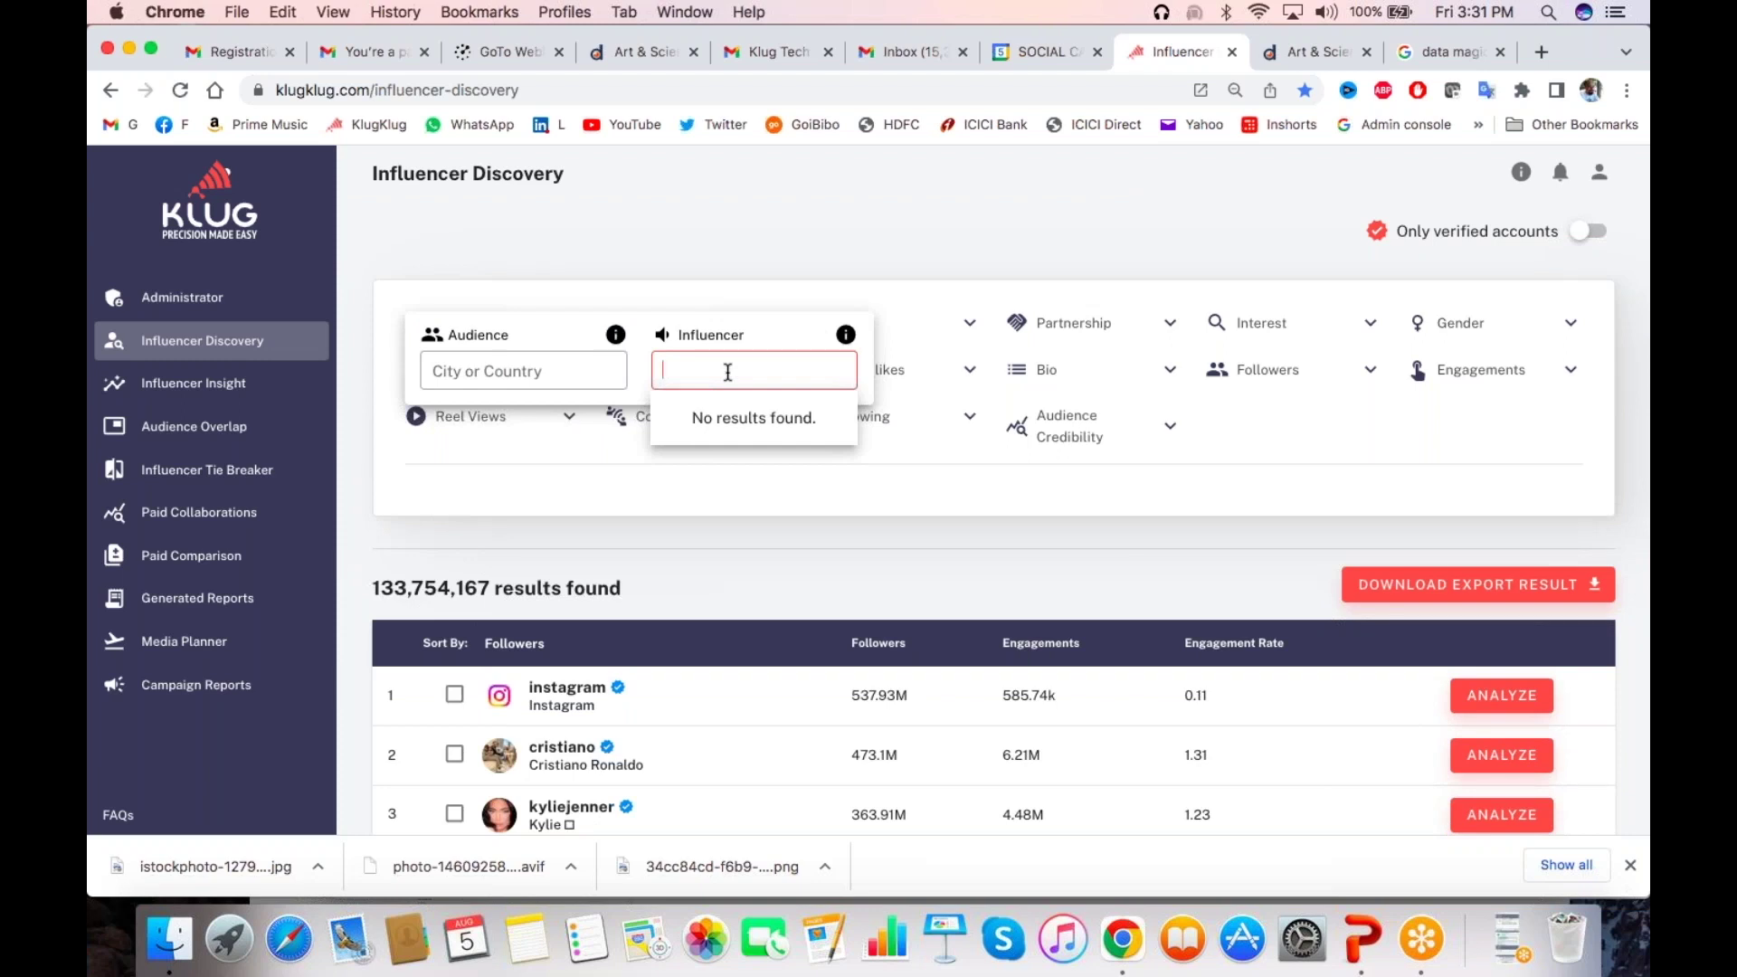
pyautogui.write('south')
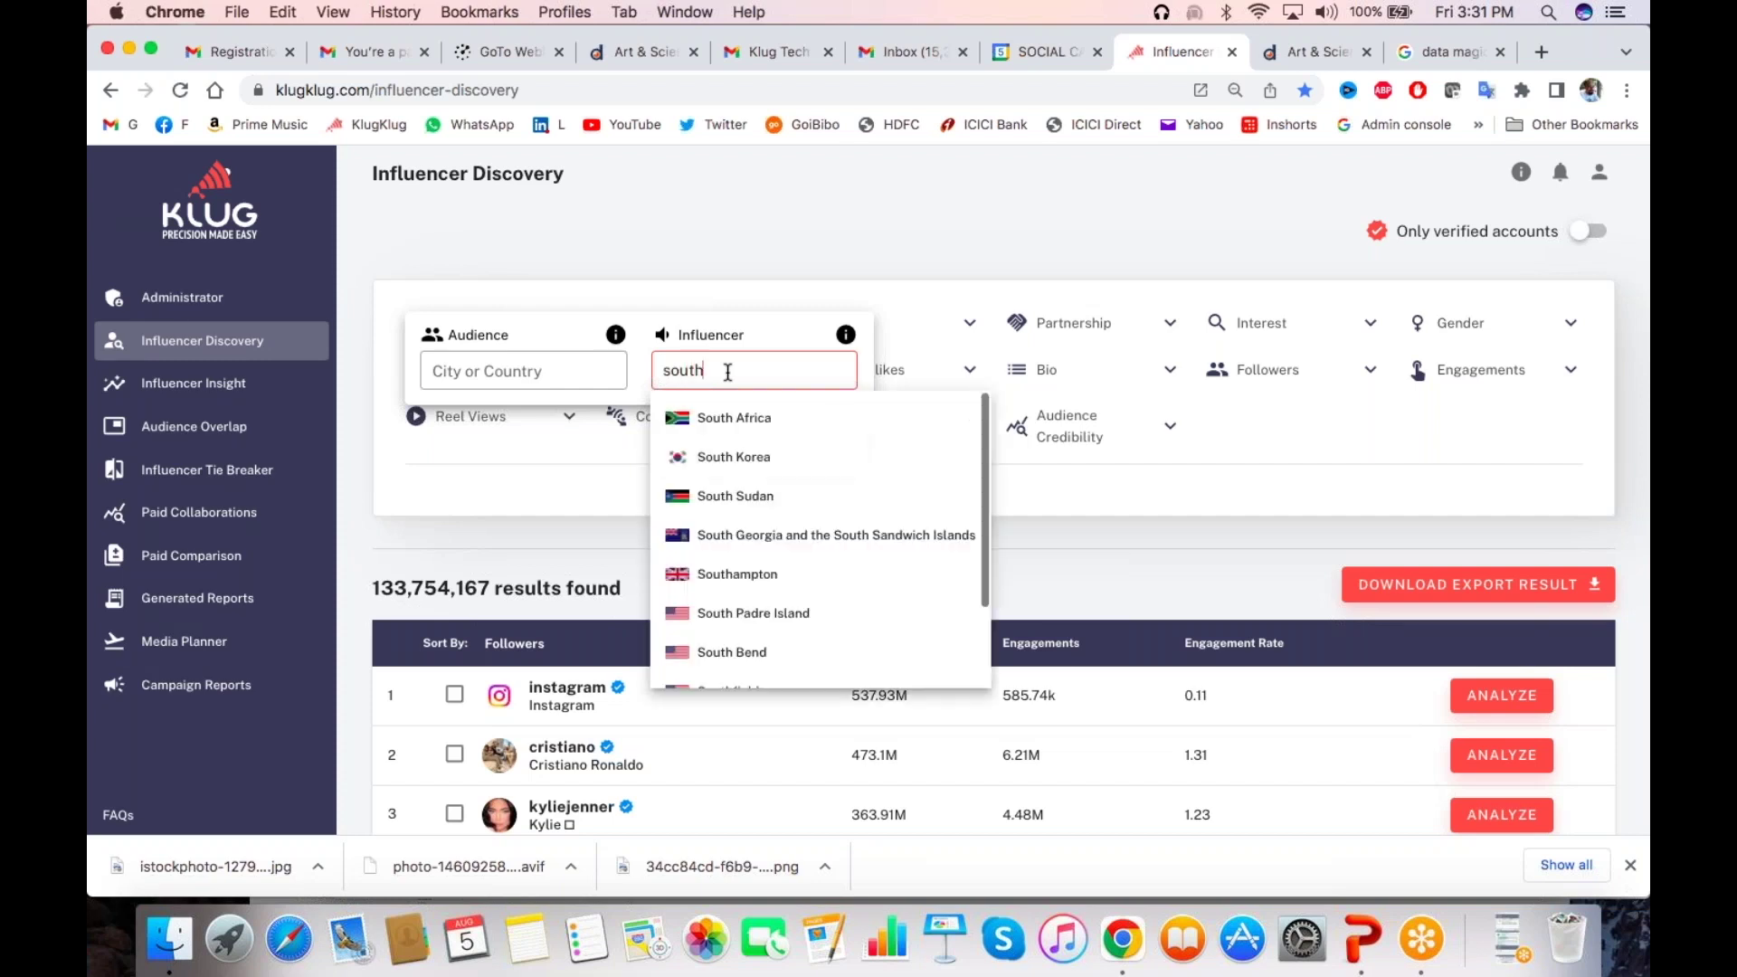
pyautogui.click(721, 562)
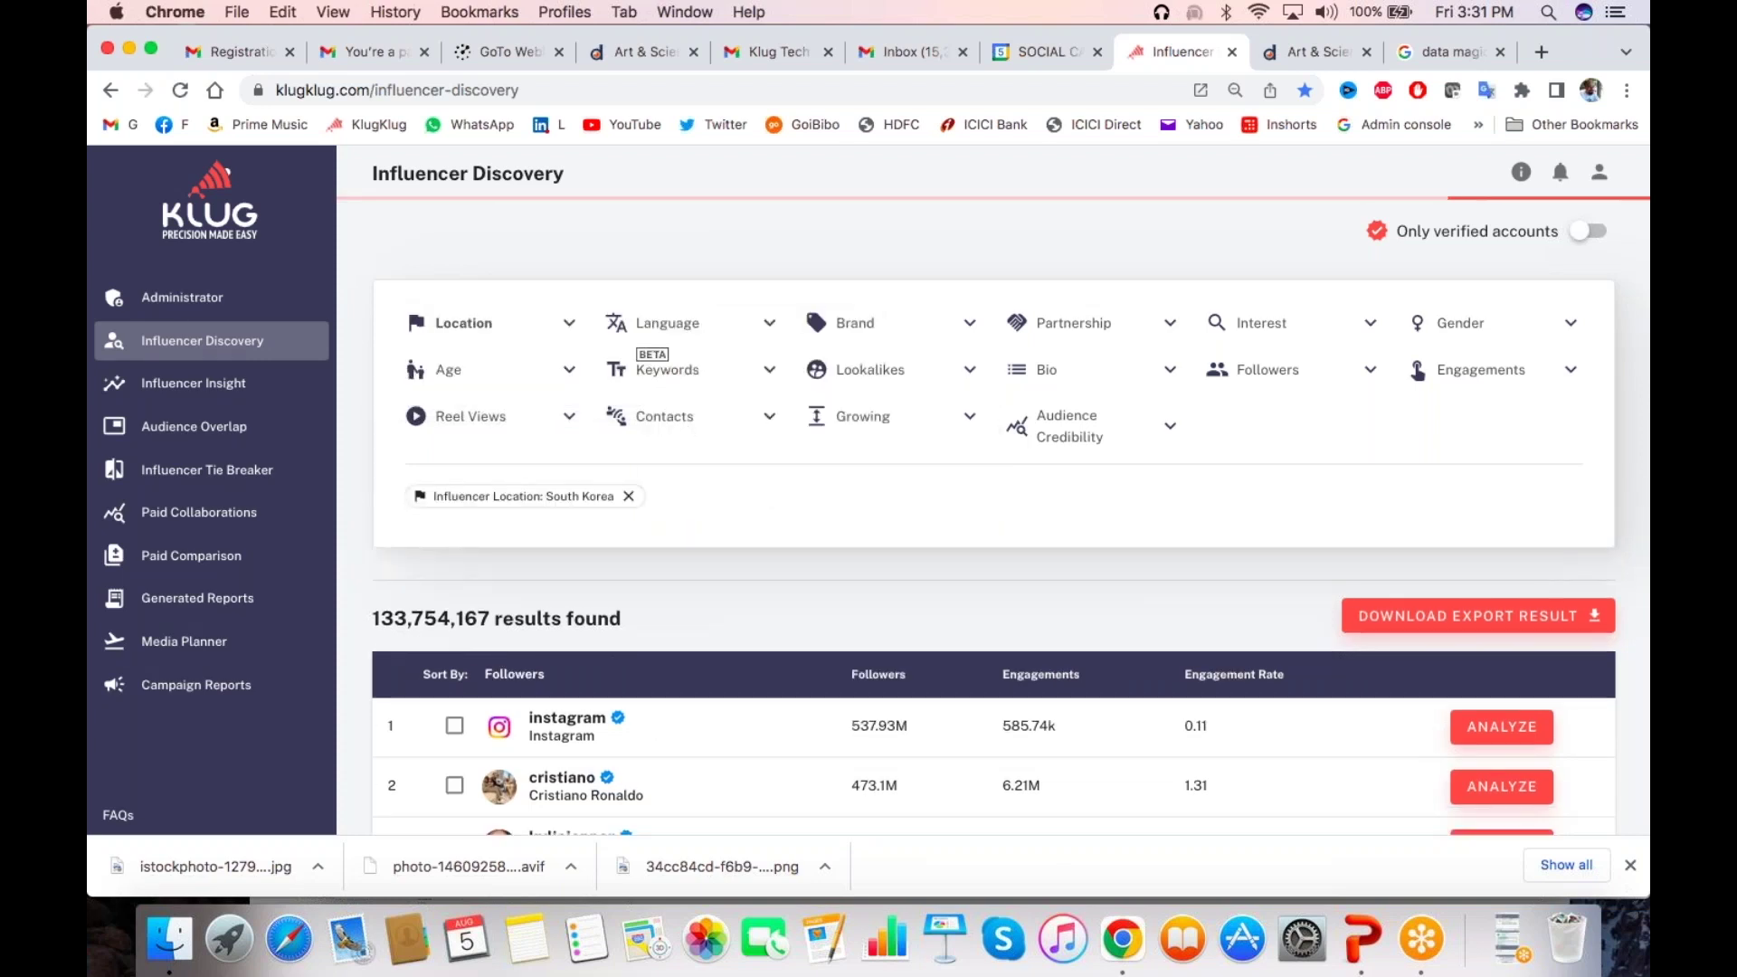
# Add India as the audience location at the default > 5% and look over the matching accounts
pyautogui.click(463, 323)
pyautogui.click(504, 366)
pyautogui.write('india')
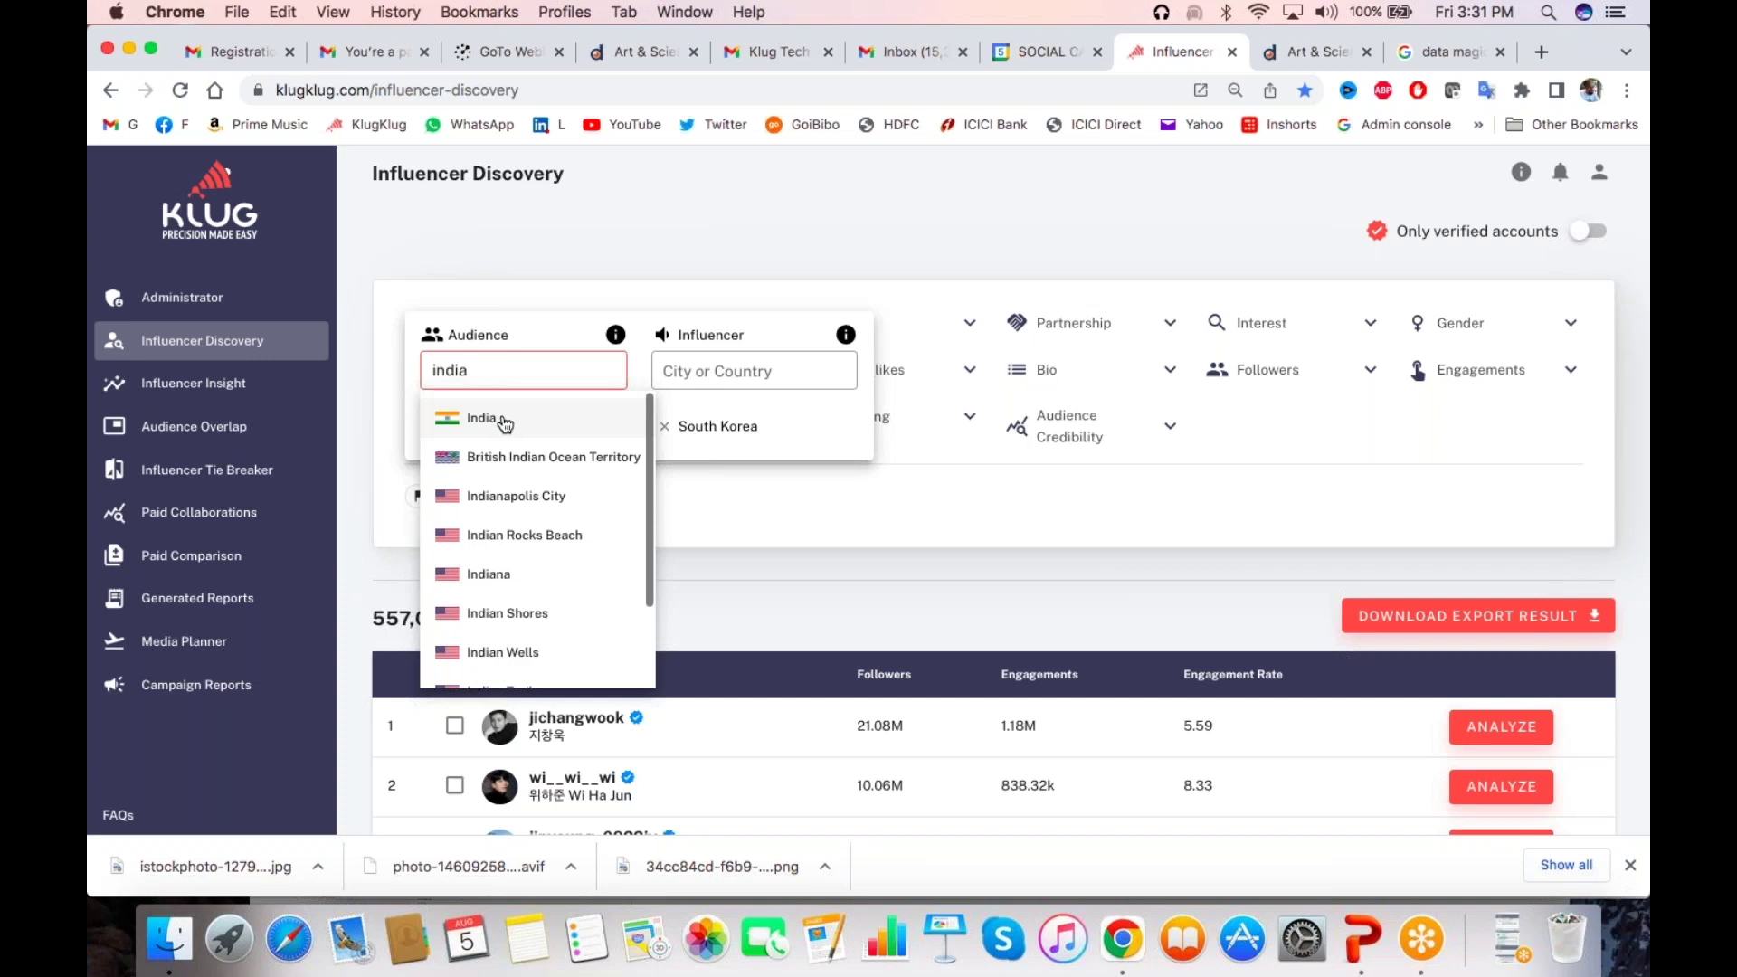
pyautogui.click(503, 419)
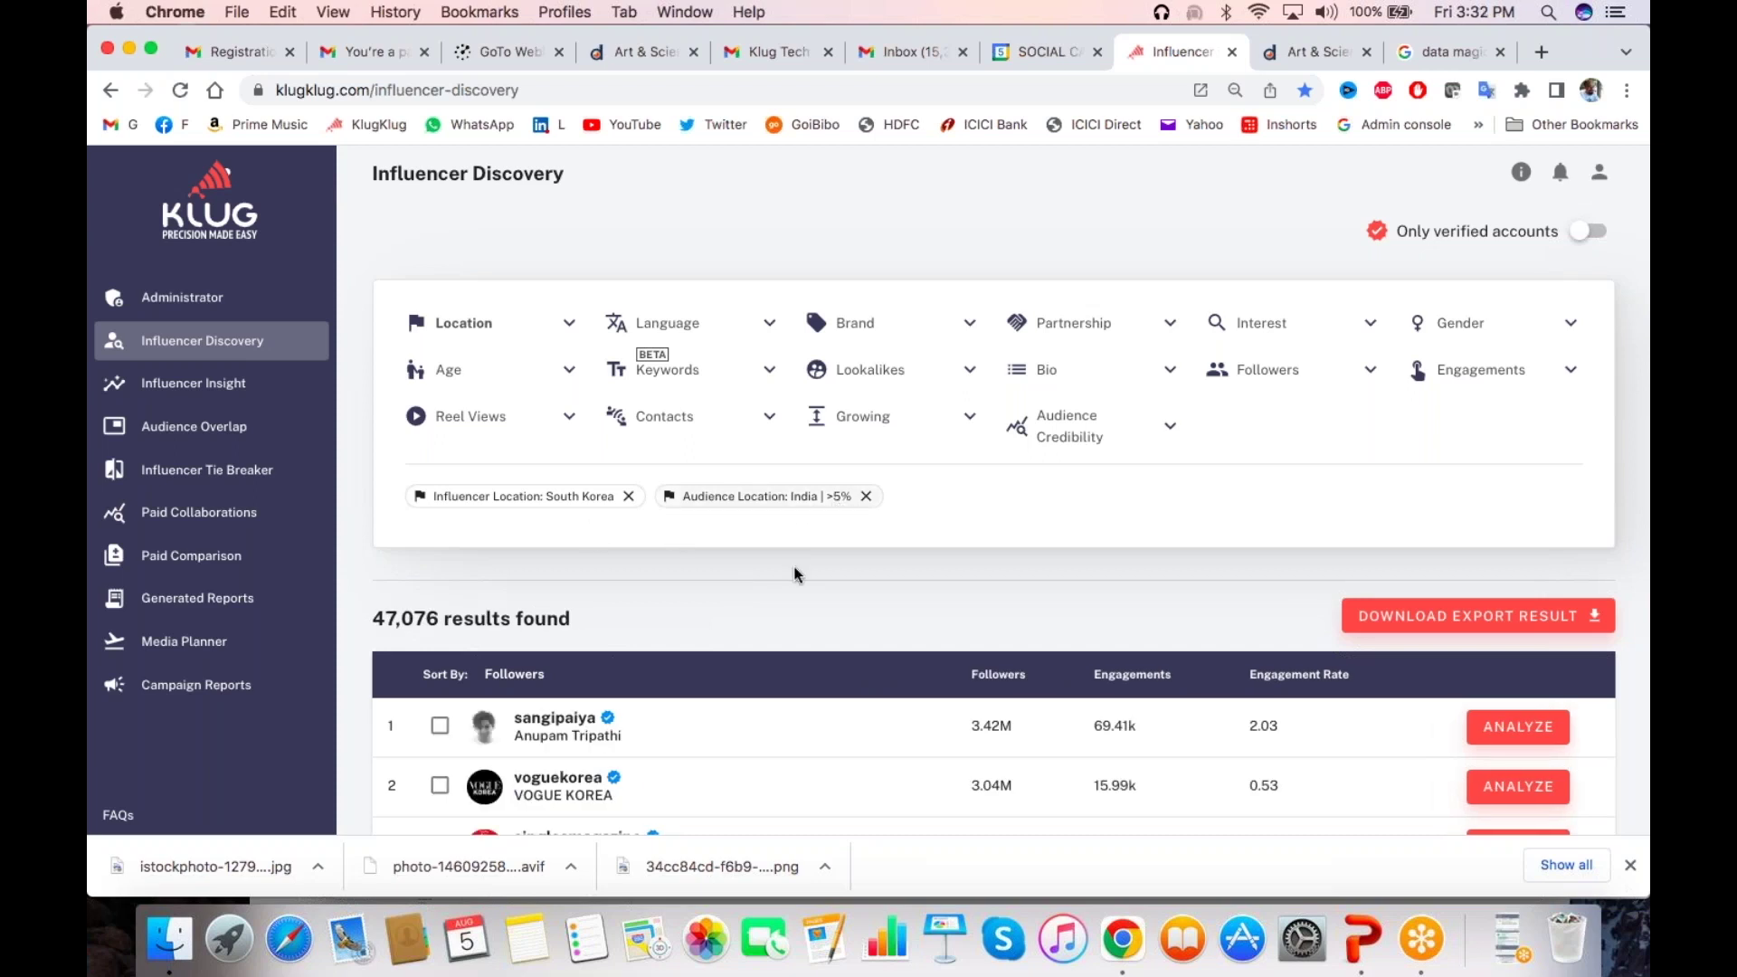
pyautogui.scroll(-5, 794, 570)
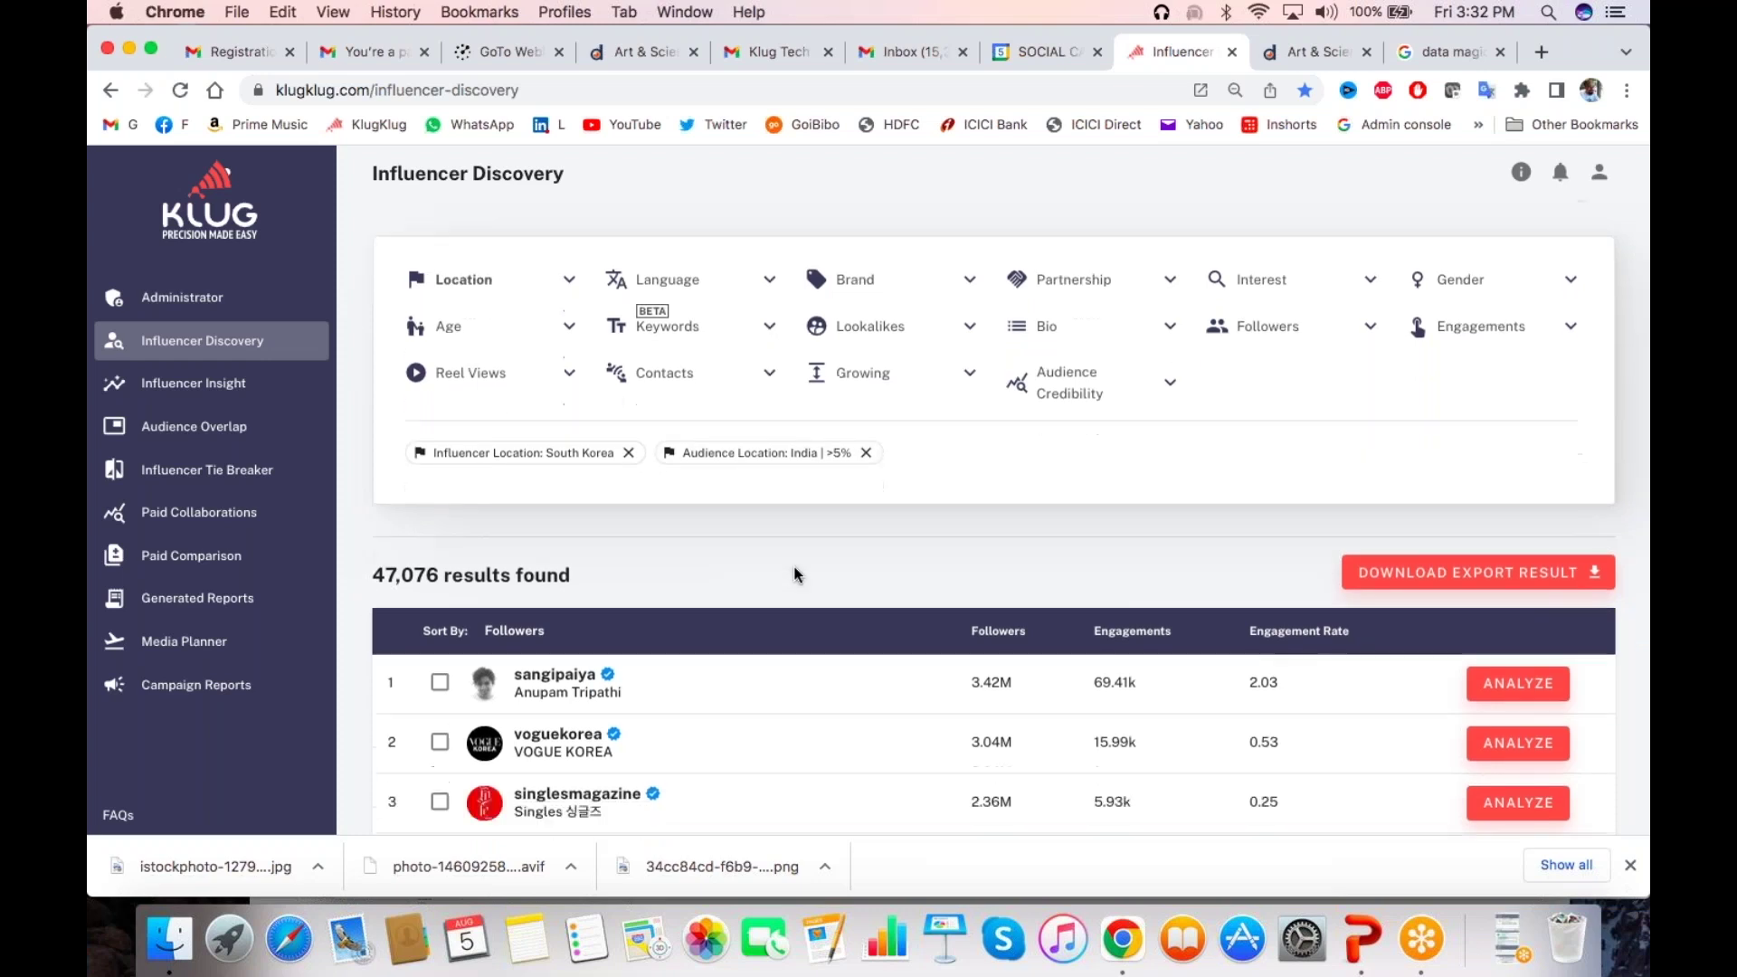
pyautogui.scroll(5, 794, 574)
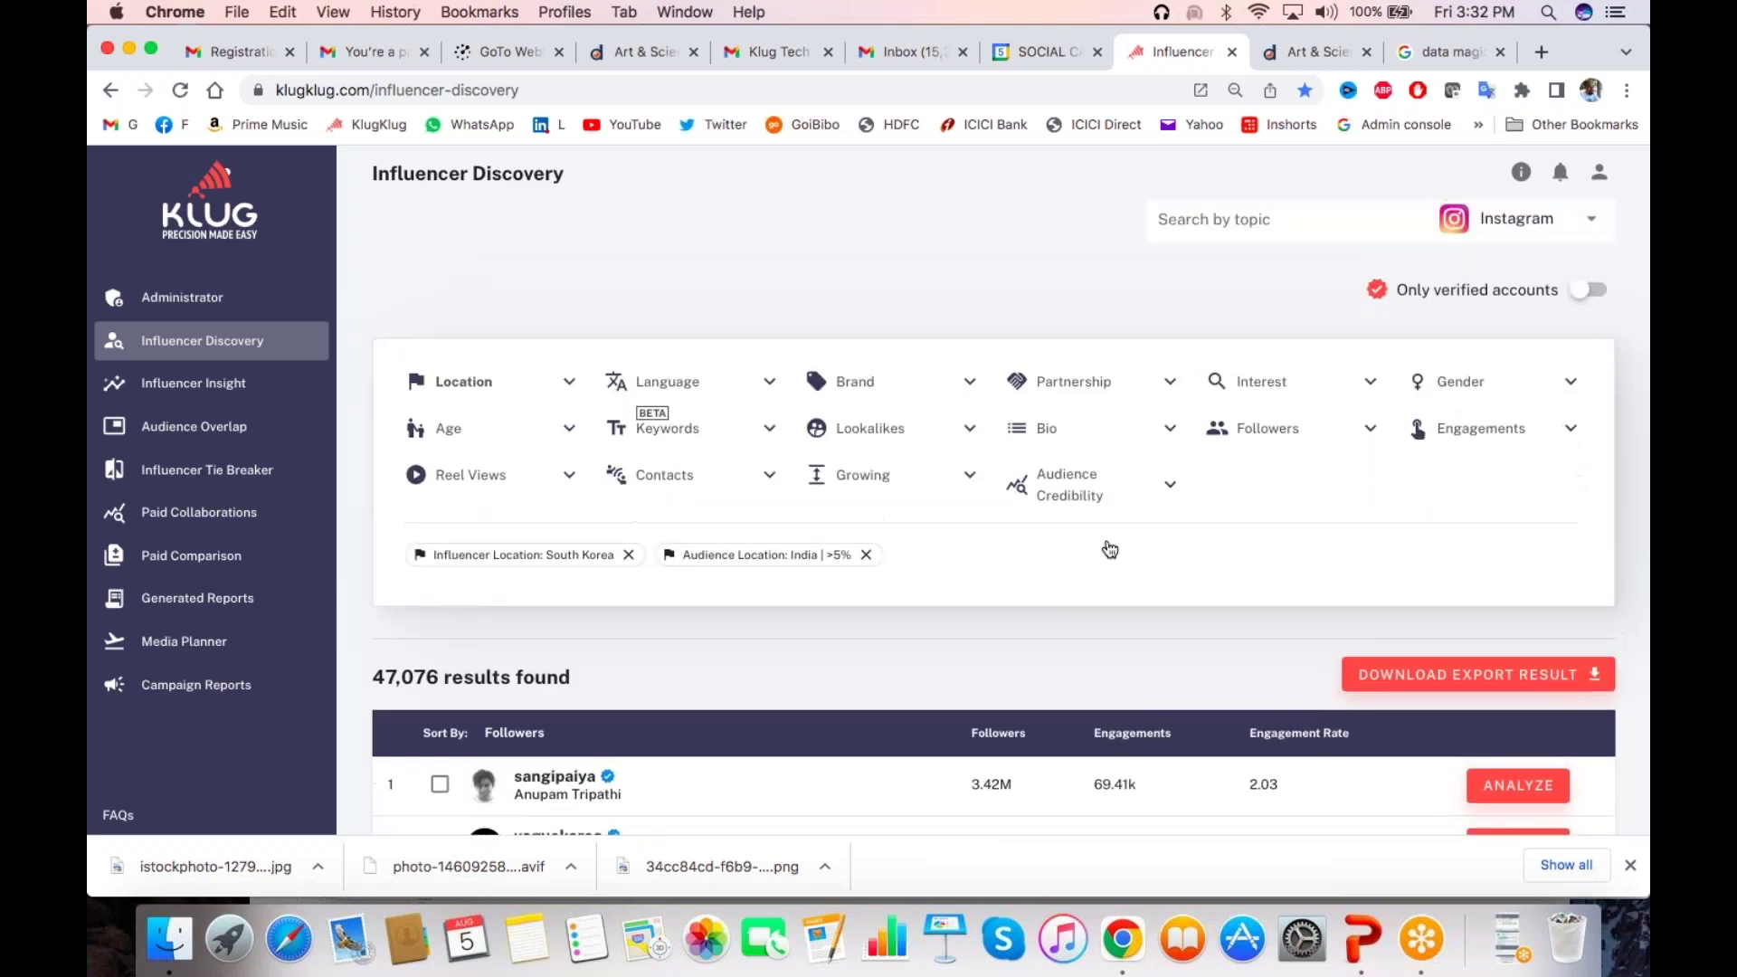
# Set the influencer gender to Male or Female
pyautogui.click(1538, 389)
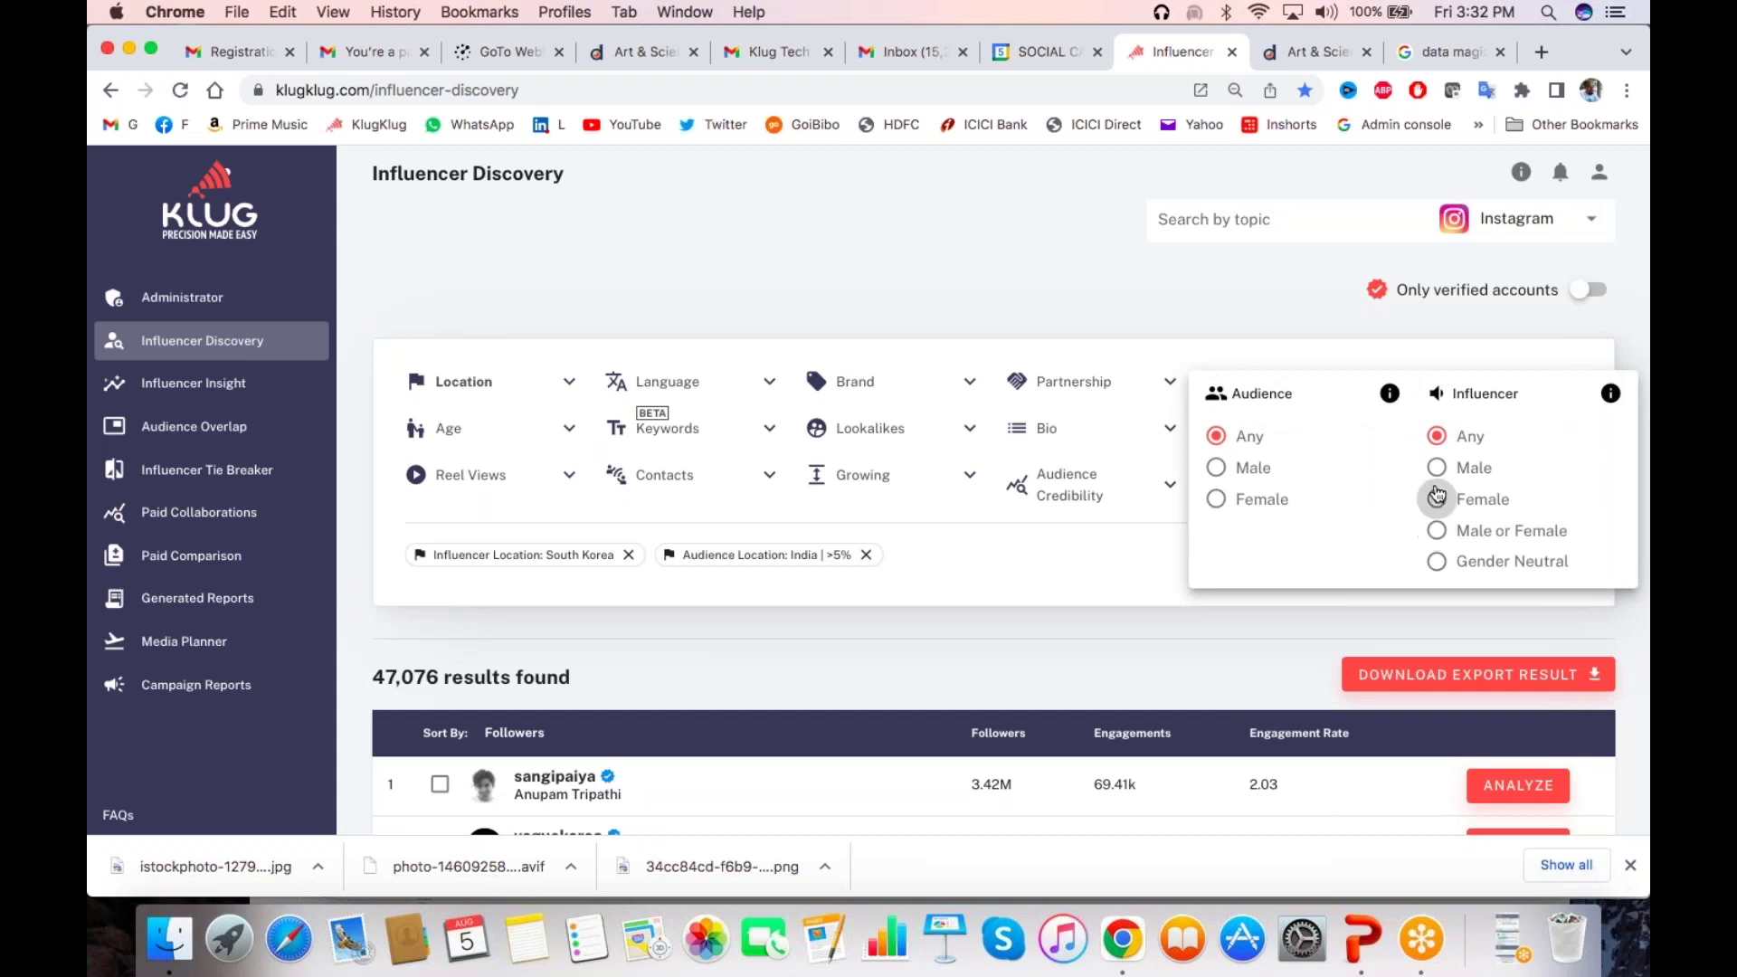
pyautogui.click(1437, 531)
pyautogui.click(1135, 626)
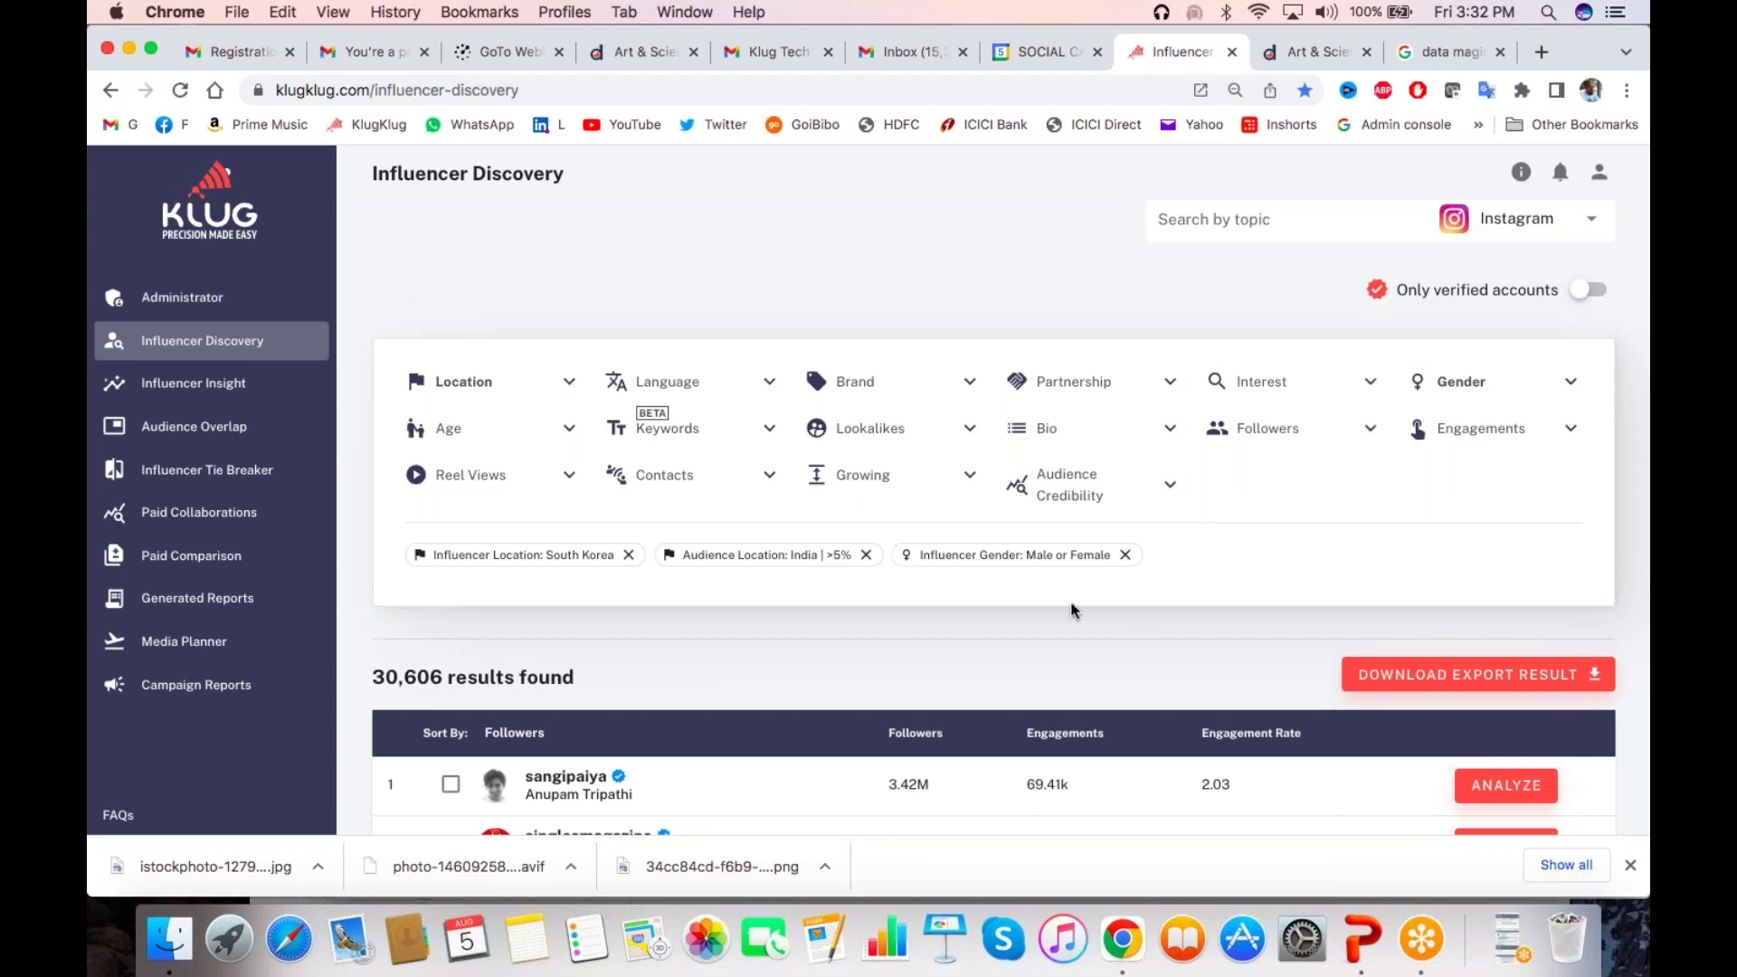
# Raise the percentage of the audience location India to > 25%
pyautogui.click(512, 389)
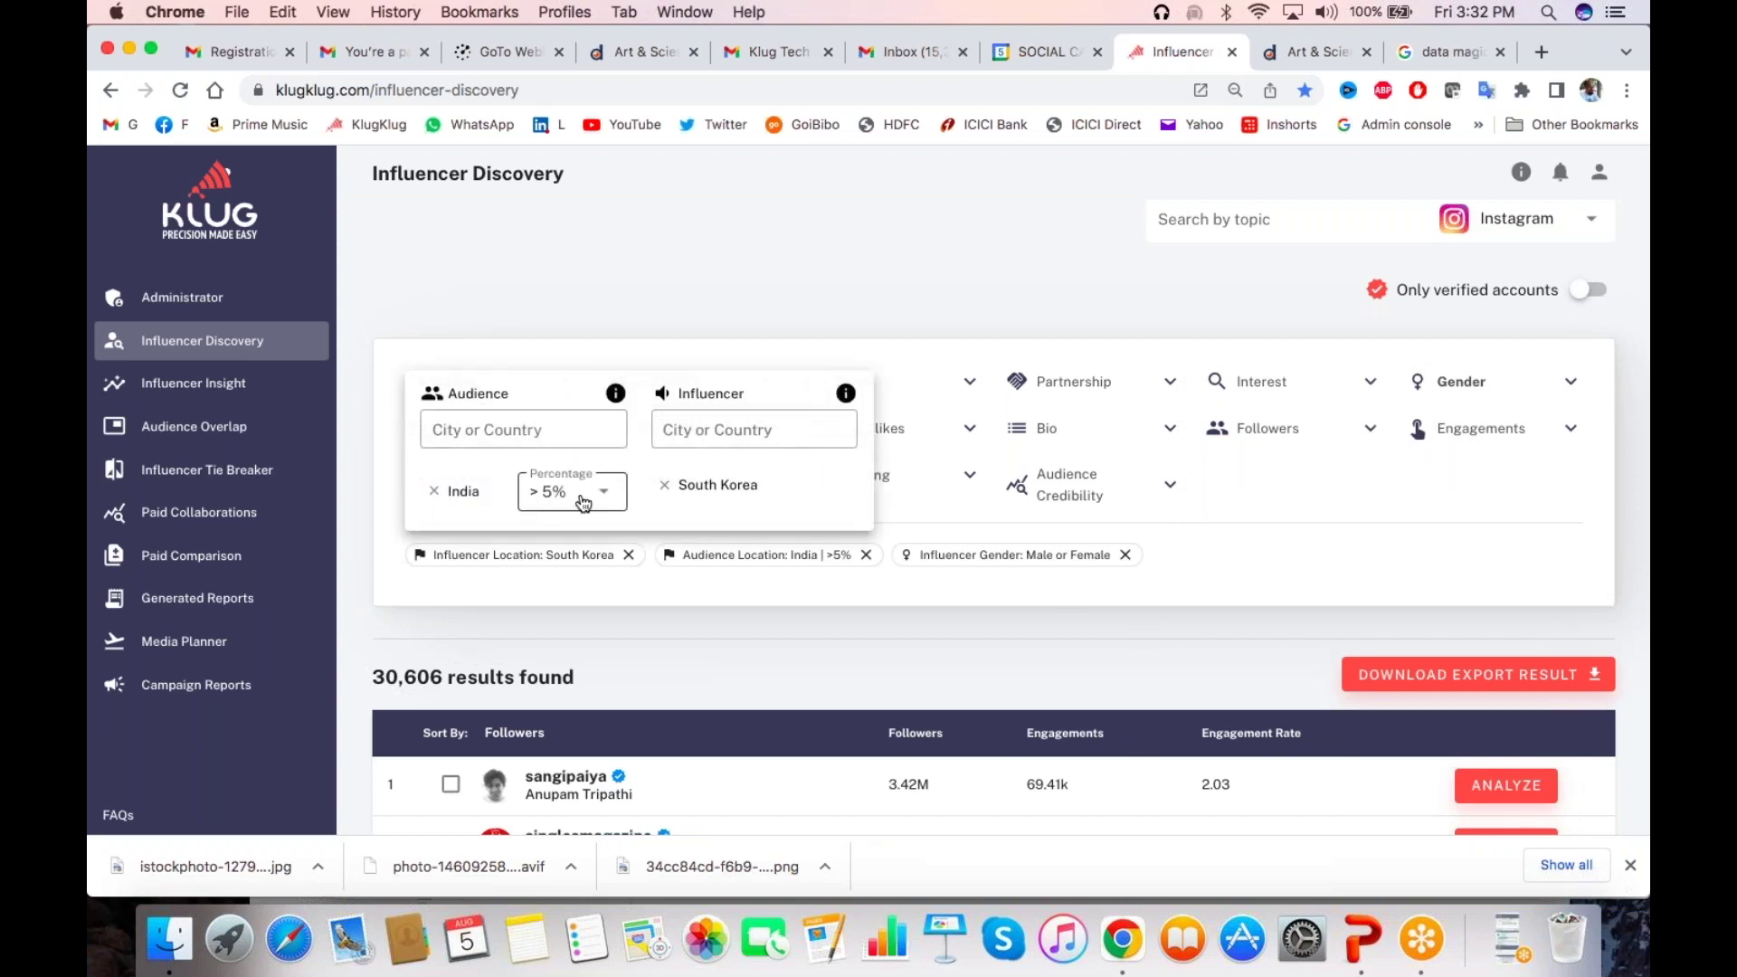
pyautogui.click(574, 493)
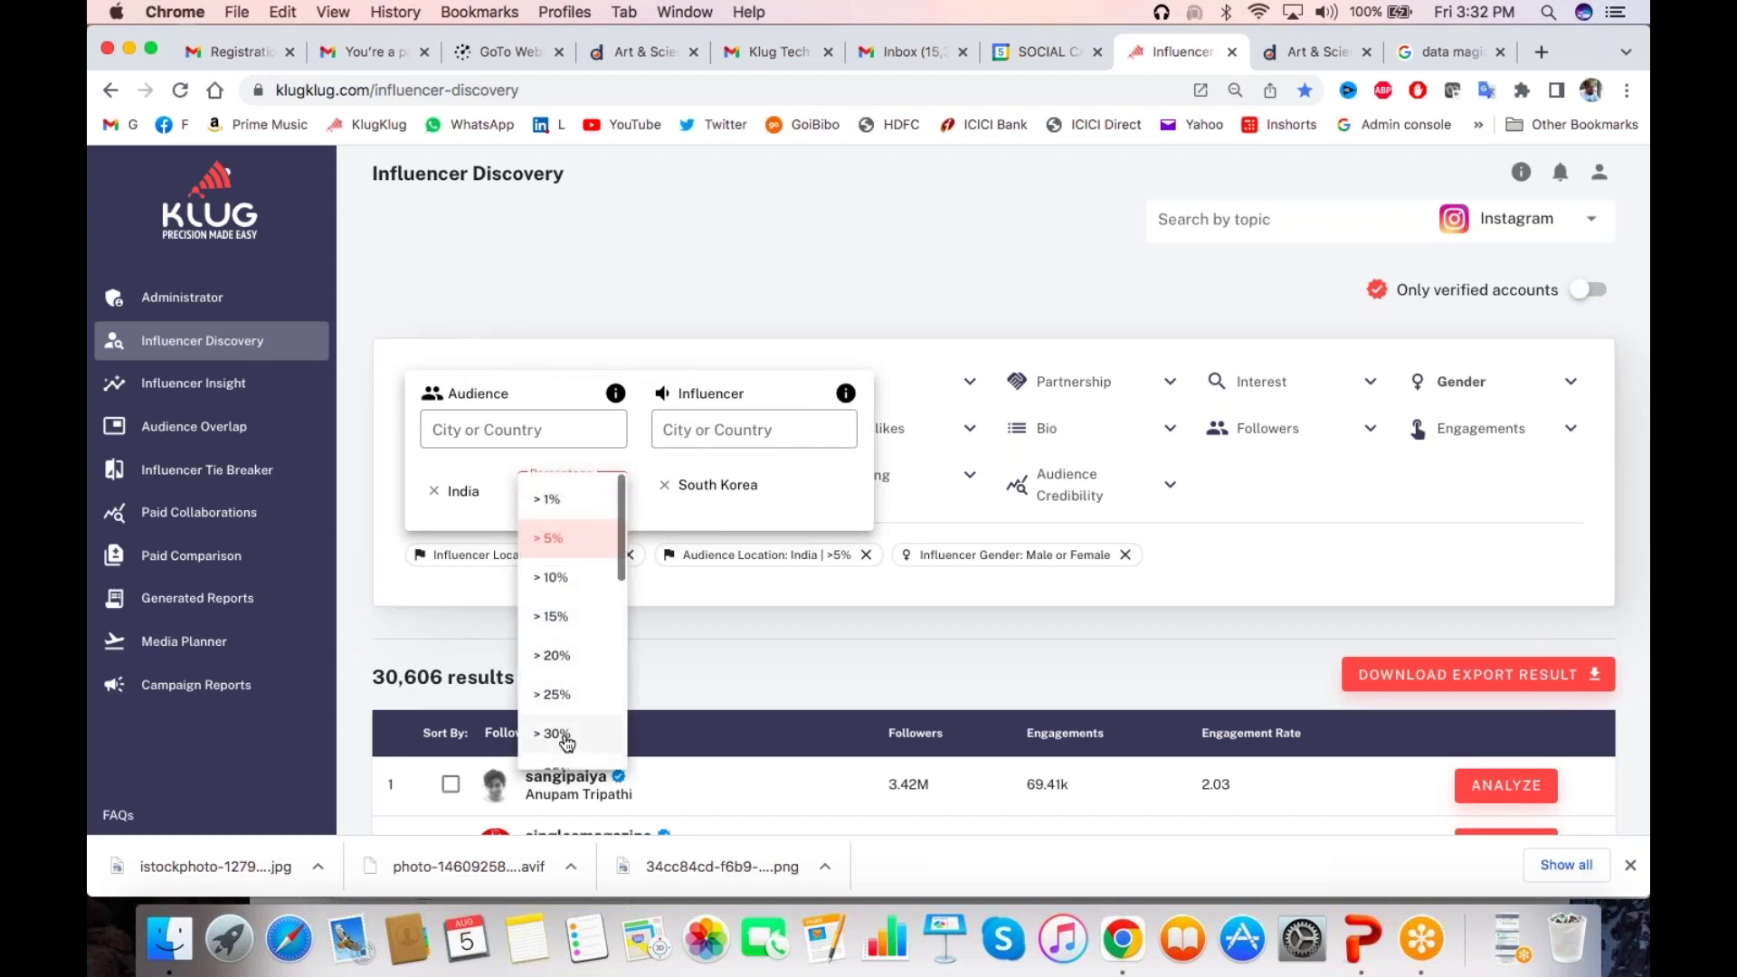
pyautogui.scroll(-2, 566, 737)
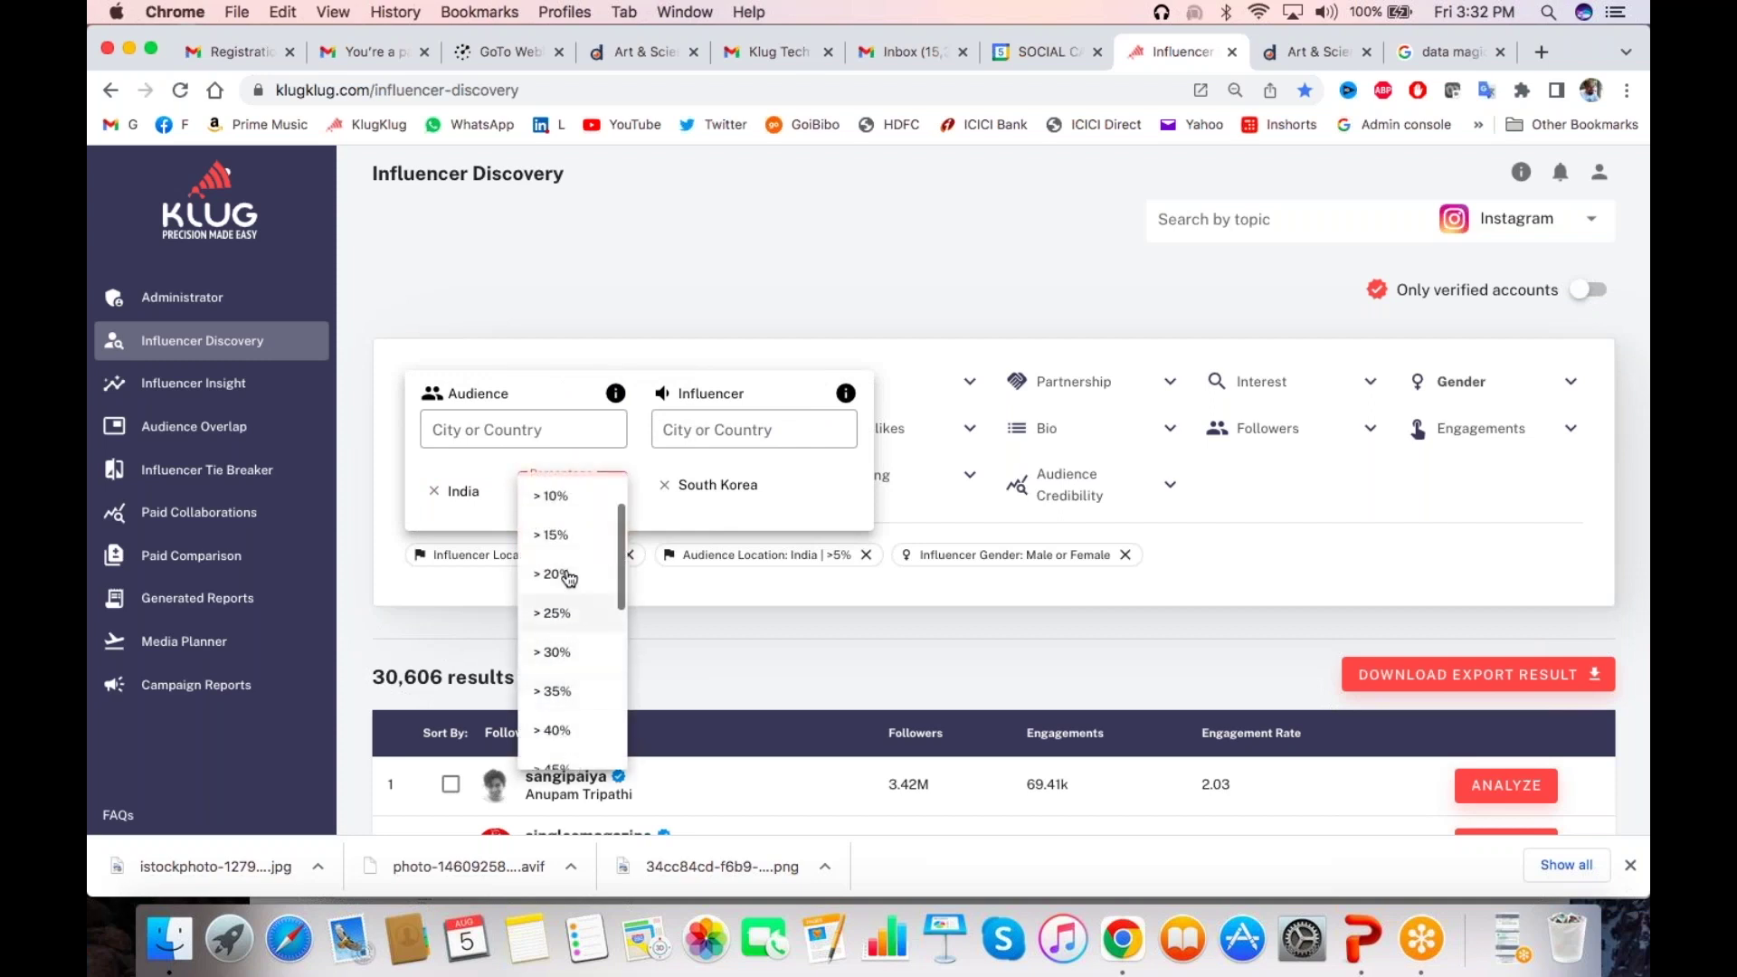
pyautogui.click(565, 613)
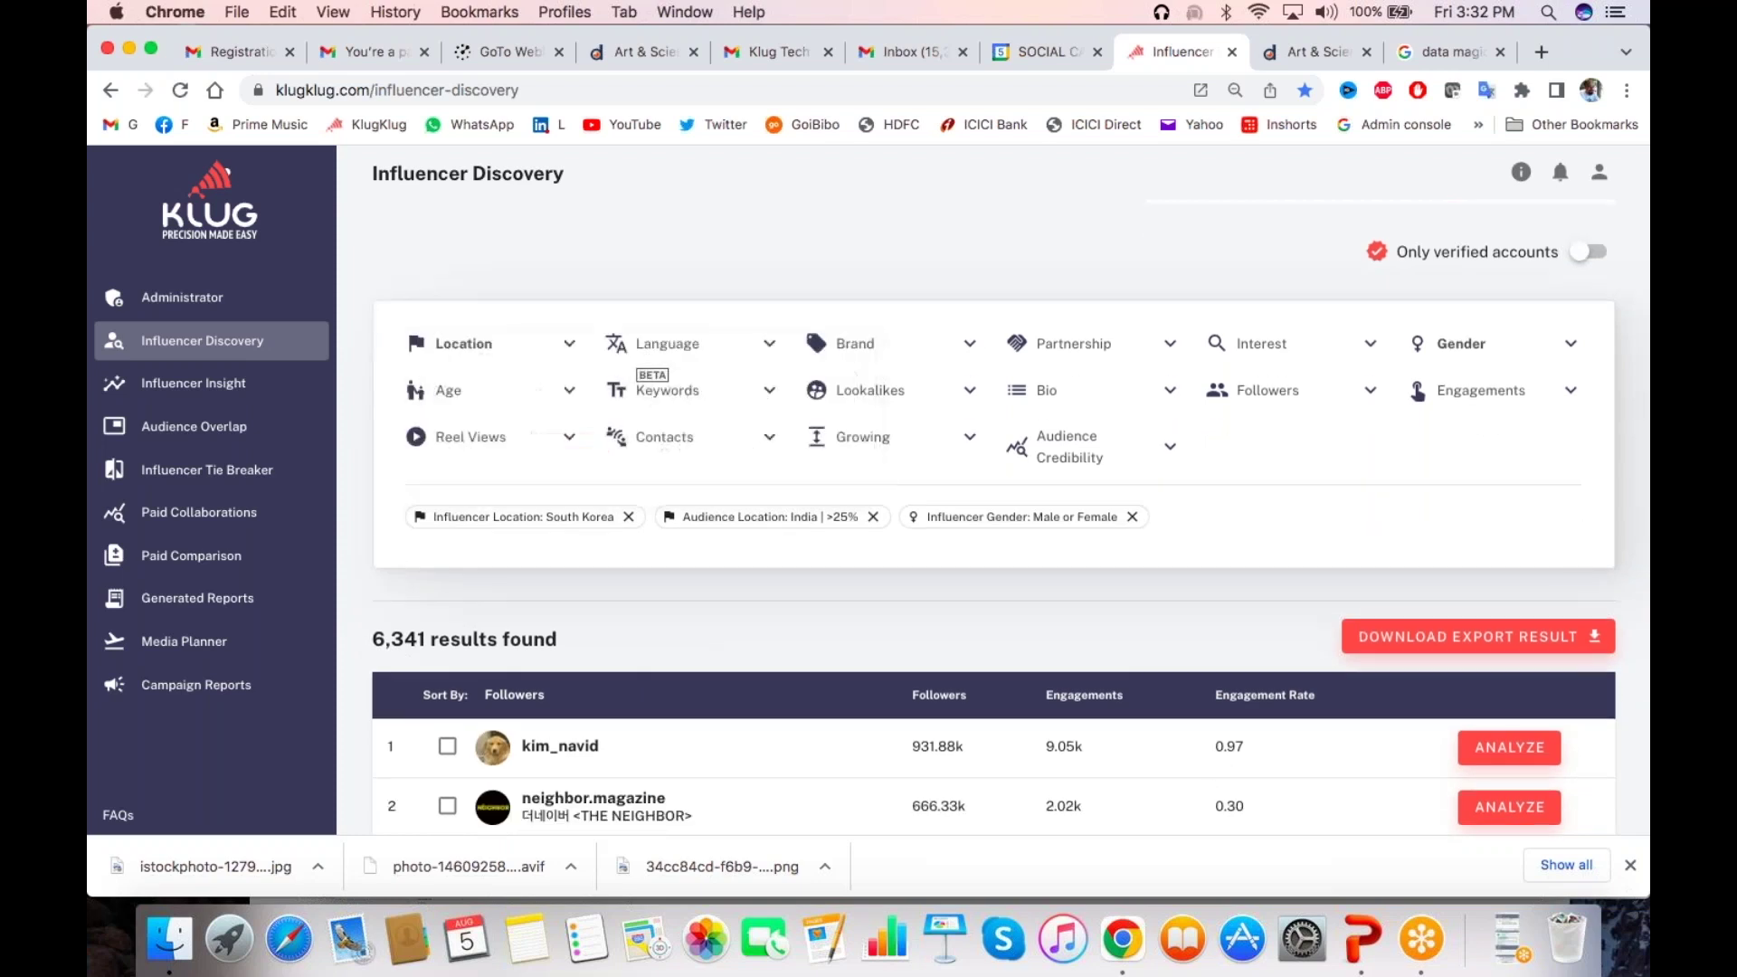
# Remove the audience location, gender and South Korea filters, and set the influencer location to India
pyautogui.click(873, 517)
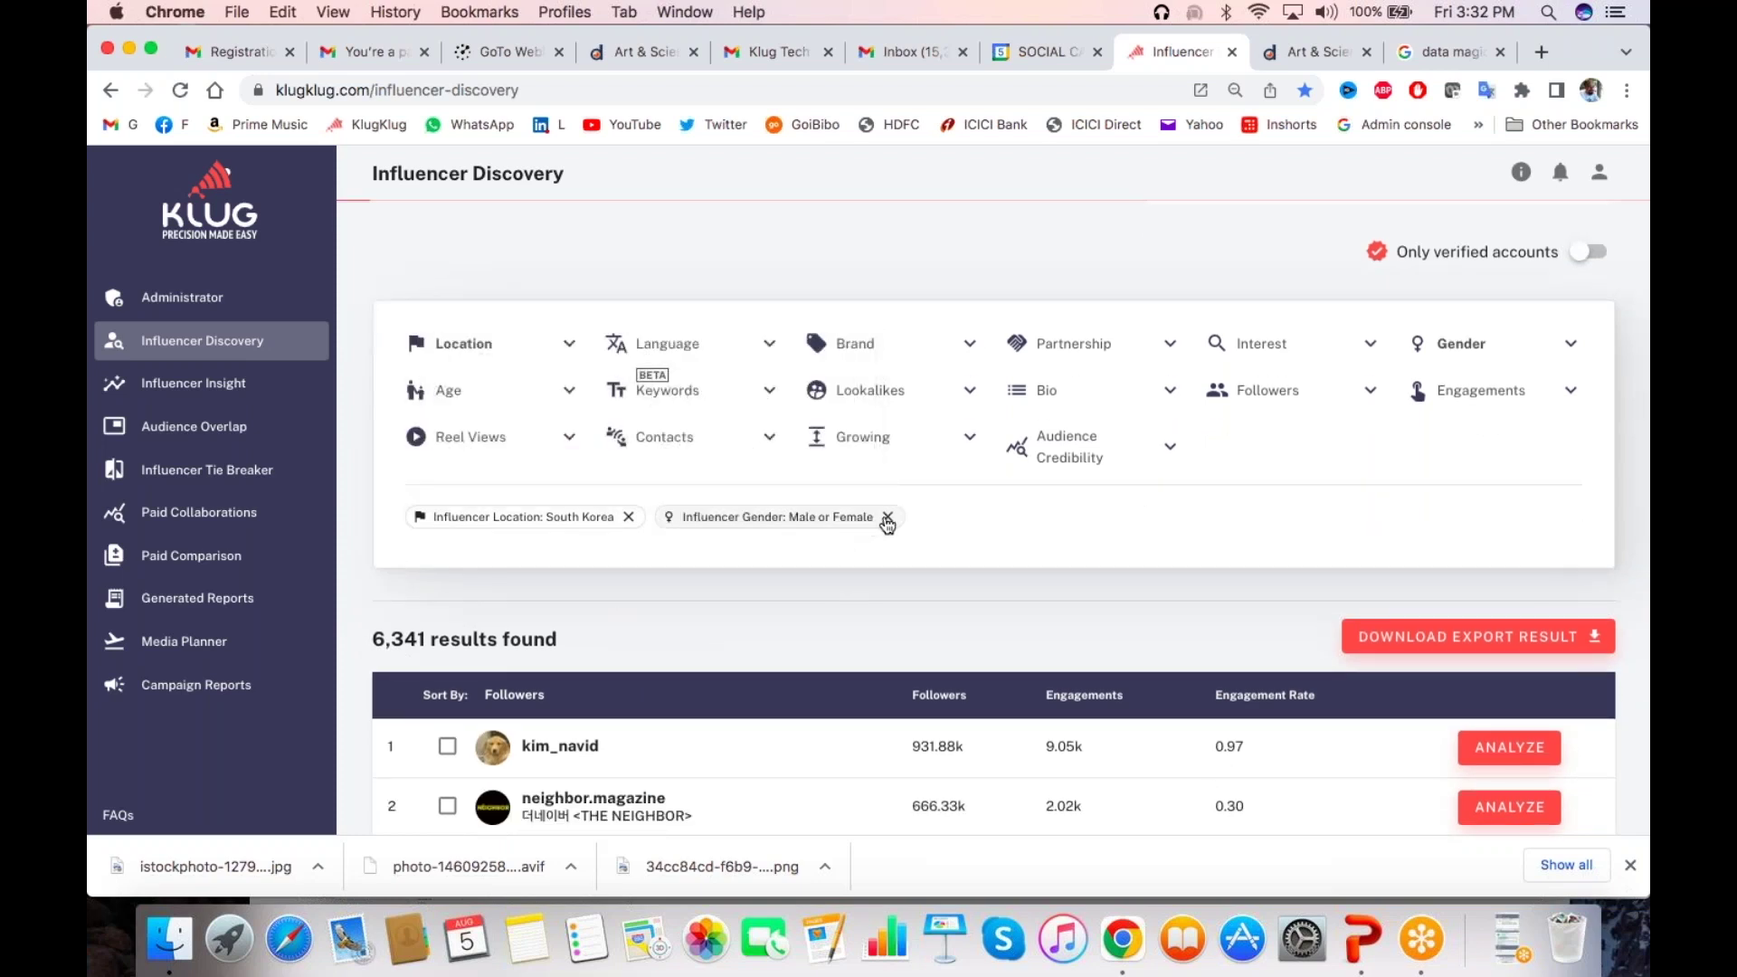
pyautogui.click(887, 519)
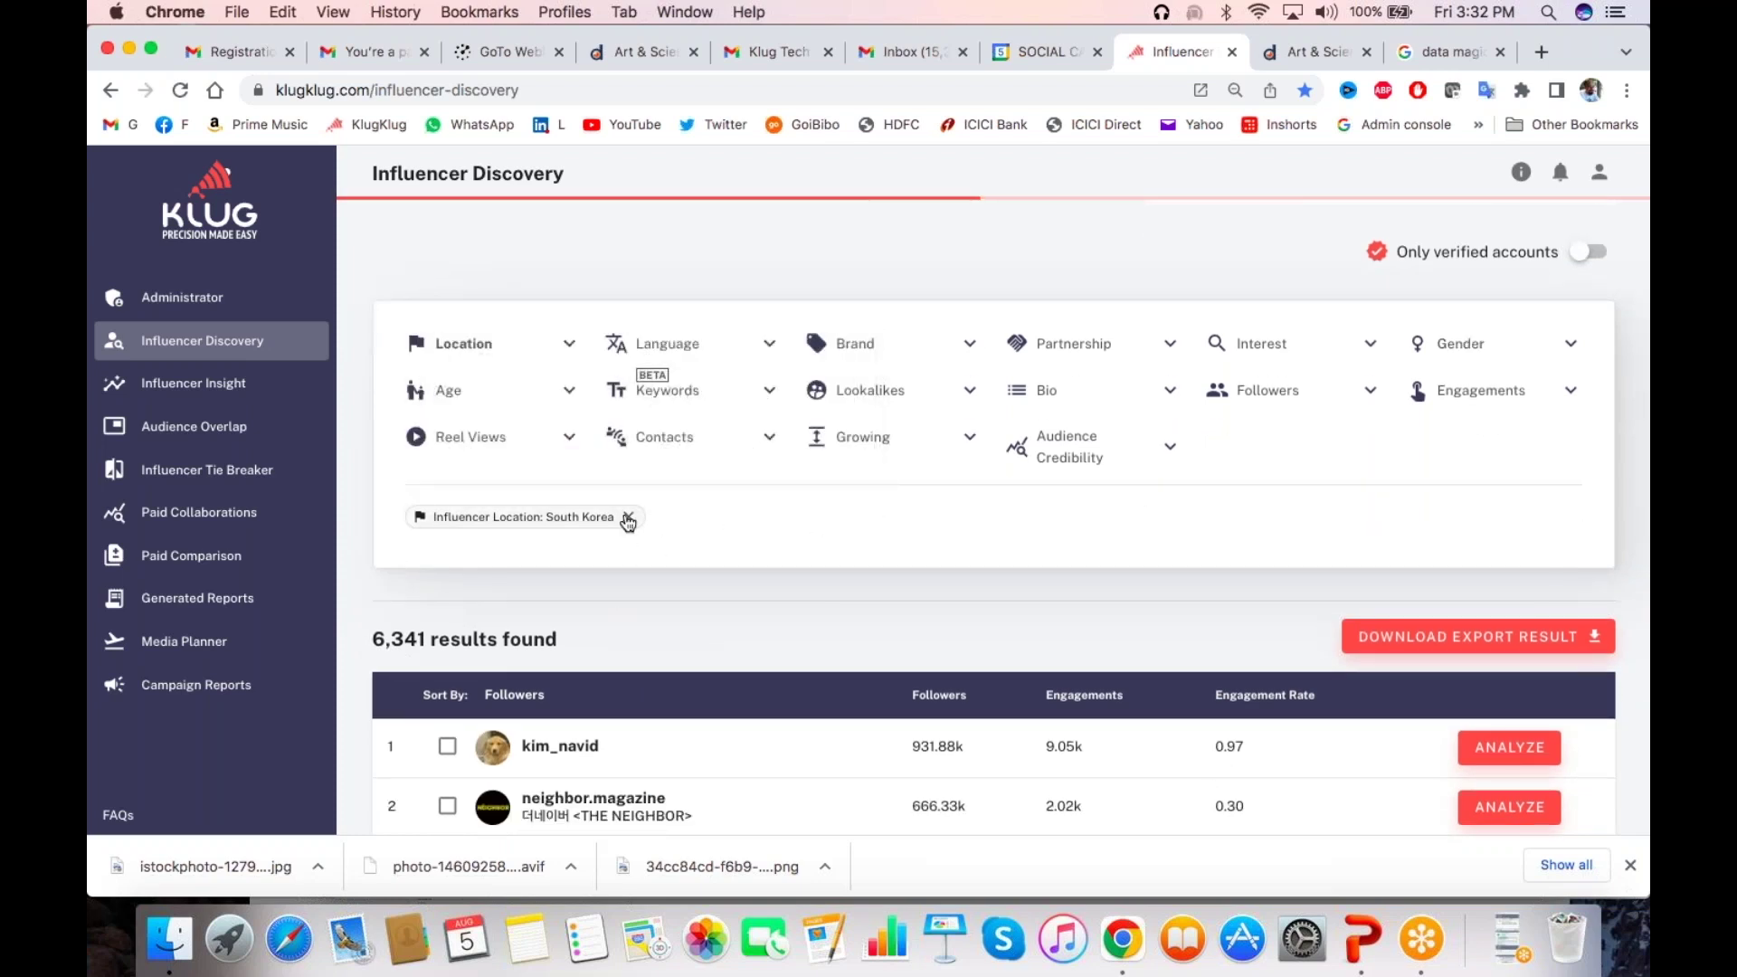
pyautogui.click(628, 519)
pyautogui.click(496, 343)
pyautogui.click(748, 392)
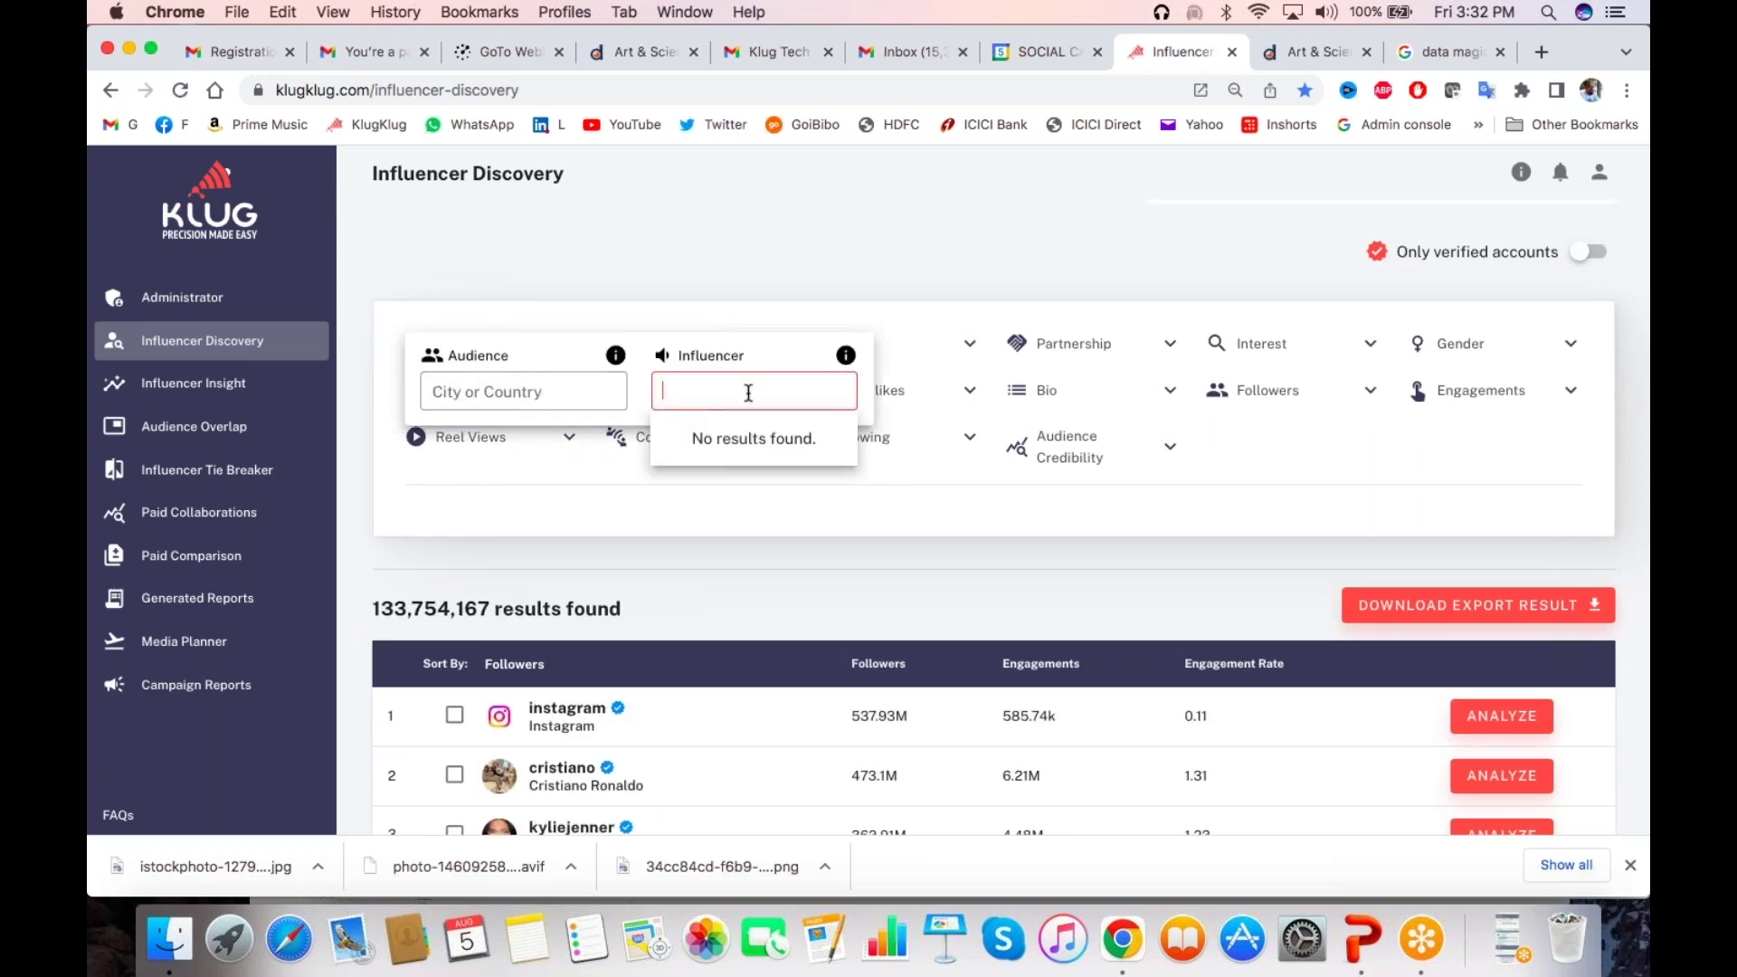
pyautogui.write('india')
pyautogui.click(749, 437)
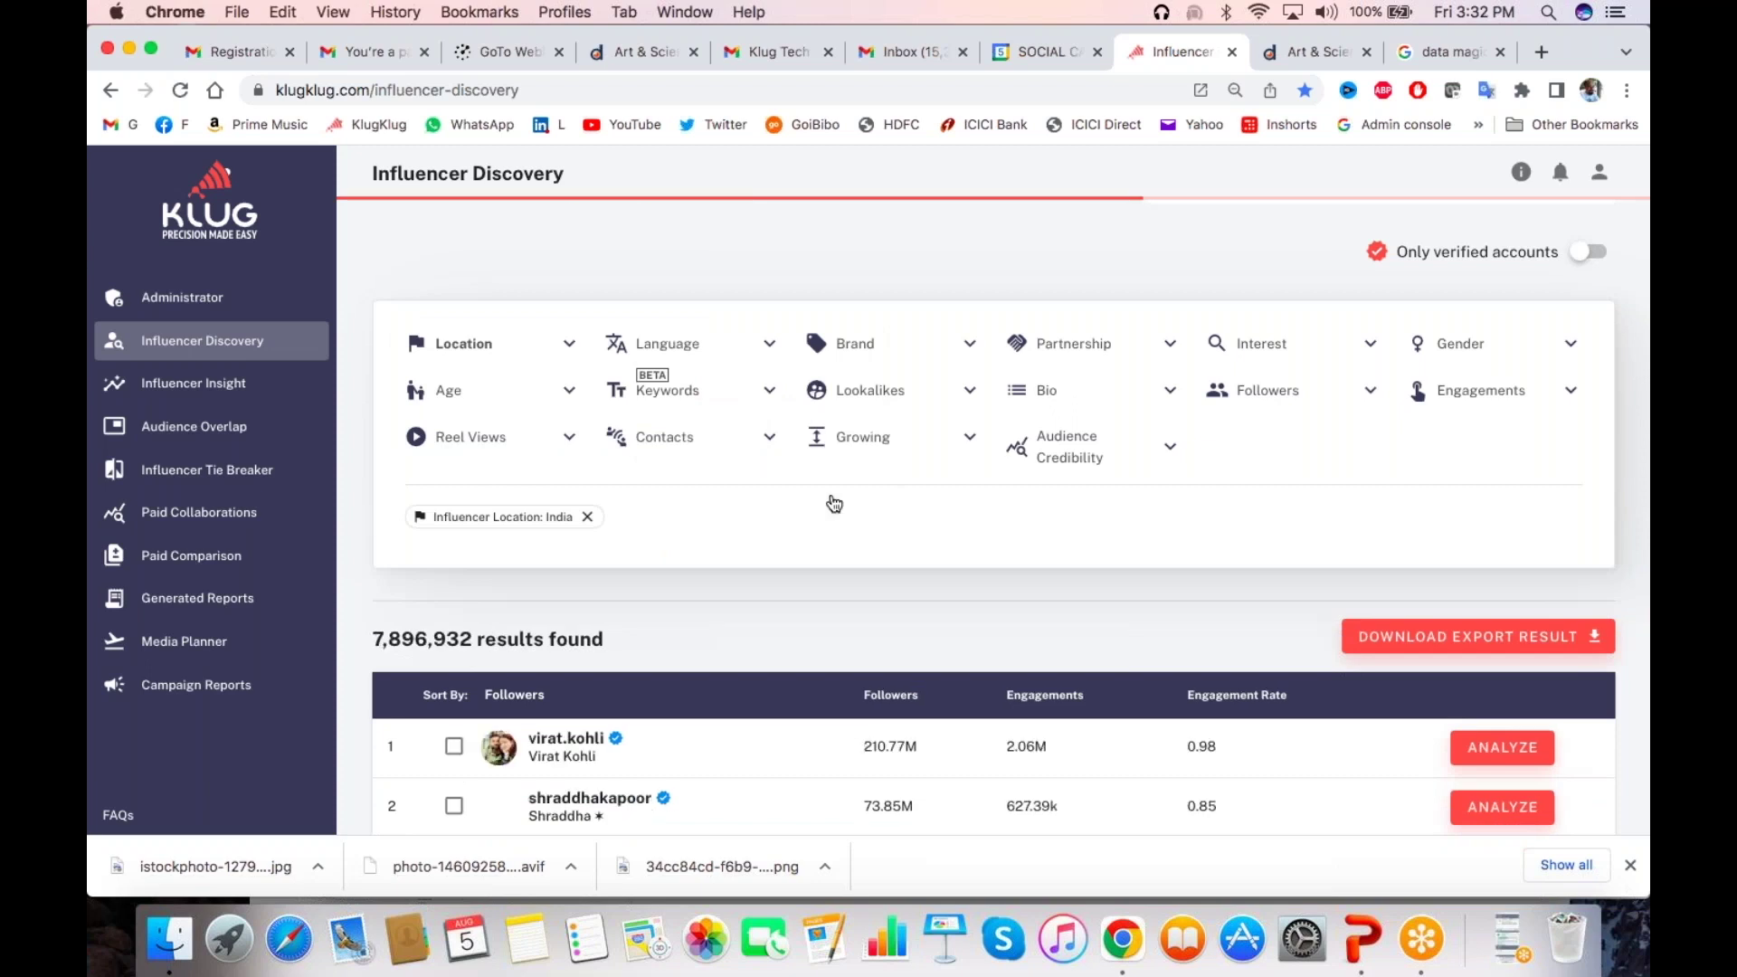
# Filter the influencers by followers growth of >150% over an interval of 3 months
pyautogui.click(863, 449)
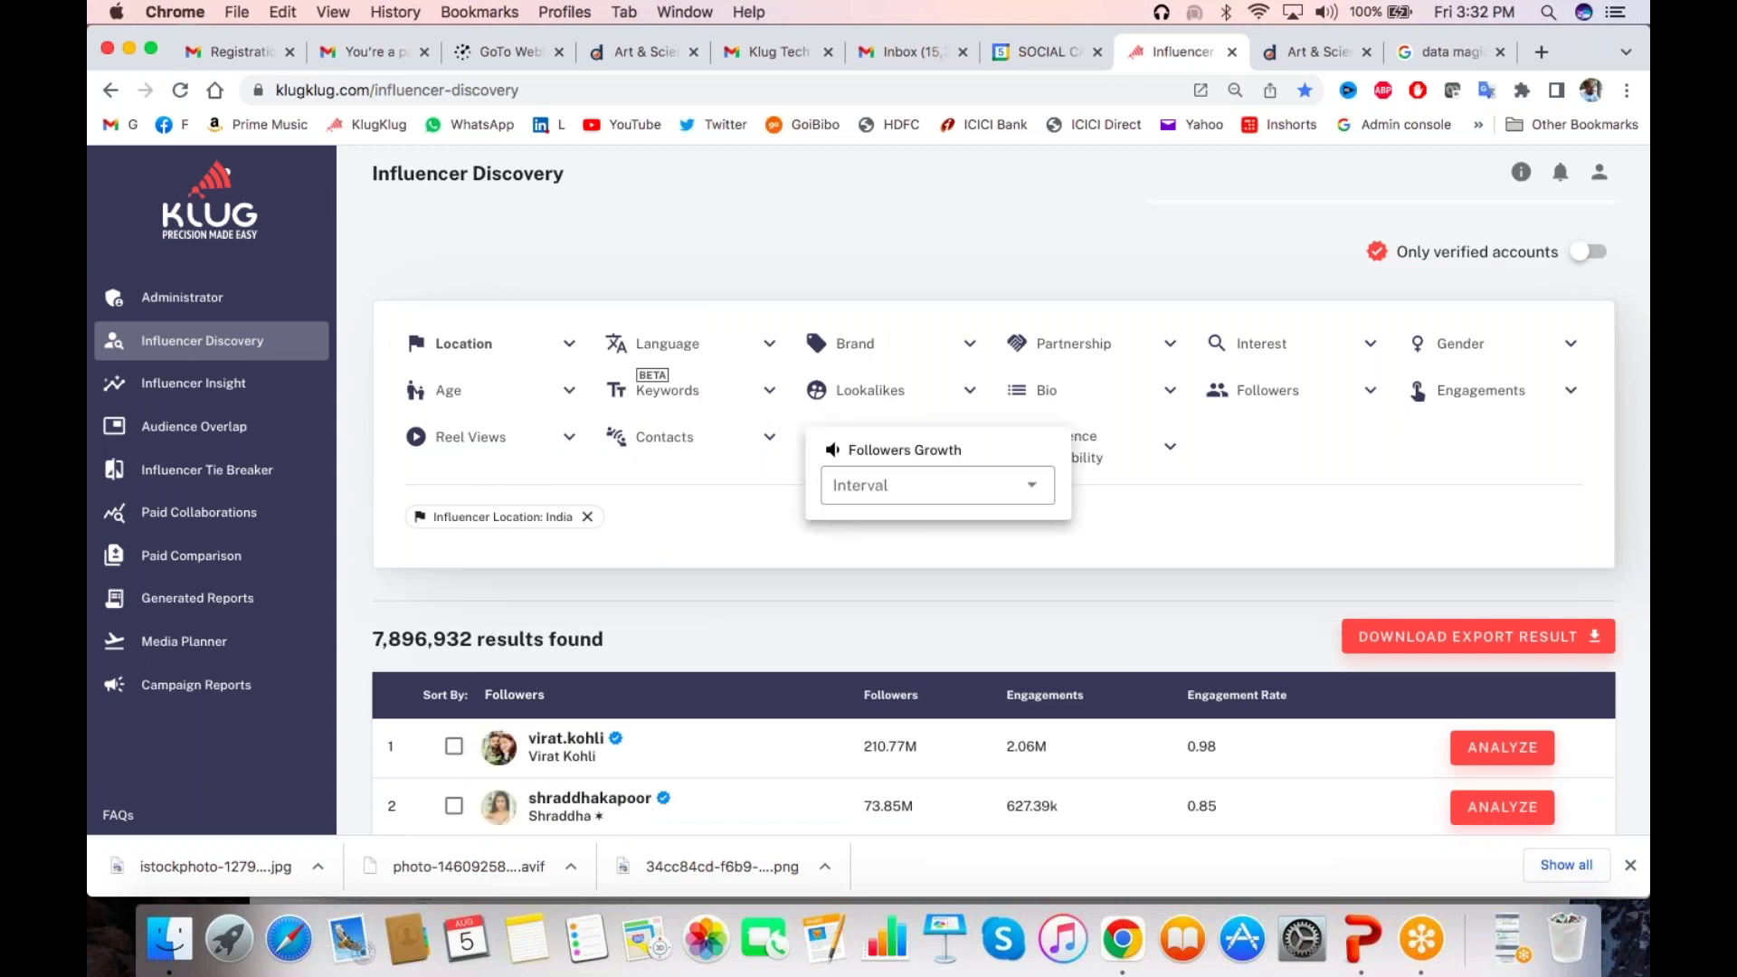
pyautogui.click(888, 488)
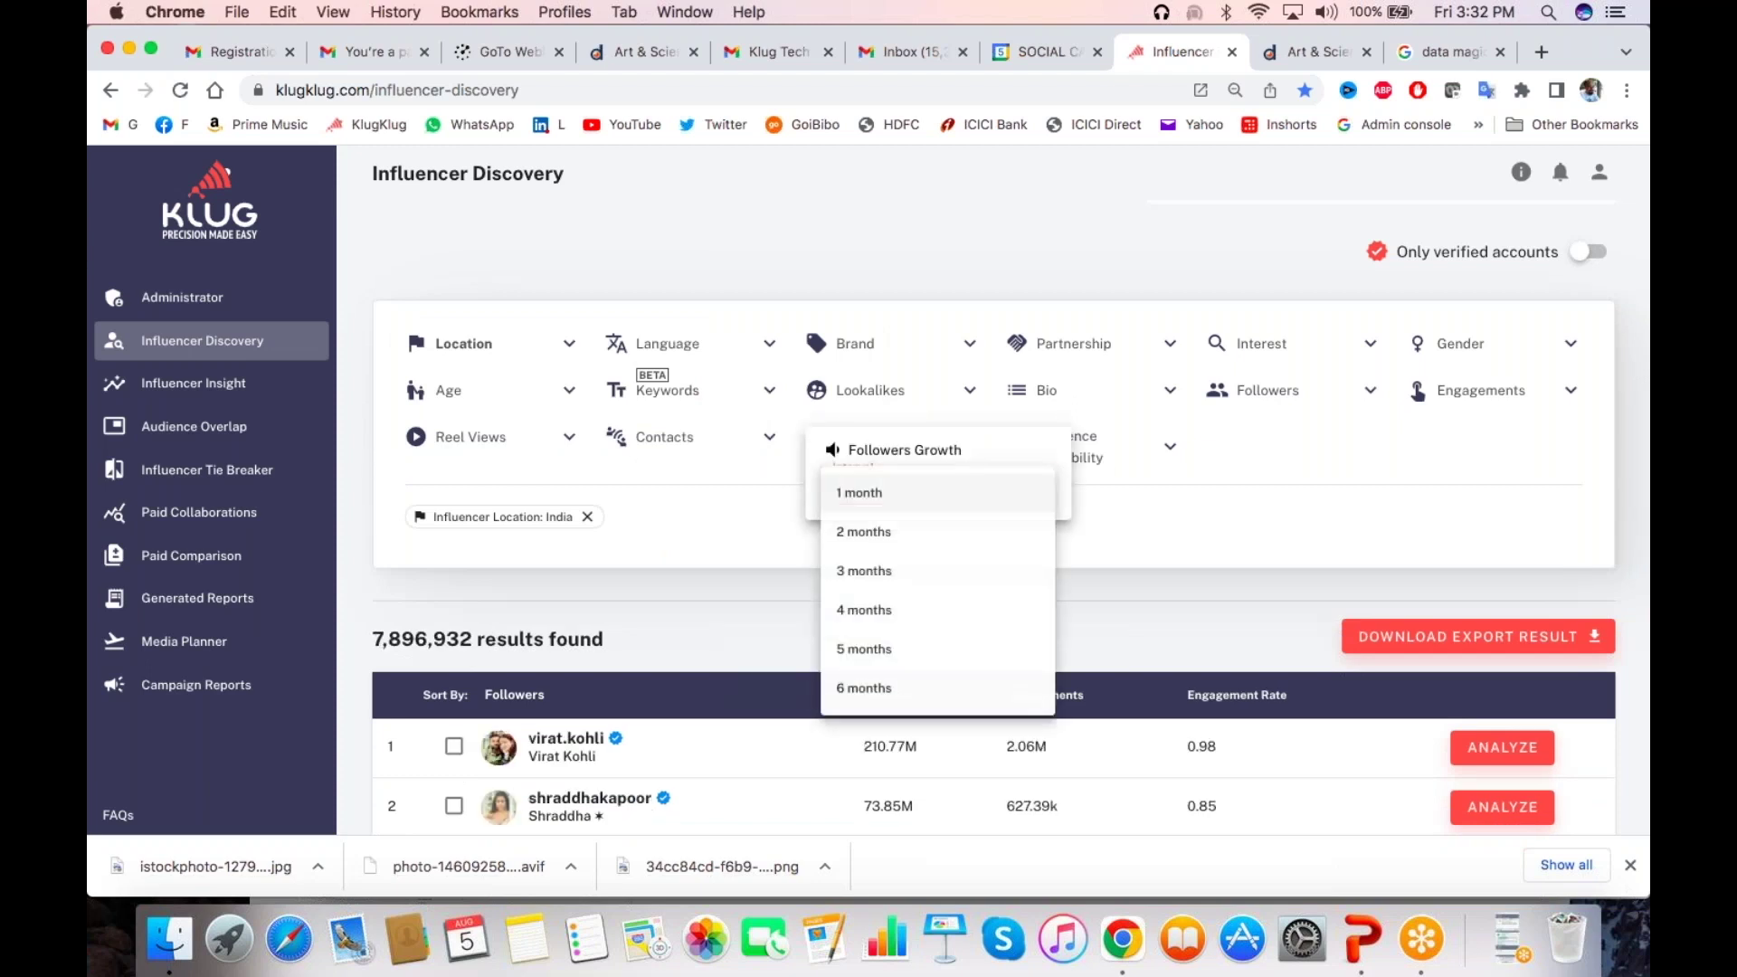
pyautogui.click(885, 571)
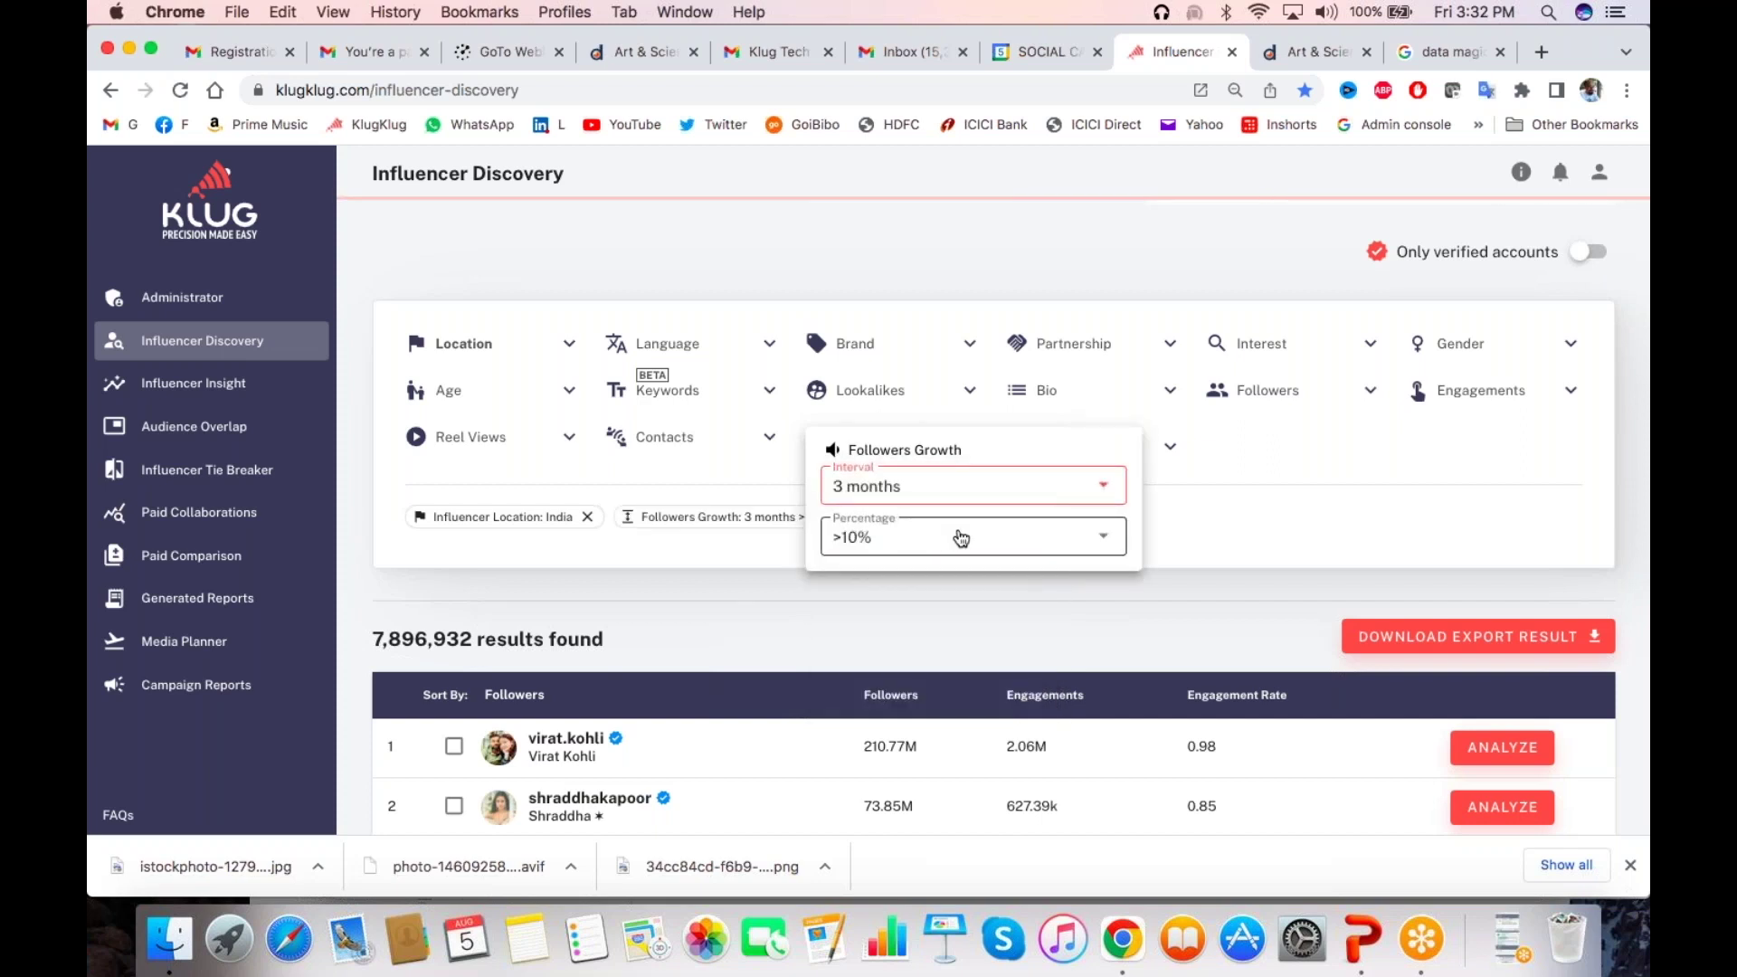
pyautogui.click(961, 537)
pyautogui.scroll(-5, 949, 692)
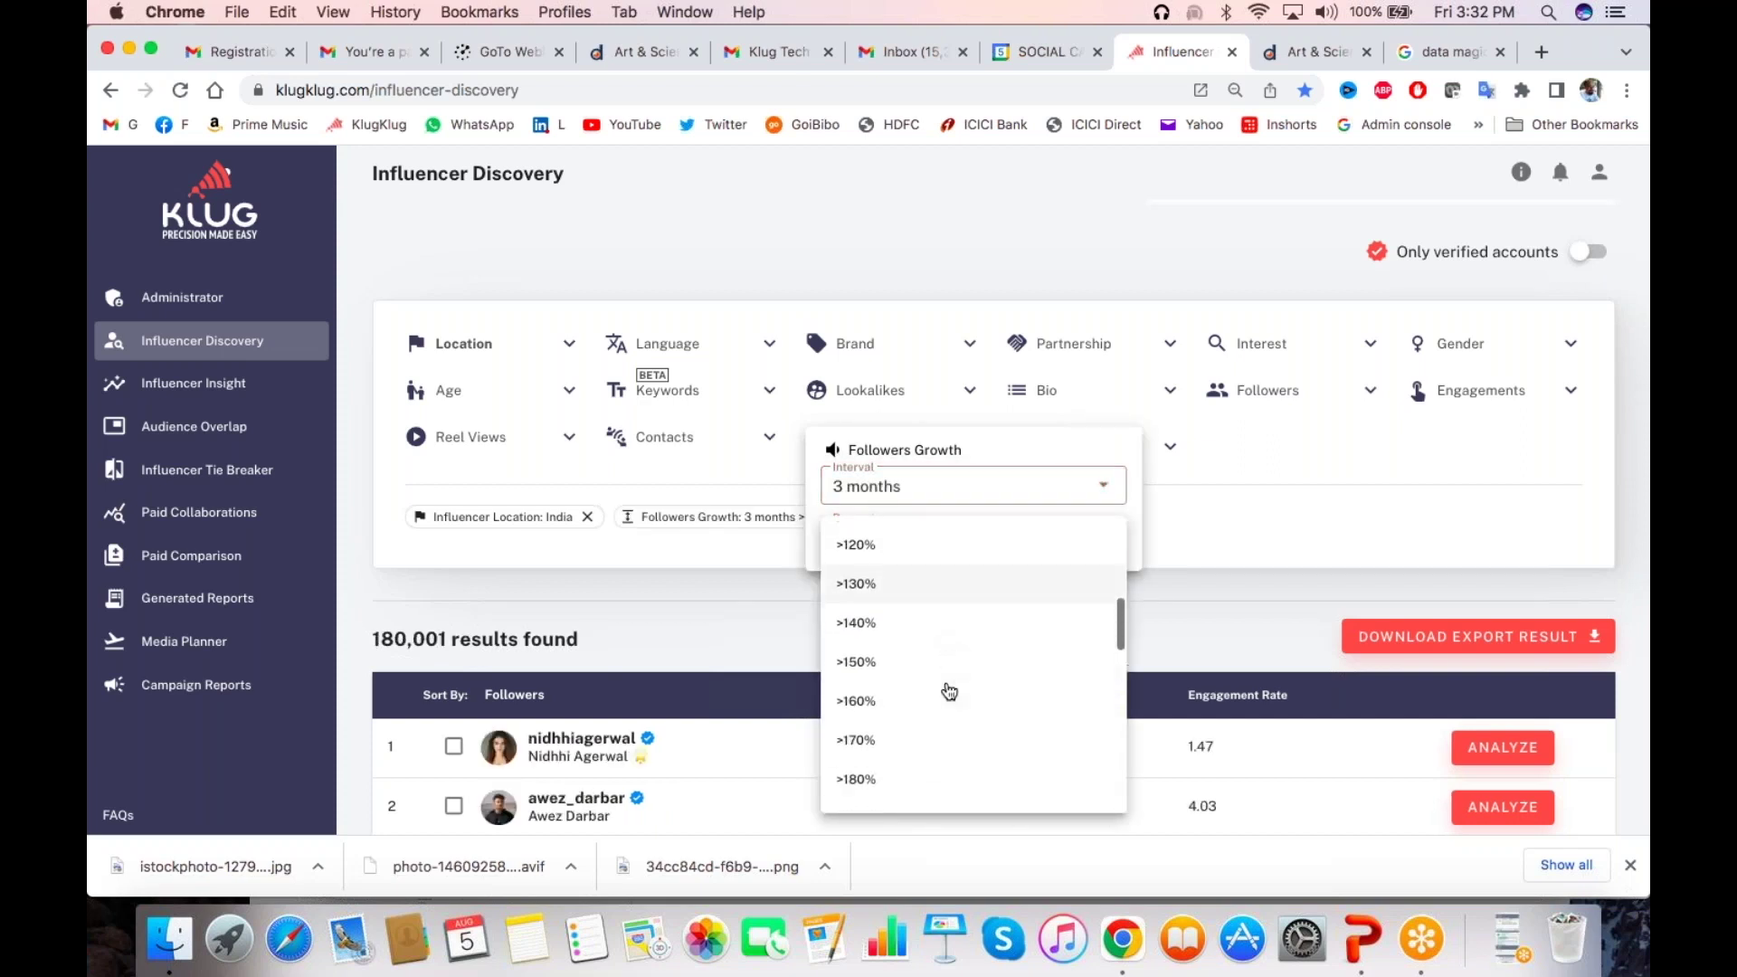
pyautogui.click(914, 632)
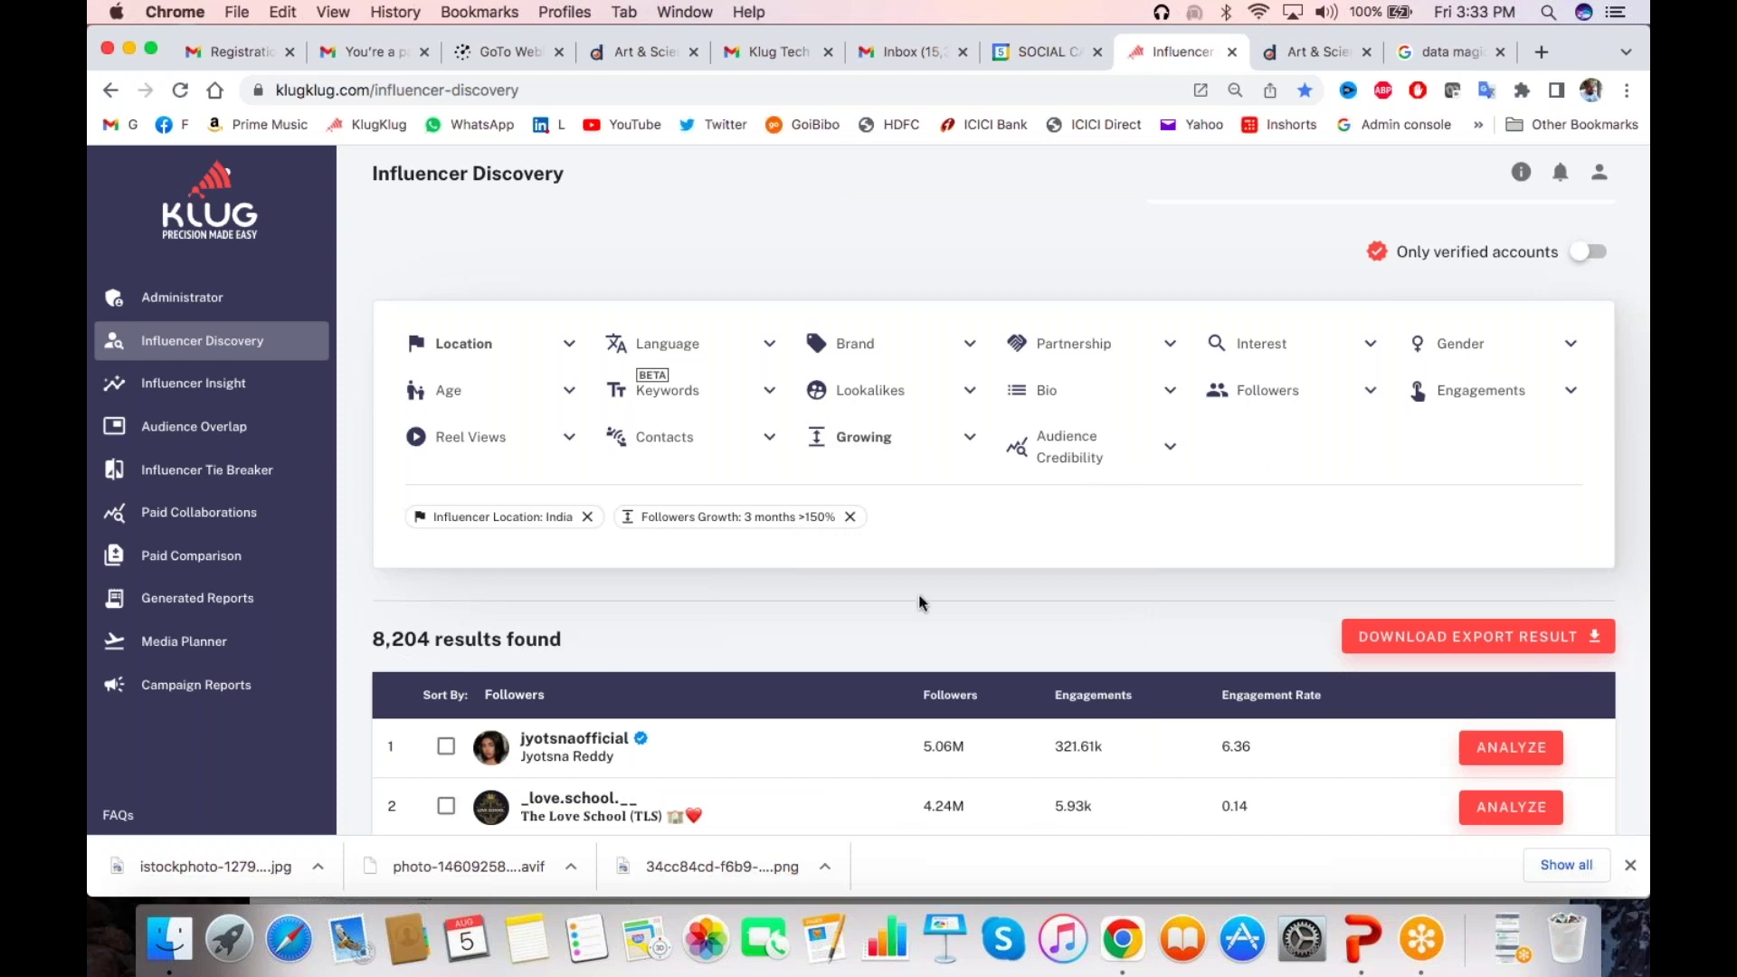
# Raise the 3-month followers growth percentage to >200%
pyautogui.click(928, 448)
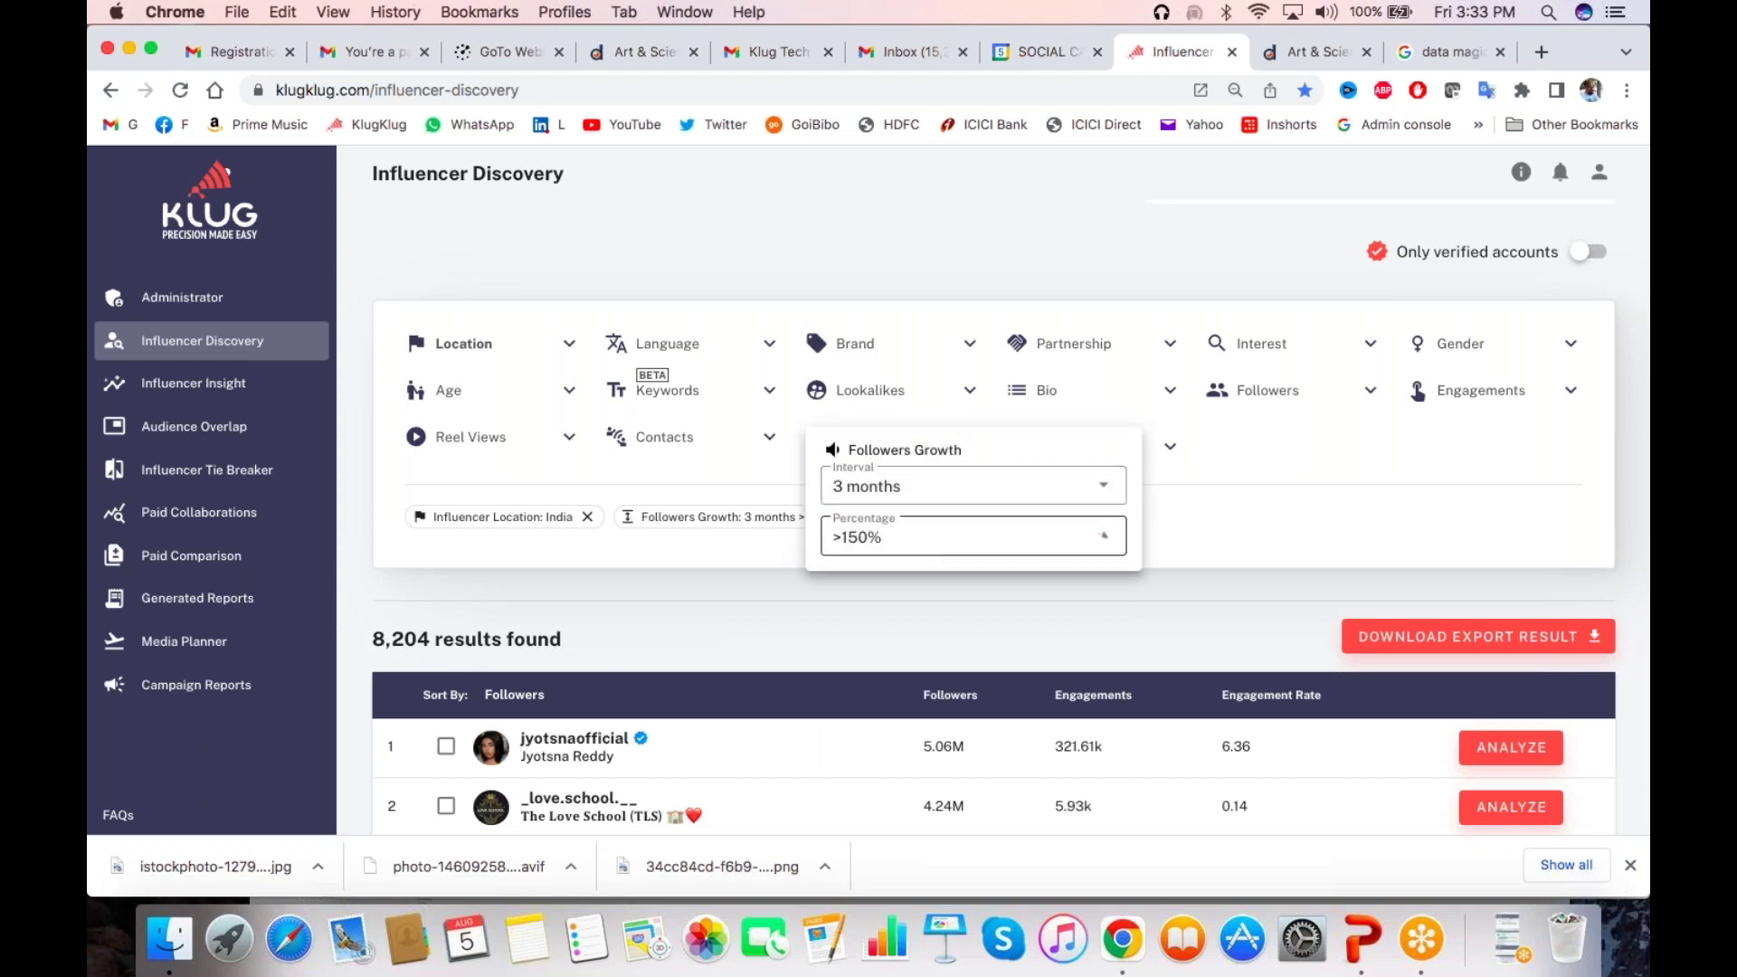
pyautogui.click(924, 538)
pyautogui.scroll(-2, 901, 714)
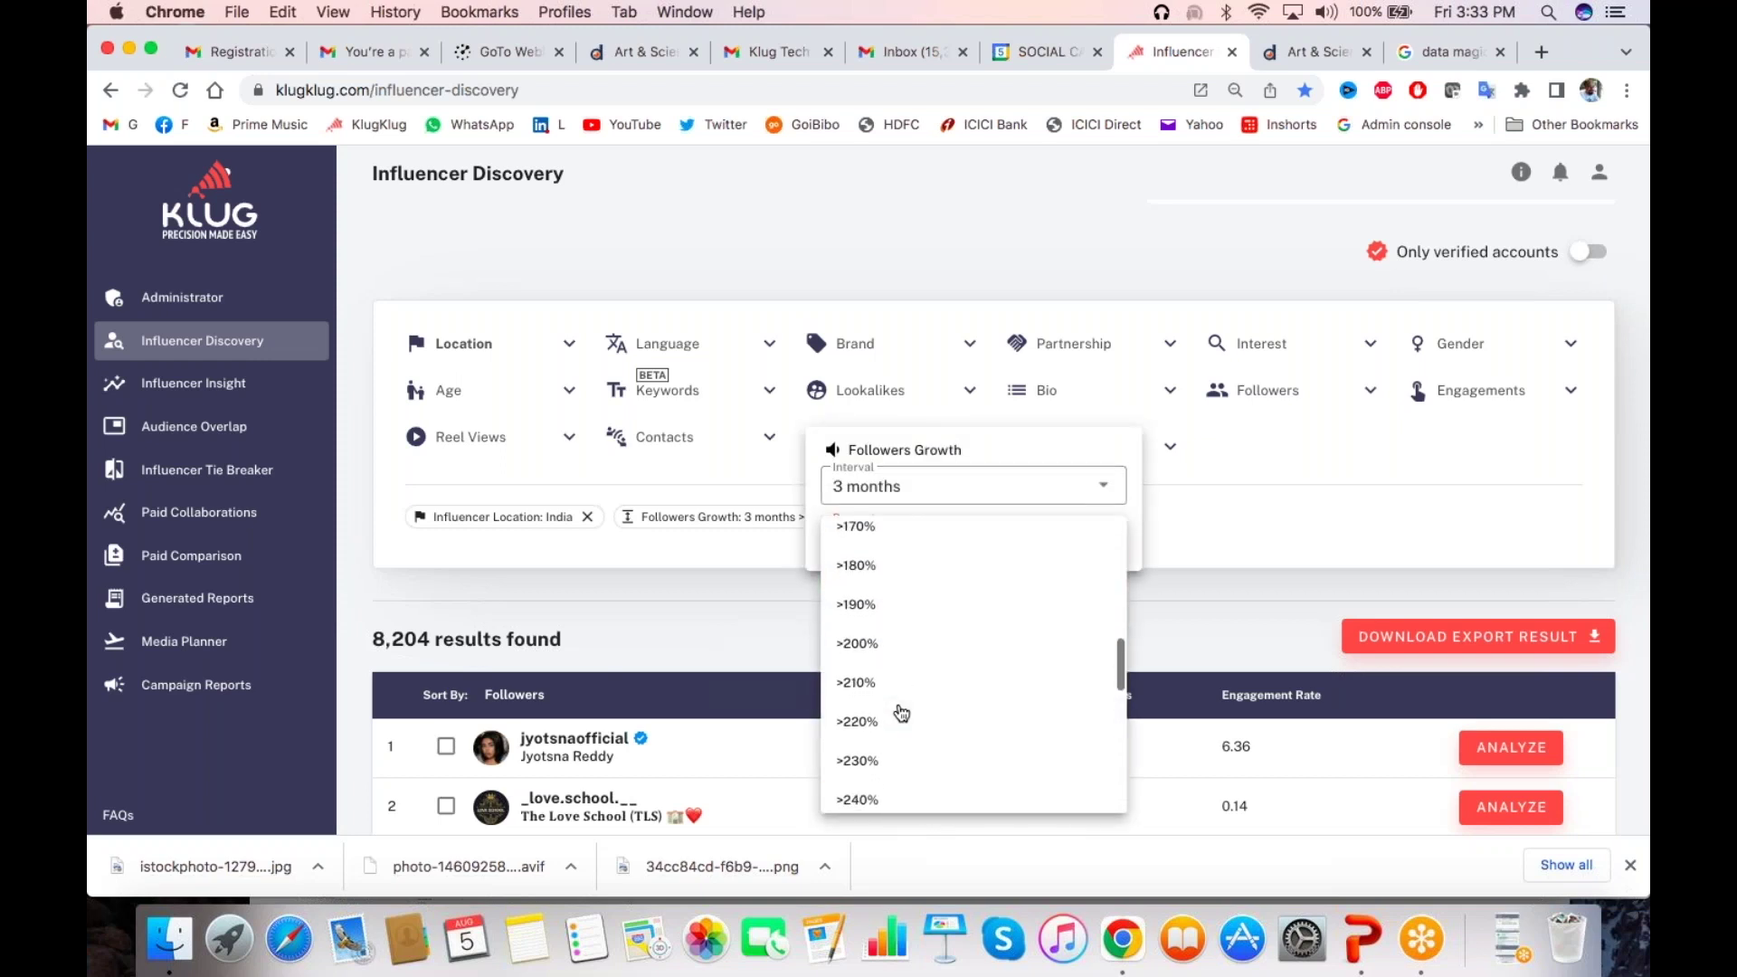
pyautogui.click(901, 653)
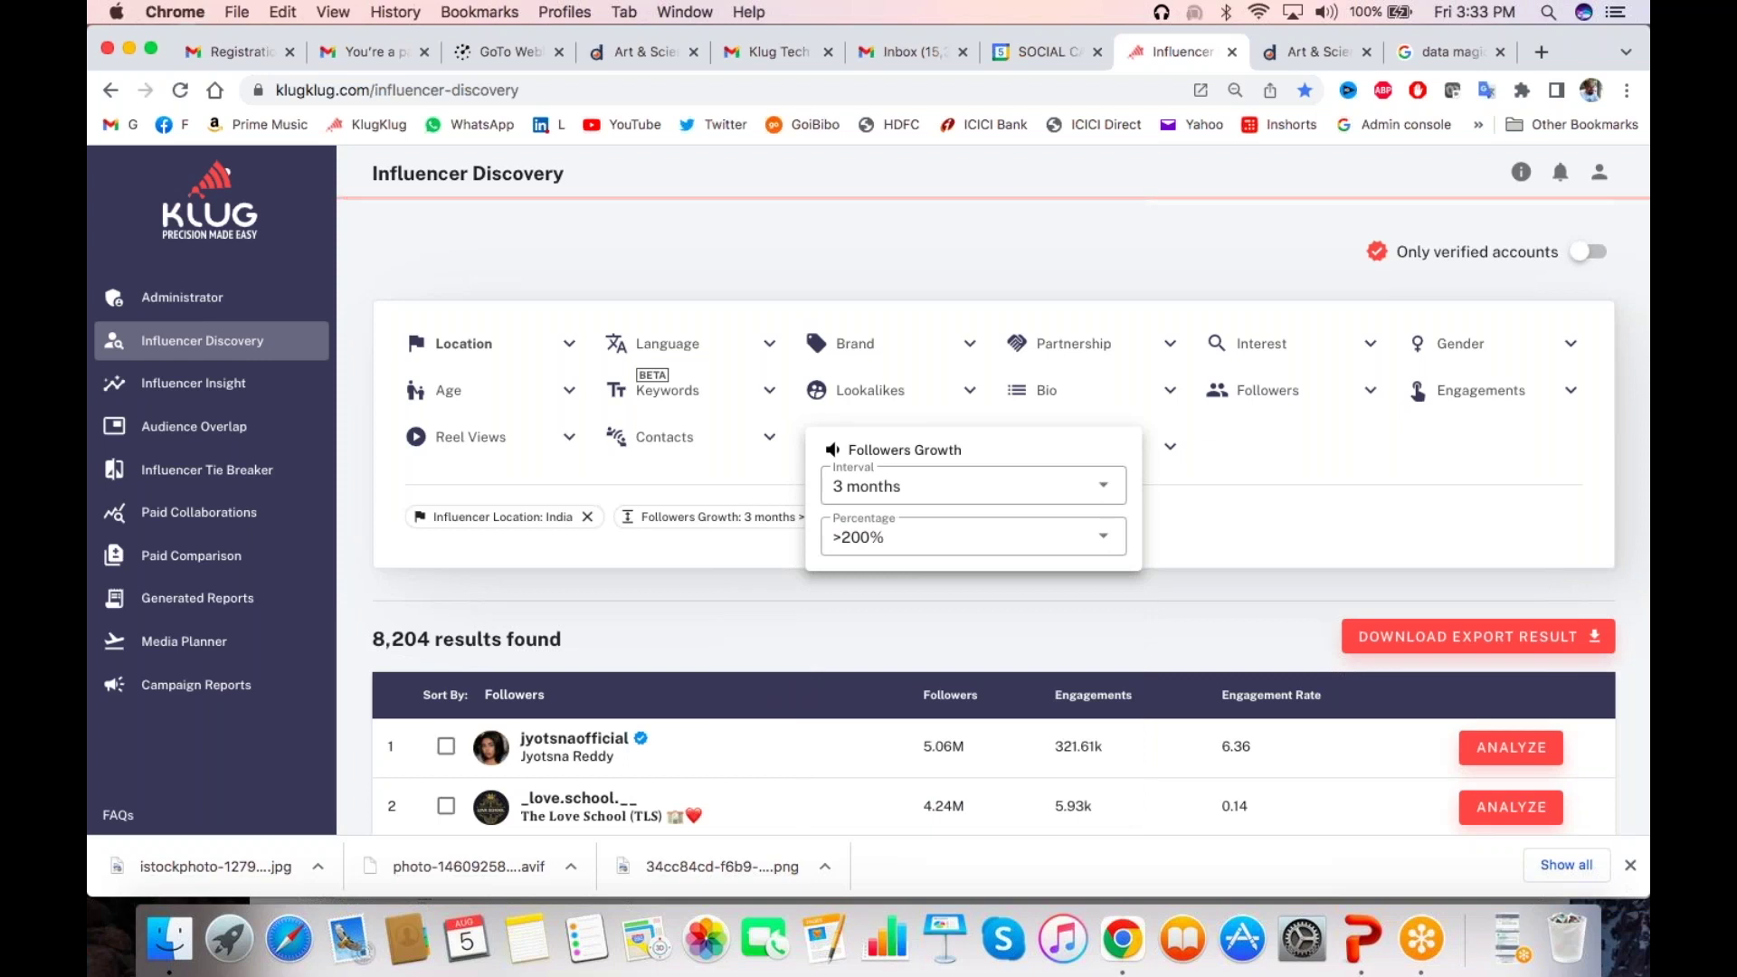
pyautogui.press('Escape')
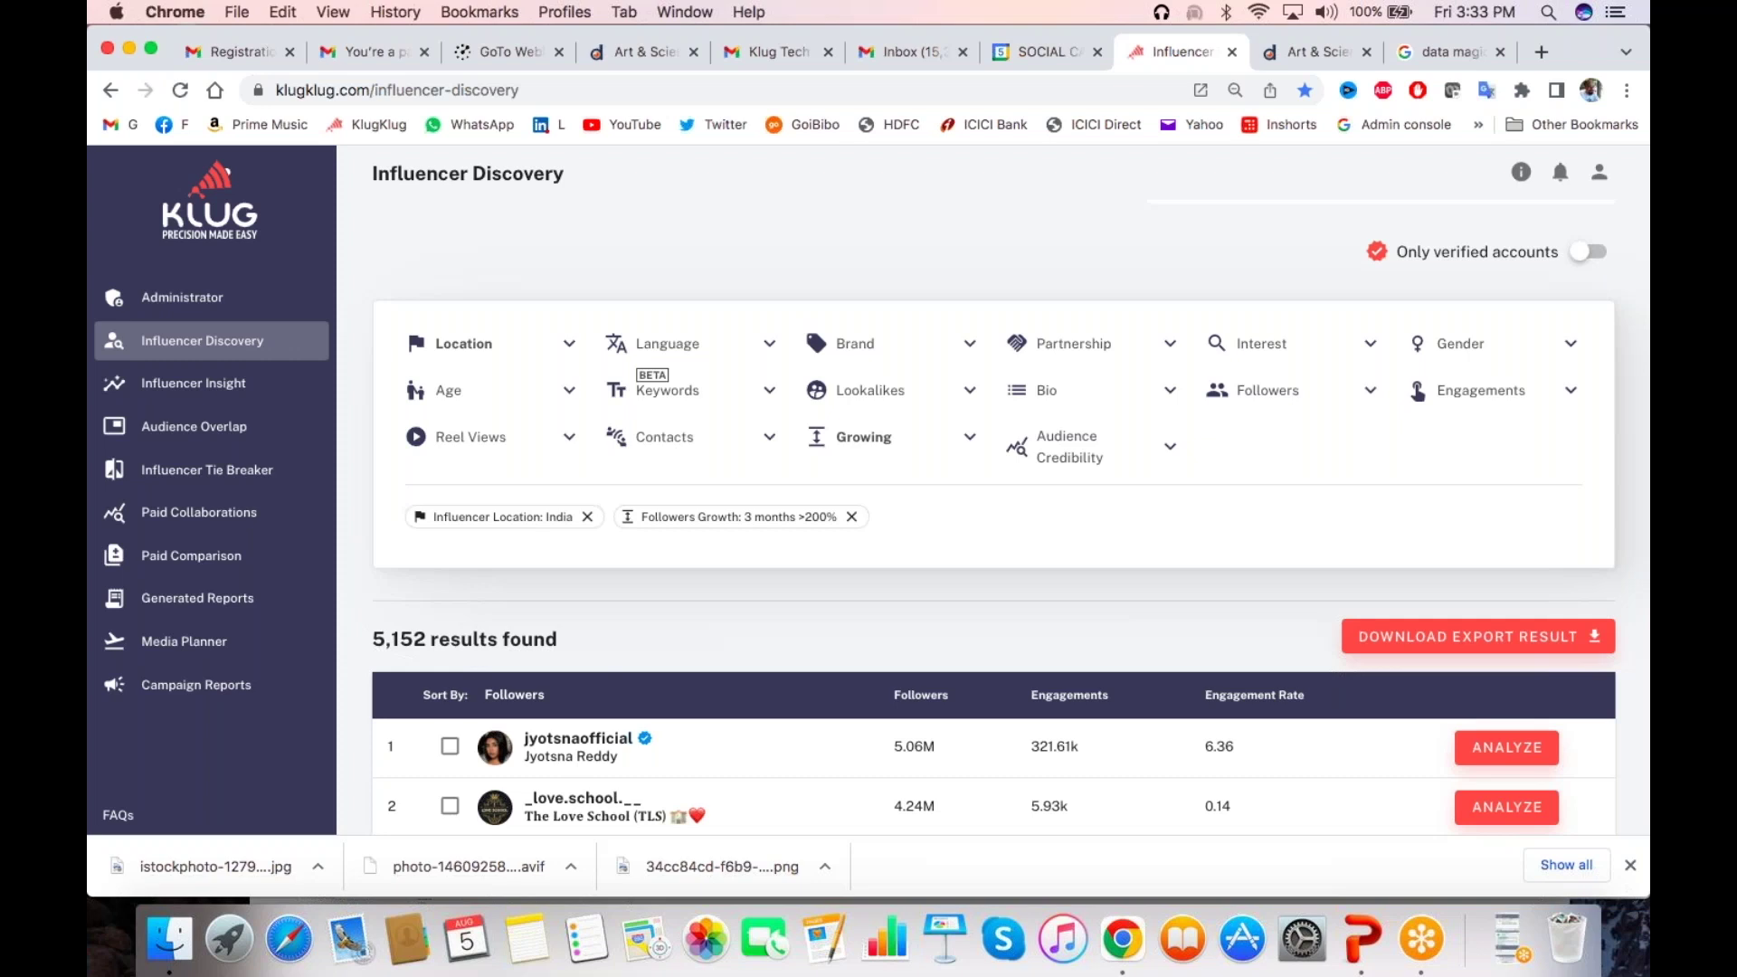
# Add the contact filters Has Email and Has Phone, and look over the matching accounts
pyautogui.click(729, 444)
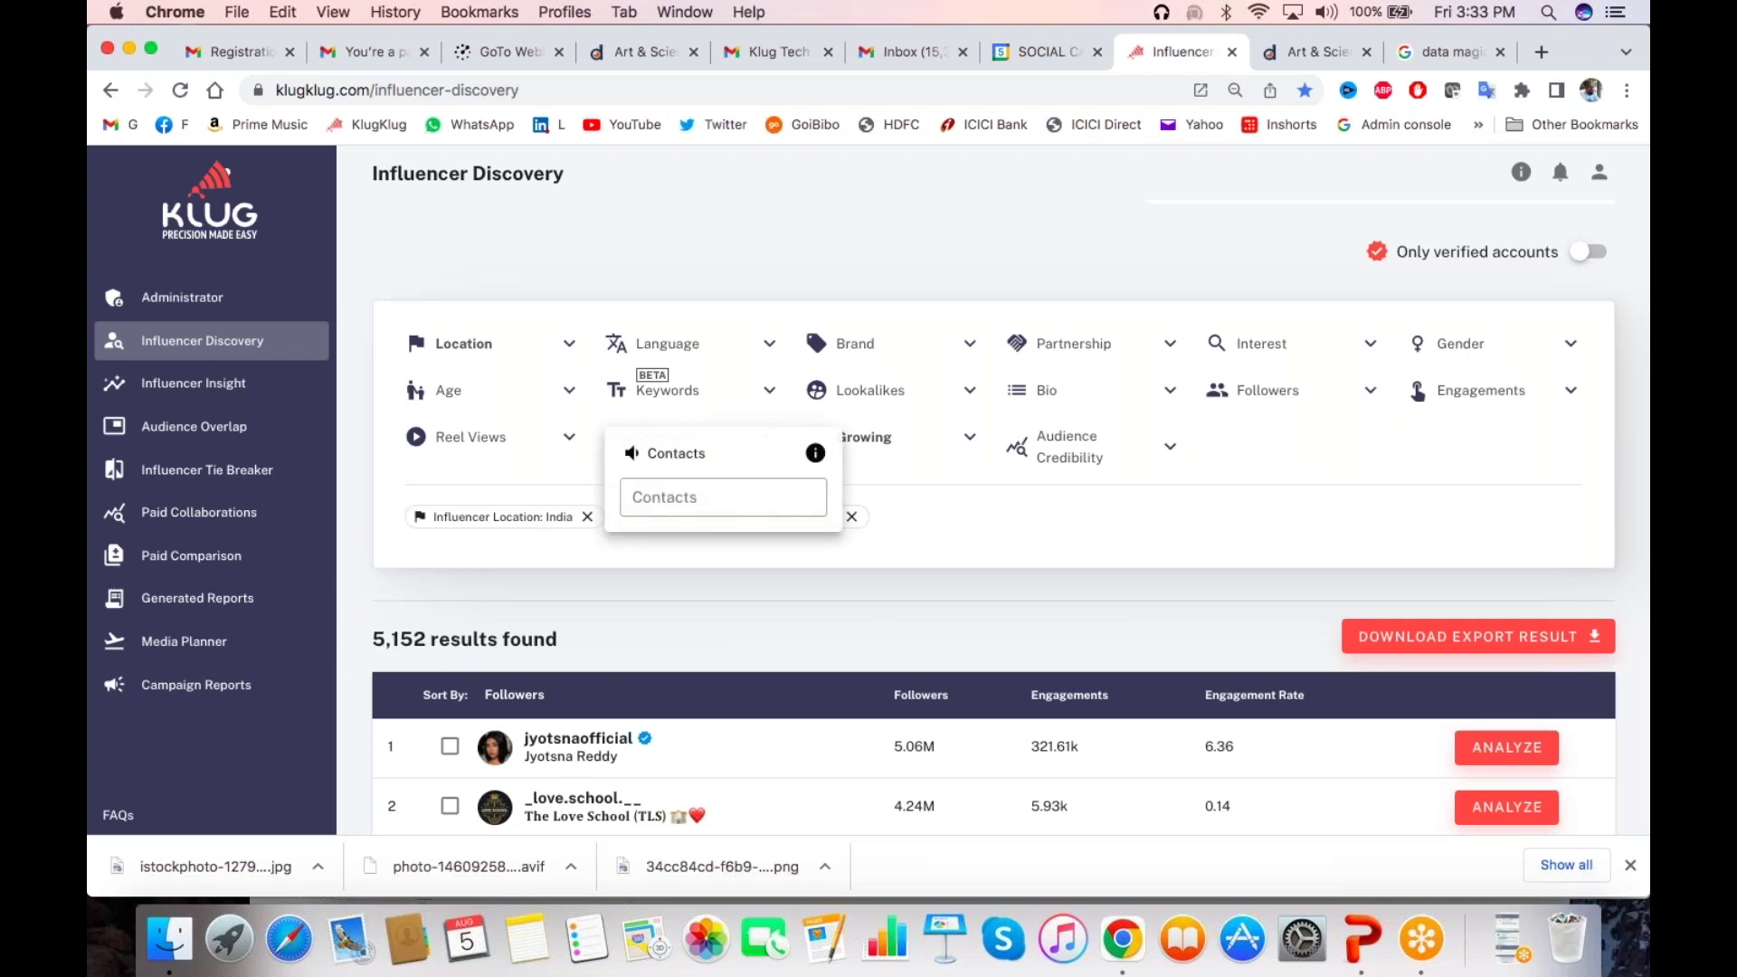
pyautogui.click(719, 497)
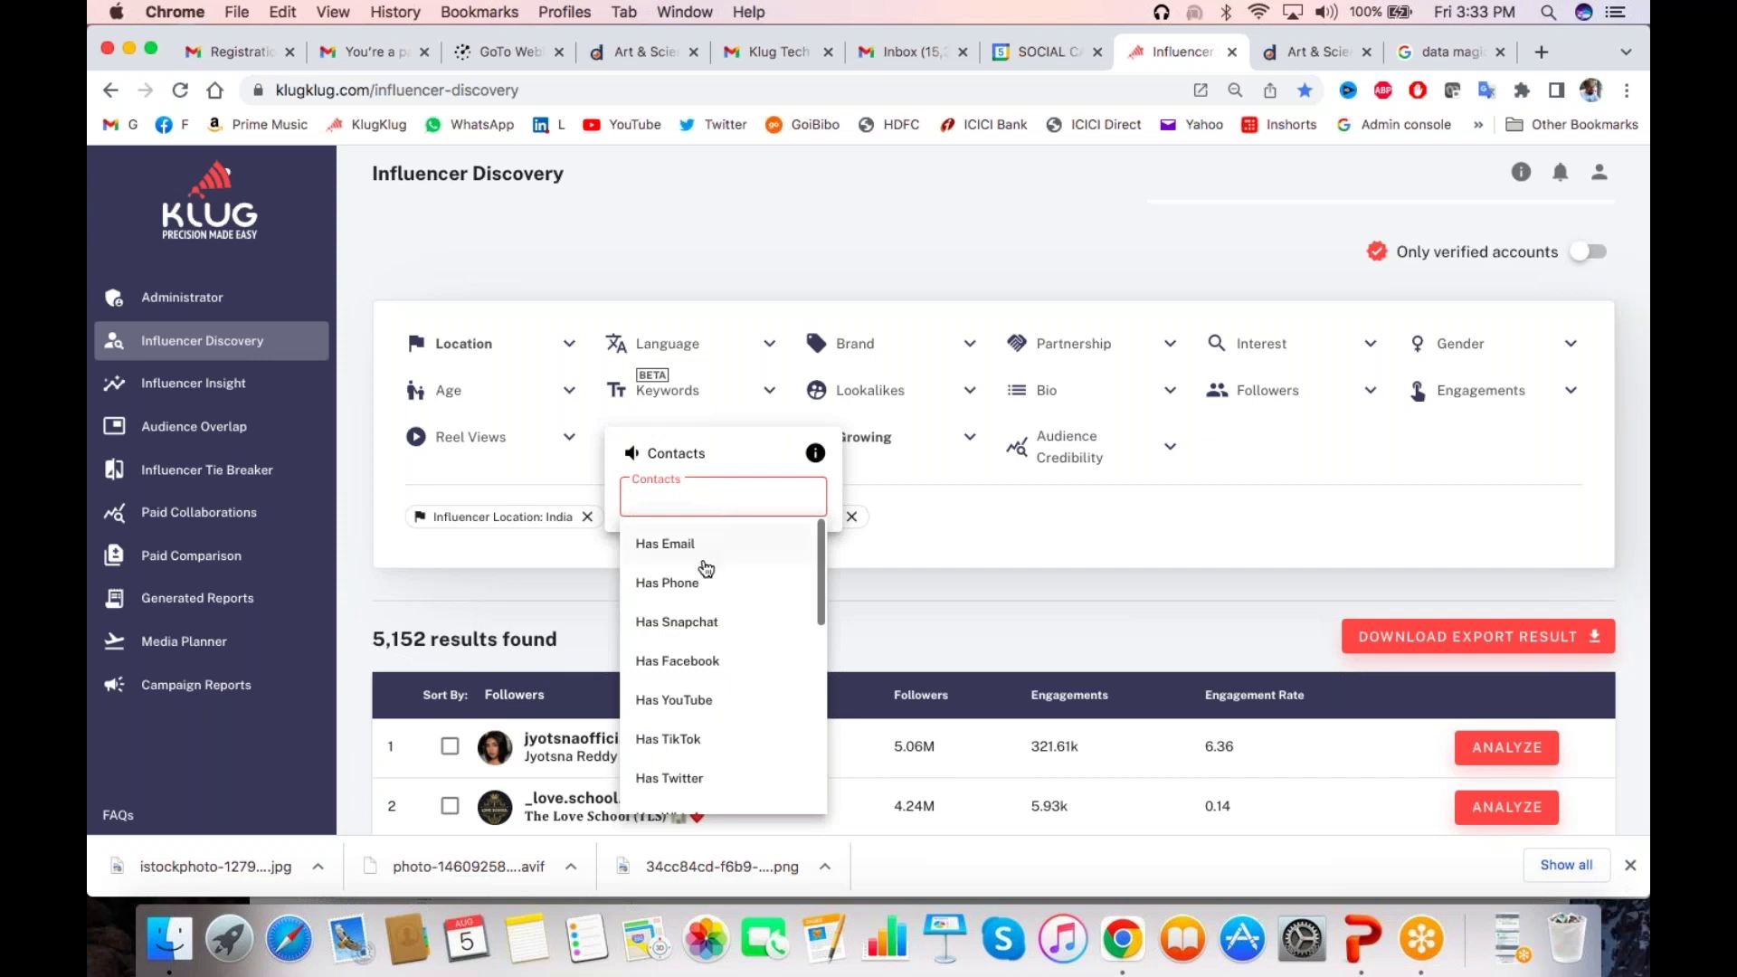
pyautogui.click(681, 544)
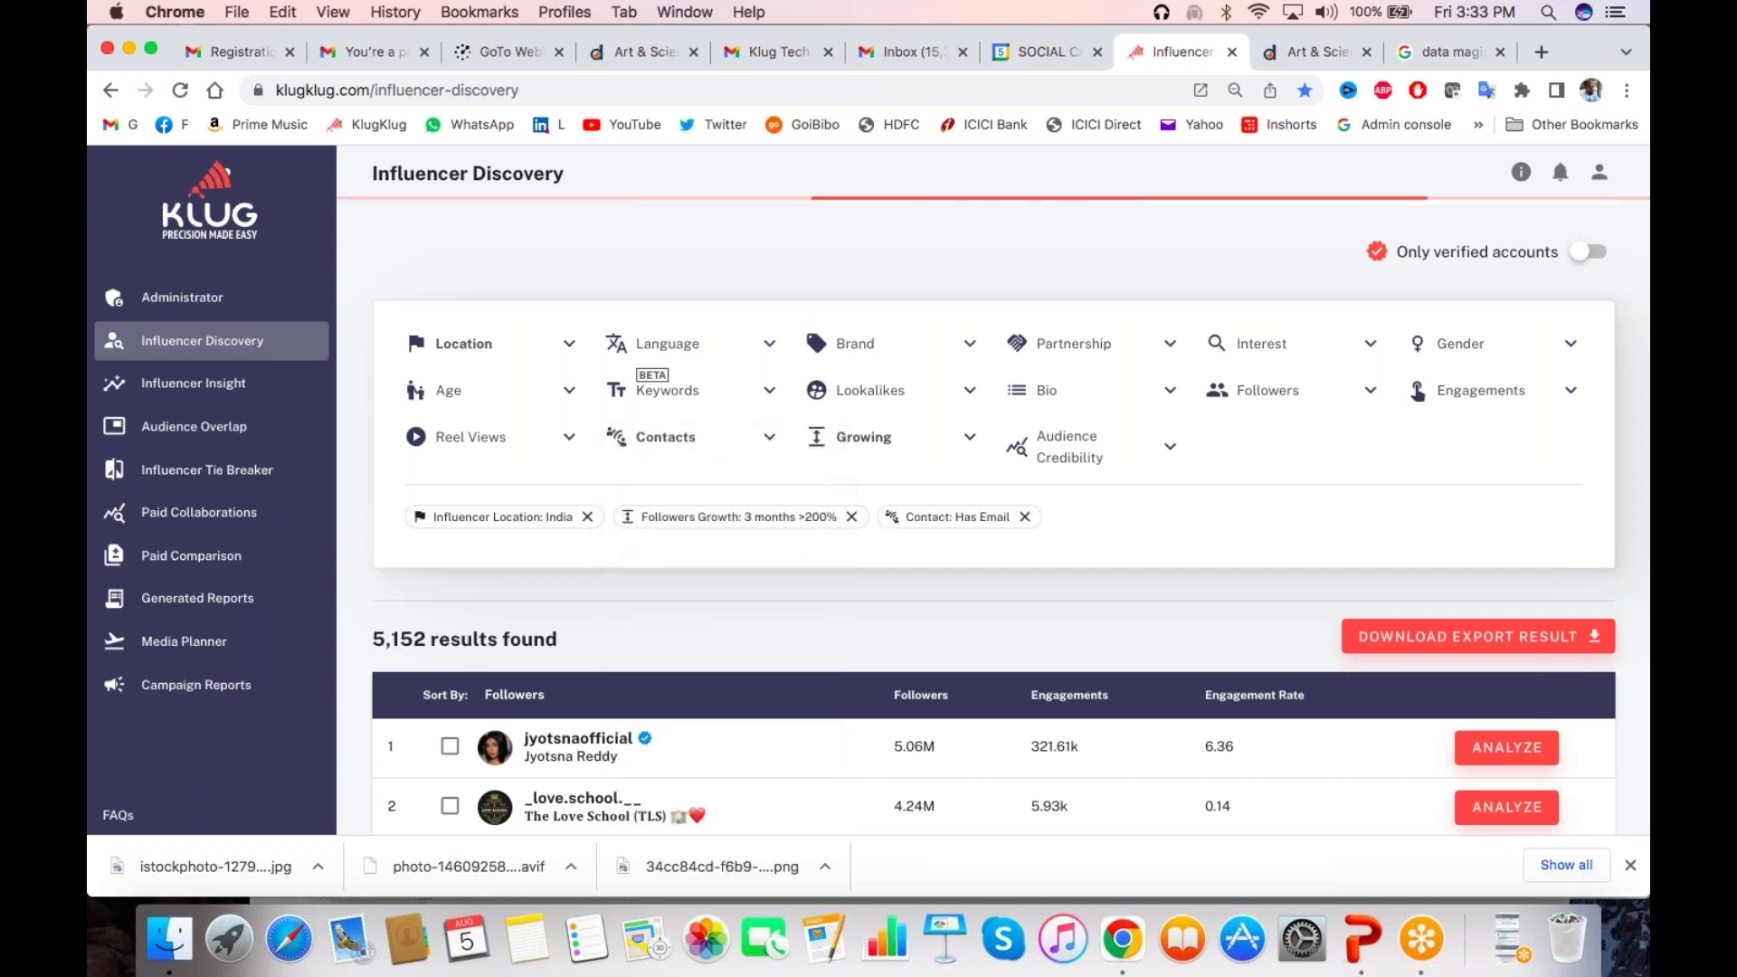
pyautogui.click(665, 437)
pyautogui.click(656, 497)
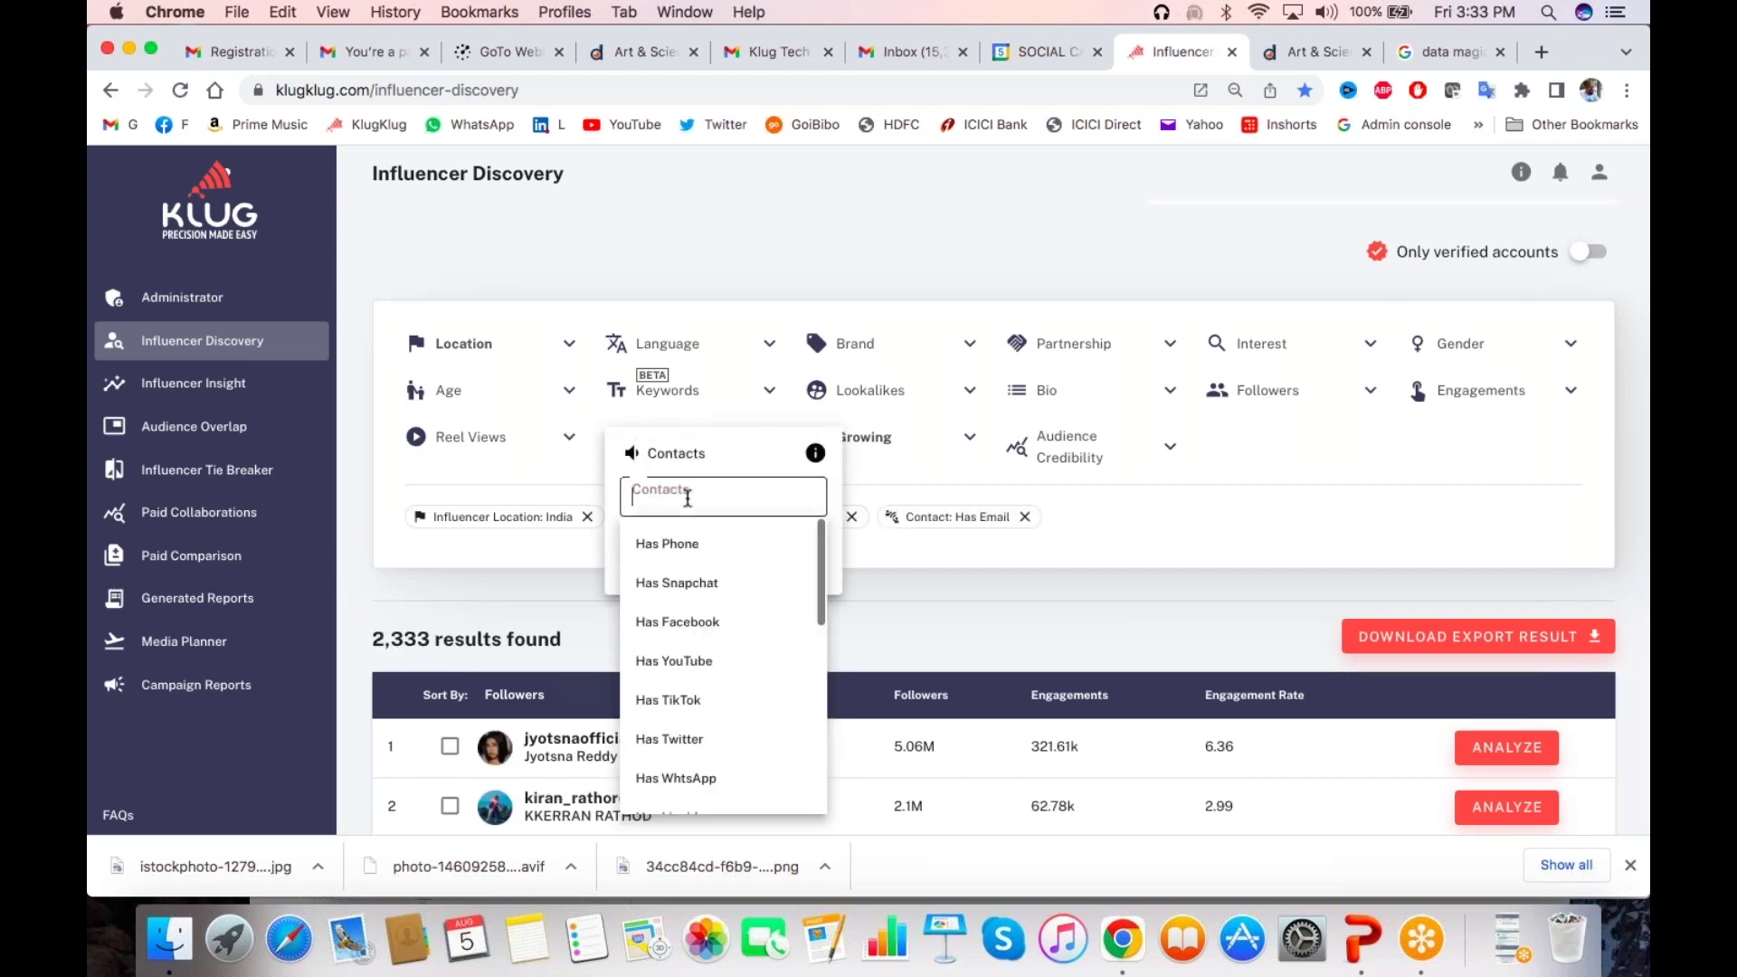
pyautogui.click(682, 546)
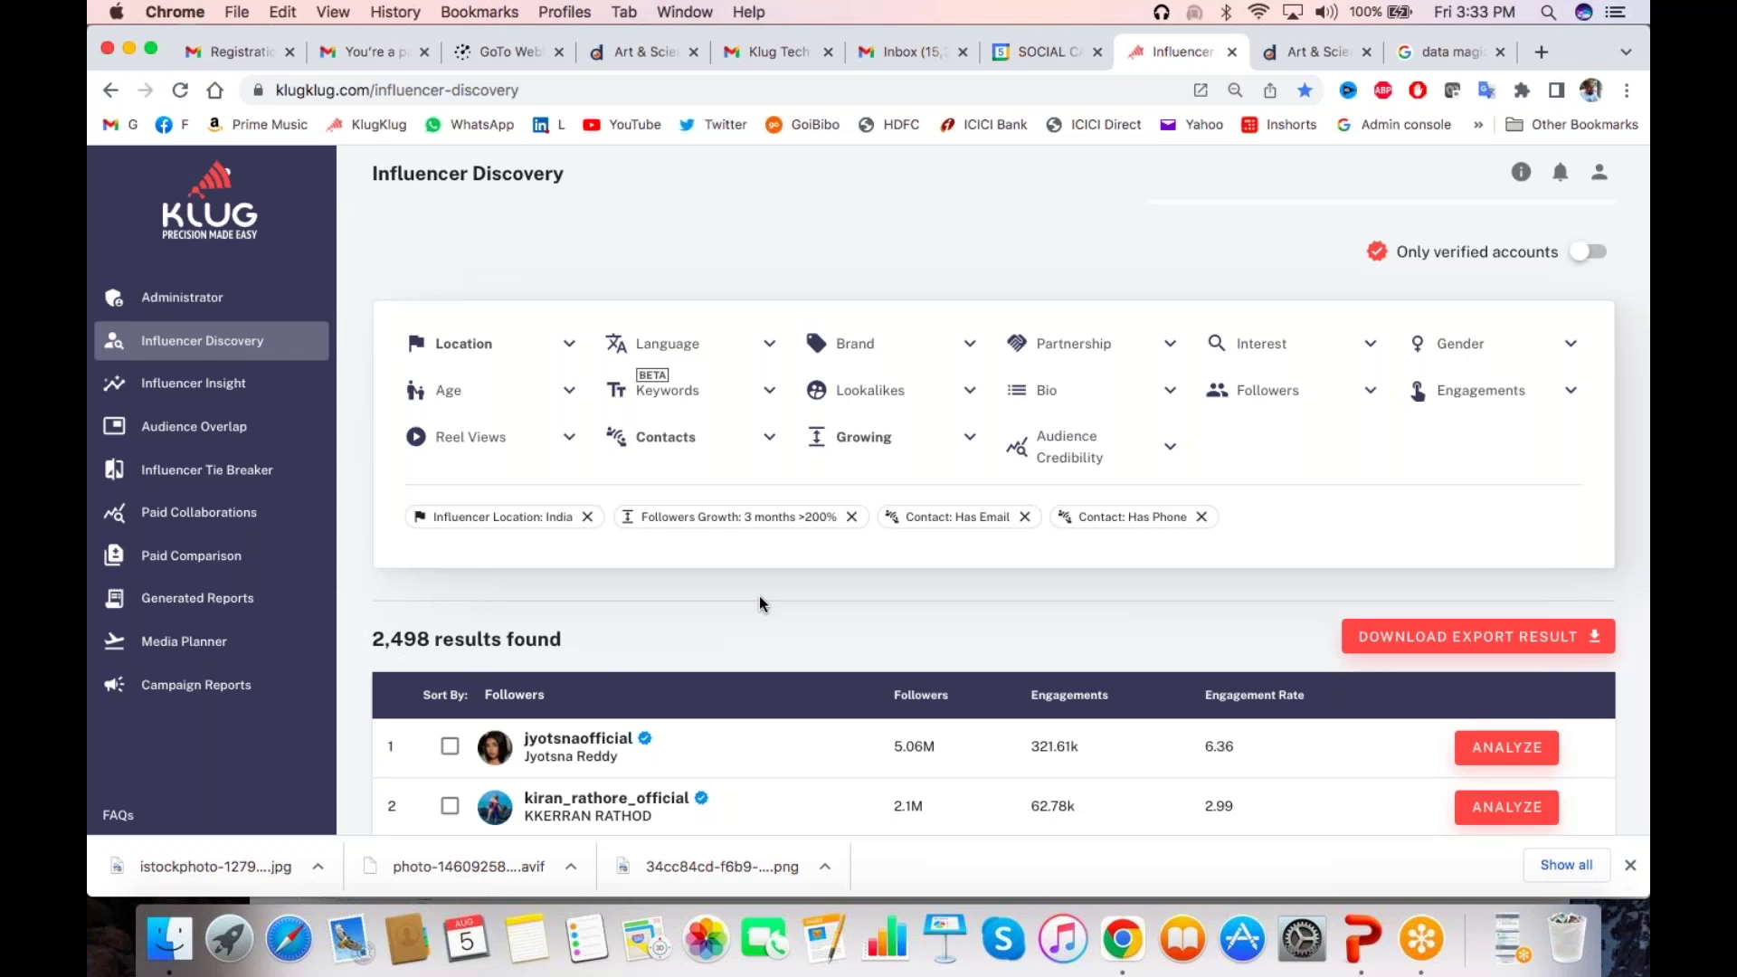
pyautogui.scroll(-2, 758, 597)
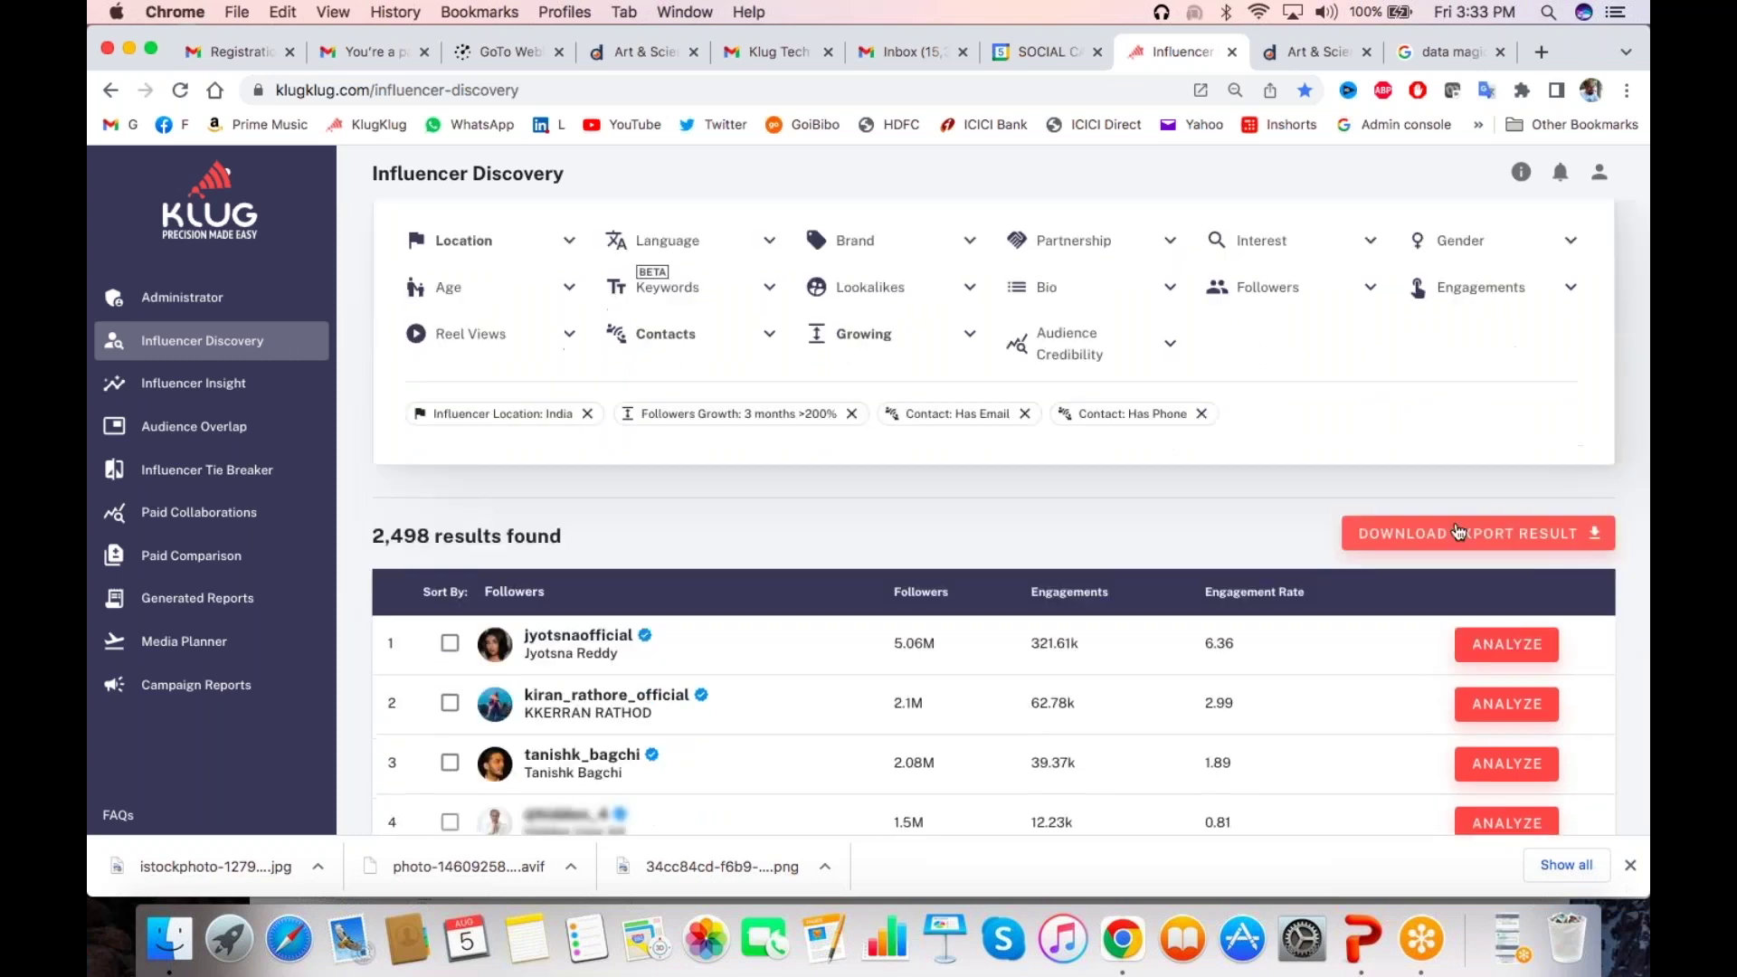
pyautogui.scroll(1, 1459, 532)
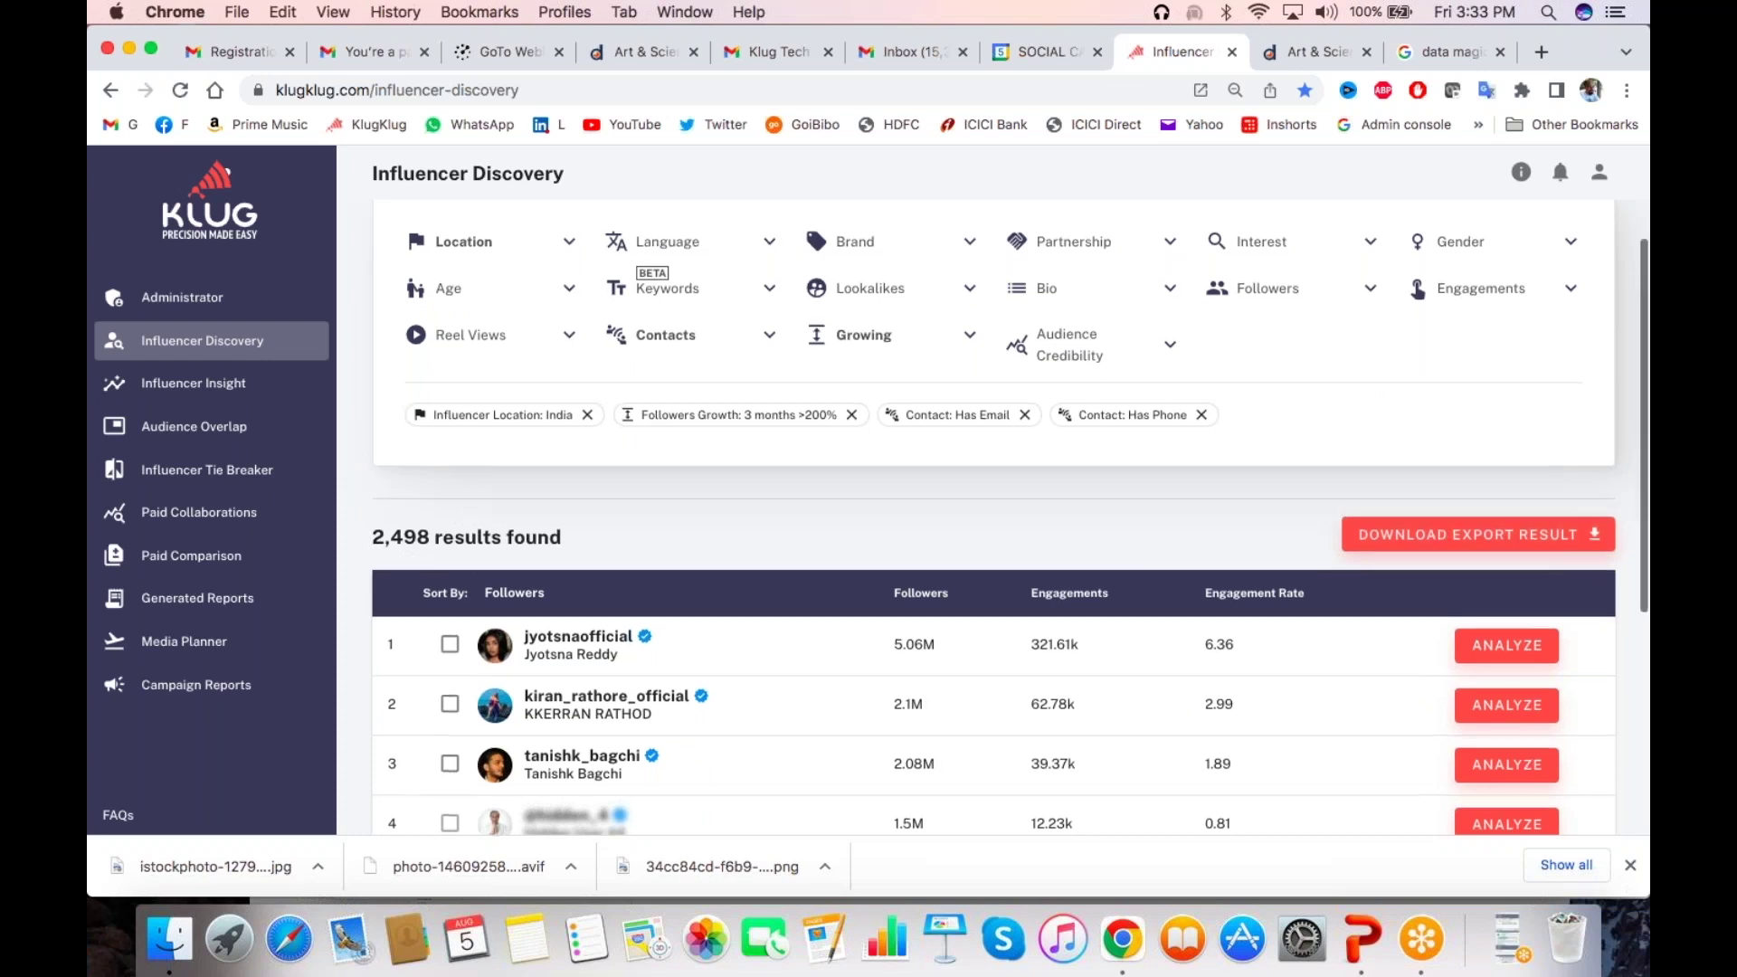
pyautogui.scroll(1, 1010, 516)
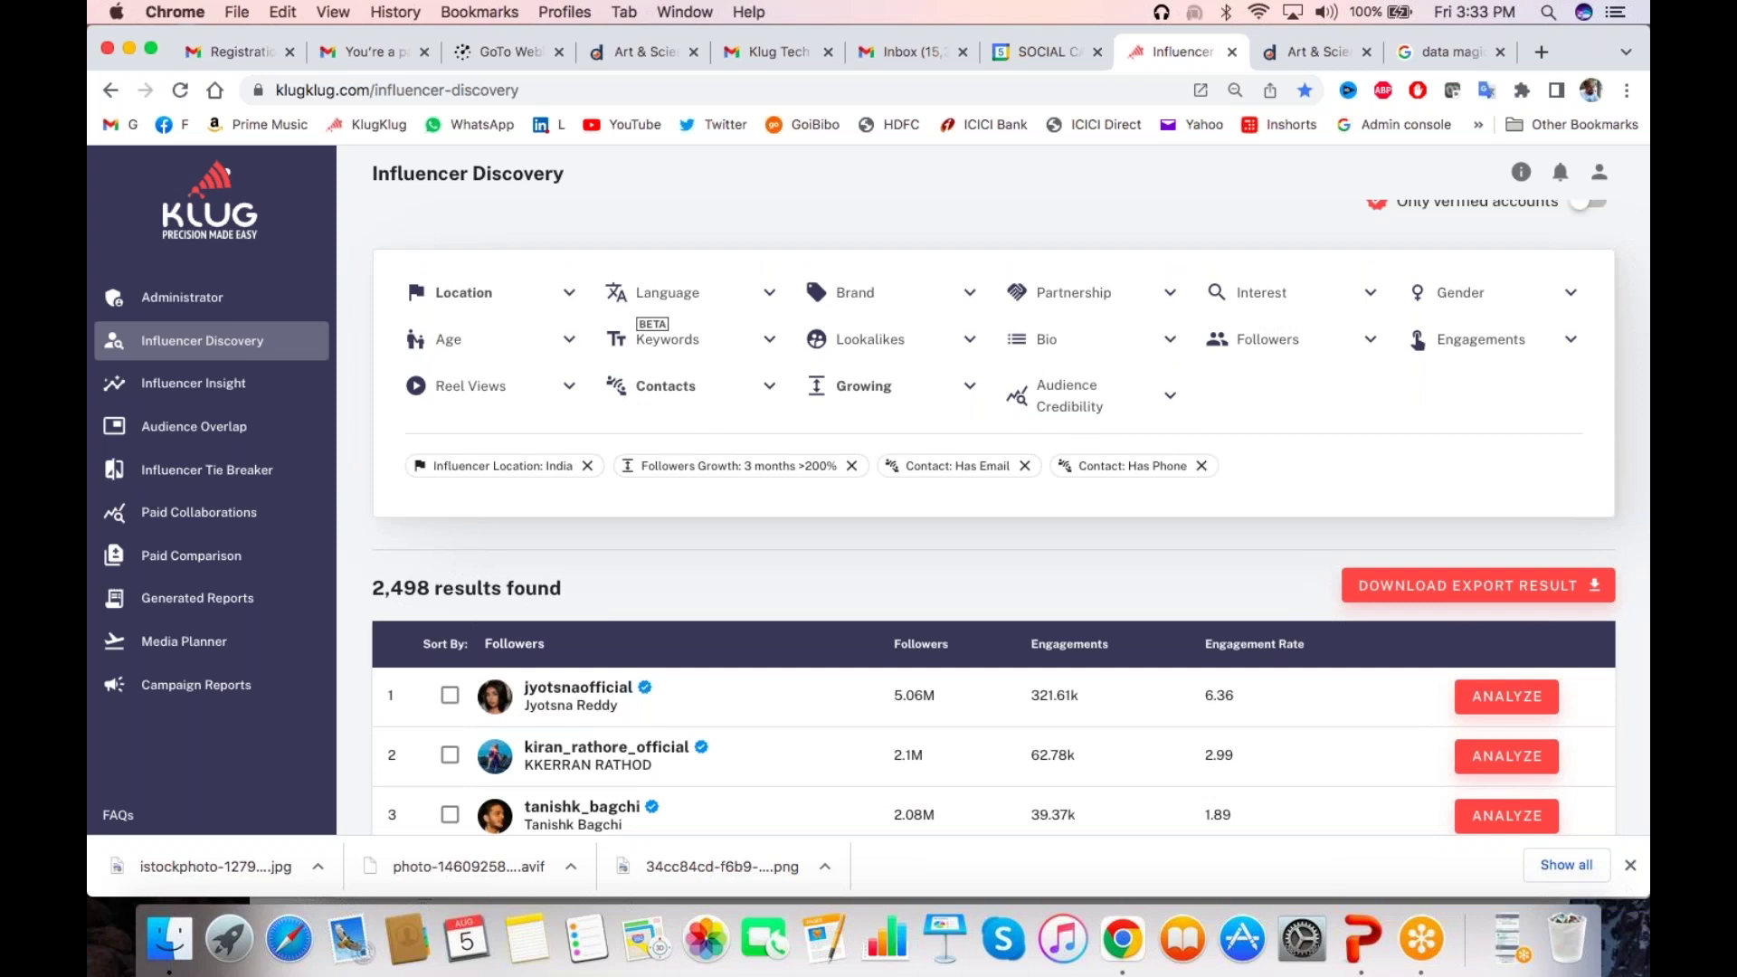
pyautogui.scroll(1, 877, 491)
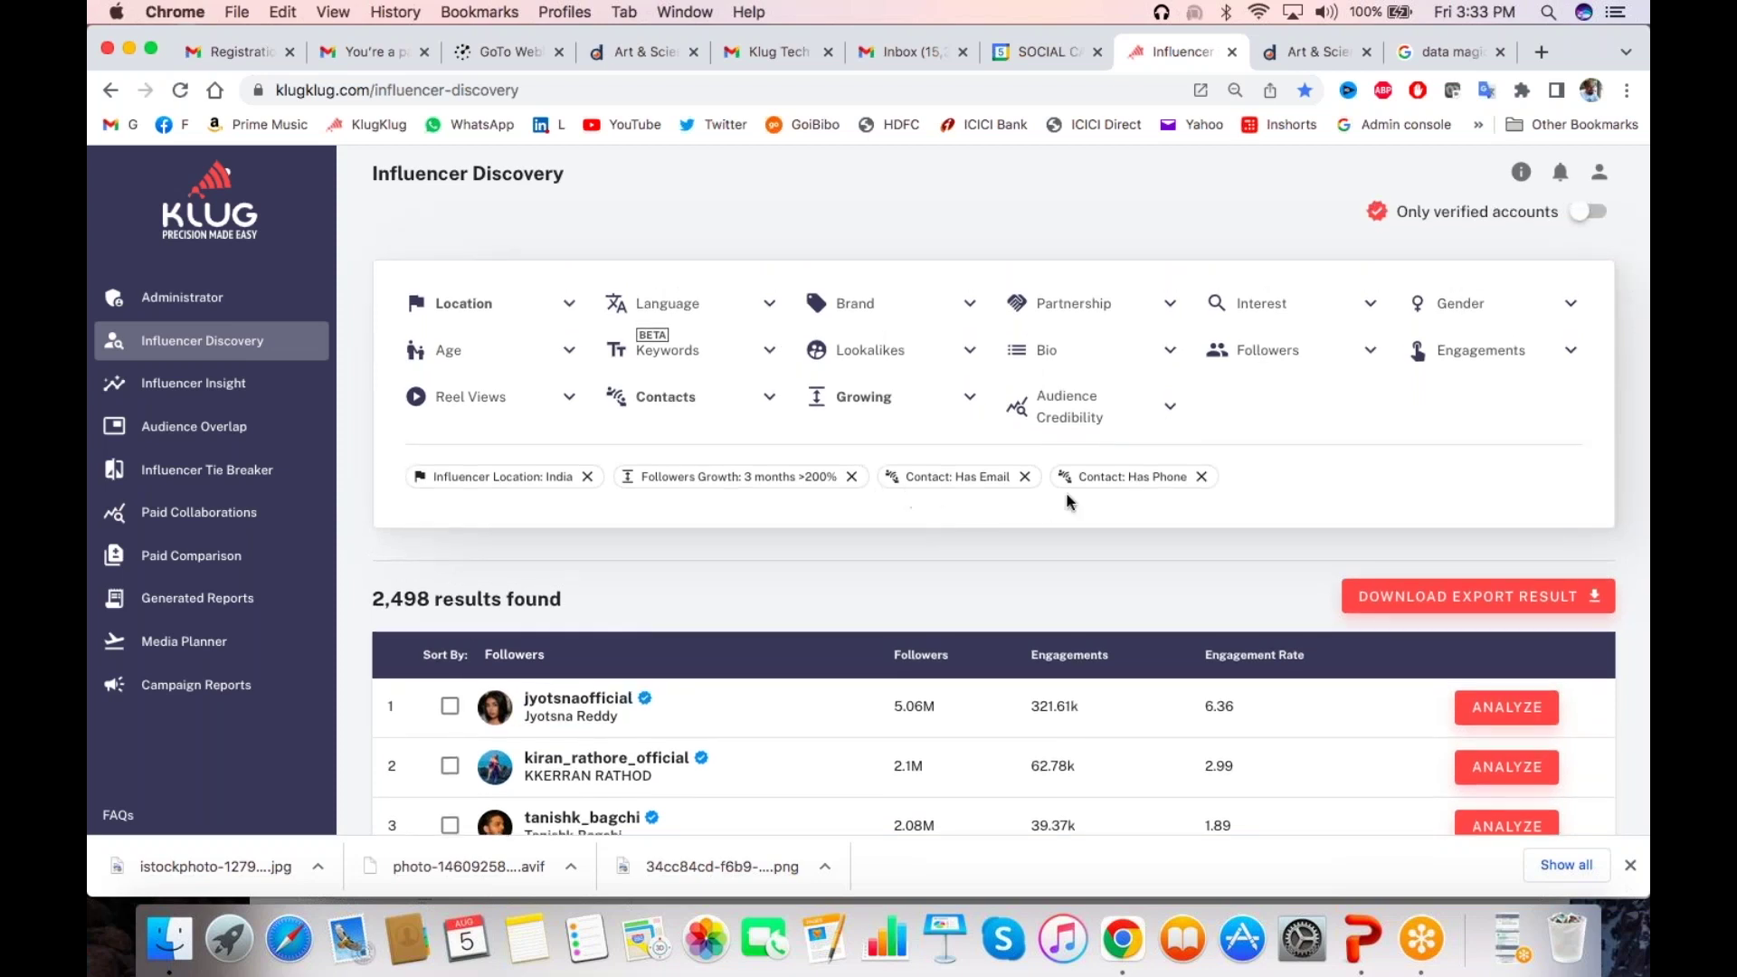
# Remove both contact filters and the followers growth filter, keeping the influencer location India
pyautogui.click(1203, 477)
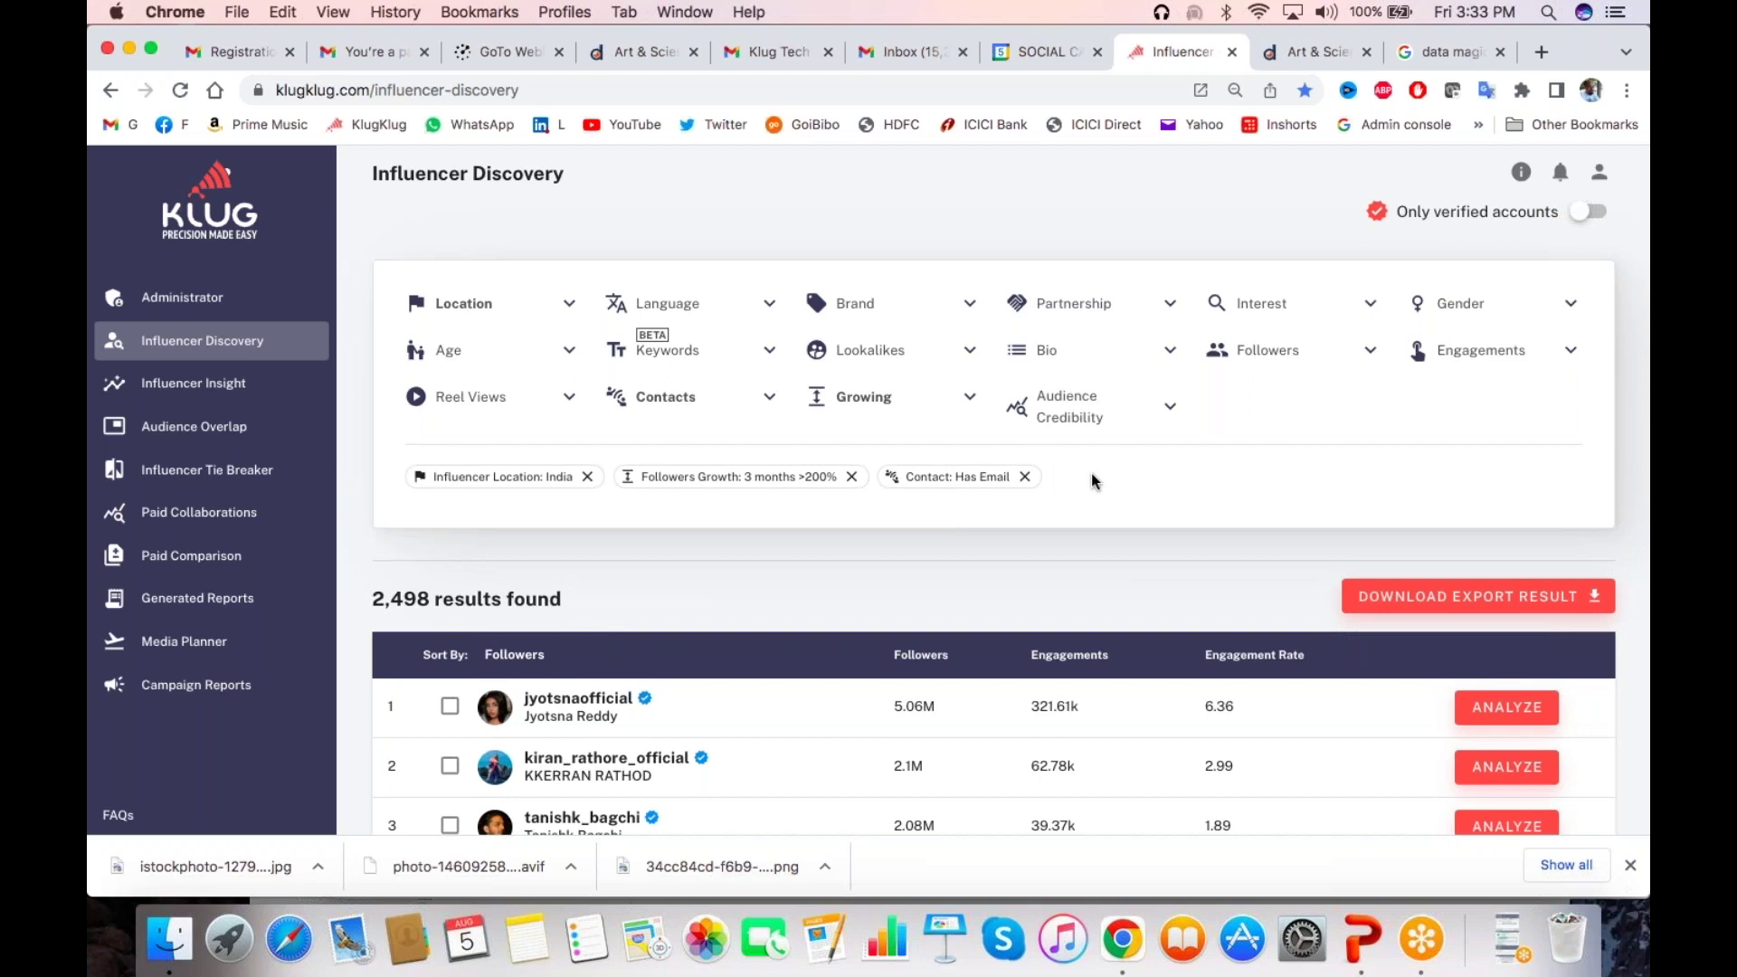
pyautogui.click(1024, 477)
pyautogui.click(851, 477)
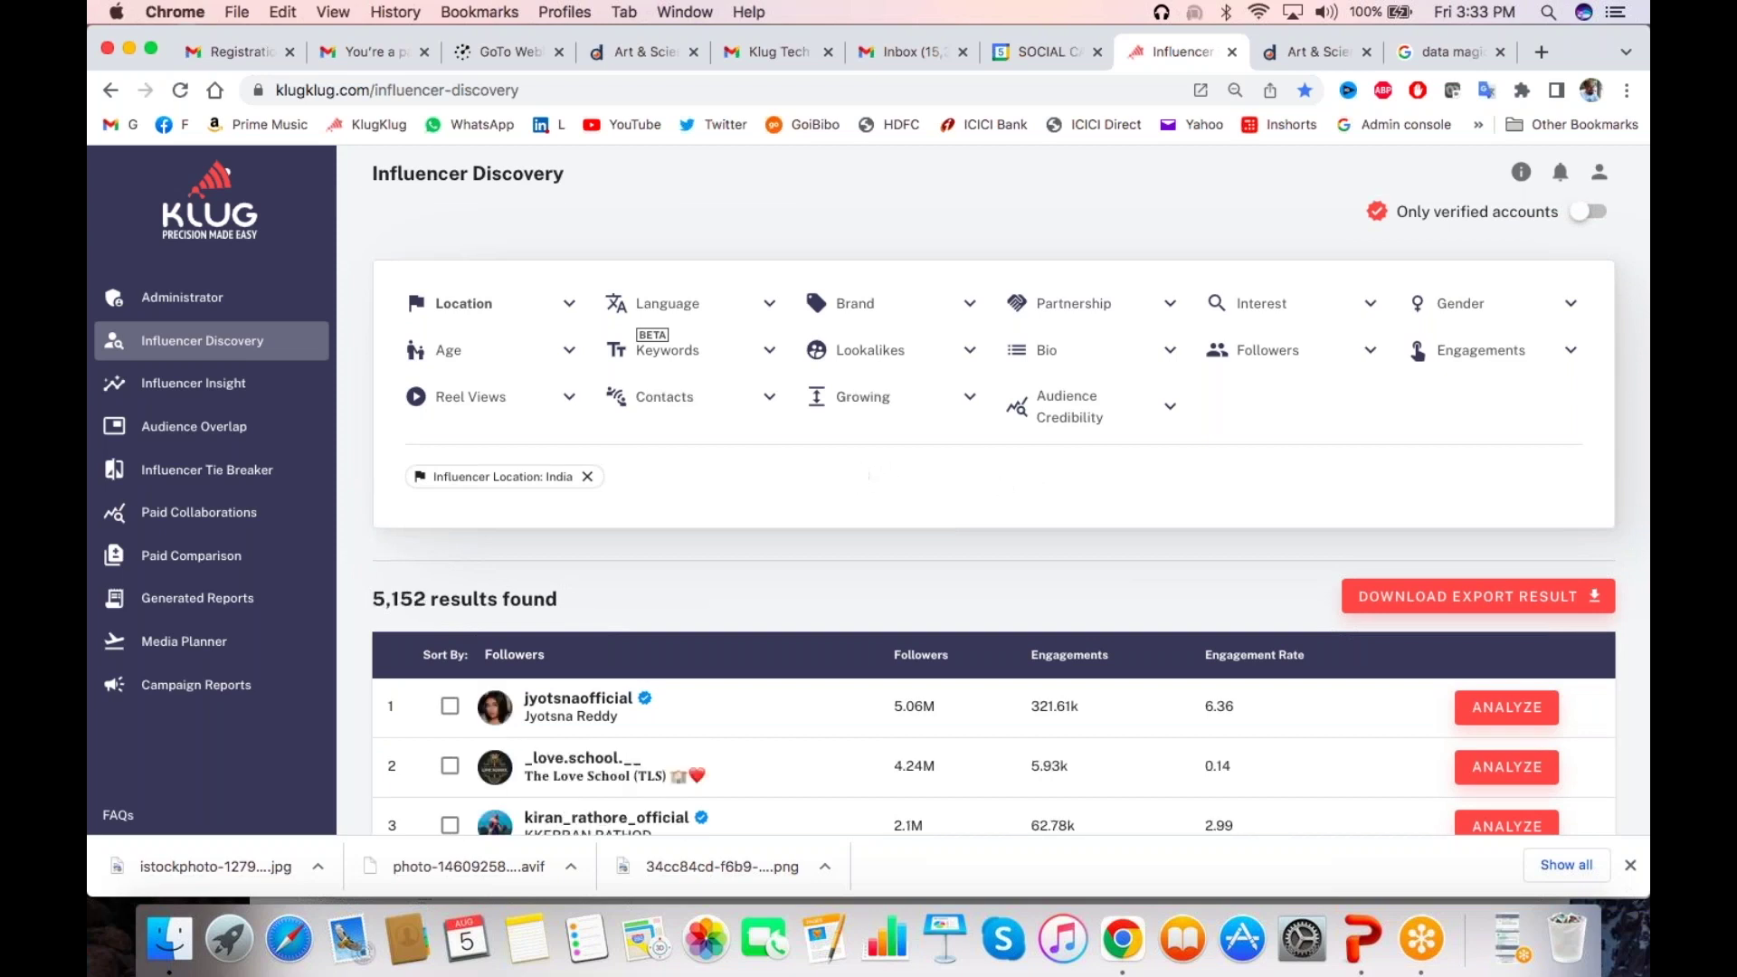
# Filter the Indian influencers by audience credibility Medium, and switch the class to High and Best
pyautogui.click(1121, 417)
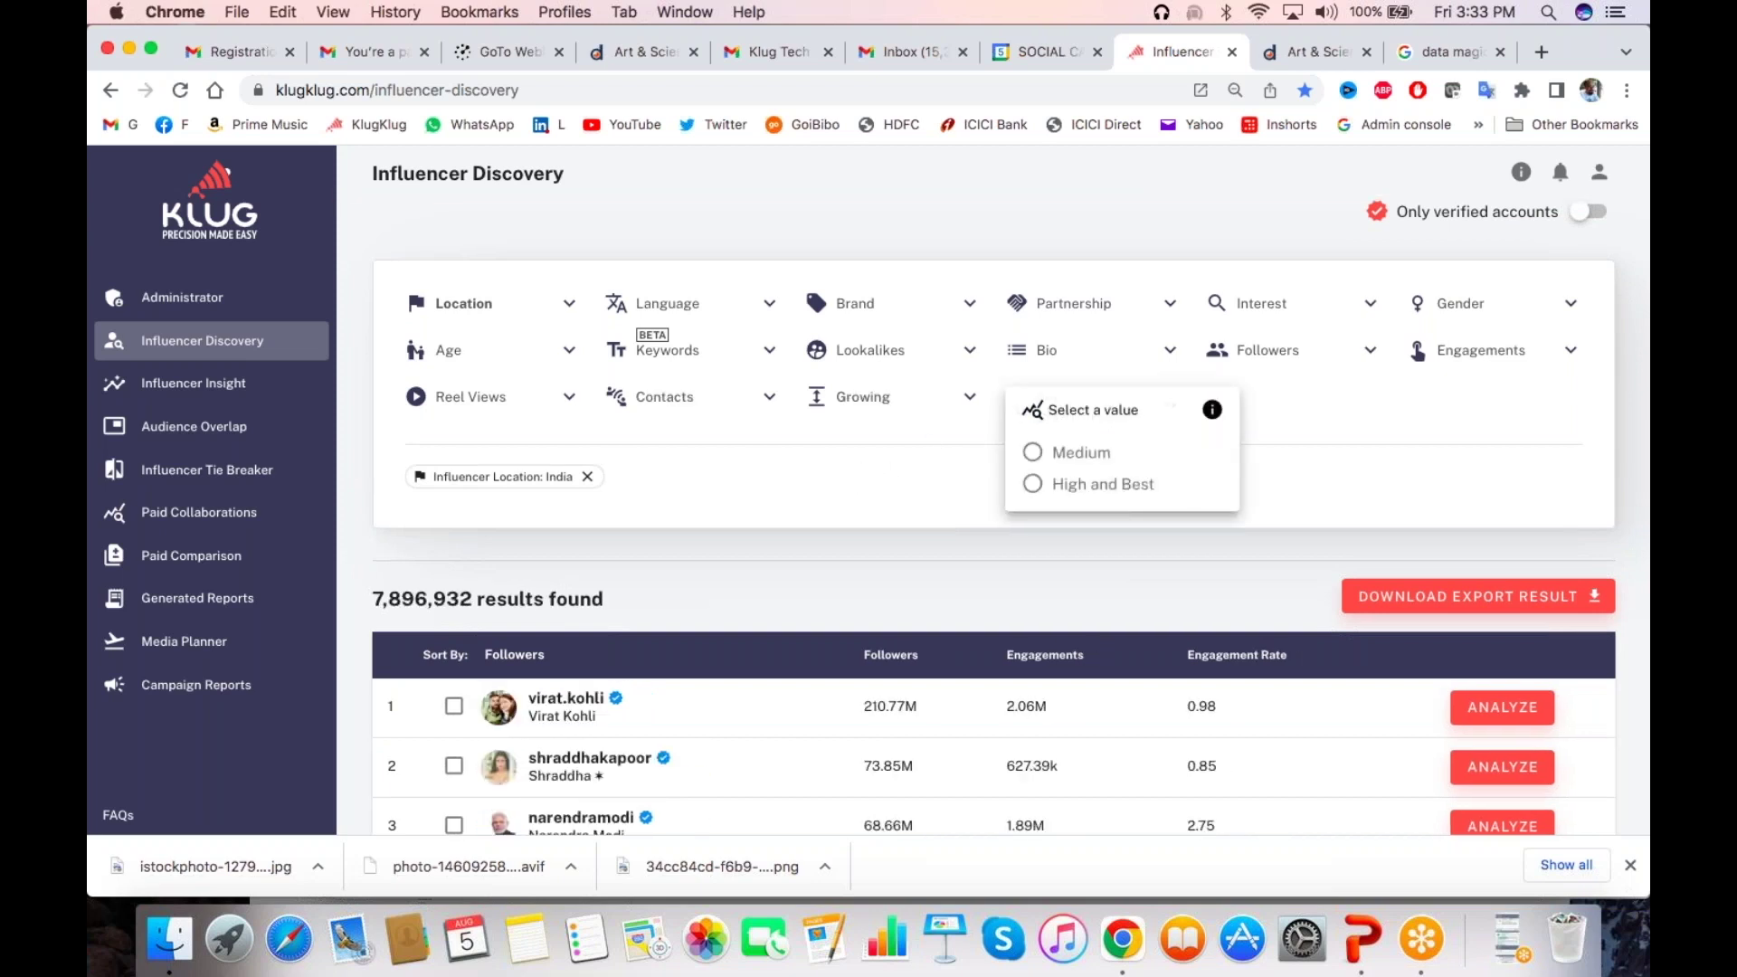
pyautogui.click(1032, 452)
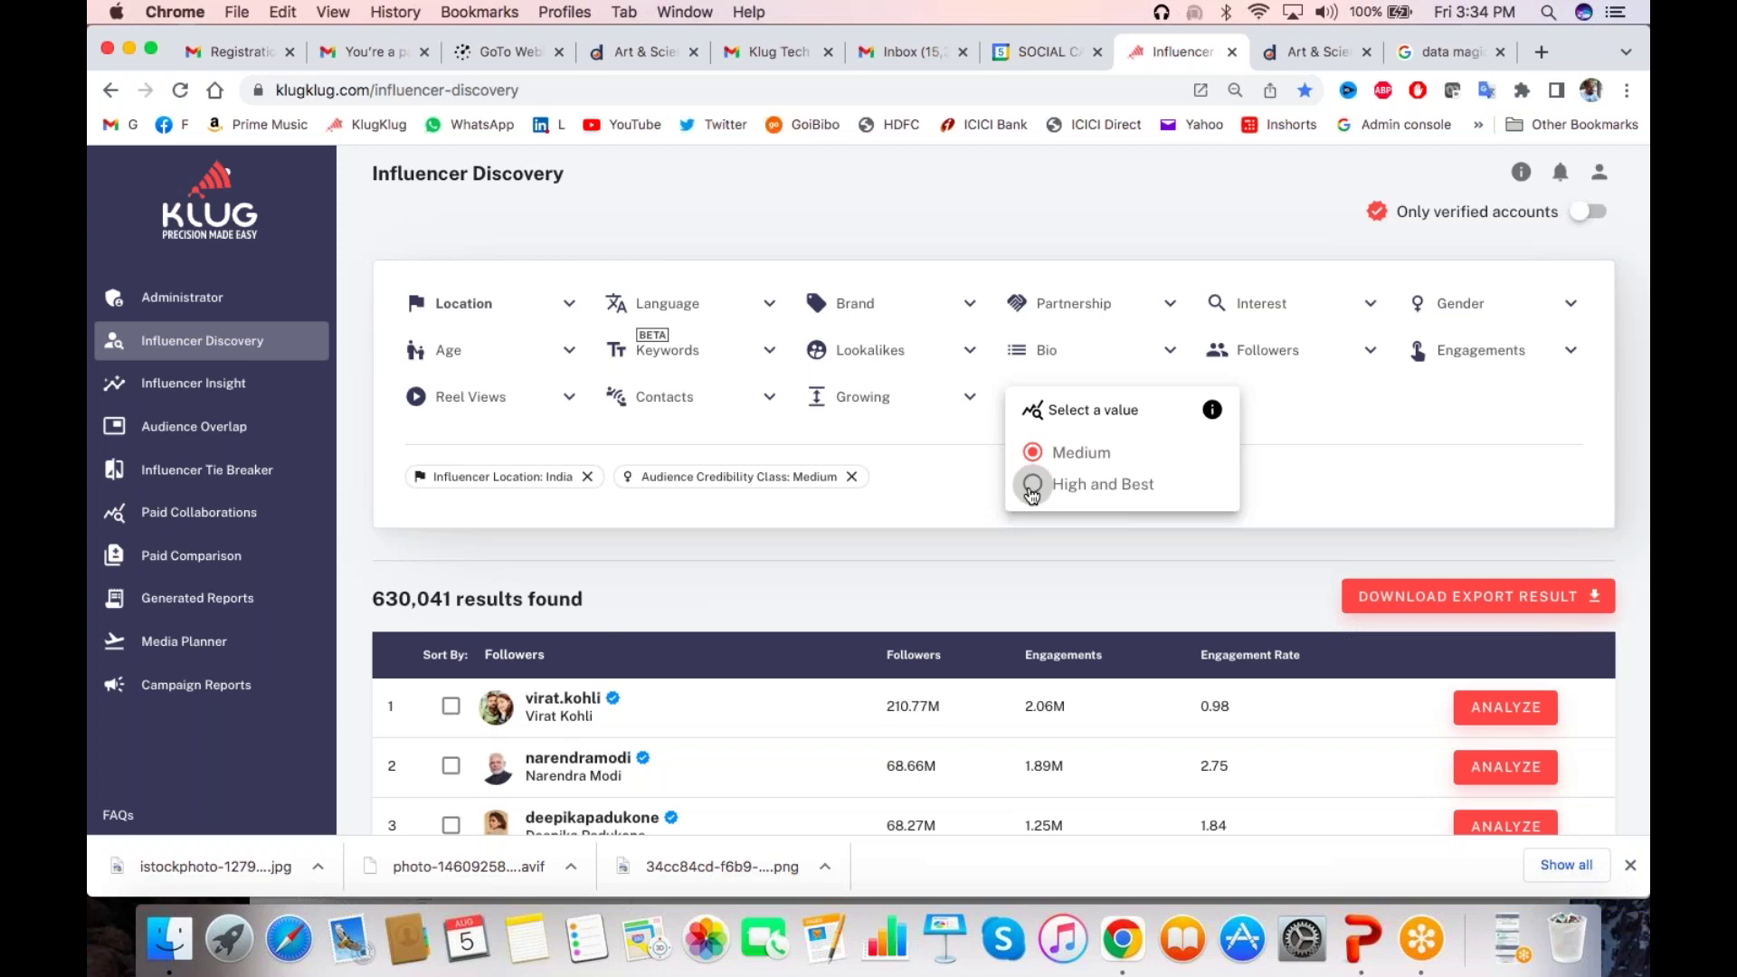
pyautogui.click(1031, 489)
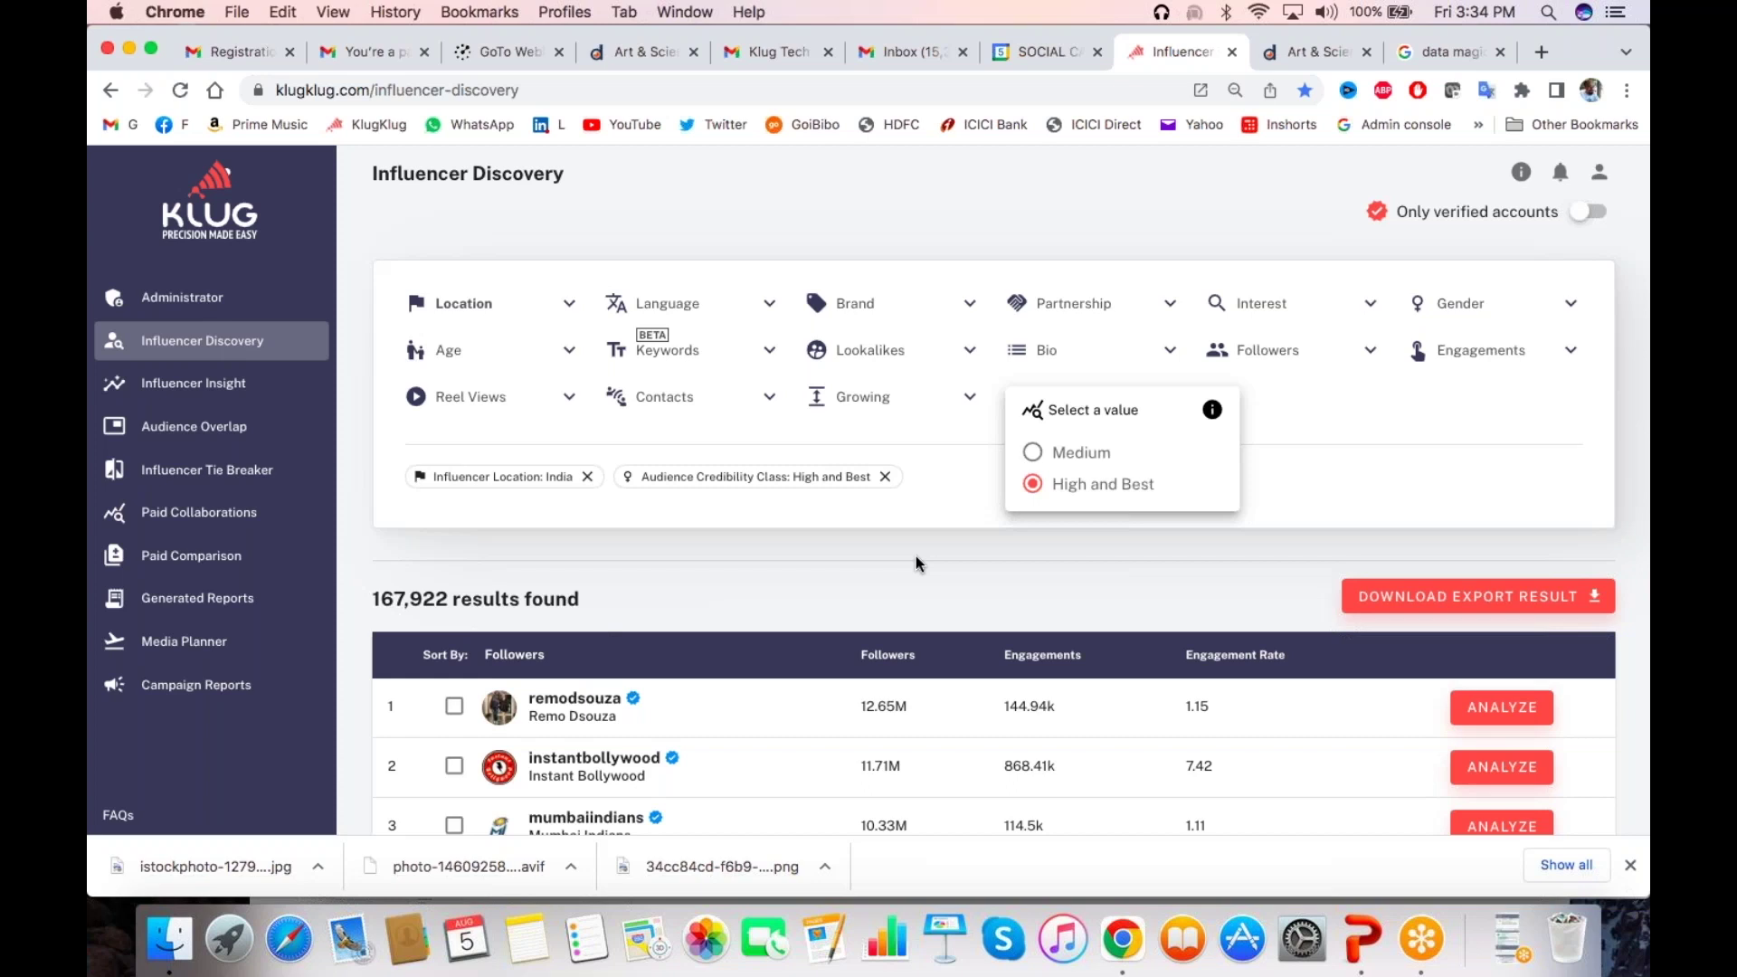
# Replace the influencer location India with Indonesia
pyautogui.click(588, 480)
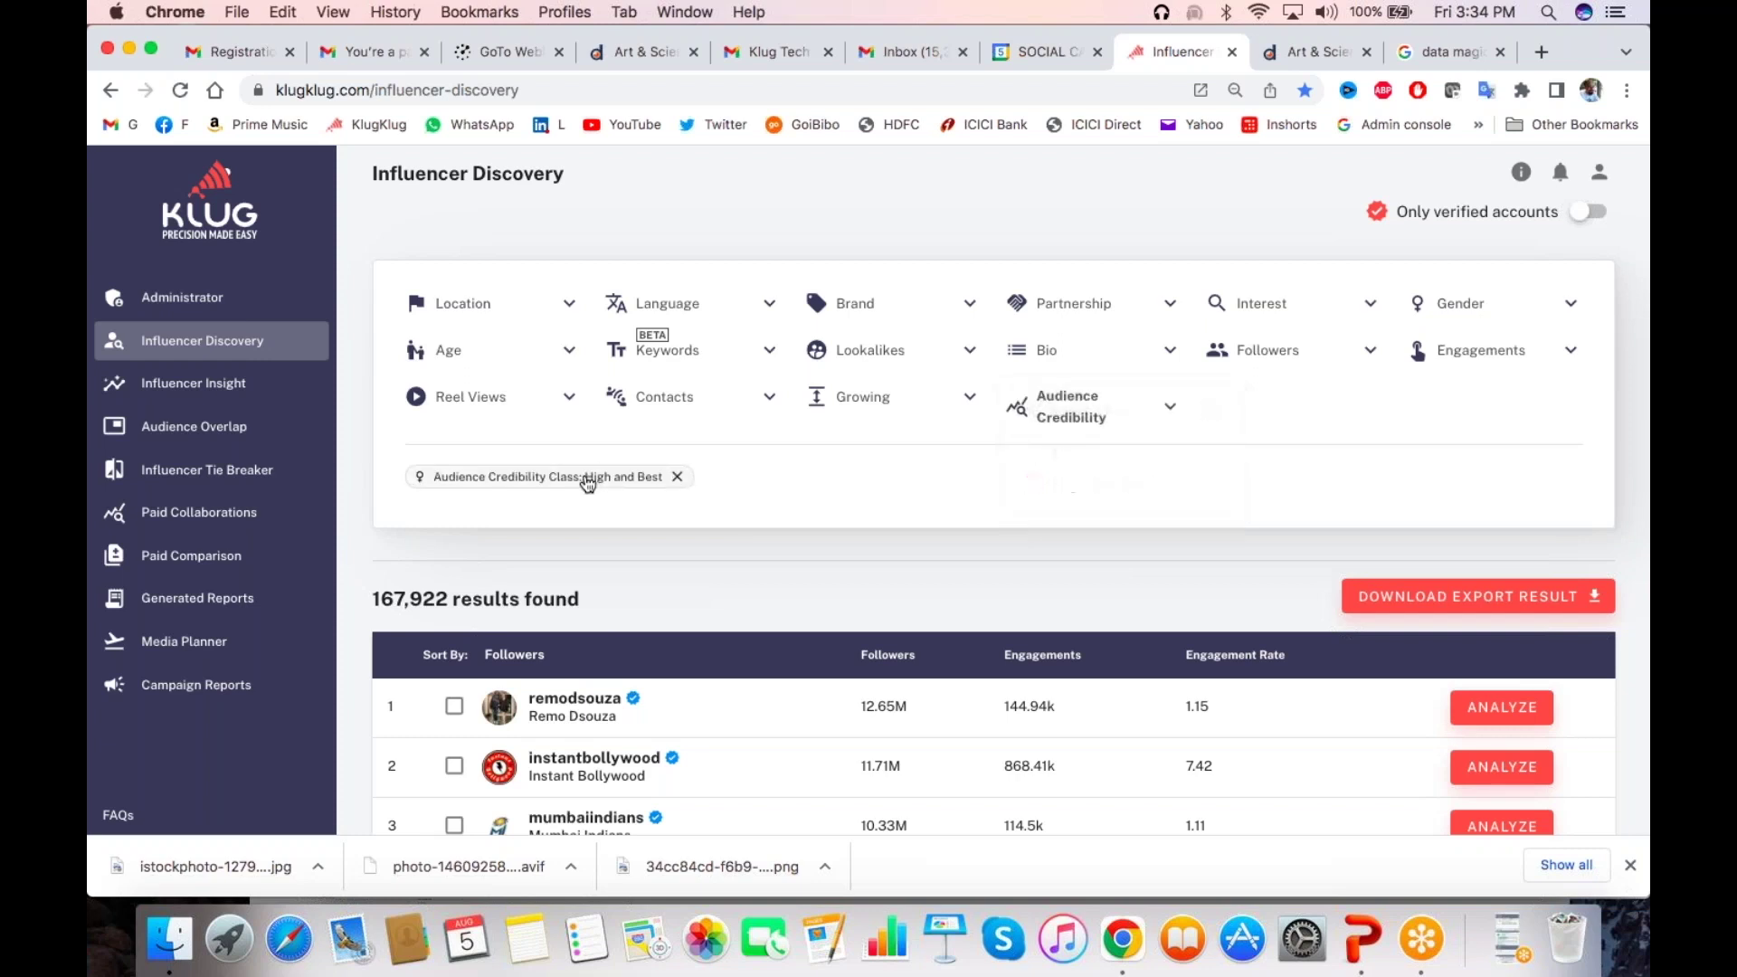
pyautogui.click(563, 308)
pyautogui.click(713, 363)
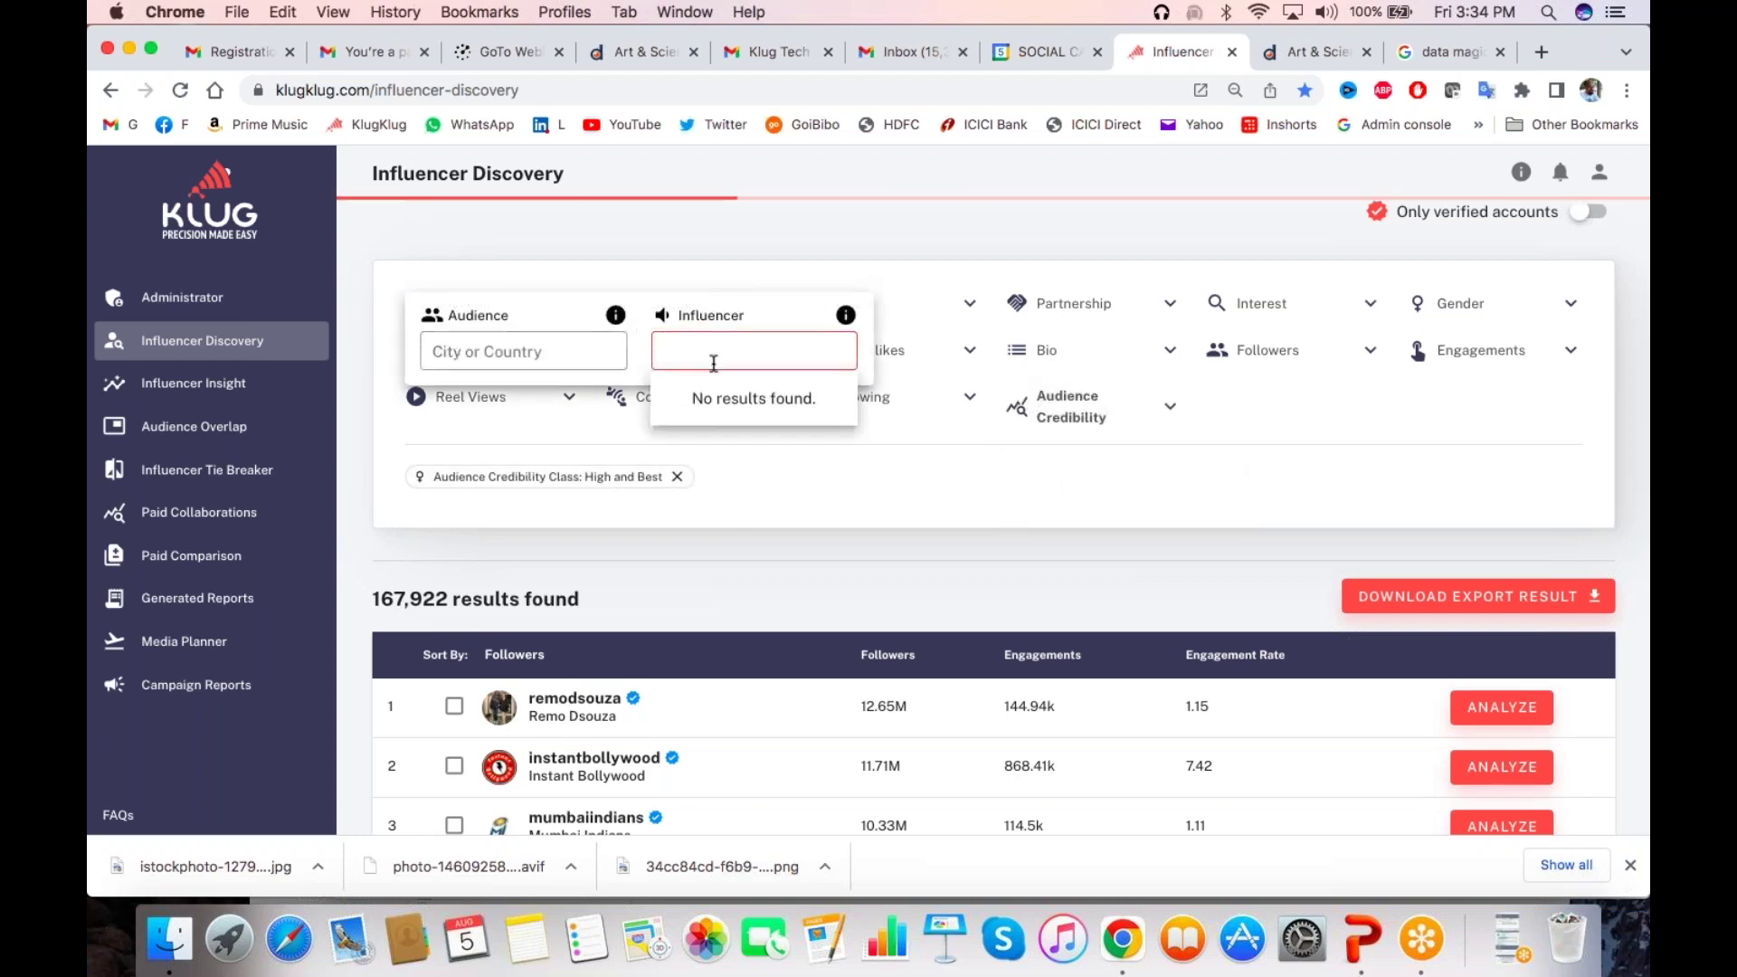
pyautogui.write('indo')
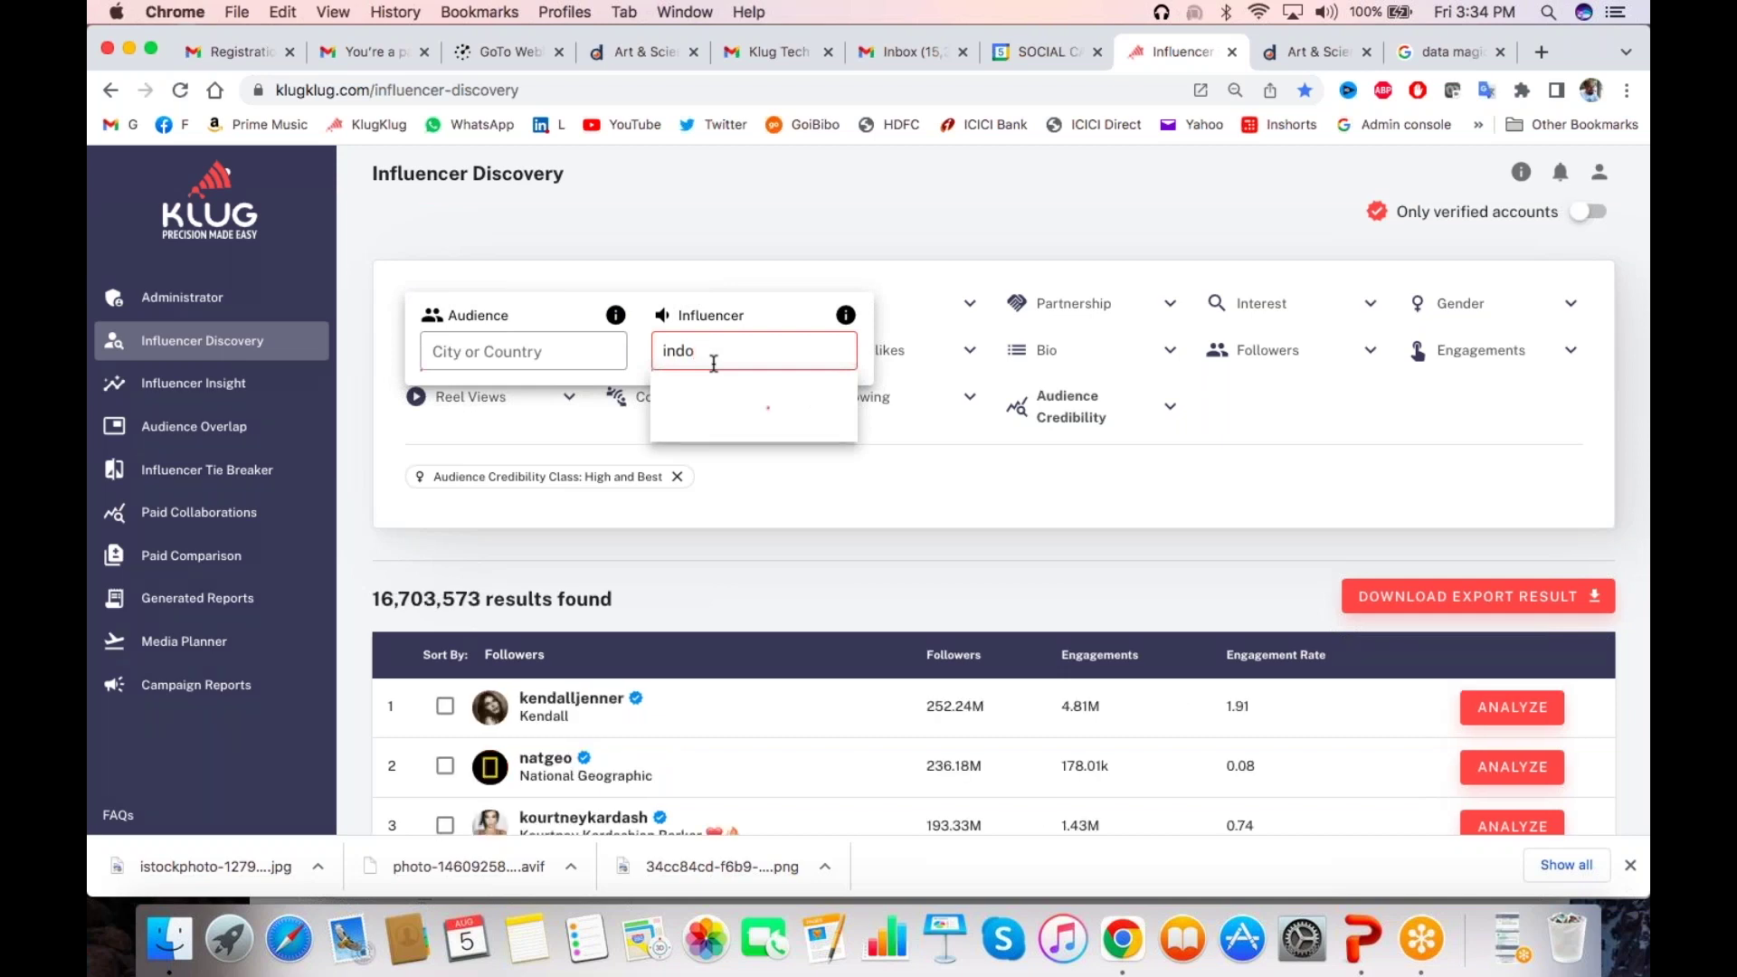
pyautogui.click(702, 398)
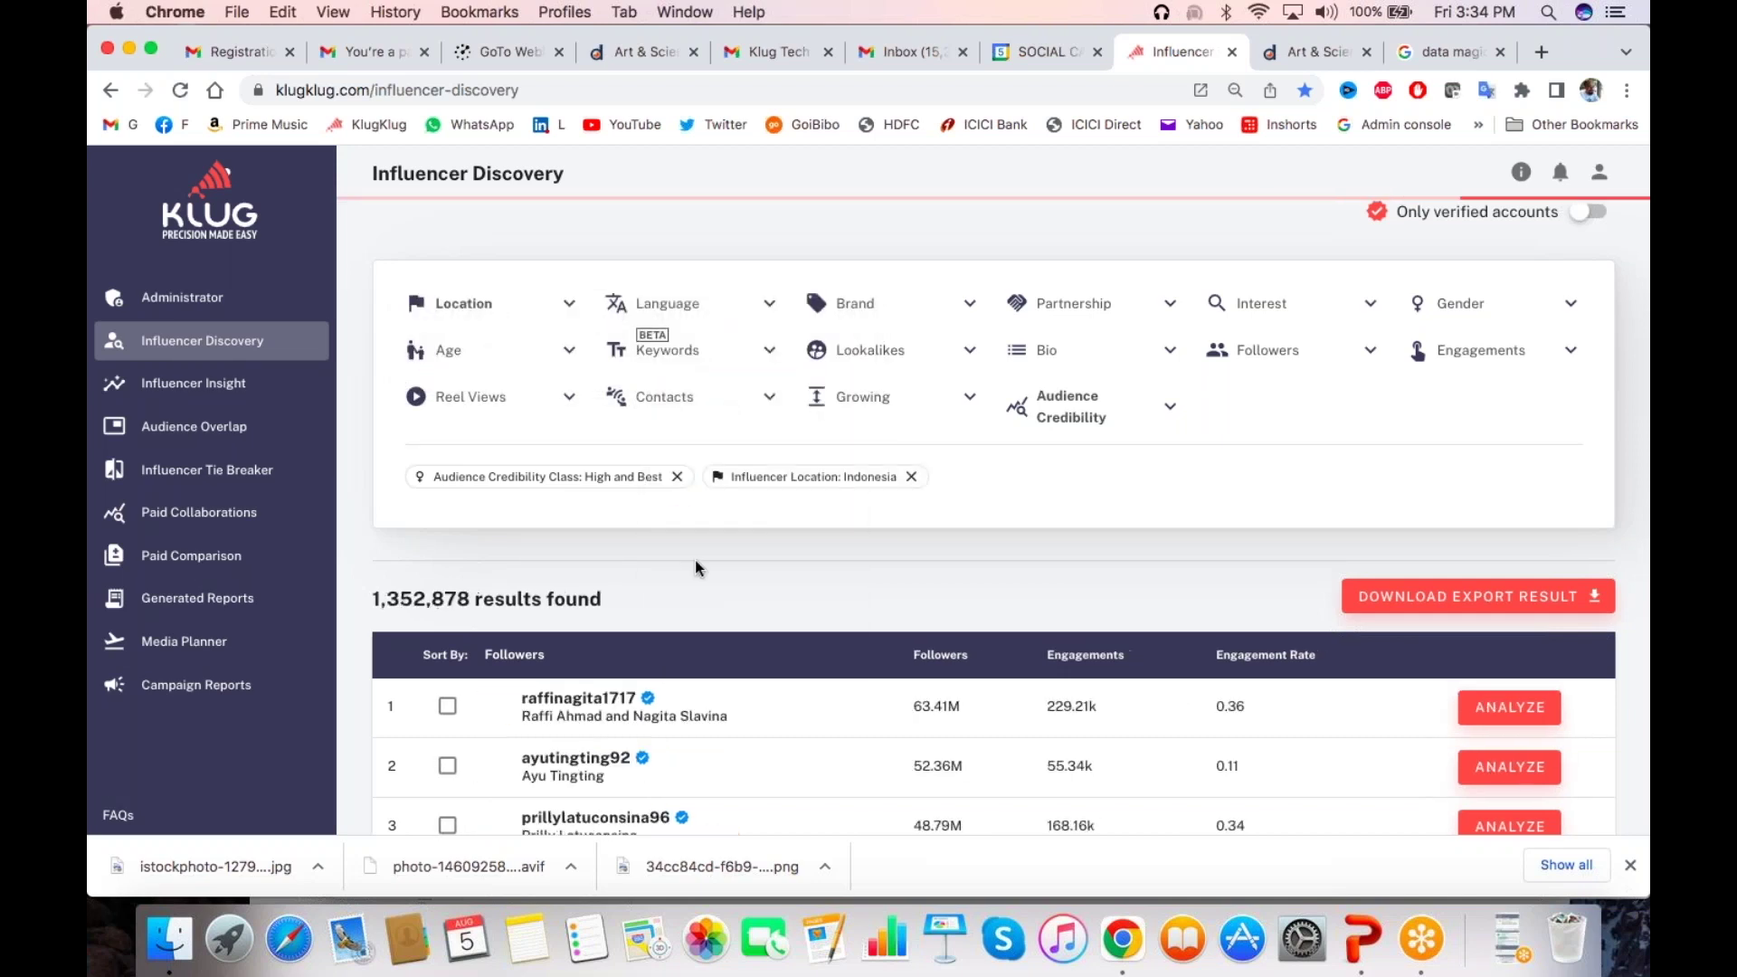
# Remove the audience credibility filter and reapply it for Indonesia at Medium, switching it to High and Best
pyautogui.click(677, 477)
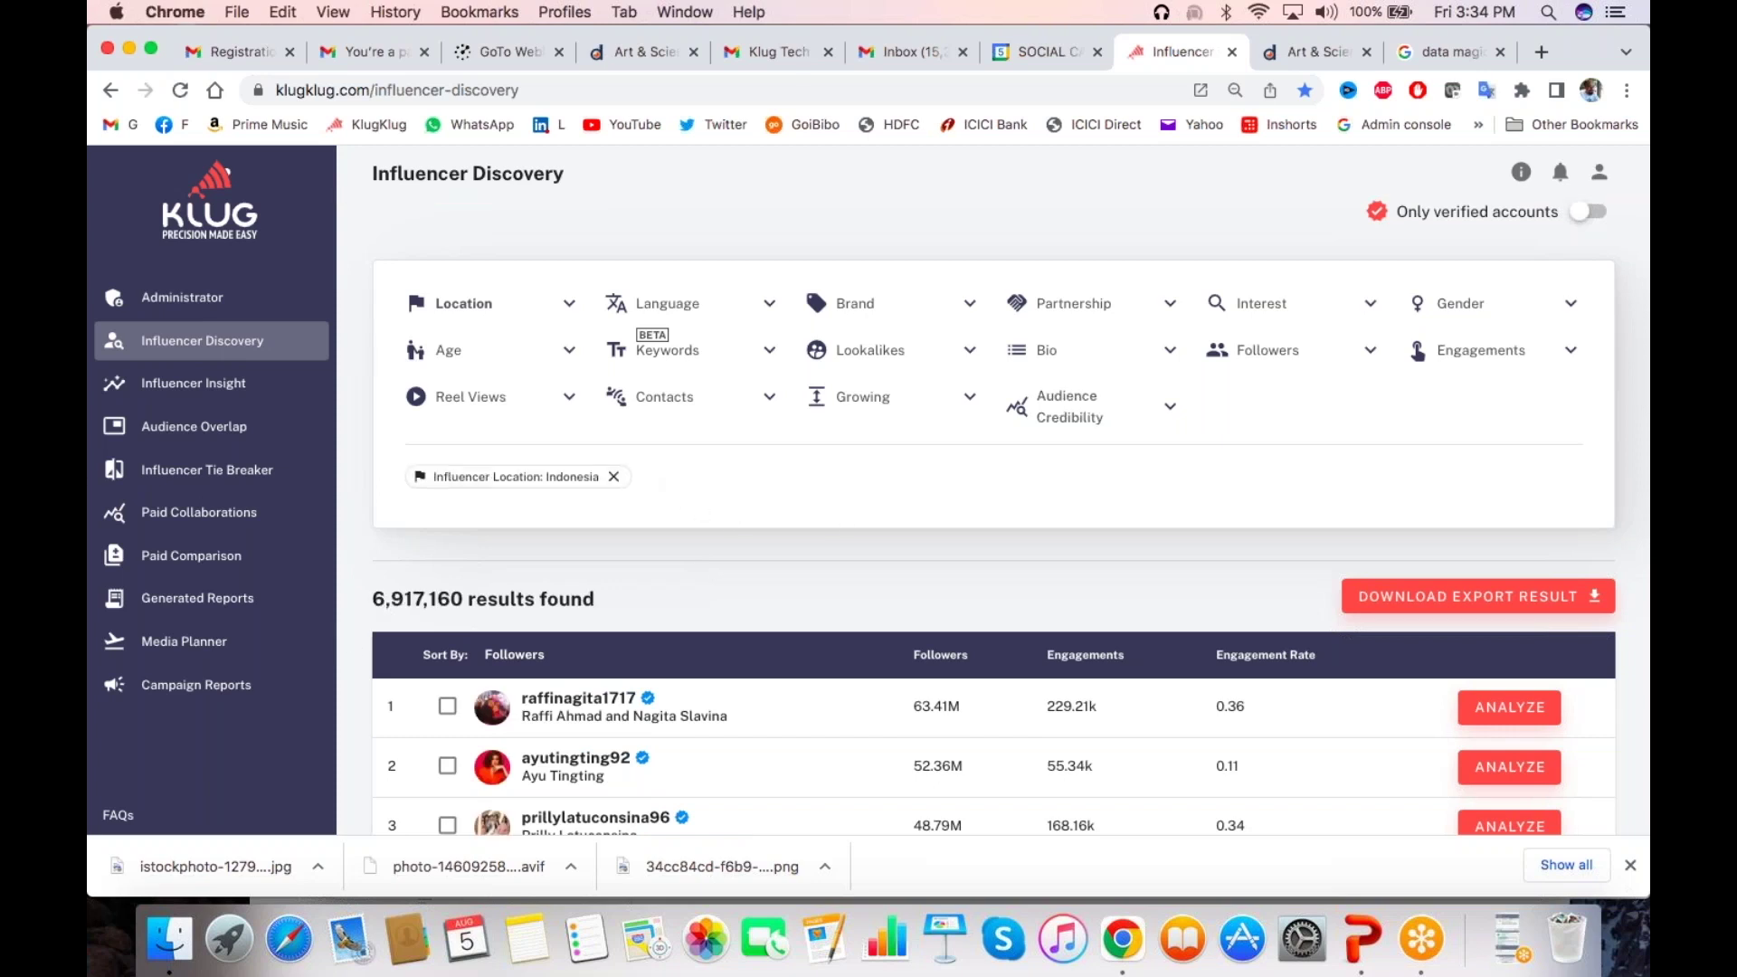
pyautogui.moveTo(436, 599); pyautogui.dragTo(372, 599)
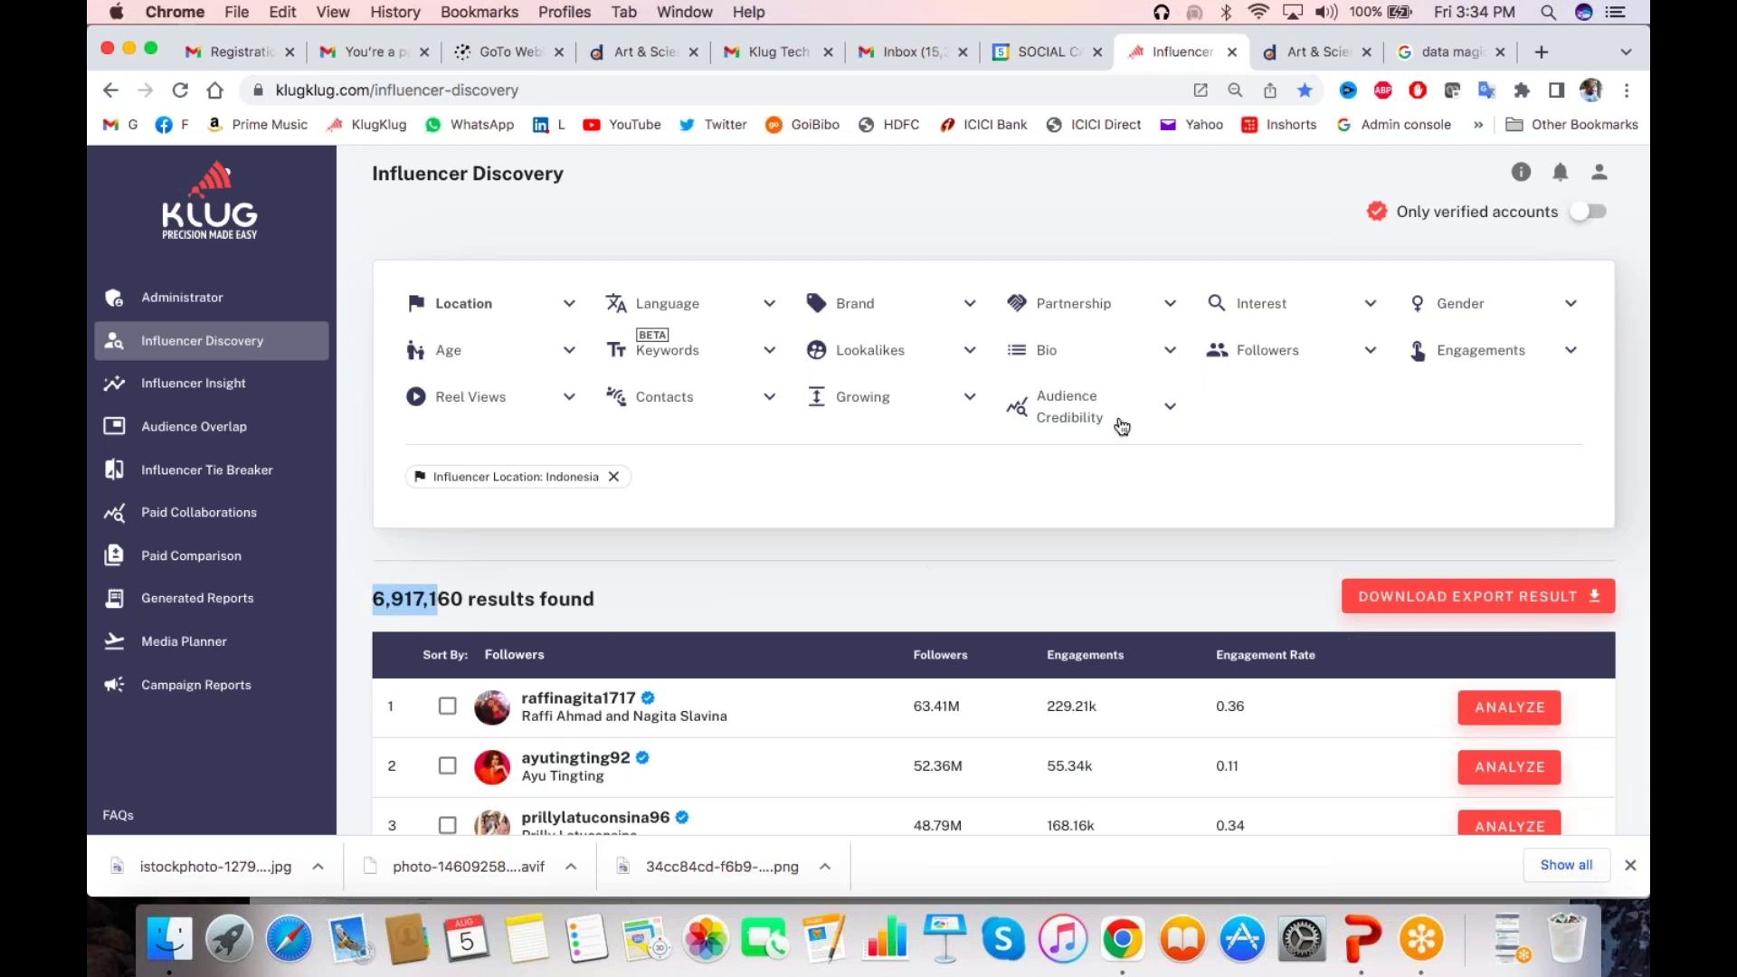
pyautogui.click(1124, 418)
pyautogui.click(1035, 457)
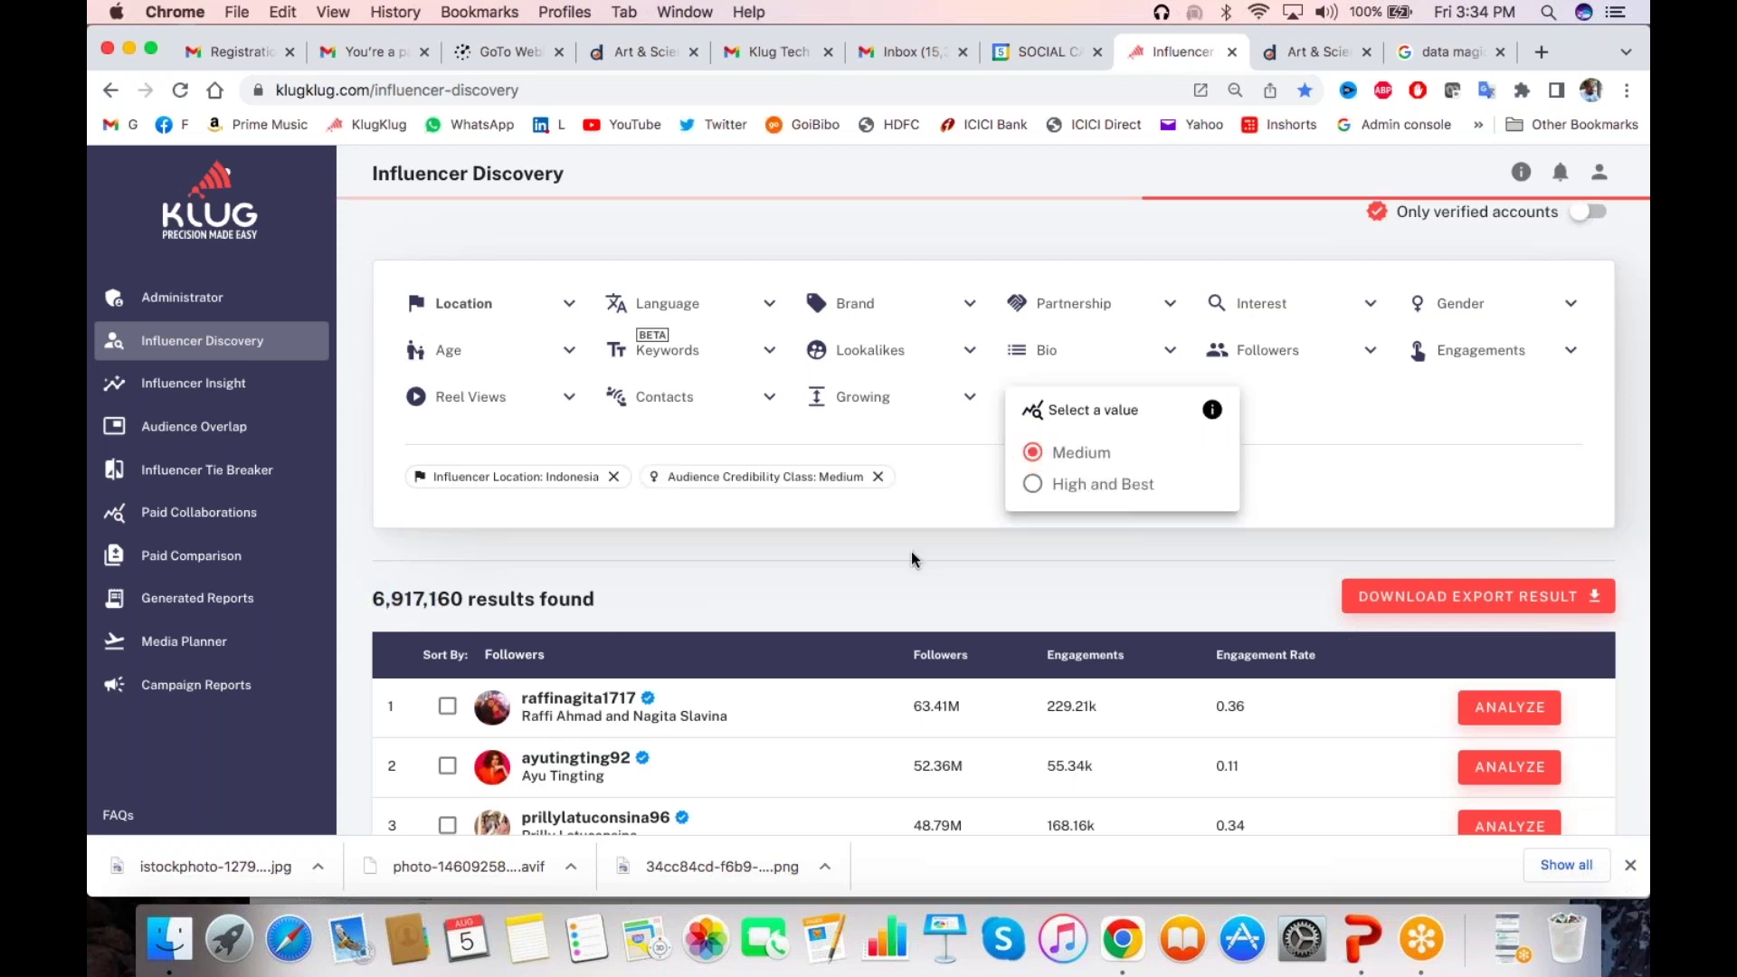
pyautogui.click(1032, 485)
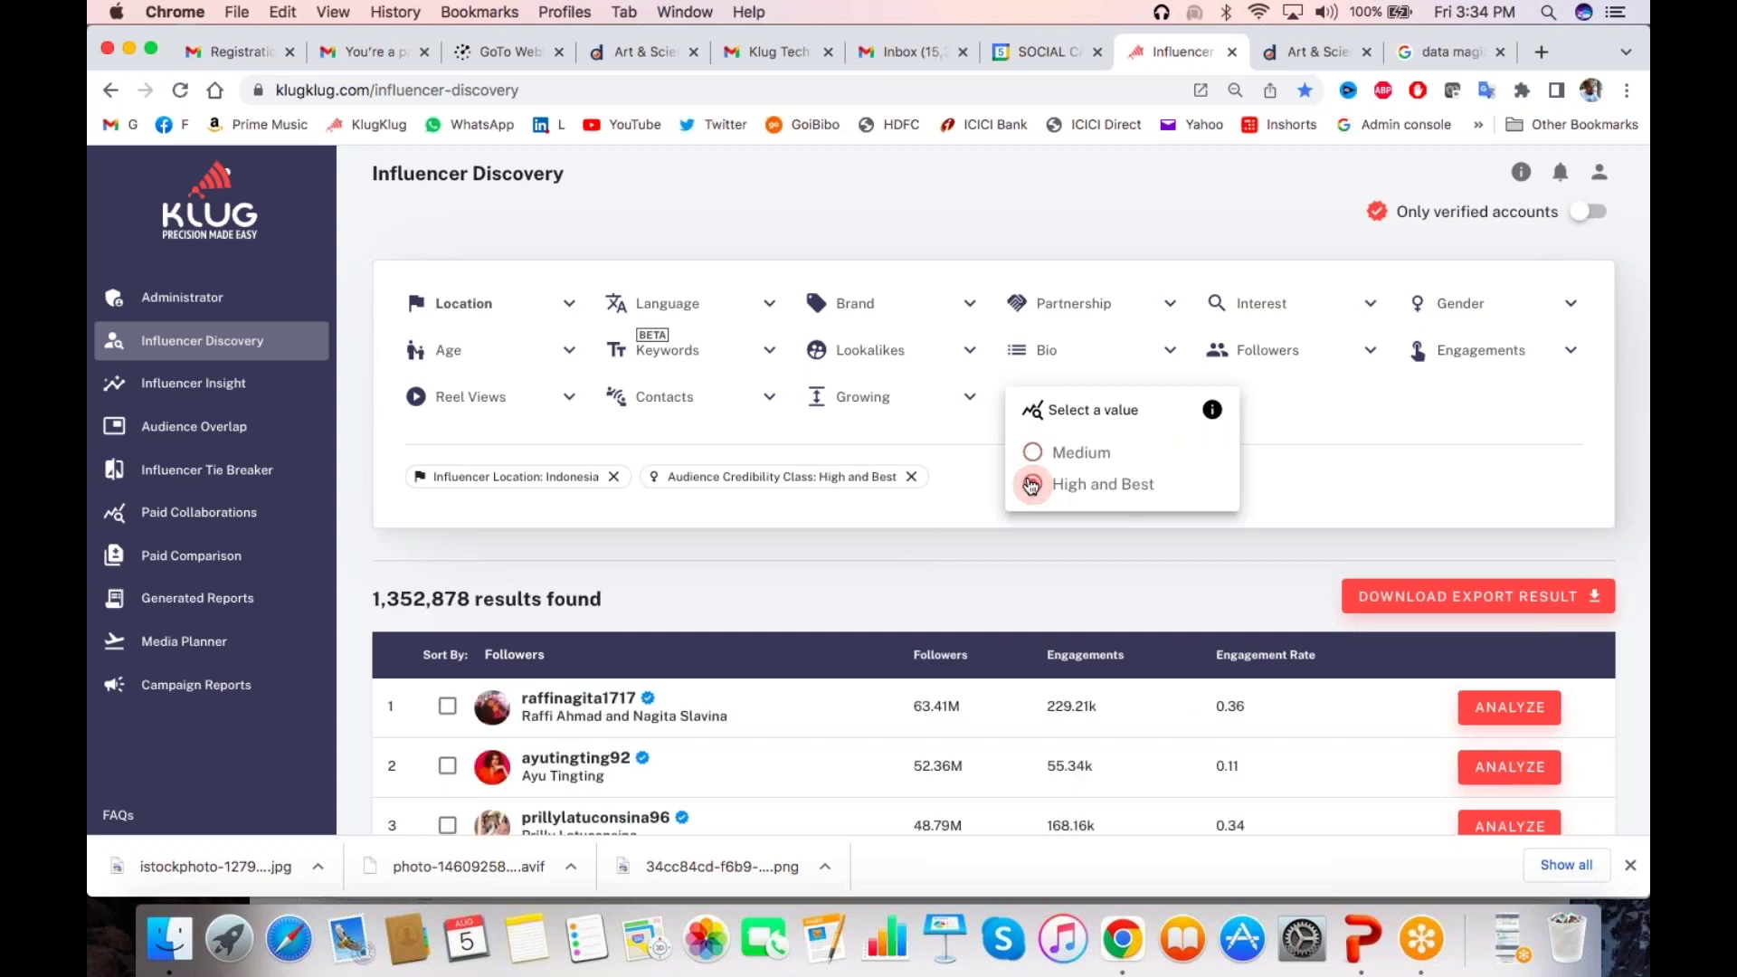
# Remove the audience credibility filter and replace the influencer location Indonesia with India
pyautogui.click(866, 573)
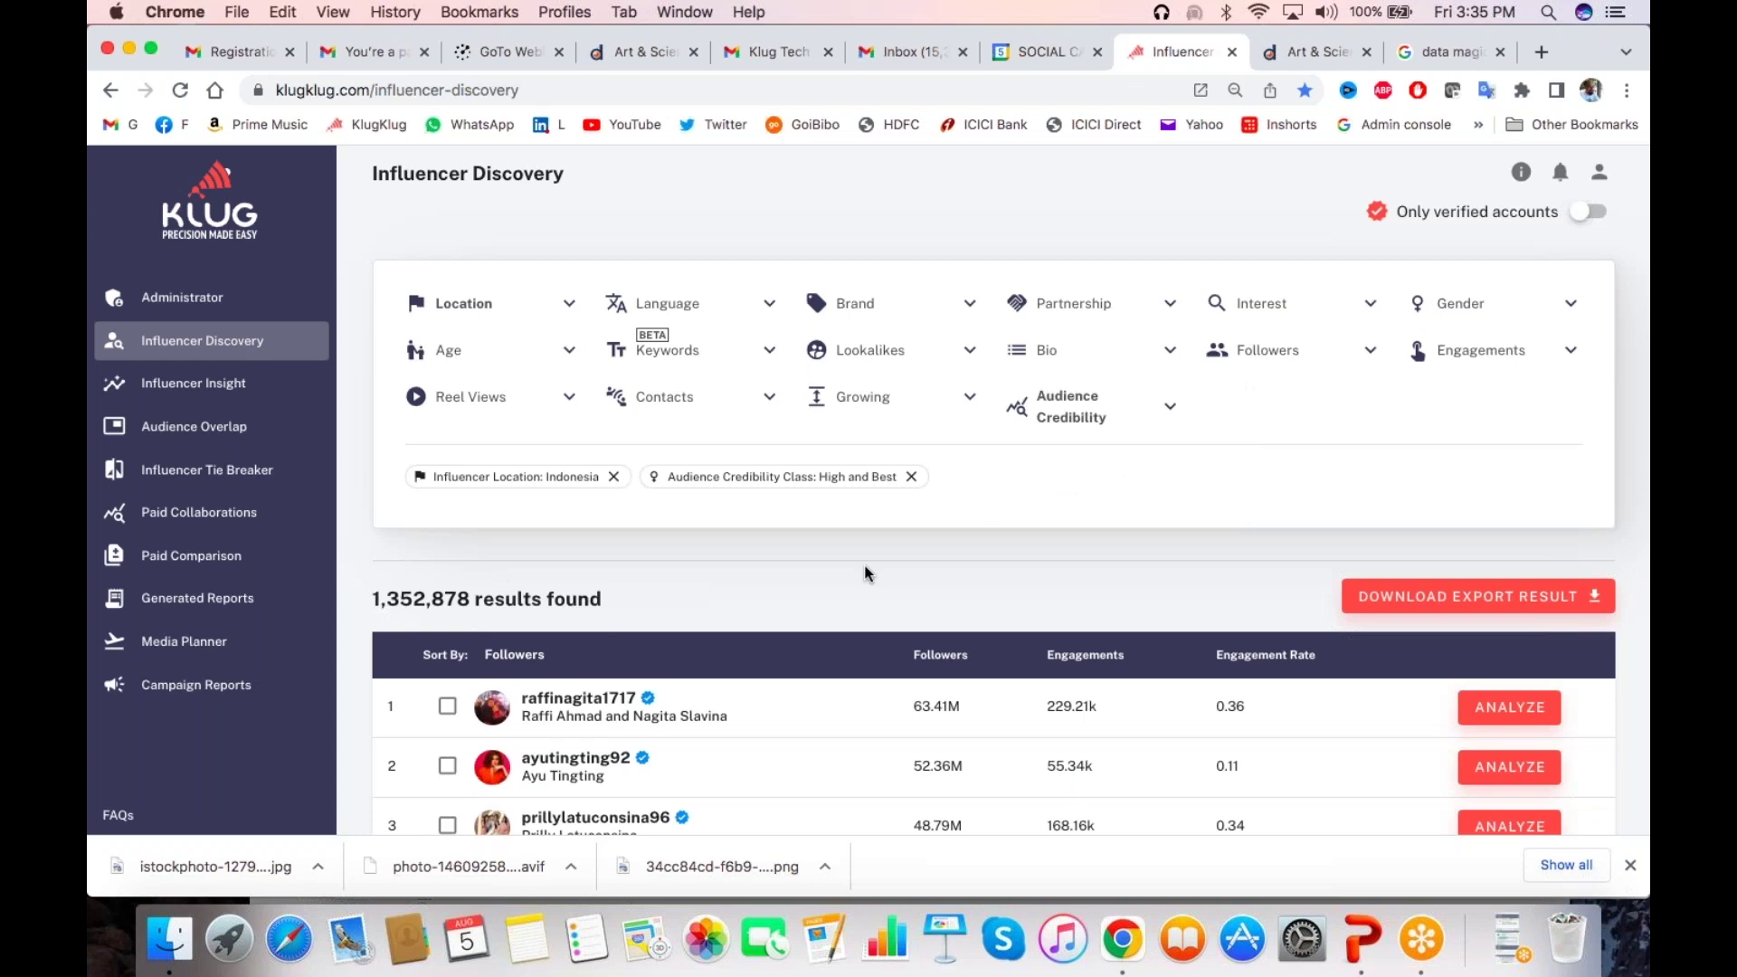
pyautogui.click(912, 477)
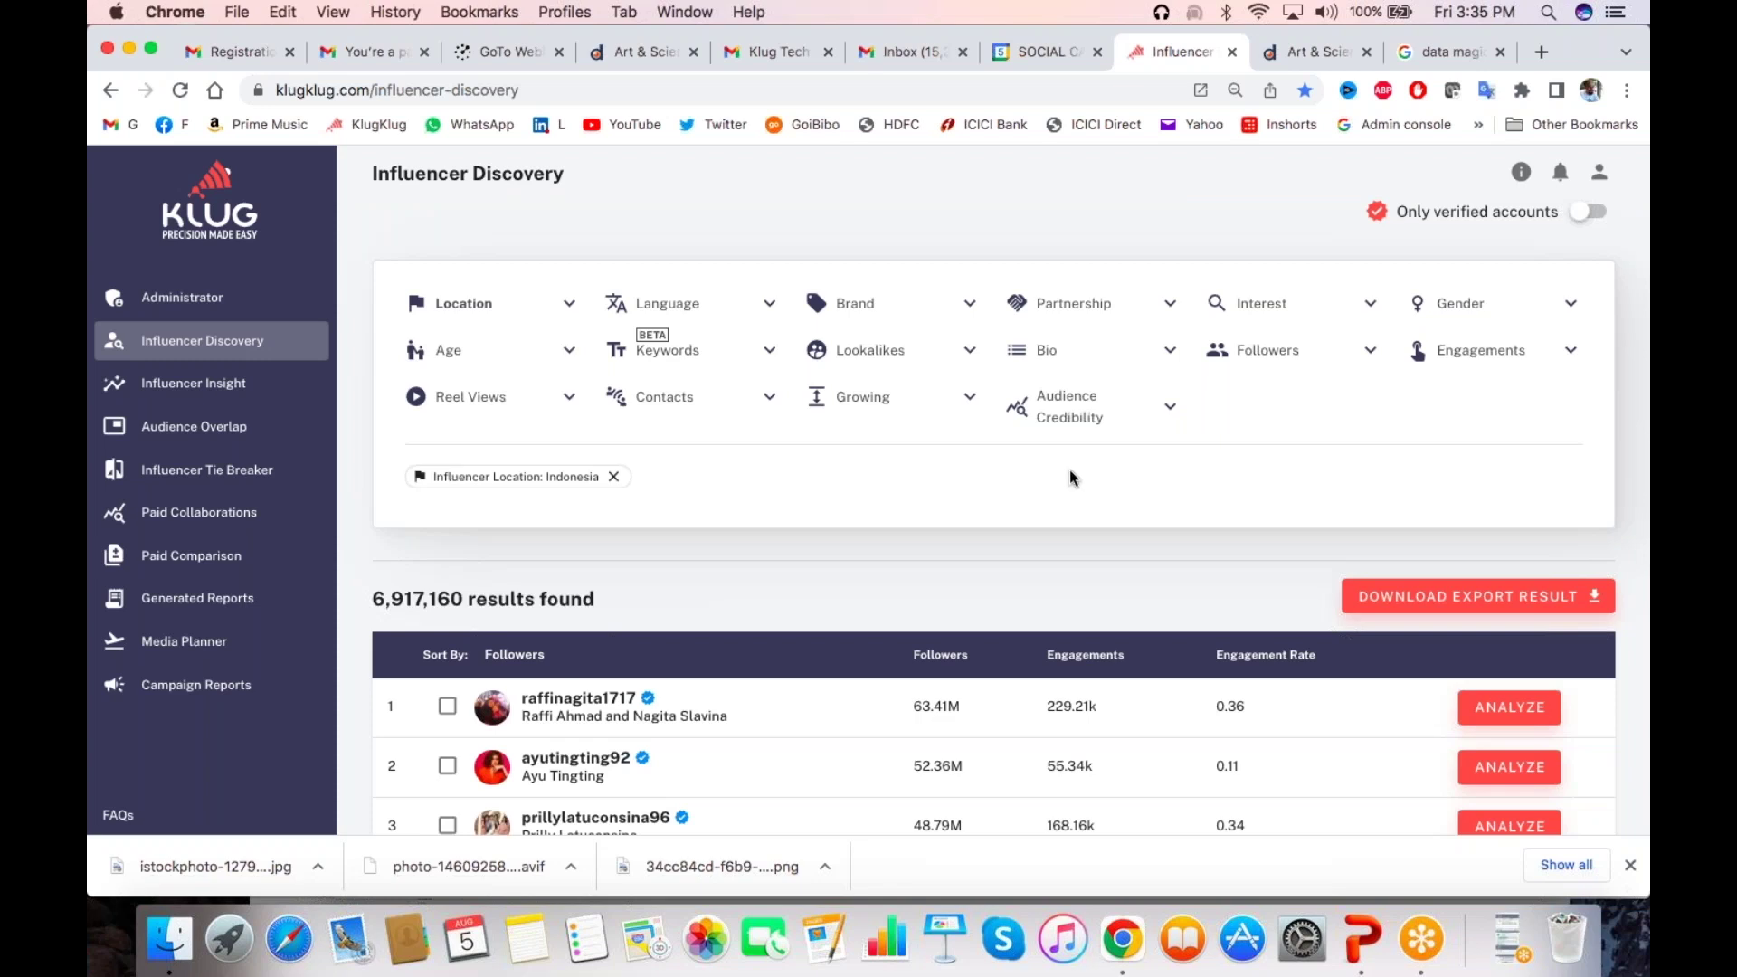
pyautogui.click(613, 477)
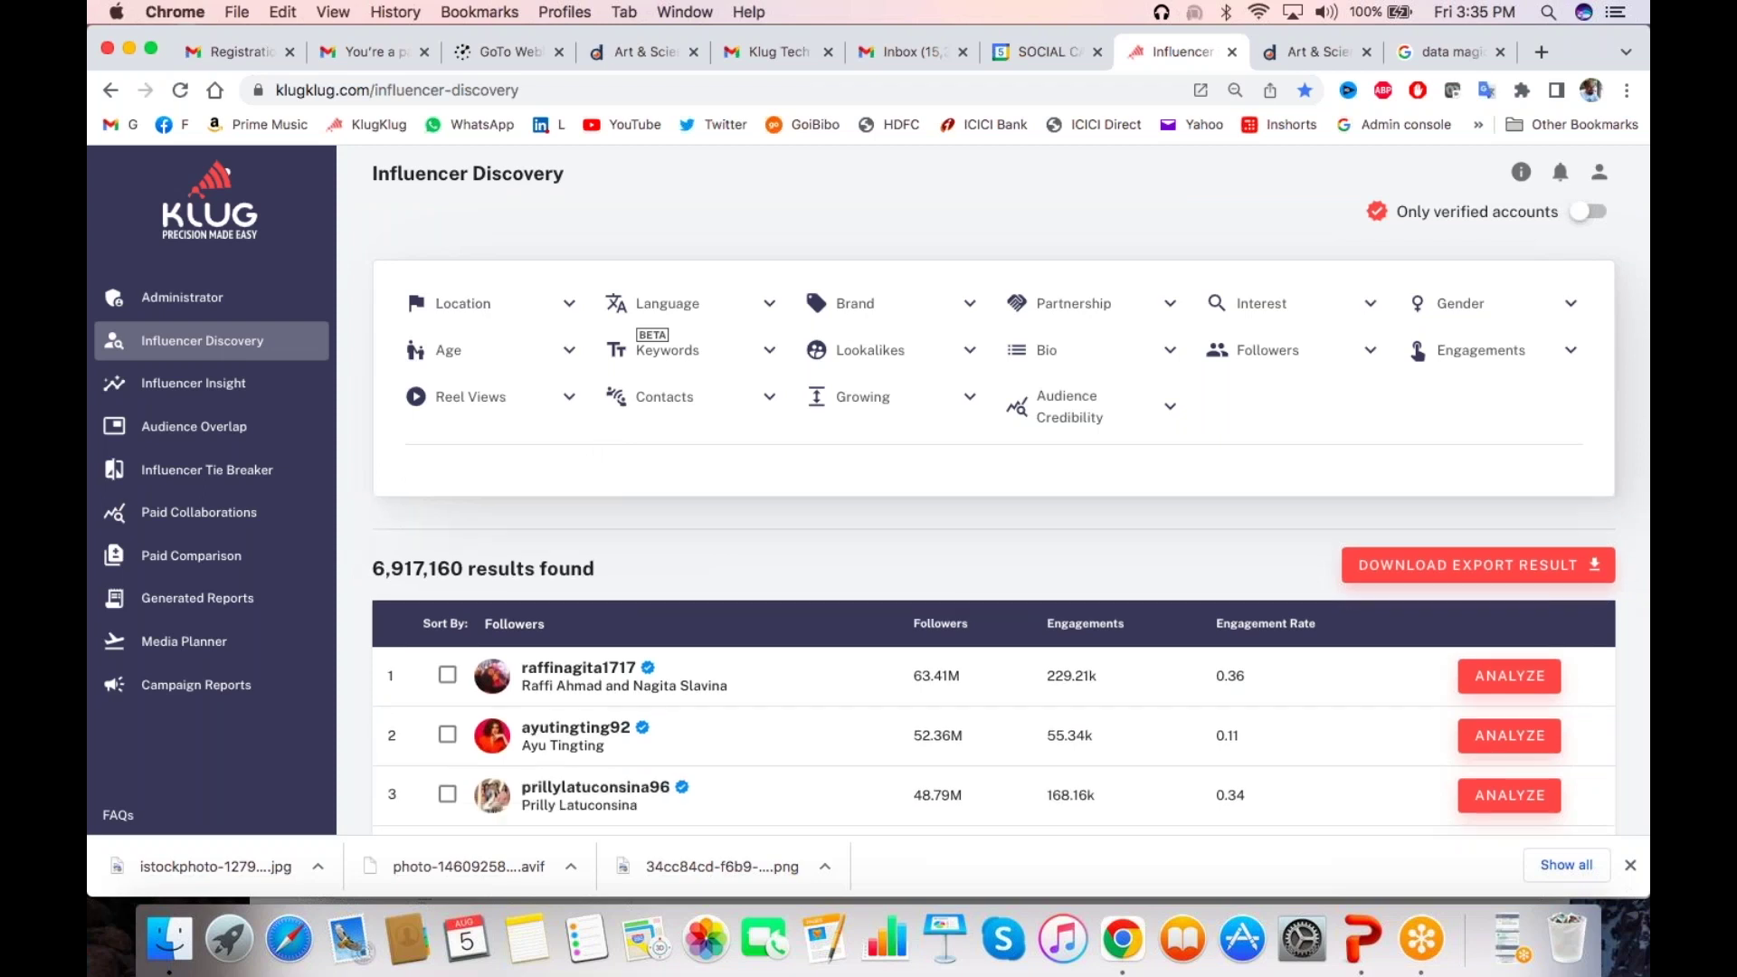
pyautogui.click(547, 312)
pyautogui.click(751, 351)
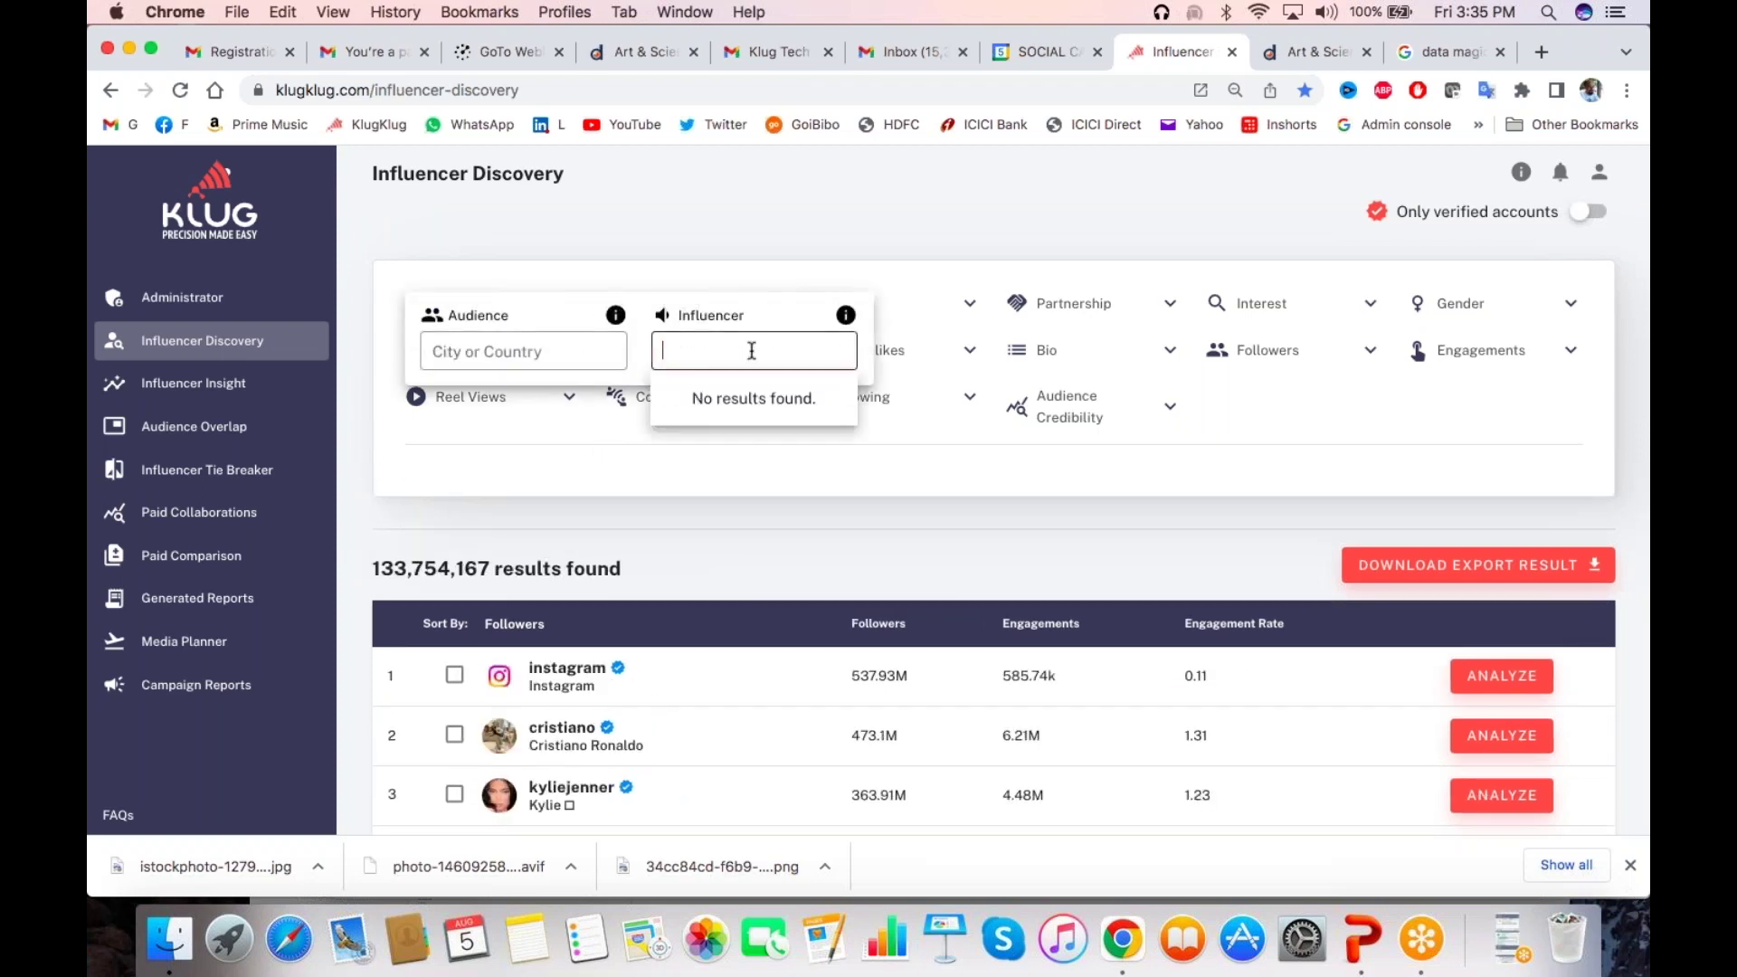
pyautogui.write('indi')
pyautogui.click(749, 392)
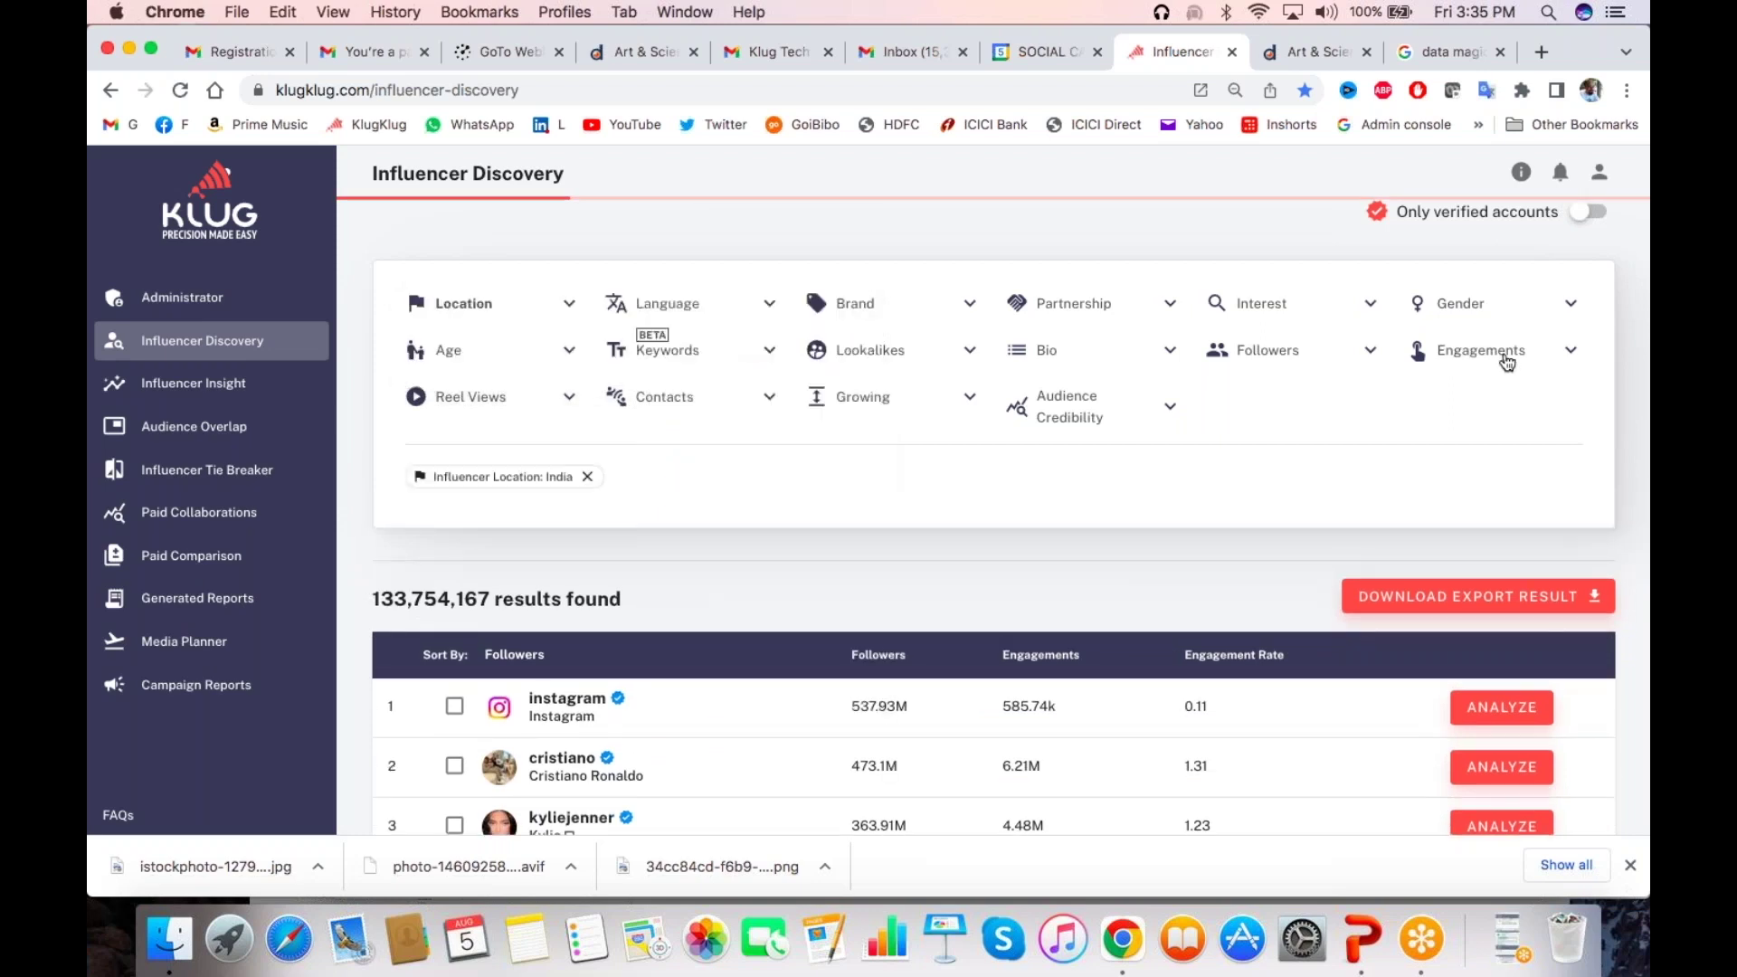
# Filter the Indian influencers by an engagement rate of ≥3%, and raise the threshold to ≥15%
pyautogui.click(1506, 362)
pyautogui.click(1484, 554)
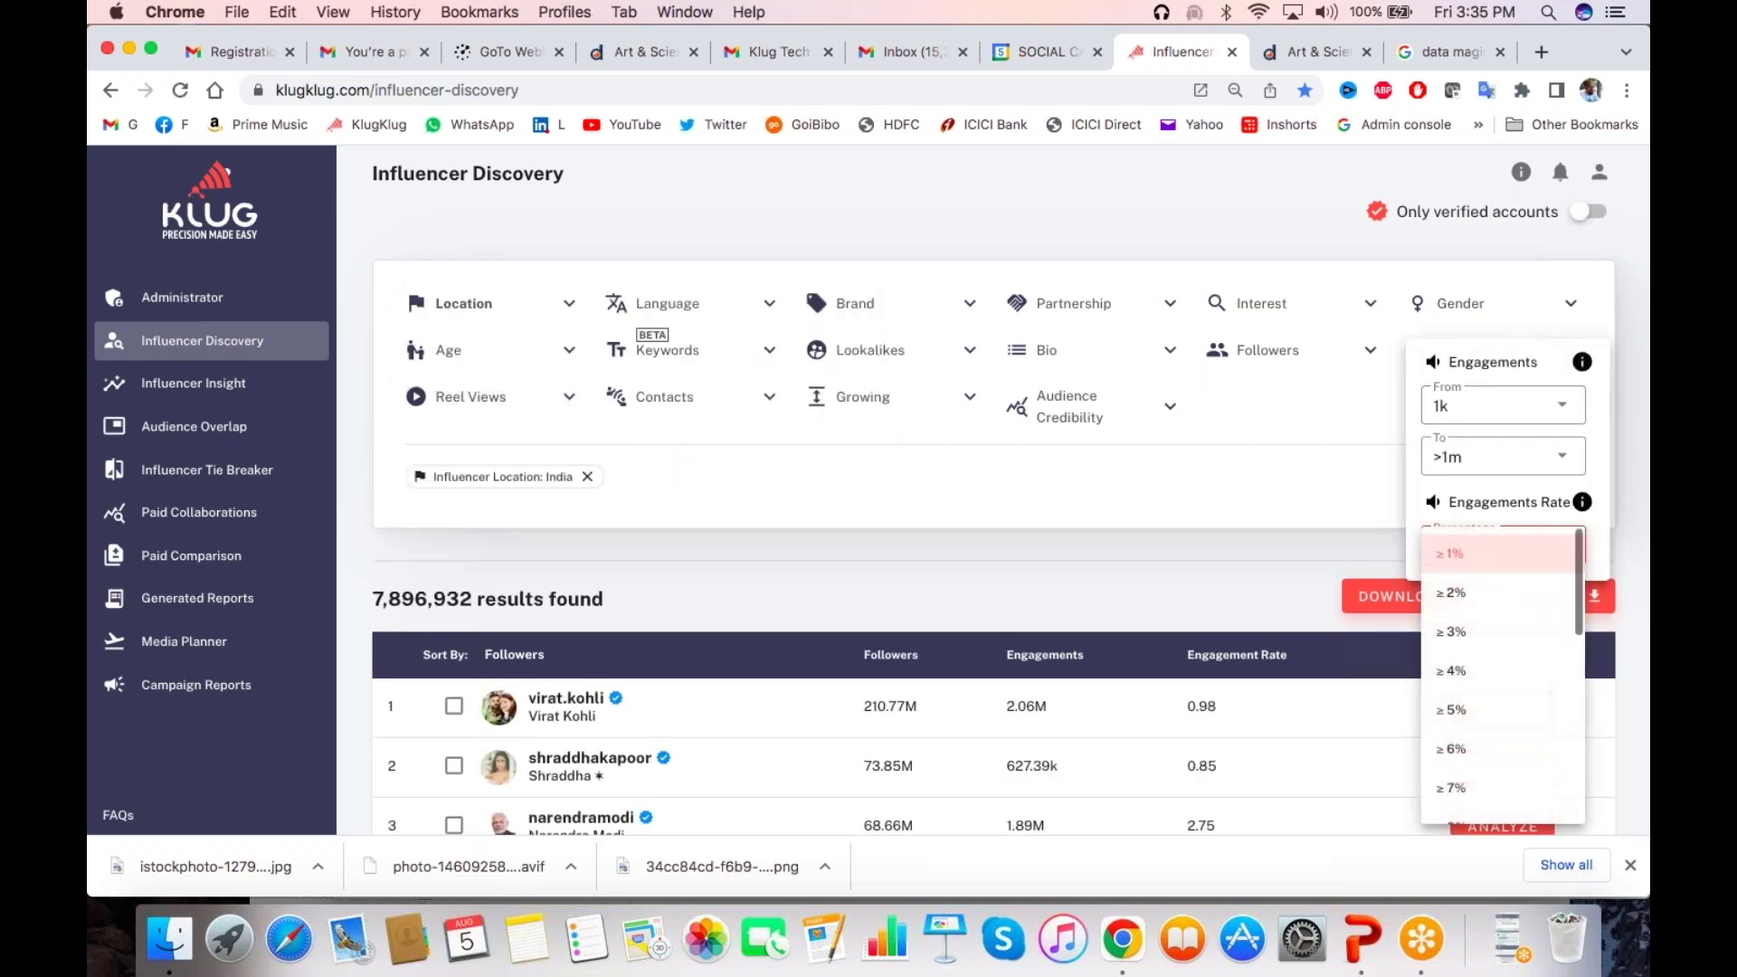
pyautogui.click(1470, 635)
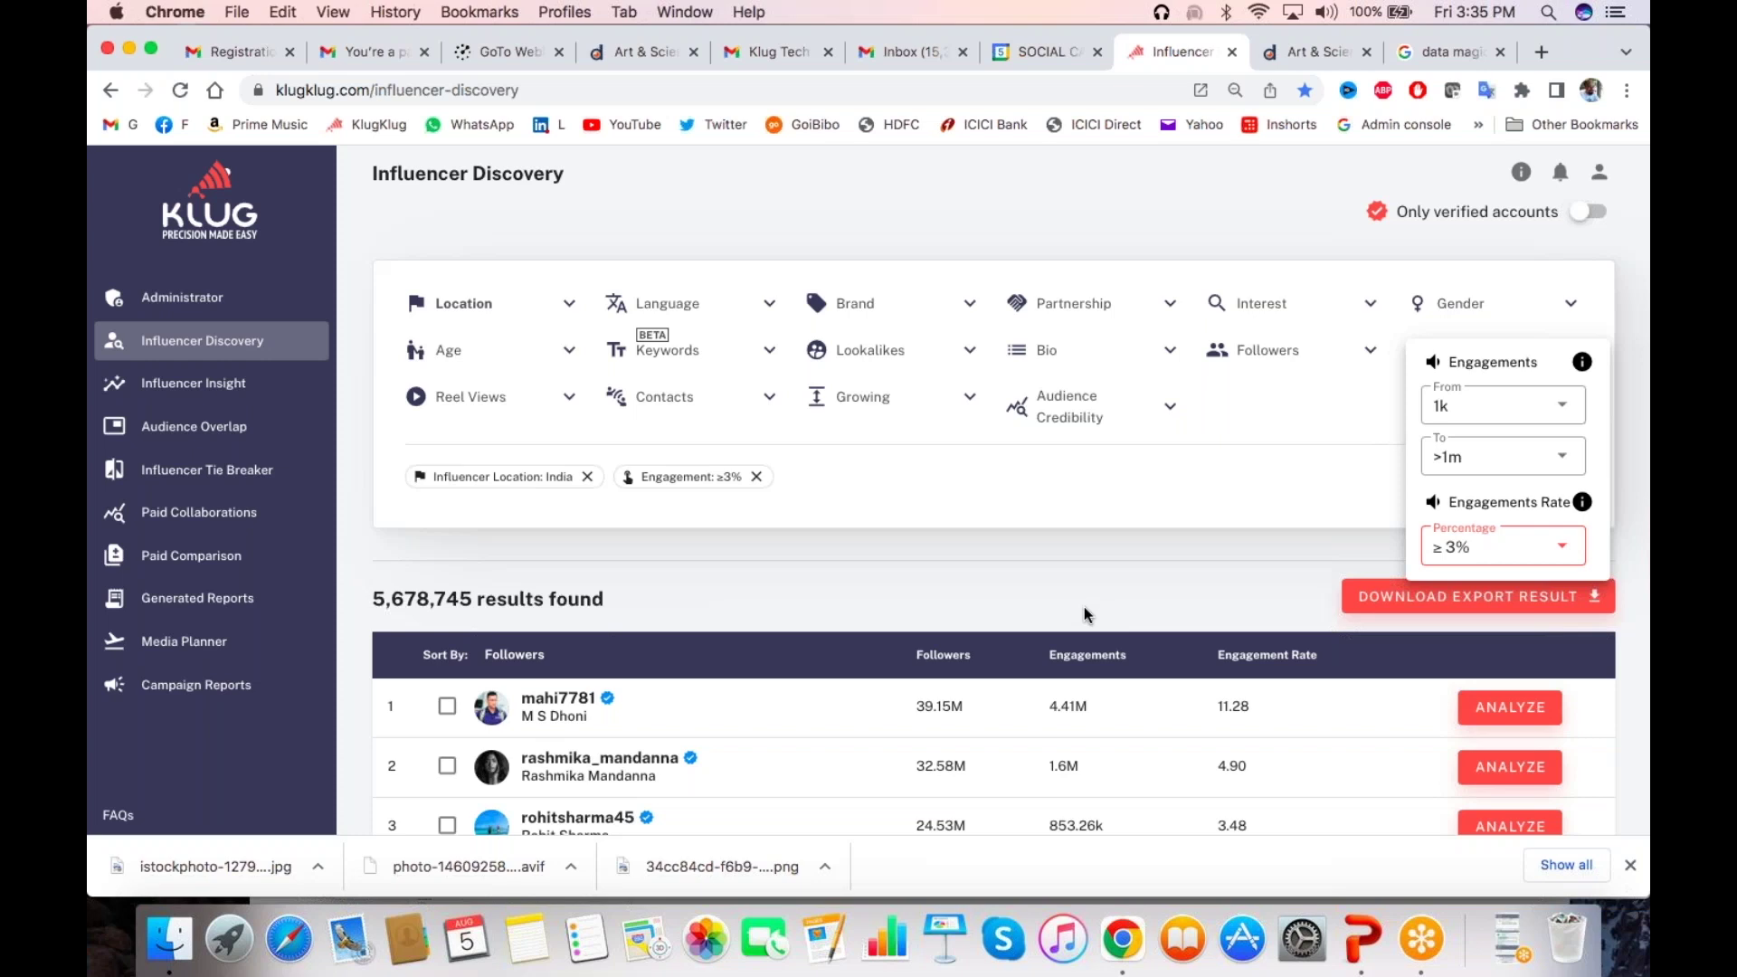
pyautogui.click(1498, 553)
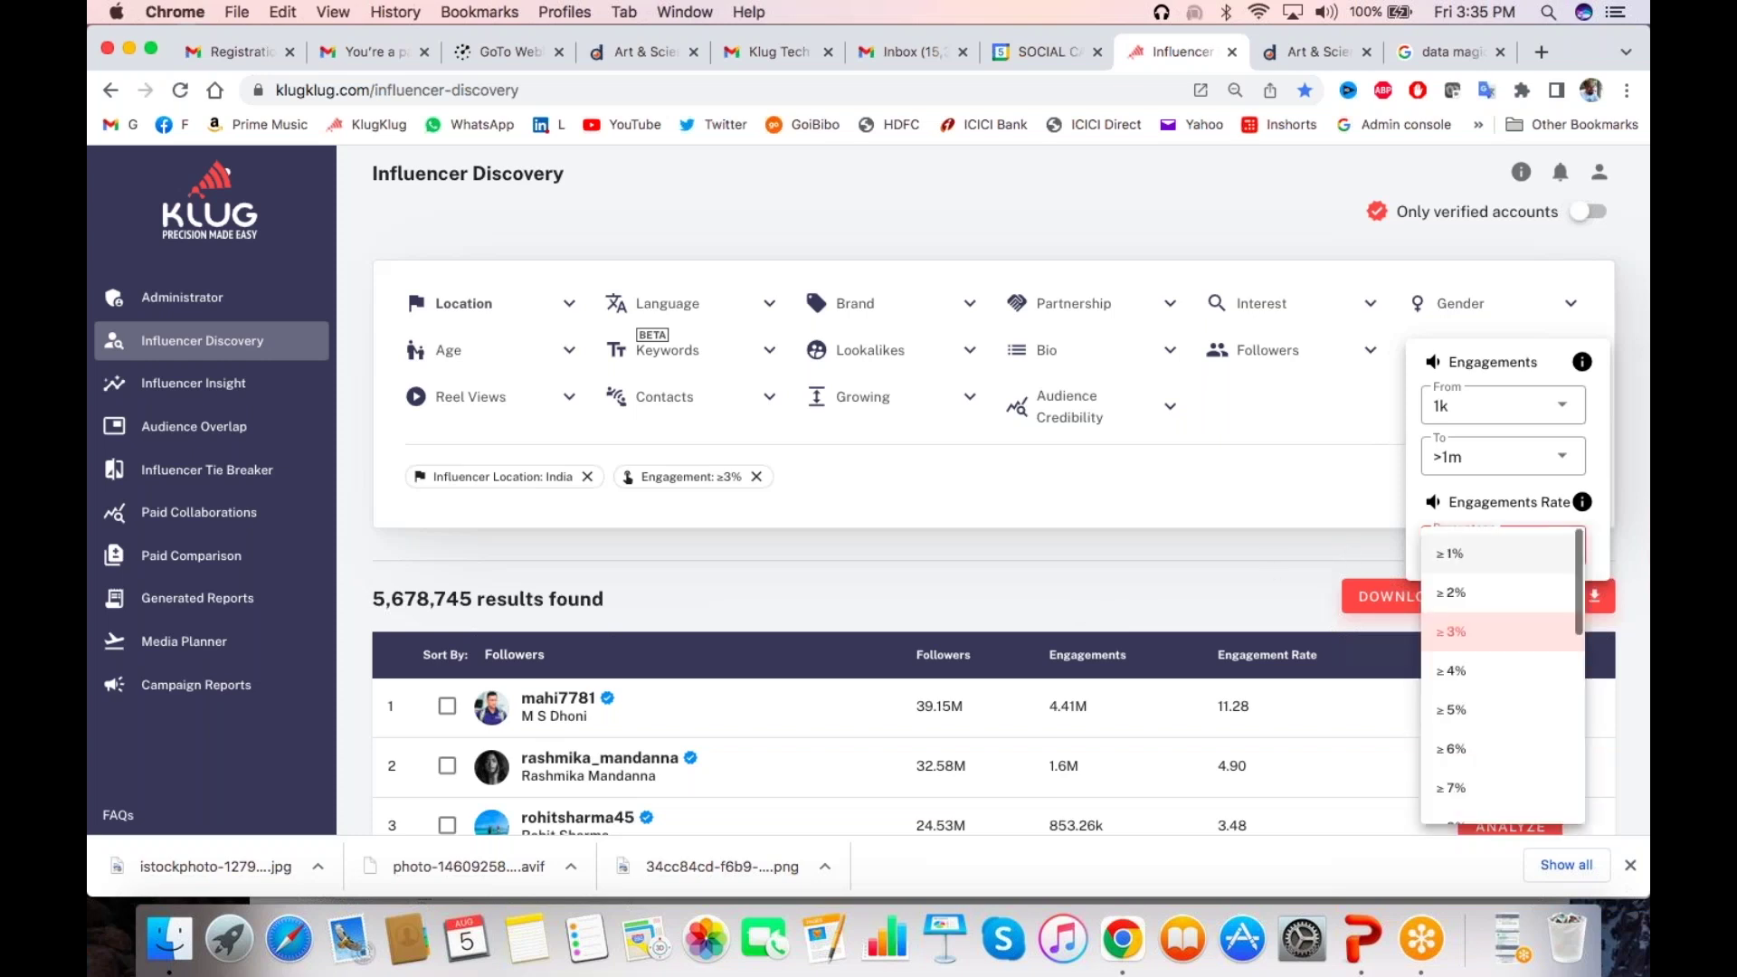
pyautogui.scroll(-5, 1479, 678)
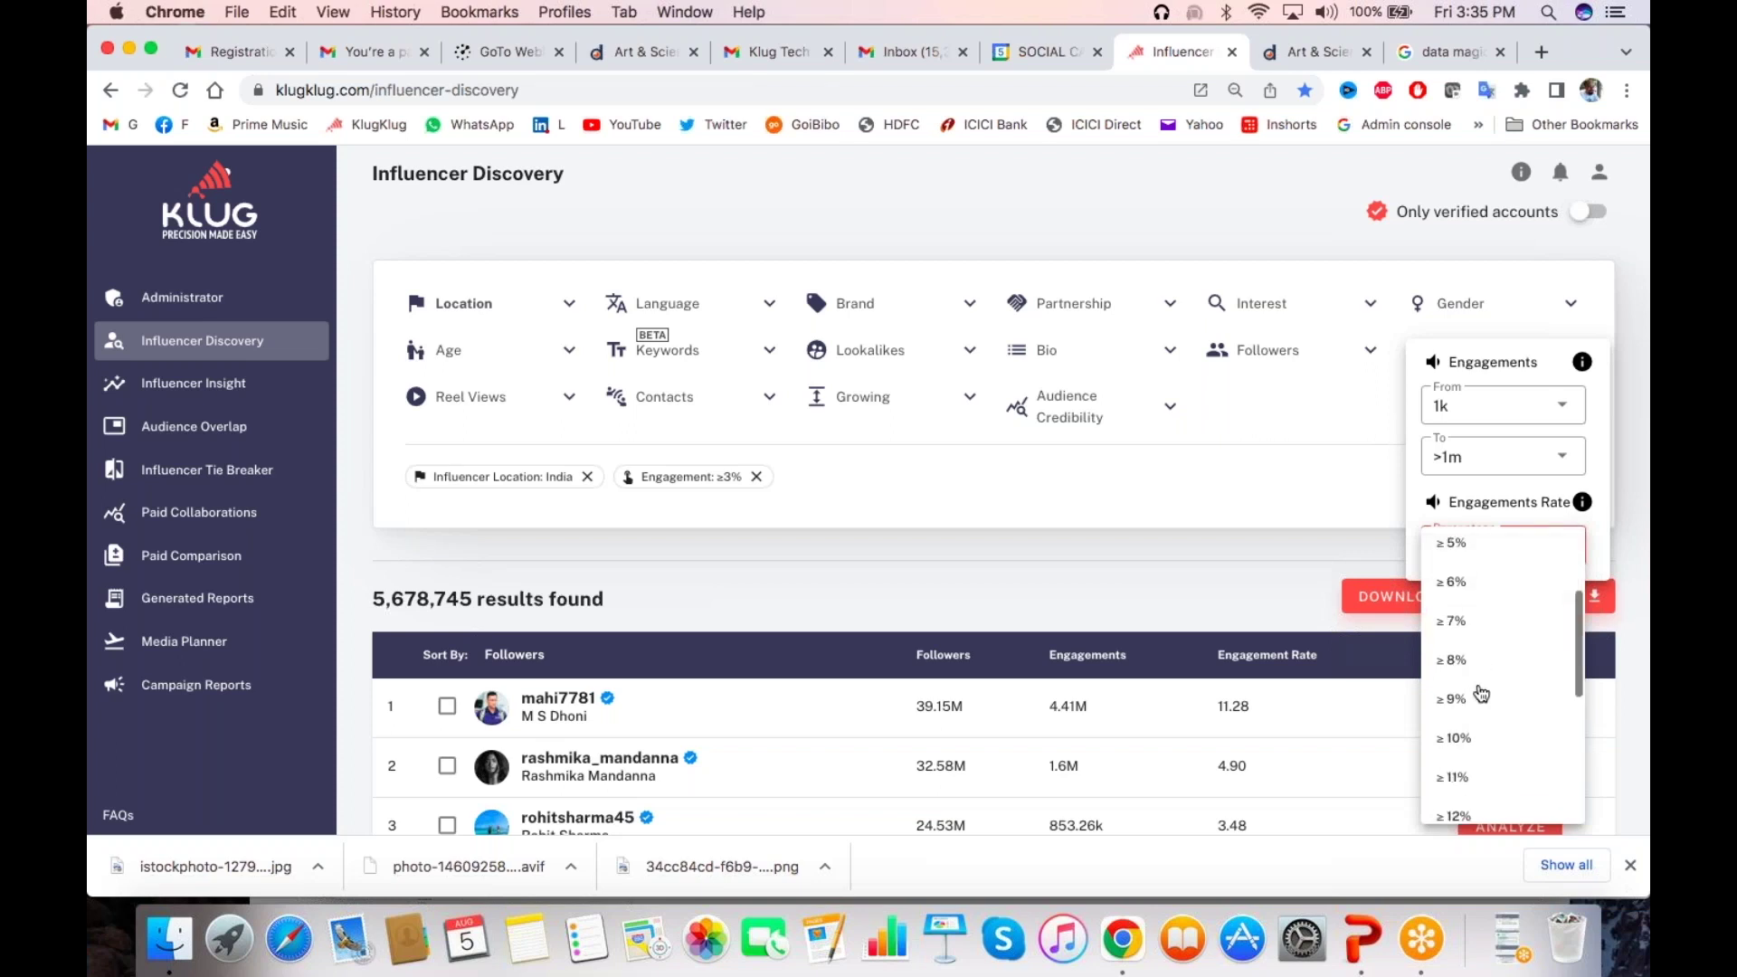
pyautogui.scroll(-1, 1481, 693)
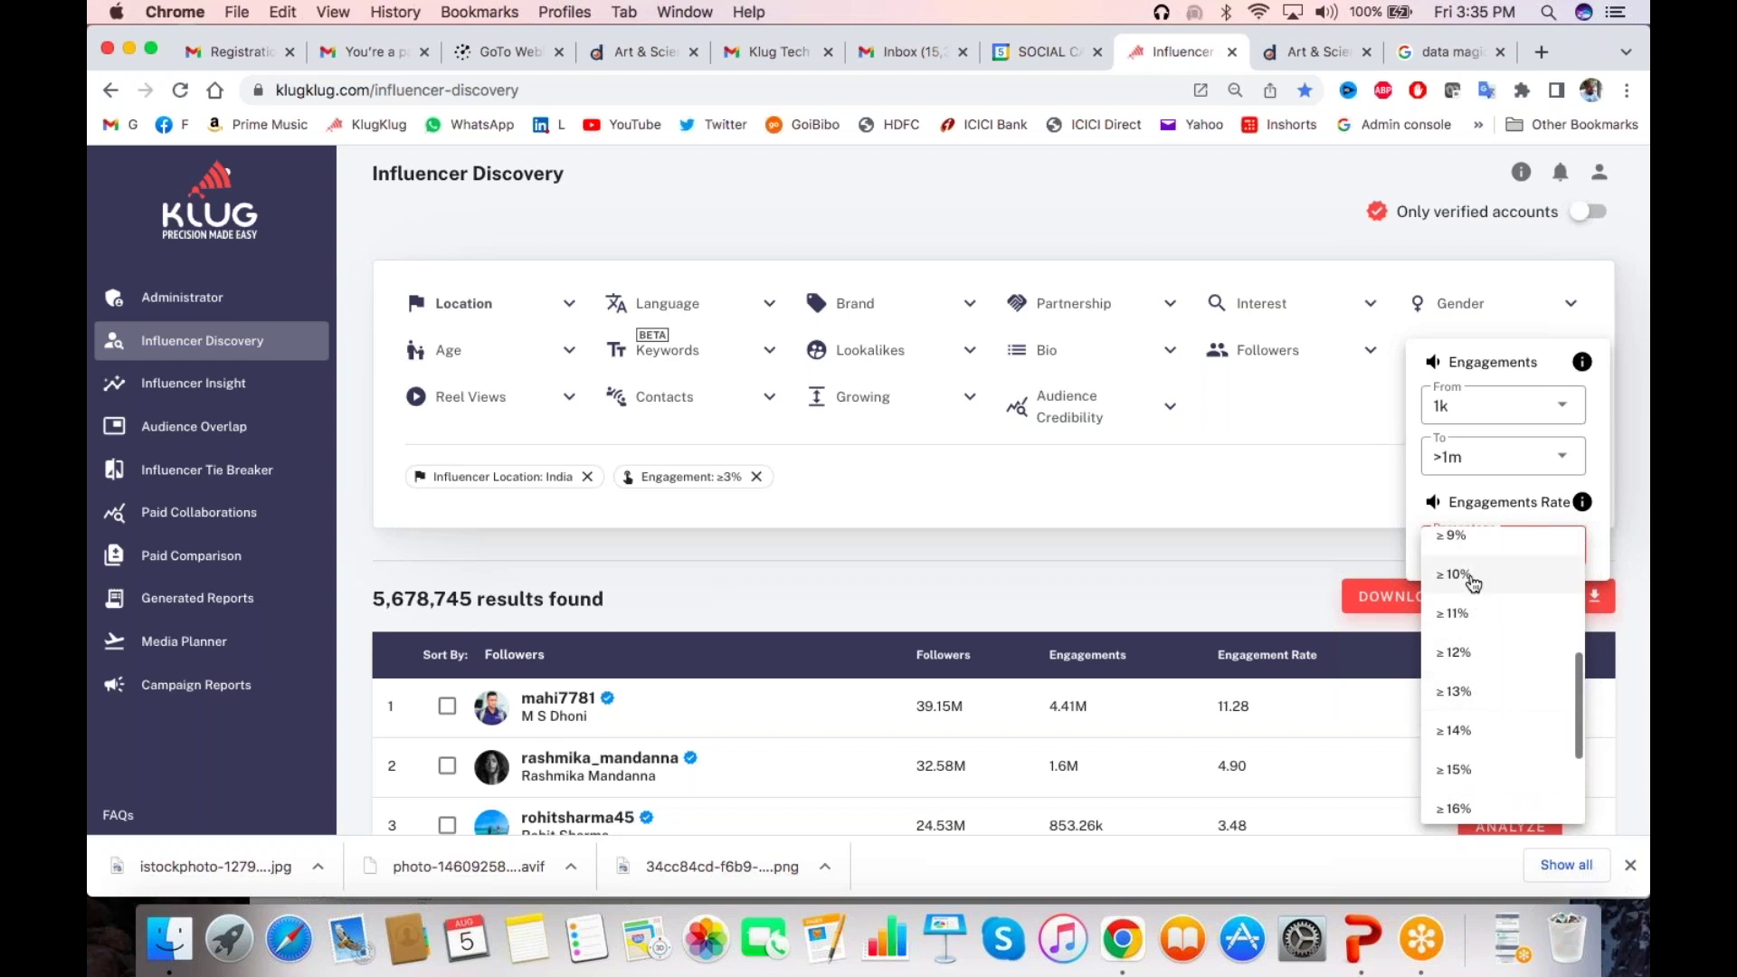
pyautogui.scroll(-3, 1467, 601)
pyautogui.click(1463, 670)
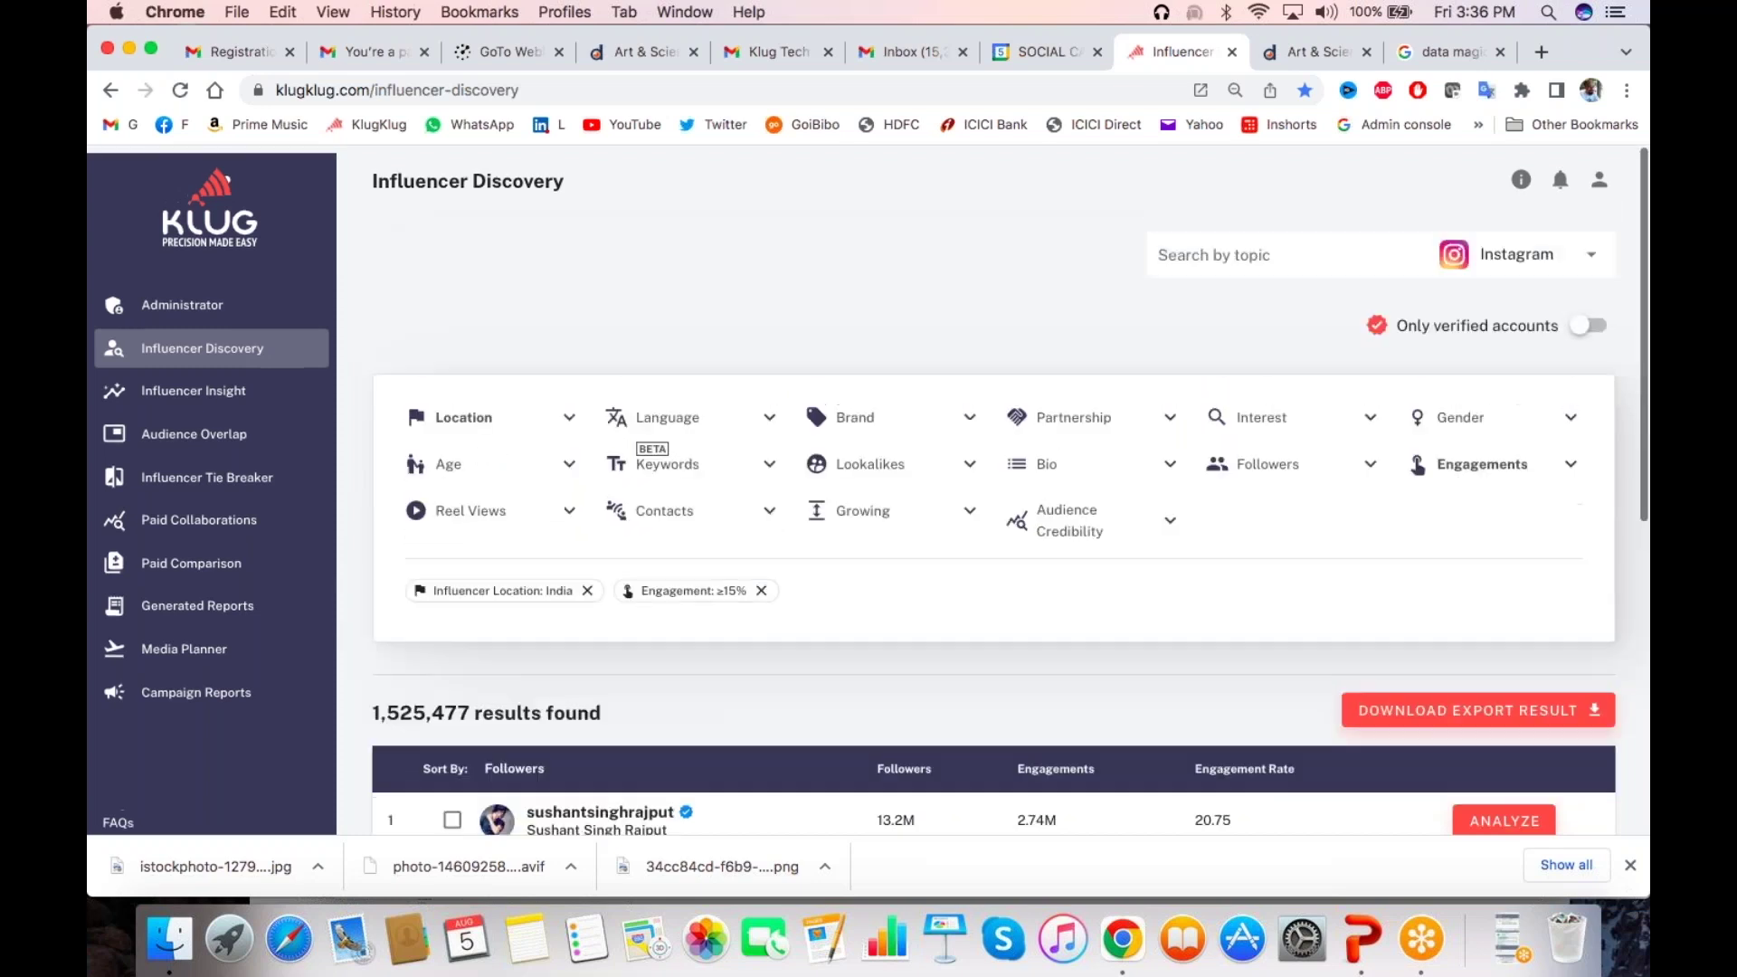
# Add the topic finance to the Instagram search, remove the engagement rate filter and look through the matching Indian accounts
pyautogui.click(1177, 242)
pyautogui.write('finance')
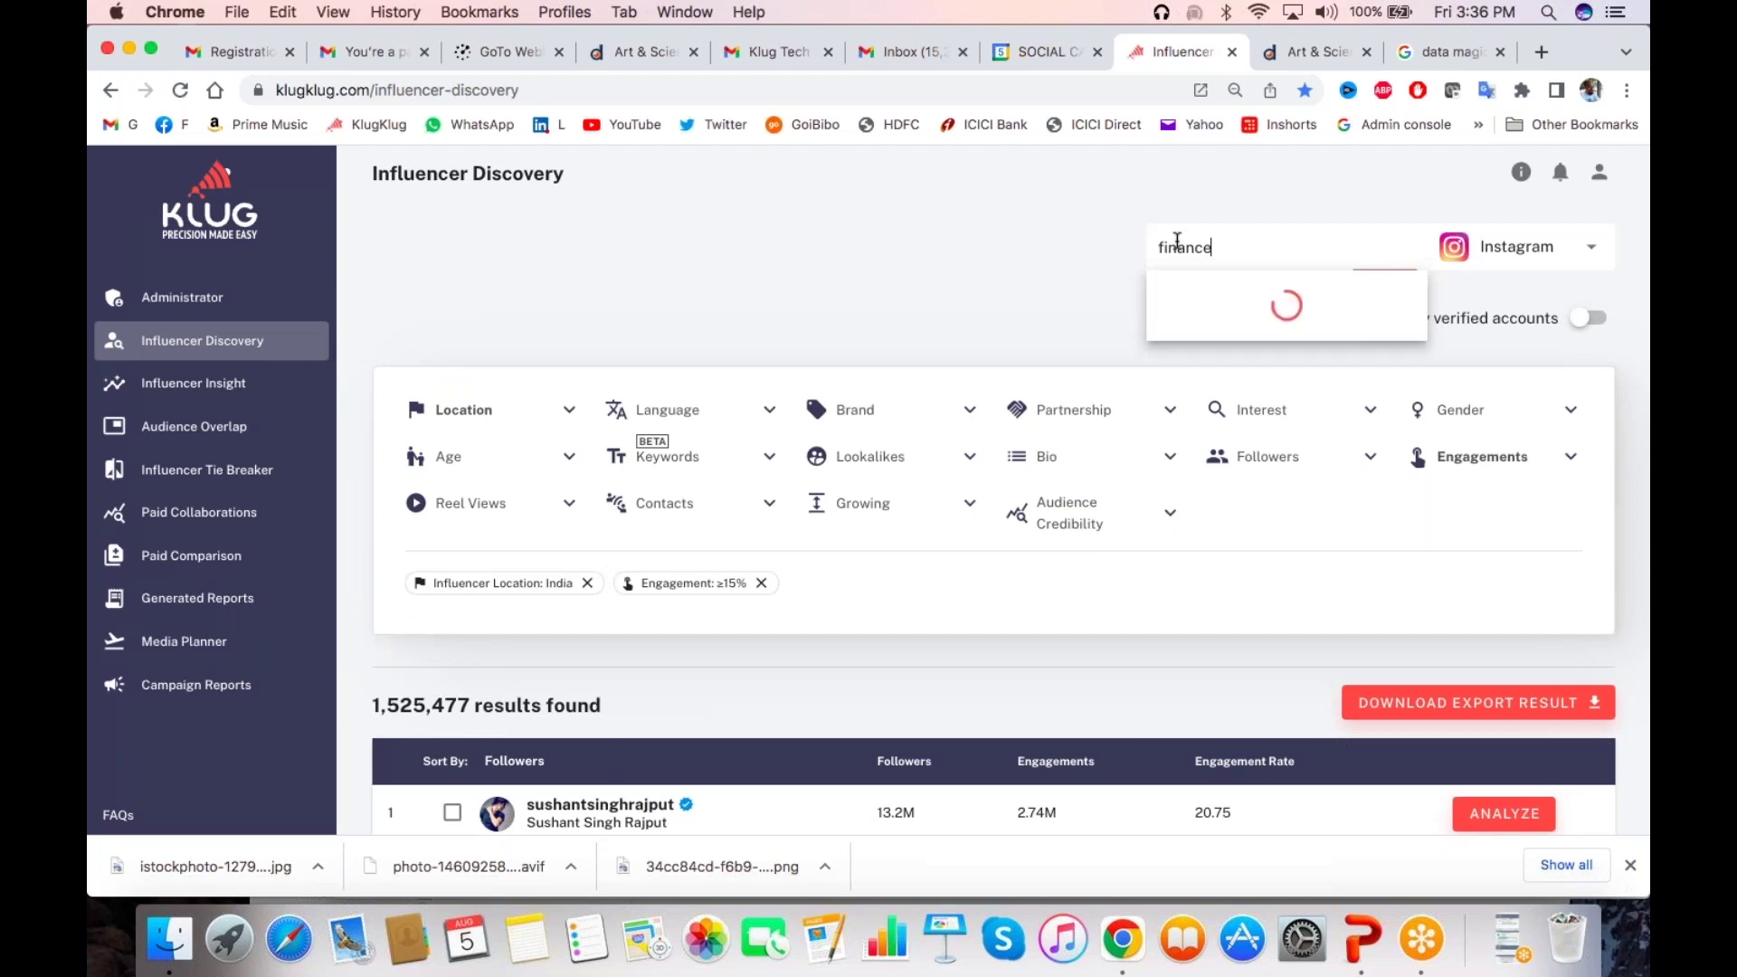
pyautogui.click(1185, 297)
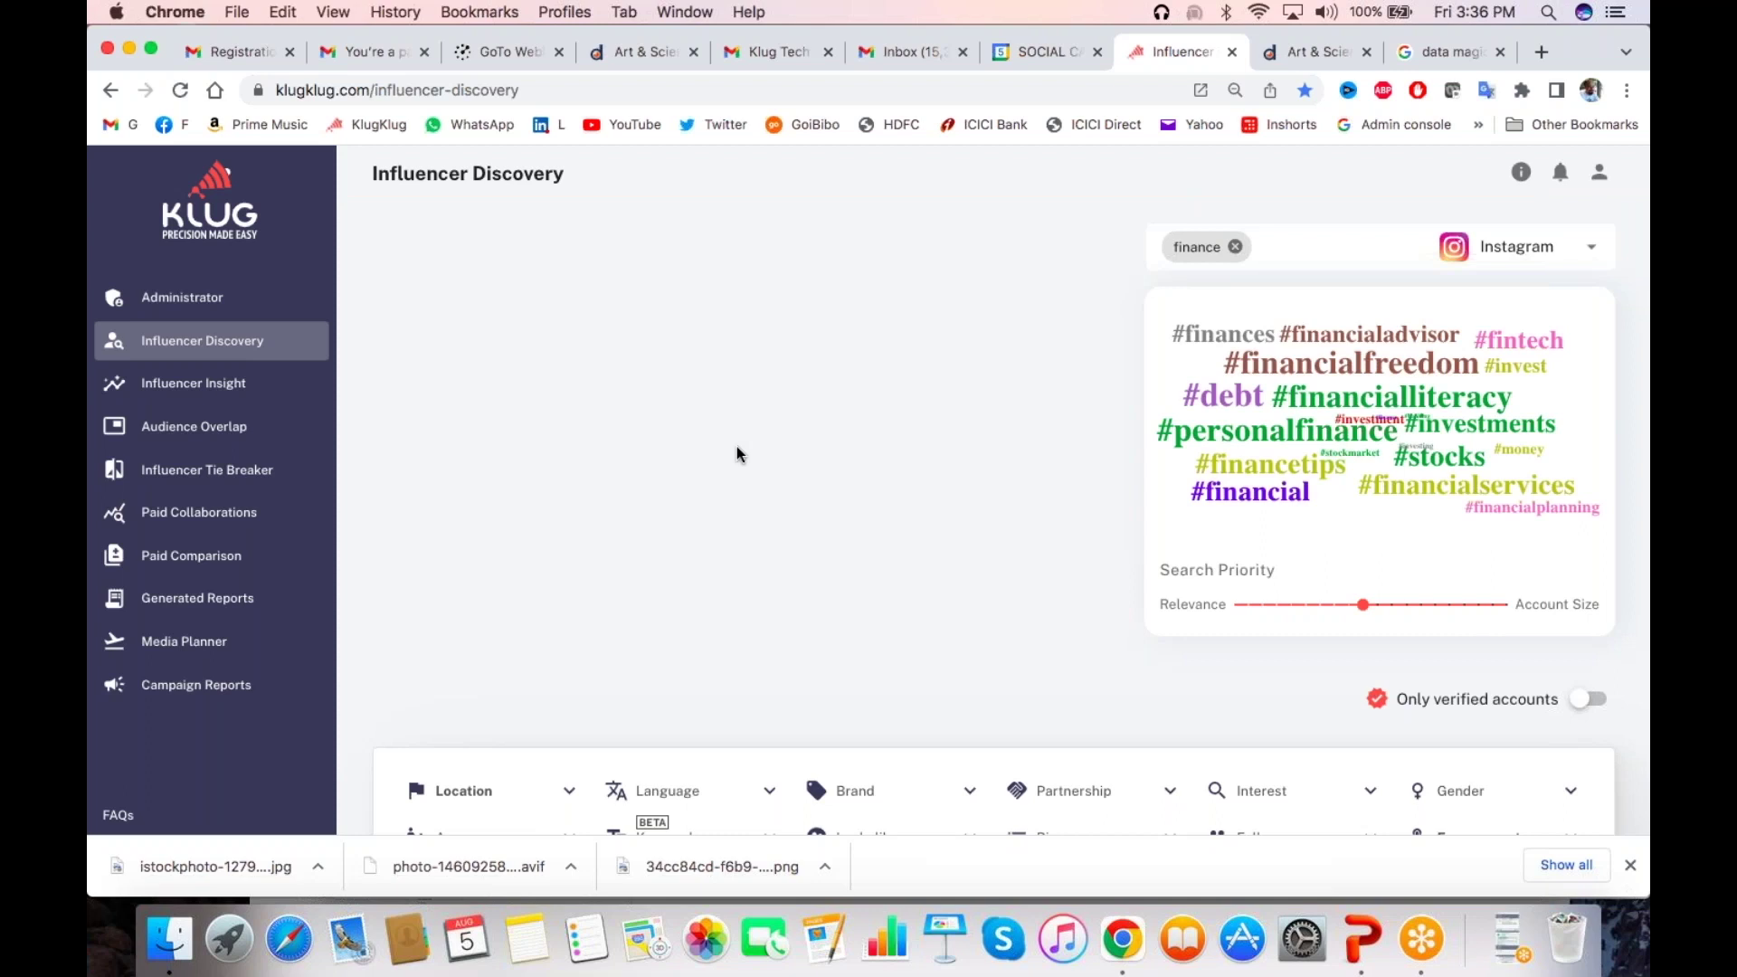
pyautogui.scroll(-5, 737, 447)
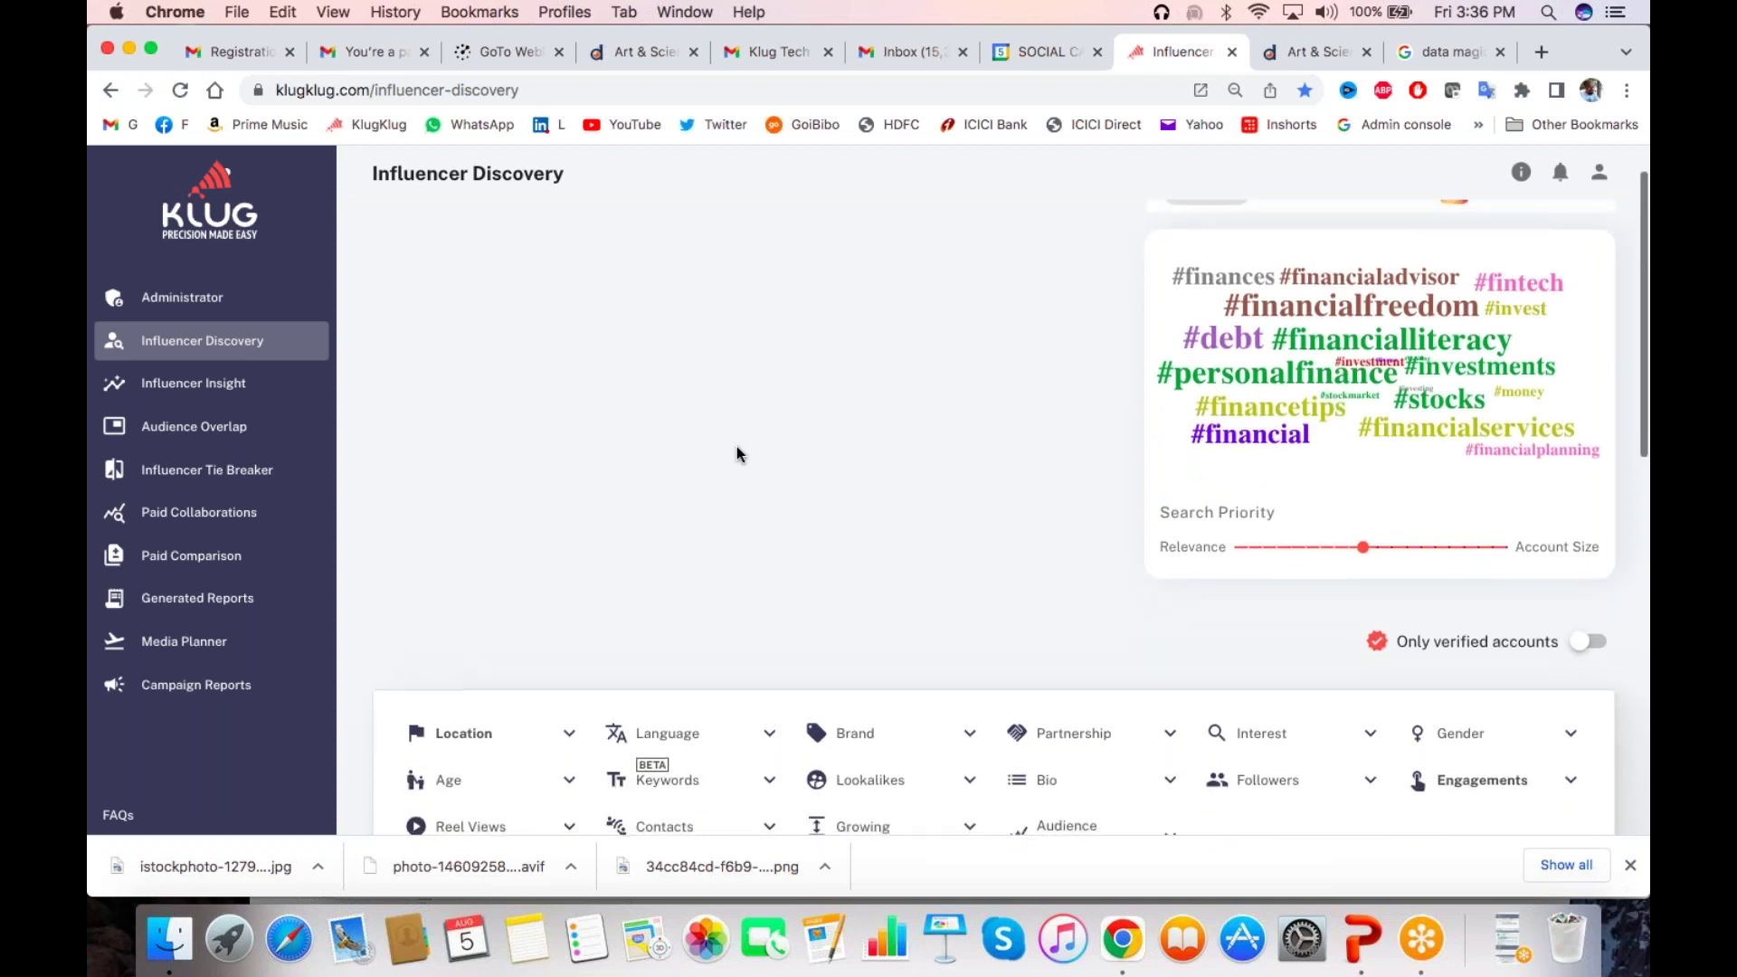
pyautogui.click(762, 494)
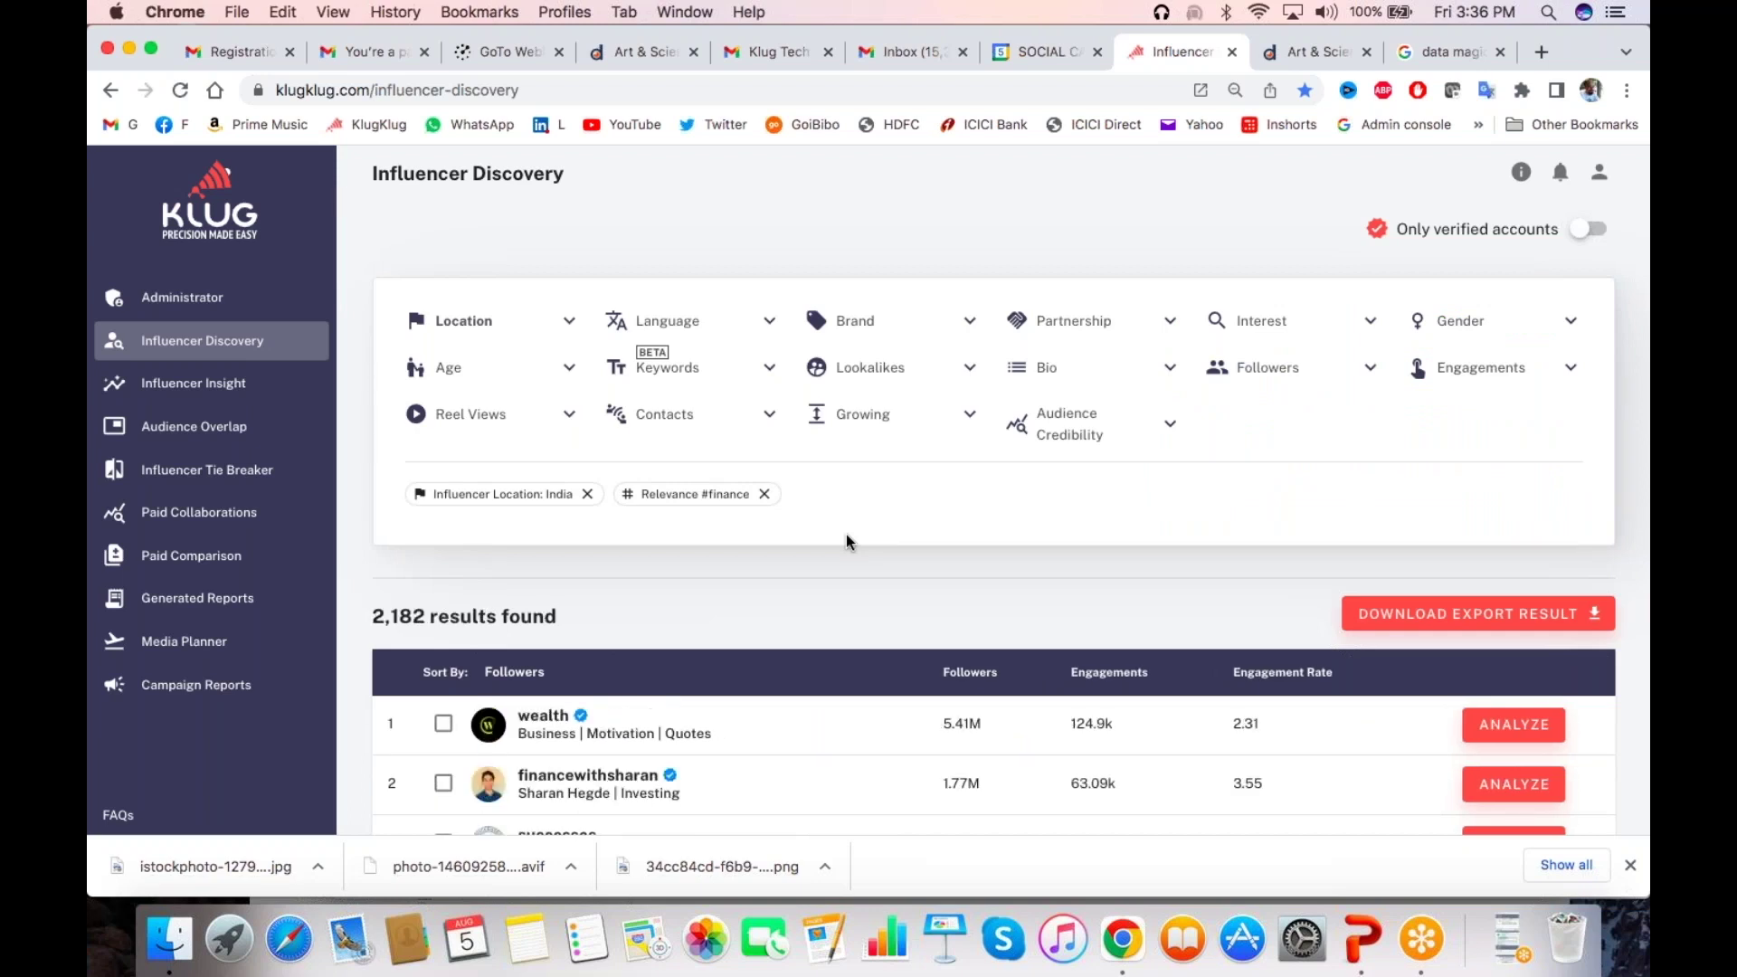
pyautogui.scroll(-1, 846, 535)
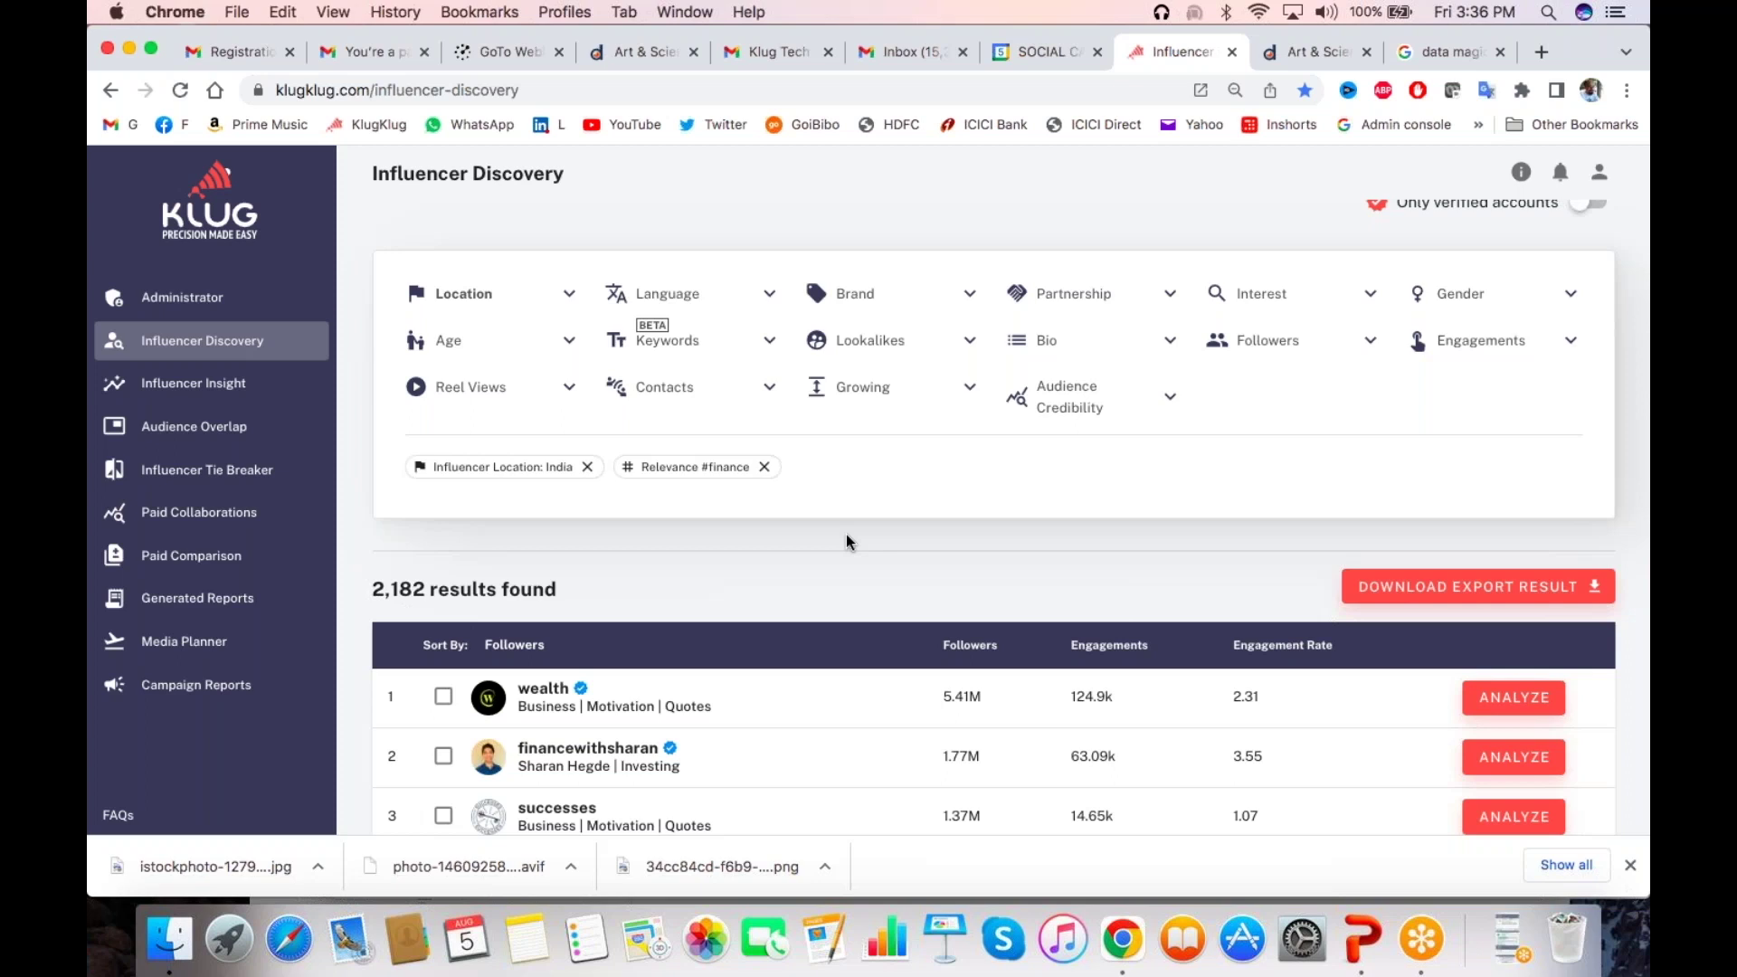
pyautogui.scroll(1, 768, 531)
pyautogui.scroll(-5, 768, 531)
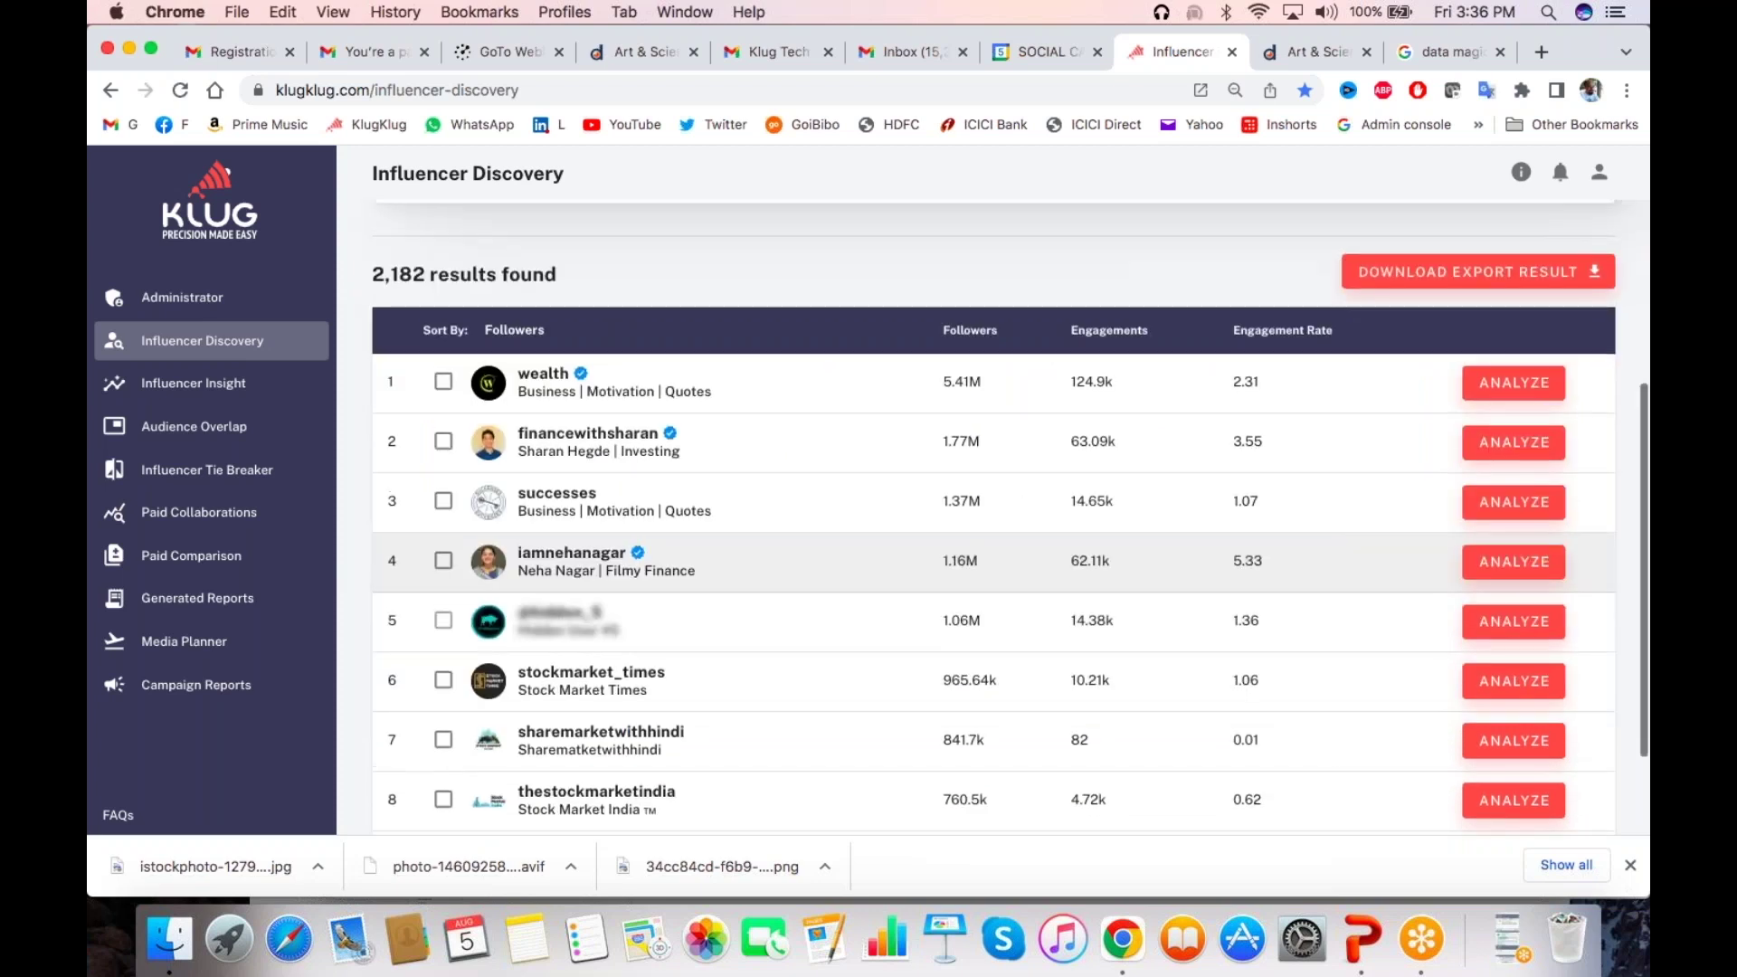
# Replace the finance topic with cryptocurrency and look through the matching Indian accounts
pyautogui.scroll(5, 780, 453)
pyautogui.click(1245, 244)
pyautogui.write('cryp')
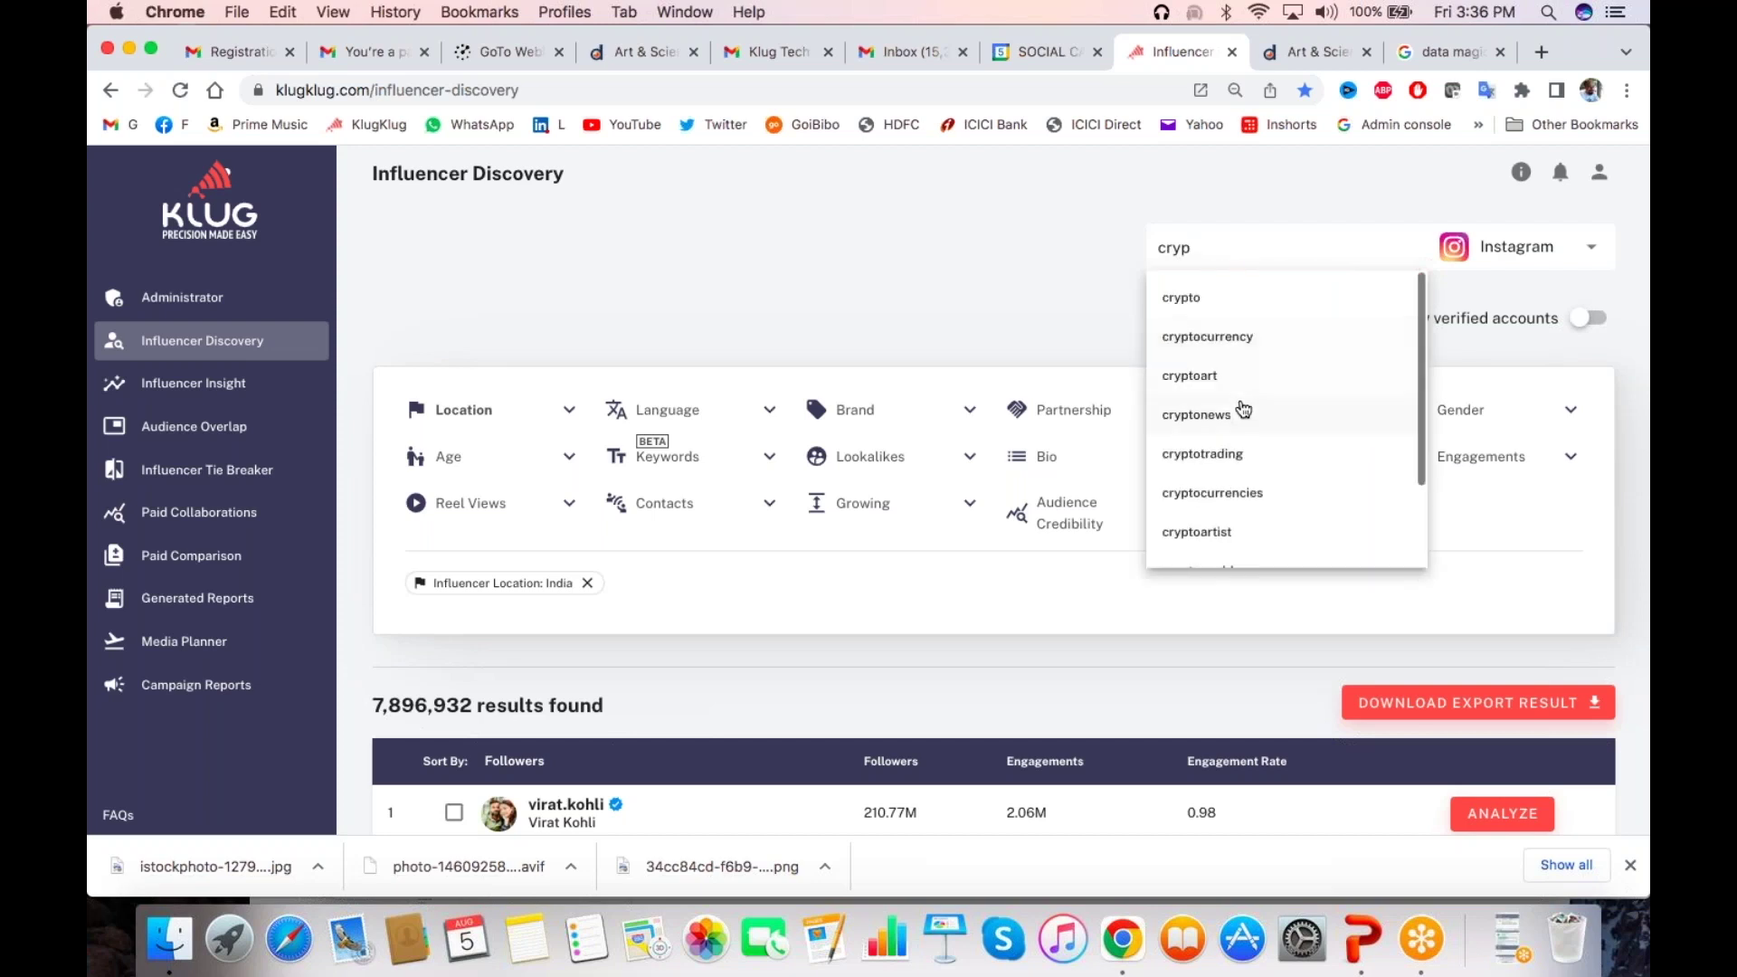
pyautogui.click(1241, 339)
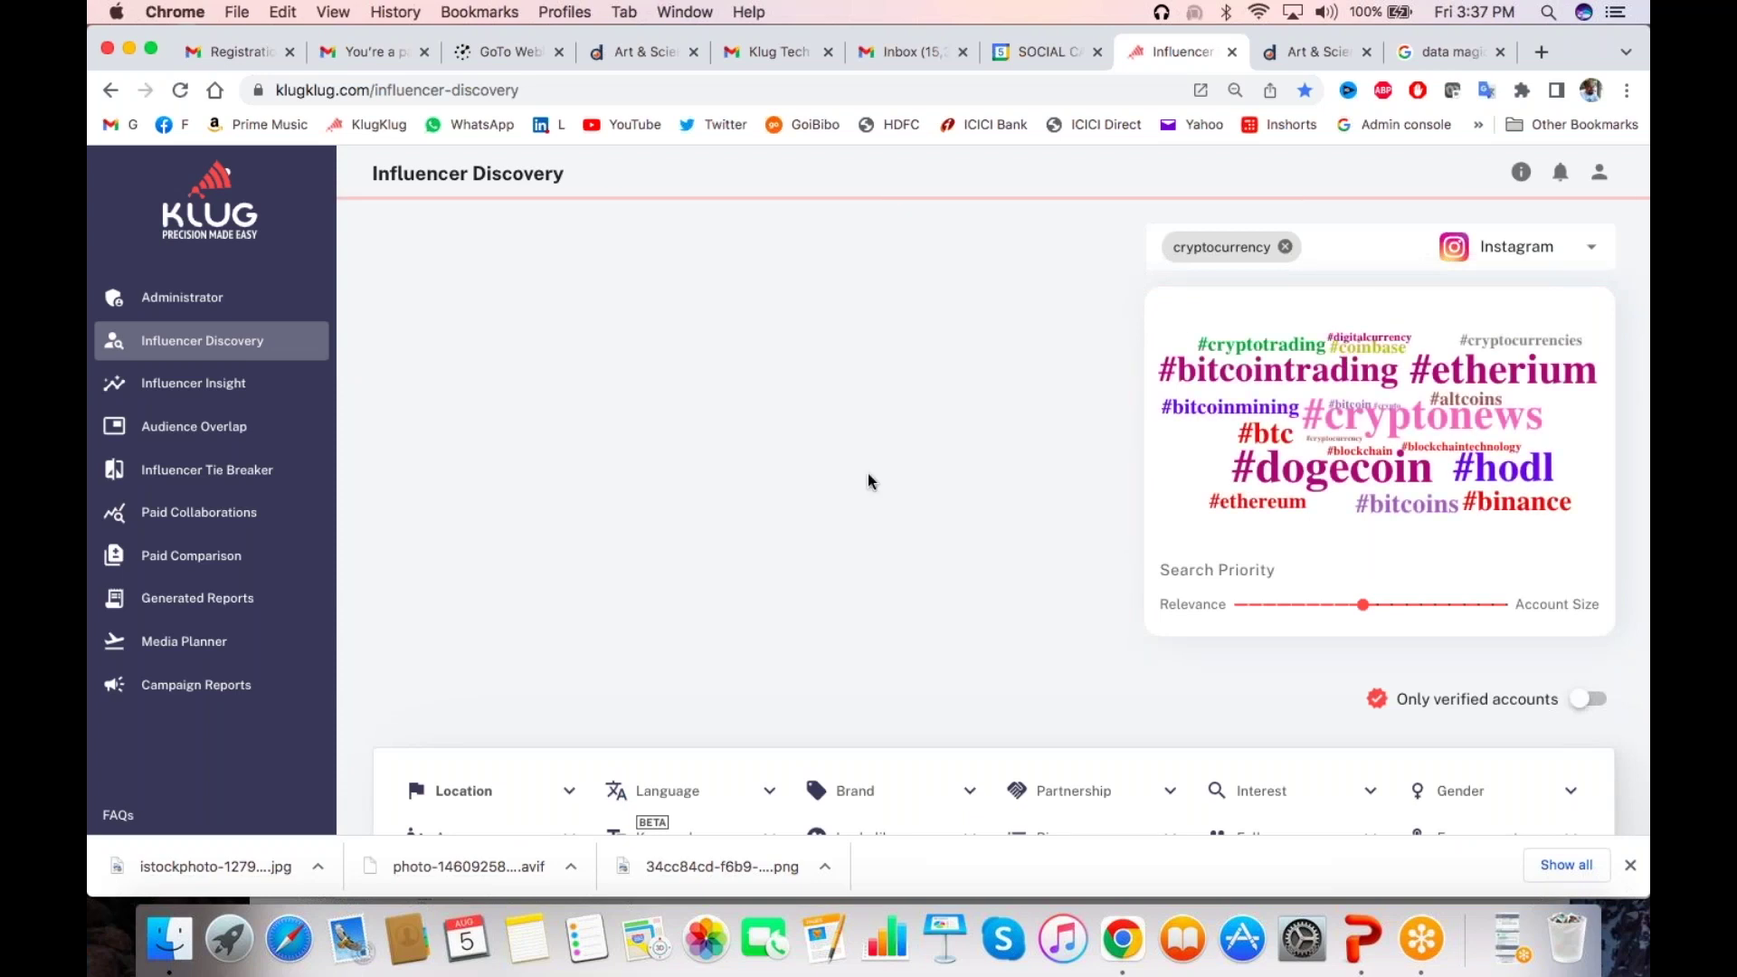
pyautogui.scroll(-2, 869, 477)
pyautogui.scroll(-4, 867, 479)
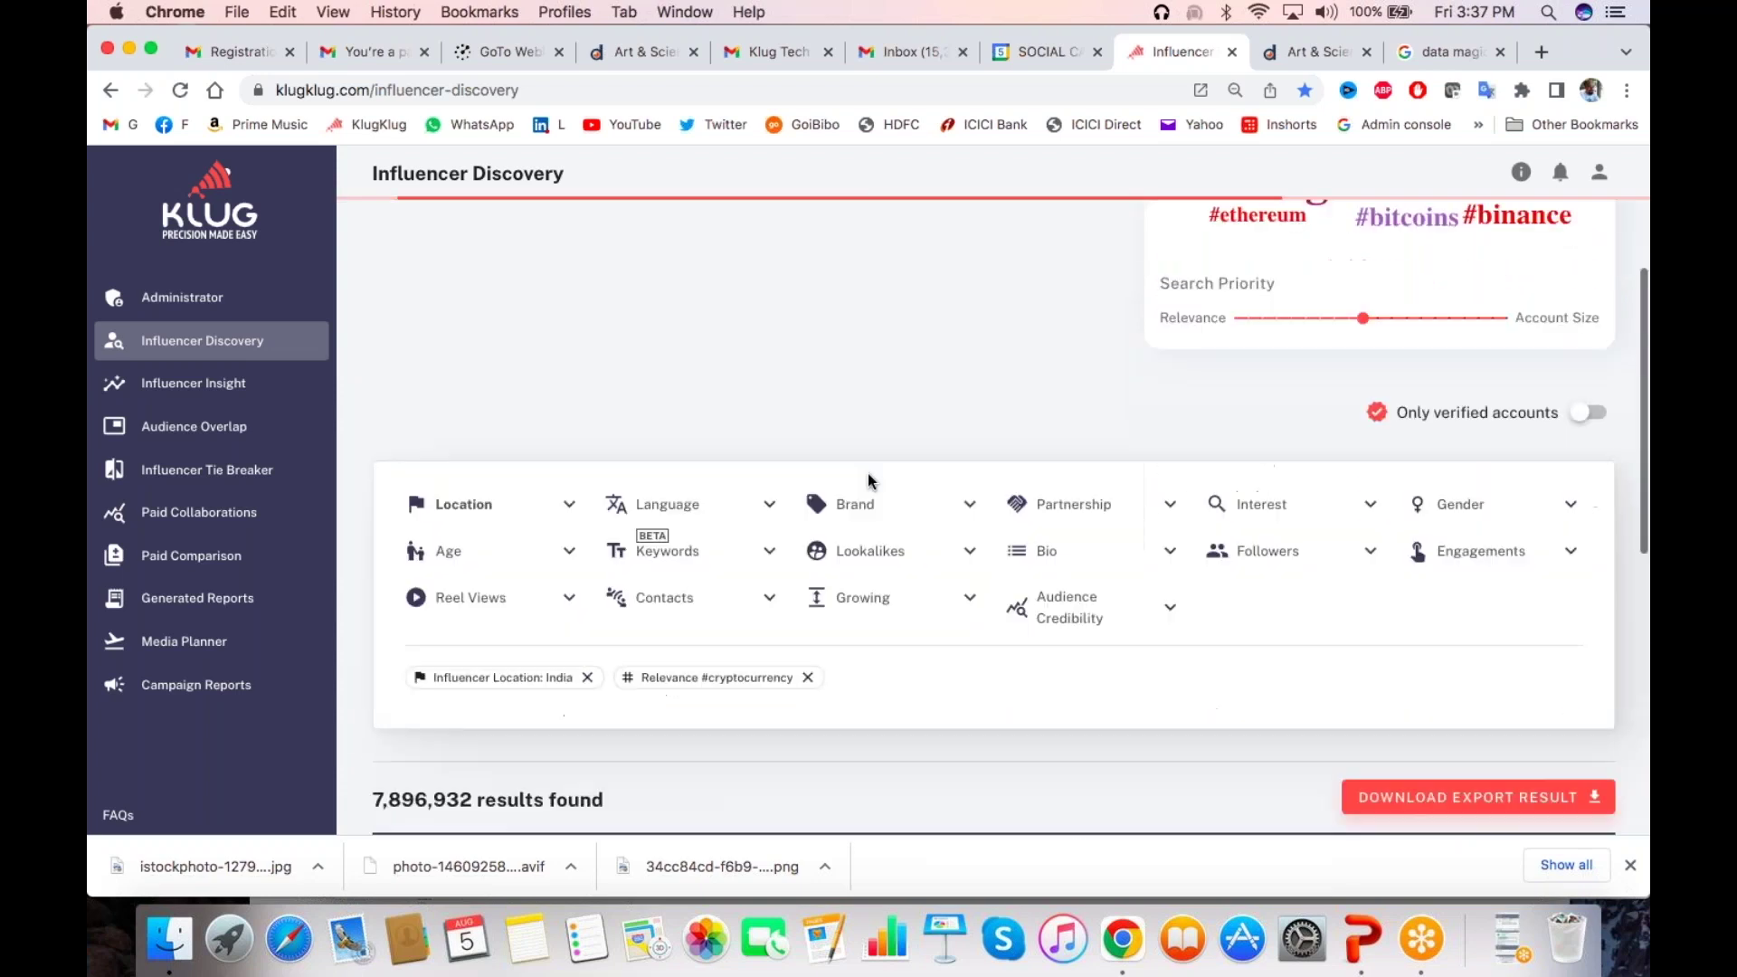
pyautogui.scroll(-6, 867, 479)
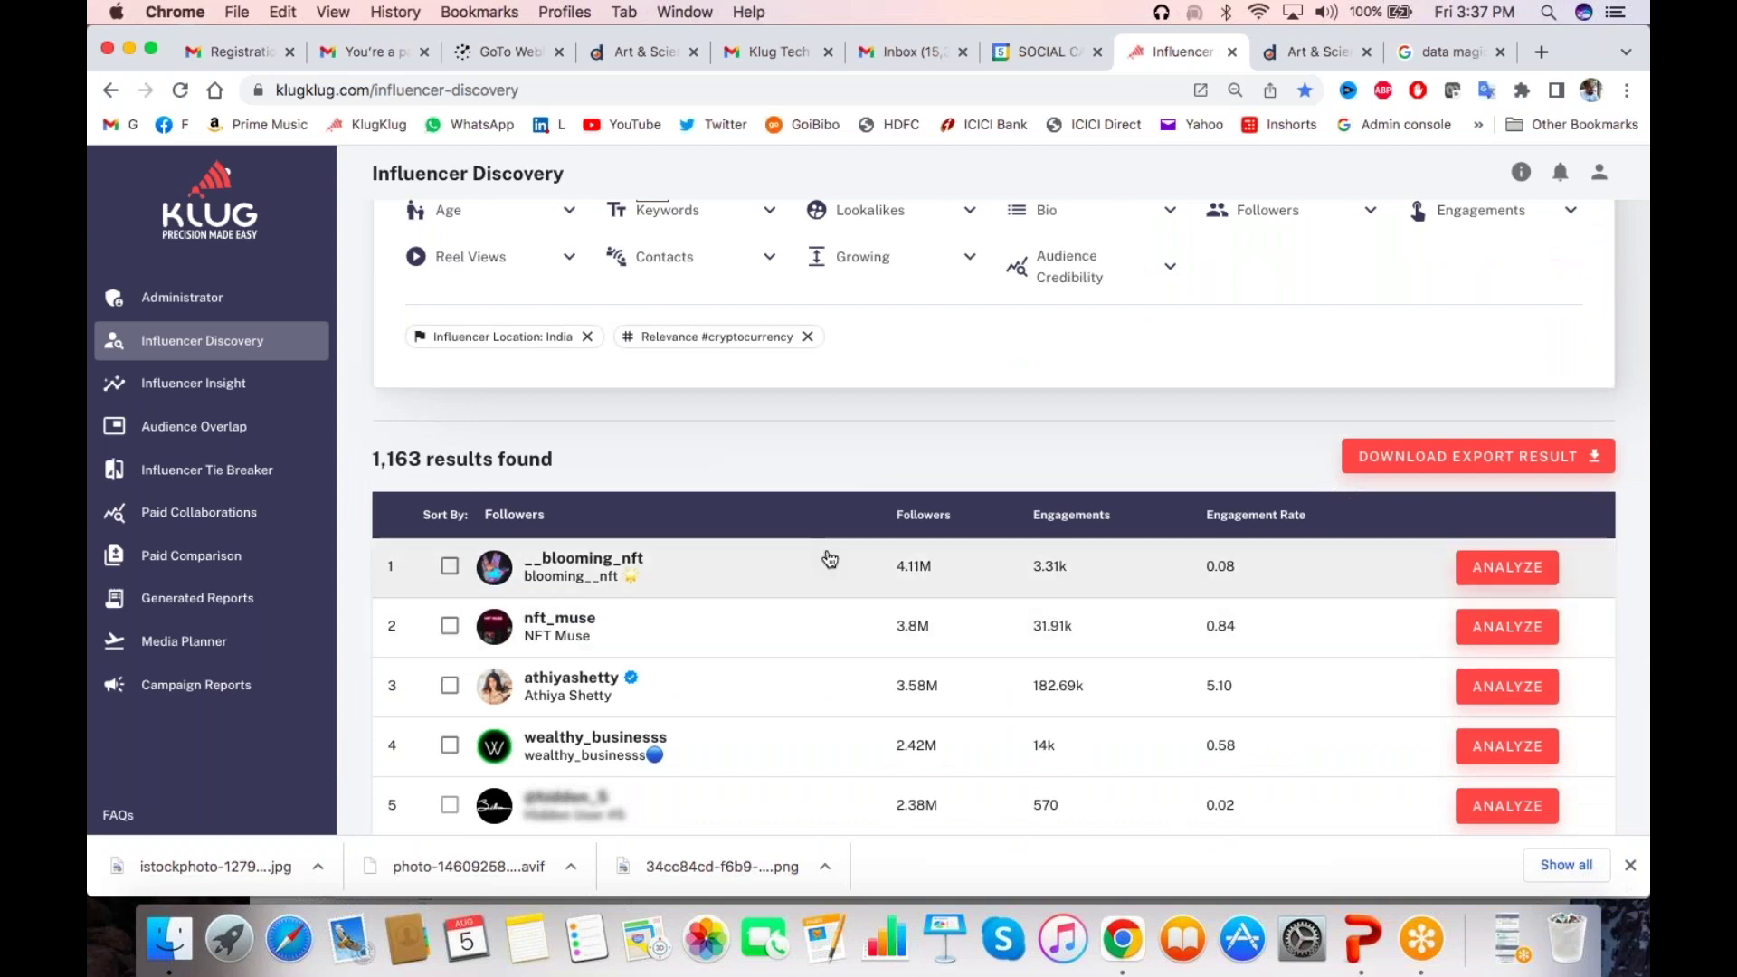
pyautogui.scroll(-5, 830, 560)
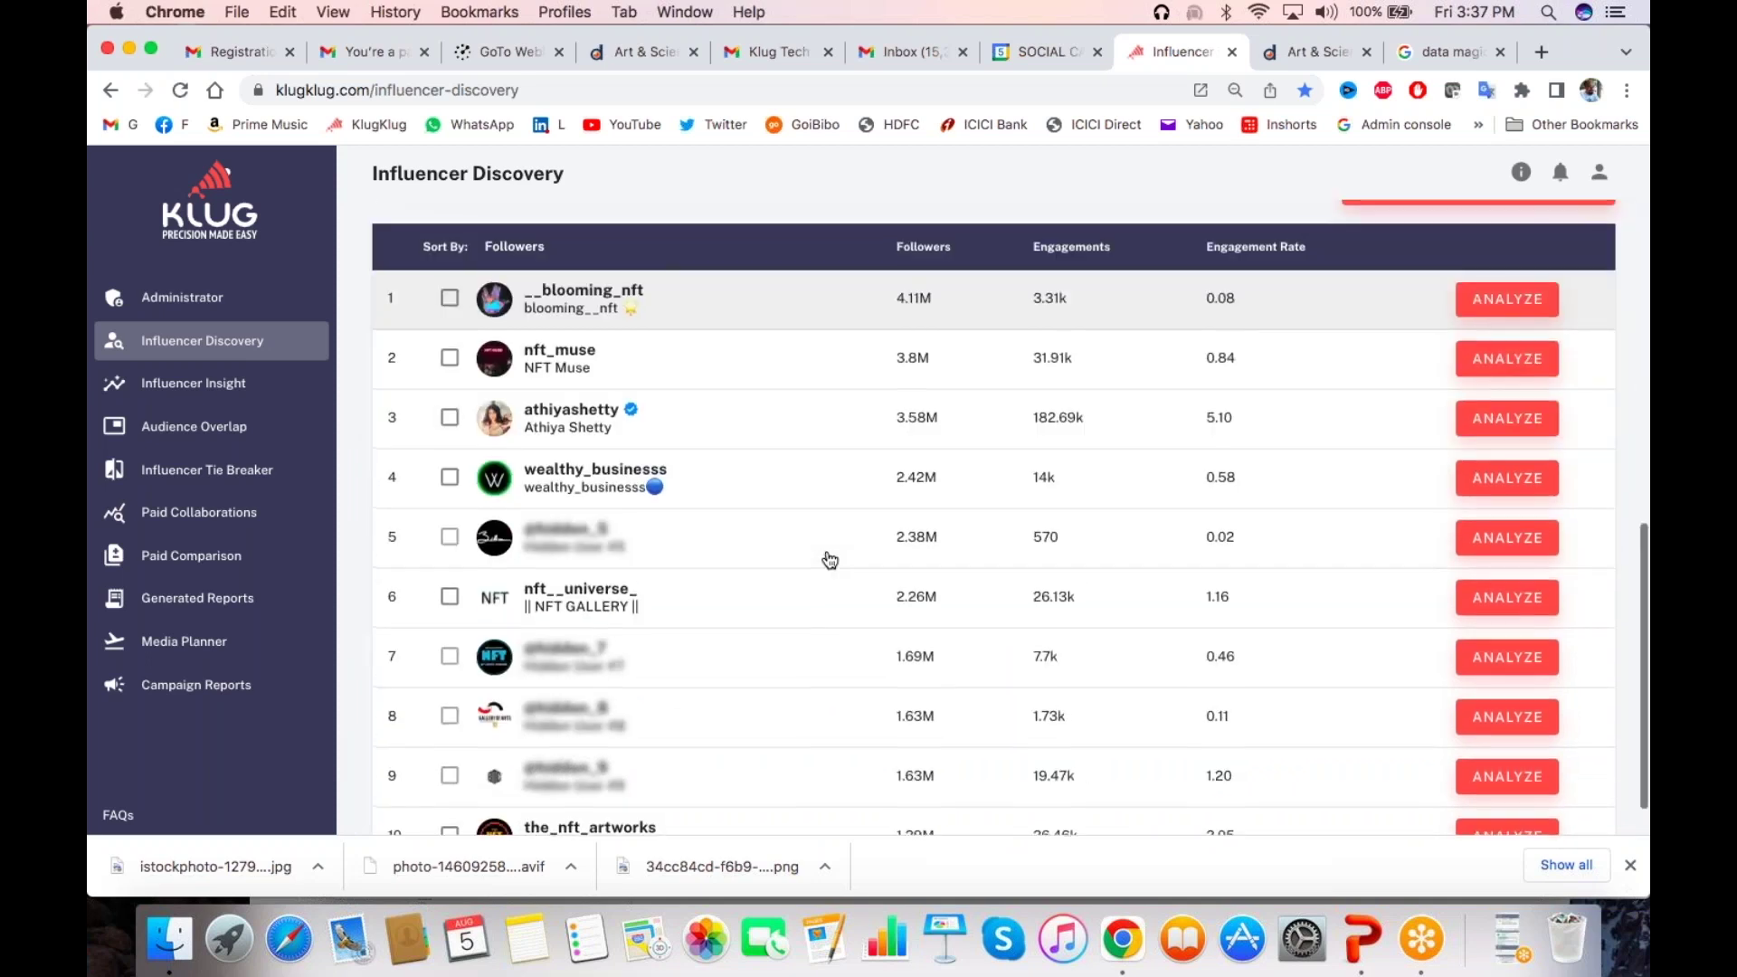
pyautogui.scroll(3, 829, 560)
pyautogui.scroll(5, 829, 560)
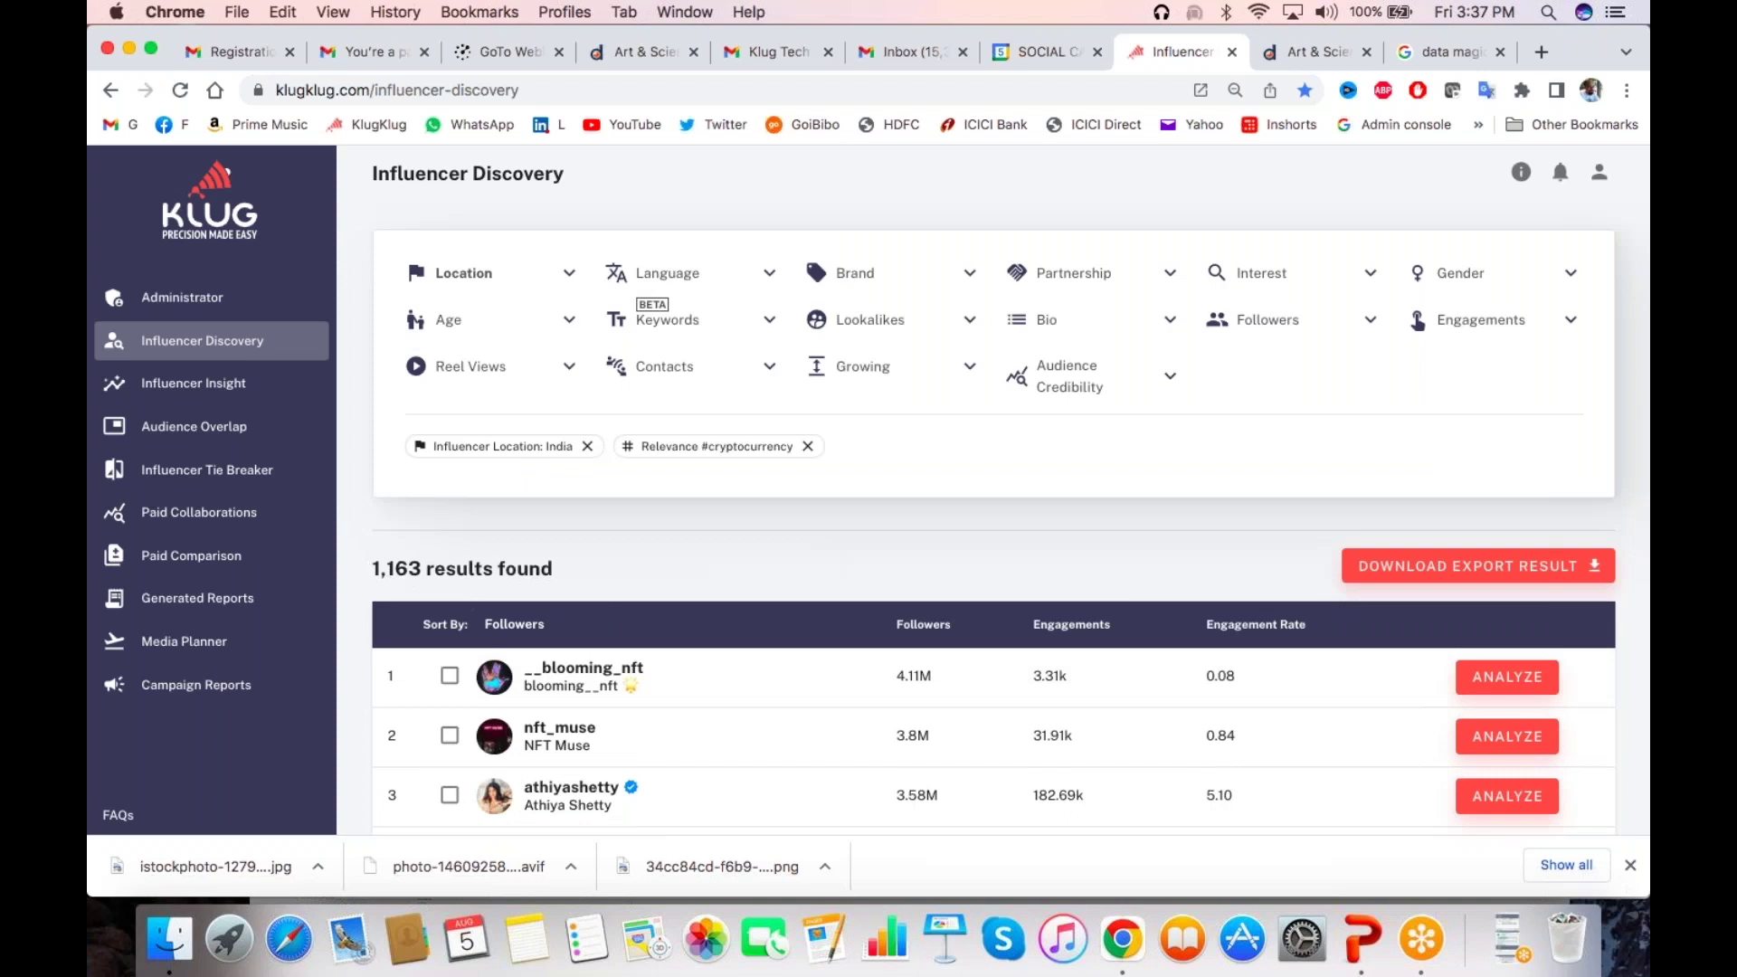
# Remove the cryptocurrency topic and filter the Indian influencers by the keyword mini cooper
pyautogui.click(808, 446)
pyautogui.click(715, 333)
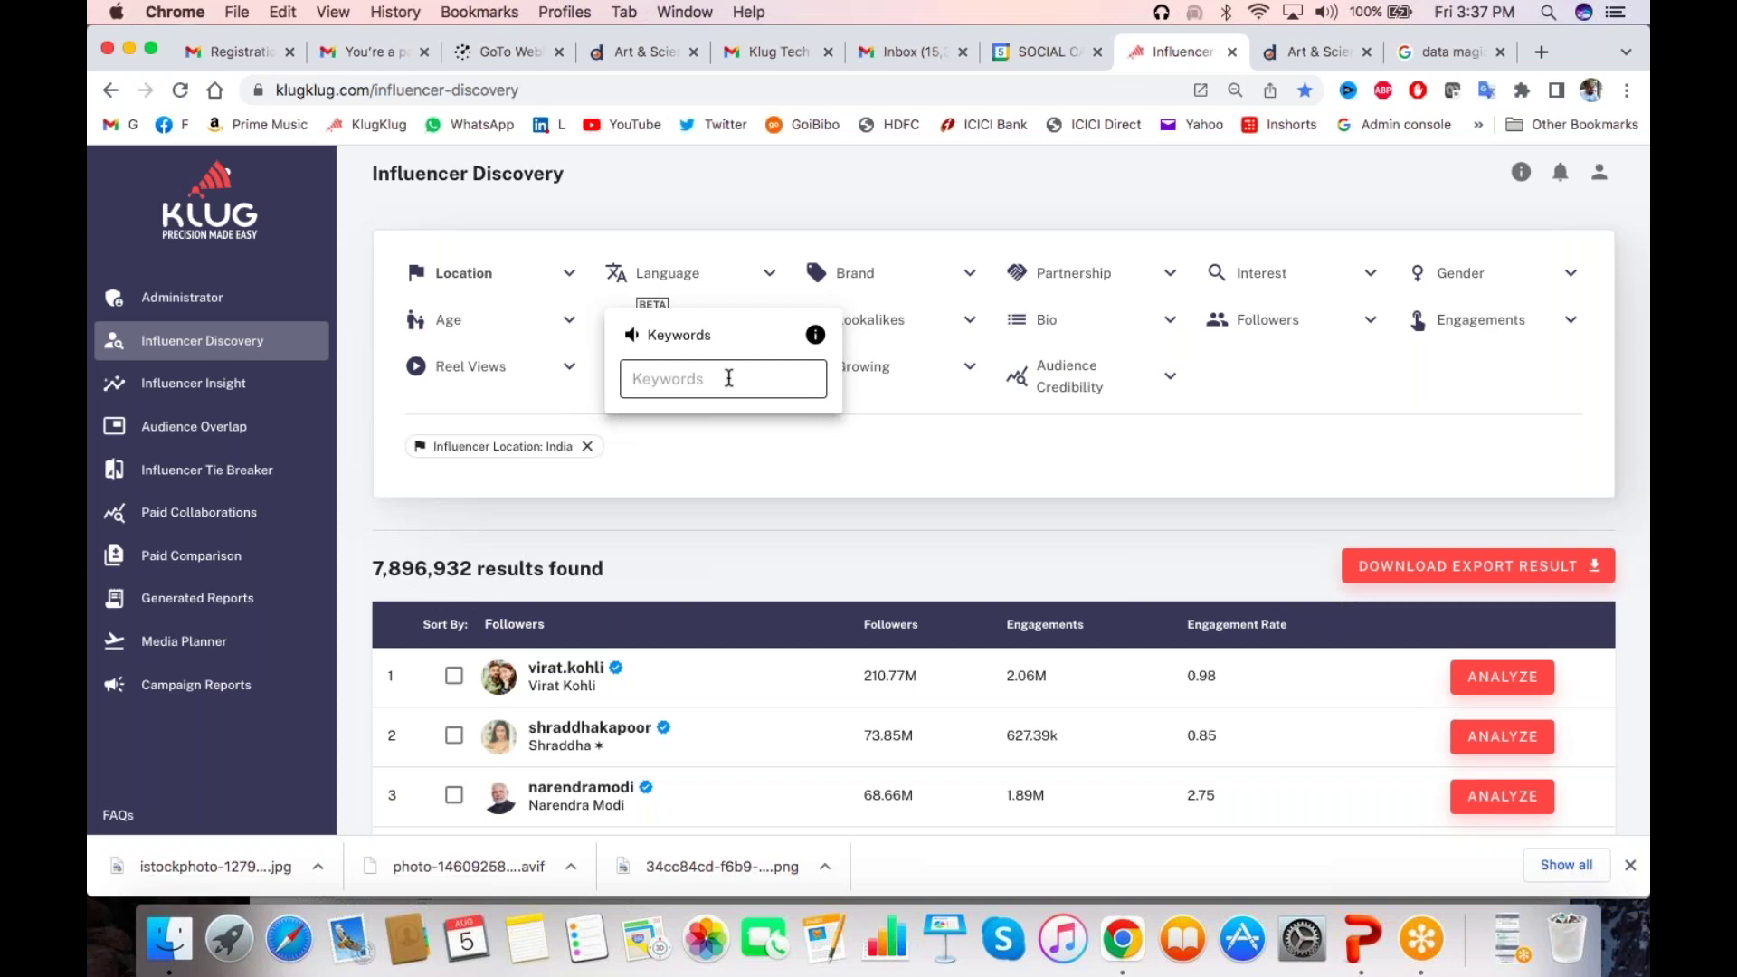
pyautogui.click(728, 378)
pyautogui.write('mini ')
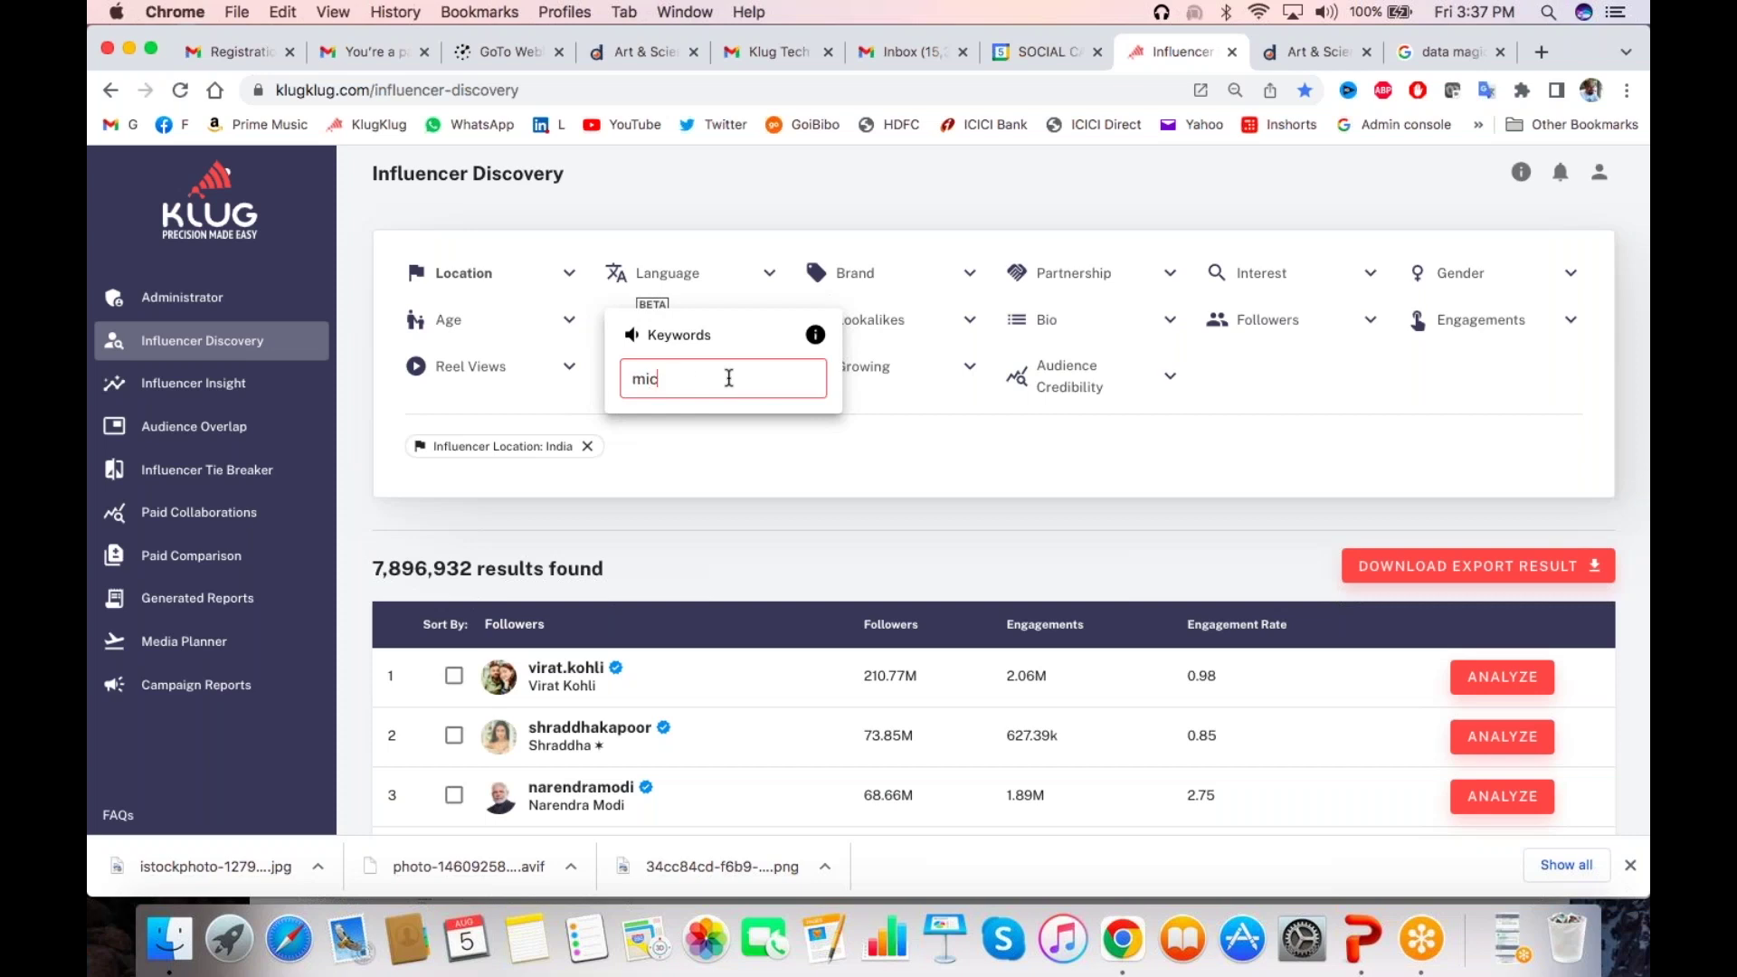
pyautogui.write('c')
pyautogui.press('BackSpace')
pyautogui.write('cooper')
pyautogui.press('Return')
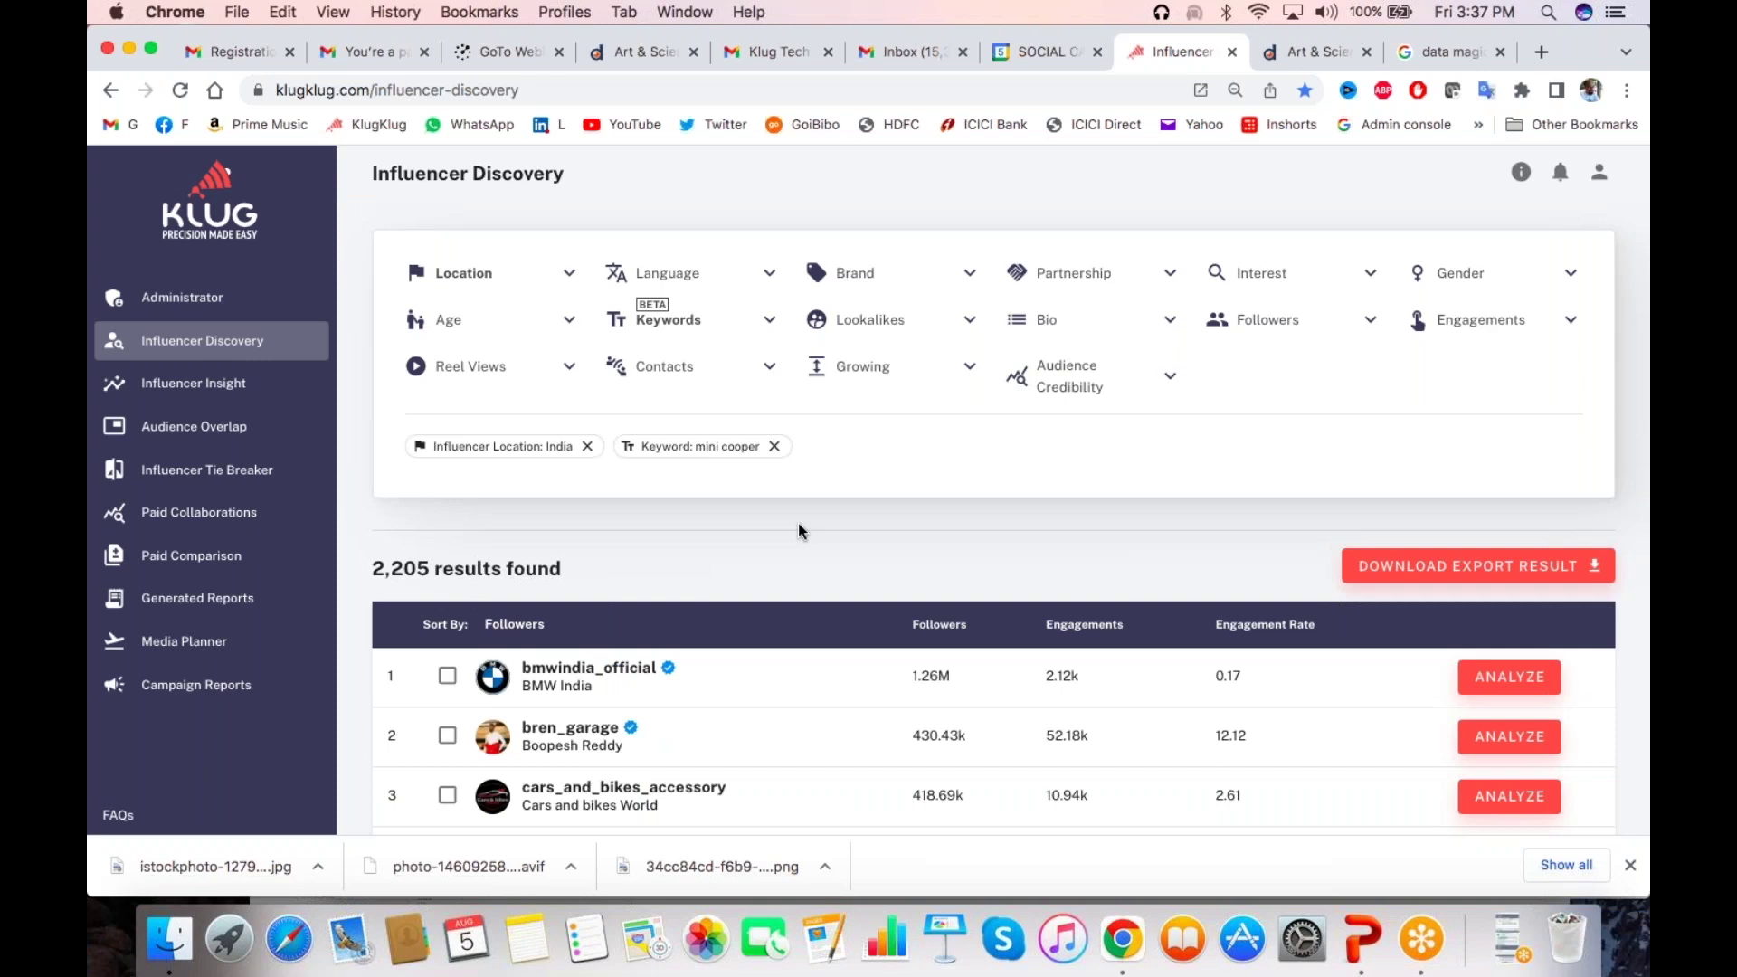
# Restrict the mini cooper keyword results to the influencer gender Male or Female
pyautogui.scroll(-3, 801, 526)
pyautogui.scroll(3, 803, 531)
pyautogui.click(1535, 287)
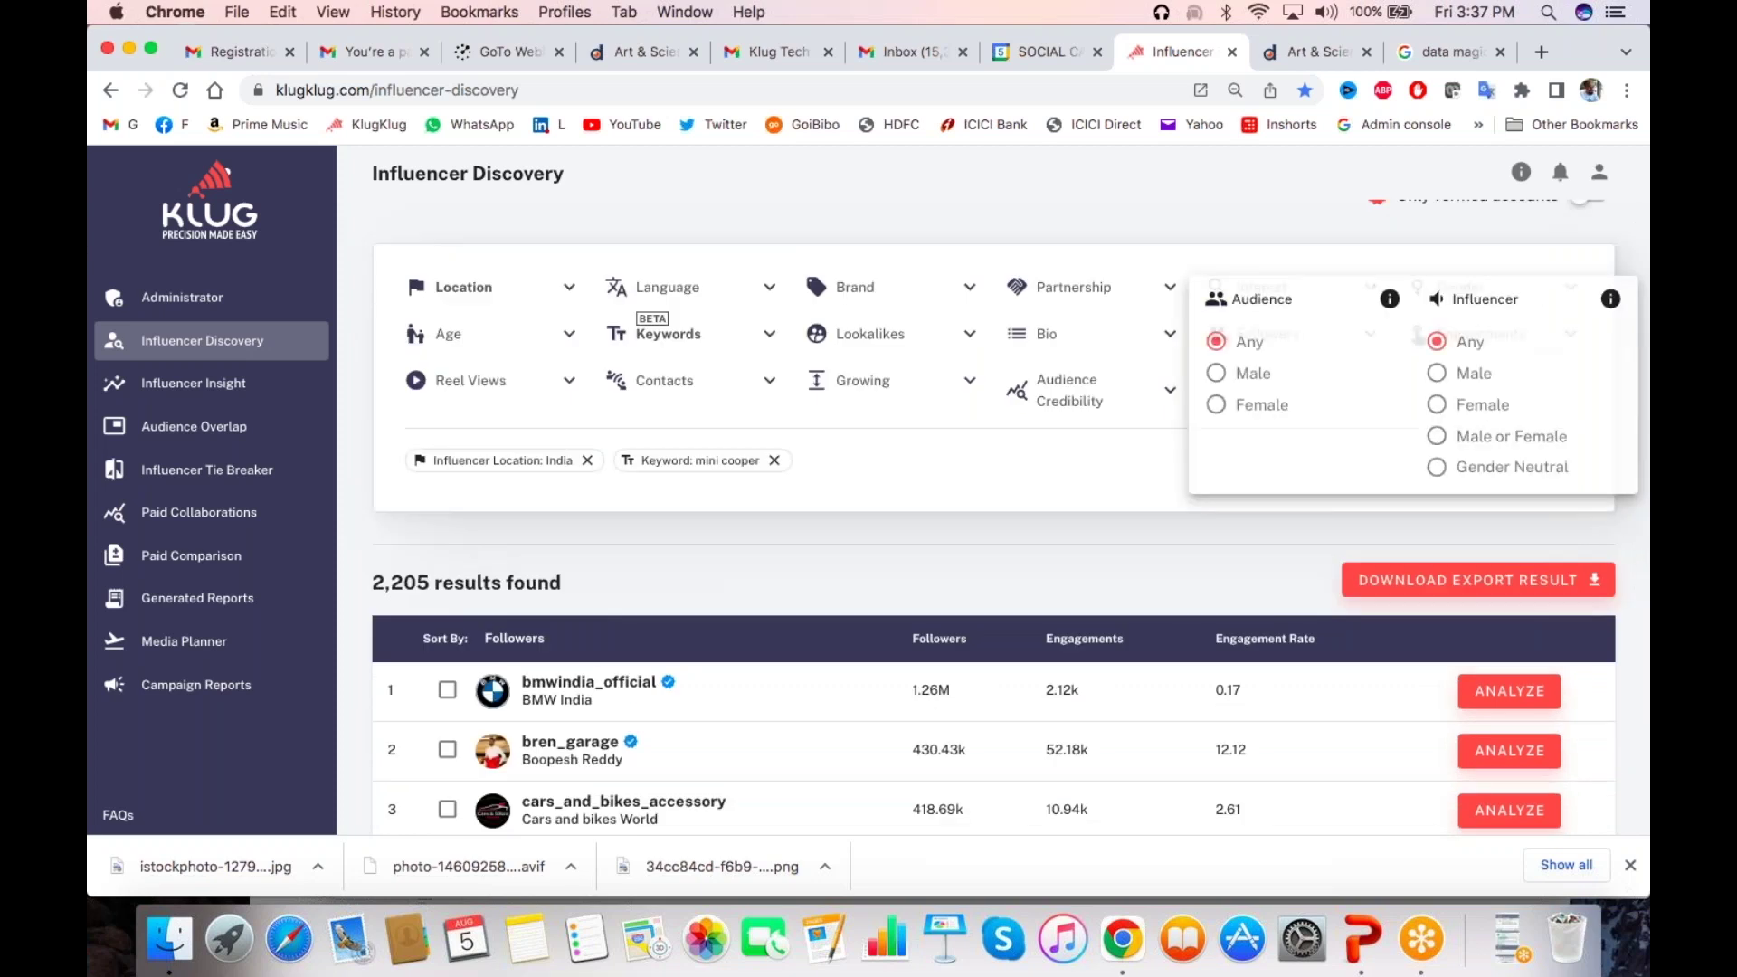
pyautogui.click(1436, 438)
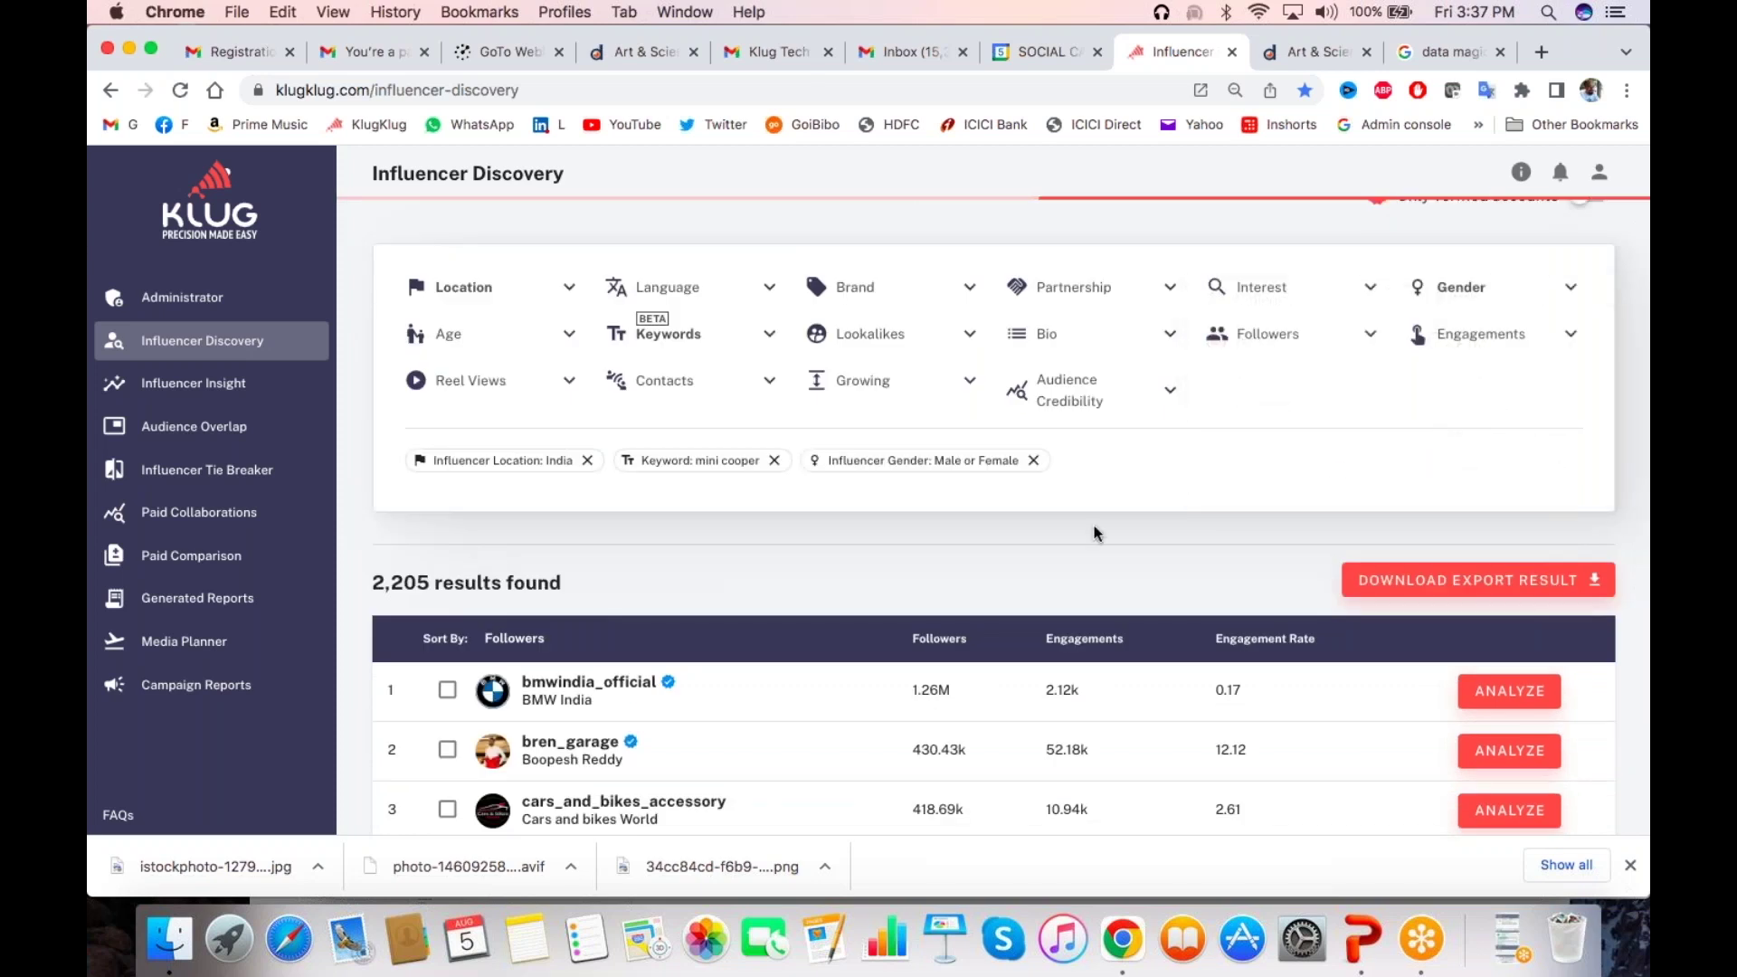
# Switch to Influencer Insight, search Instagram profiles by the influencer's first name and open the report of the first match
pyautogui.click(209, 386)
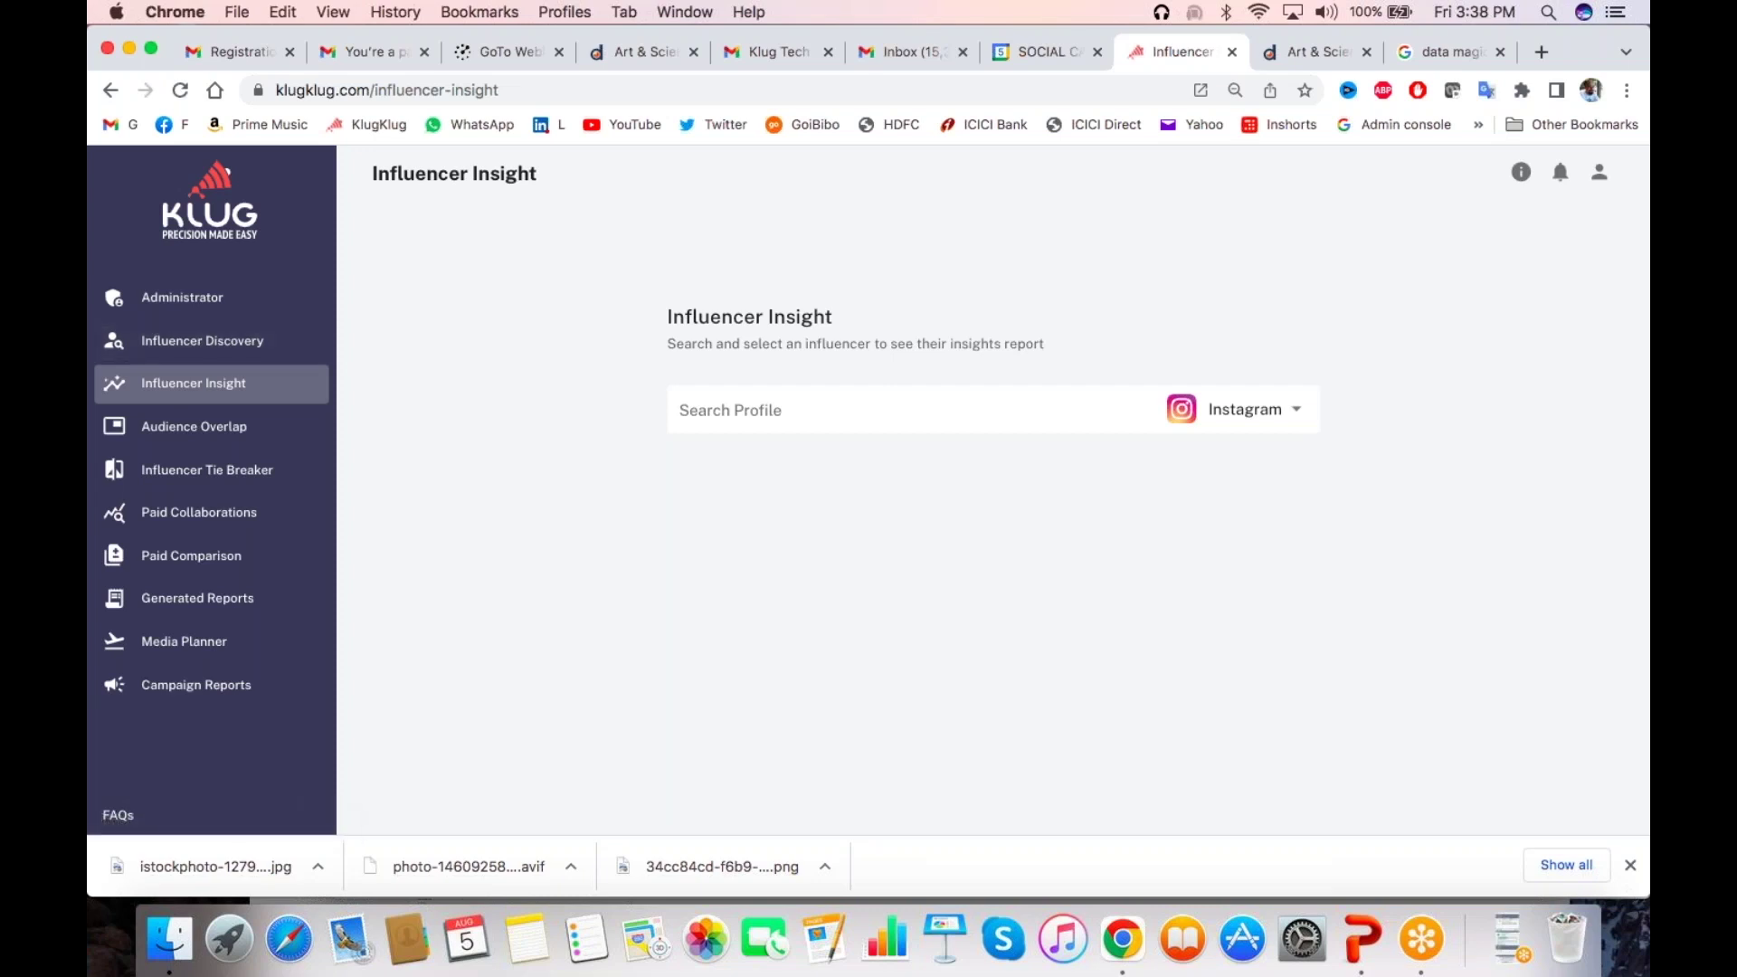
pyautogui.click(923, 412)
pyautogui.write('kamlesh')
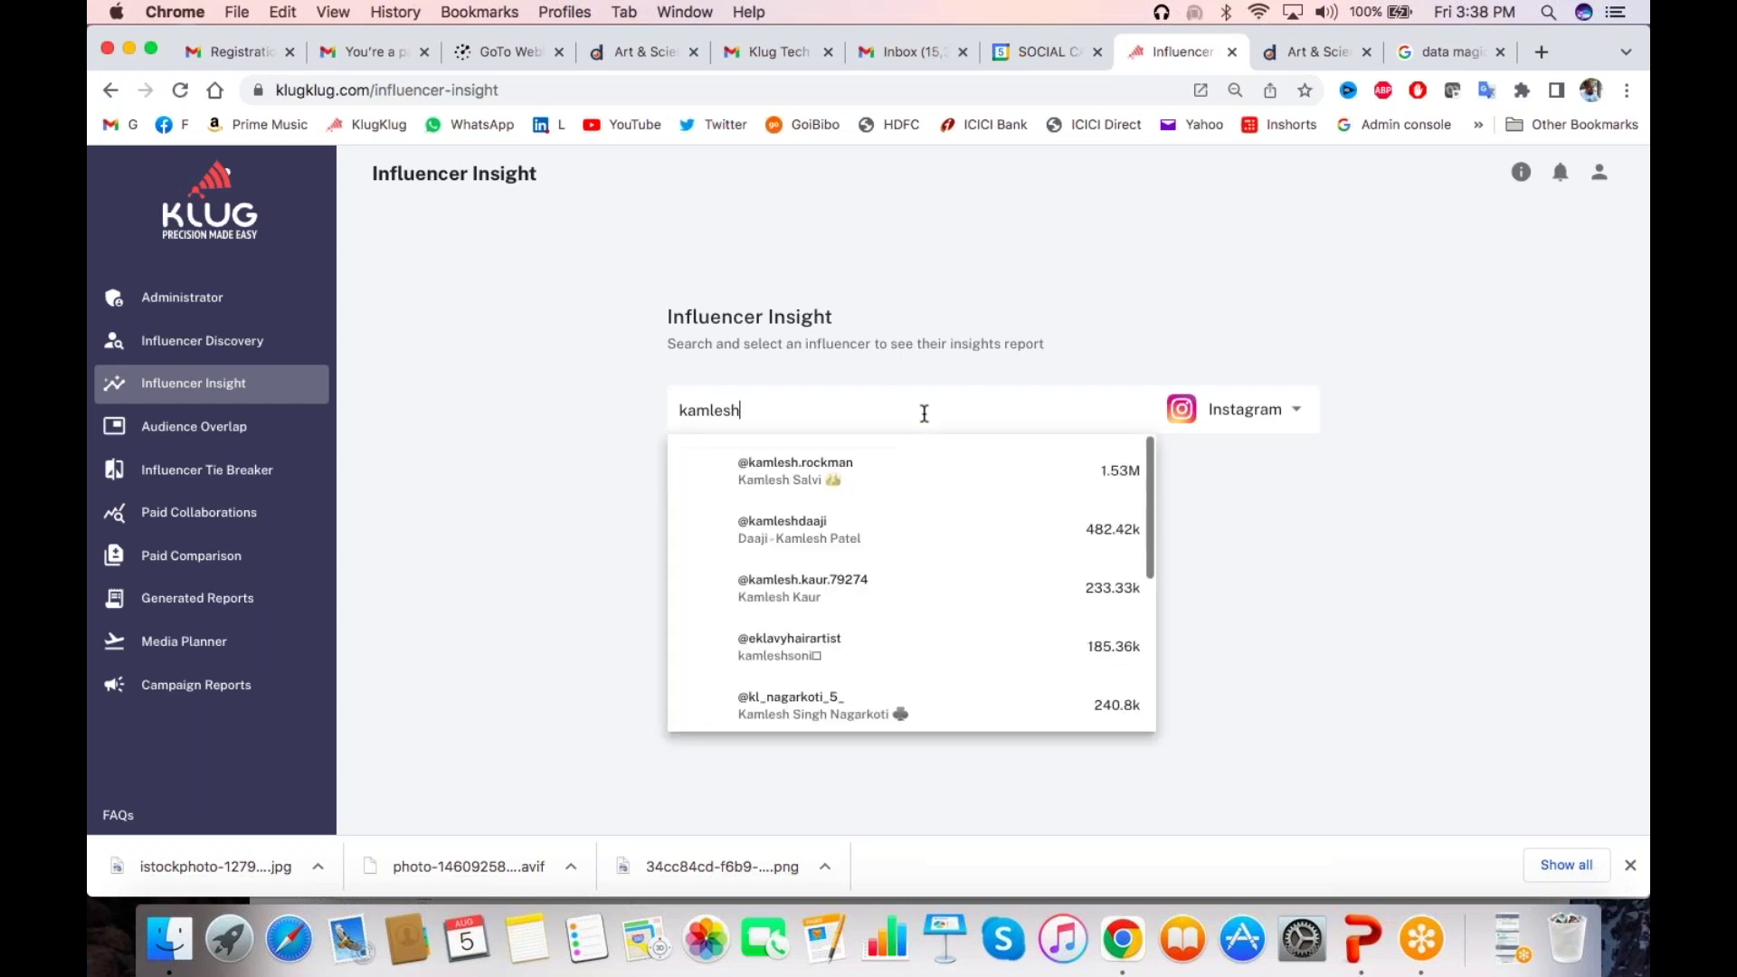
pyautogui.click(908, 469)
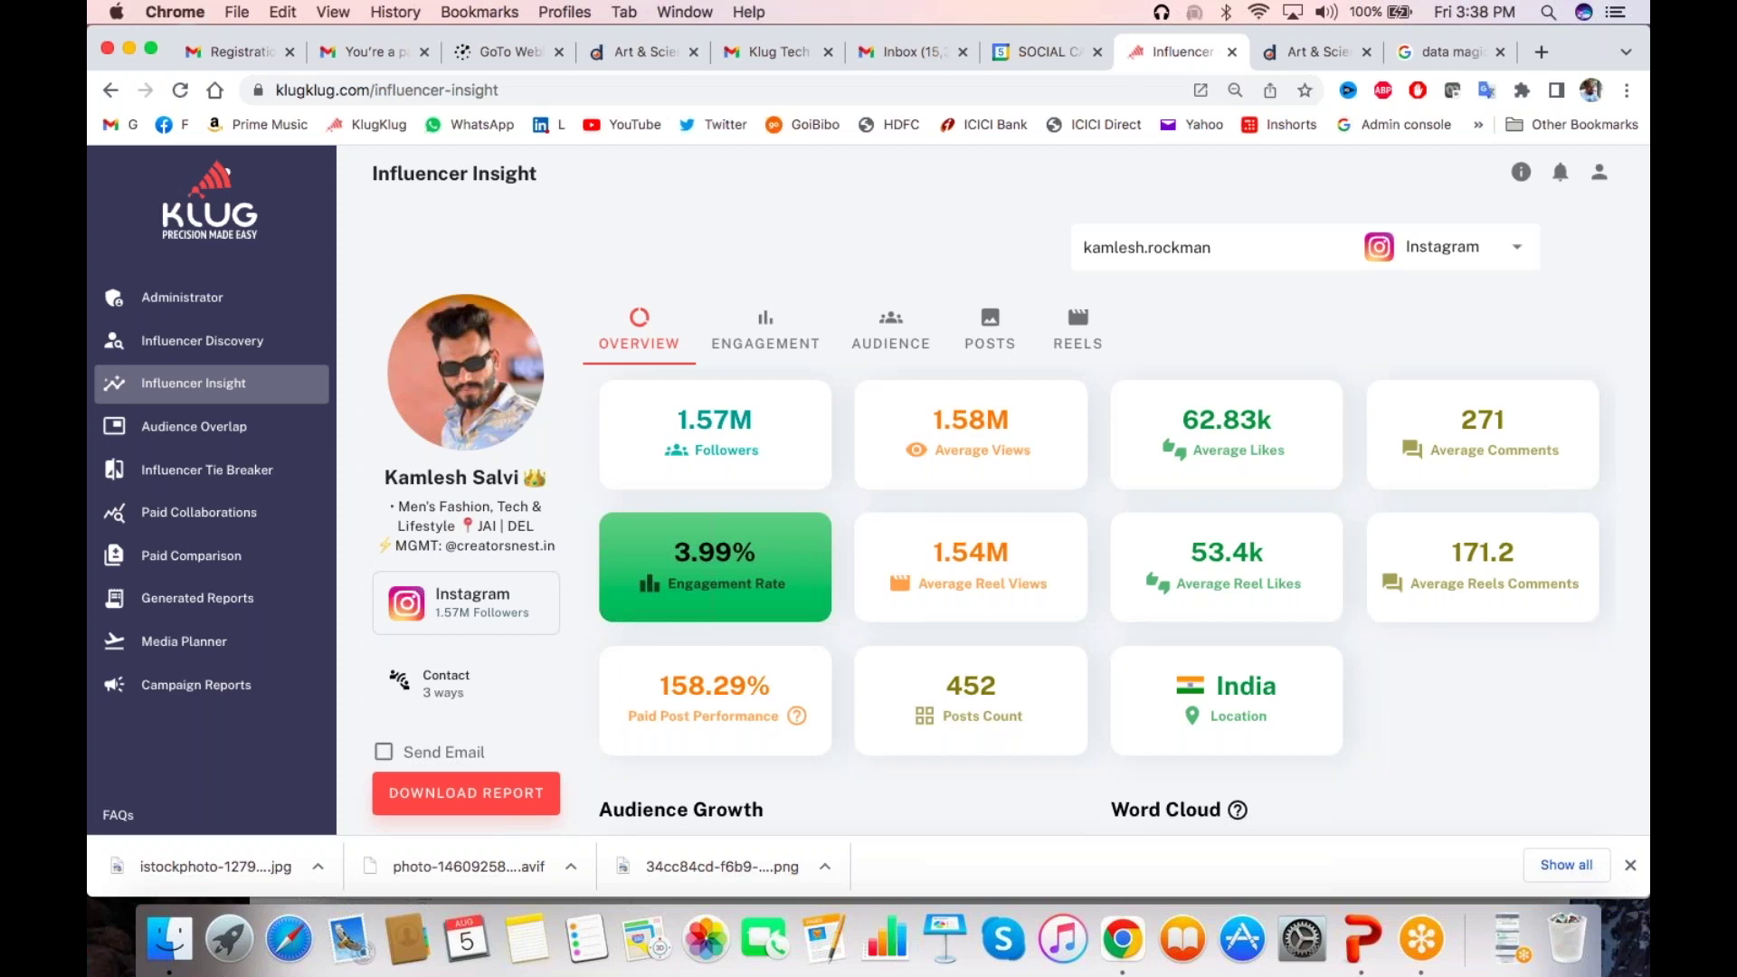
# Examine the influencer's overview metrics and follower growth, and switch the Audience Growth chart to likes
pyautogui.scroll(-2, 701, 412)
pyautogui.scroll(2, 701, 411)
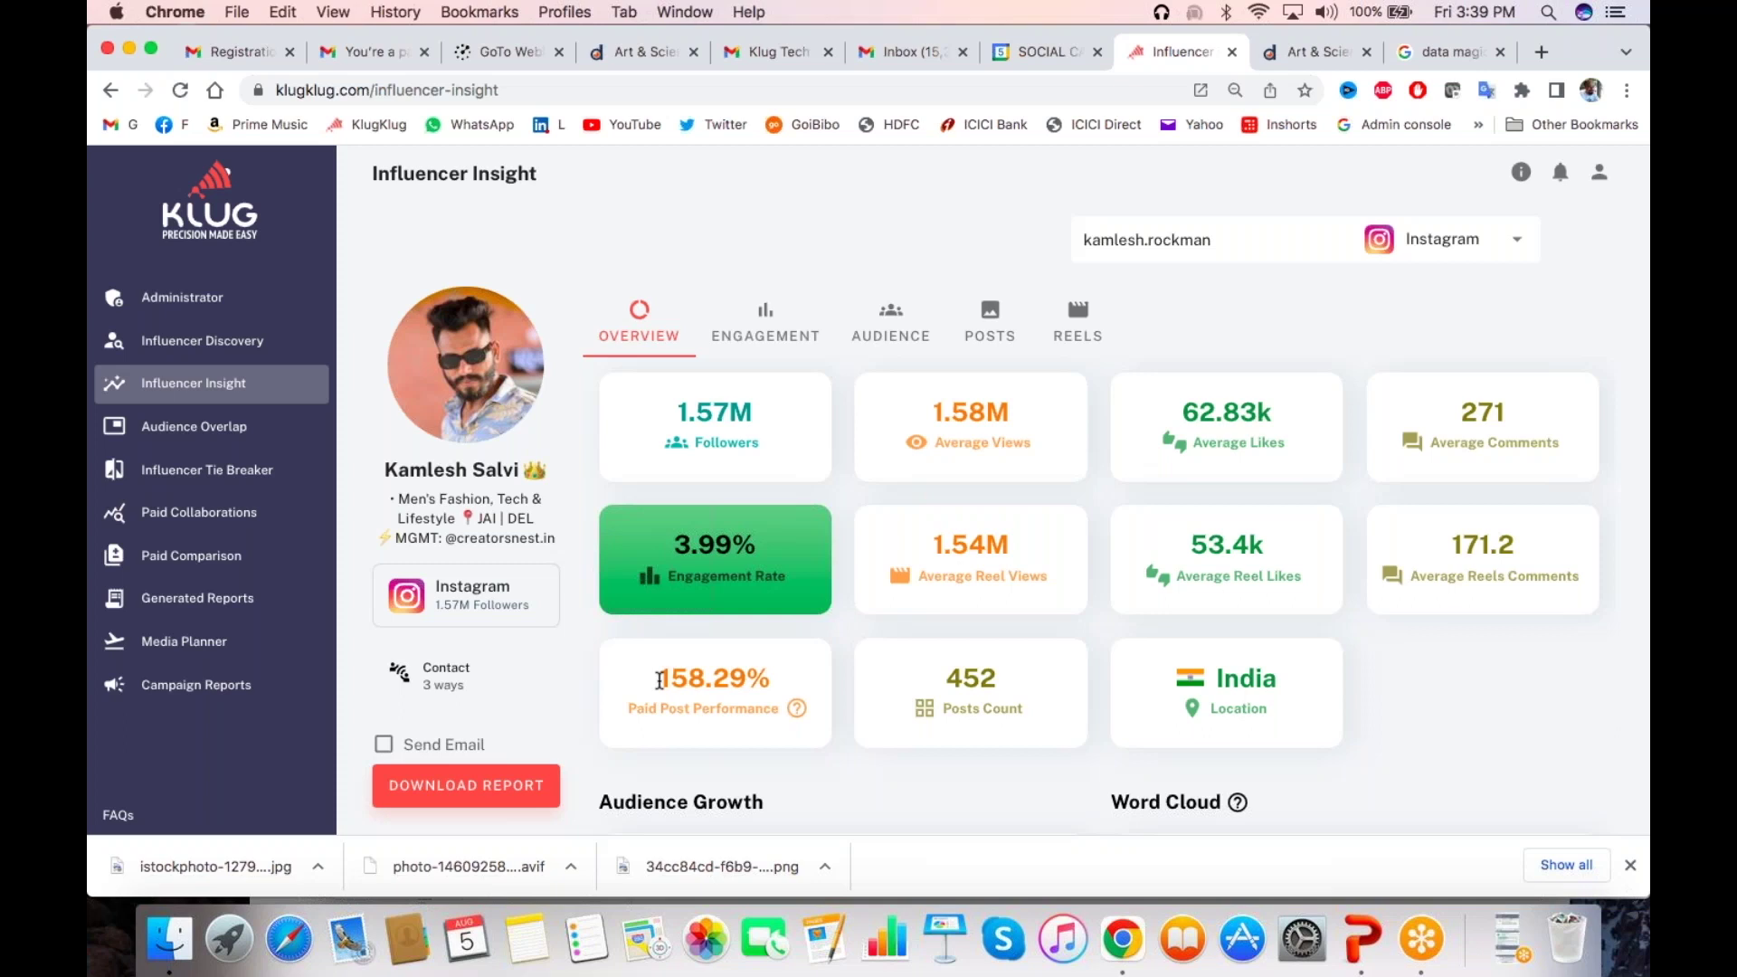
pyautogui.scroll(-3, 659, 680)
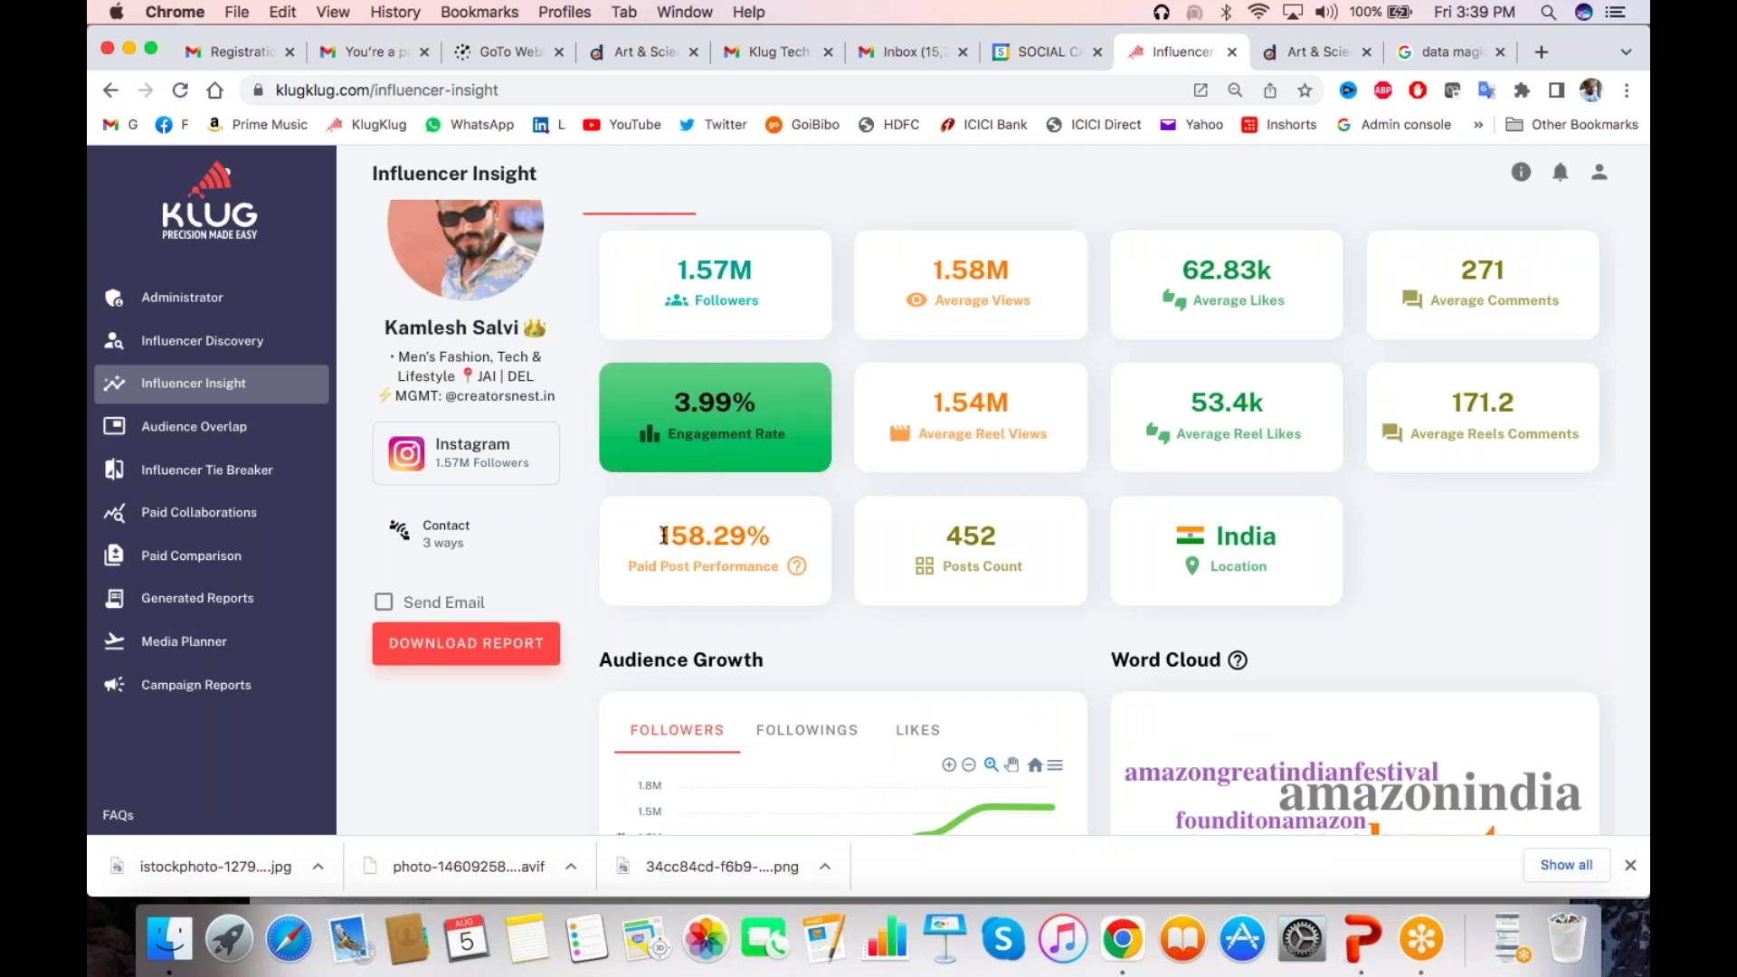
pyautogui.scroll(-7, 762, 571)
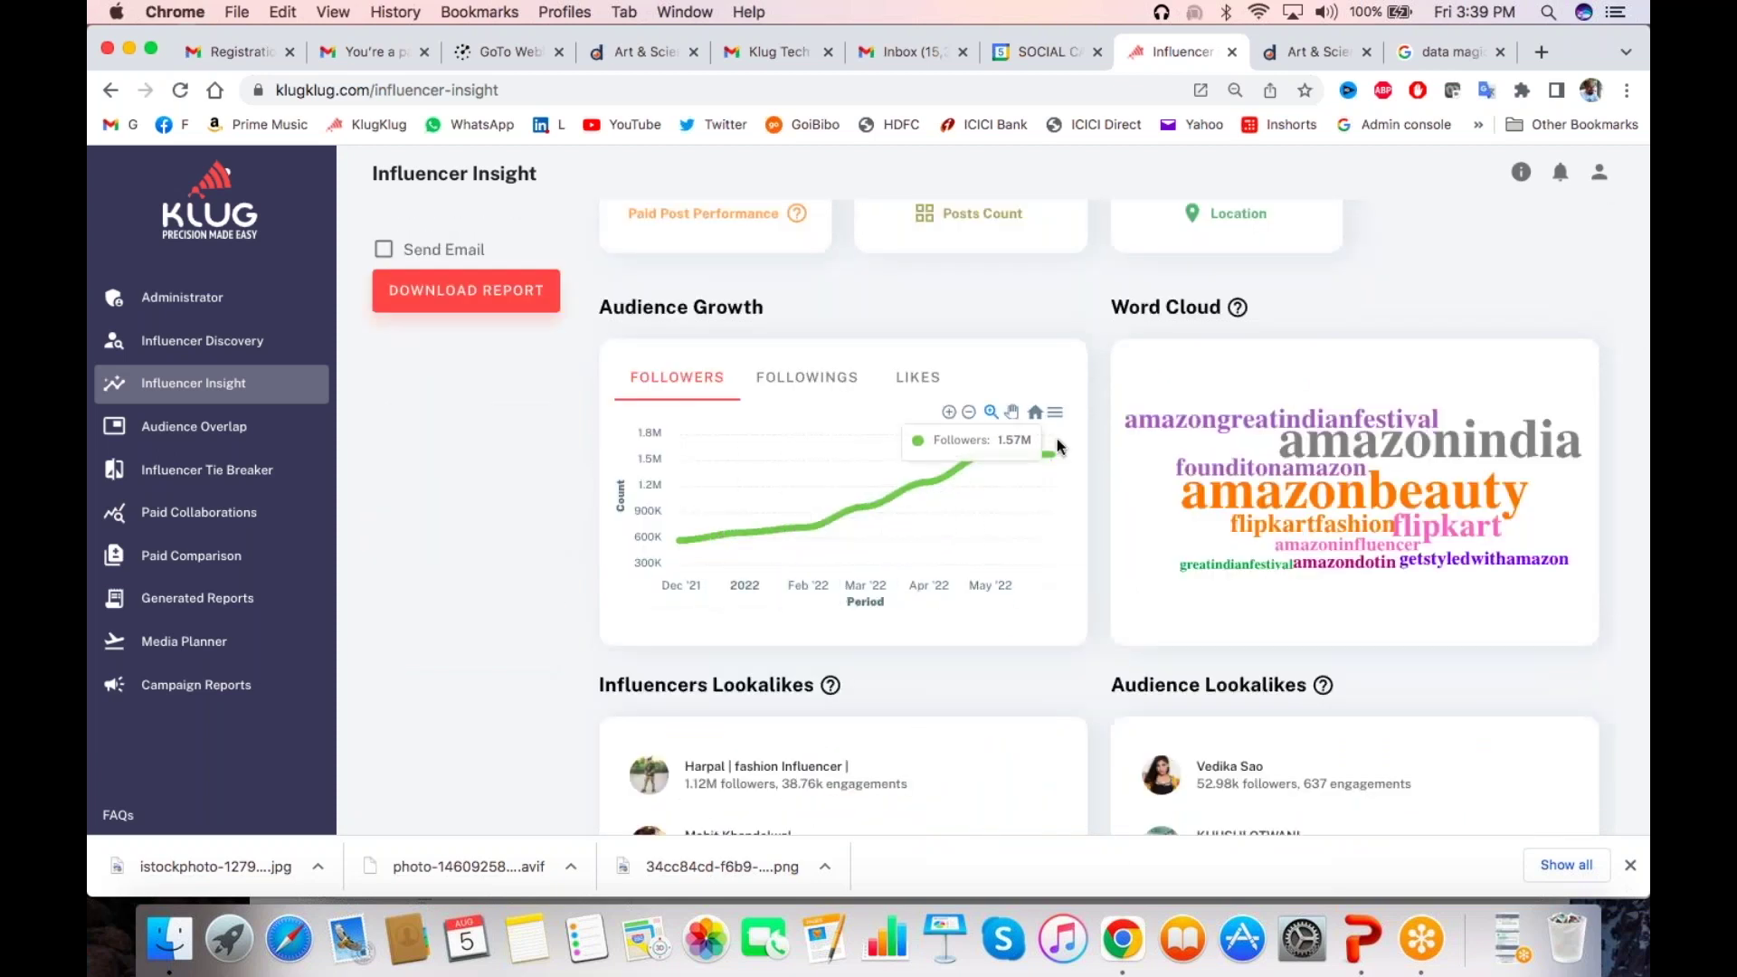
pyautogui.click(917, 380)
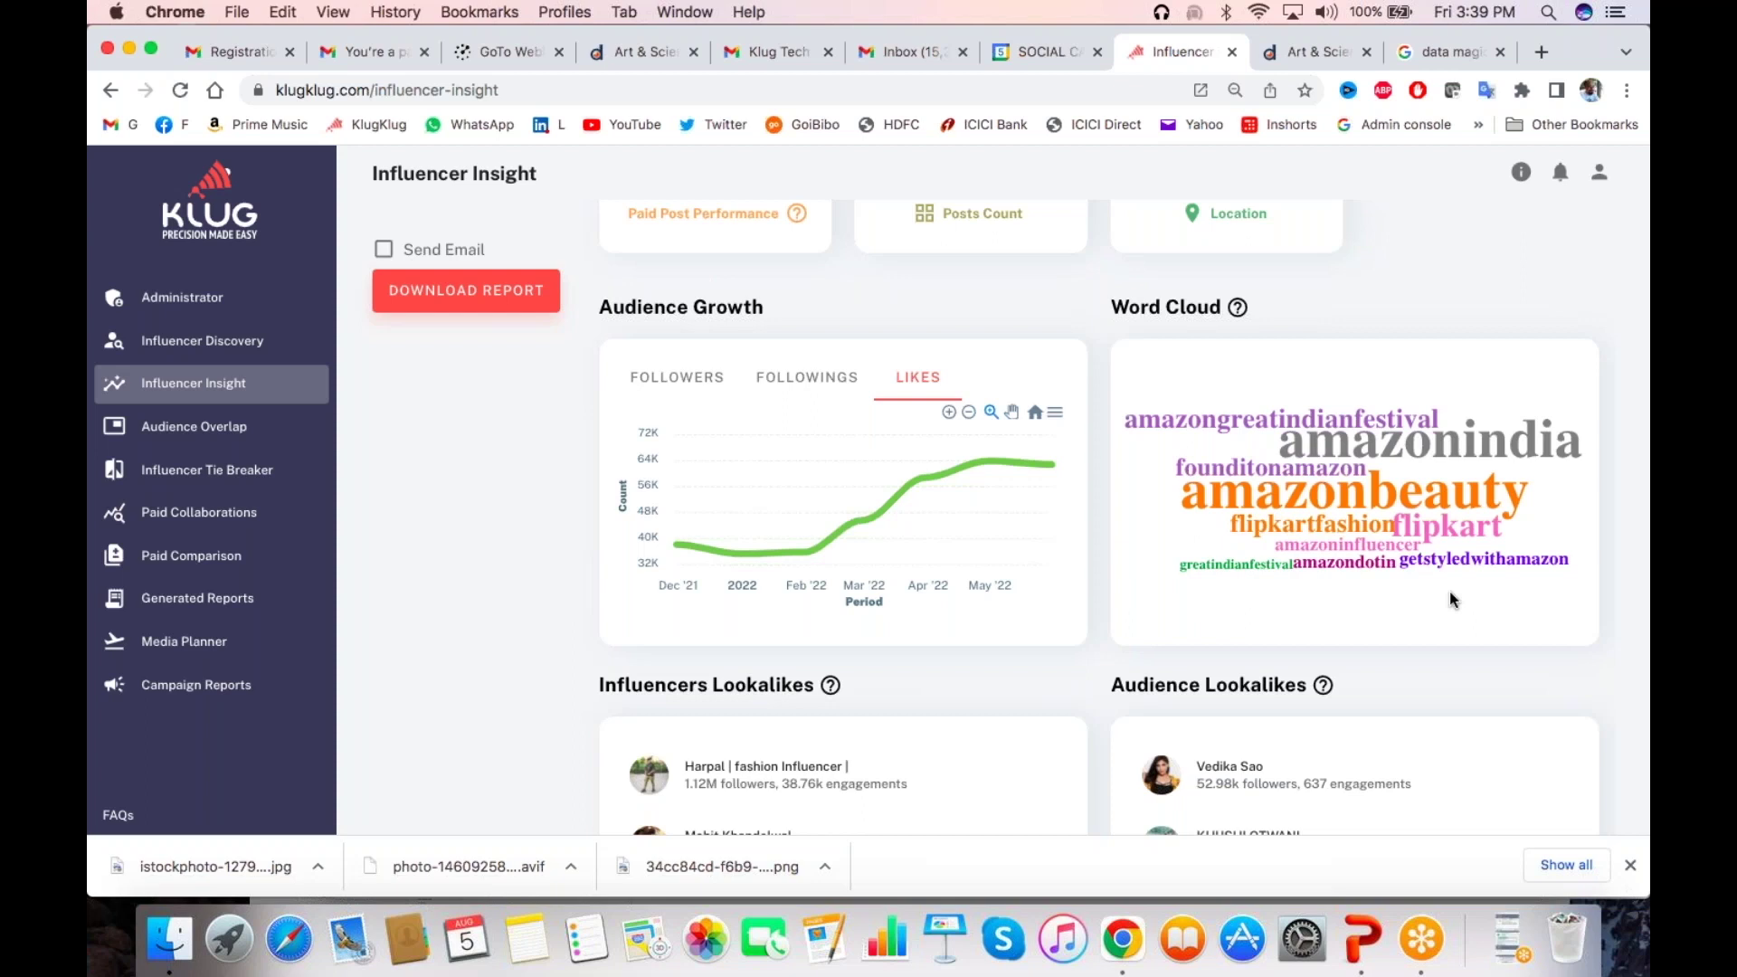
# Review the influencer's word cloud and the full list of Influencer Lookalikes, and close the list
pyautogui.scroll(-2, 1451, 599)
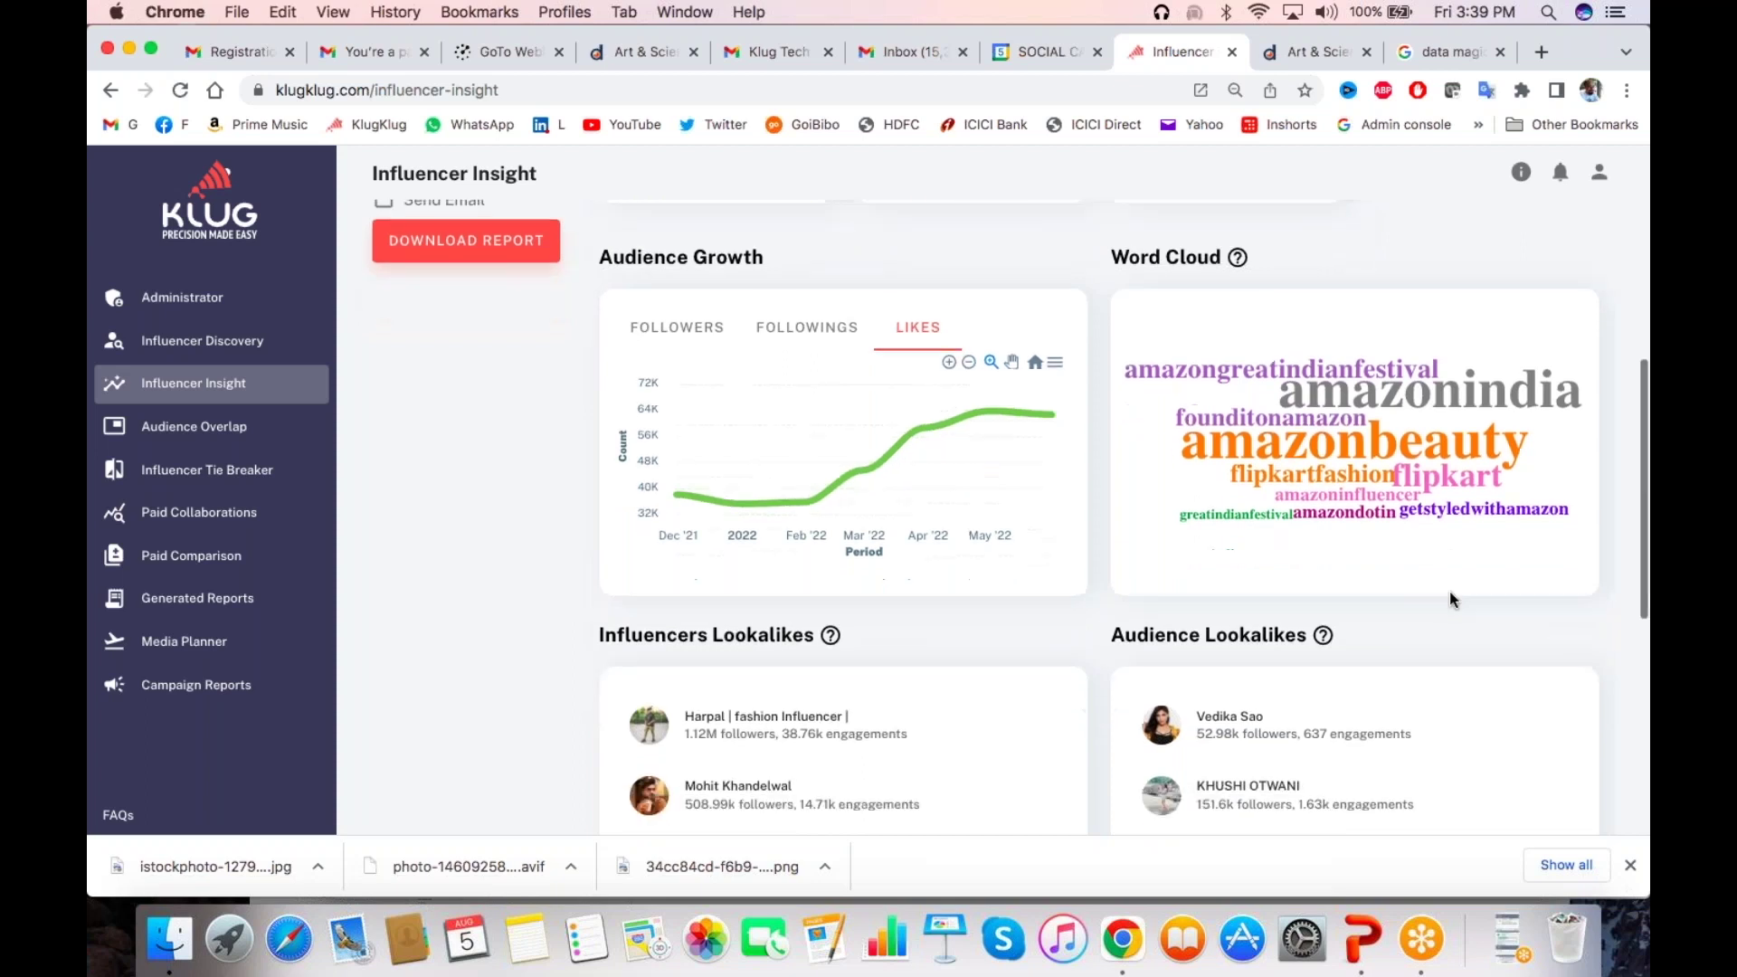
pyautogui.scroll(-10, 1449, 599)
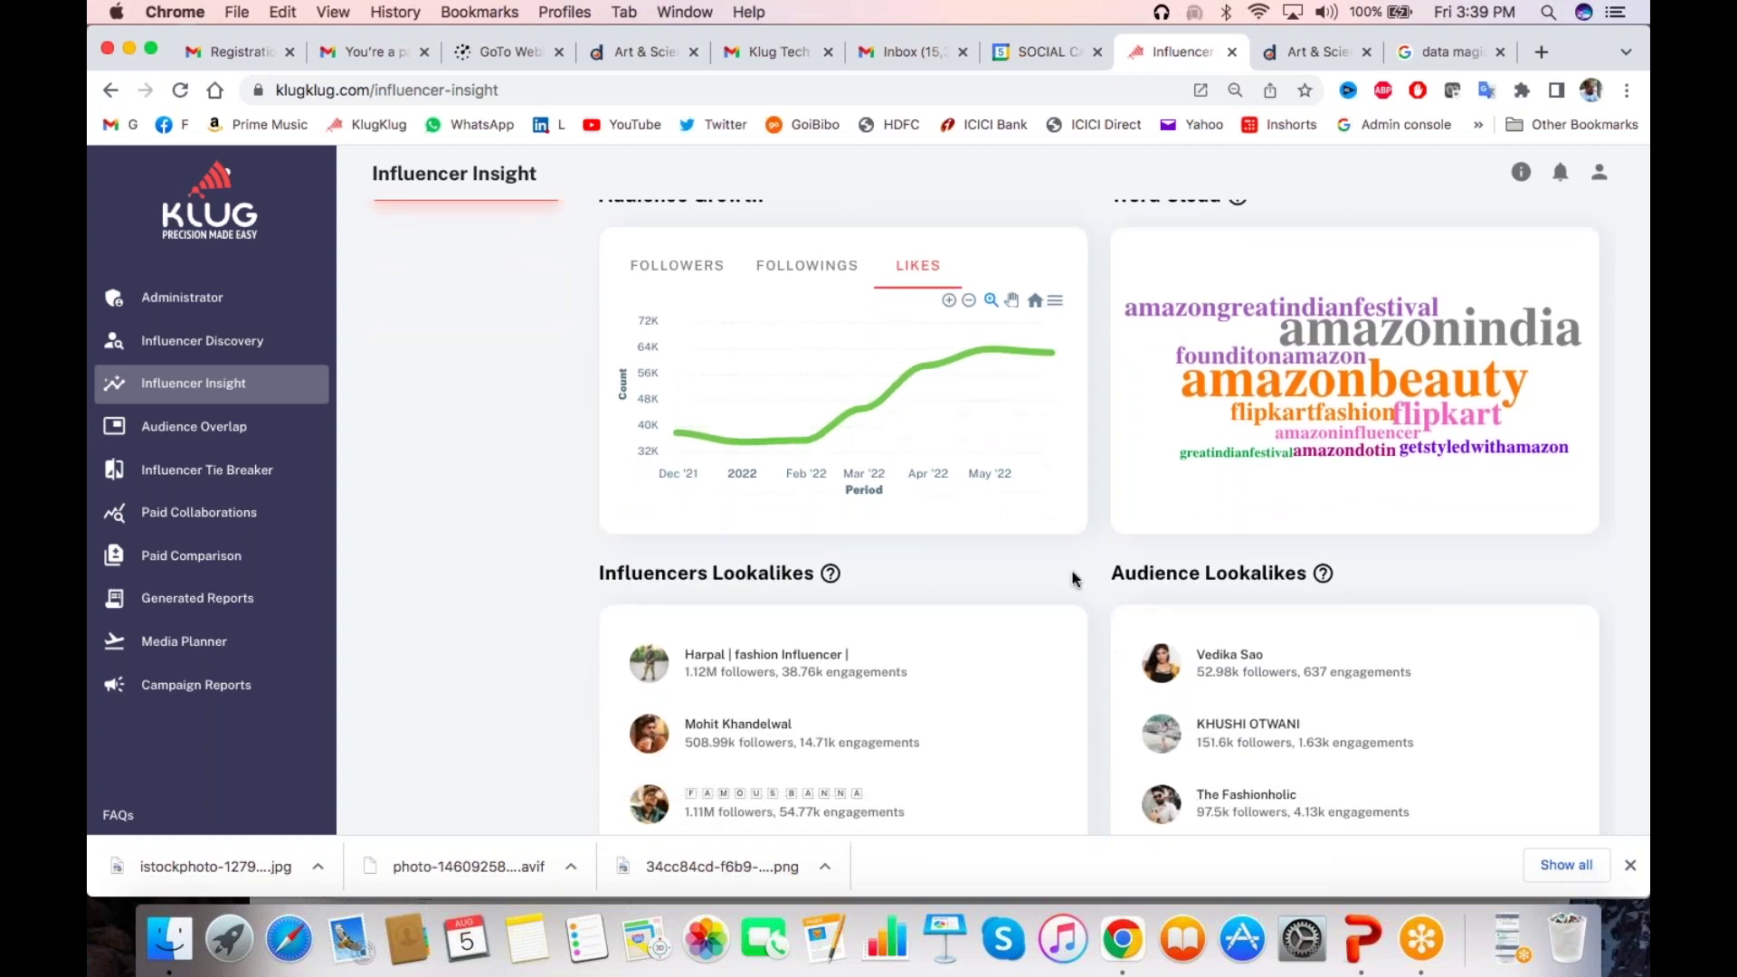
pyautogui.click(1033, 568)
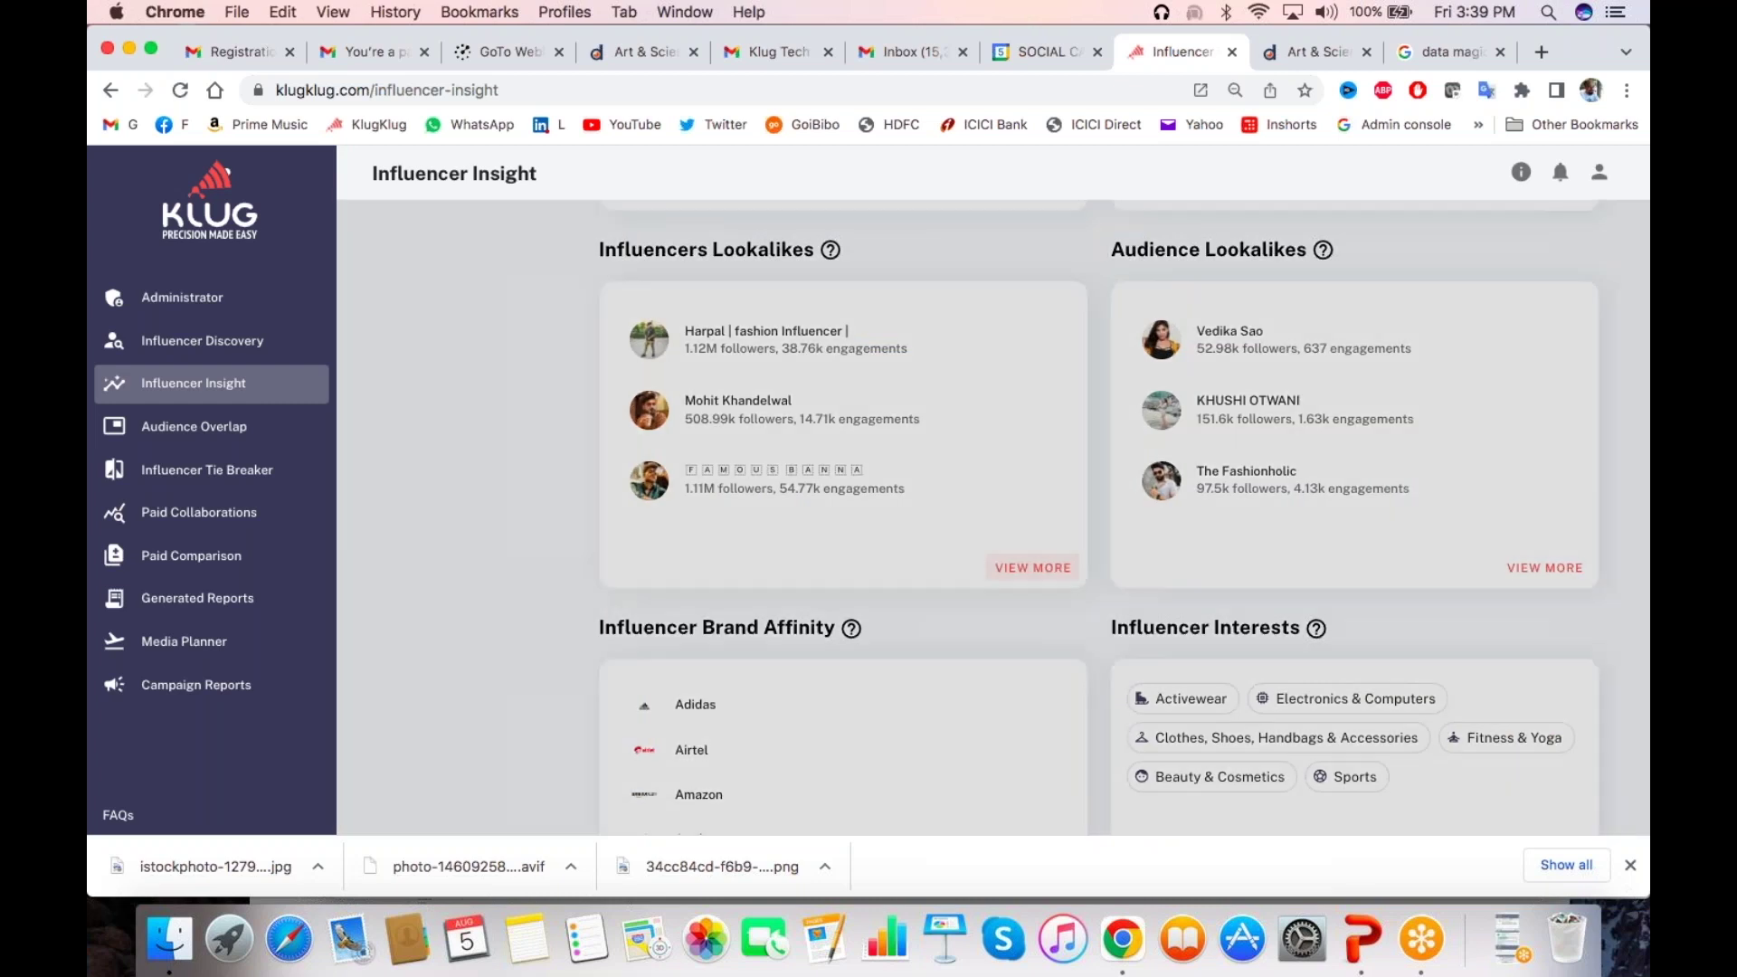
pyautogui.scroll(-10, 868, 507)
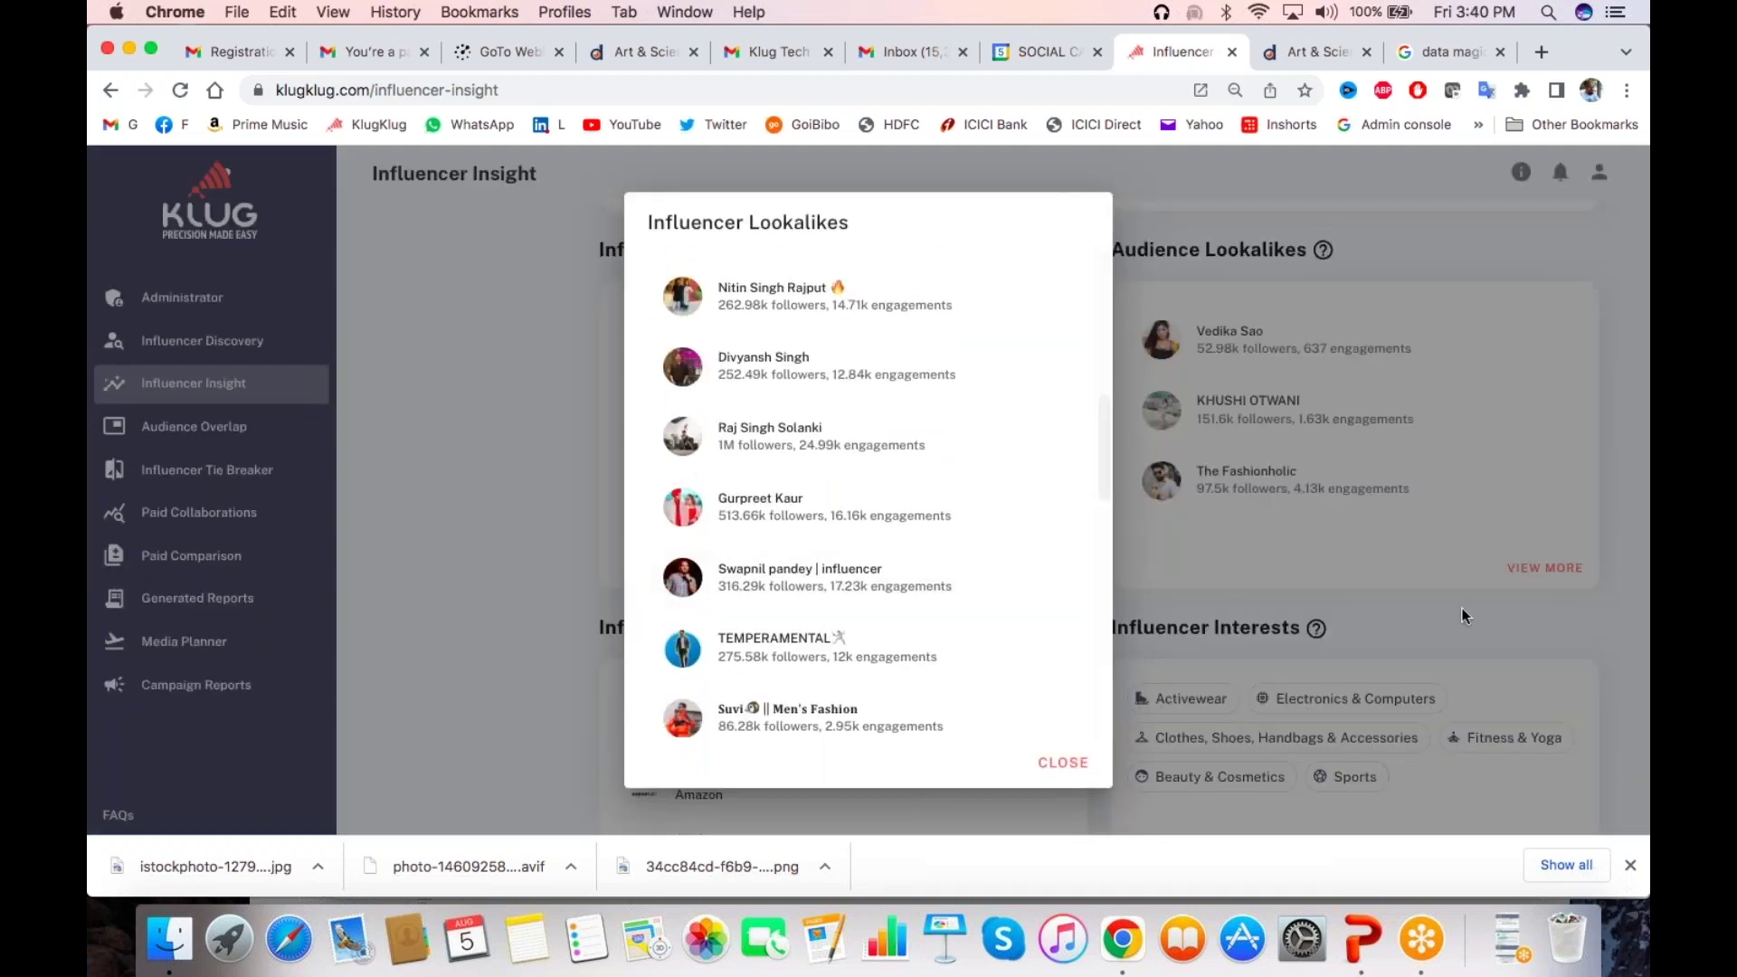
pyautogui.scroll(10, 930, 543)
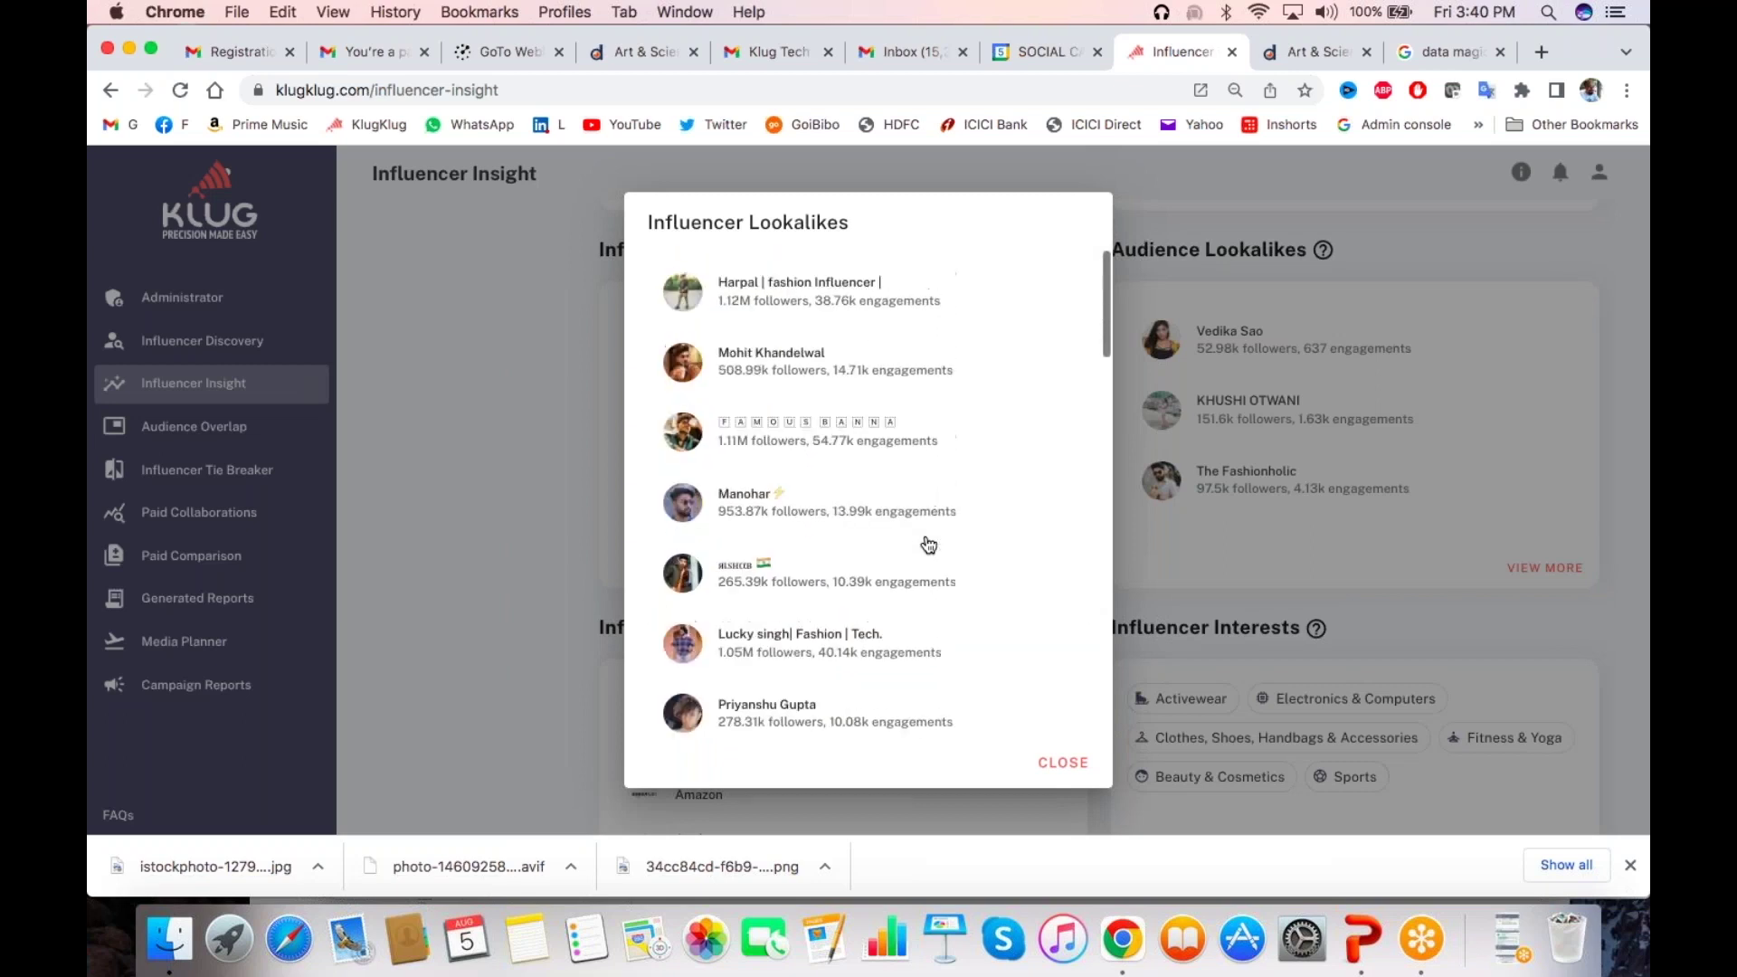
pyautogui.click(1475, 622)
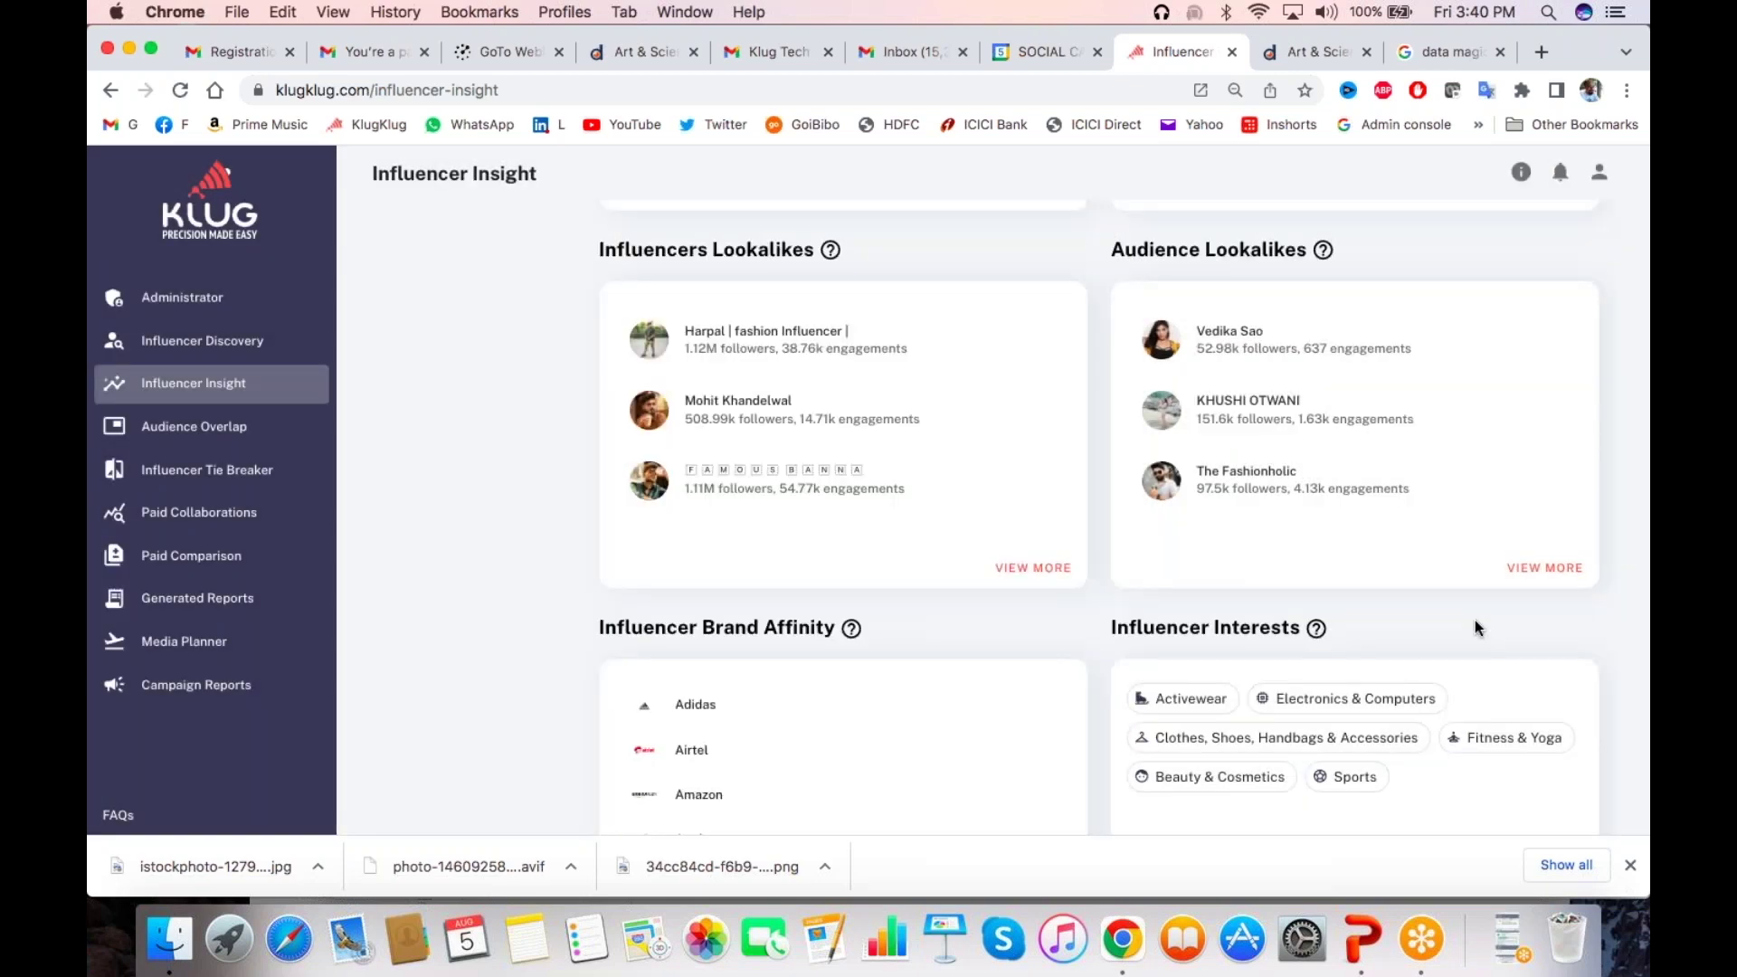
# Review the full list of Audience Lookalikes for this influencer and close it
pyautogui.click(1536, 569)
pyautogui.scroll(-2, 778, 349)
pyautogui.scroll(-3, 778, 350)
pyautogui.click(480, 506)
# Review the complete Influencer Brand Affinity and Influencer Interests lists, closing each one when finished
pyautogui.scroll(-2, 479, 511)
pyautogui.click(1031, 776)
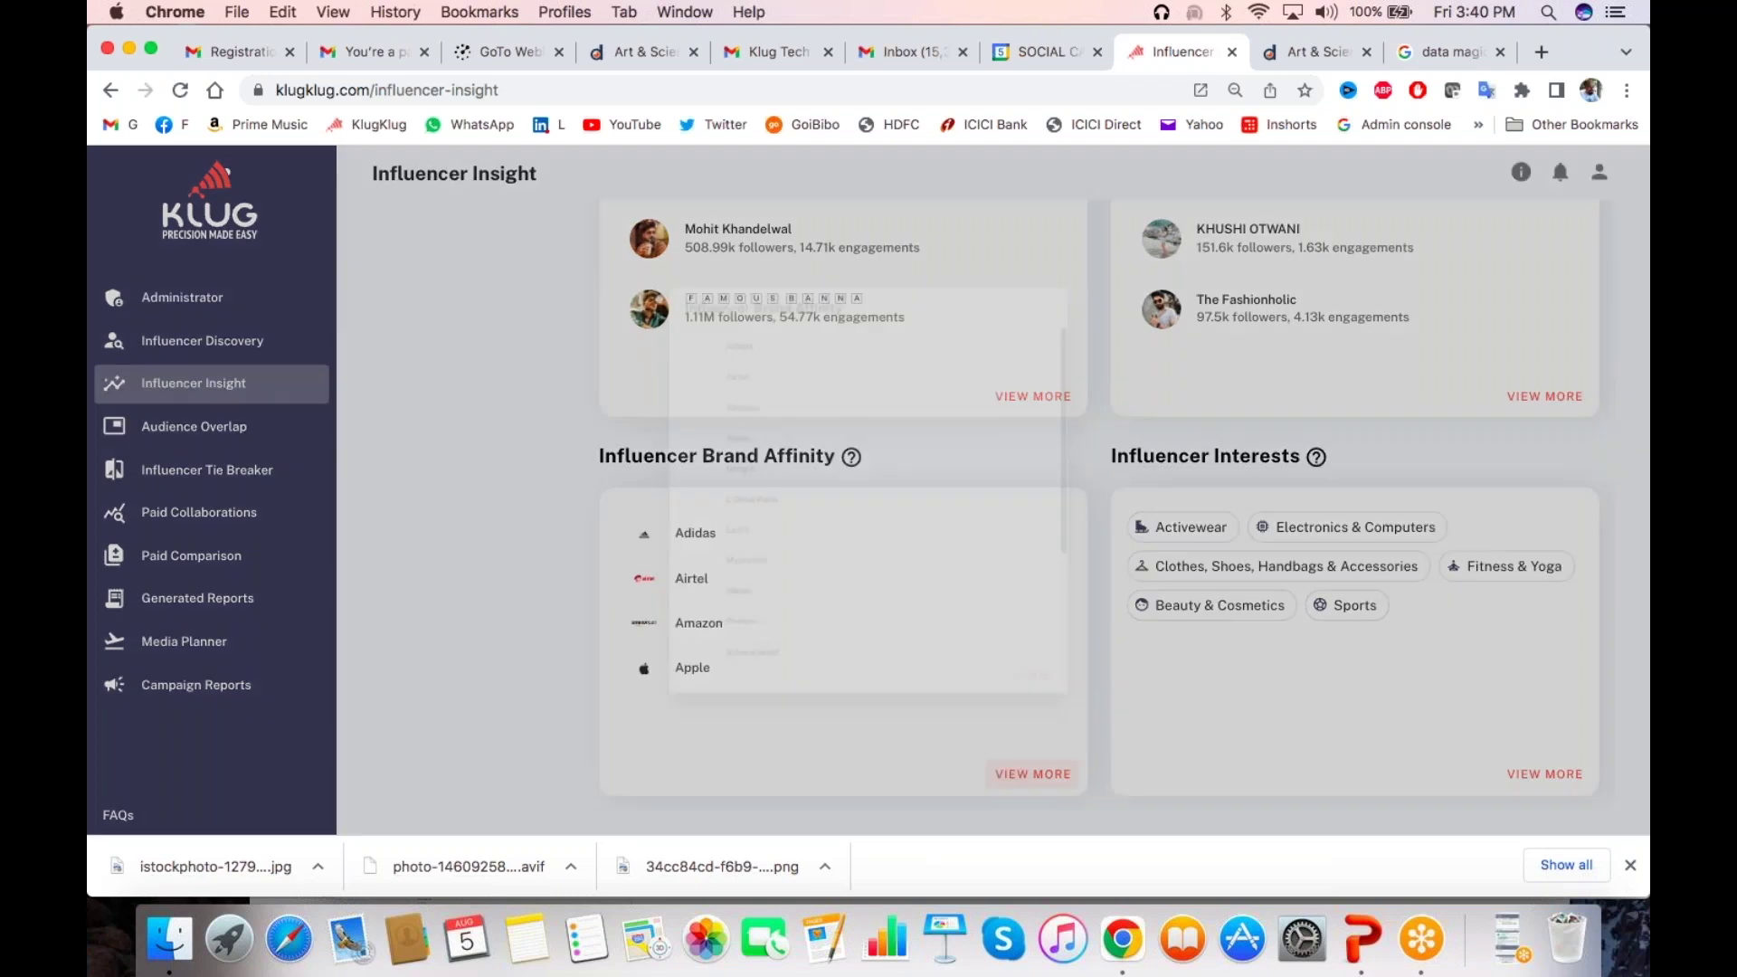
pyautogui.scroll(-5, 823, 503)
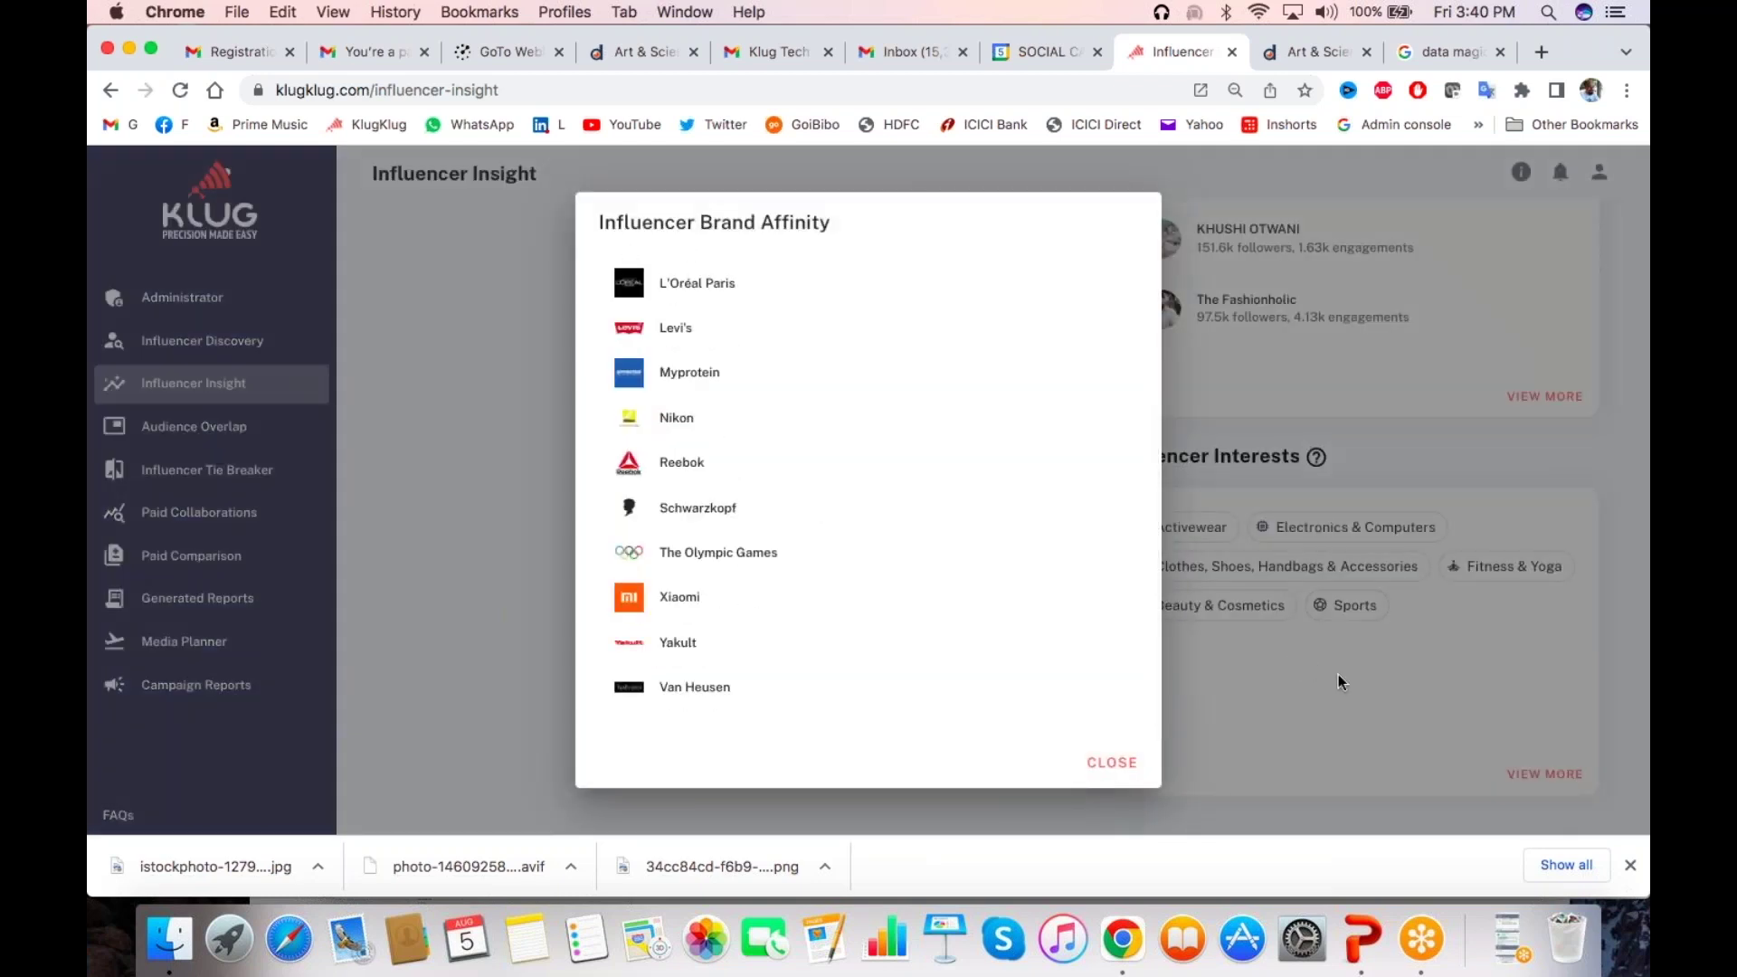
pyautogui.click(1339, 675)
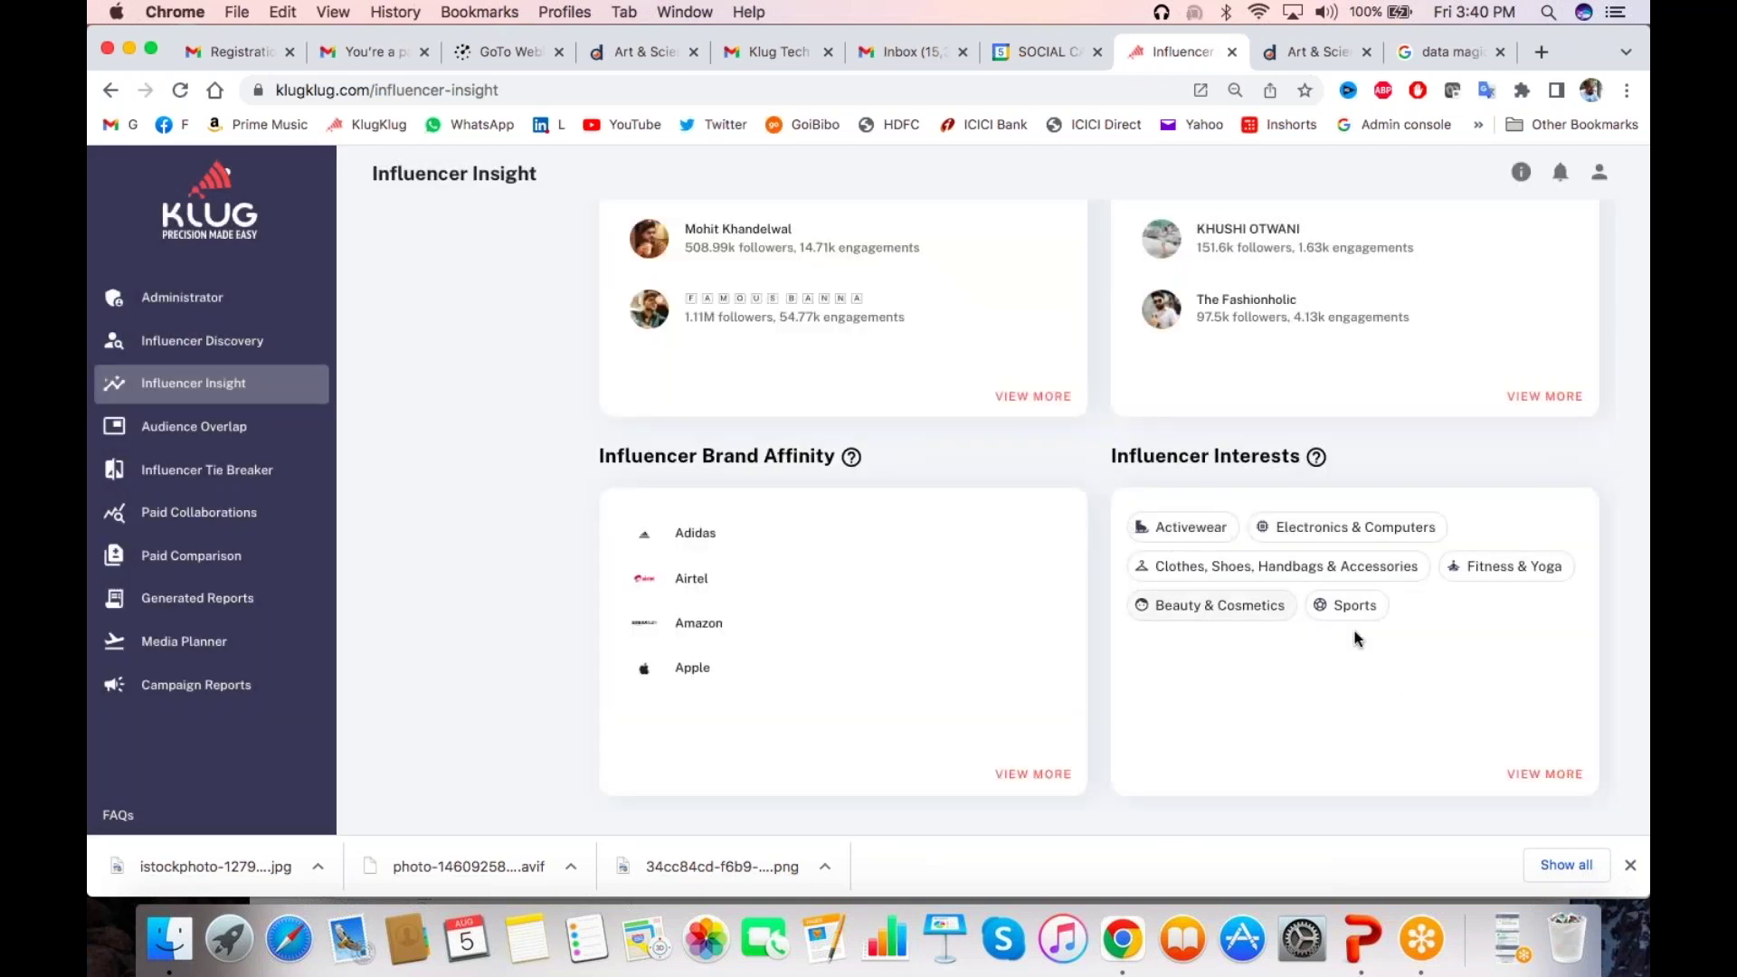
pyautogui.click(1538, 773)
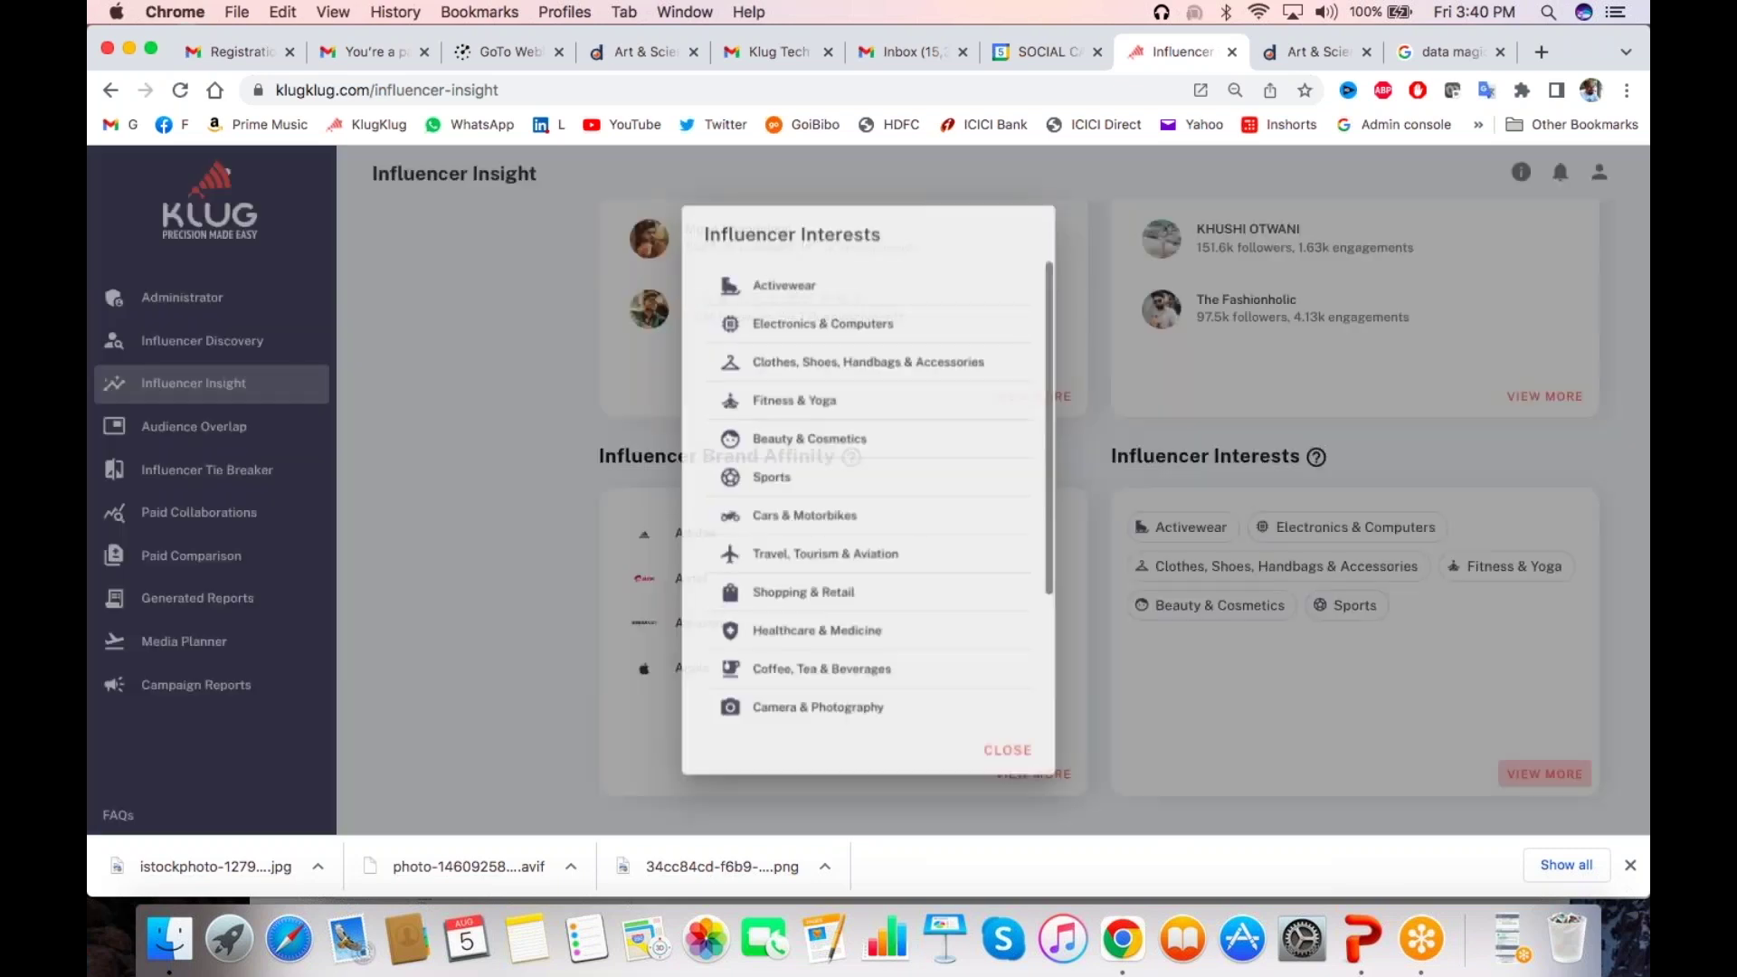
pyautogui.scroll(-5, 868, 489)
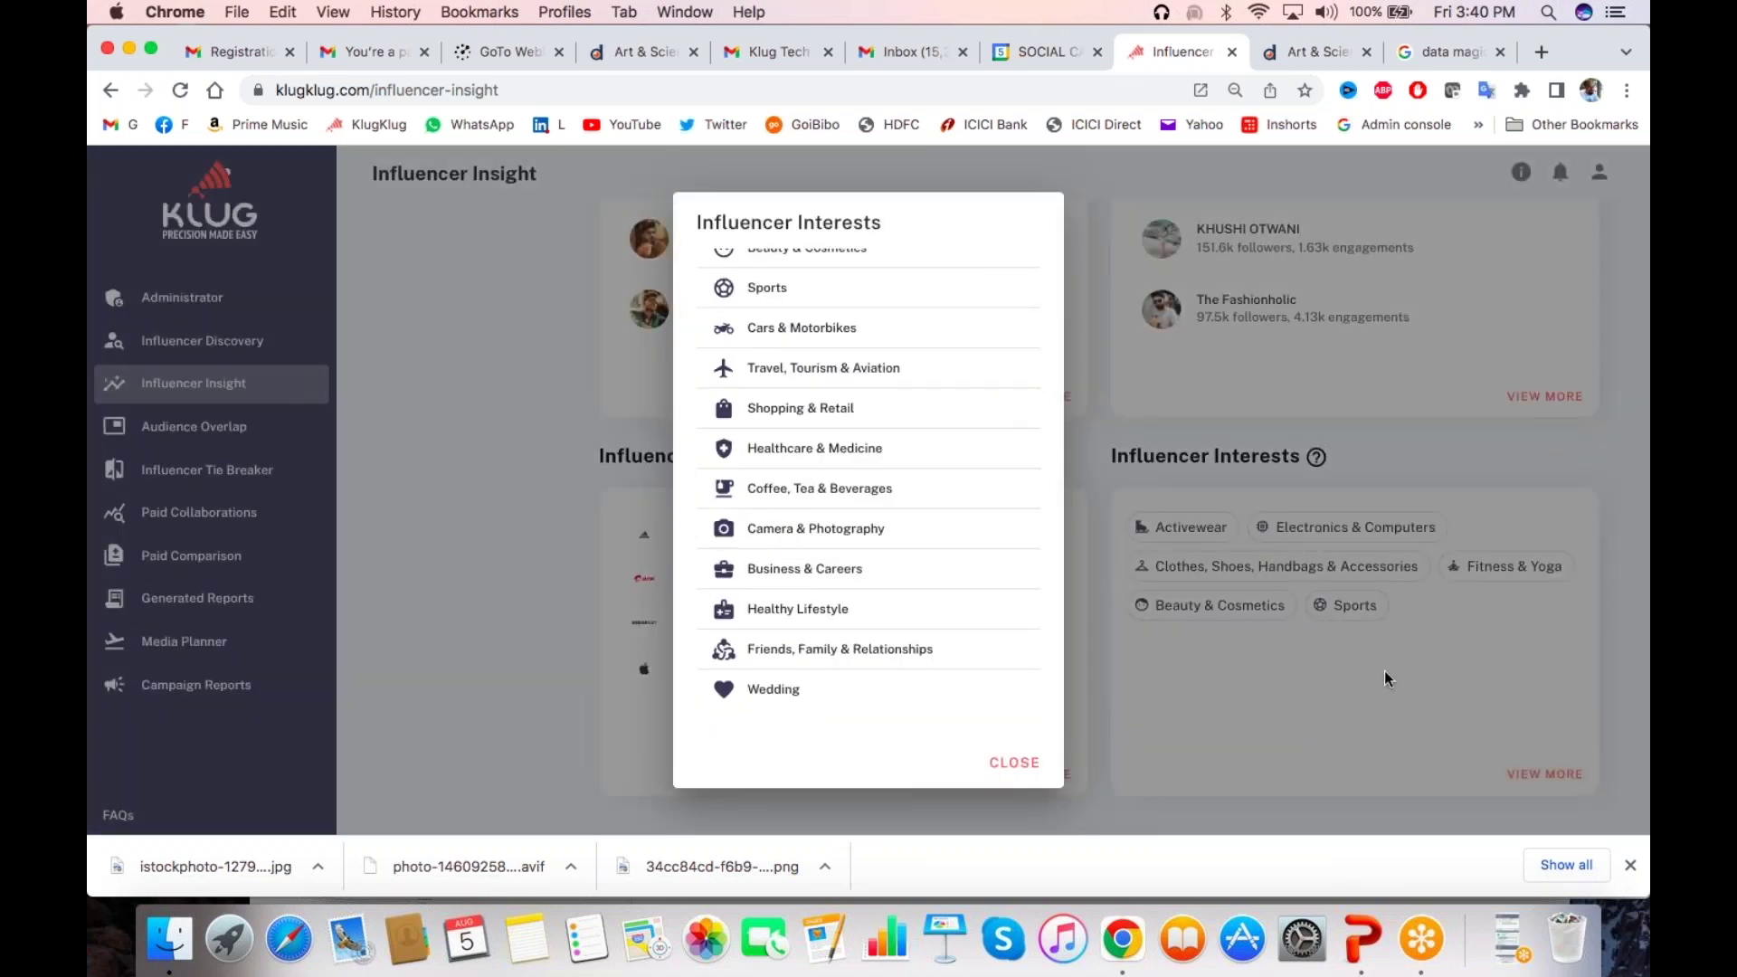
pyautogui.click(1385, 672)
# Open the influencer's engagement report and examine the engagement rate distribution chart
pyautogui.scroll(10, 1384, 673)
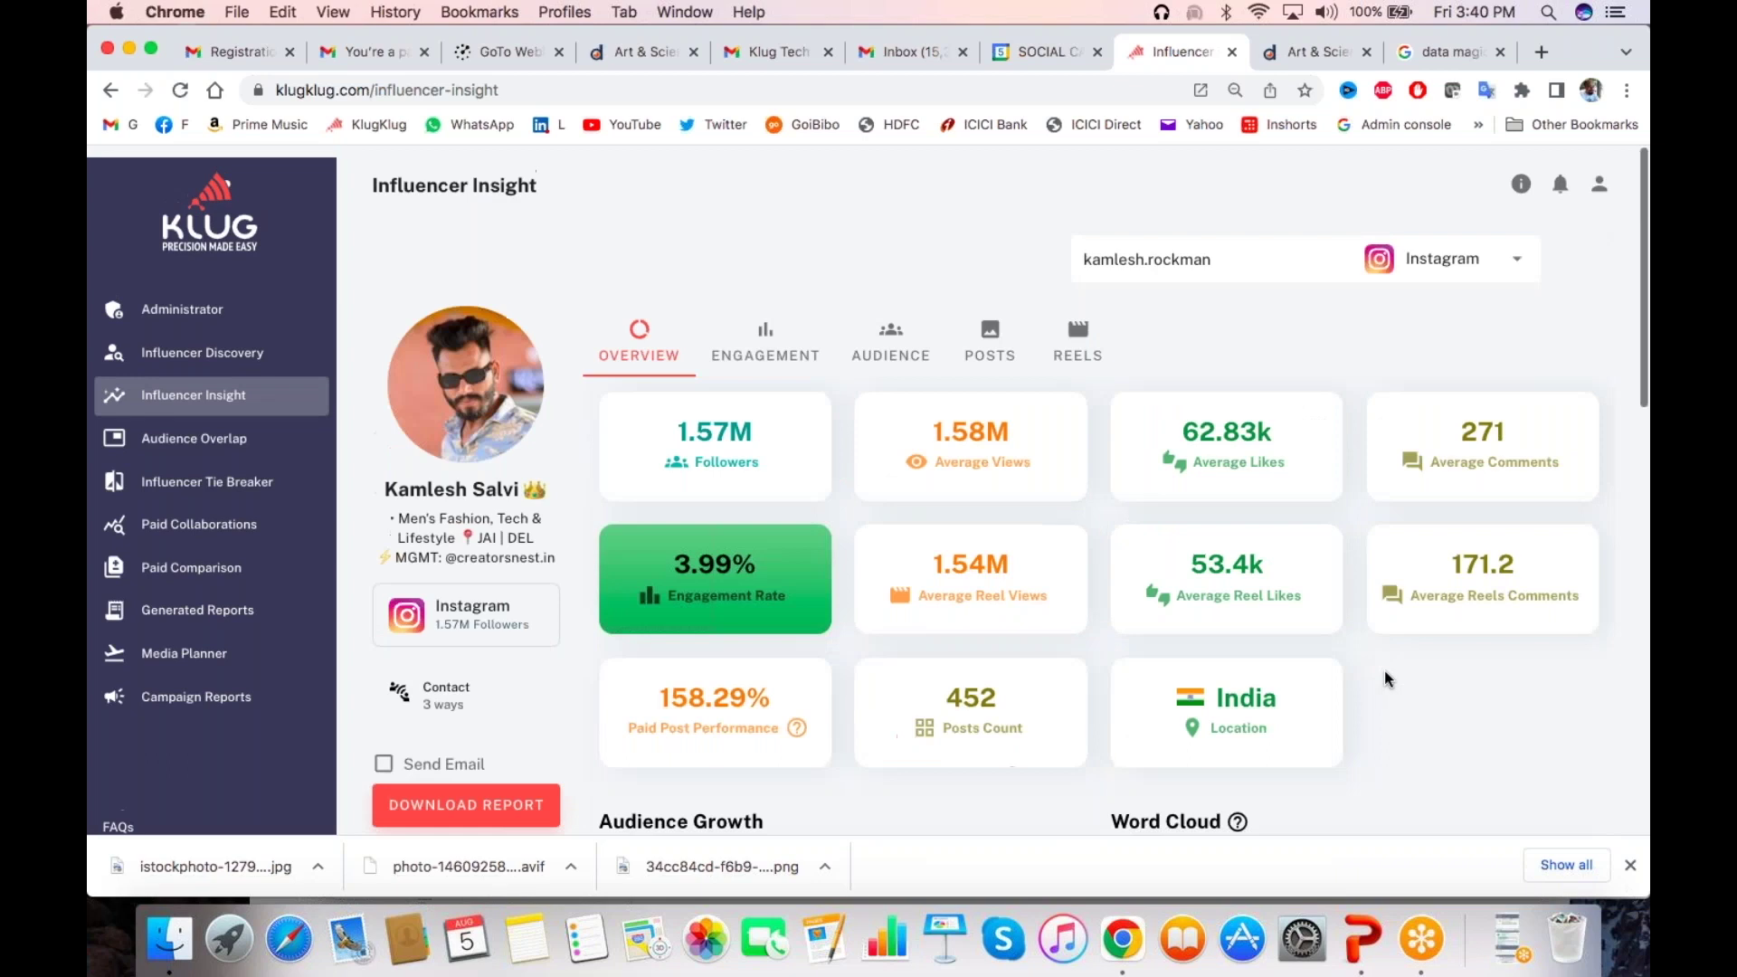
pyautogui.click(782, 335)
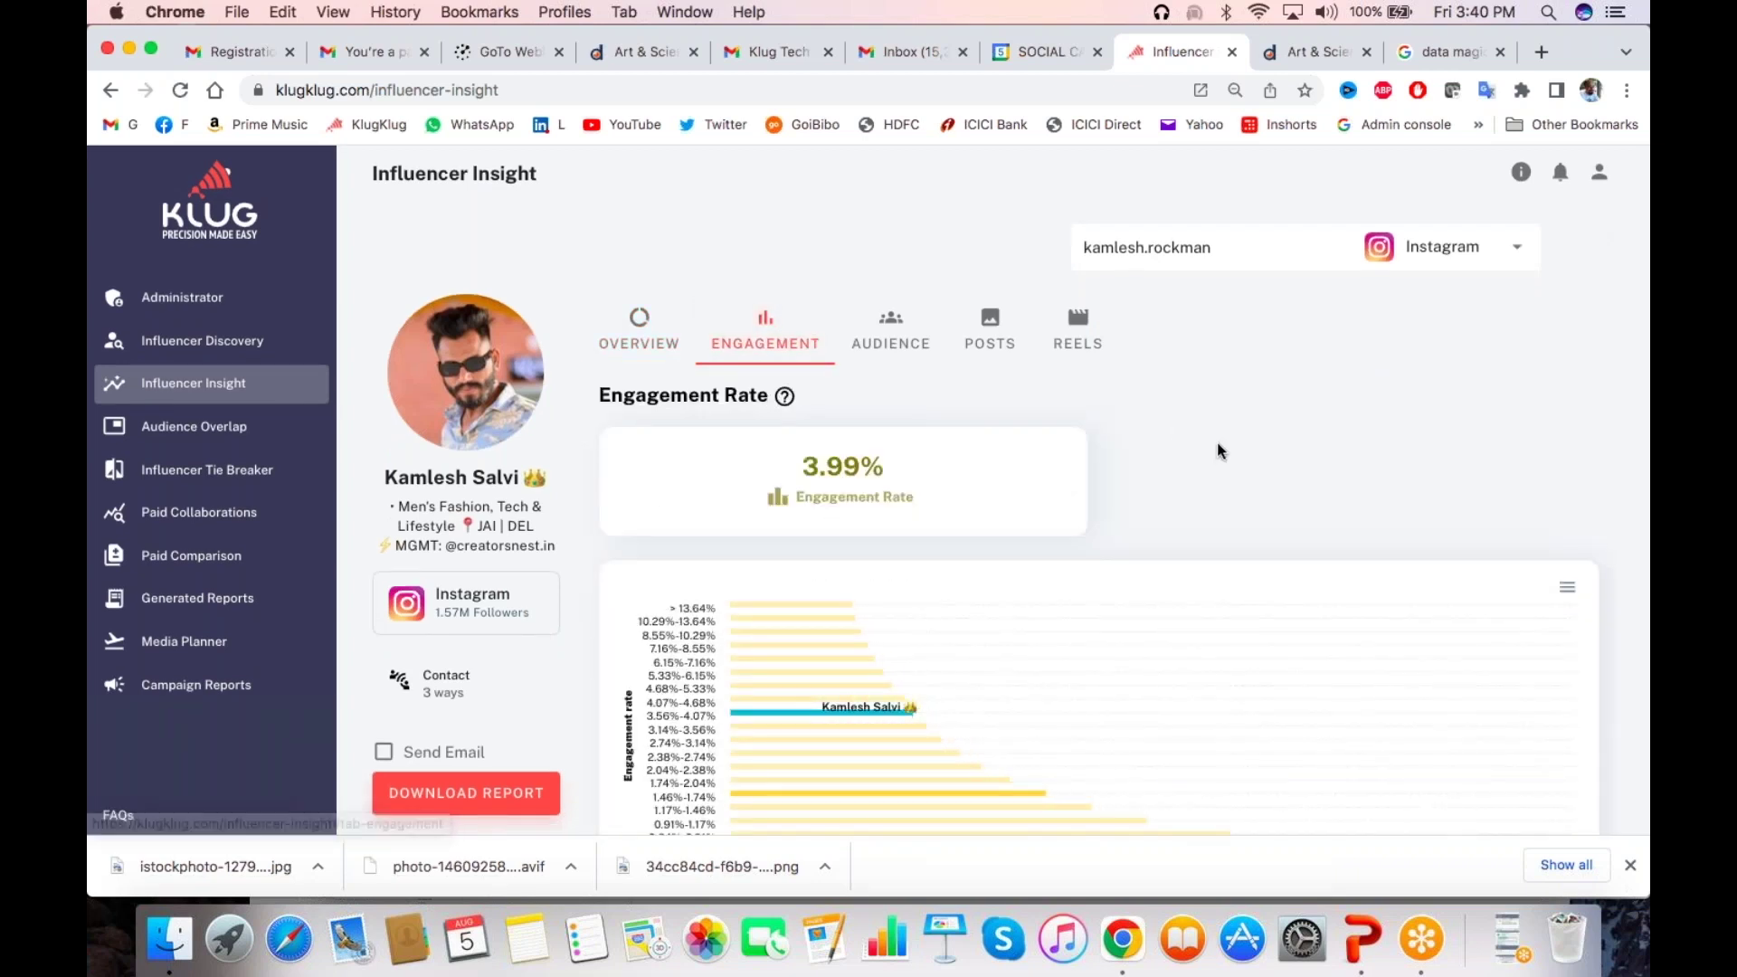
pyautogui.scroll(-3, 1218, 450)
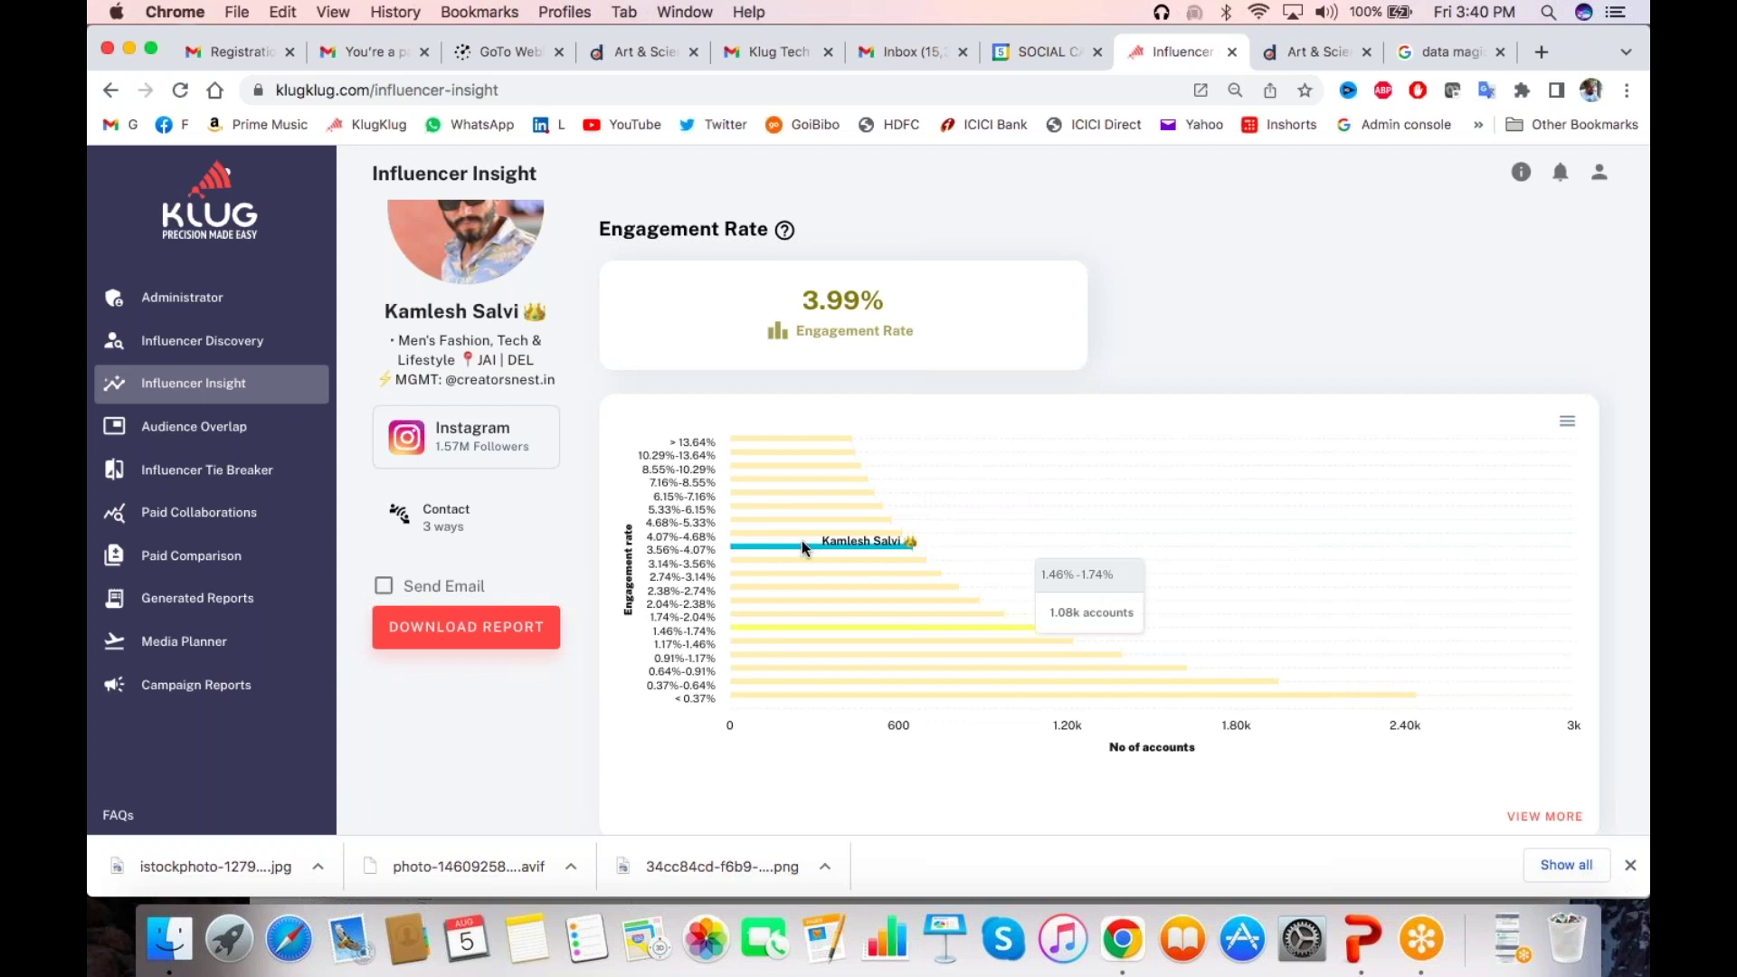
# Open the influencer's audience report and examine followers' credibility, the audience type breakdown and notable followers
pyautogui.scroll(3, 907, 548)
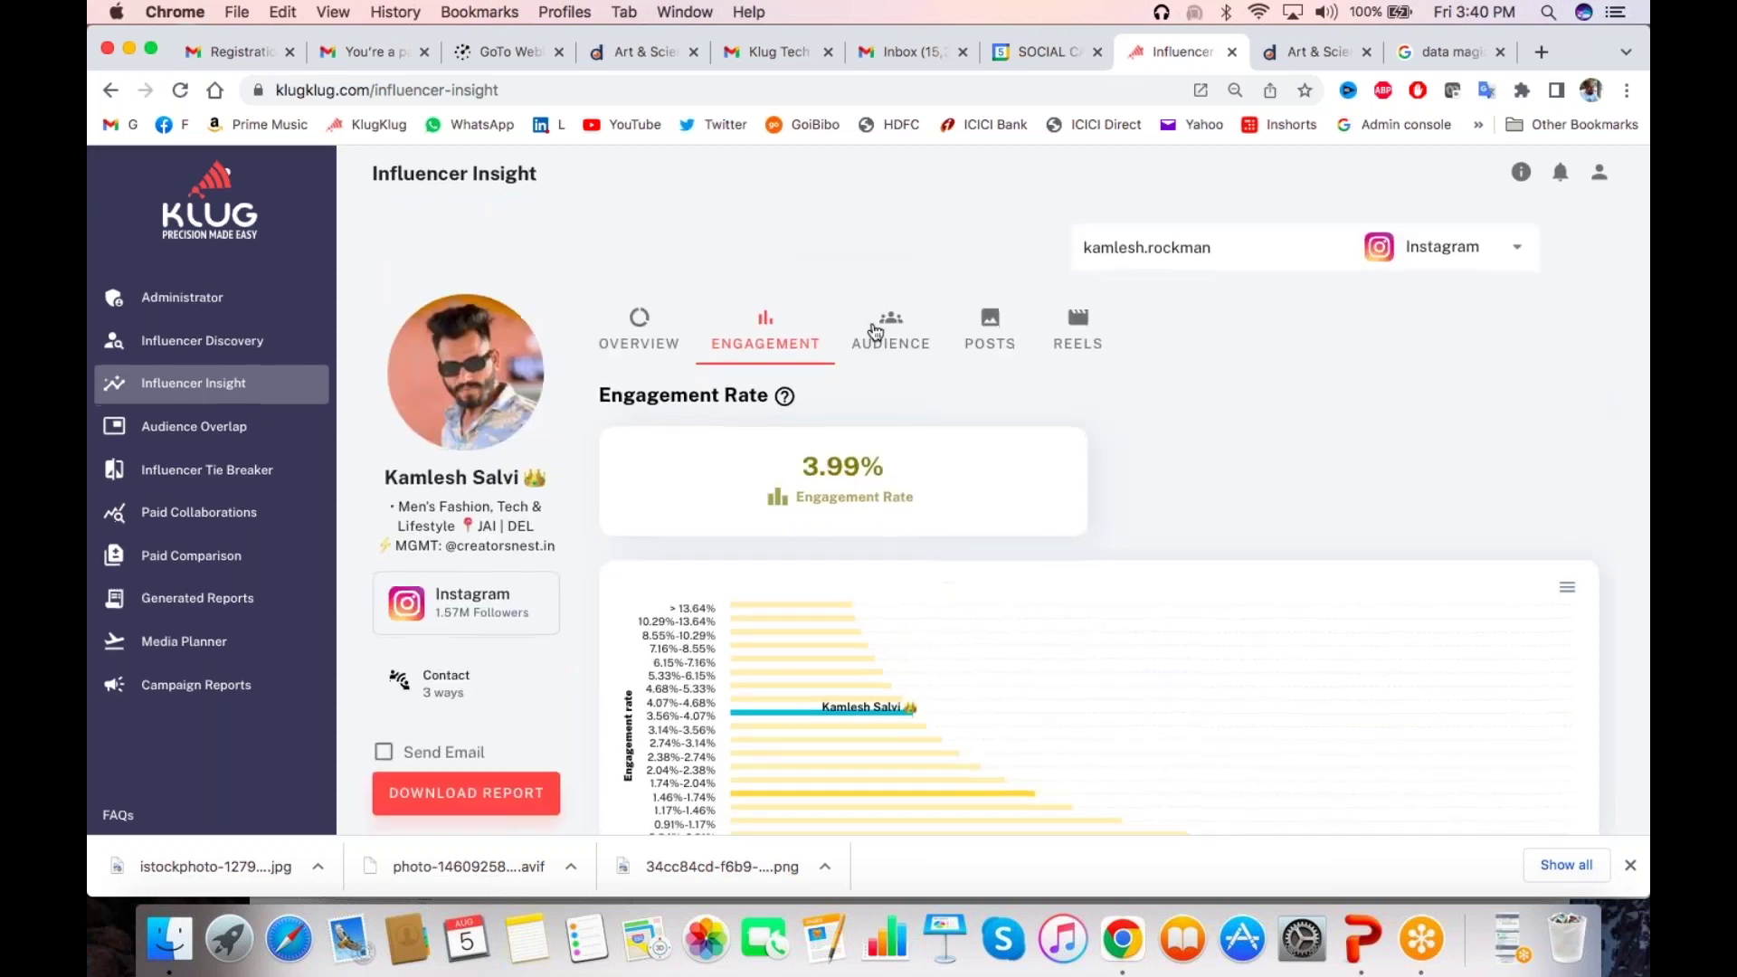
pyautogui.click(889, 322)
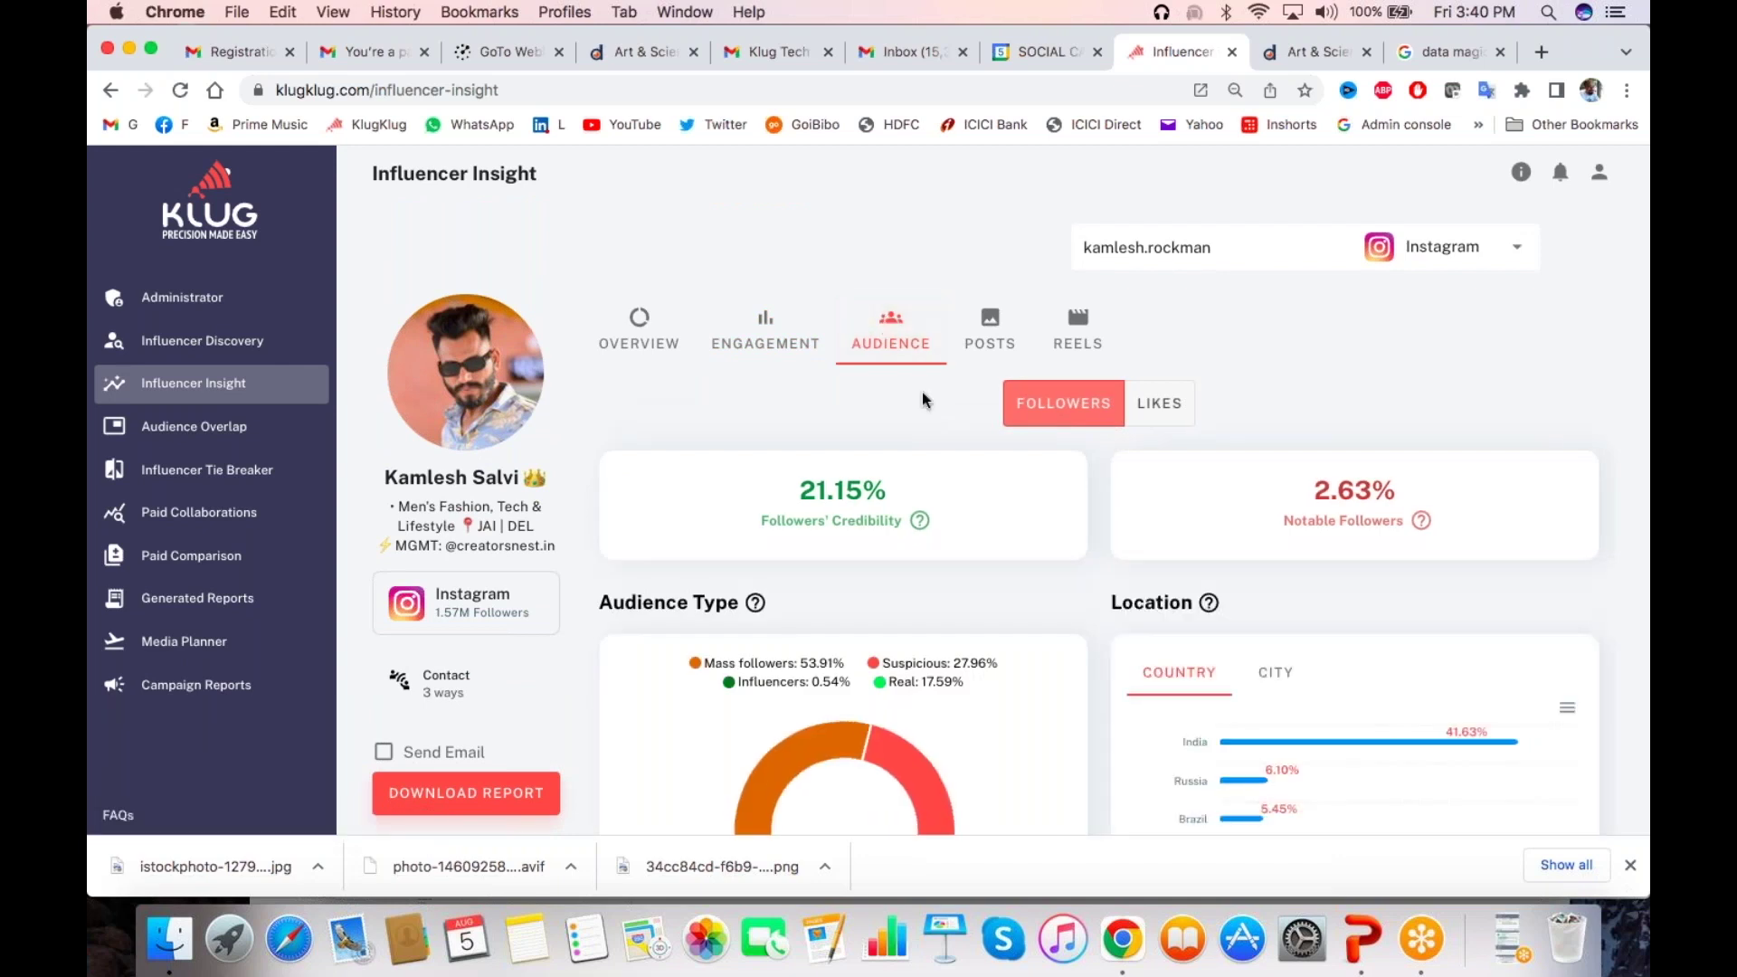
pyautogui.scroll(-2, 923, 398)
pyautogui.moveTo(794, 419); pyautogui.dragTo(883, 420)
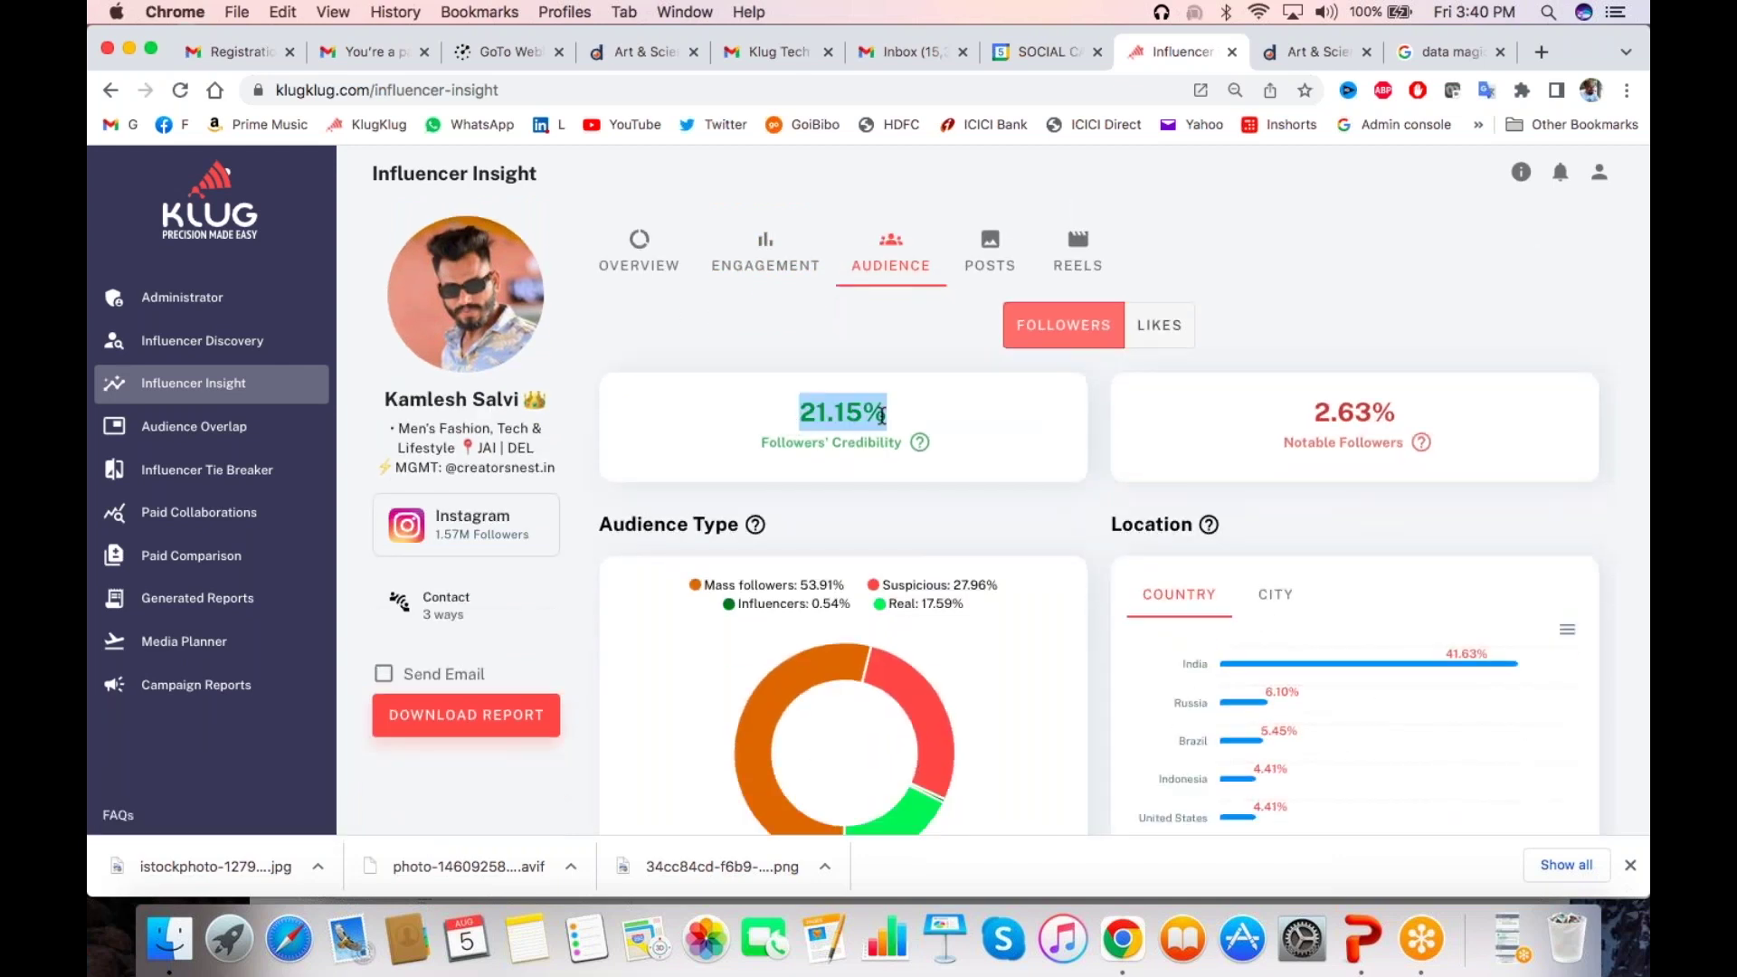
pyautogui.click(909, 515)
pyautogui.scroll(-3, 912, 514)
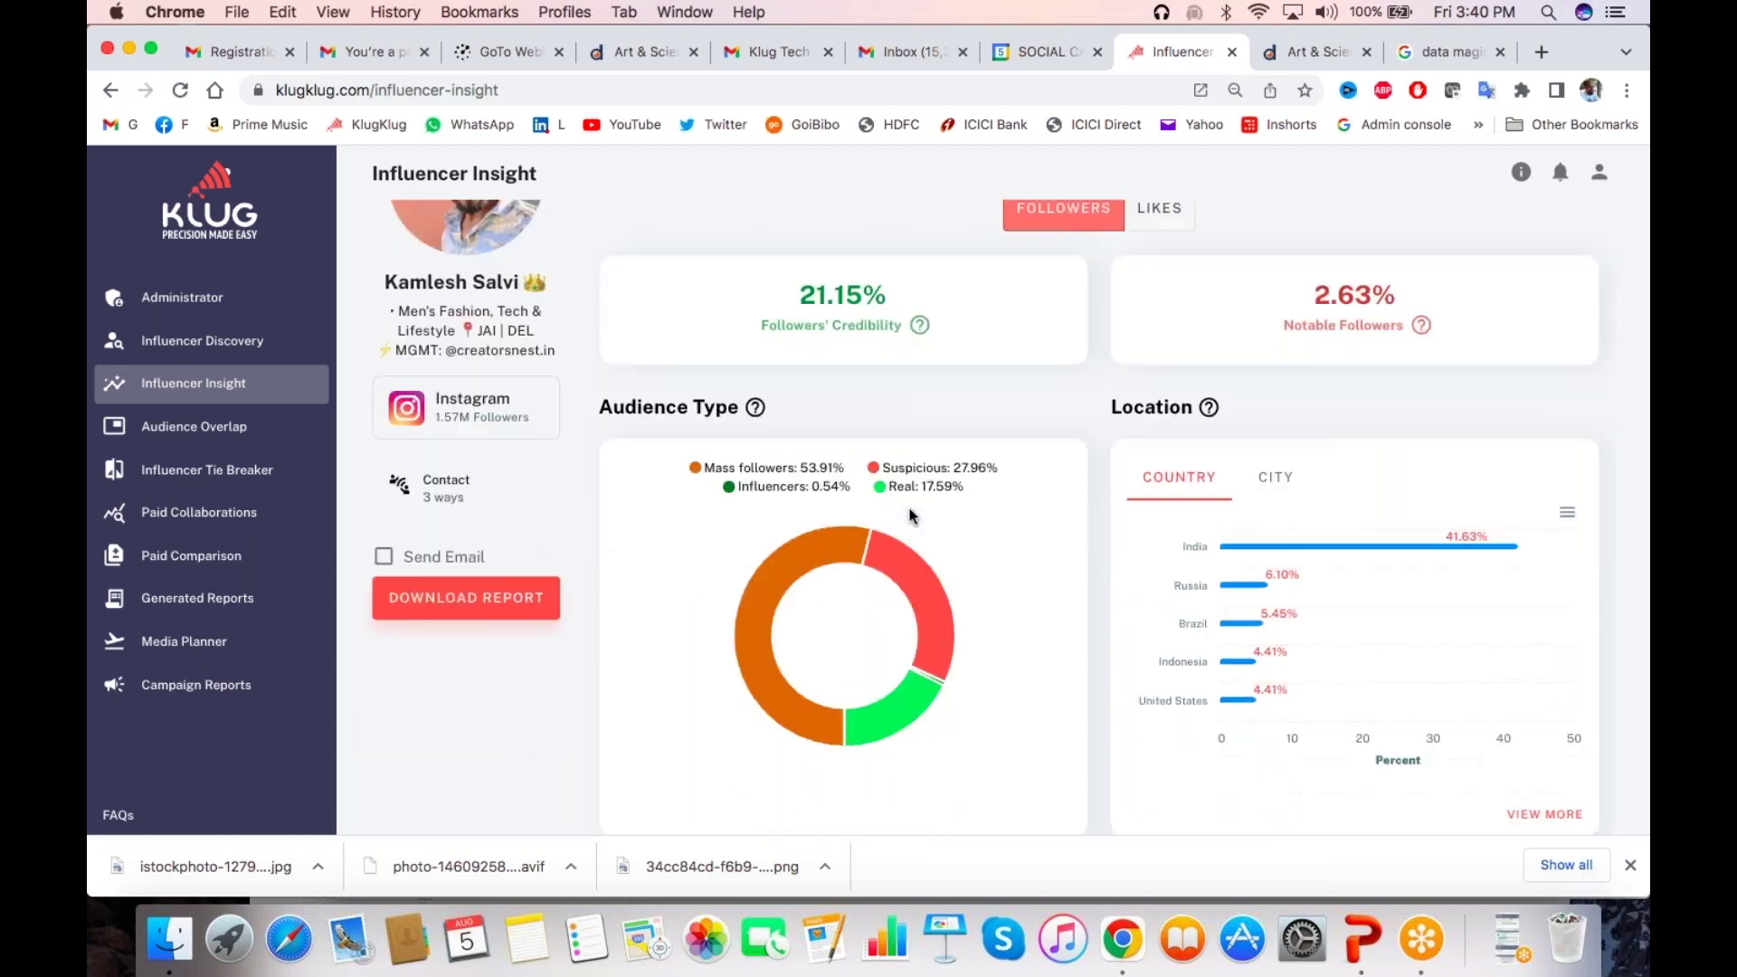
pyautogui.moveTo(920, 573)
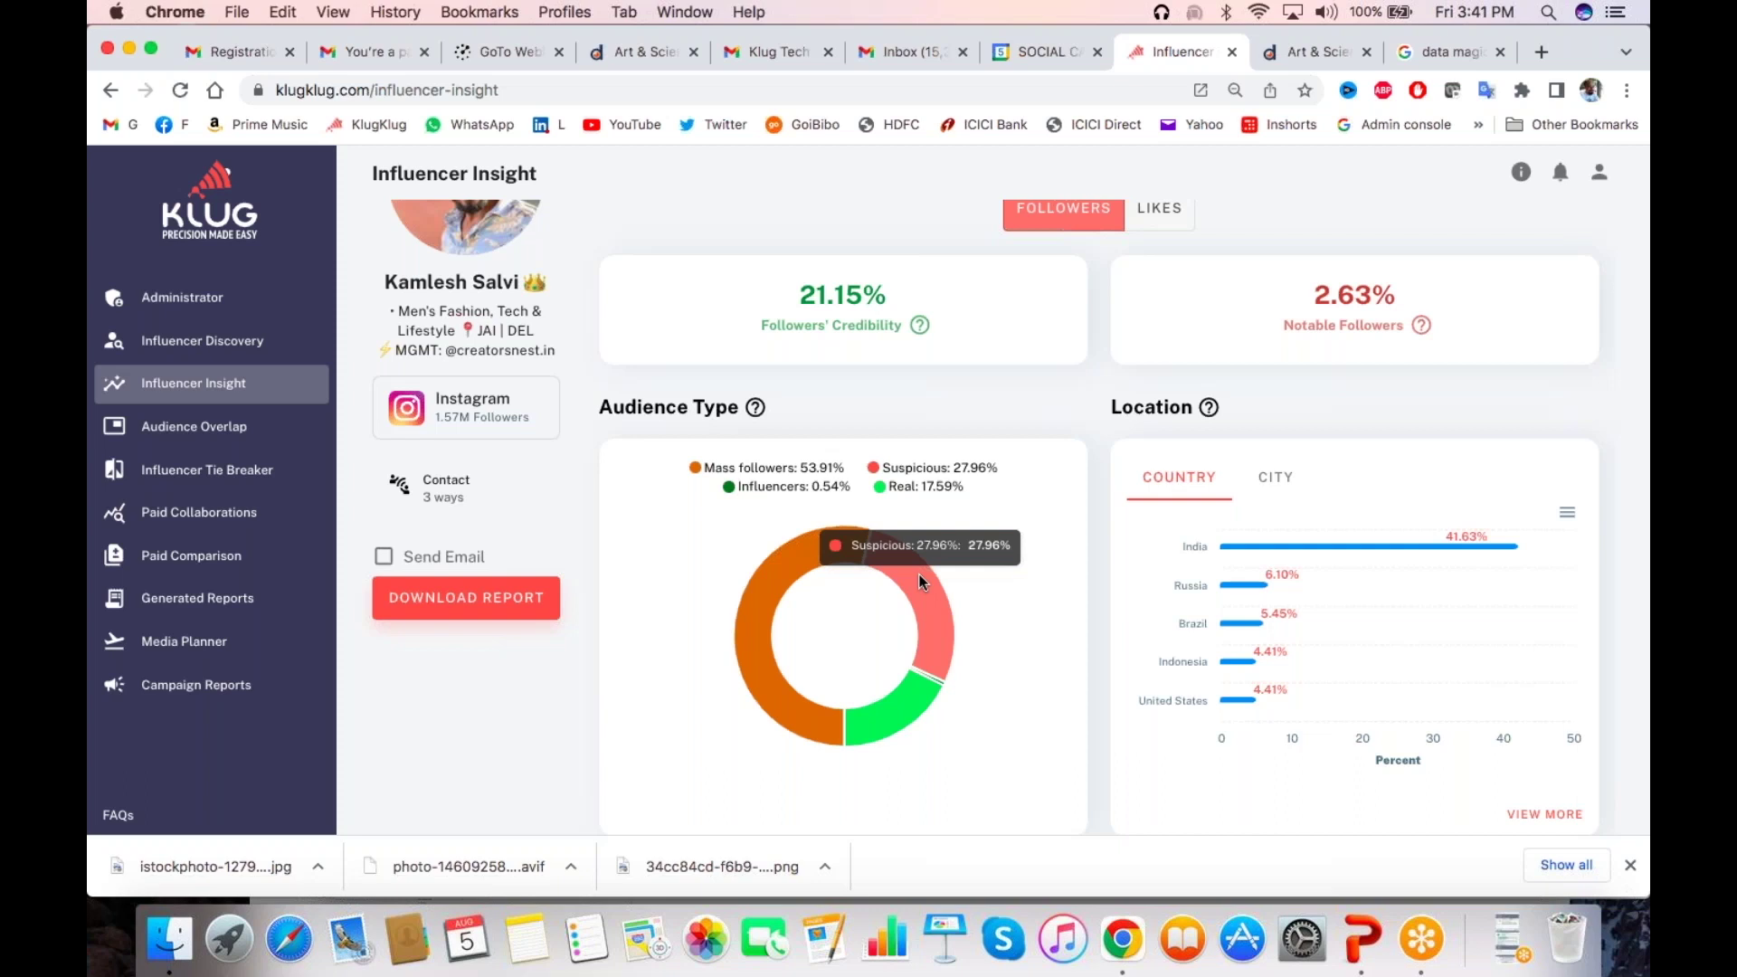
pyautogui.moveTo(775, 588)
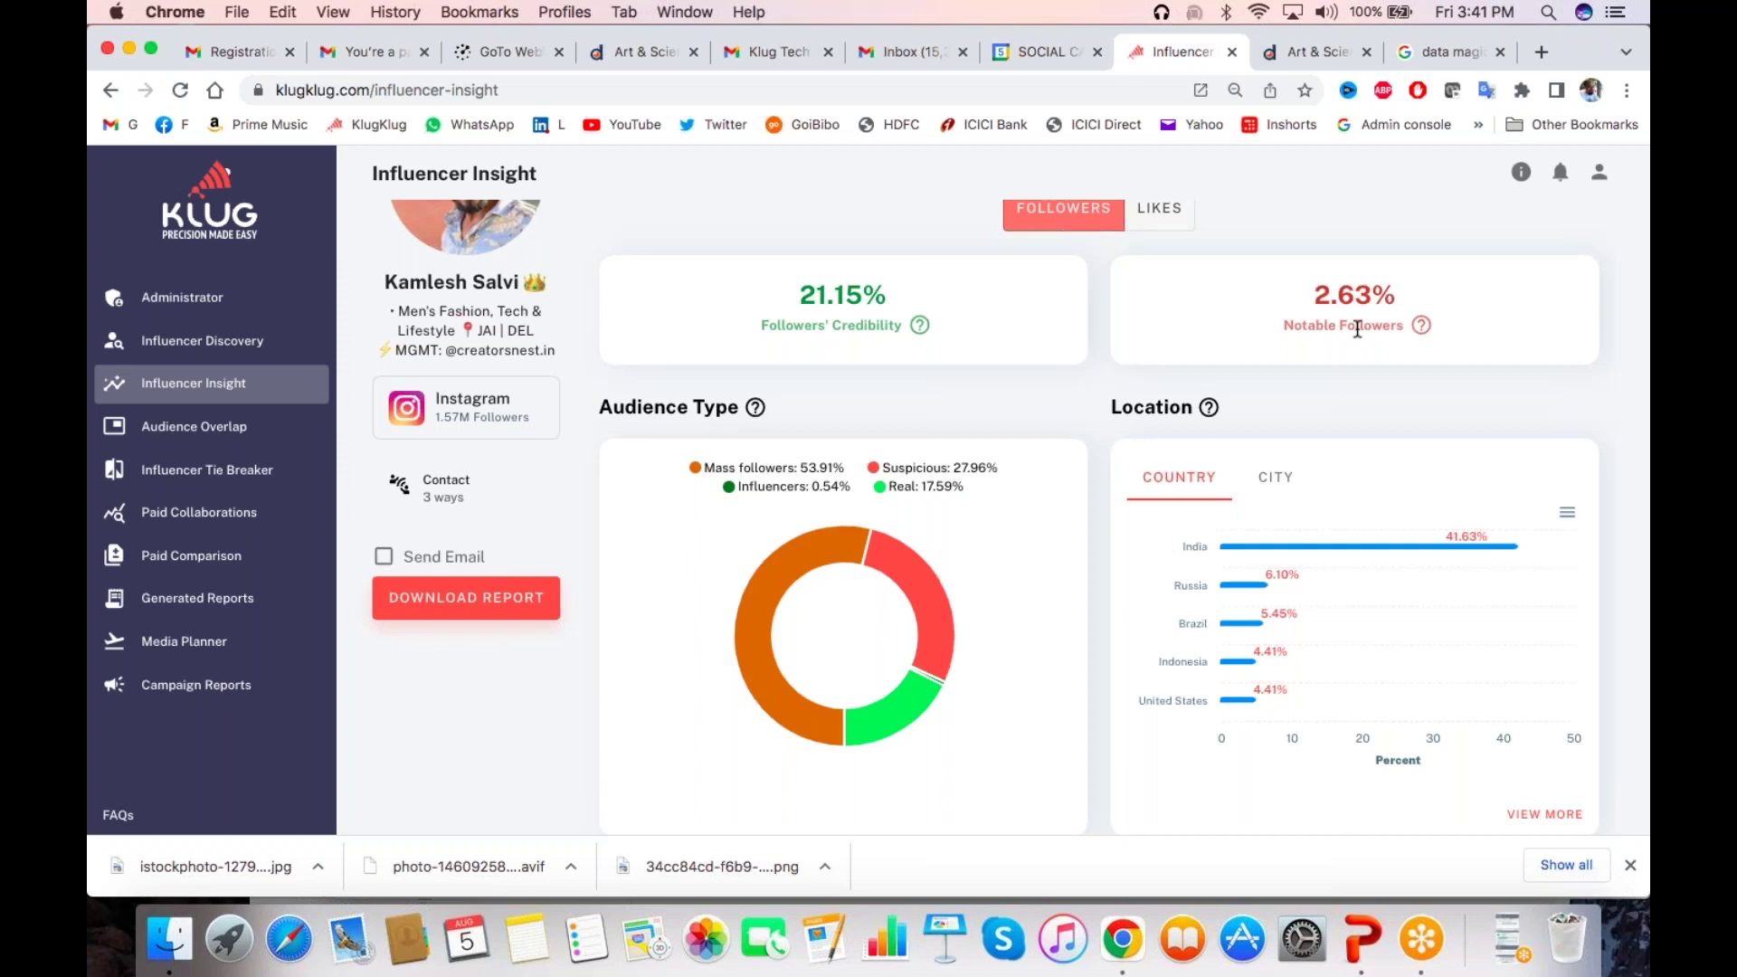
pyautogui.scroll(1, 1357, 329)
pyautogui.moveTo(1306, 355); pyautogui.dragTo(1414, 359)
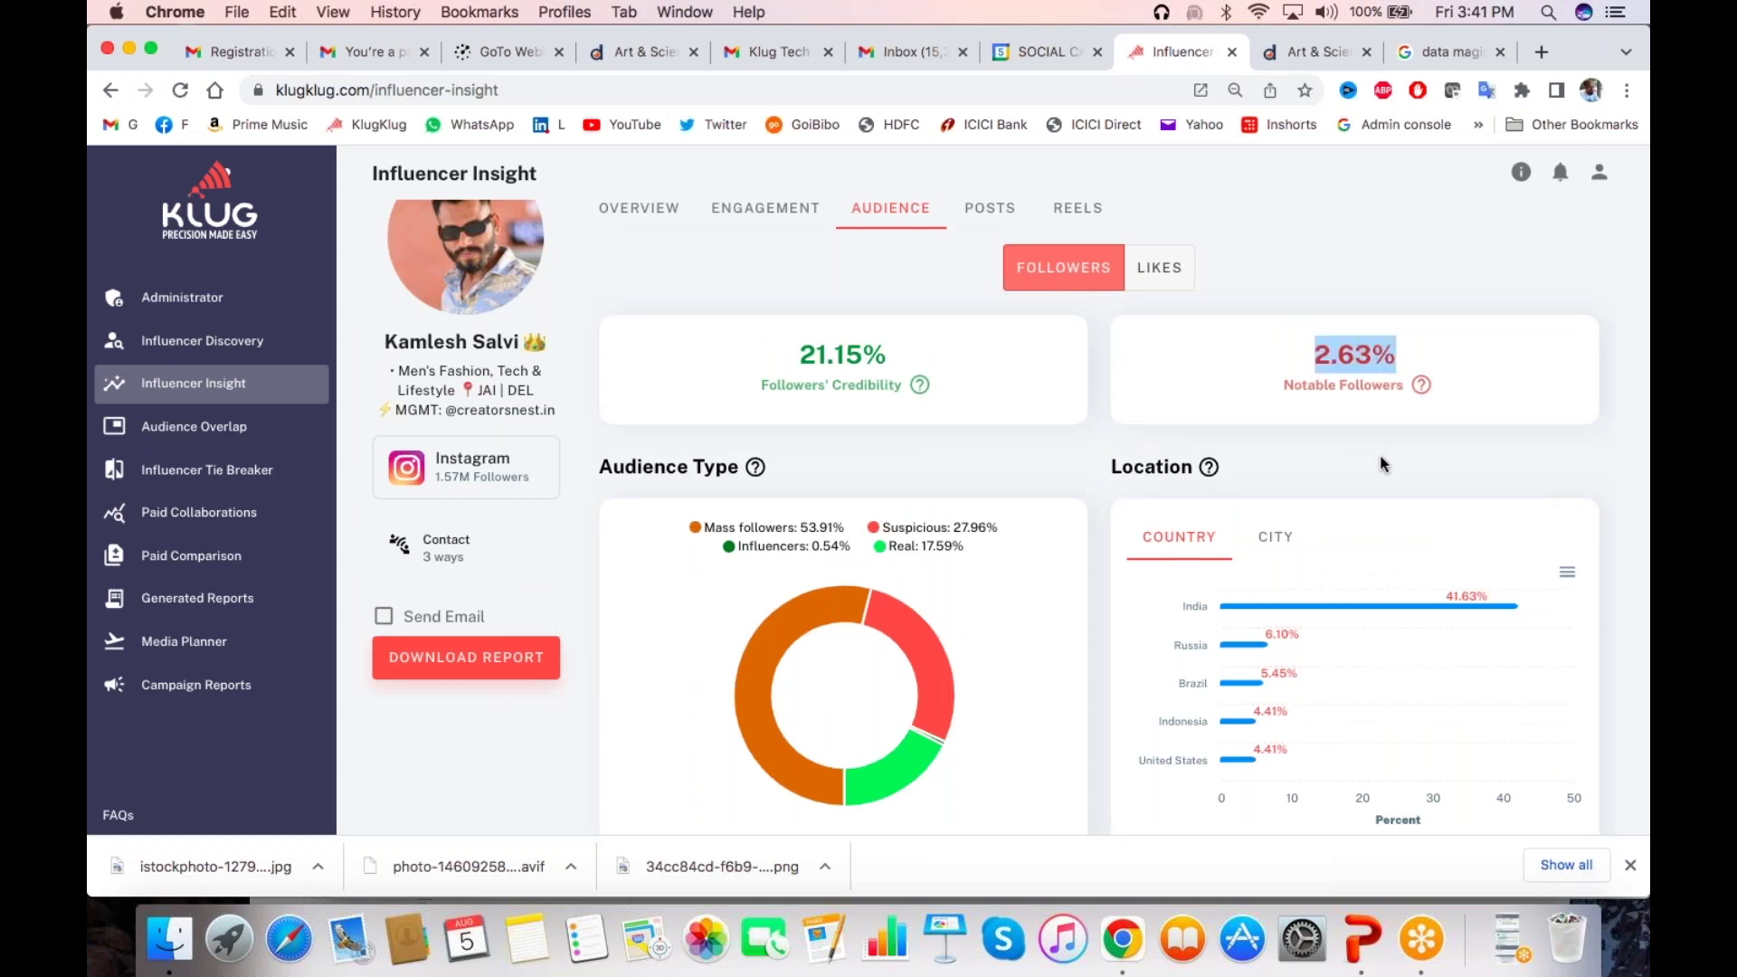
# Examine the full Location By Country list of the influencer's followers and likes, and close it
pyautogui.scroll(-3, 1382, 464)
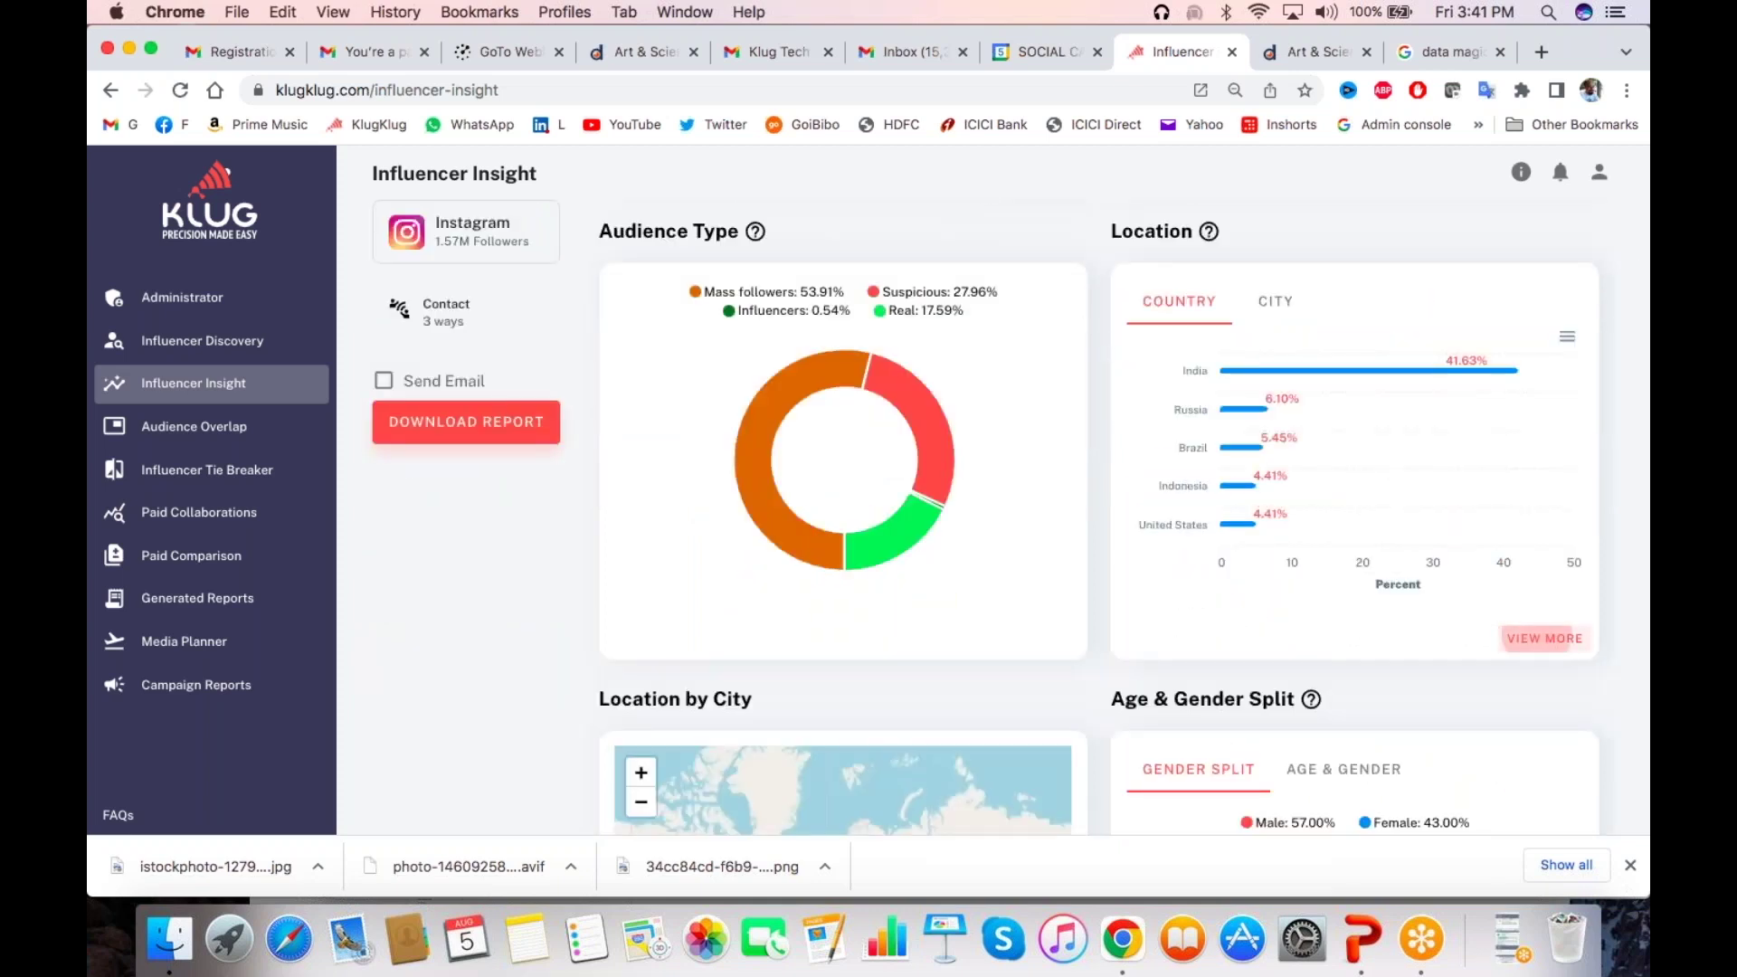
pyautogui.click(1545, 638)
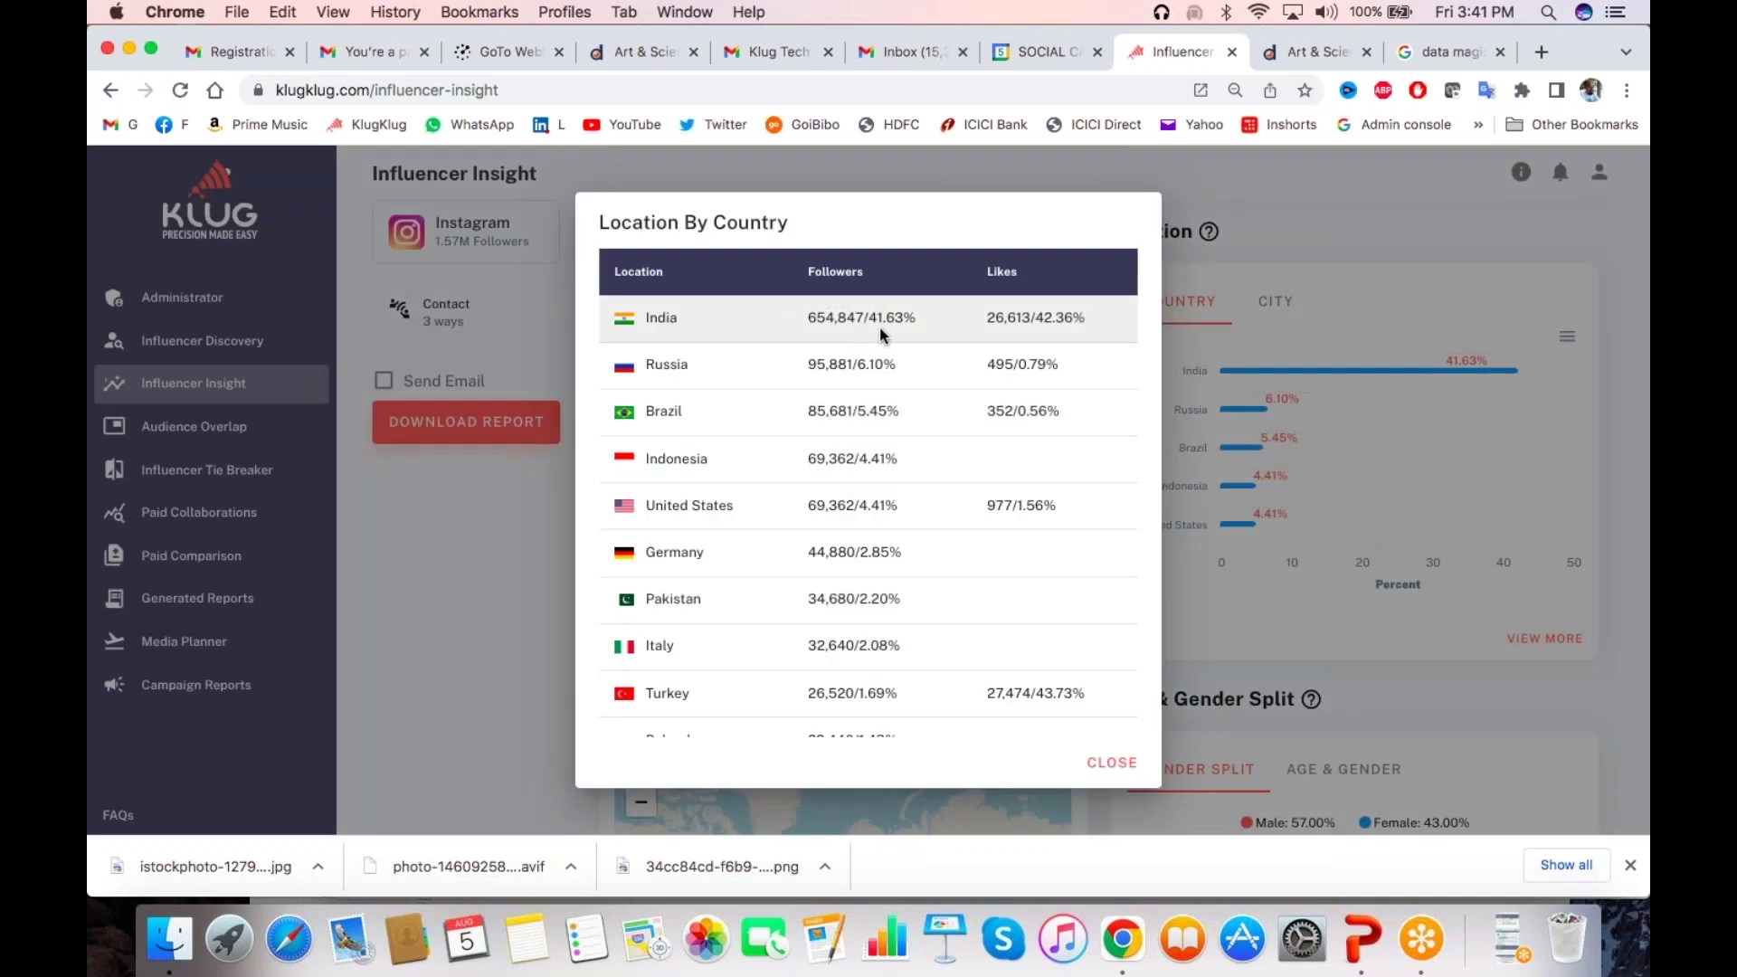
pyautogui.scroll(-2, 879, 328)
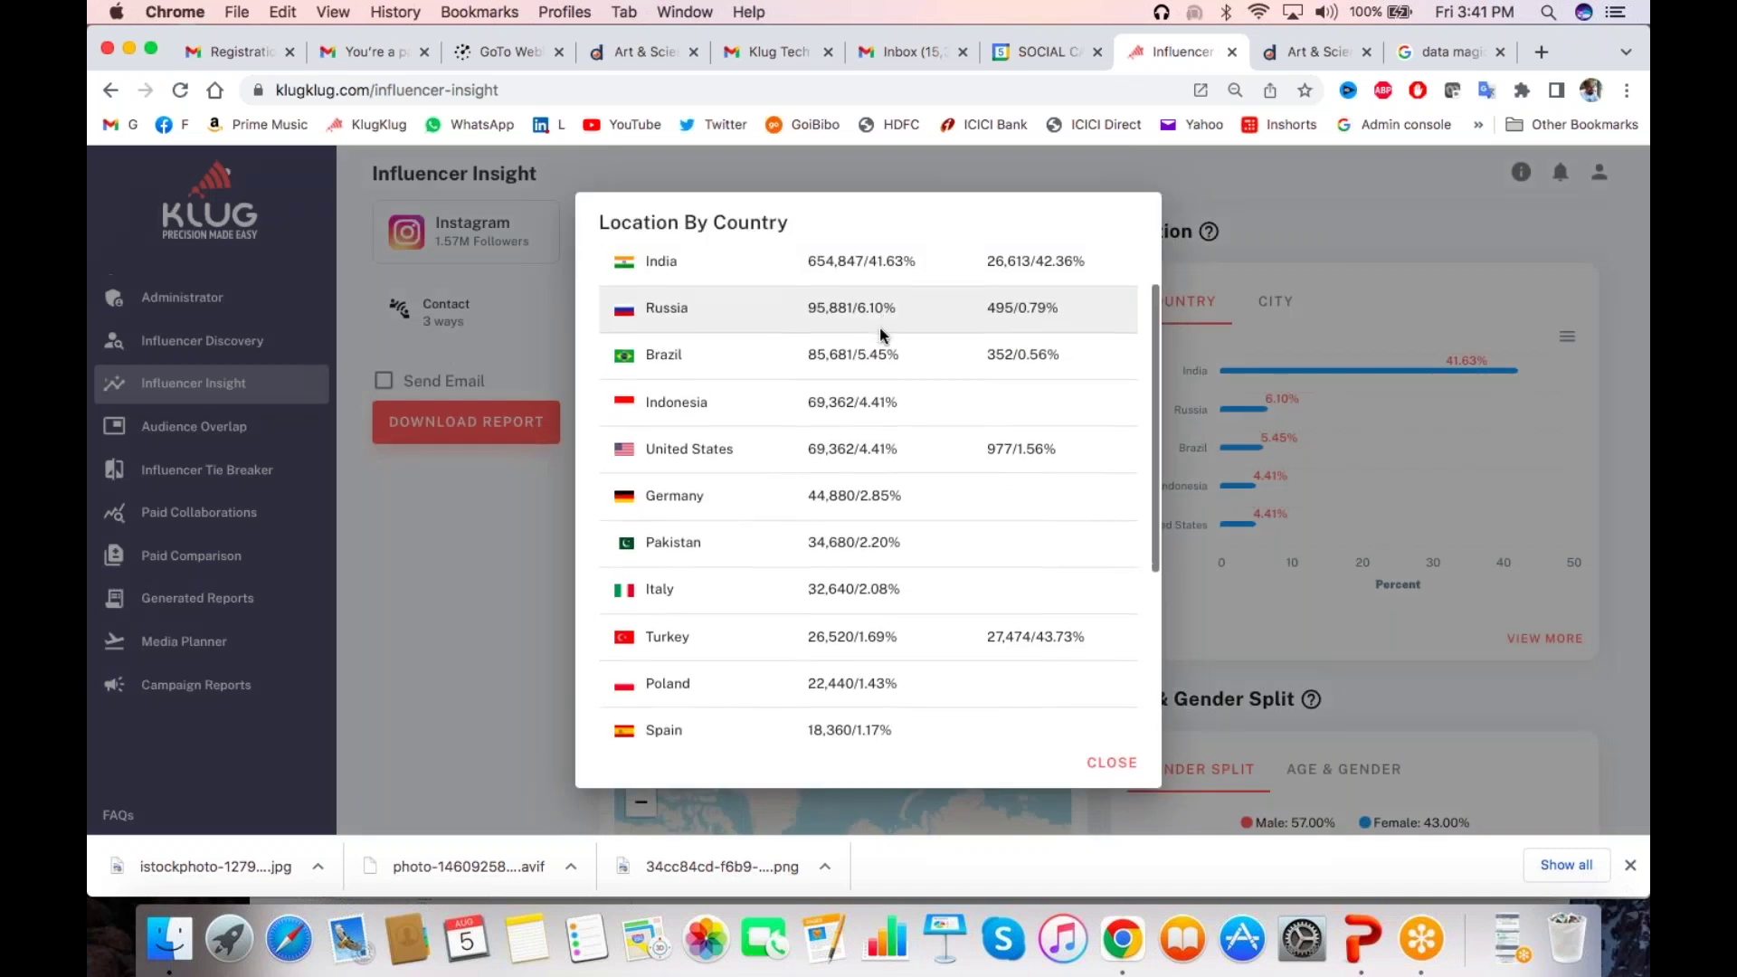
pyautogui.scroll(1, 879, 380)
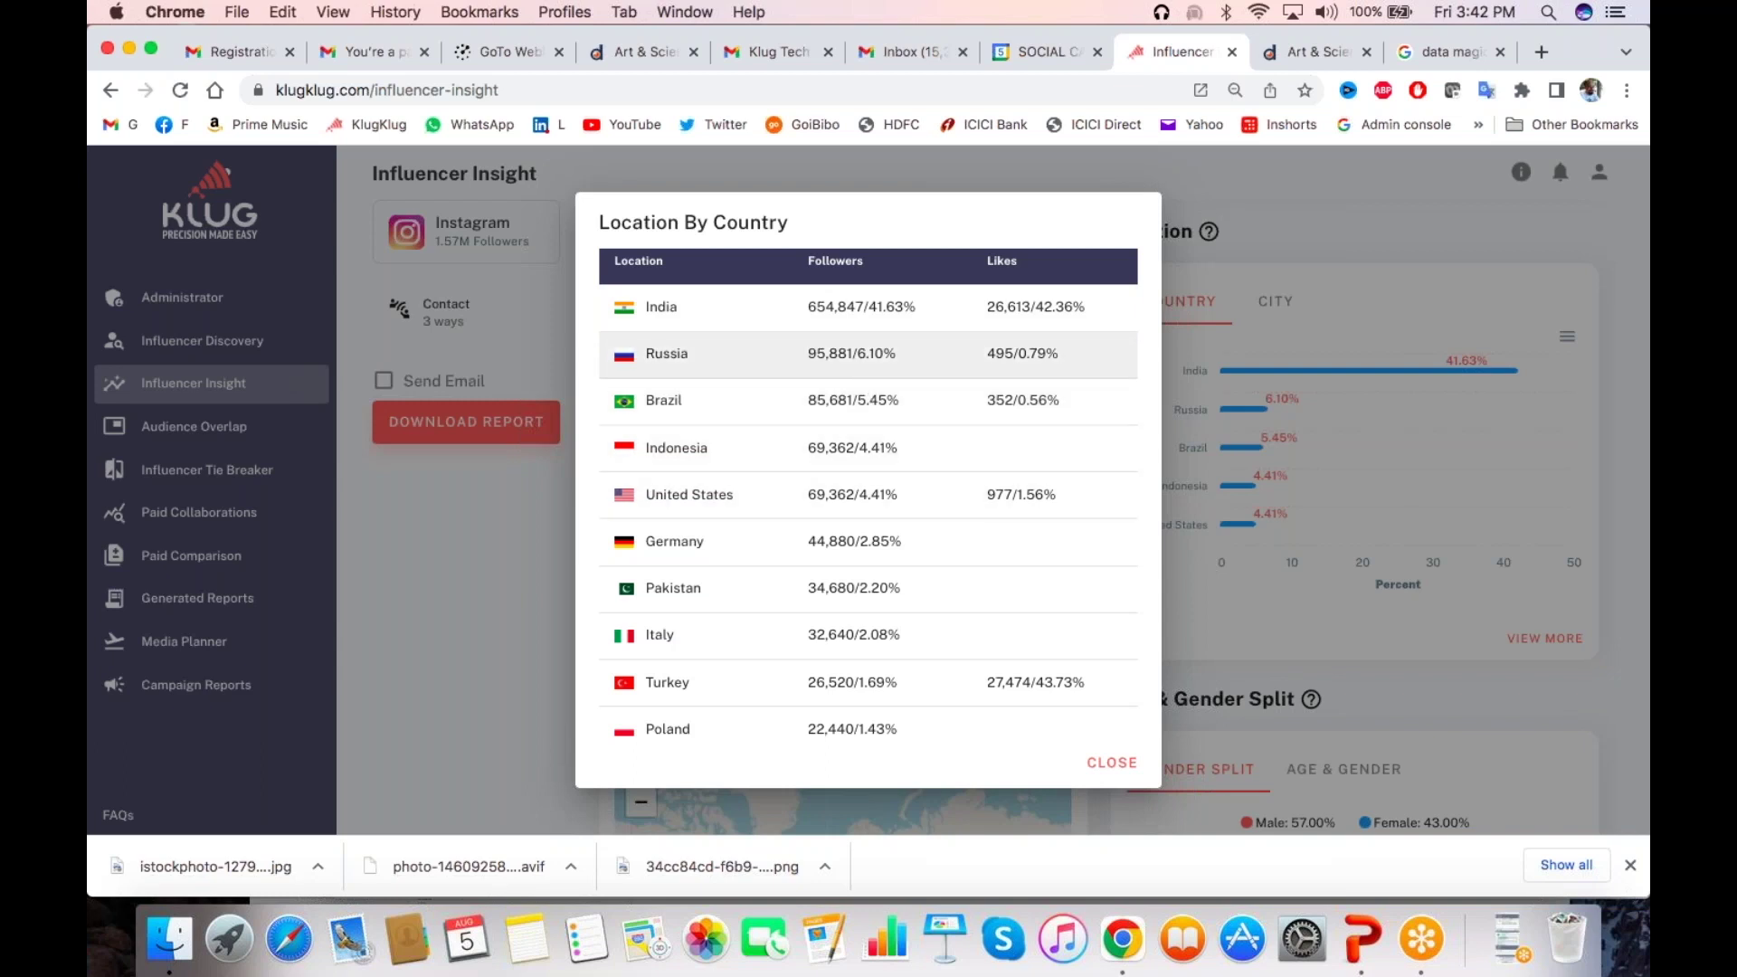
pyautogui.scroll(-3, 869, 493)
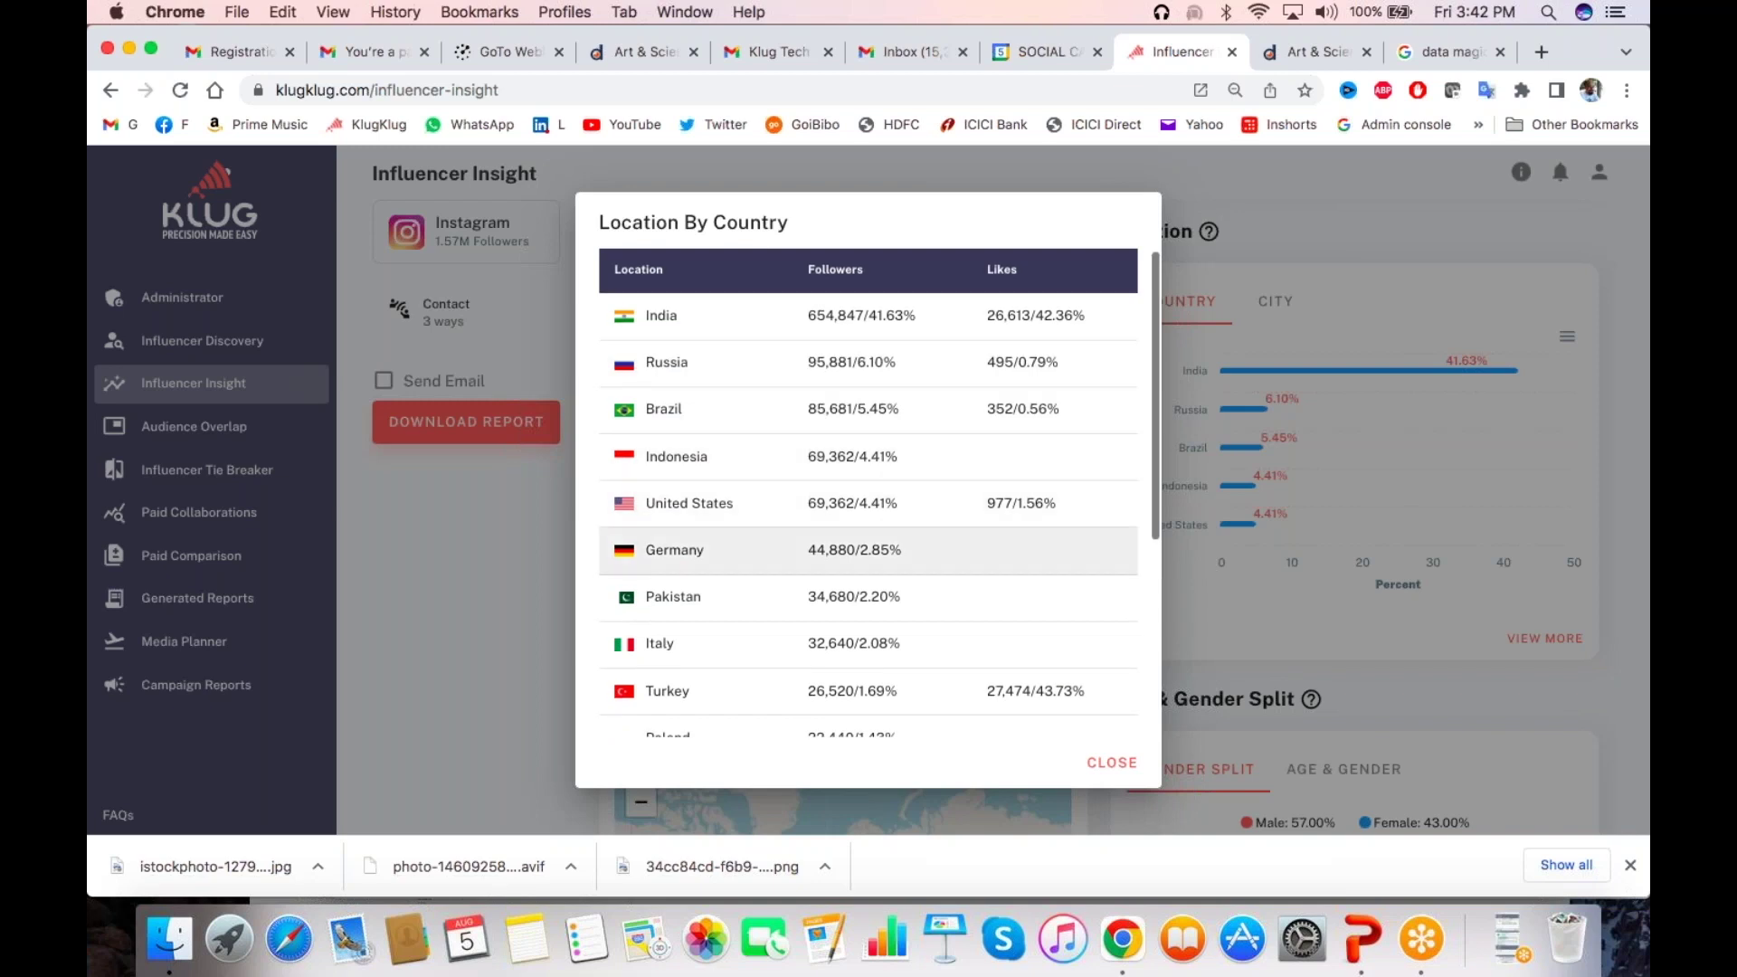
pyautogui.scroll(-2, 869, 542)
pyautogui.scroll(5, 868, 542)
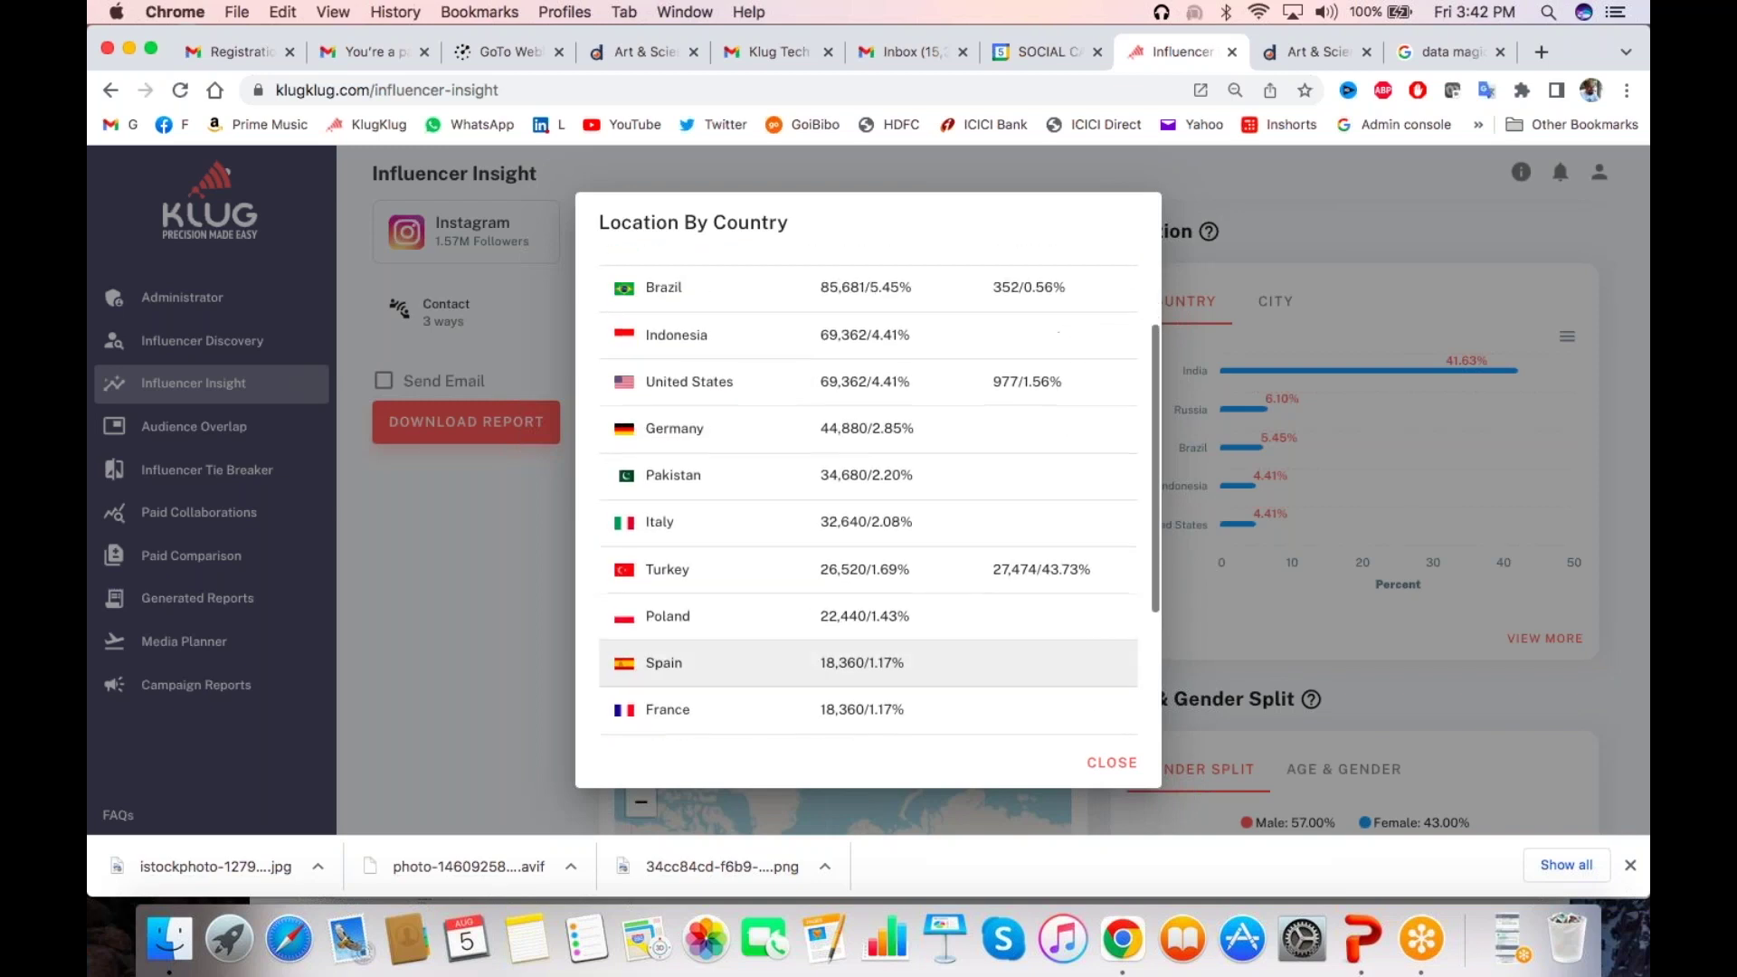
pyautogui.scroll(-5, 1044, 638)
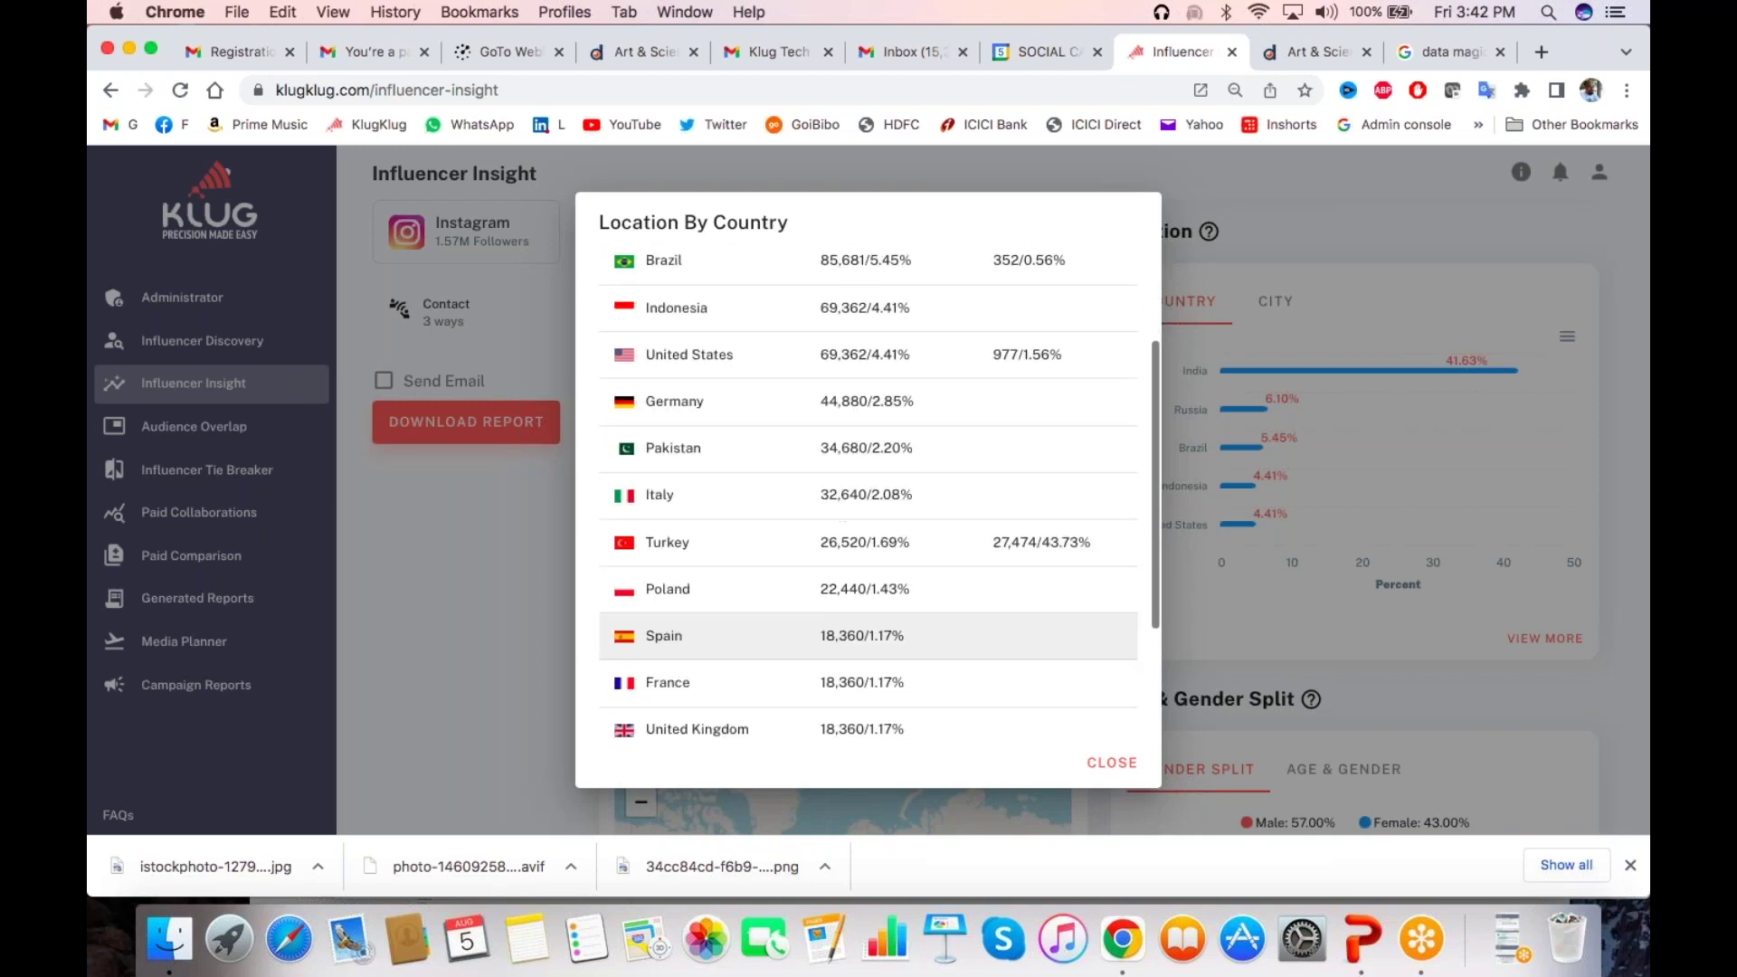
pyautogui.click(1398, 665)
# Switch the followers' location breakdown to cities, examine the full Location By City list, and close it
pyautogui.click(1275, 301)
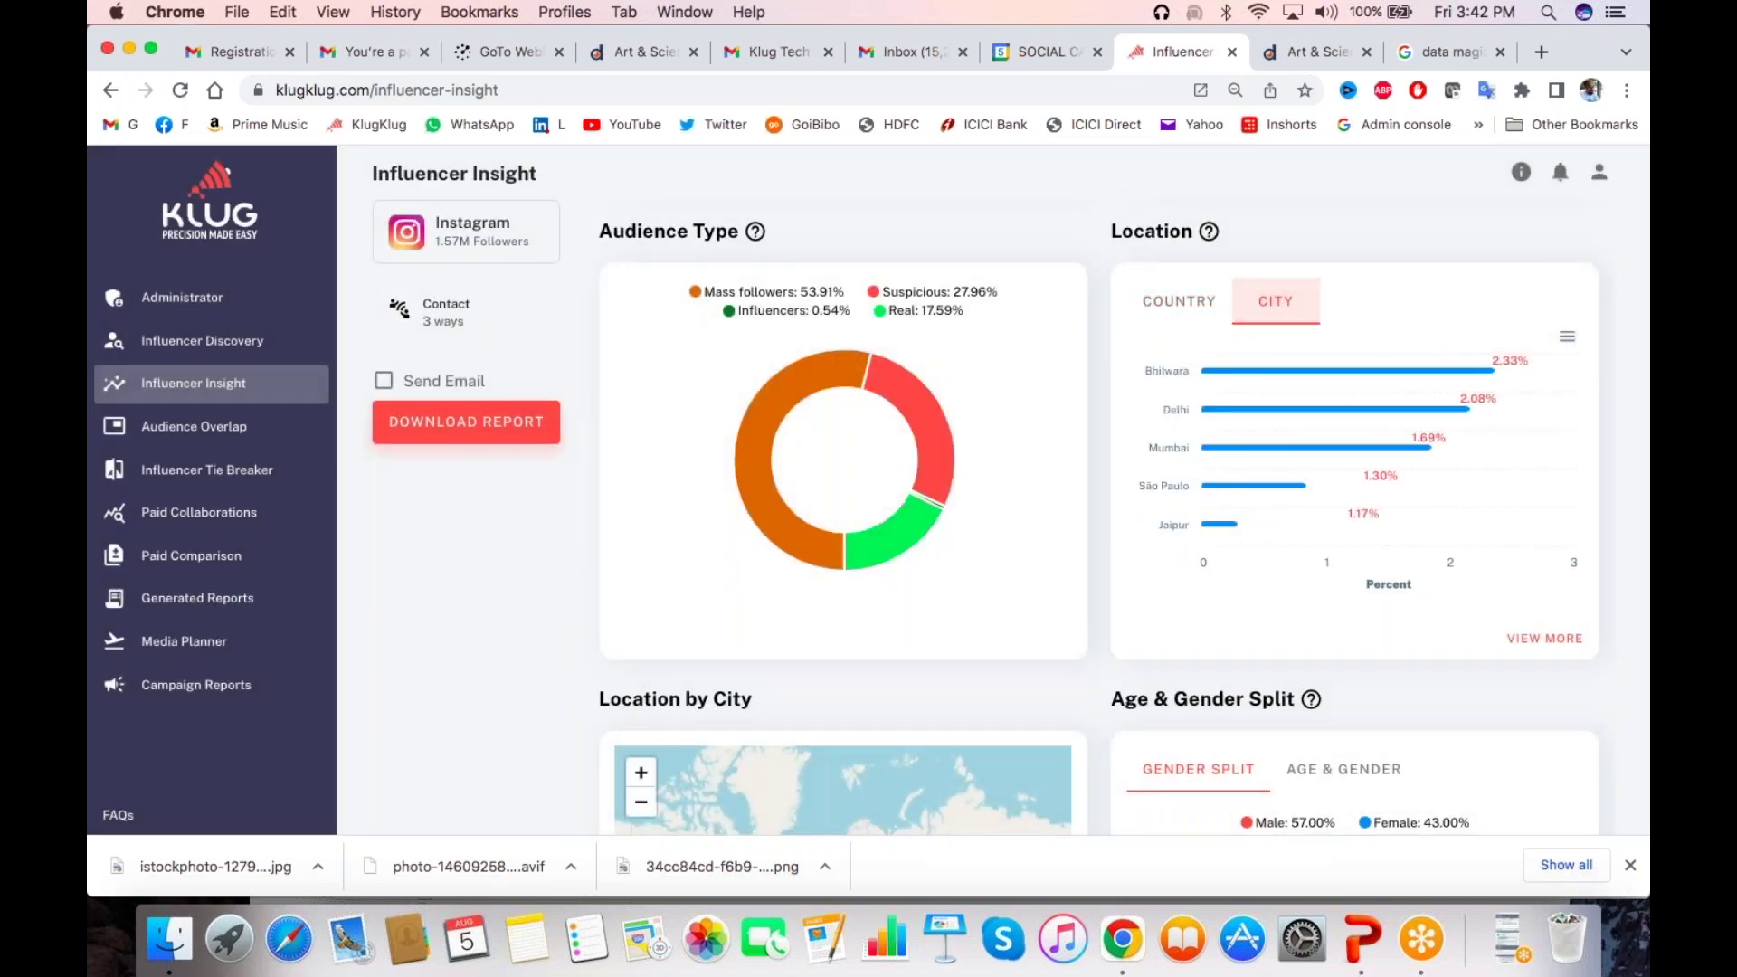
pyautogui.click(1586, 645)
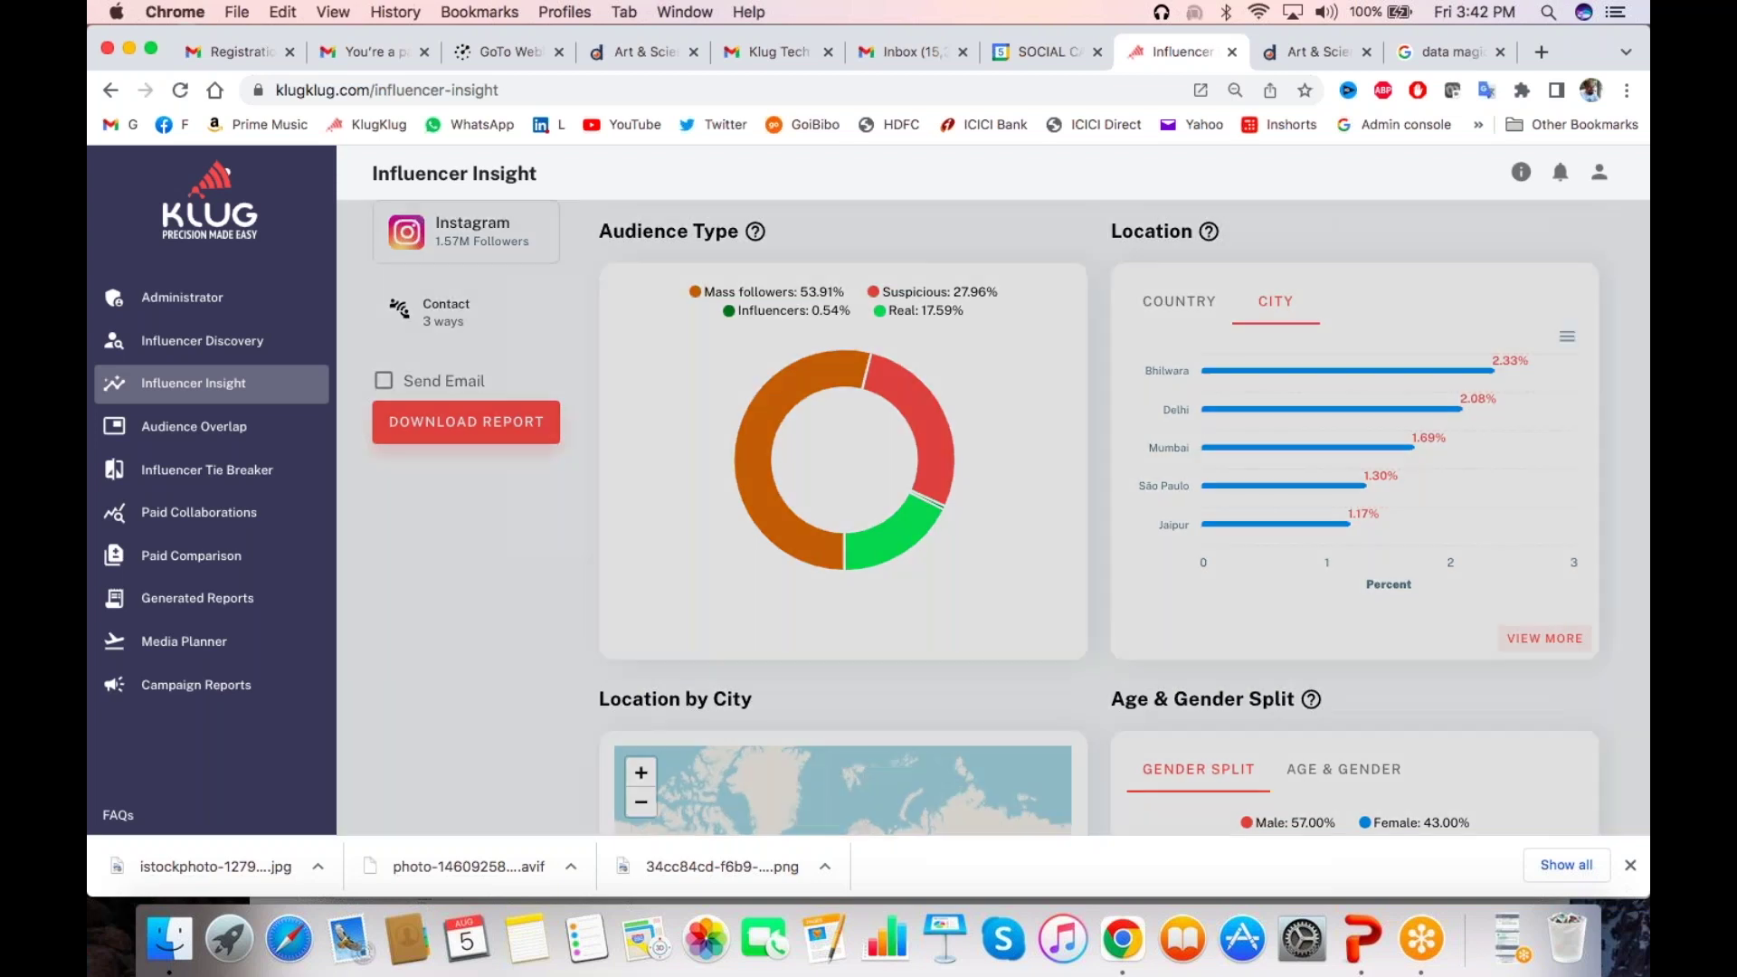
pyautogui.scroll(3, 913, 305)
pyautogui.scroll(3, 914, 308)
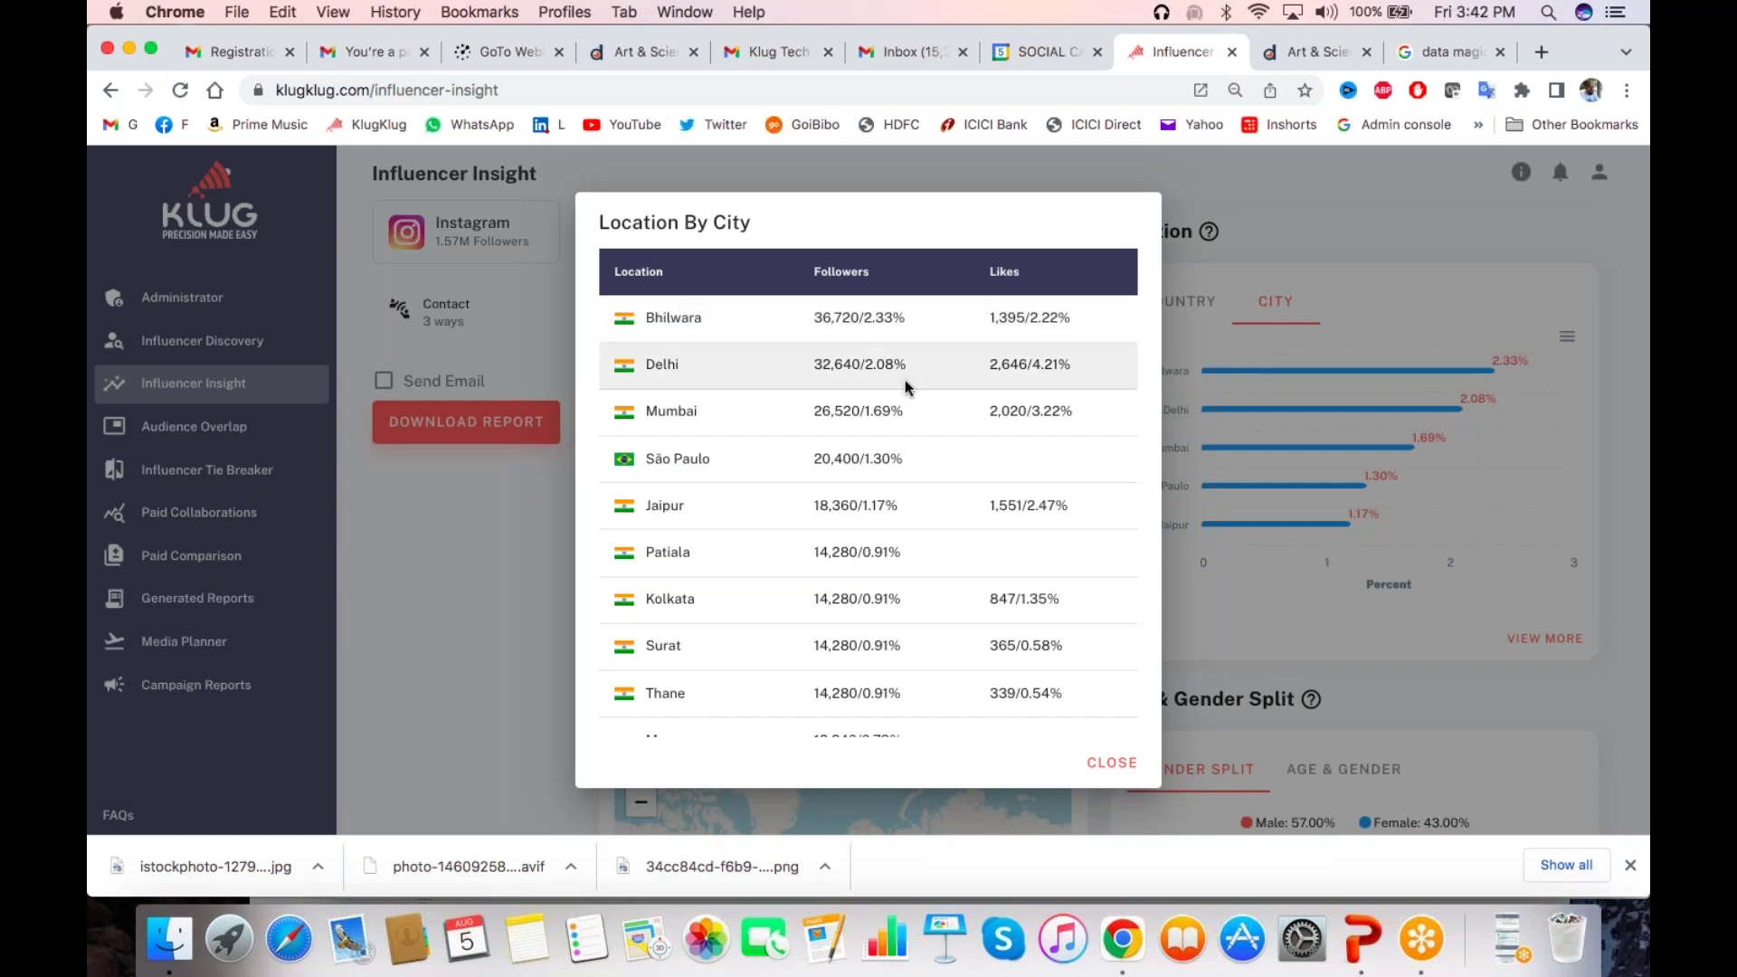
pyautogui.scroll(-5, 920, 531)
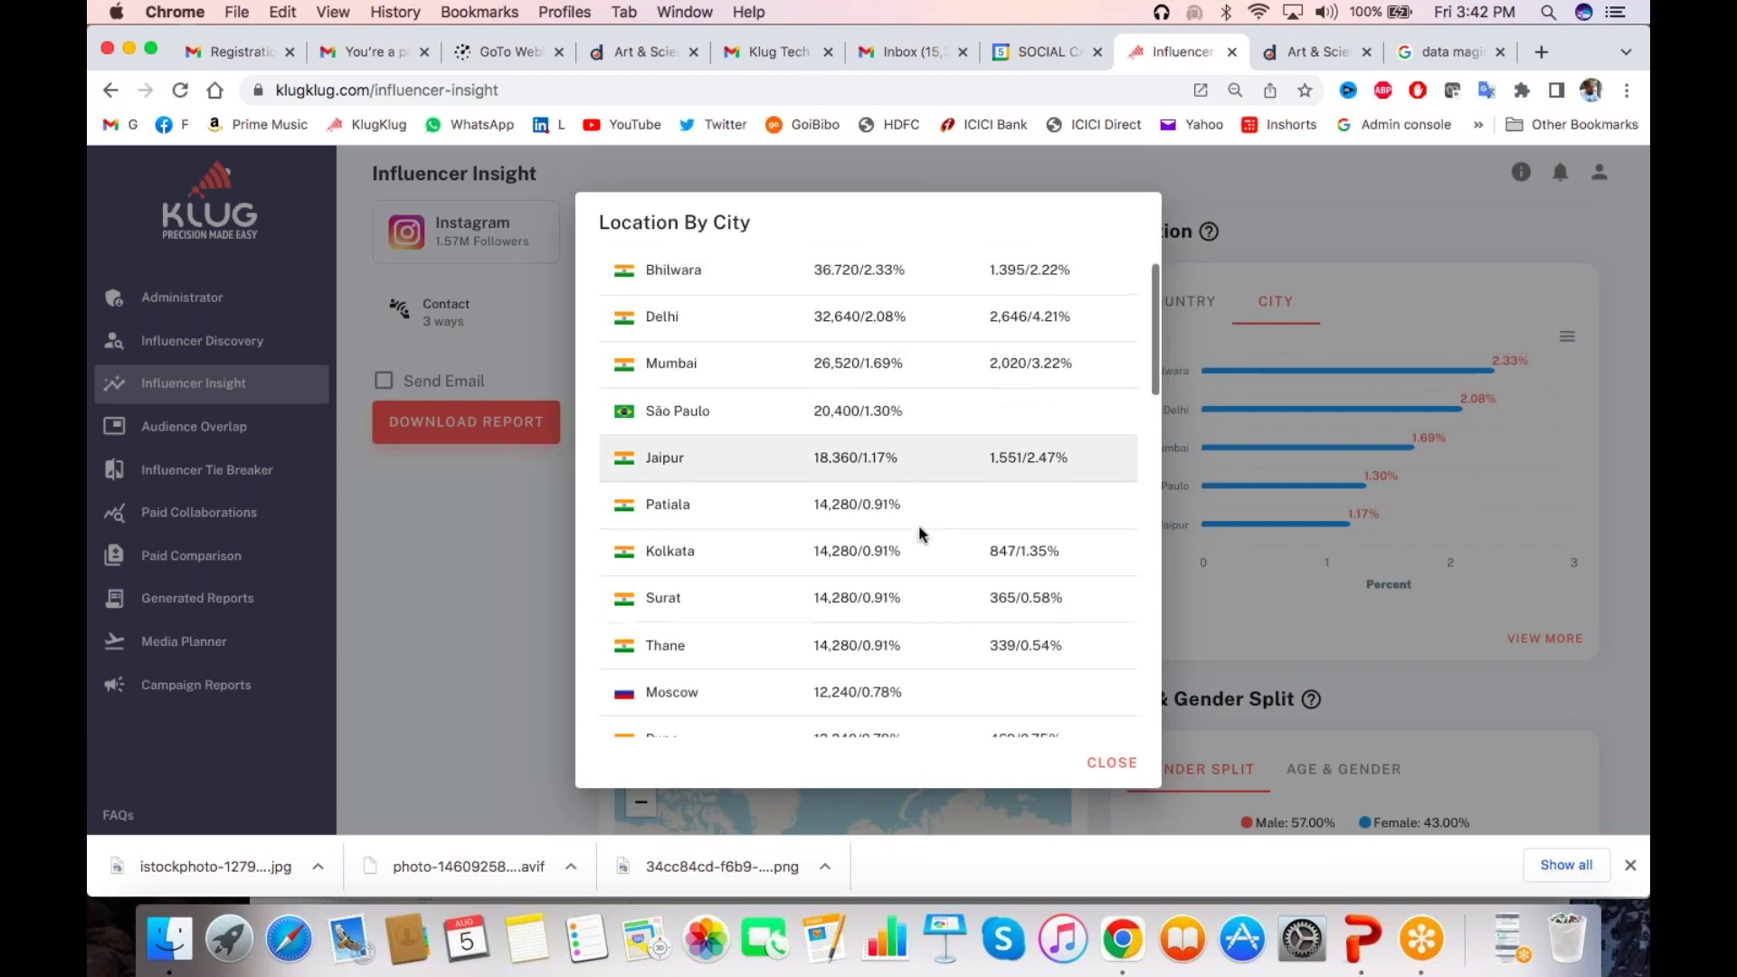
pyautogui.scroll(-5, 919, 533)
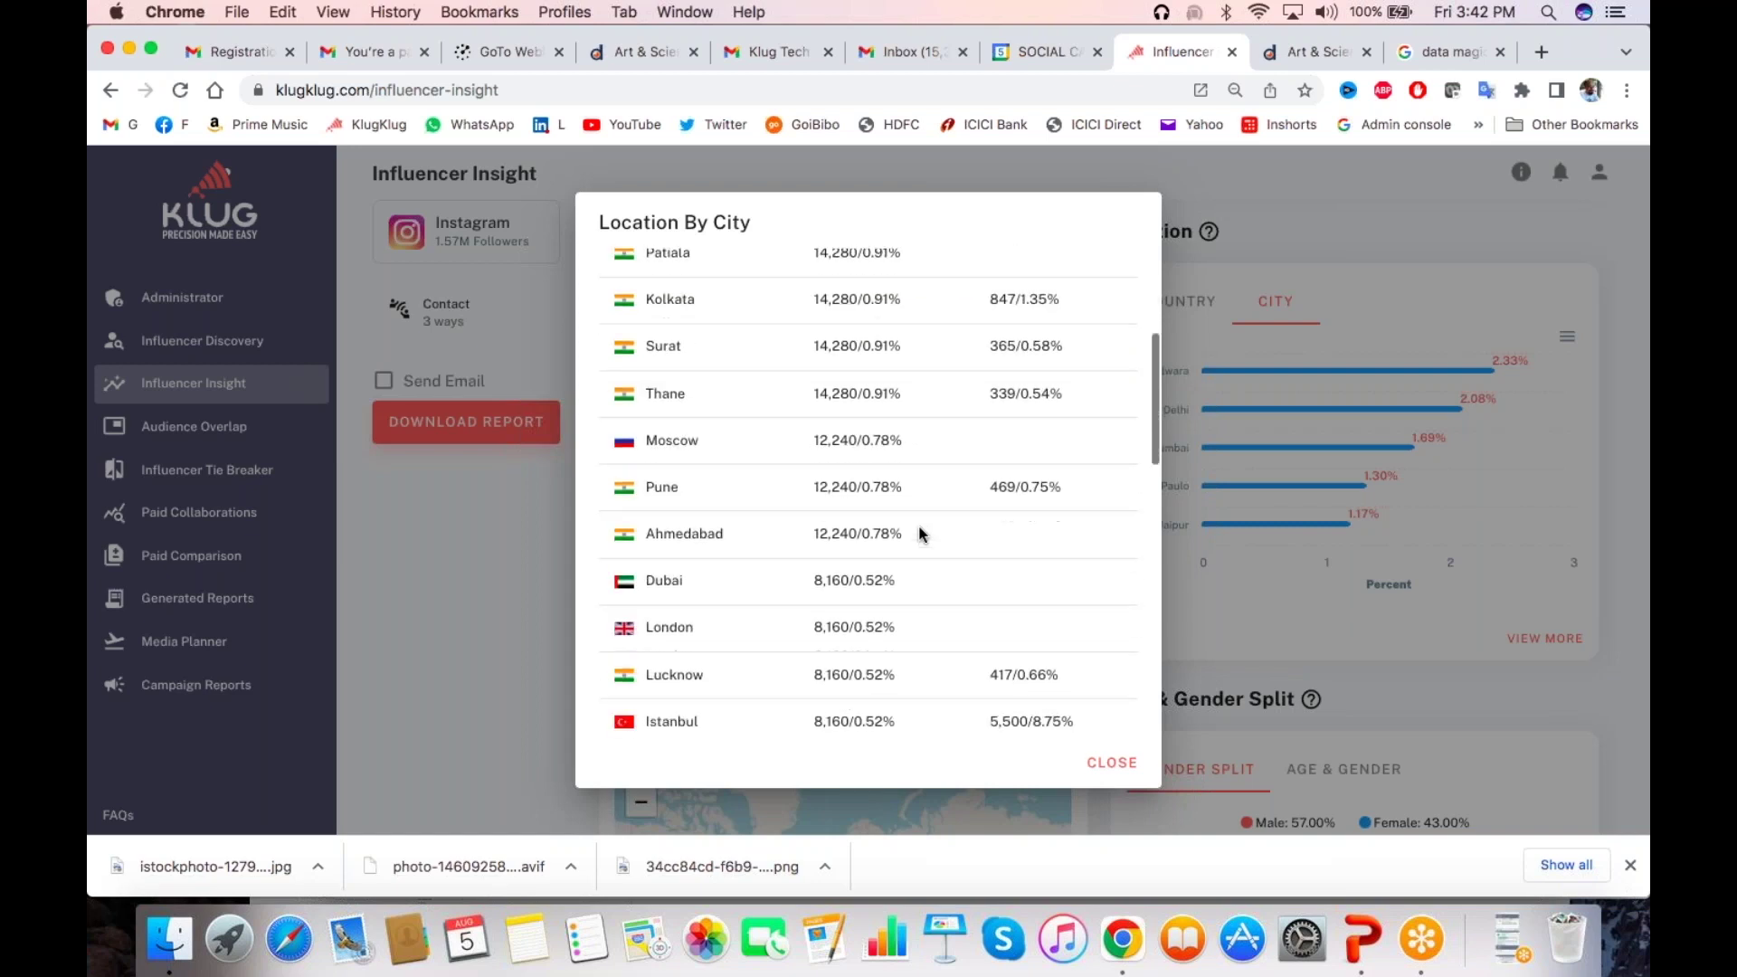
pyautogui.scroll(-3, 919, 533)
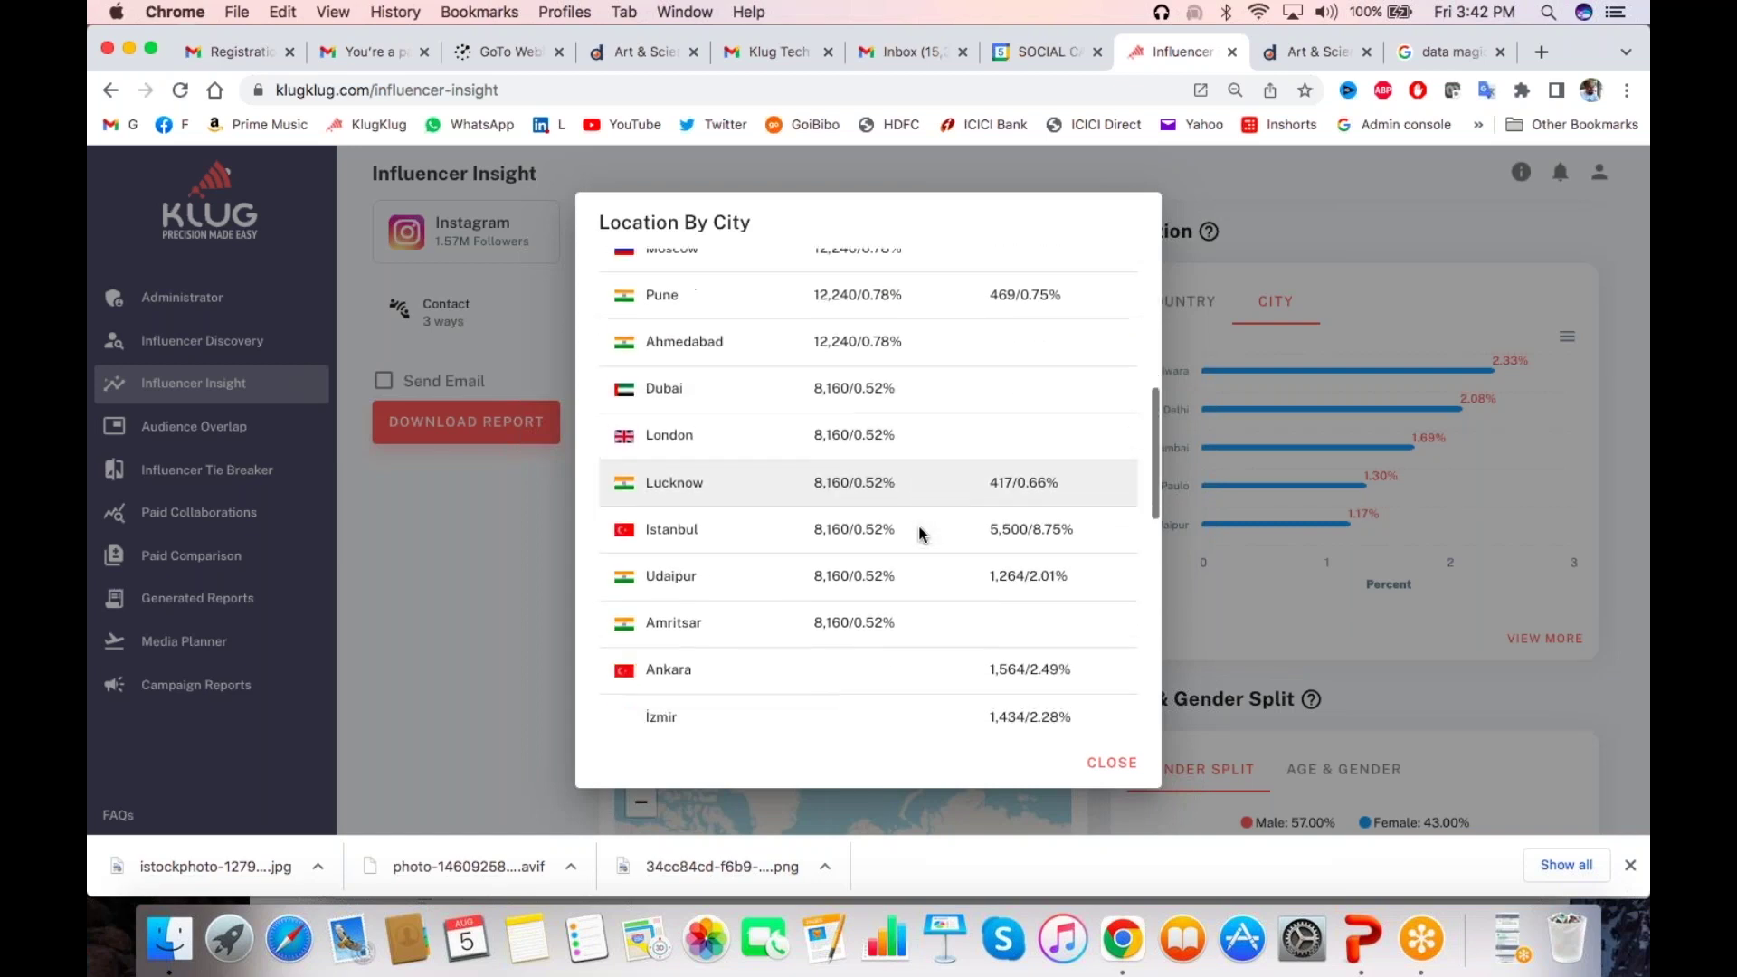
pyautogui.scroll(10, 811, 612)
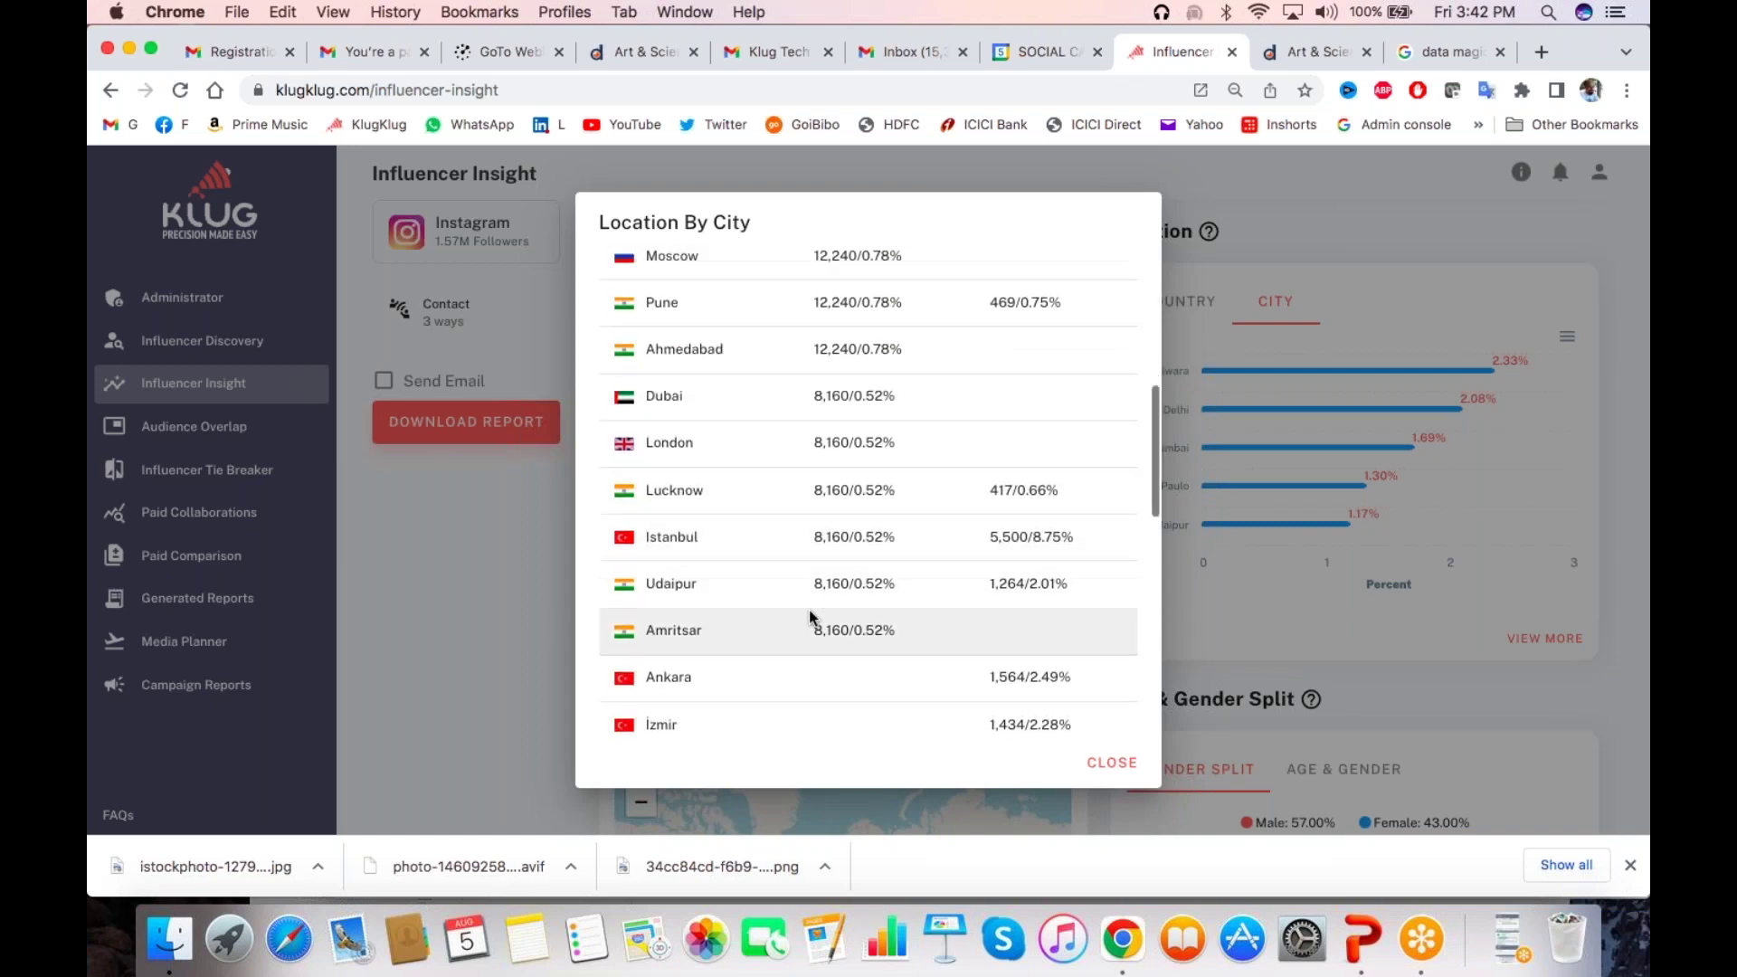
pyautogui.click(513, 614)
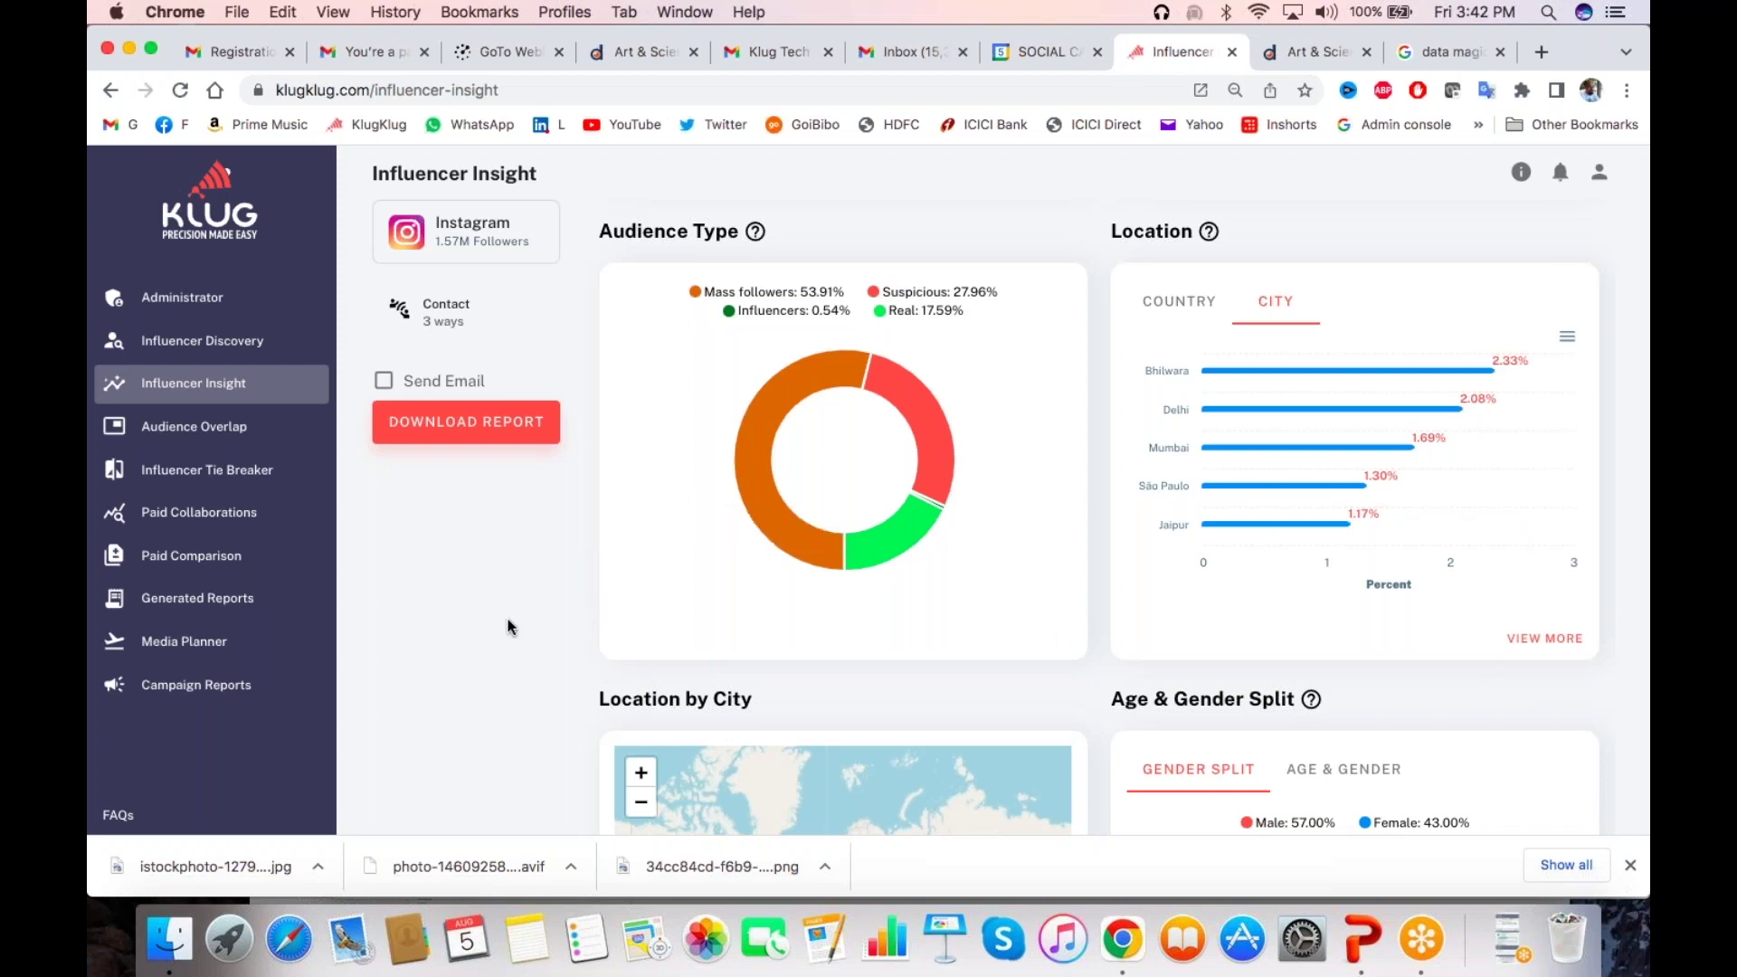
# Examine the followers' gender split, age and gender distribution, and audience reachability chart
pyautogui.scroll(-5, 511, 627)
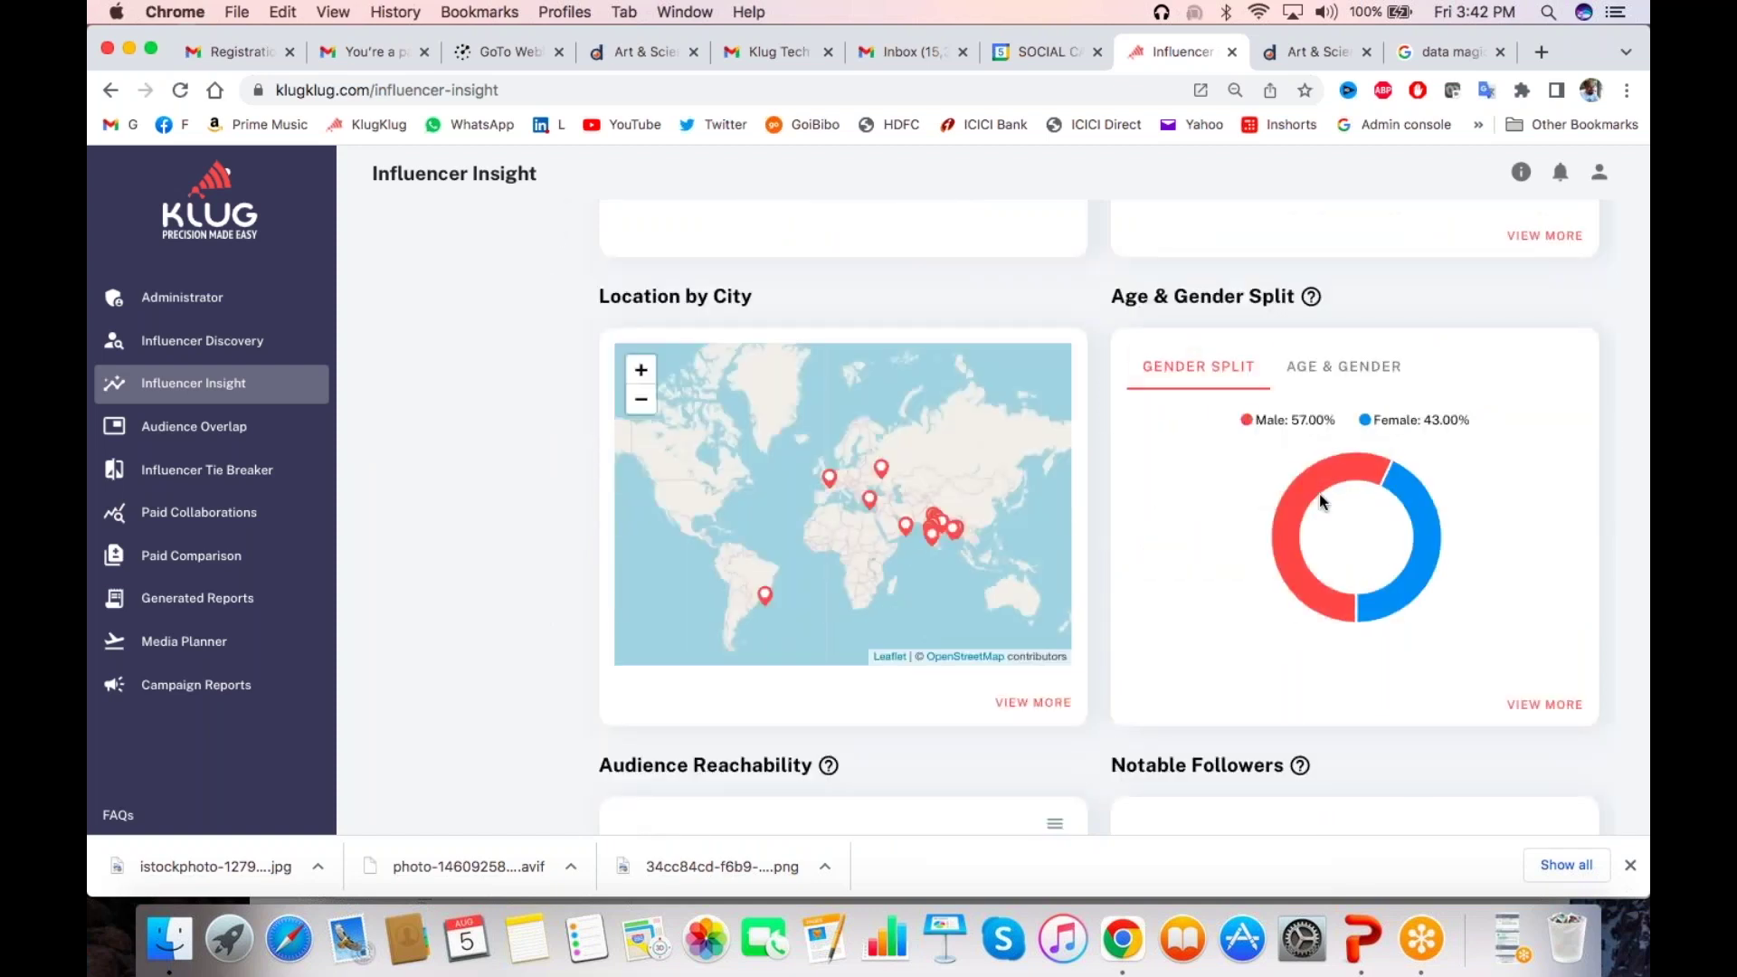
pyautogui.click(1357, 378)
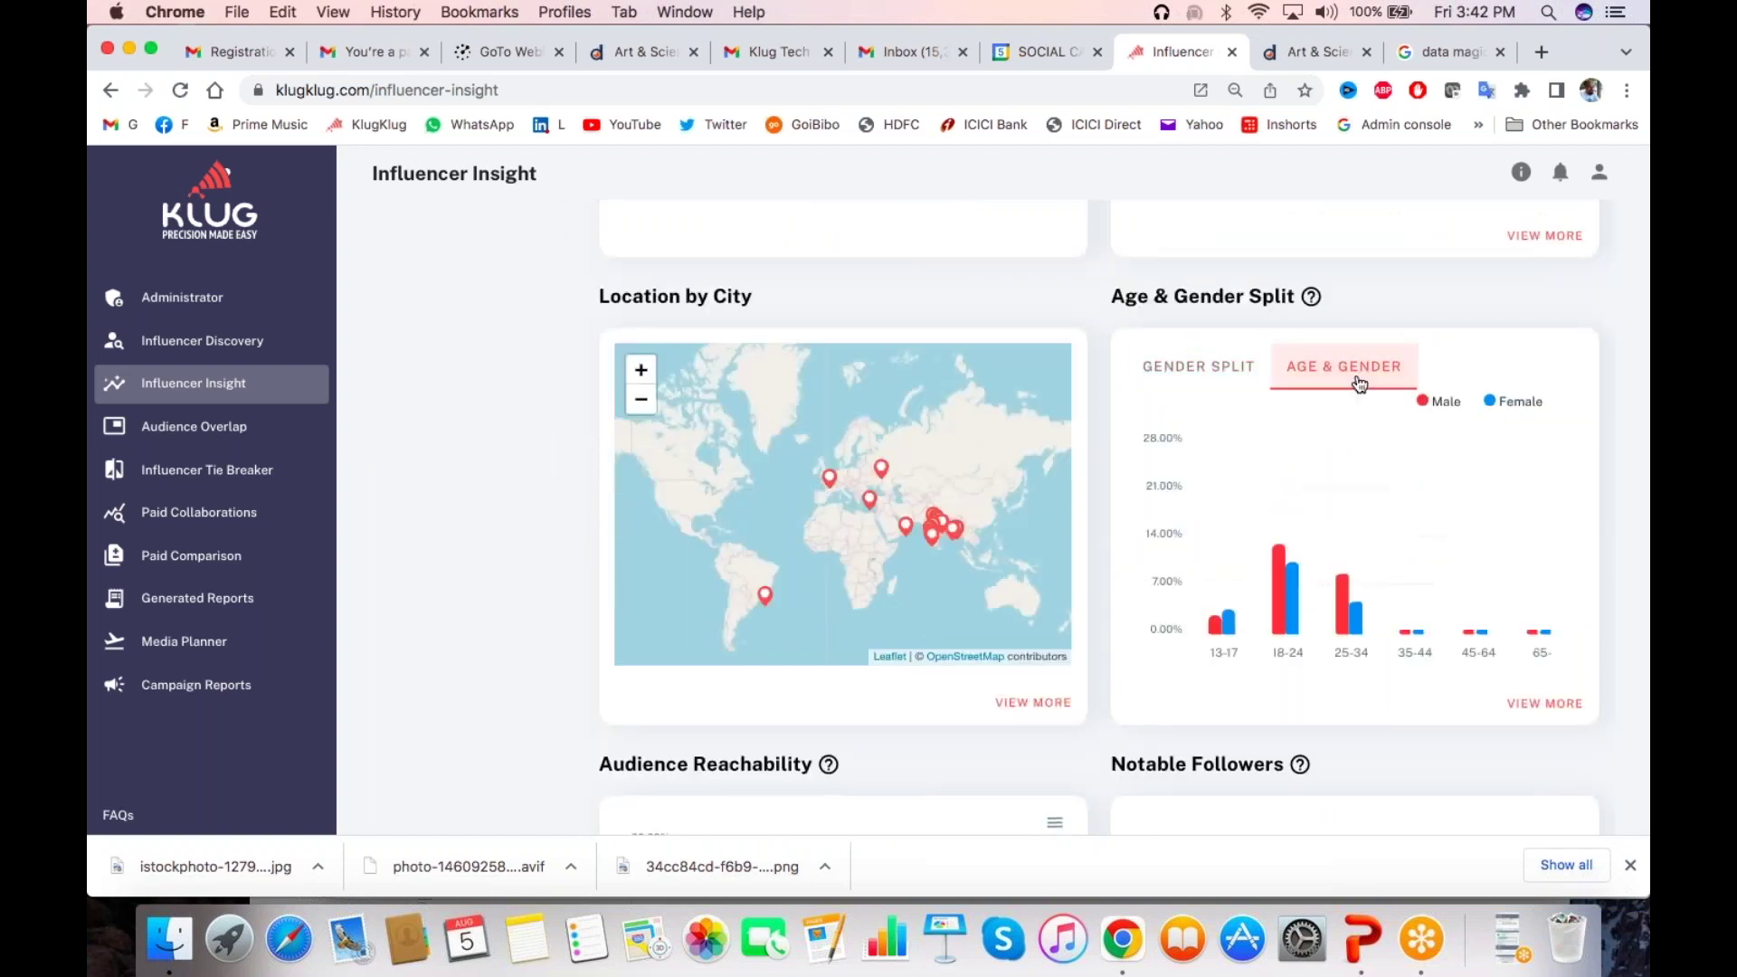
pyautogui.scroll(-4, 973, 762)
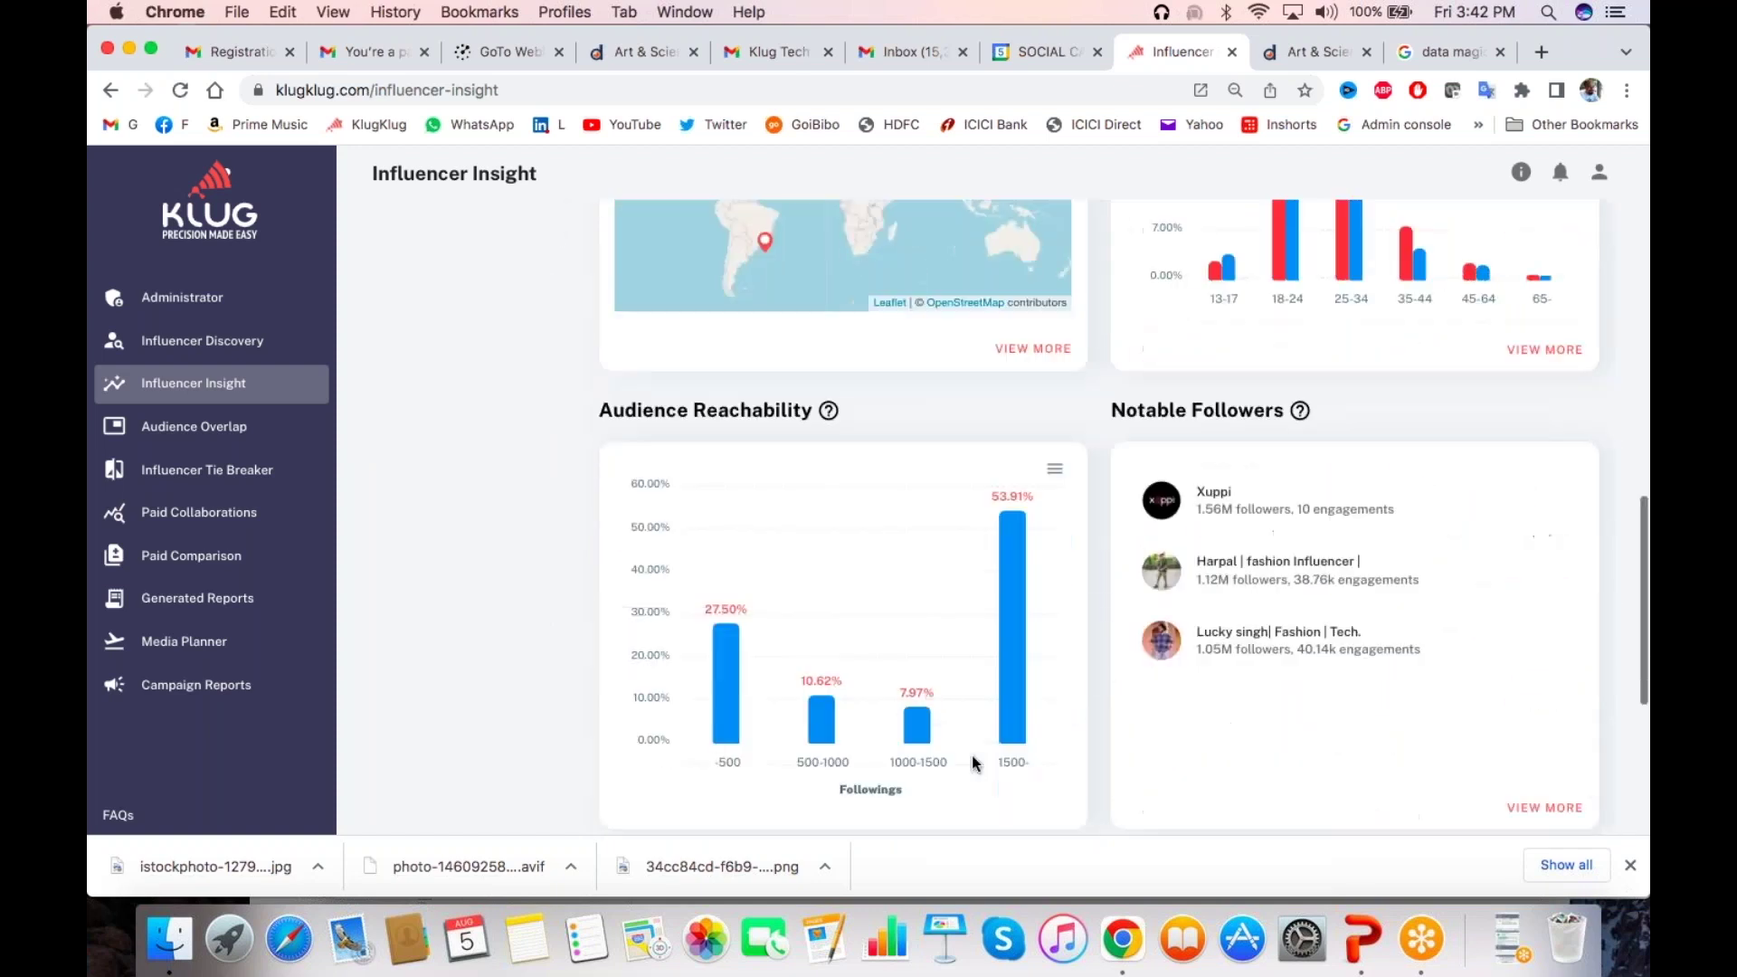
pyautogui.scroll(-3, 758, 732)
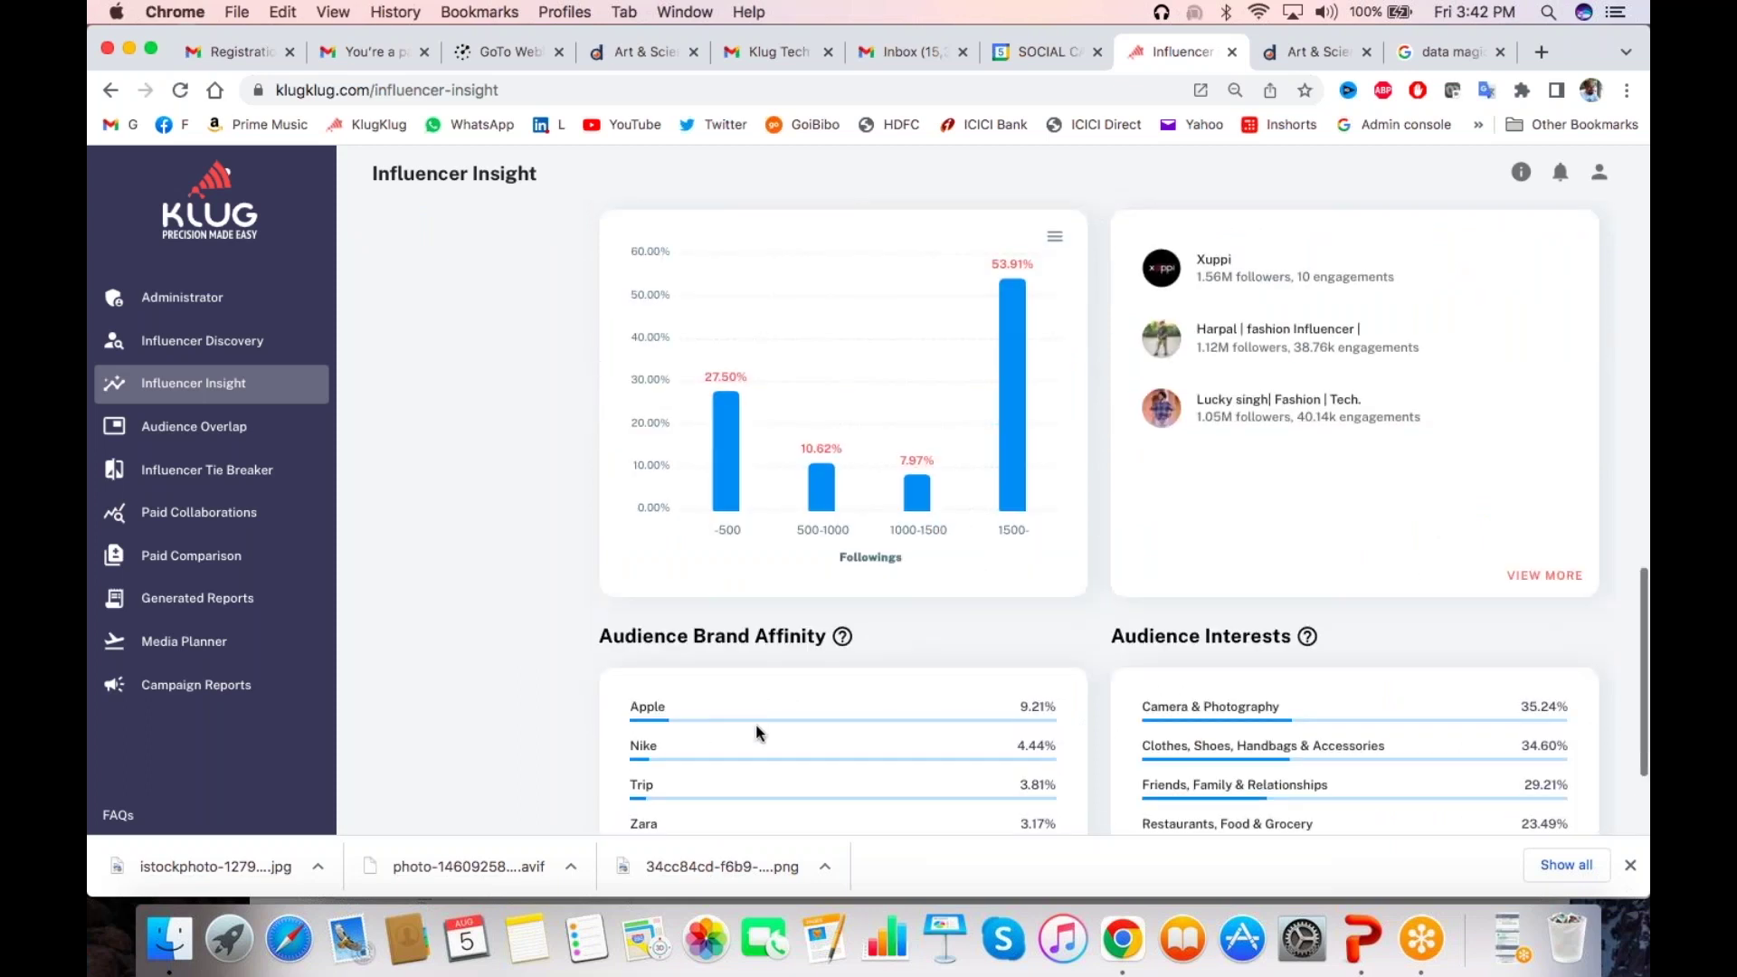
# Open the complete Notable Followers list, look through its accounts, and close it
pyautogui.scroll(1, 1242, 570)
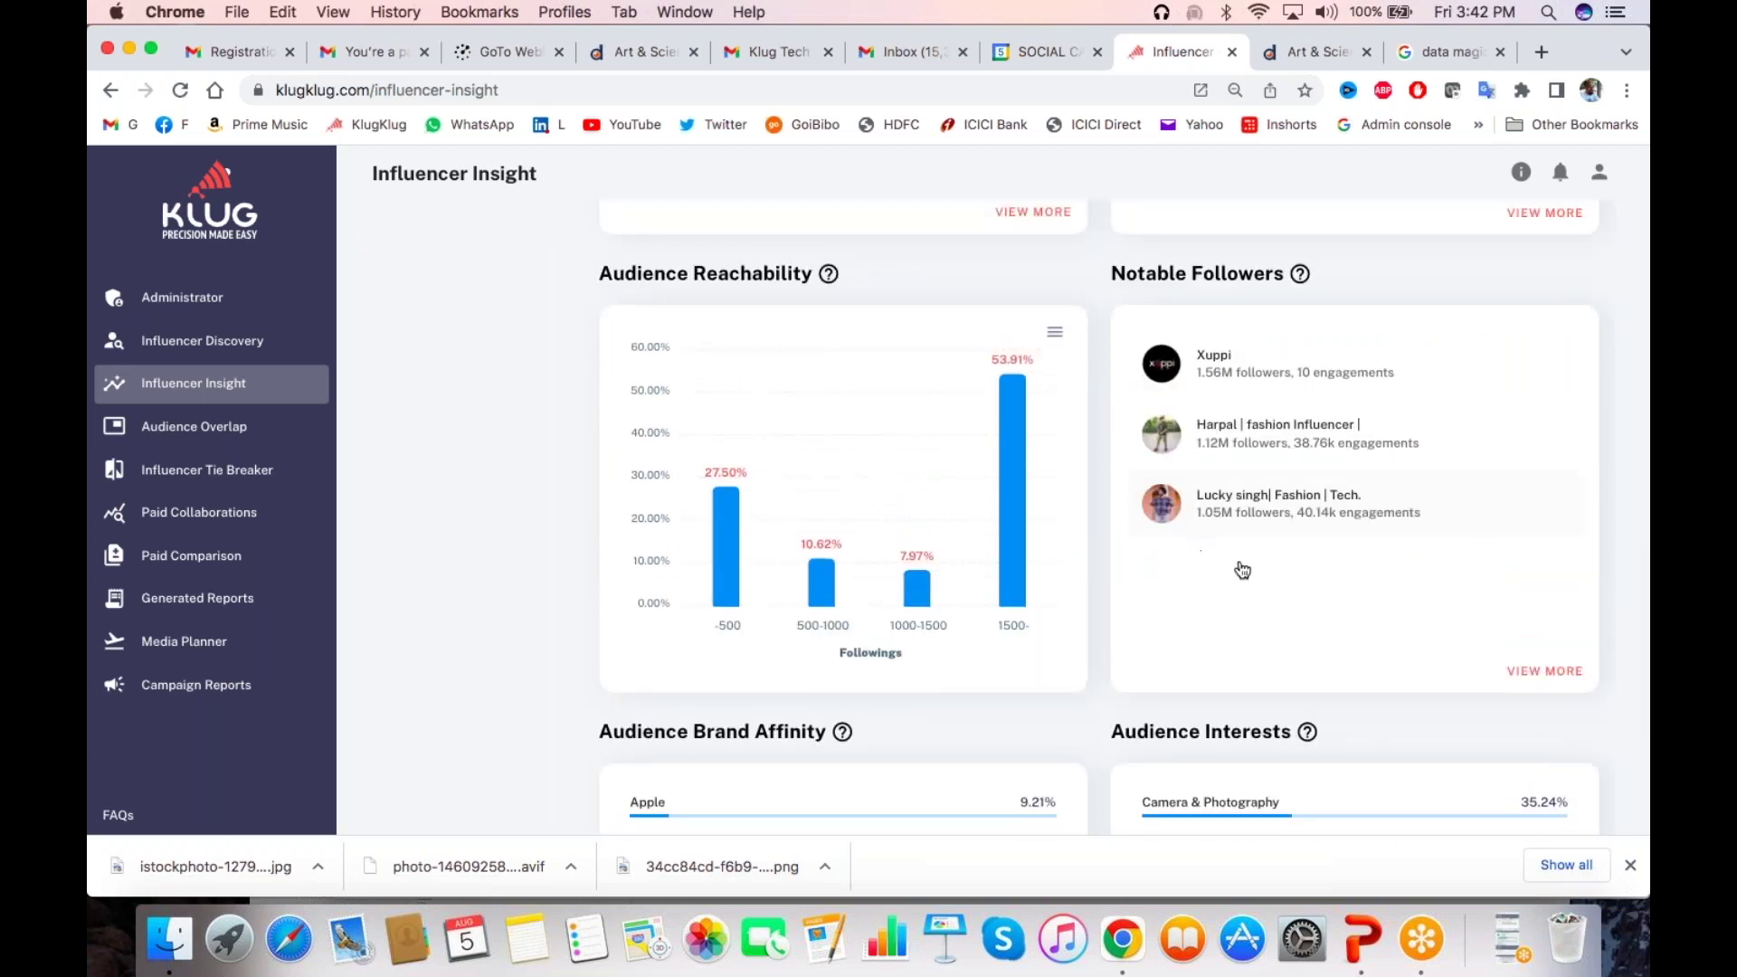
pyautogui.click(1542, 672)
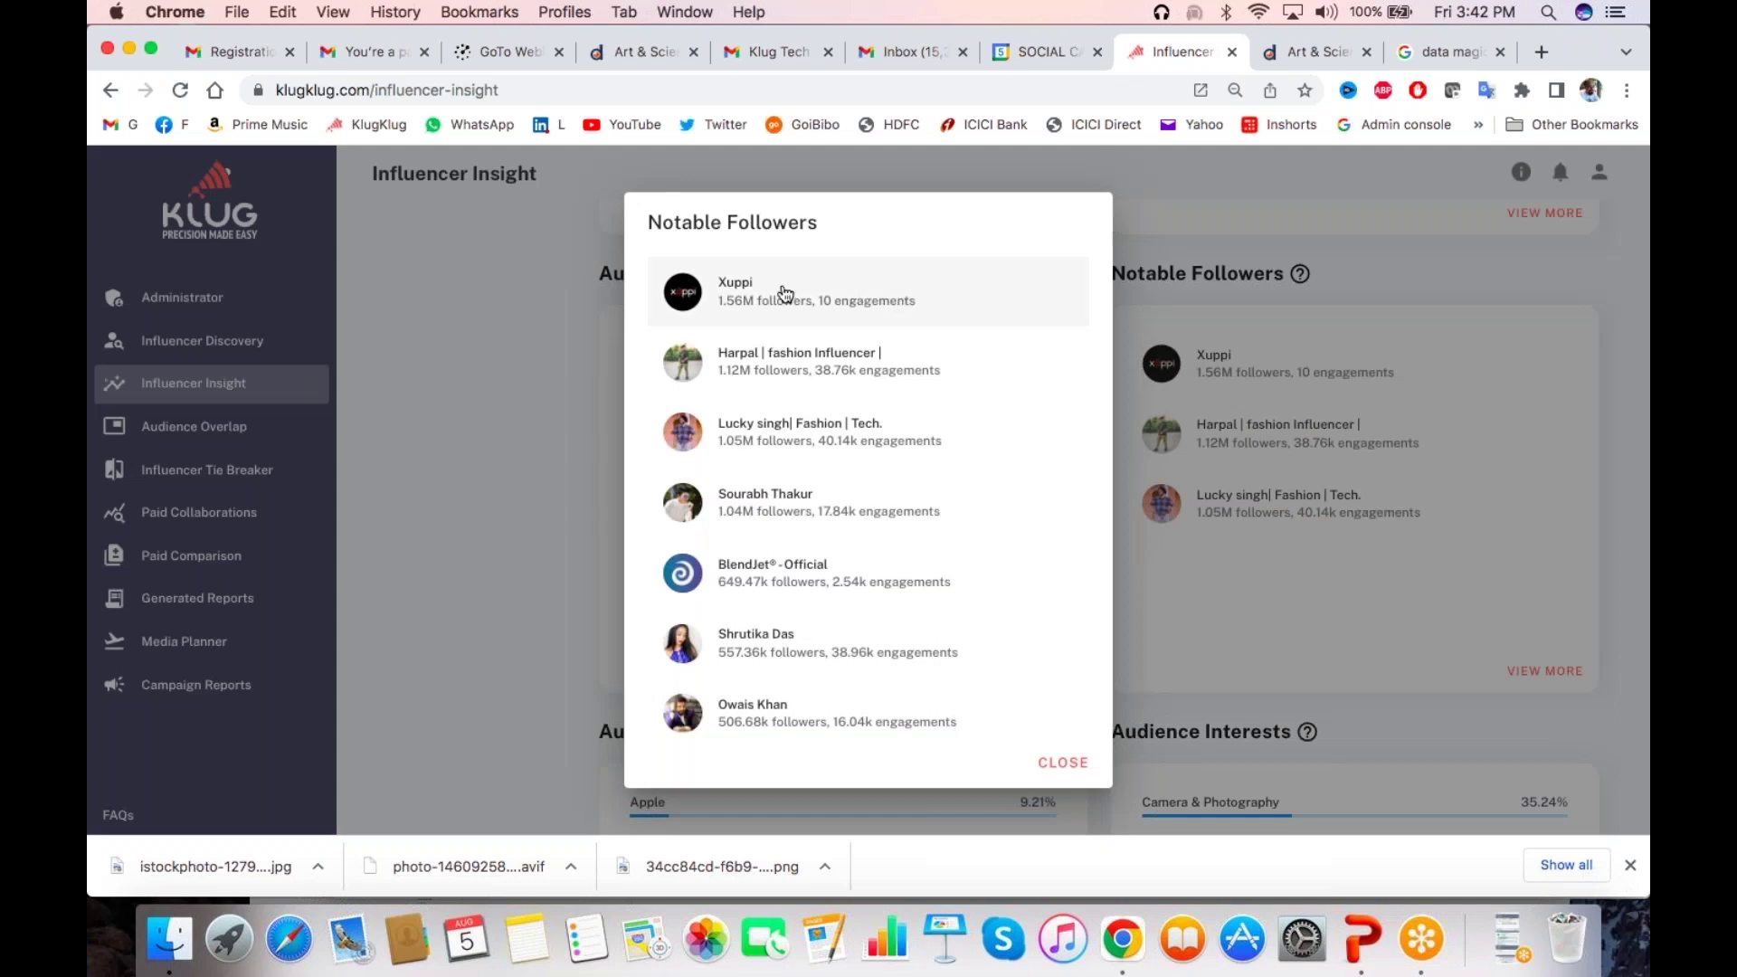
pyautogui.scroll(-10, 804, 445)
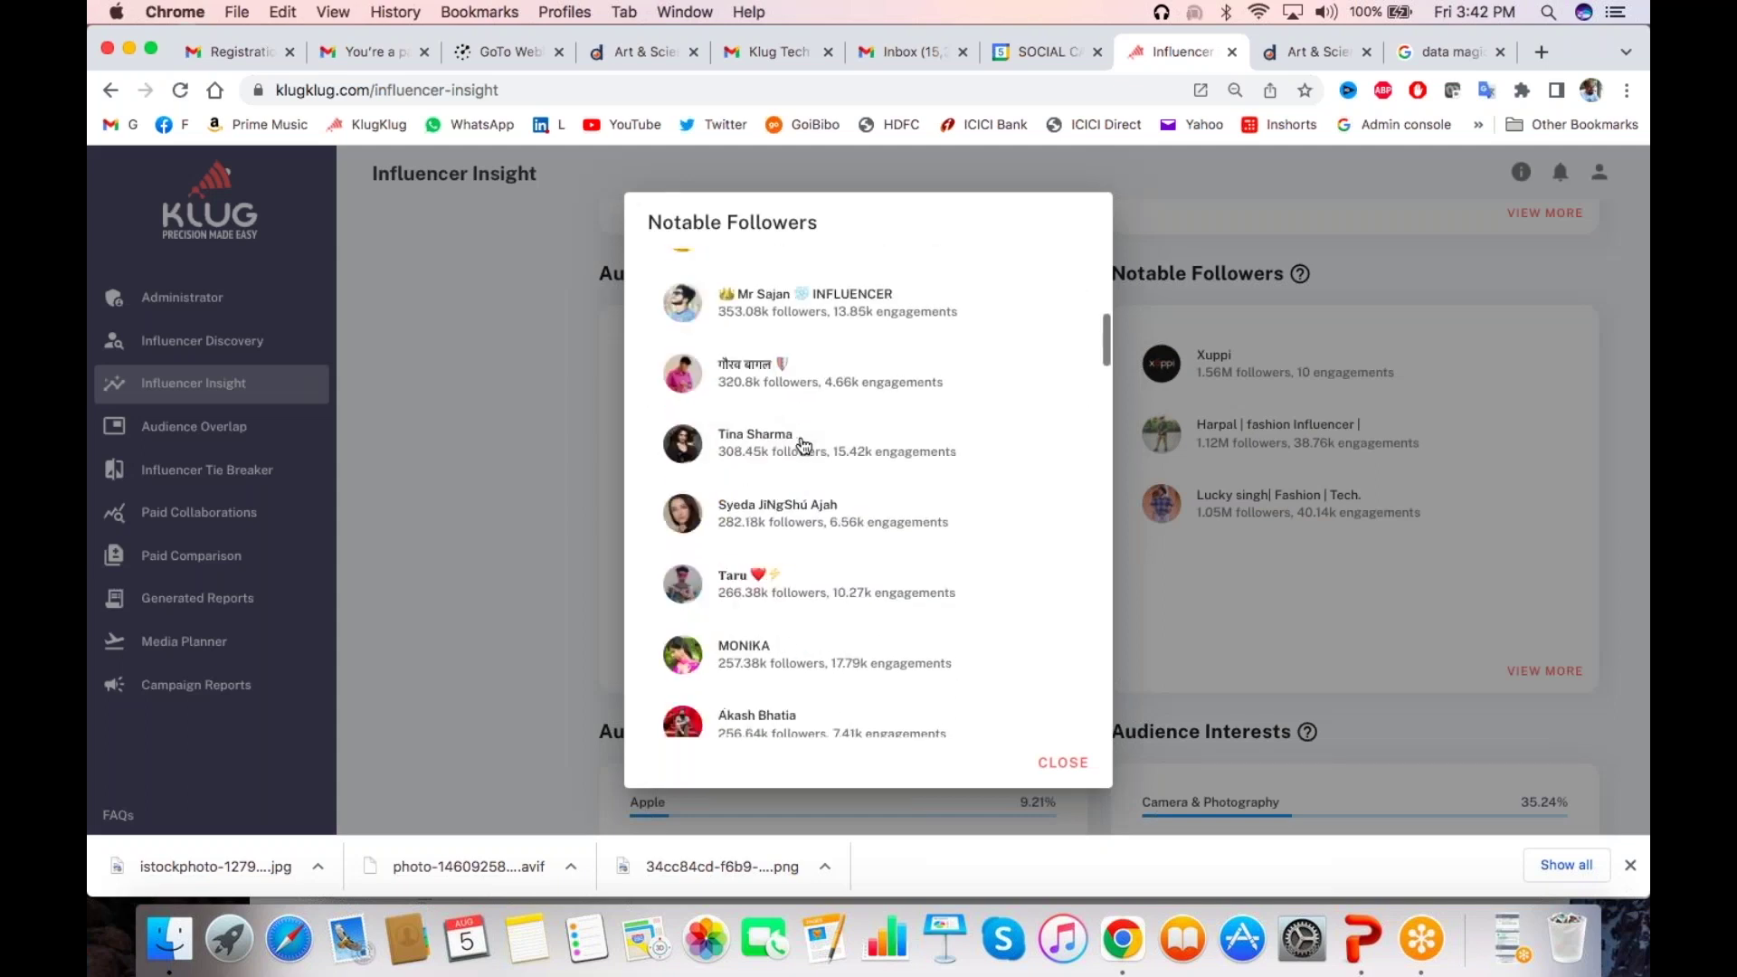
pyautogui.scroll(-5, 804, 445)
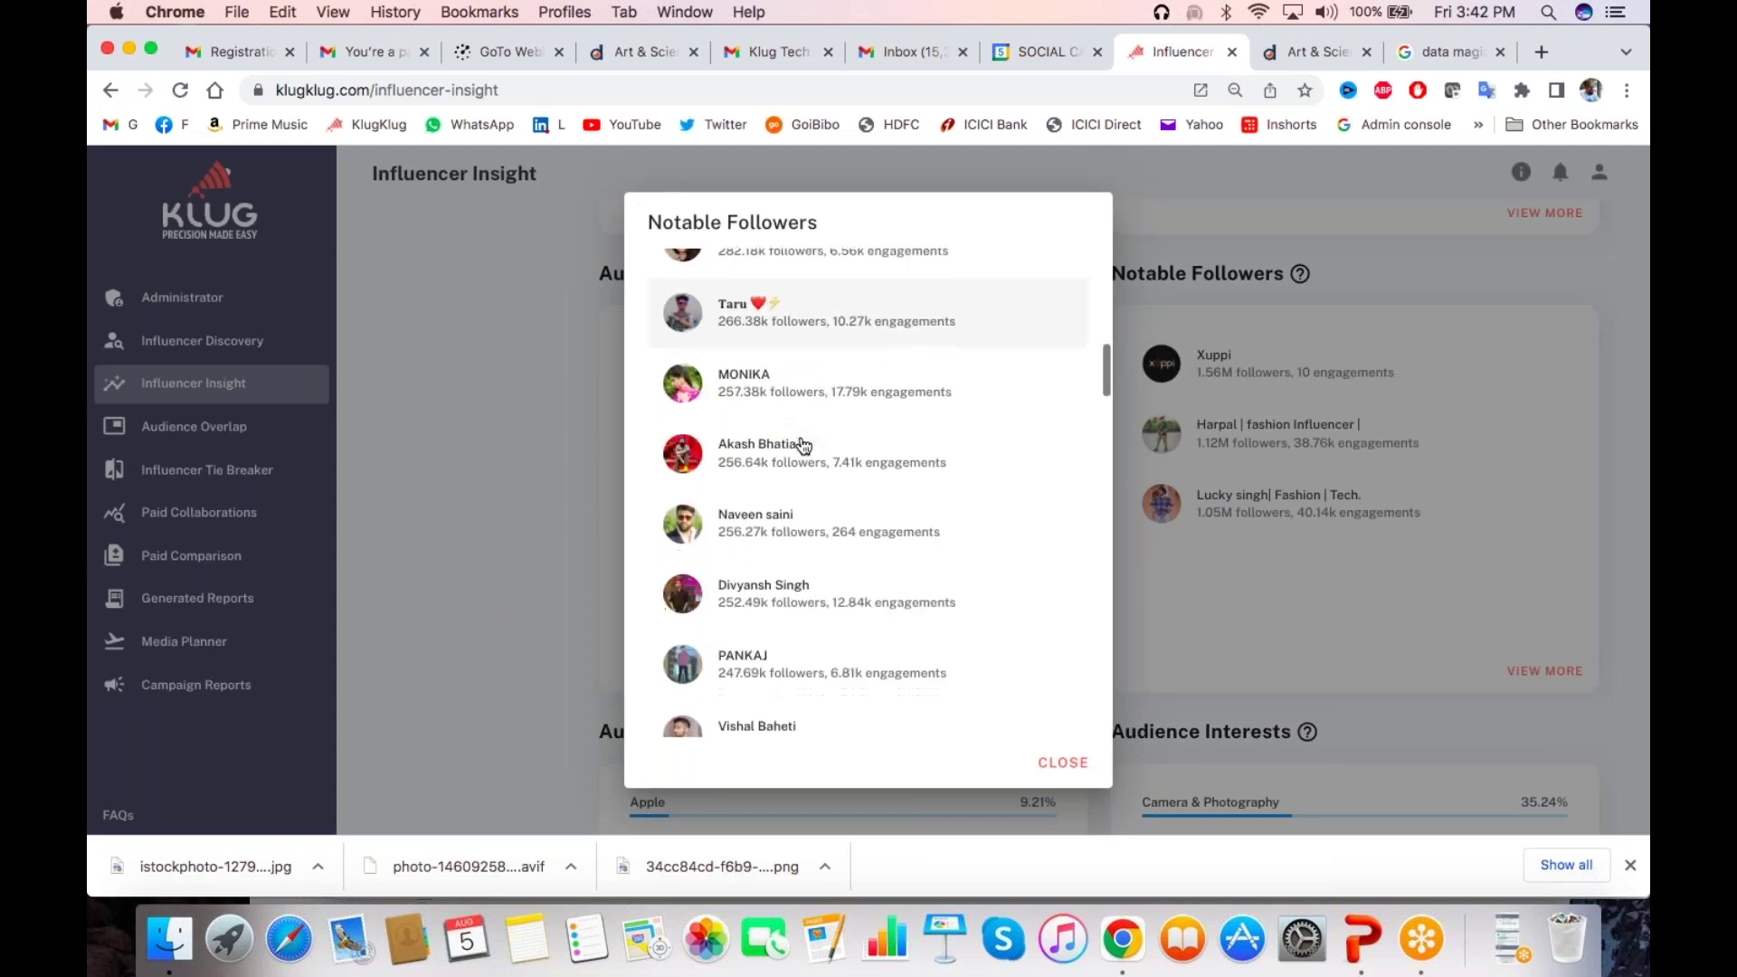
pyautogui.click(470, 617)
# Review the full Audience Brand Affinity and Audience Interests lists for the followers, closing each one when finished
pyautogui.scroll(-5, 471, 617)
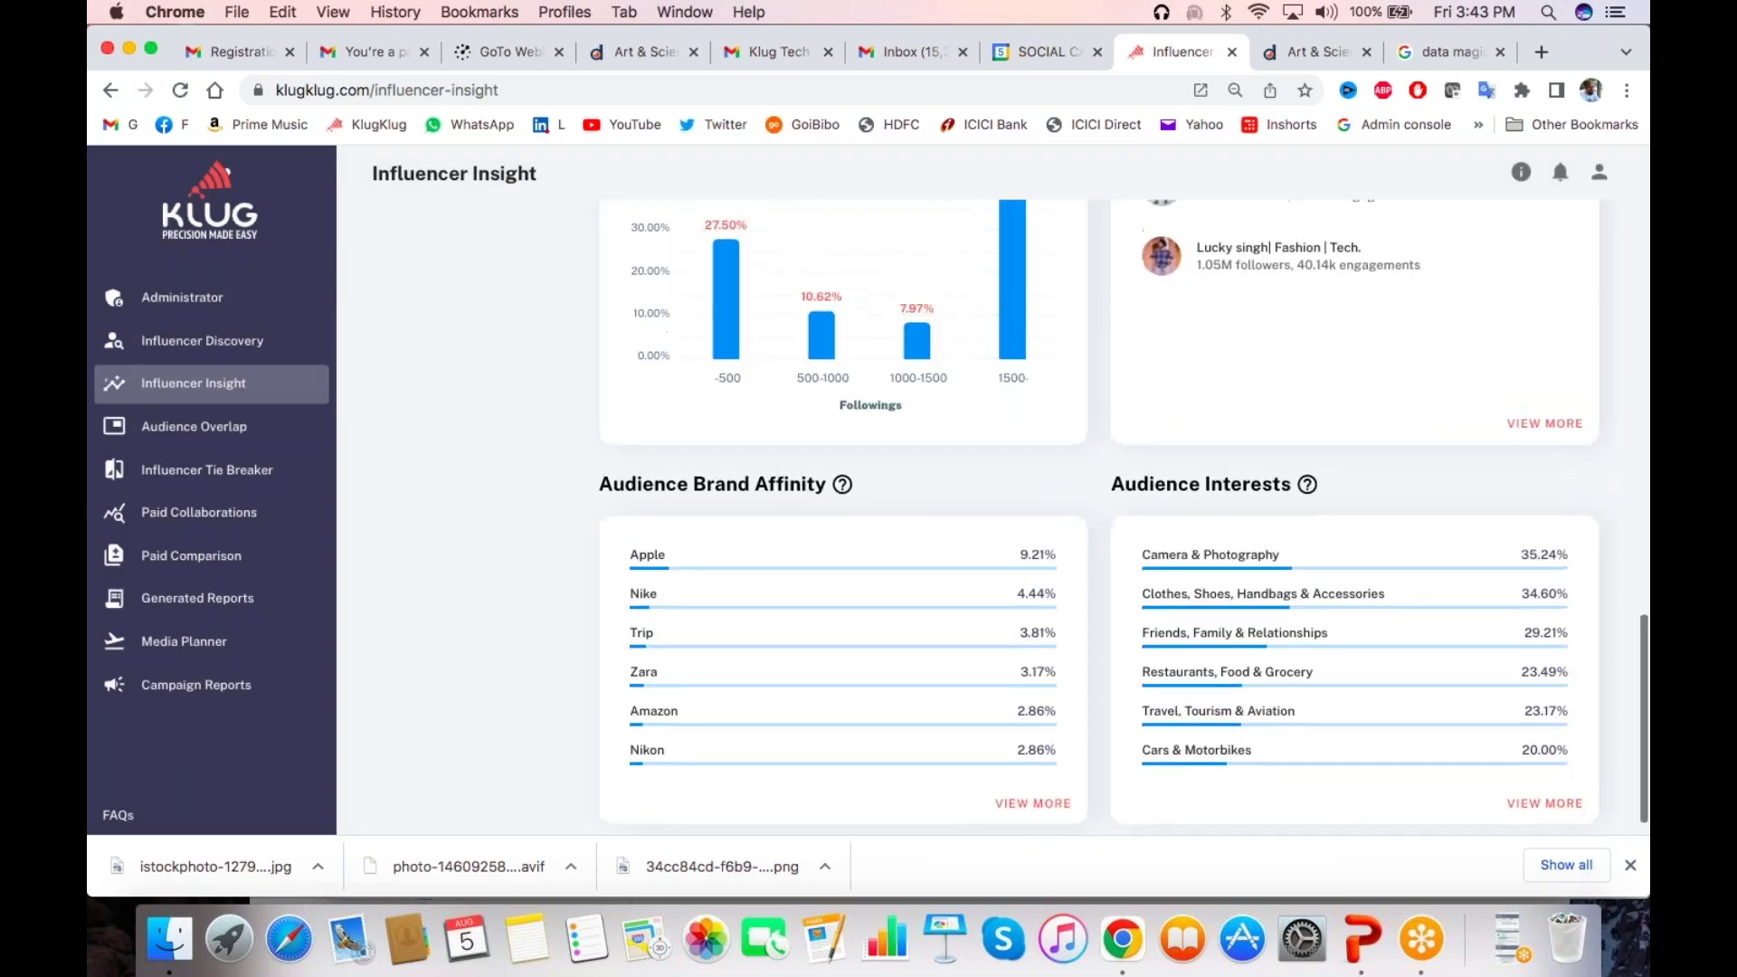
pyautogui.click(1026, 805)
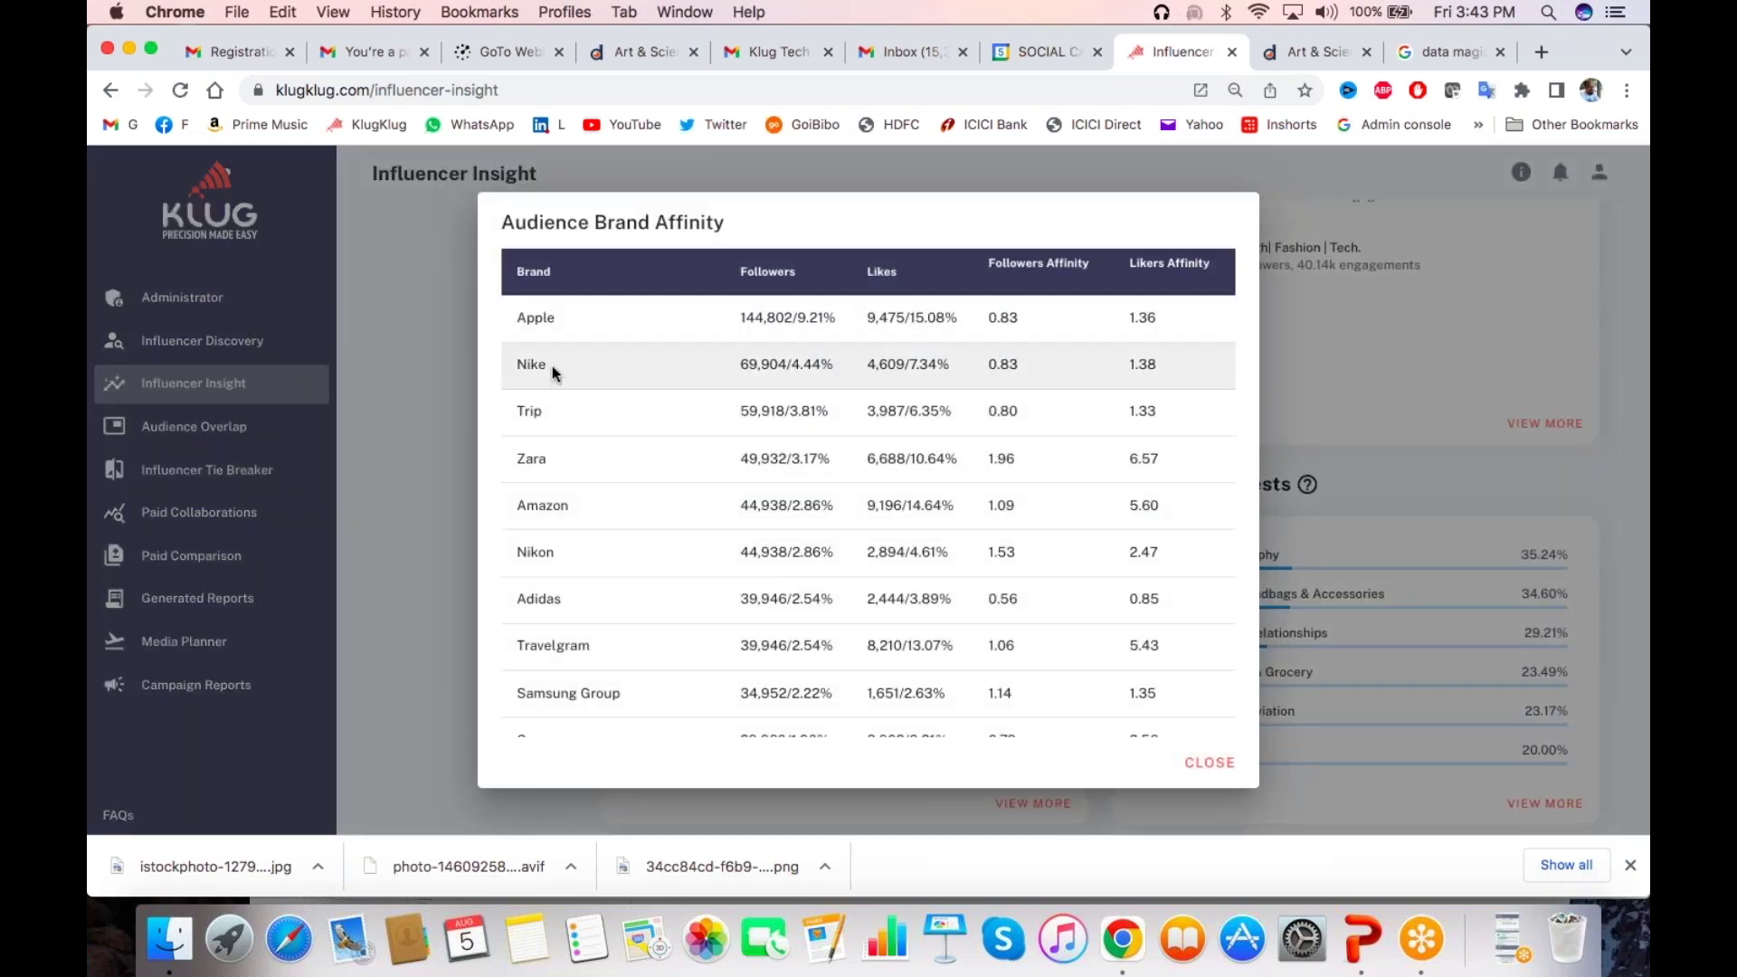
pyautogui.scroll(-1, 552, 366)
pyautogui.scroll(-3, 561, 485)
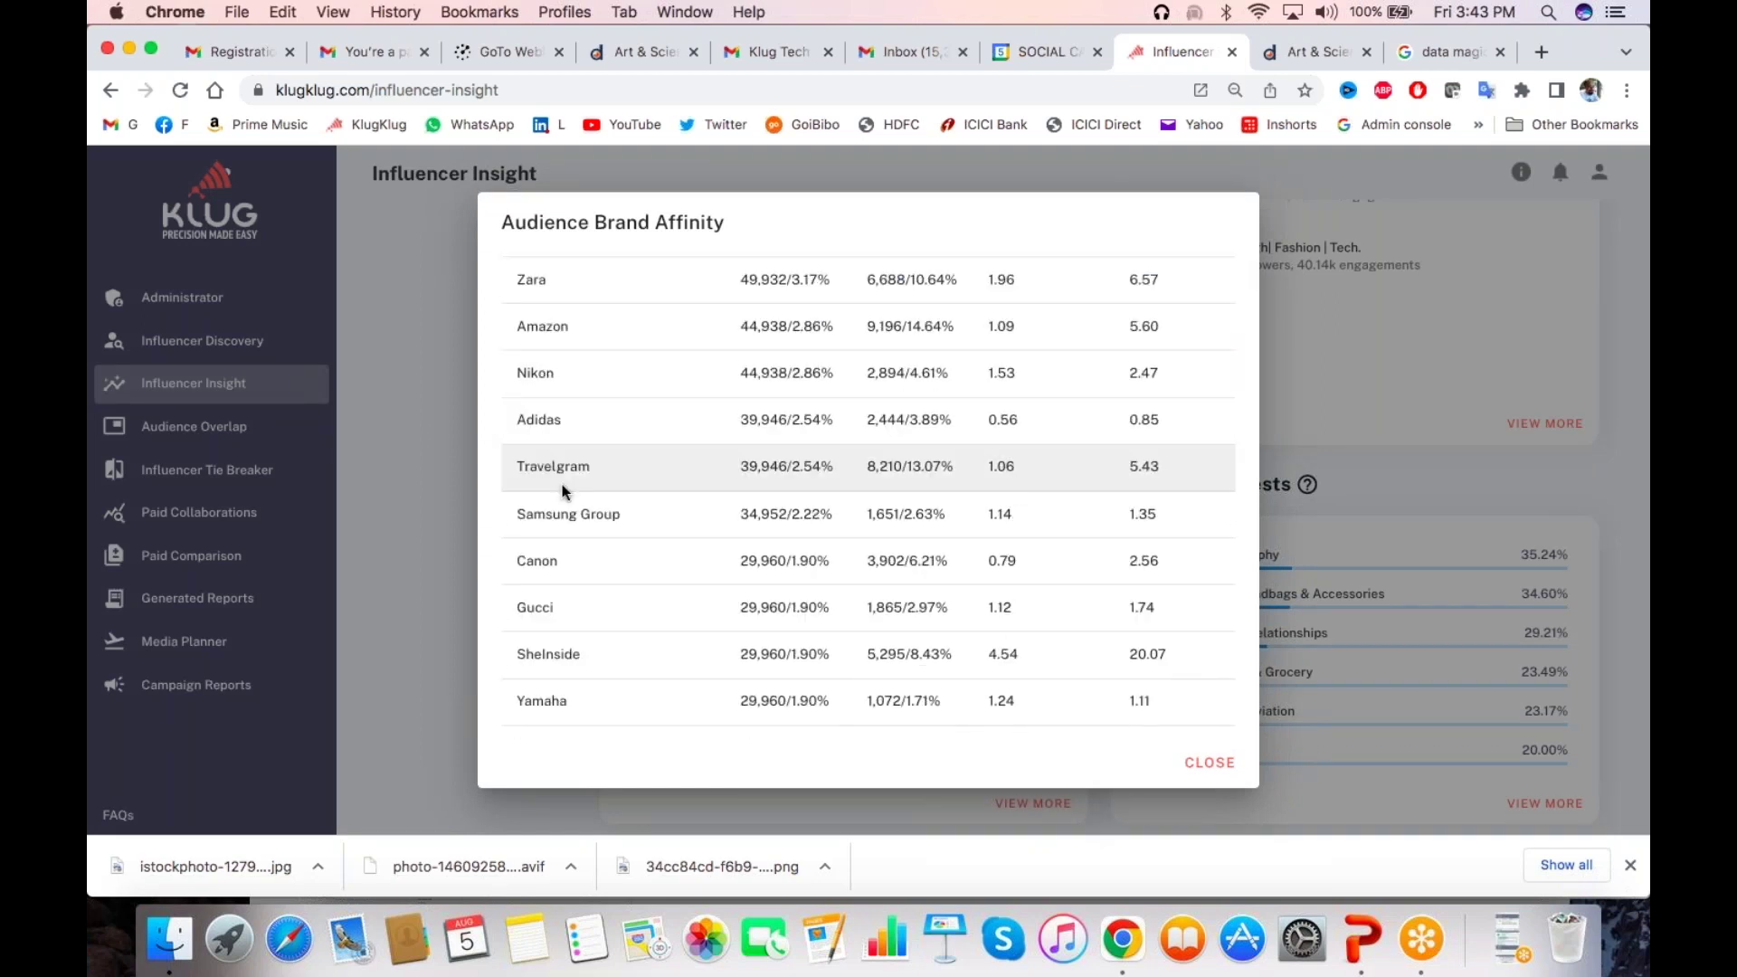
pyautogui.scroll(-5, 562, 485)
pyautogui.scroll(-5, 562, 485)
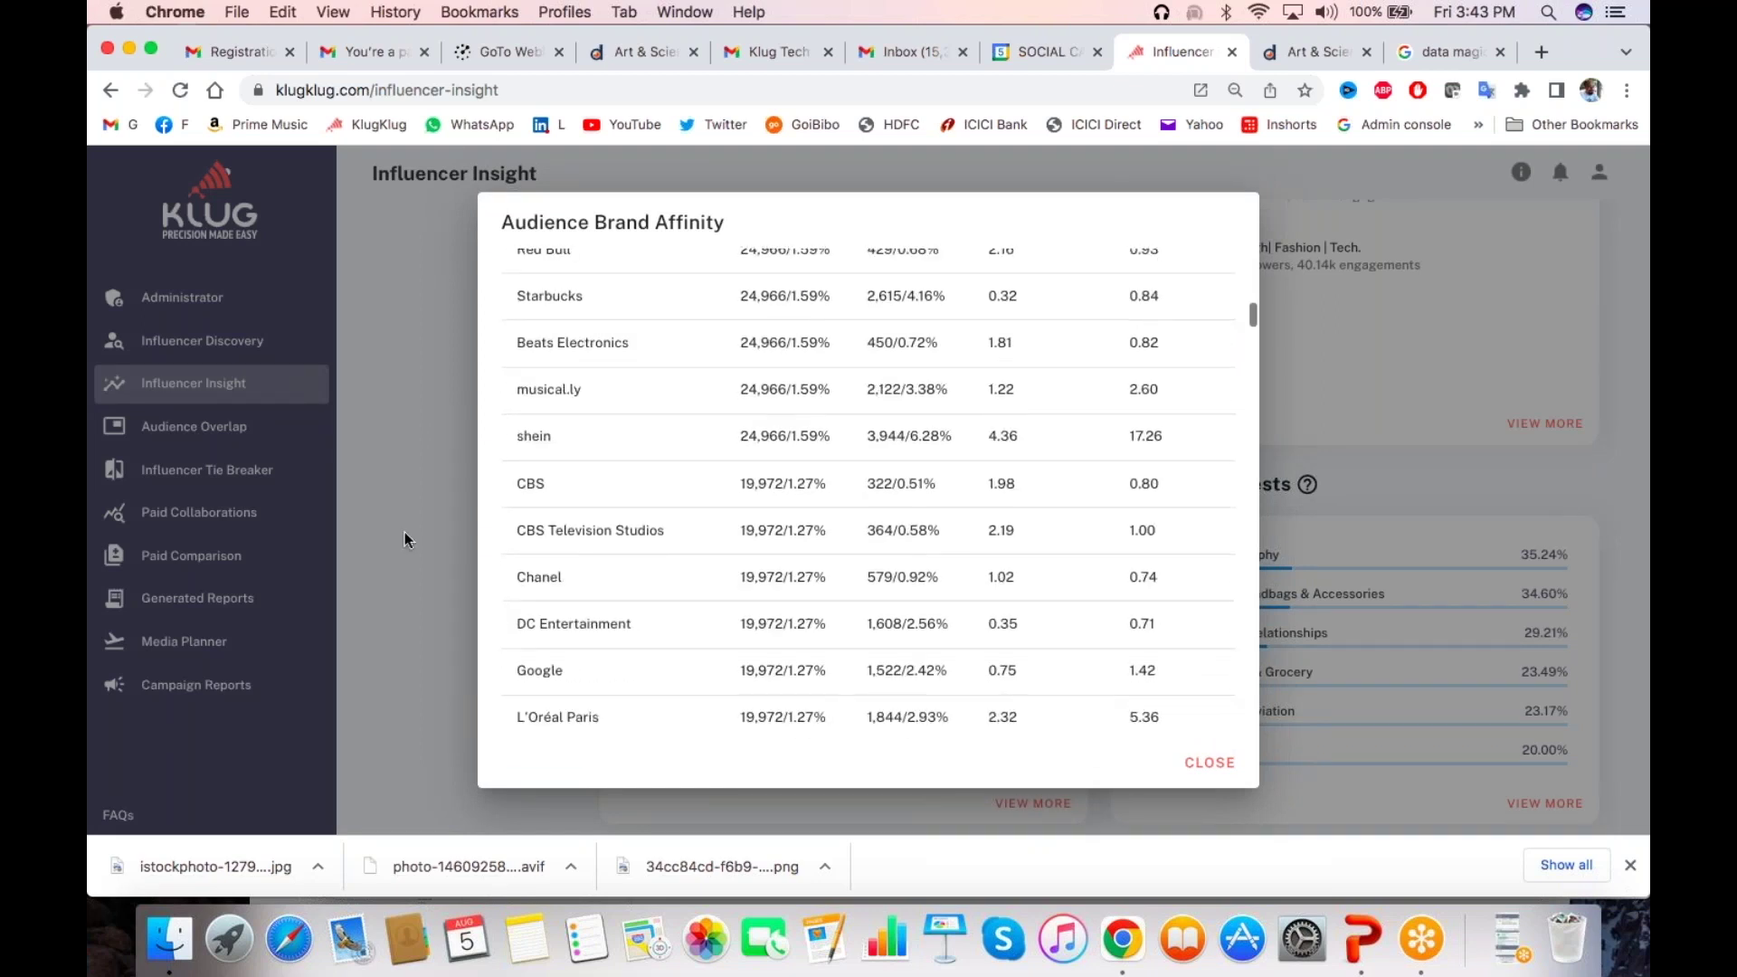
pyautogui.click(405, 532)
pyautogui.click(1556, 804)
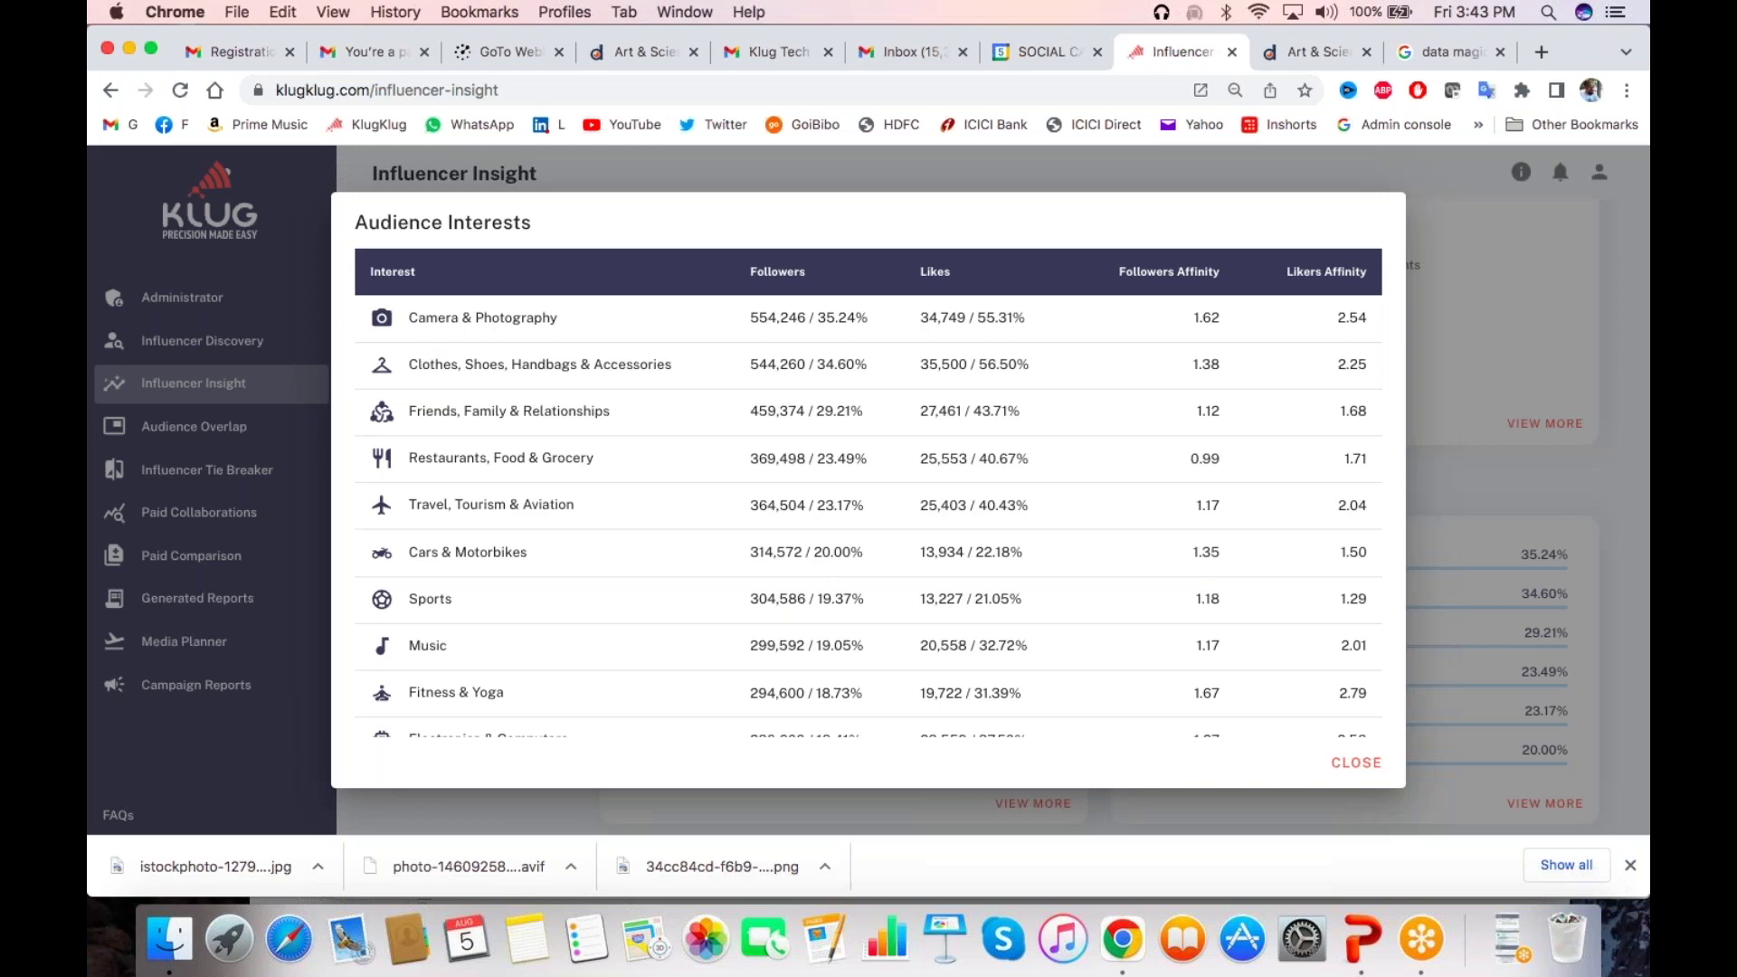
pyautogui.click(1480, 479)
# Switch the audience report from followers to likes and examine the likers' credibility and notable likers percentages
pyautogui.scroll(10, 1480, 479)
pyautogui.click(1140, 404)
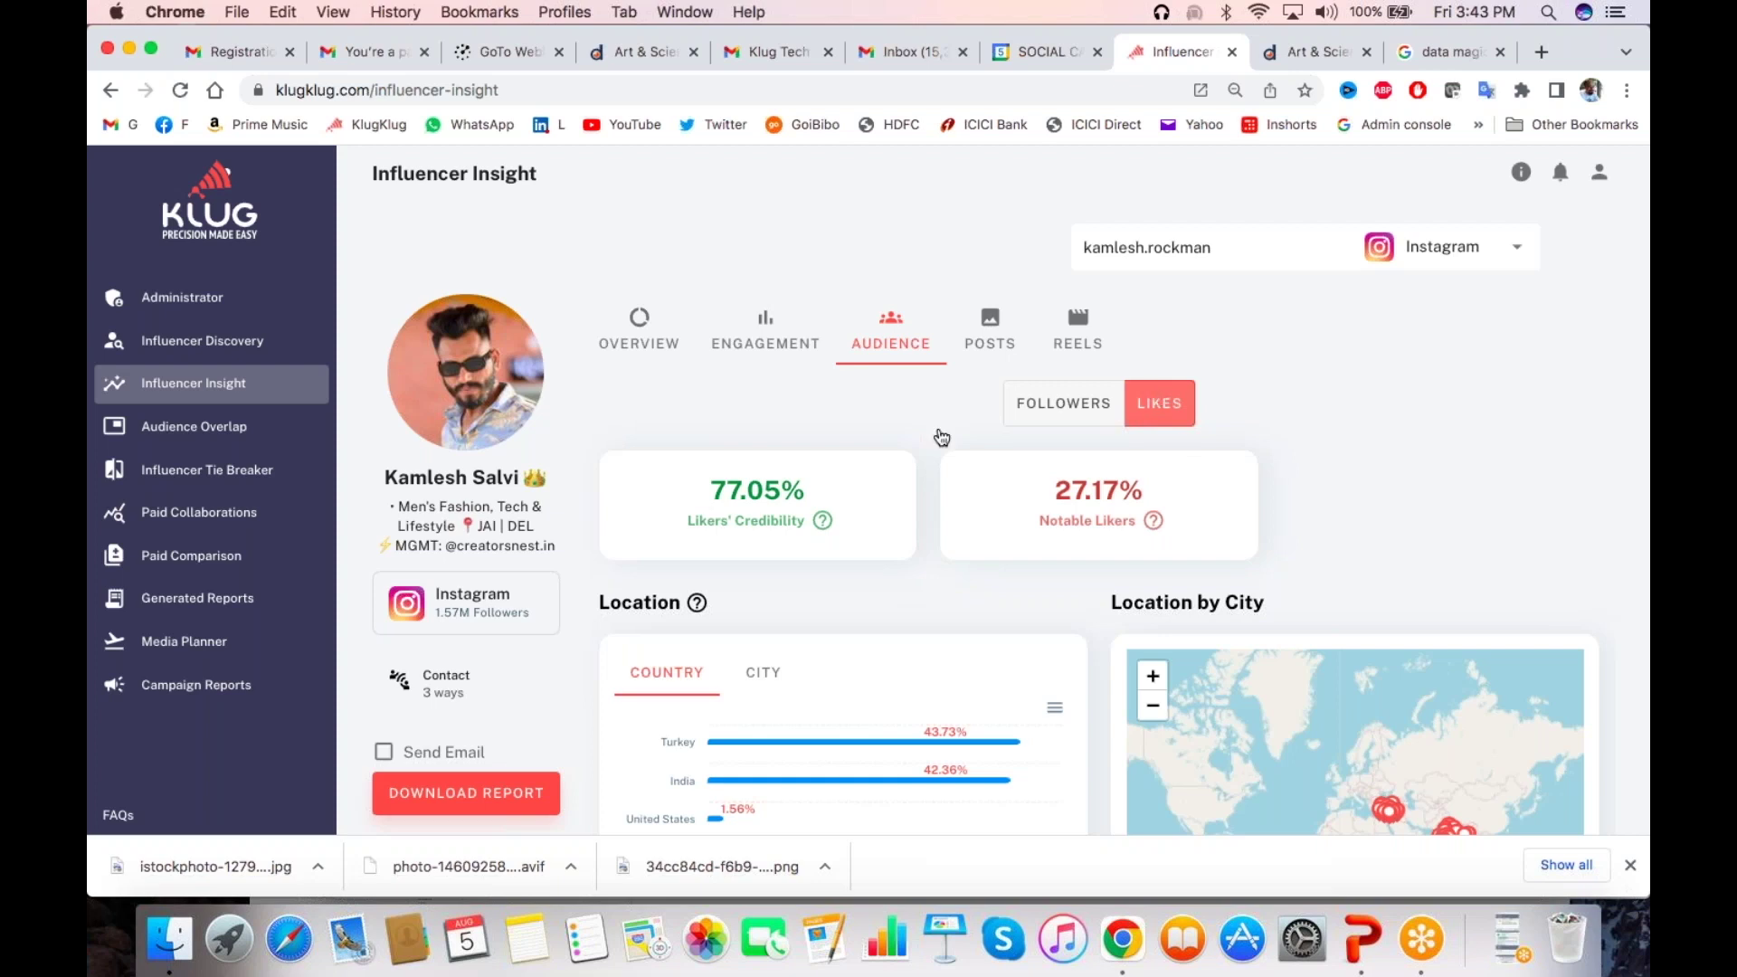
pyautogui.scroll(-3, 715, 362)
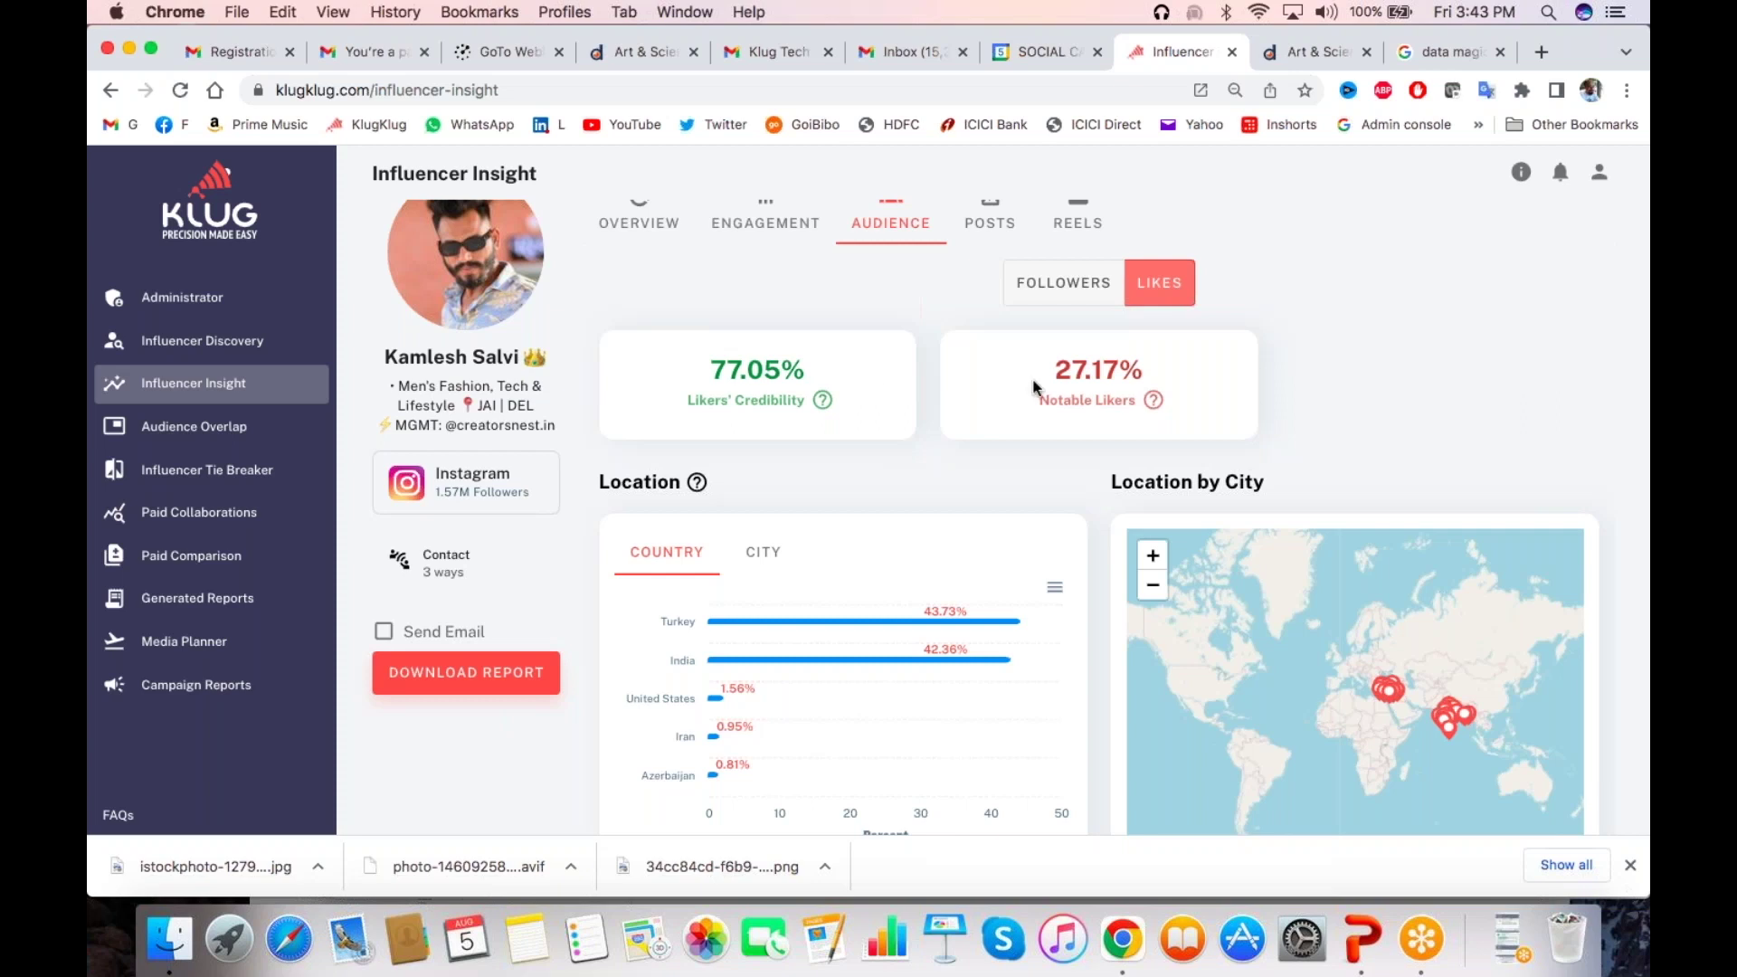
pyautogui.moveTo(1052, 378); pyautogui.dragTo(1178, 381)
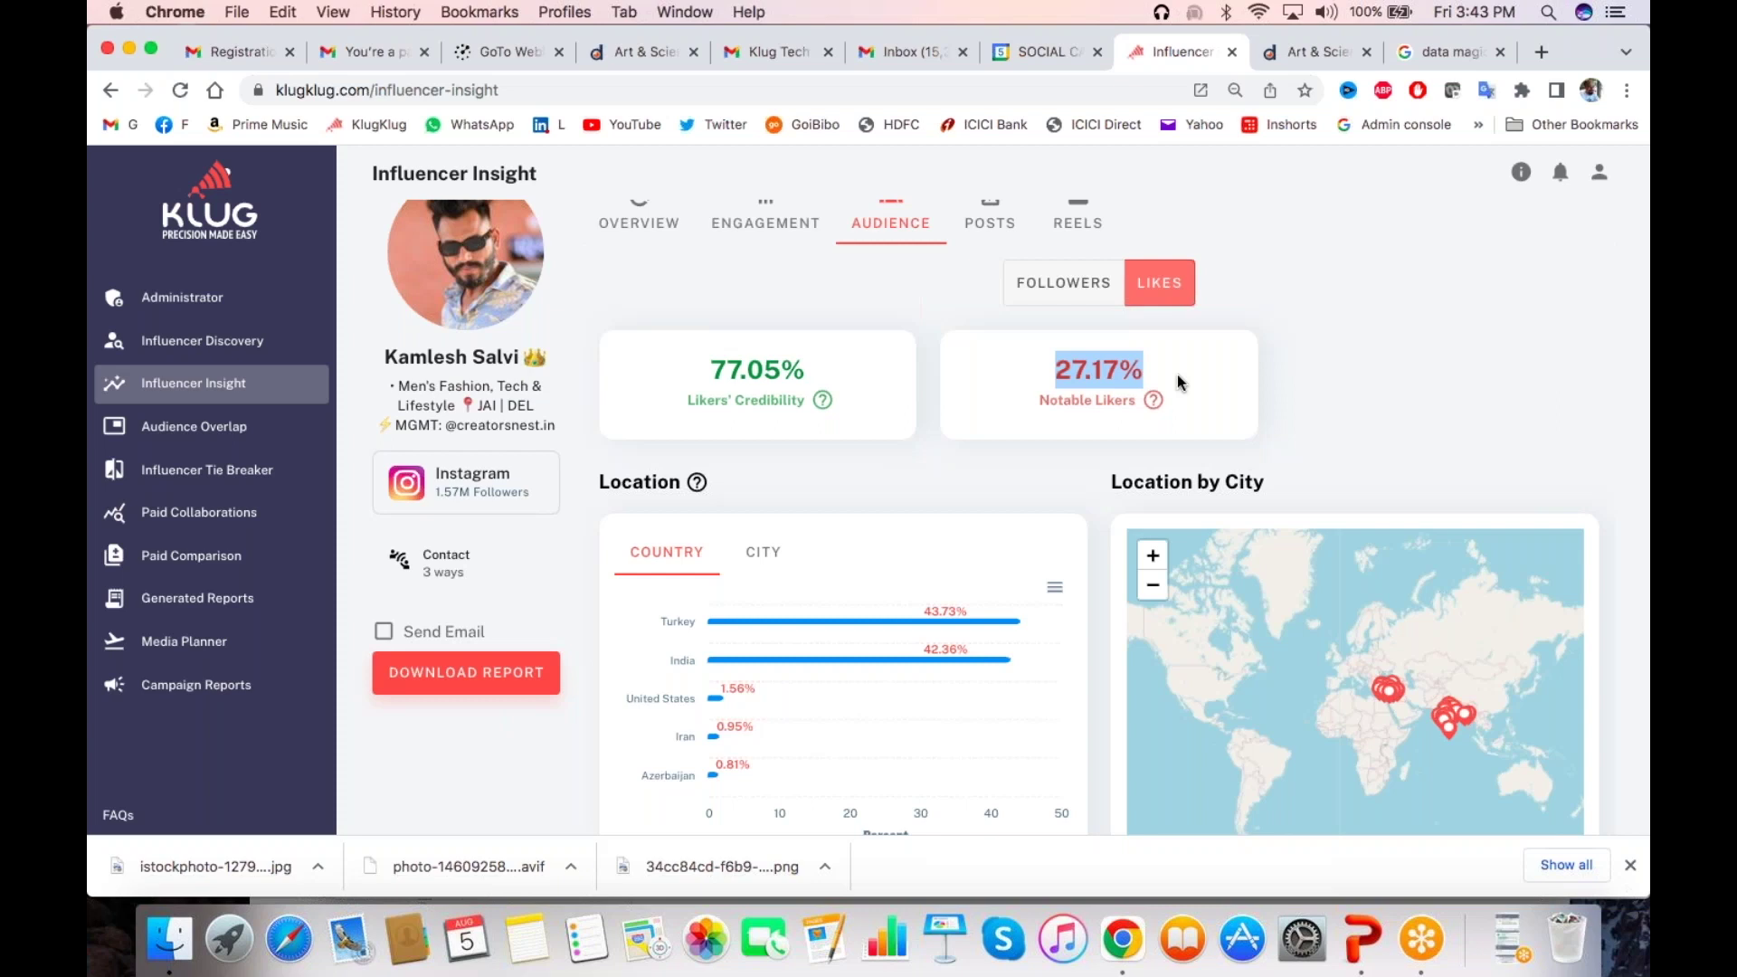
pyautogui.click(985, 458)
# Open the likers' full Location By Country list, examine India's share of likes, and close the list
pyautogui.scroll(-3, 893, 577)
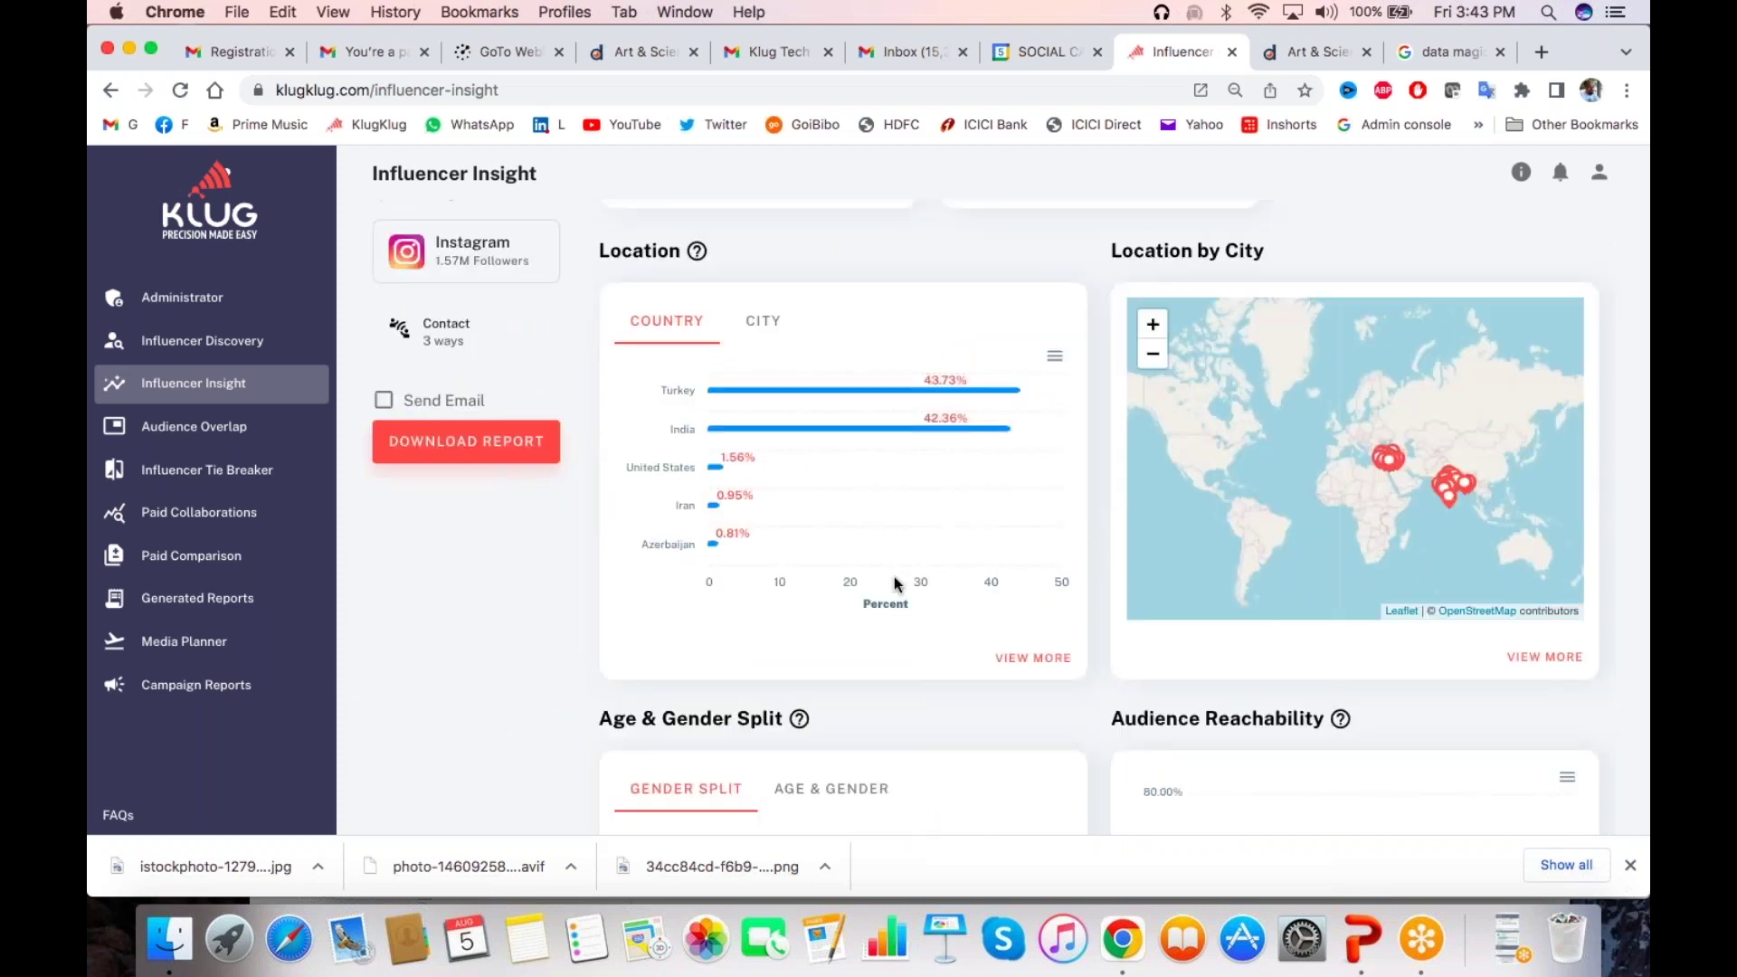
pyautogui.click(1036, 658)
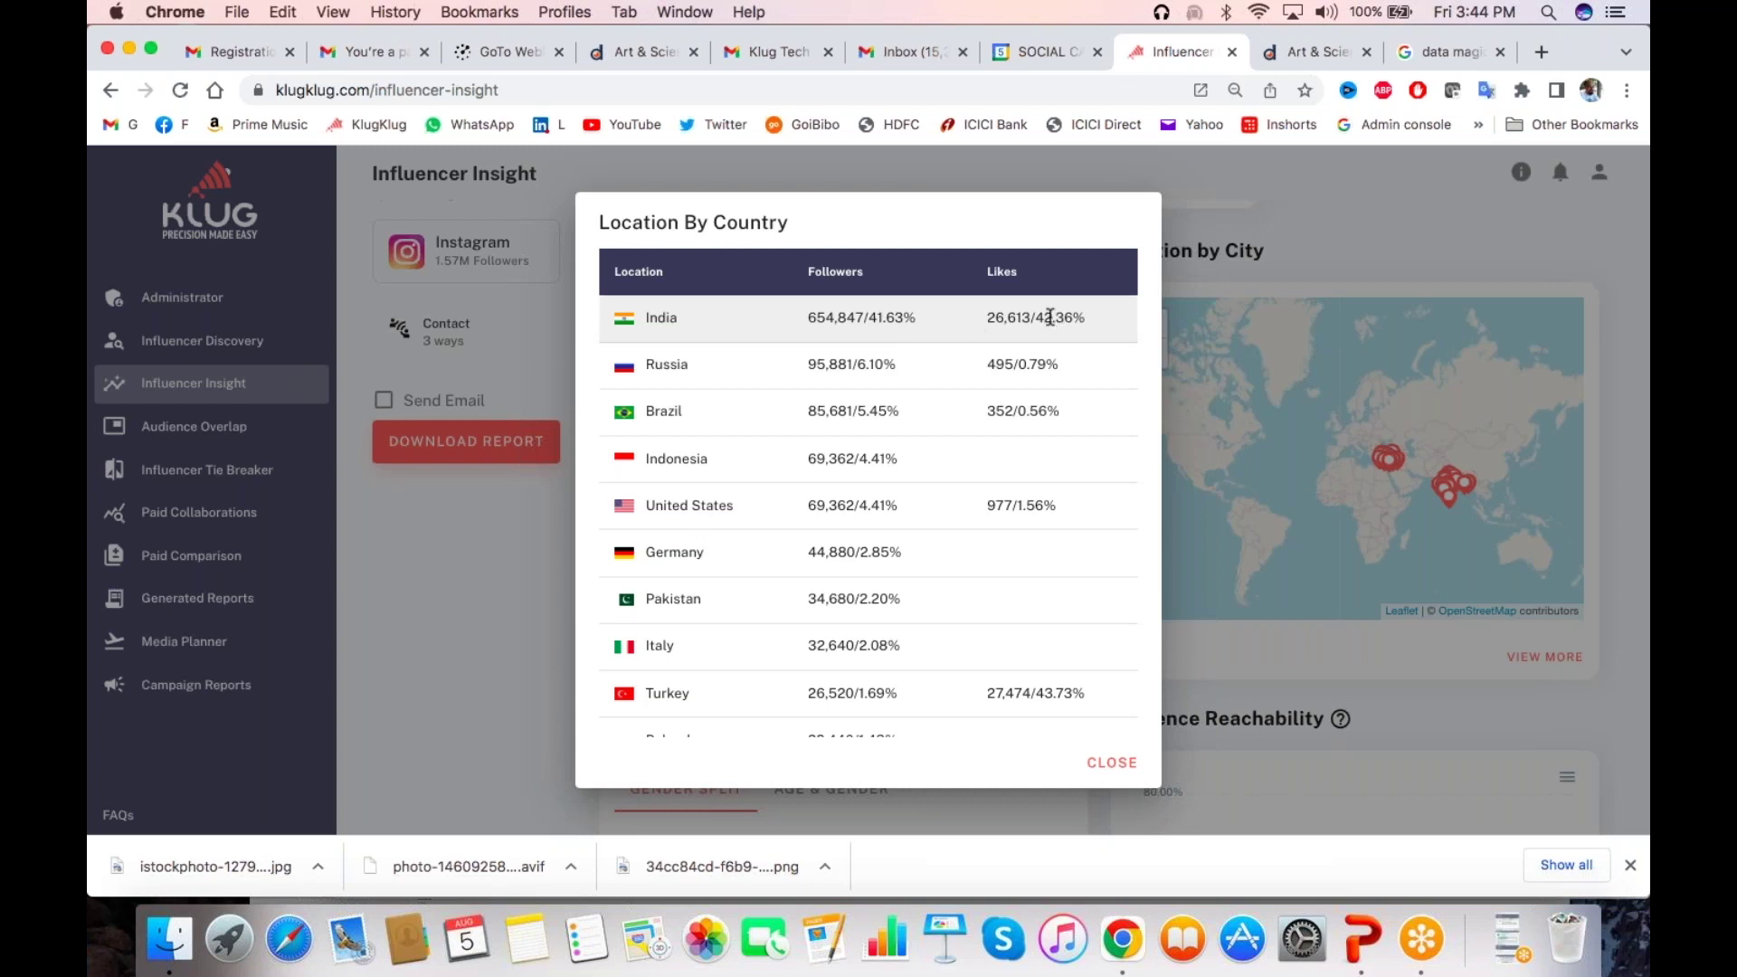
pyautogui.moveTo(1035, 317); pyautogui.dragTo(1052, 317)
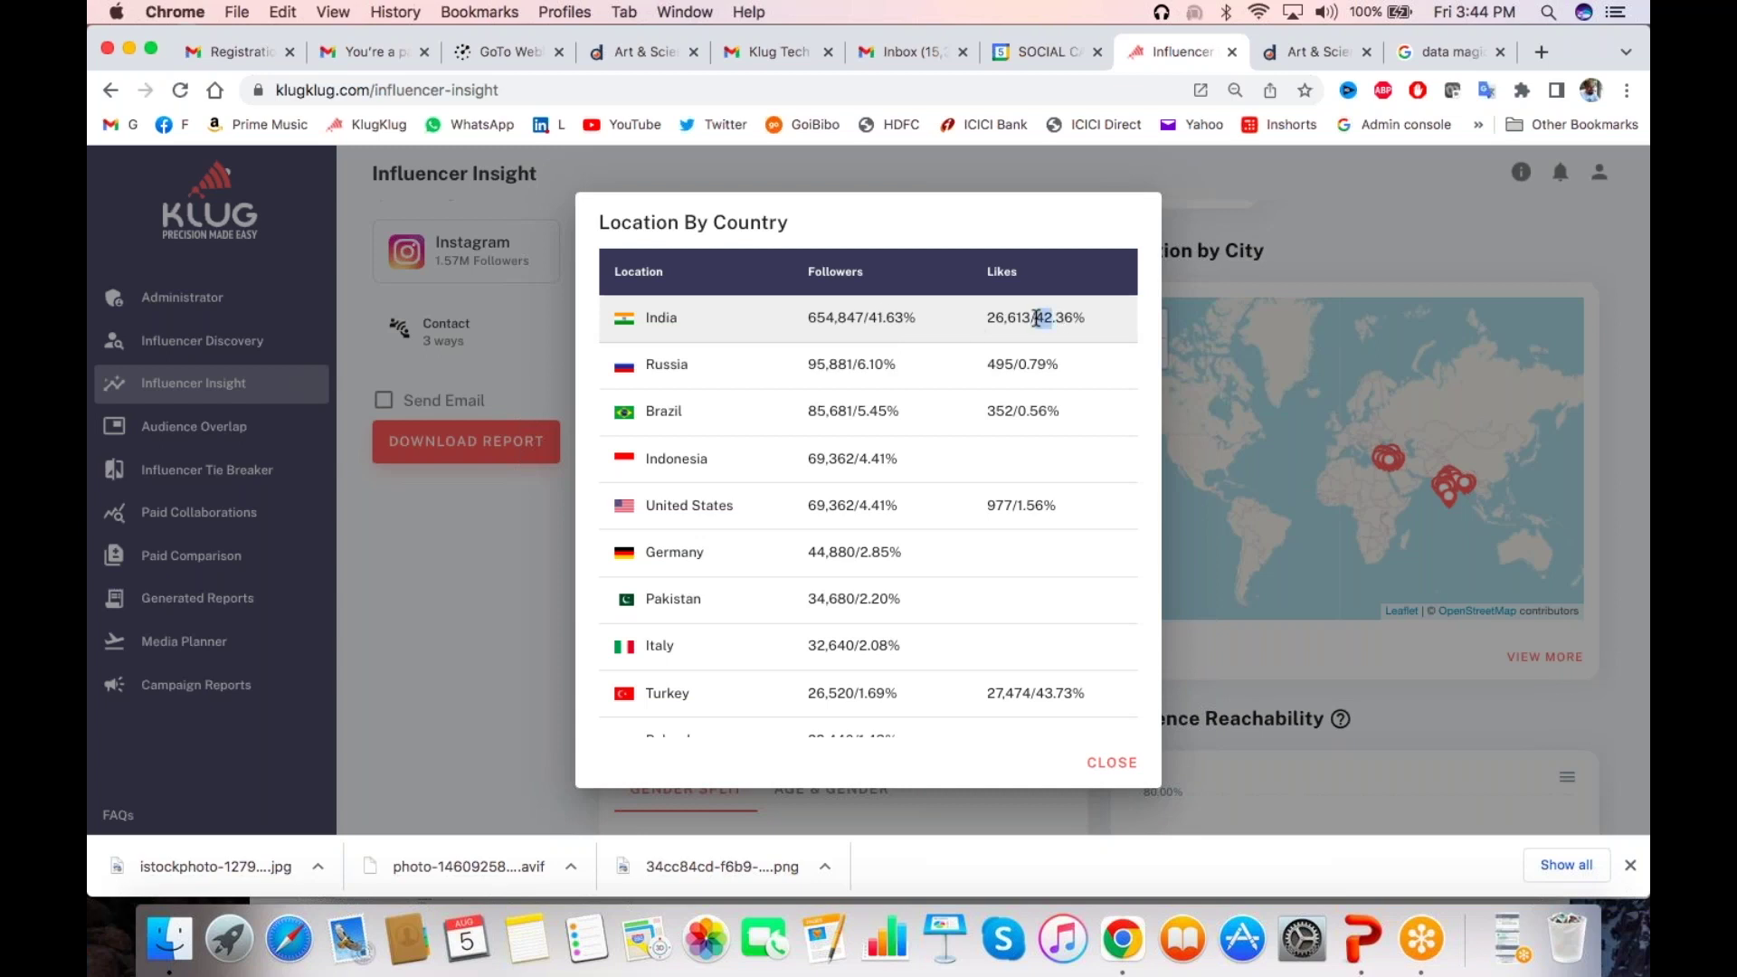
pyautogui.click(531, 631)
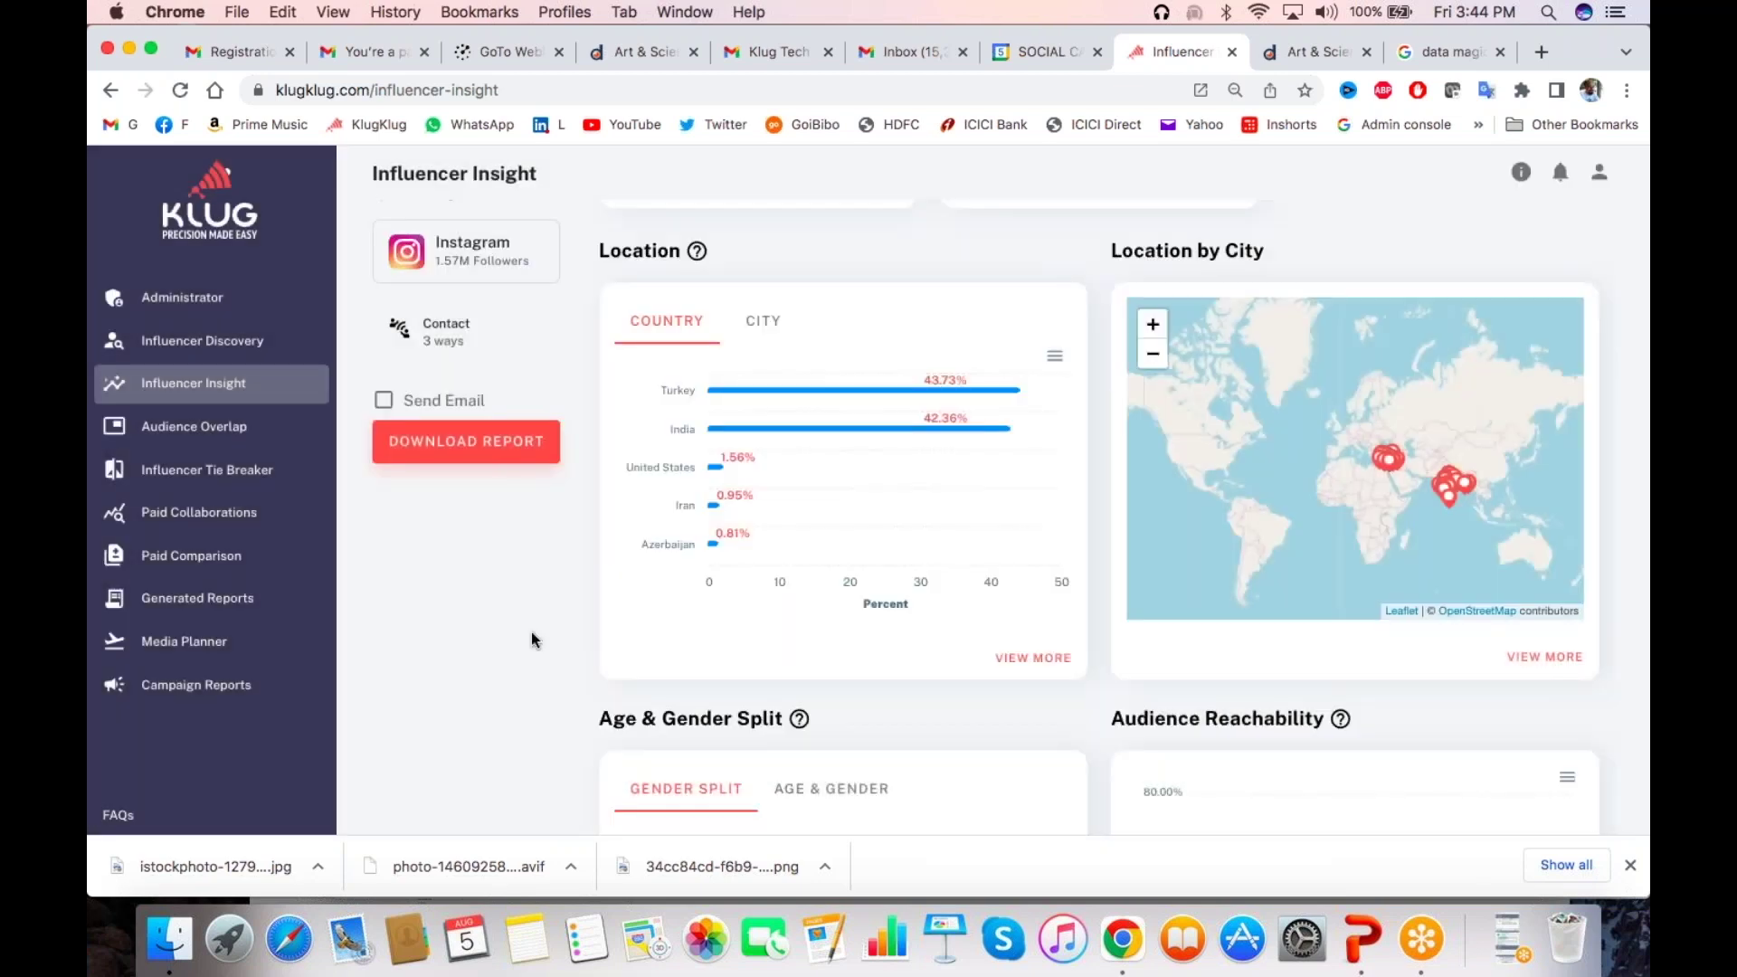
# Examine the likers' gender split and display their age and gender distribution
pyautogui.scroll(-4, 531, 631)
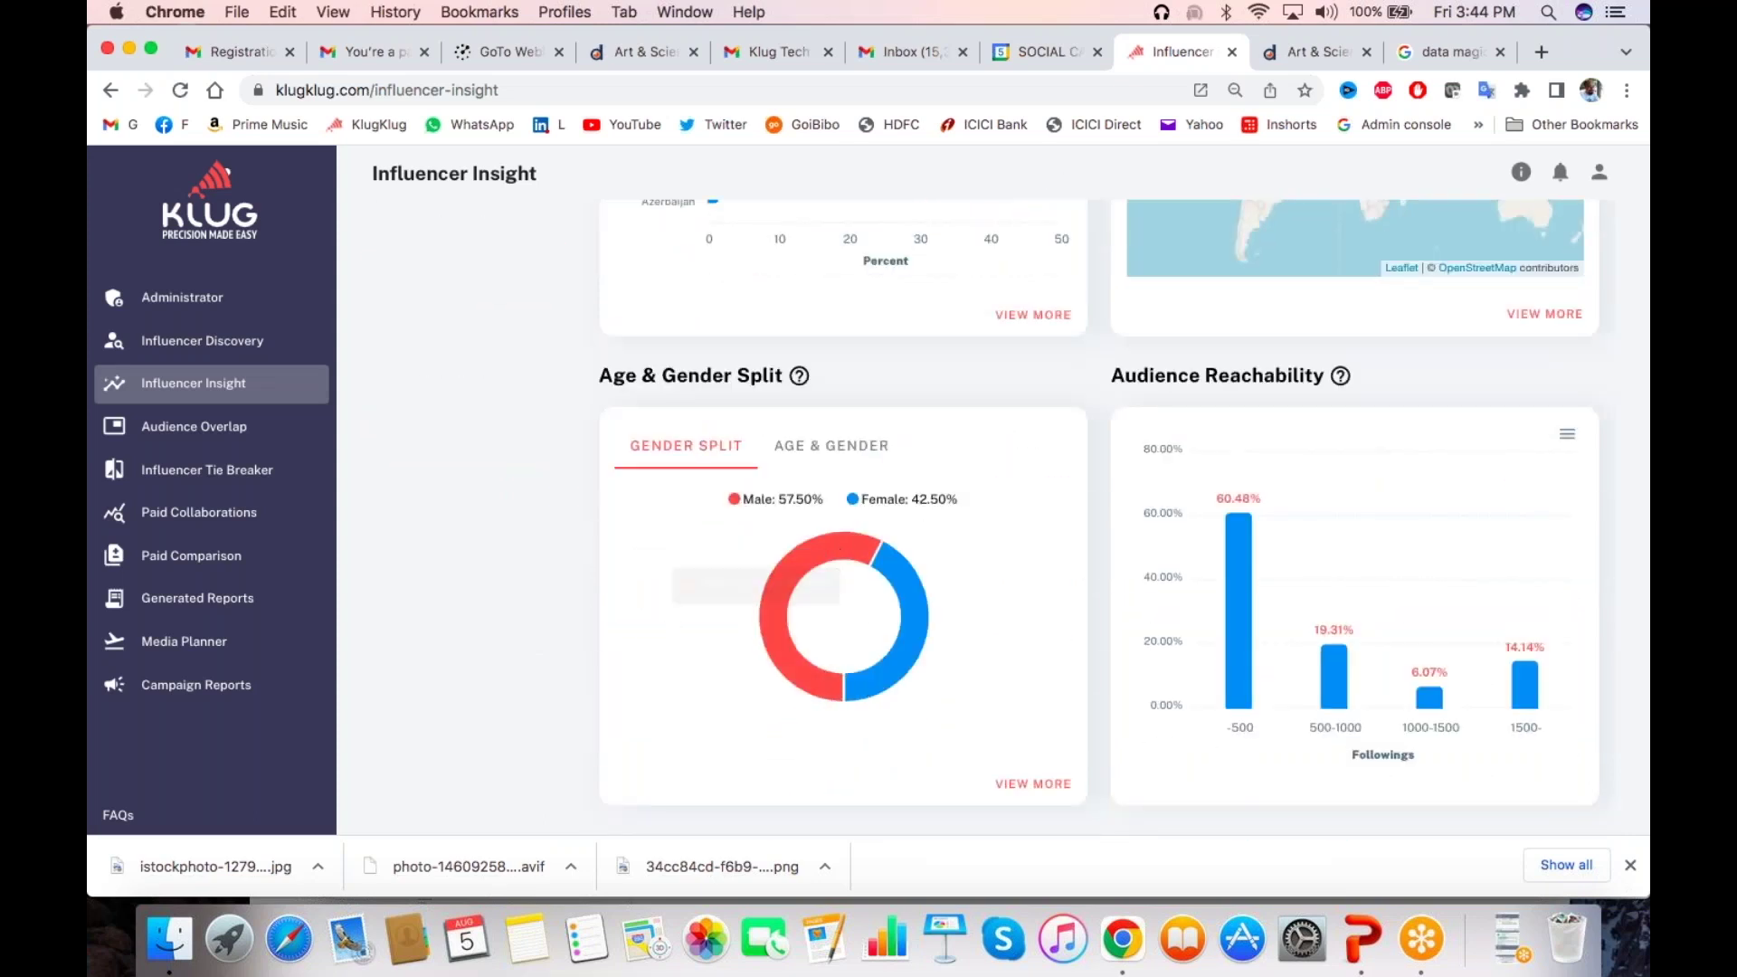
pyautogui.moveTo(812, 563)
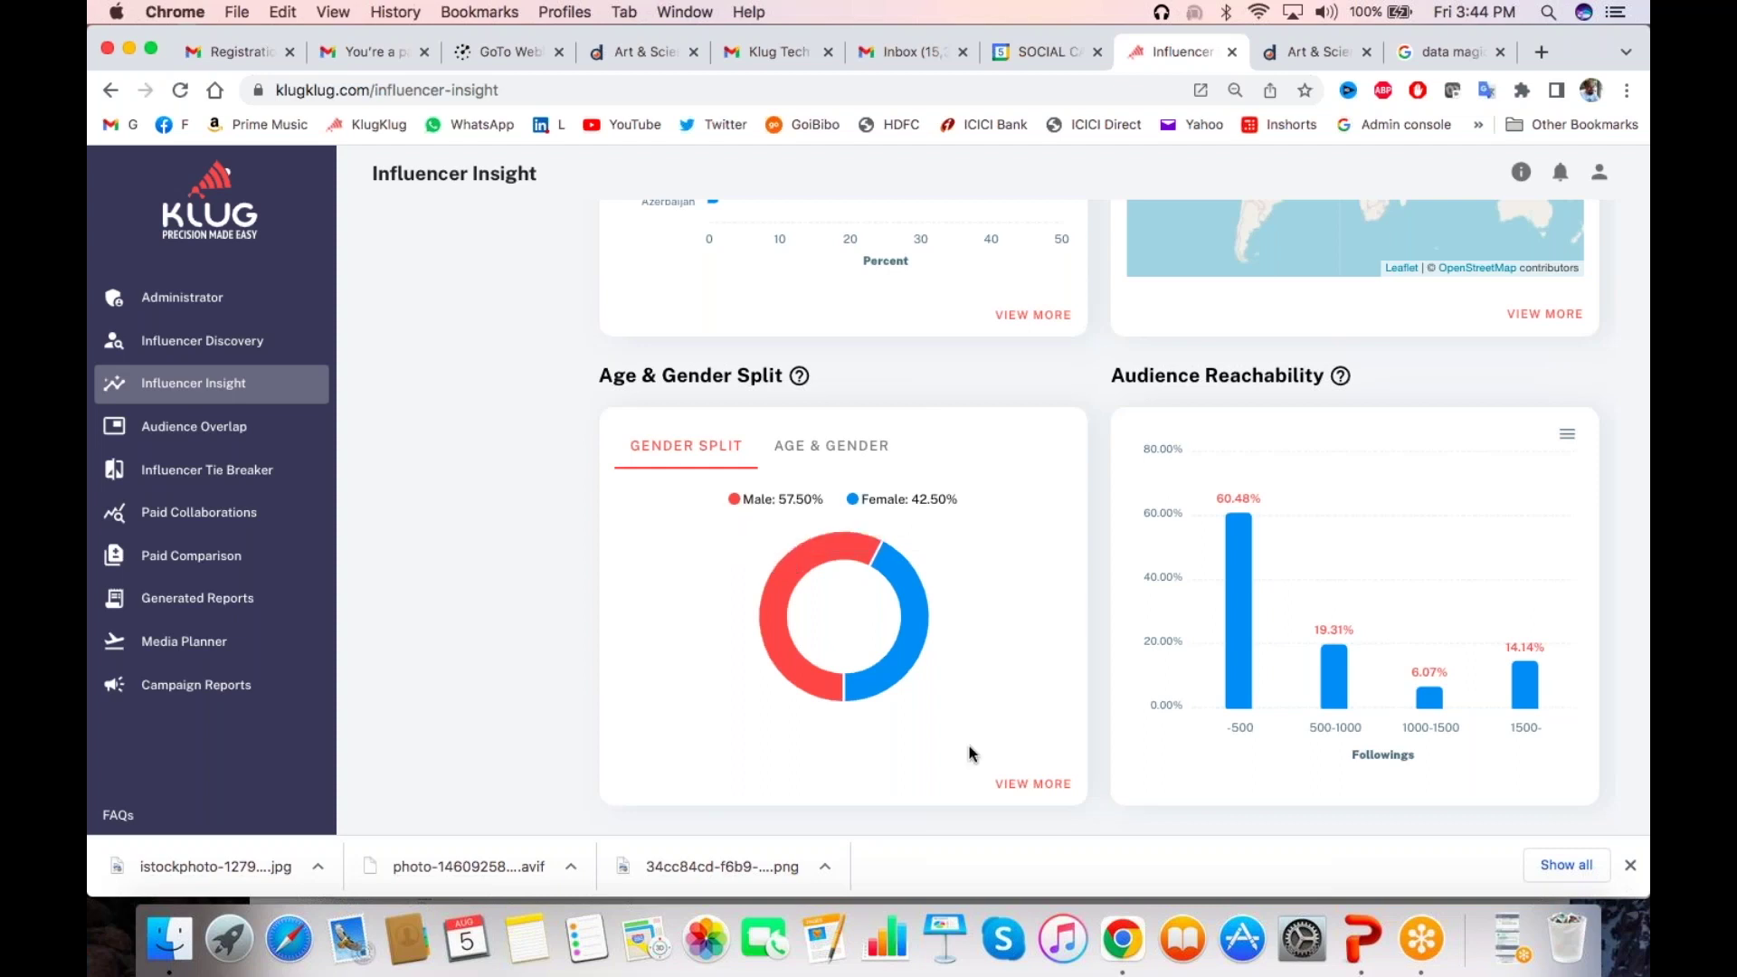
pyautogui.click(831, 455)
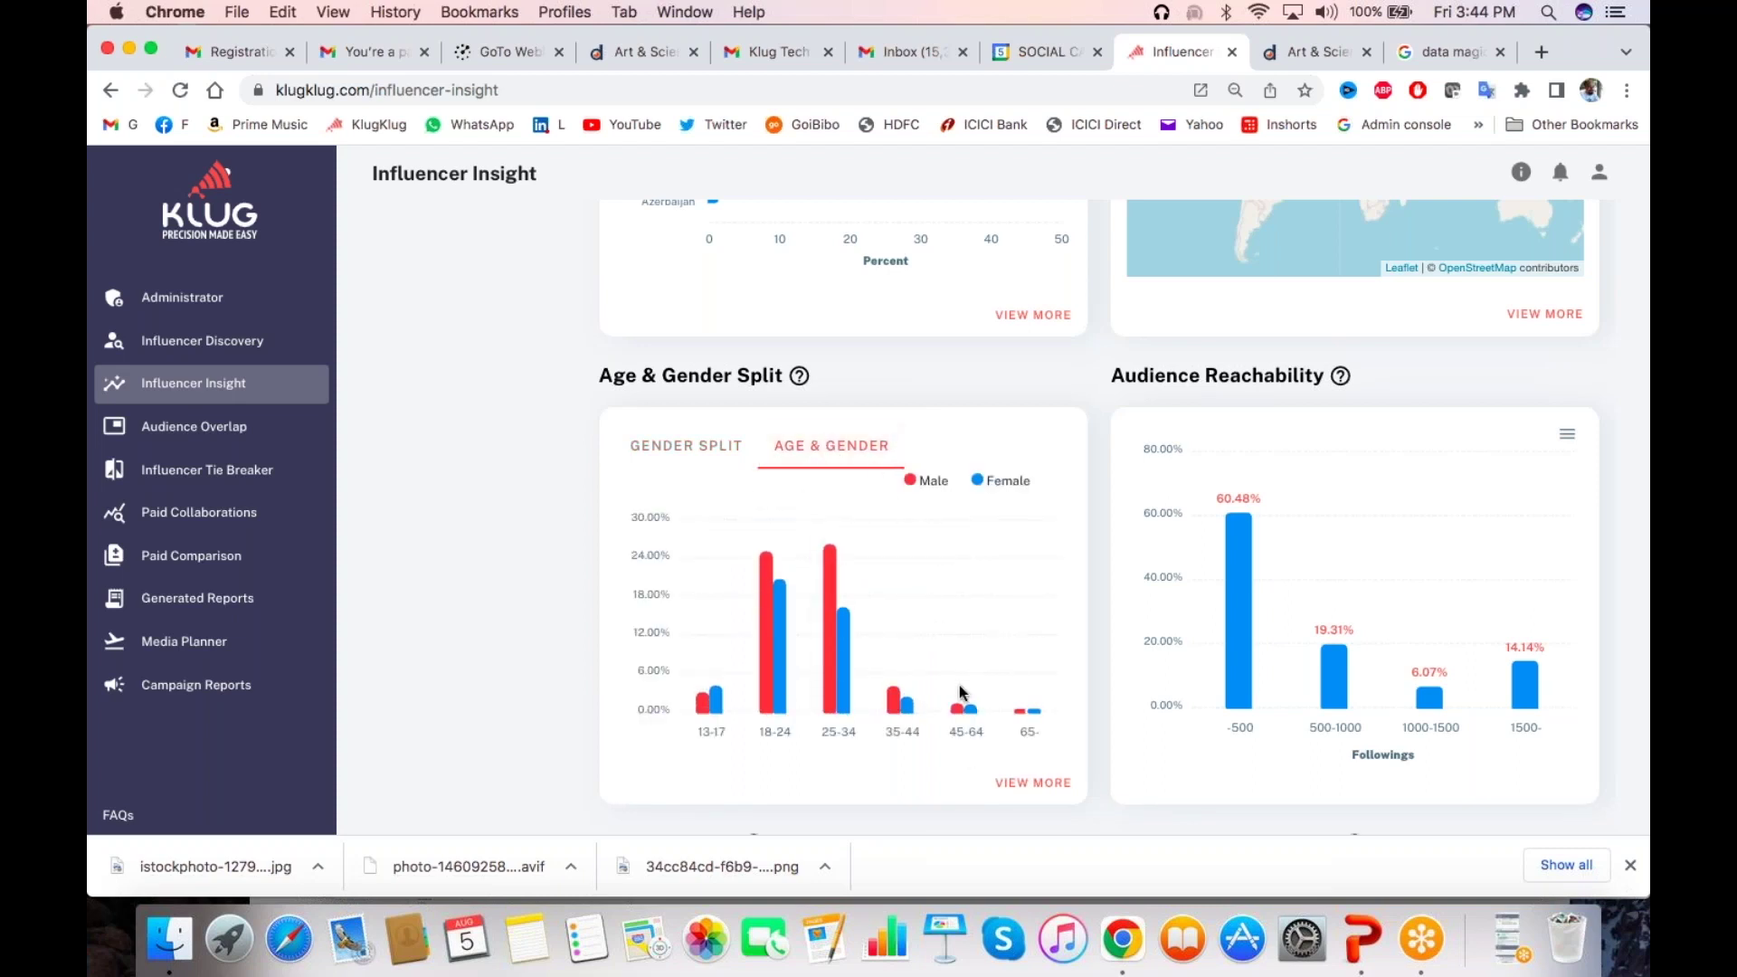
# Recheck the likers' credibility figures, and review the notable likers, audience brand affinity and audience interests sections
pyautogui.scroll(6, 960, 693)
pyautogui.moveTo(1145, 382)
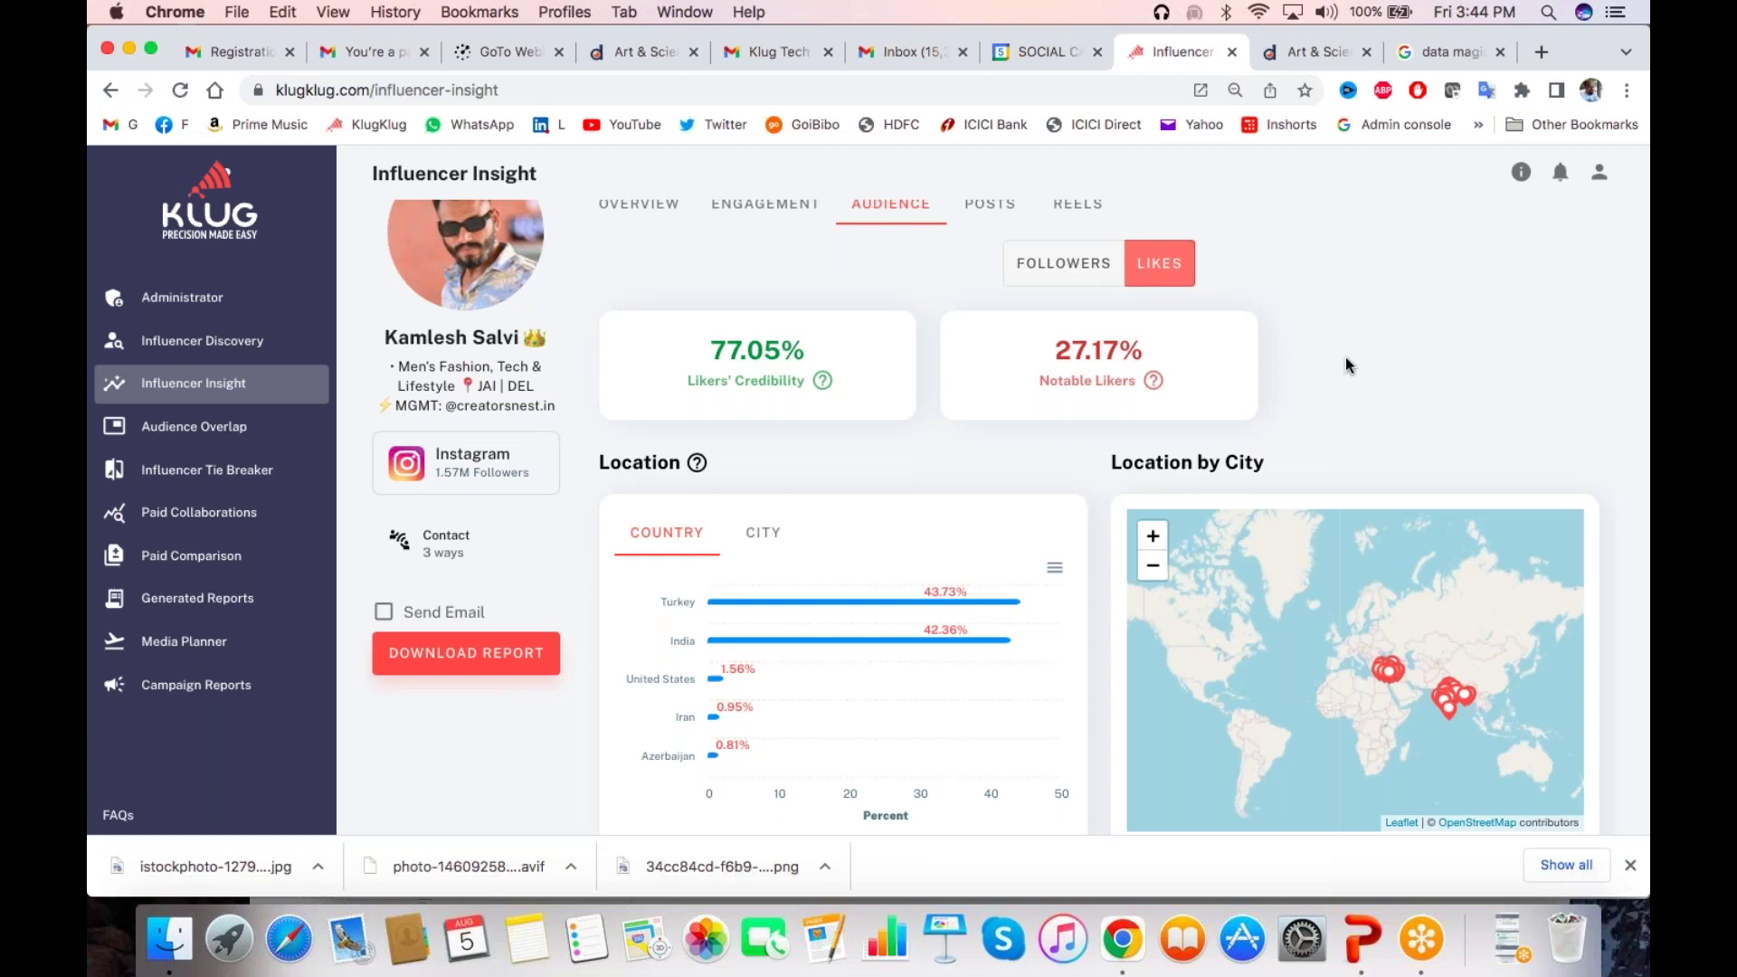
pyautogui.scroll(-10, 1346, 364)
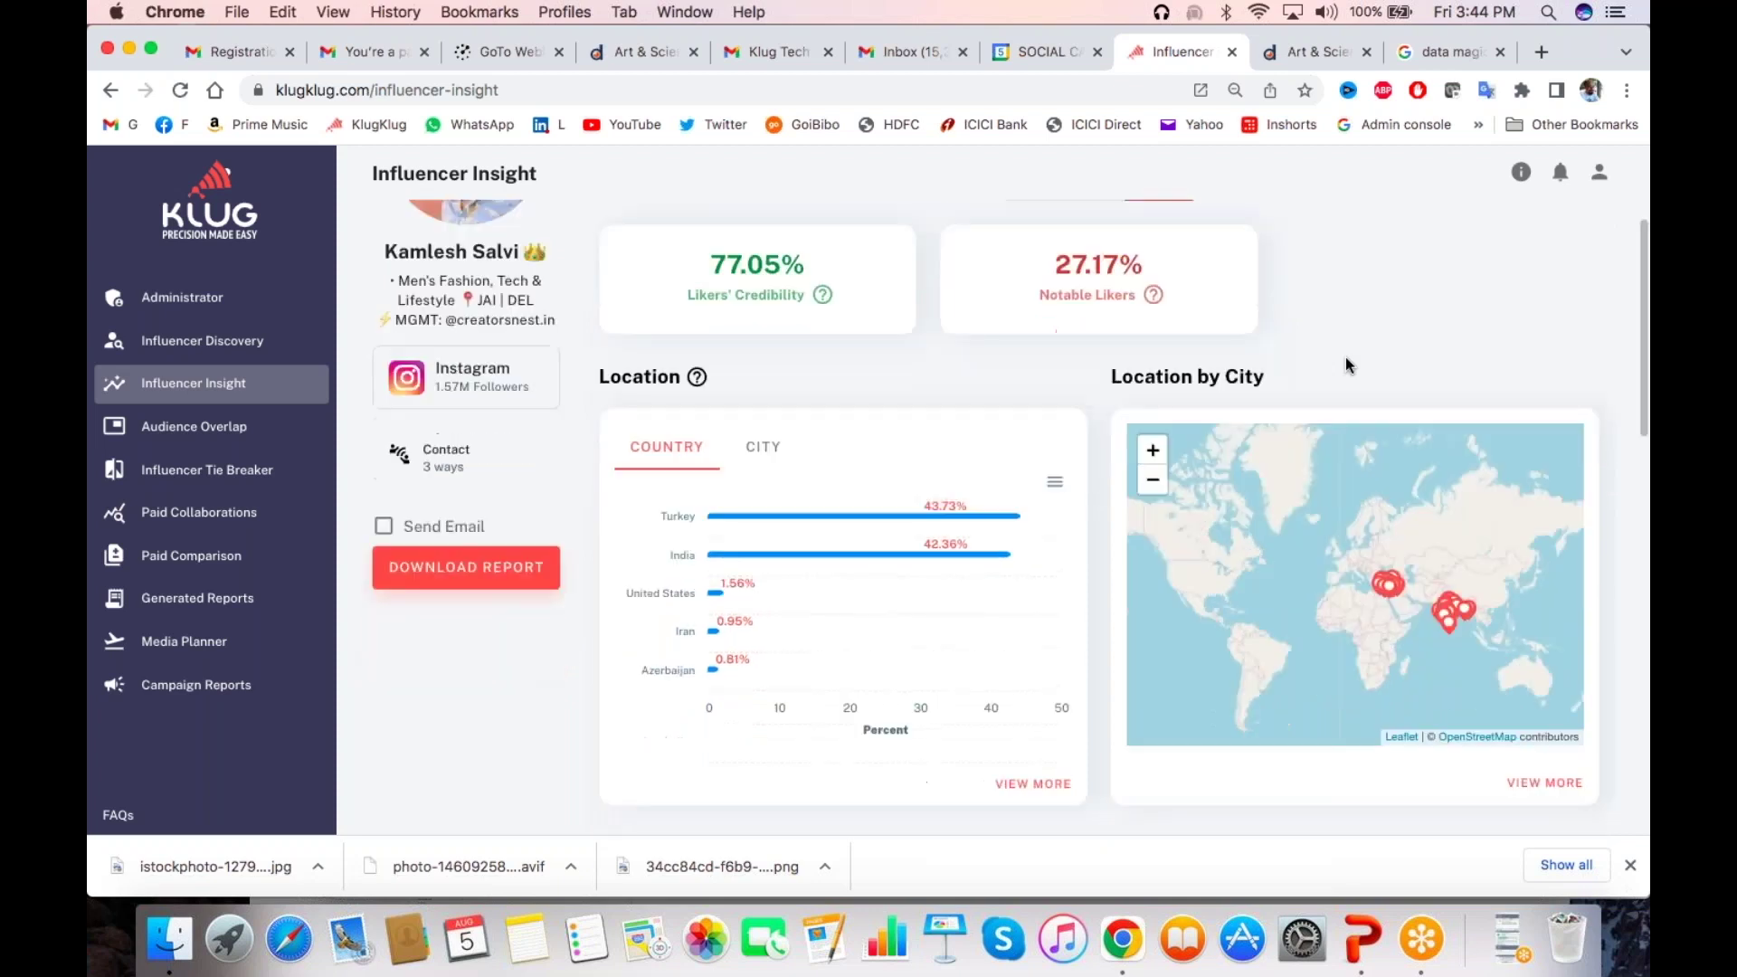
pyautogui.scroll(-5, 1346, 362)
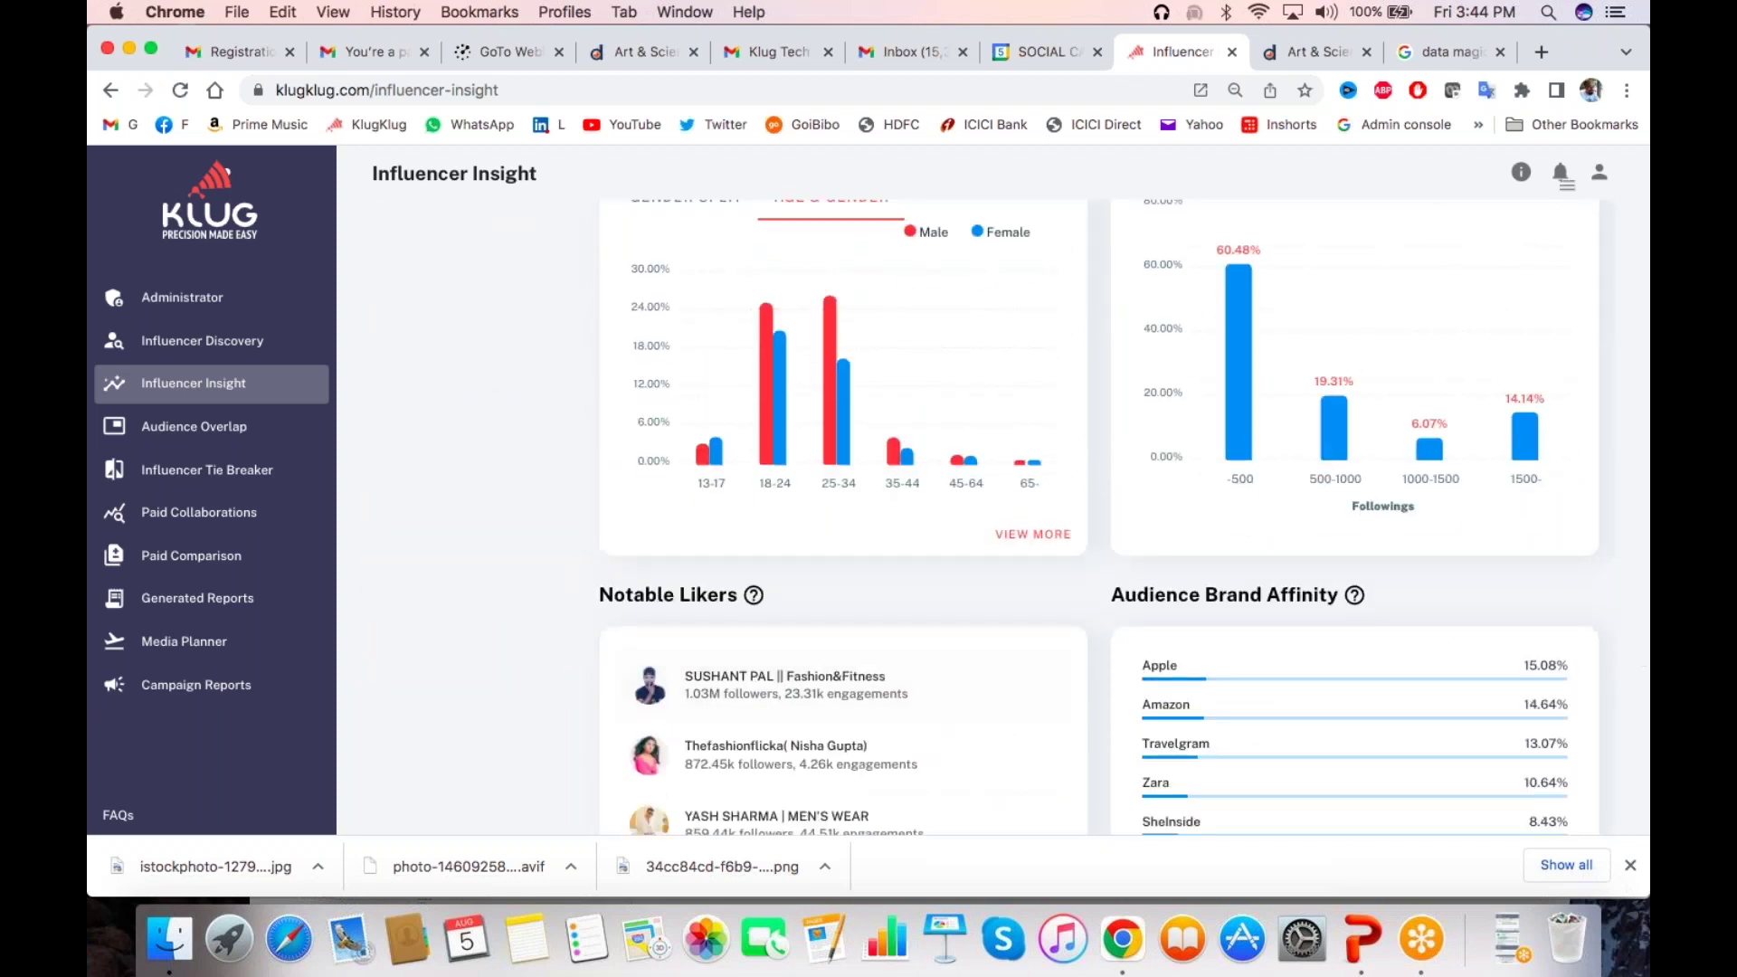
pyautogui.scroll(-3, 1123, 519)
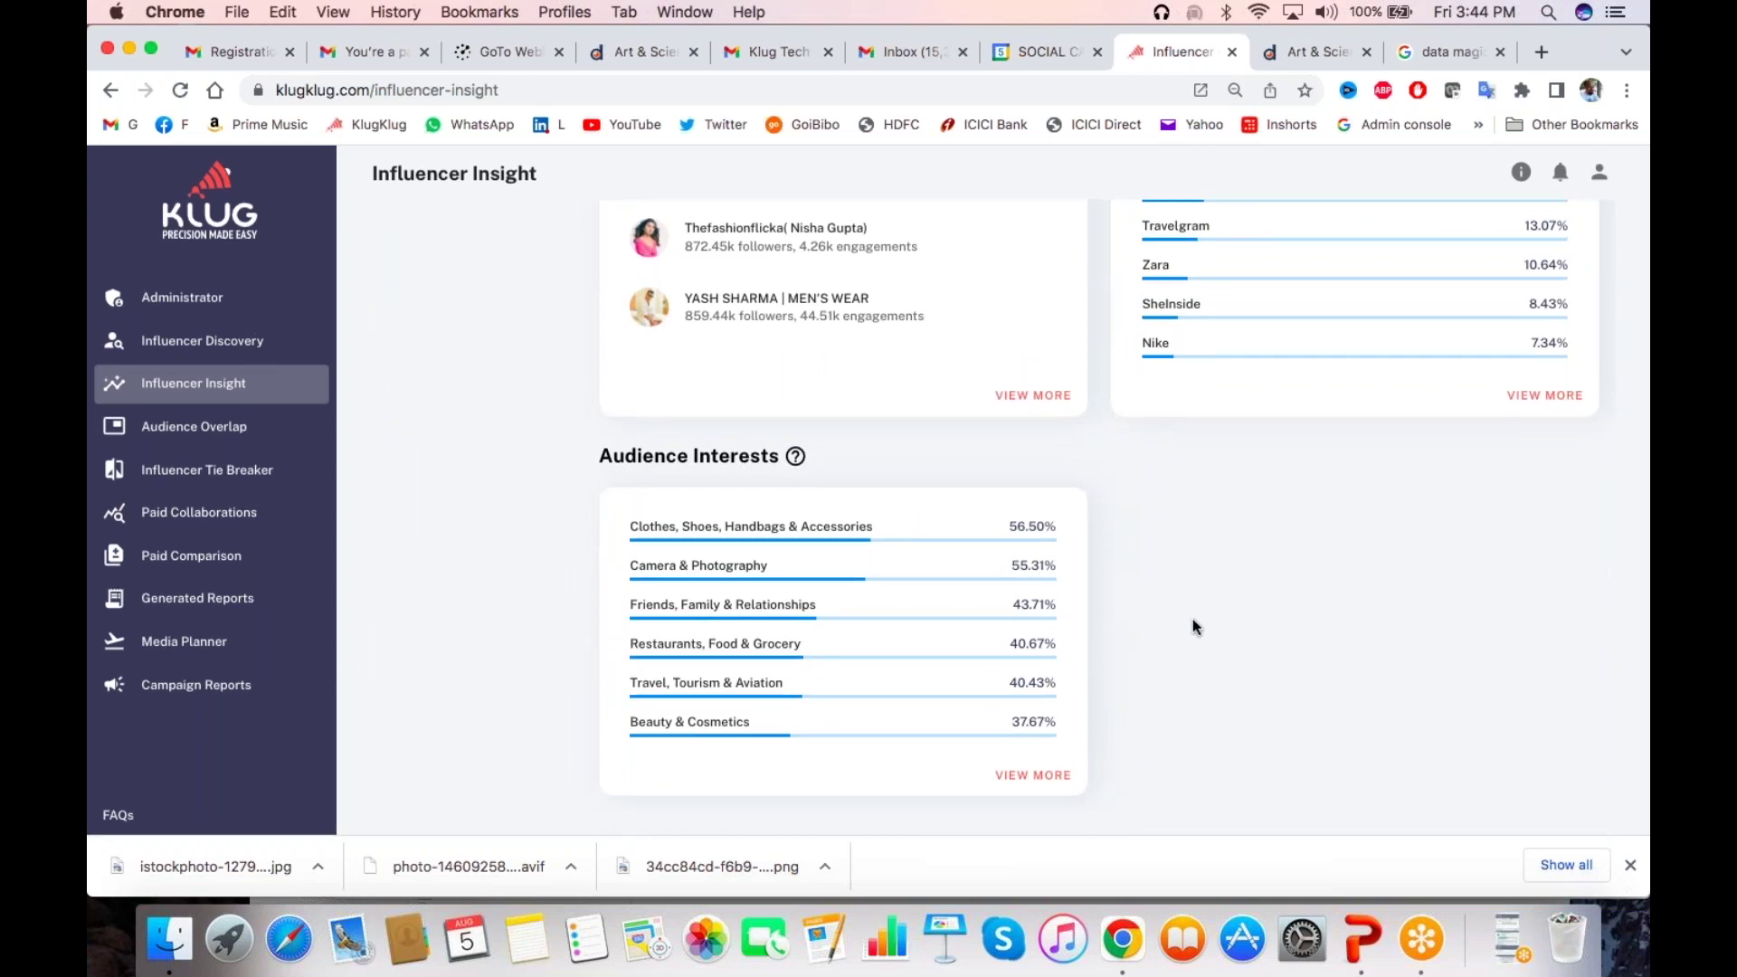
# Open the influencer's posts report and browse through the Top Posts with their likes, views and comments
pyautogui.scroll(15, 1192, 618)
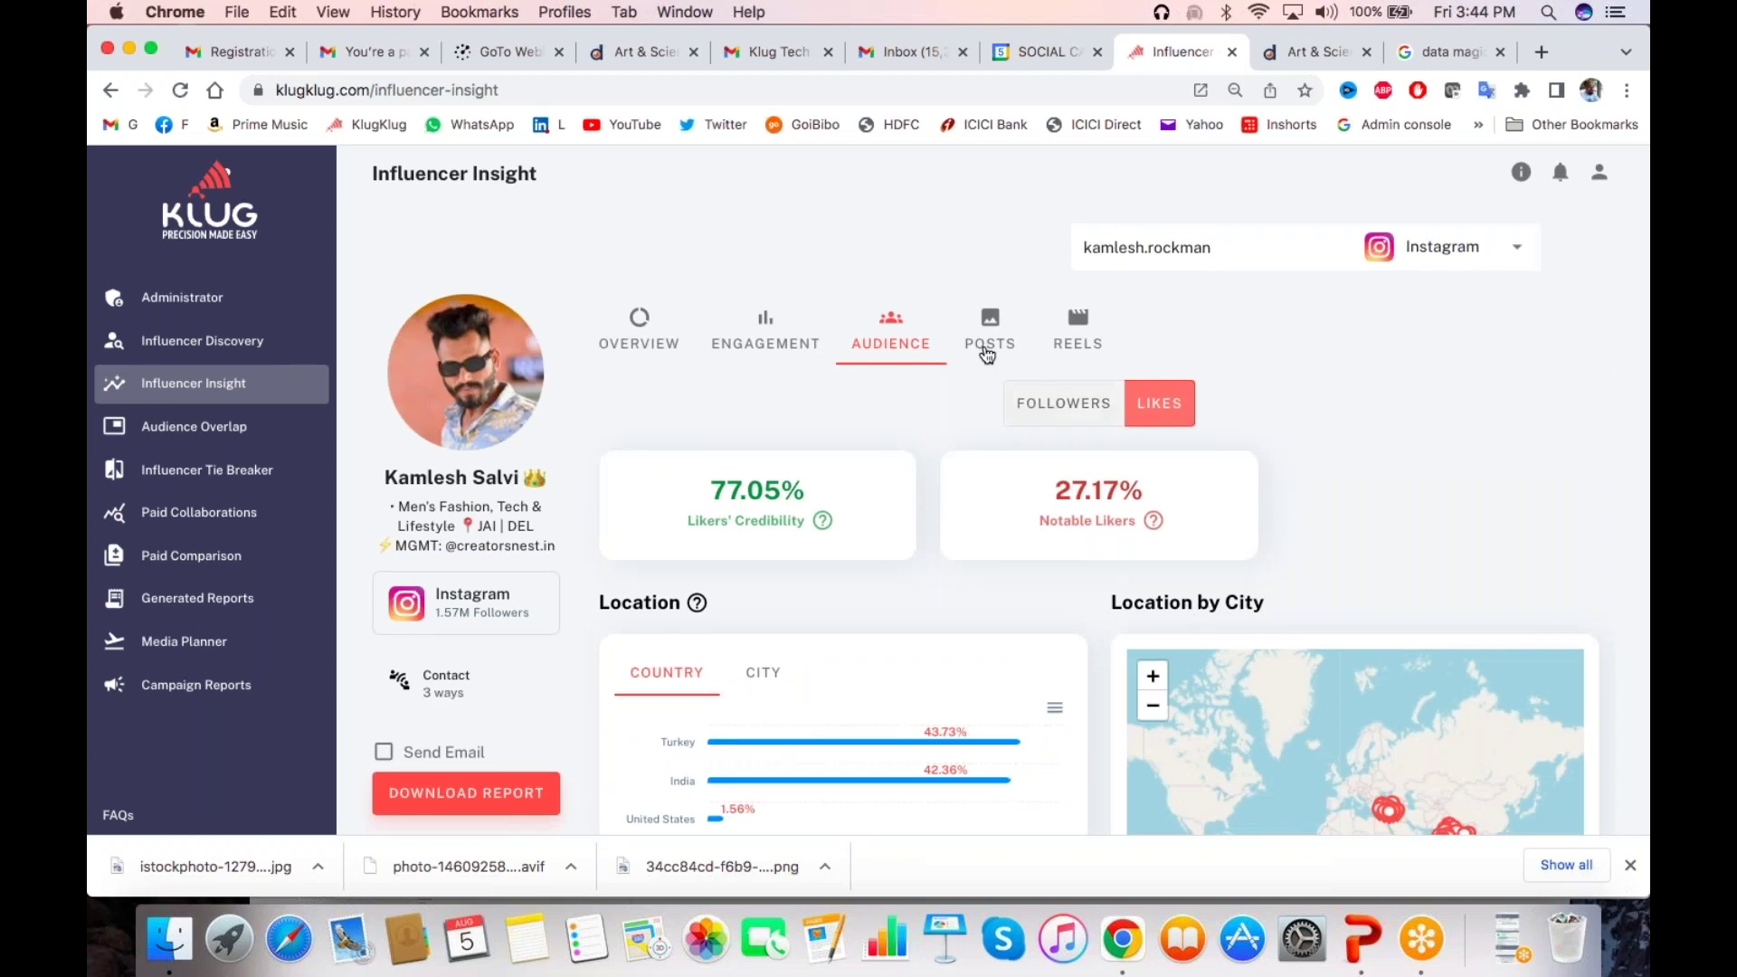
pyautogui.click(987, 353)
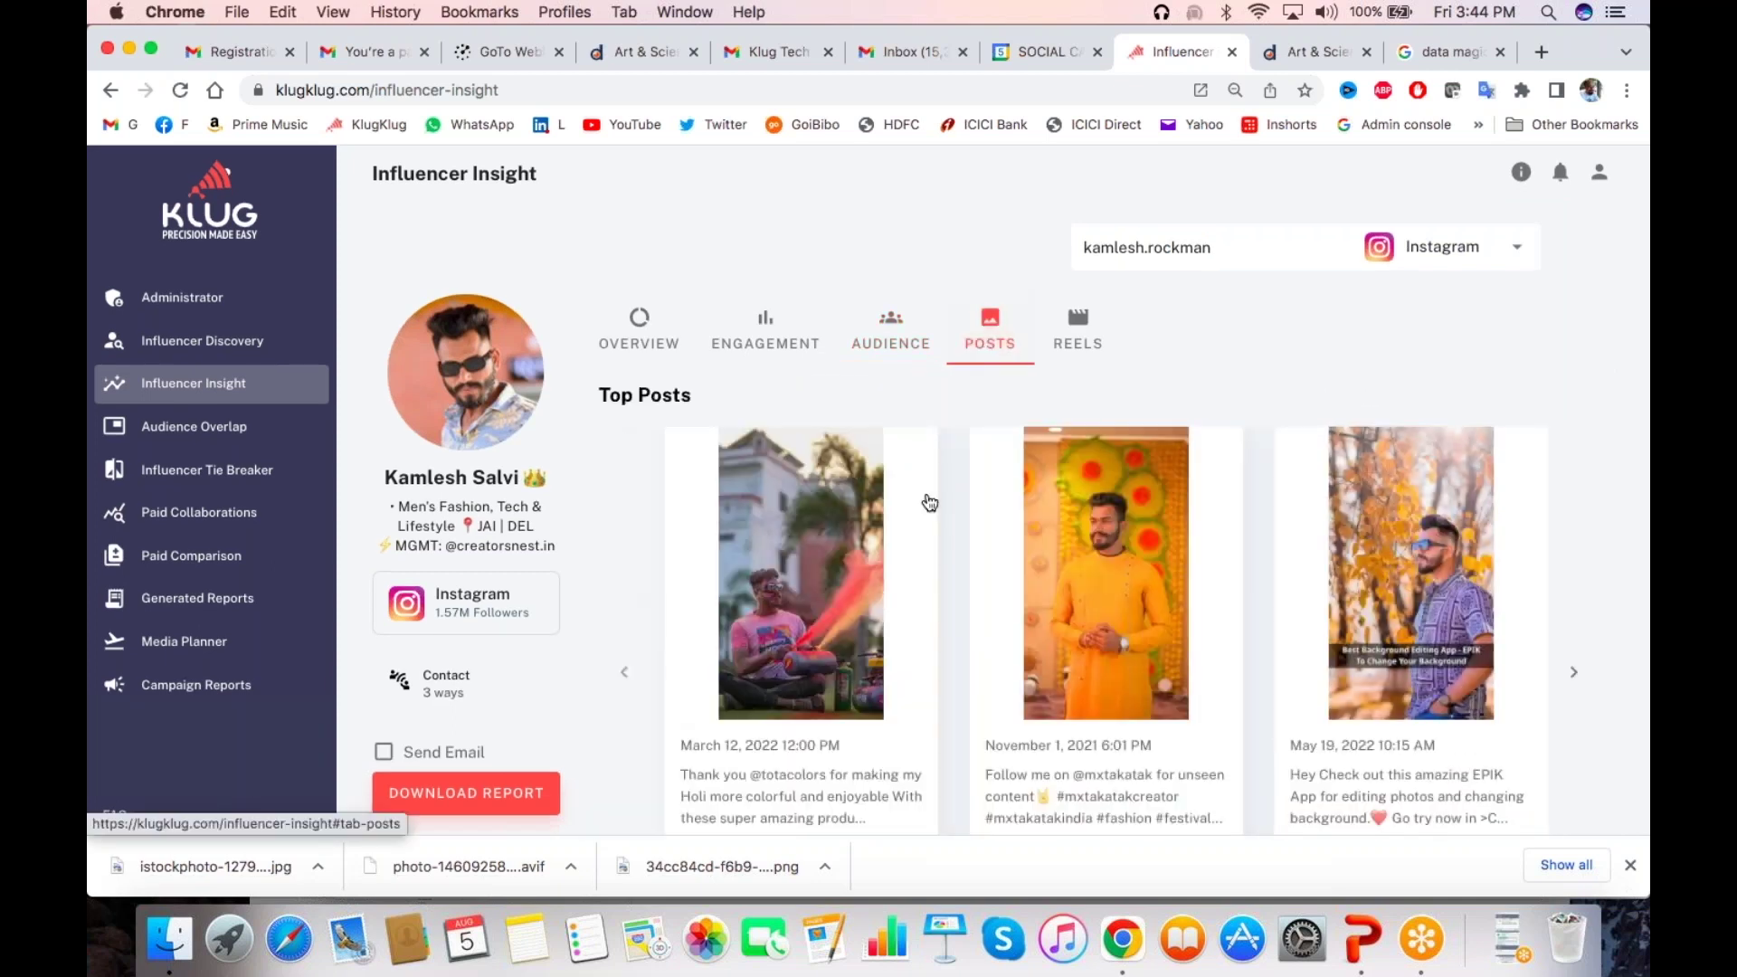
pyautogui.scroll(-2, 953, 519)
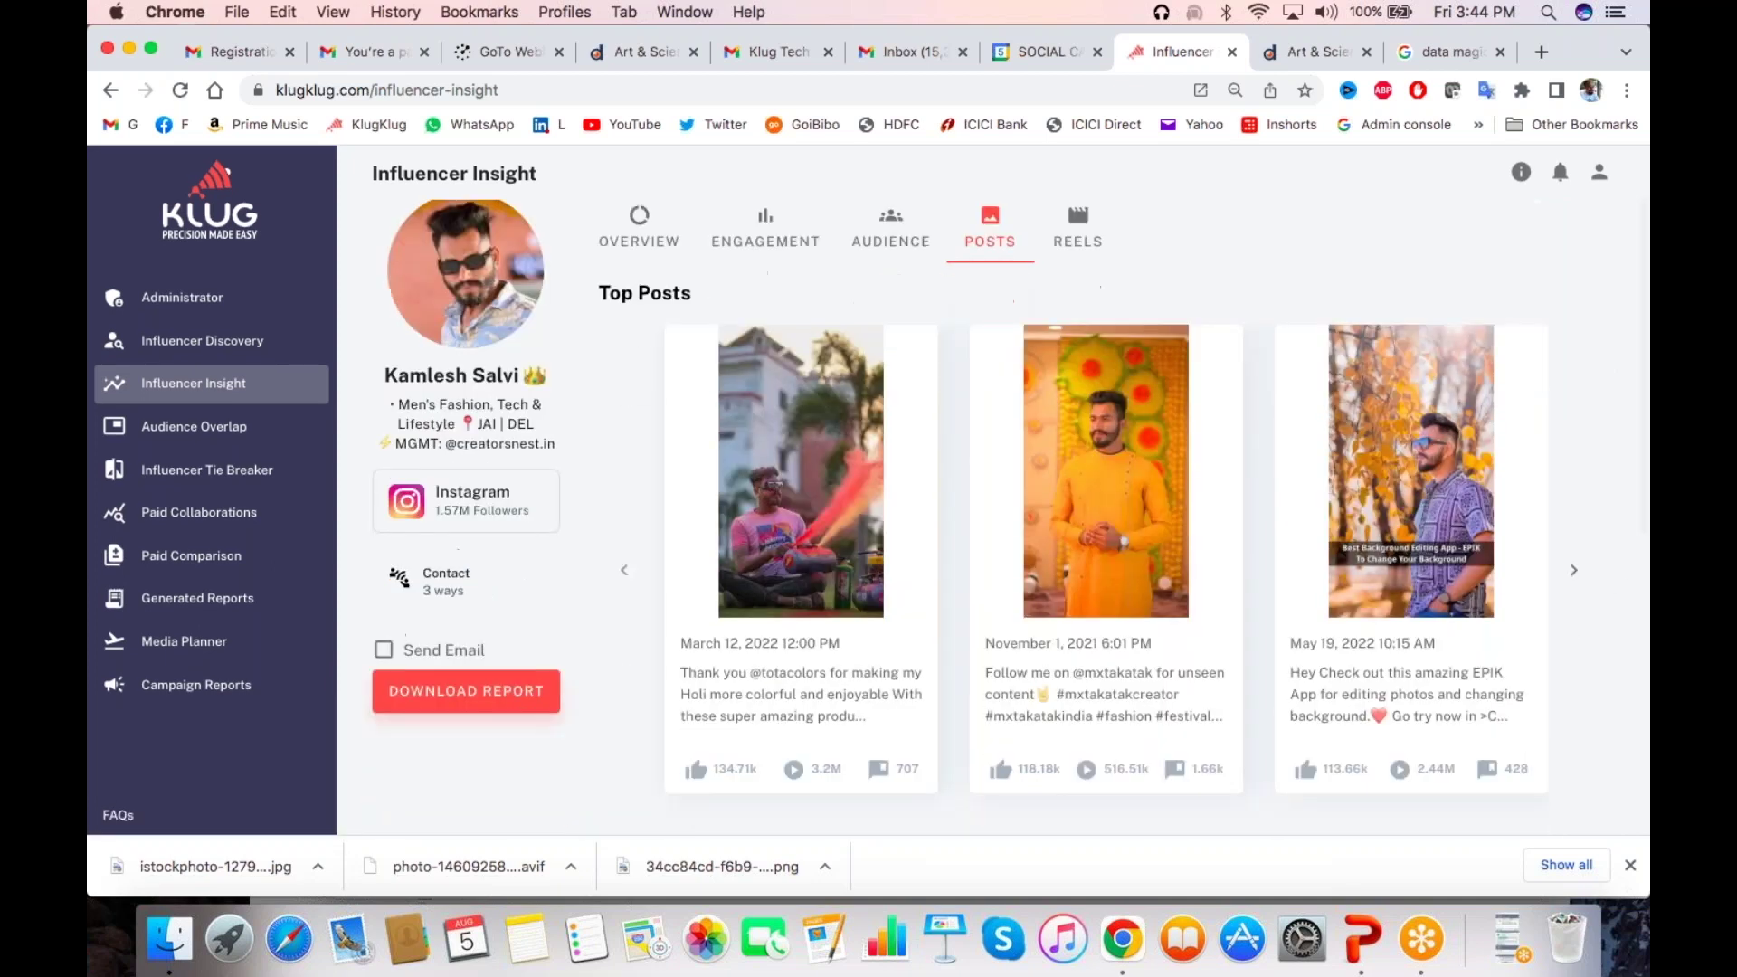
pyautogui.click(1575, 572)
pyautogui.click(1577, 577)
pyautogui.click(1577, 577)
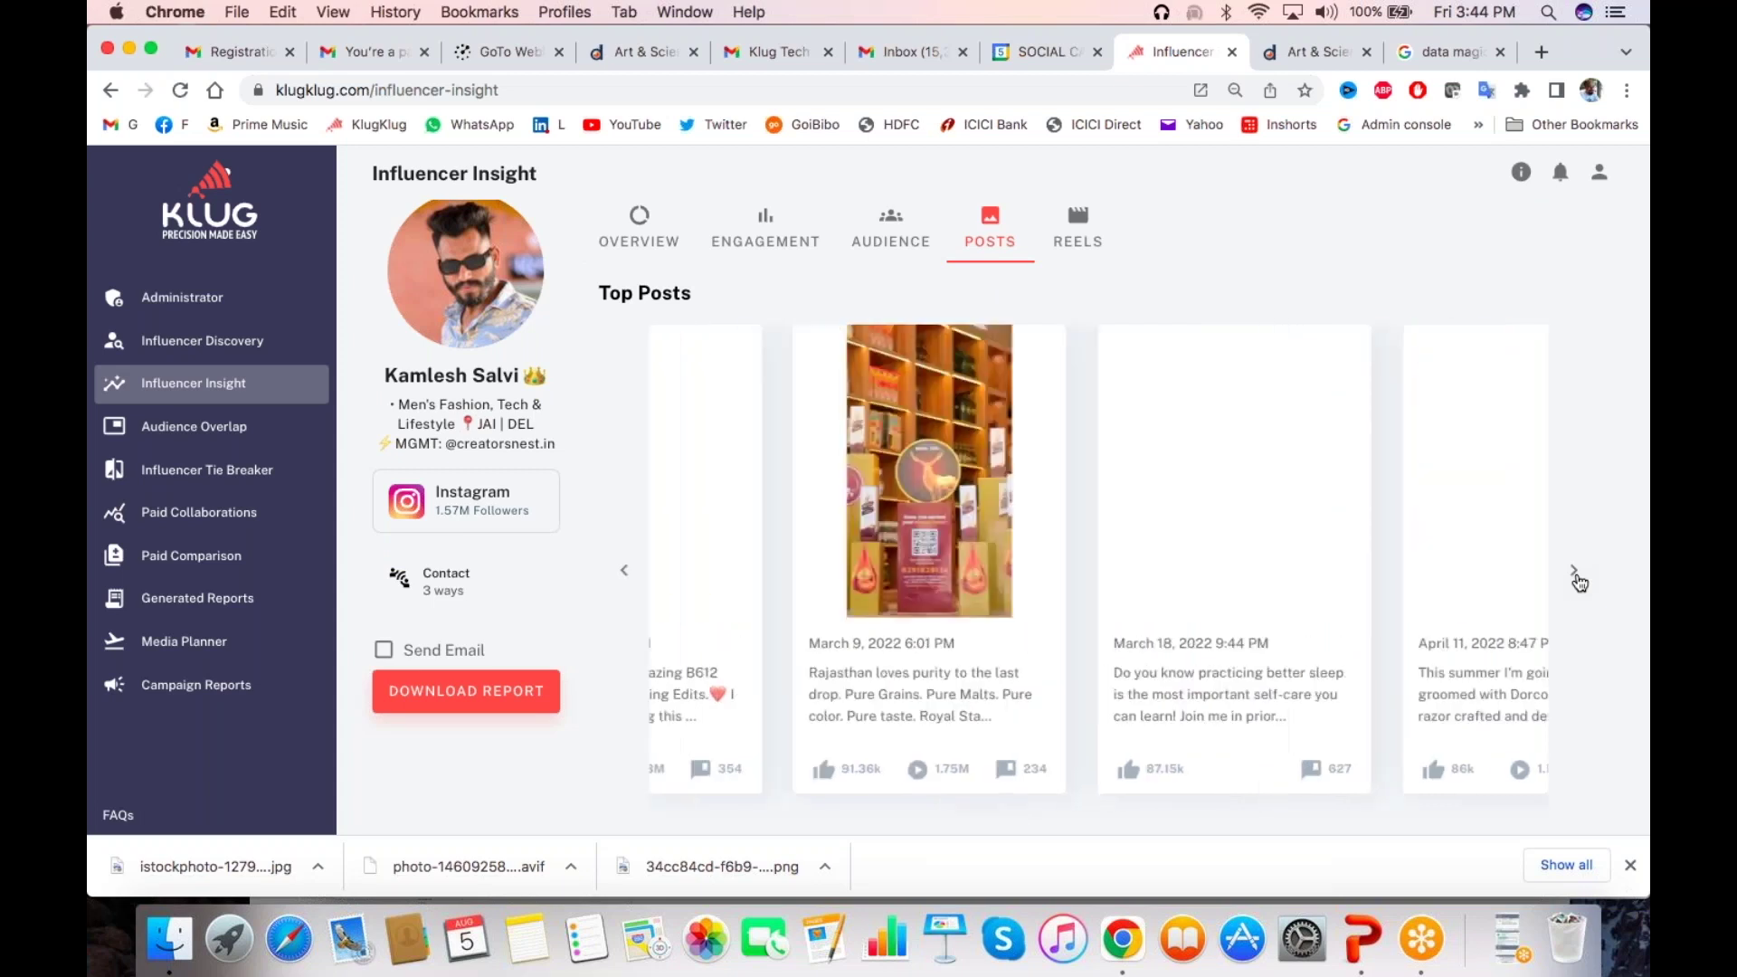
pyautogui.click(1577, 577)
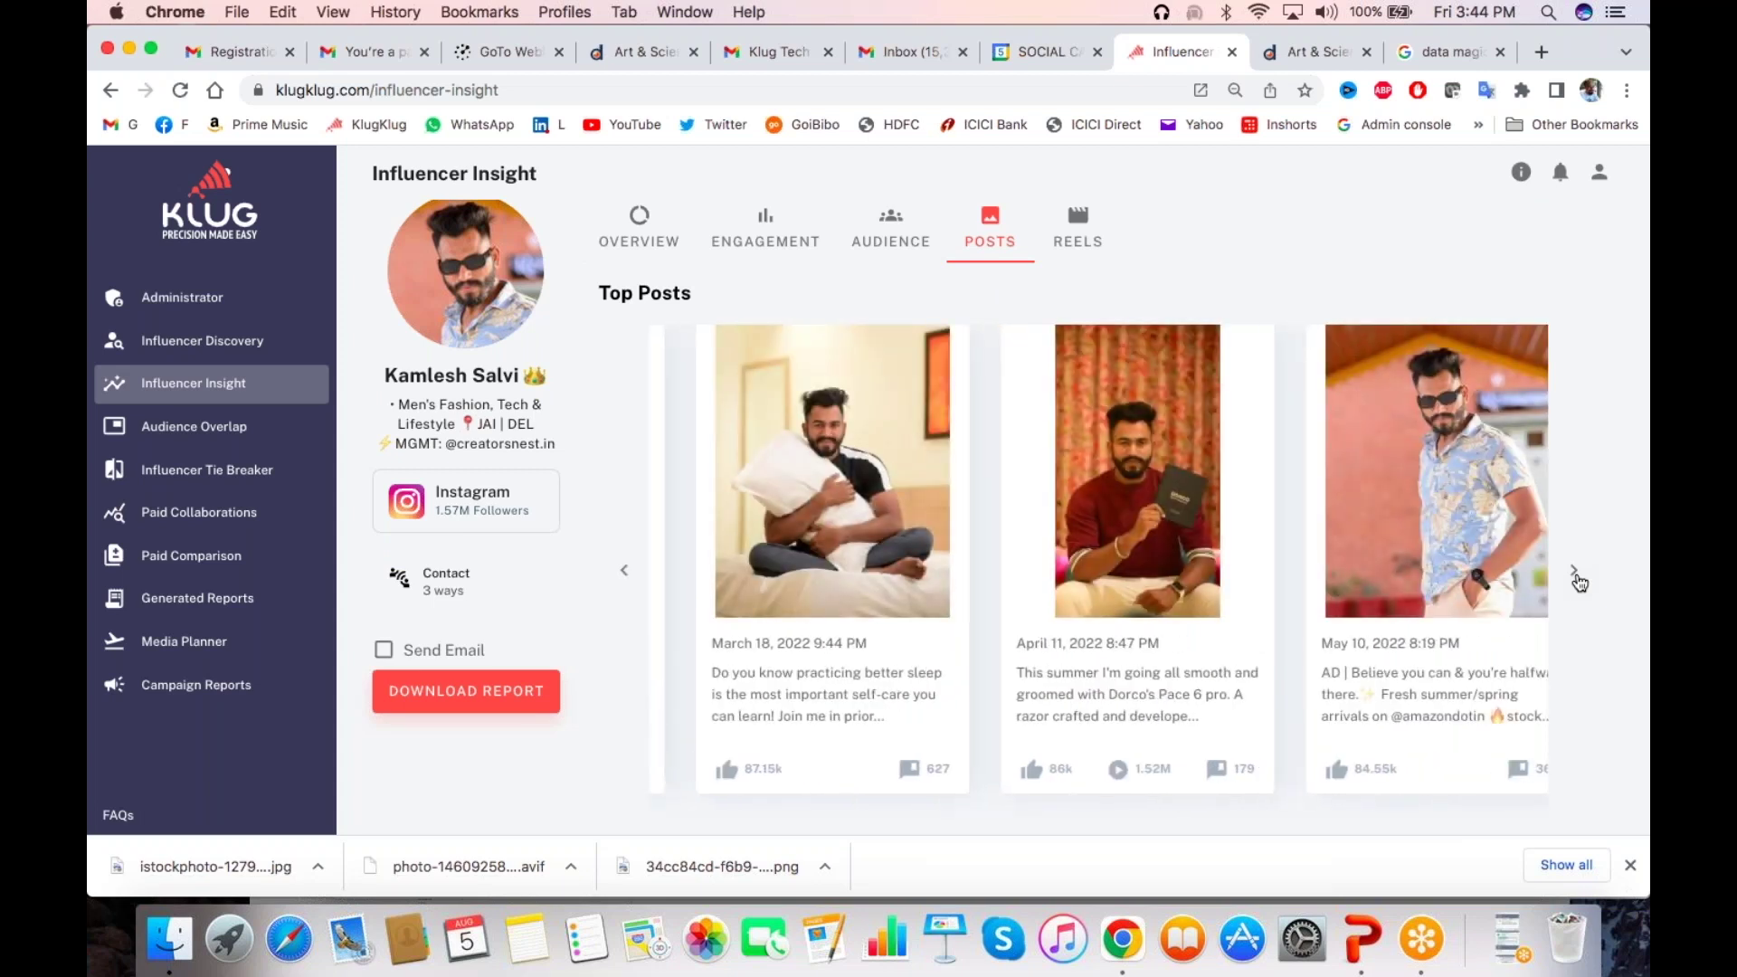
pyautogui.click(1575, 573)
# Browse through the influencer's Sponsored Posts, and display the Top Reels report
pyautogui.scroll(-5, 1153, 626)
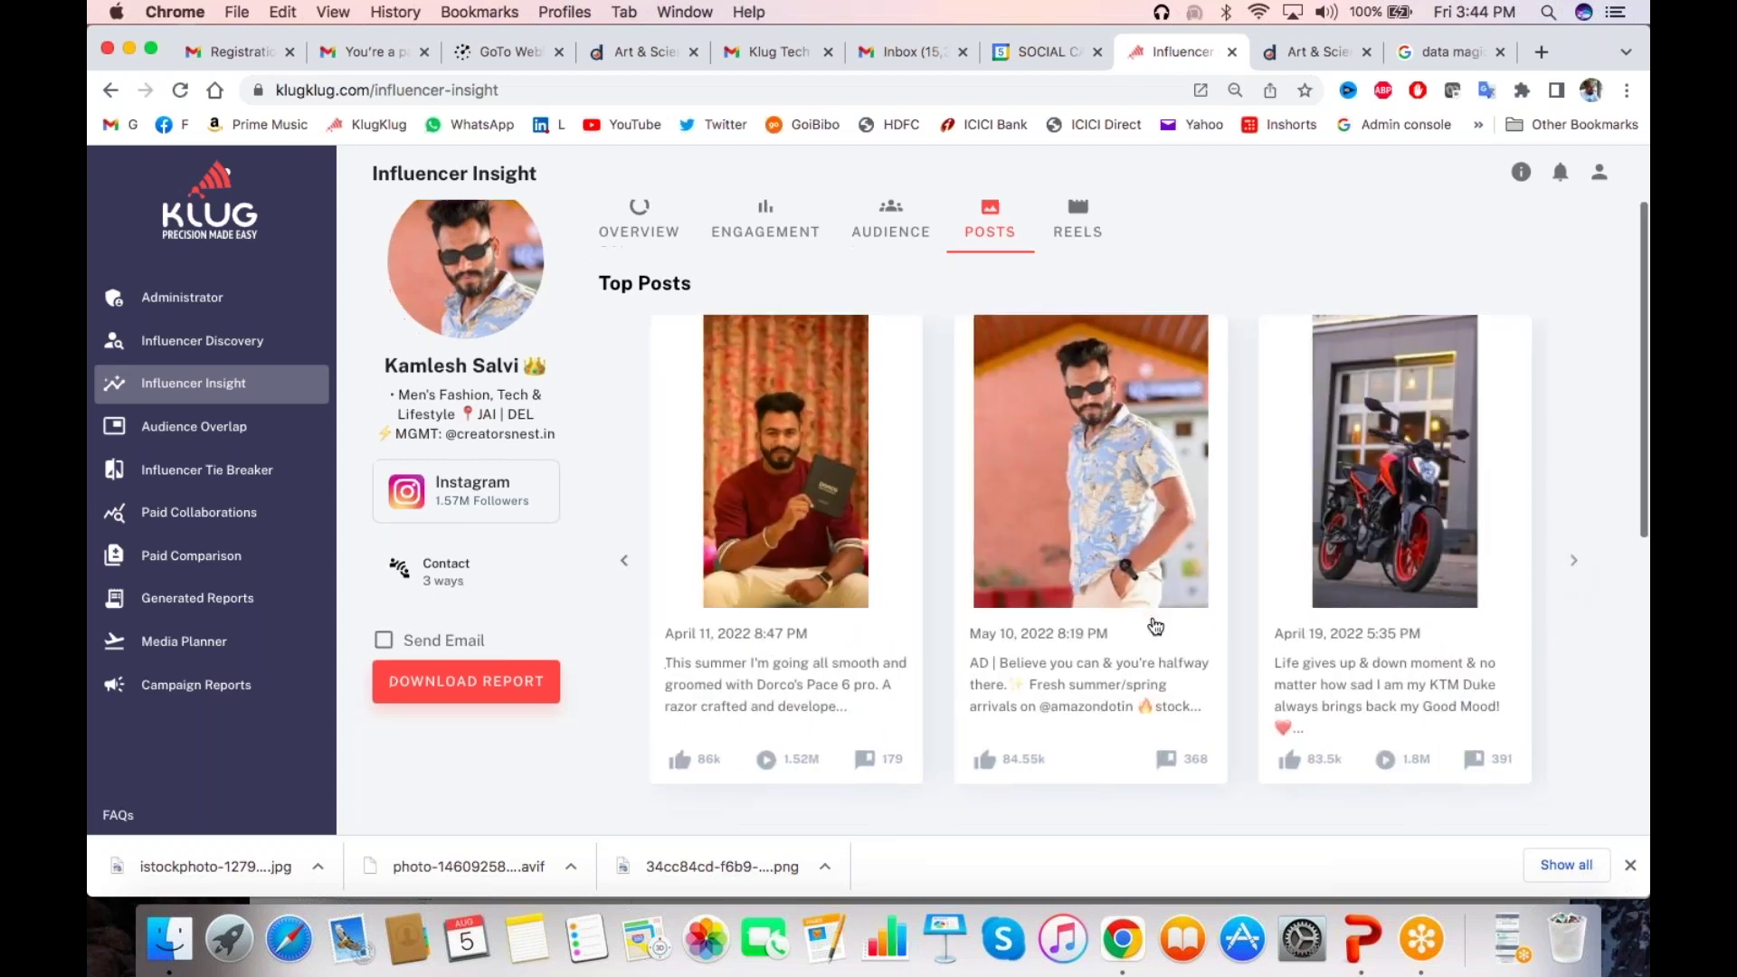
pyautogui.scroll(-2, 832, 544)
pyautogui.scroll(3, 724, 407)
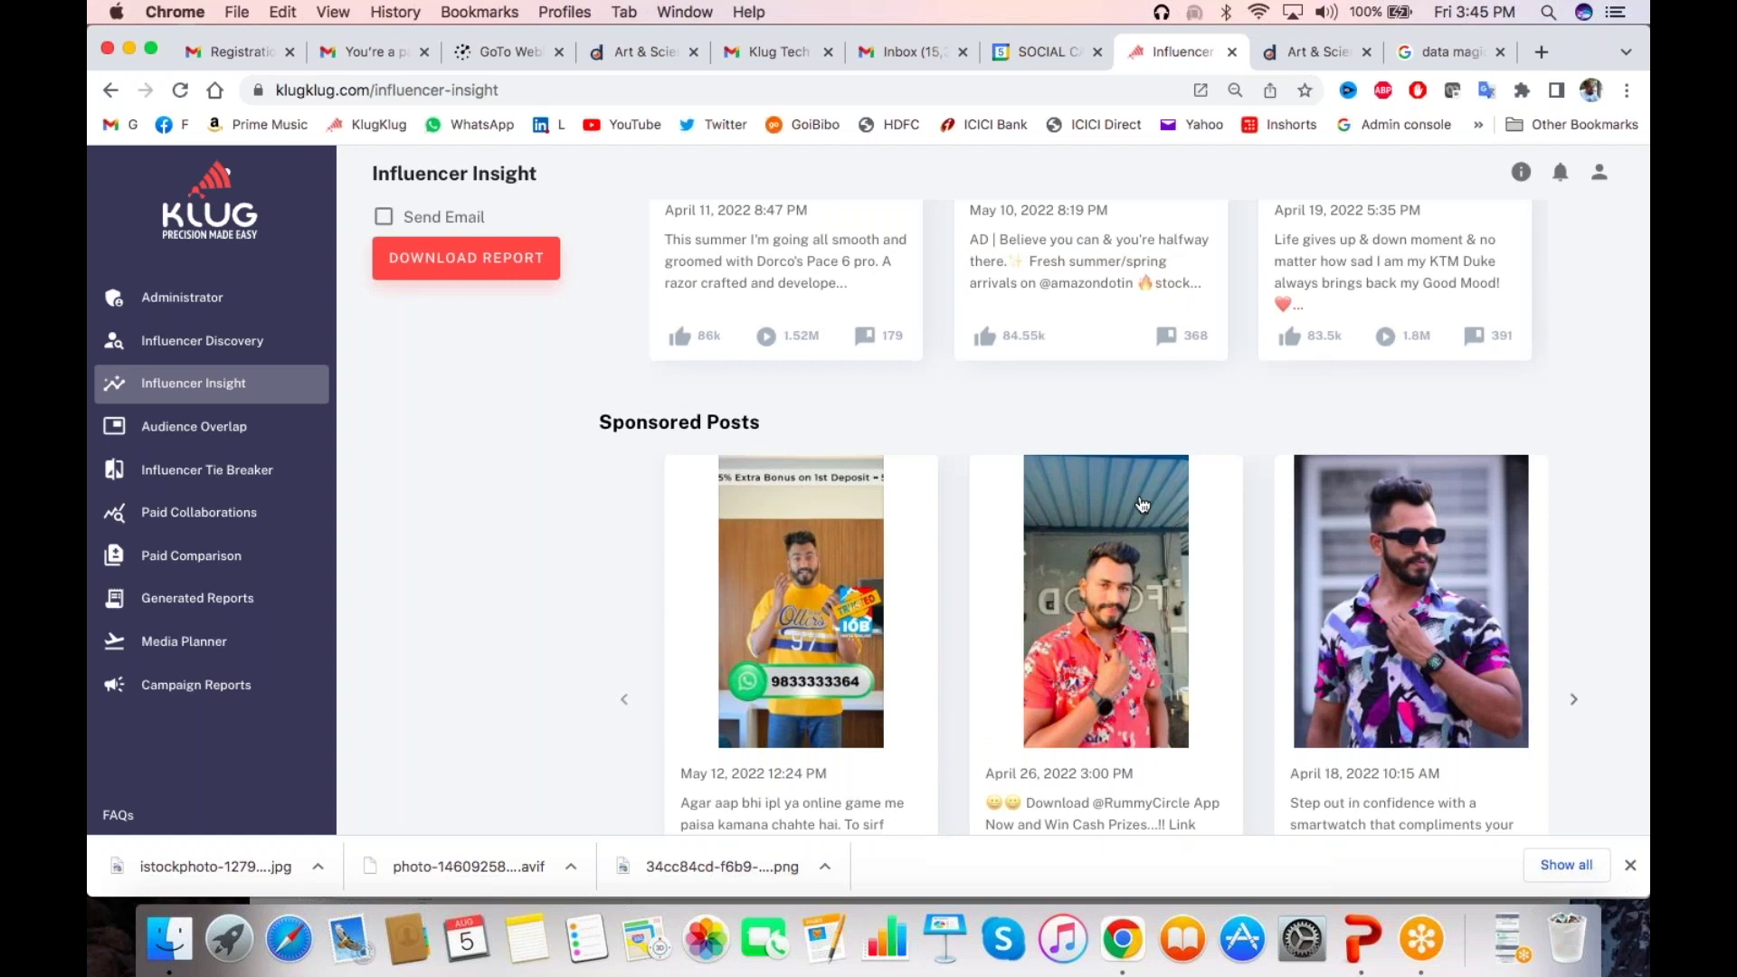
pyautogui.scroll(-2, 1142, 503)
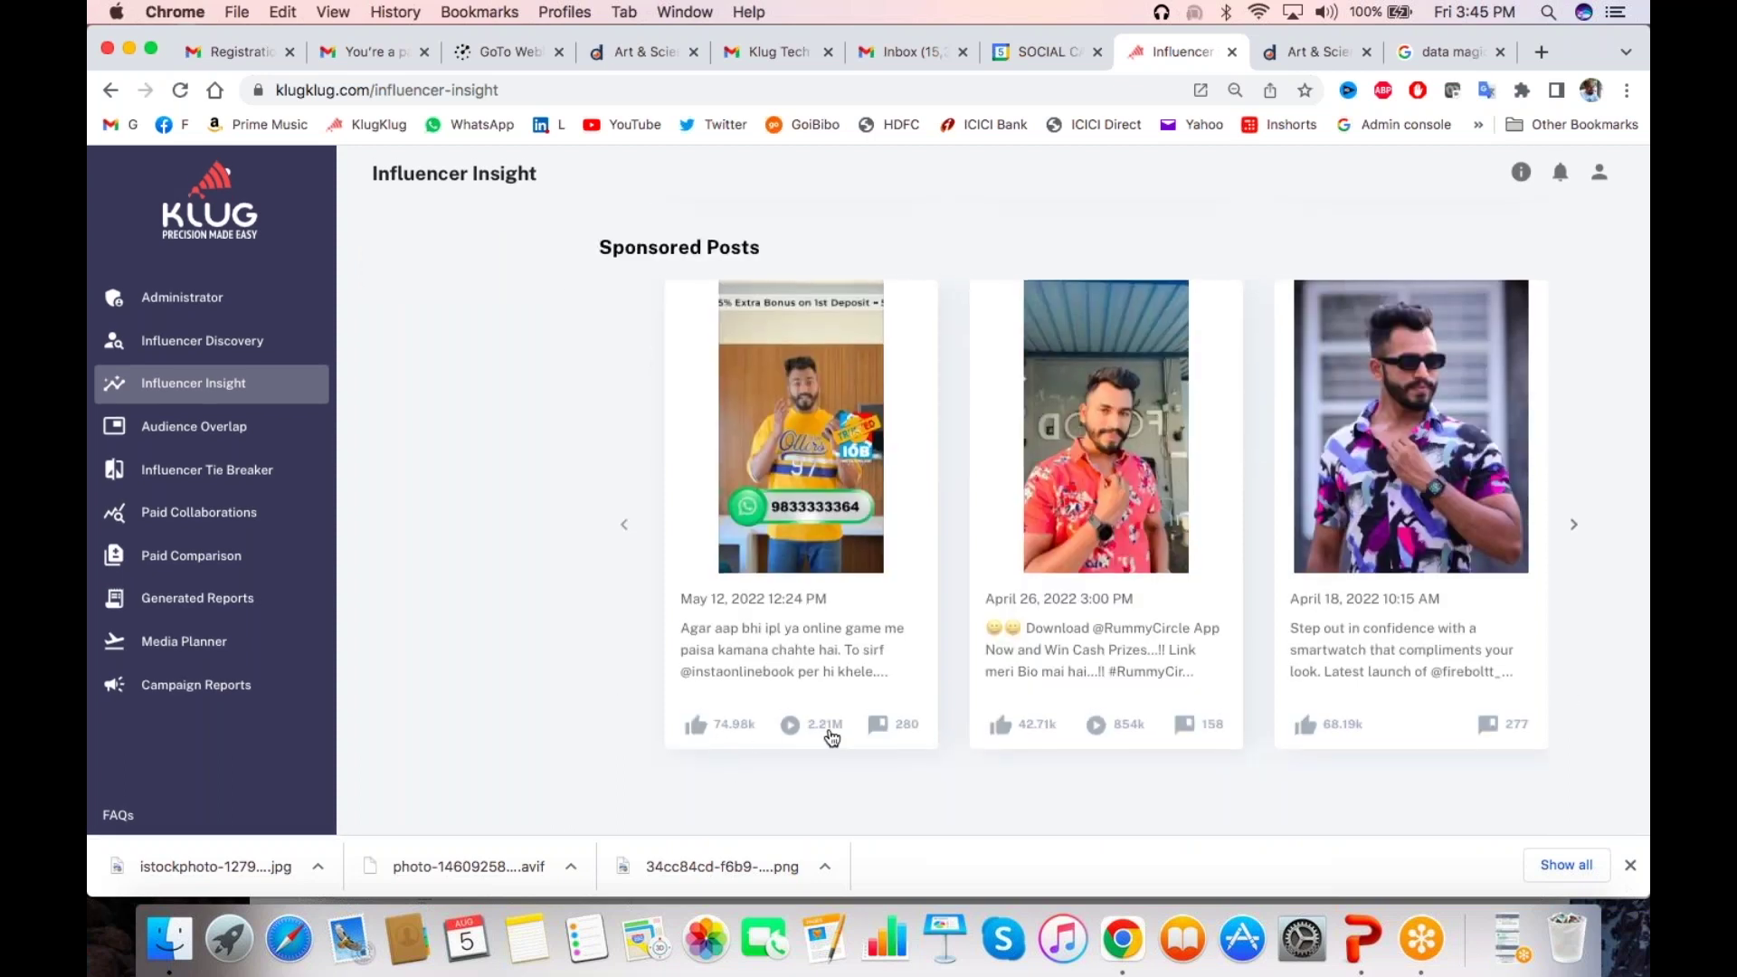
pyautogui.click(1574, 527)
pyautogui.click(1574, 531)
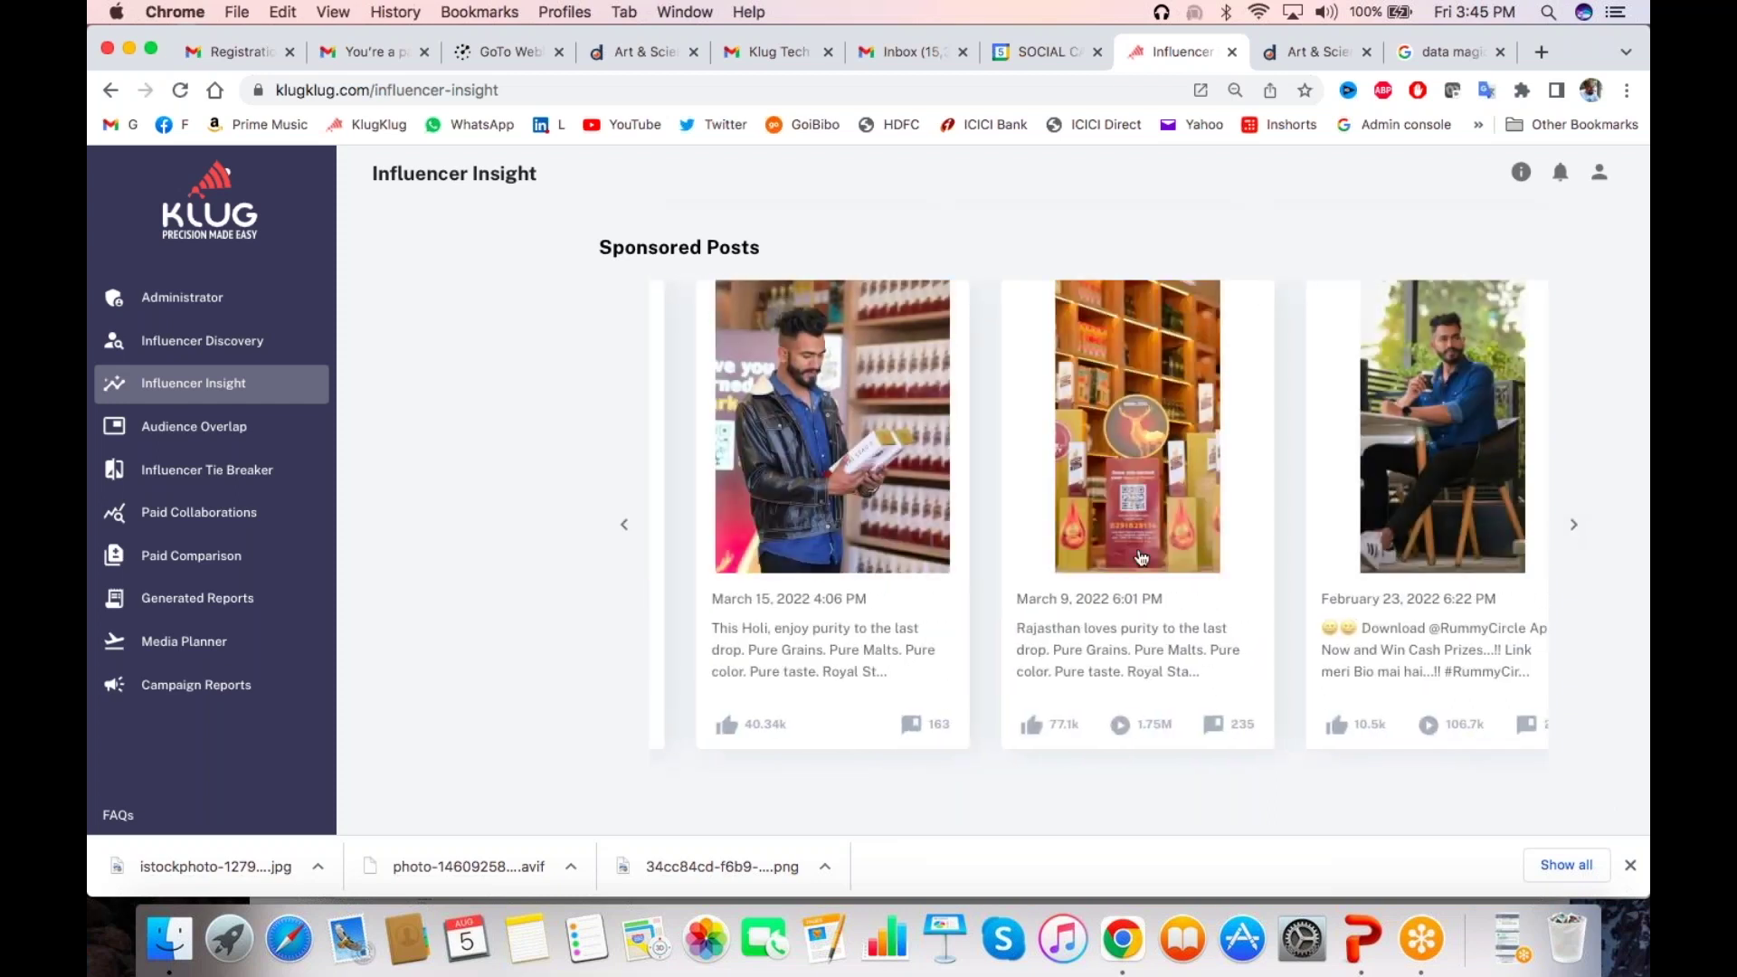
pyautogui.scroll(4, 1142, 559)
pyautogui.scroll(-2, 1141, 558)
pyautogui.scroll(-2, 1142, 558)
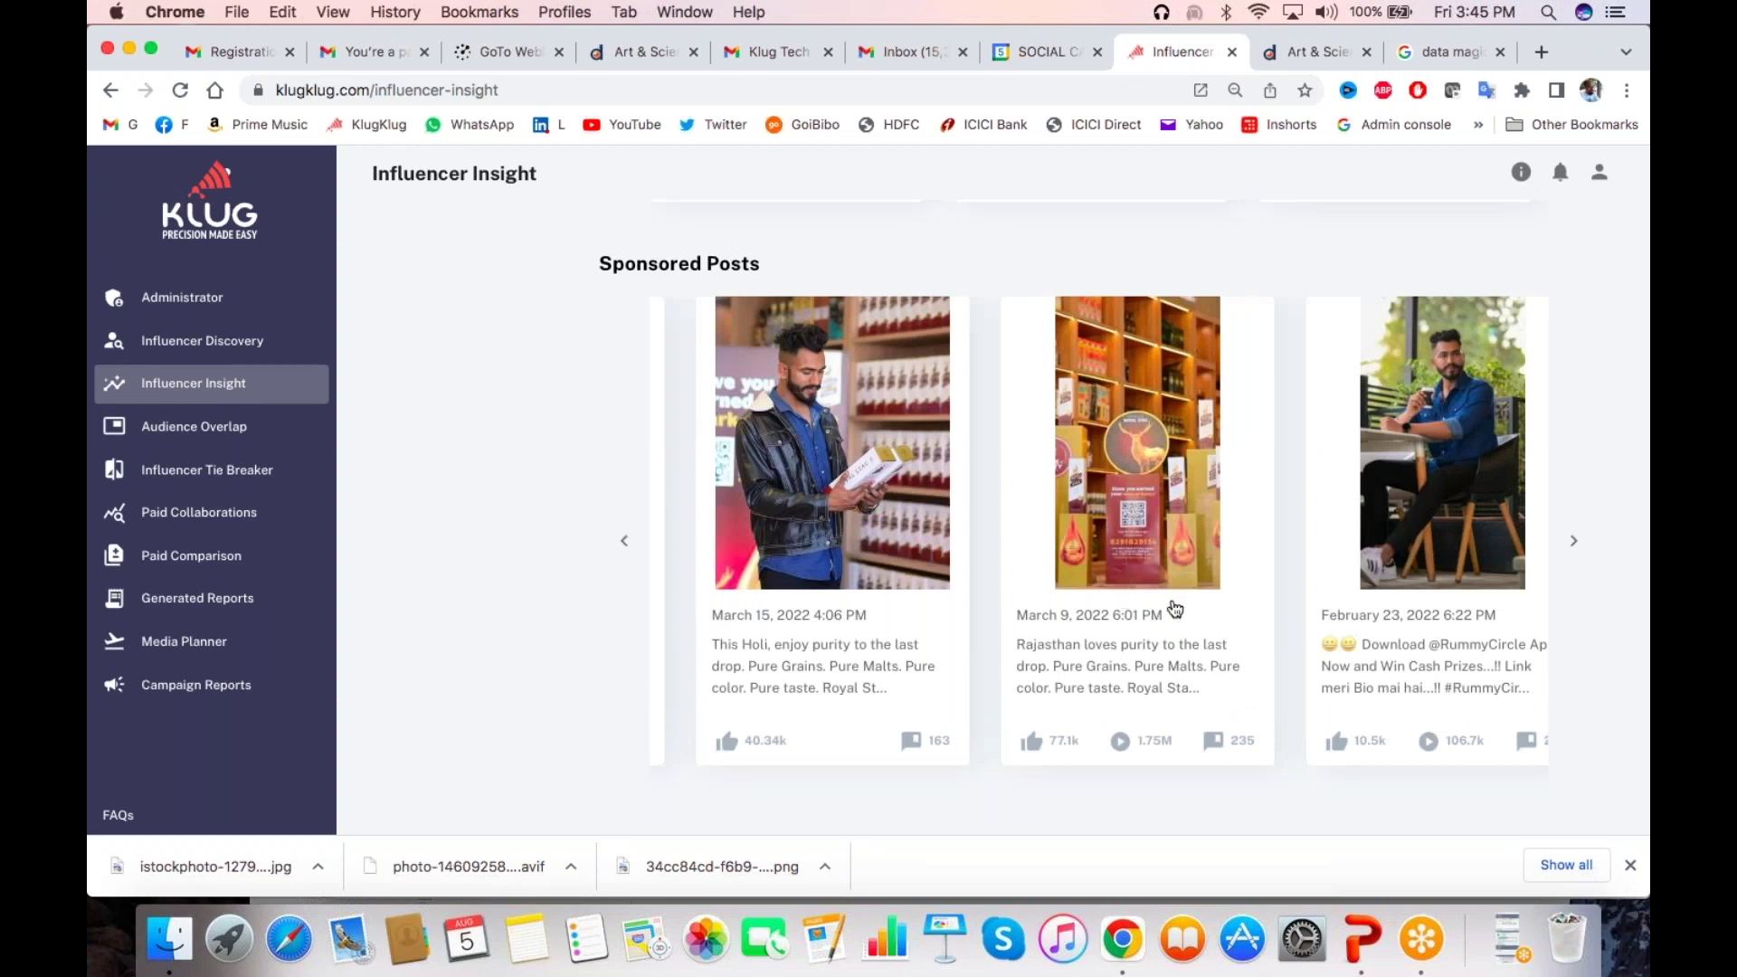
pyautogui.scroll(6, 1174, 608)
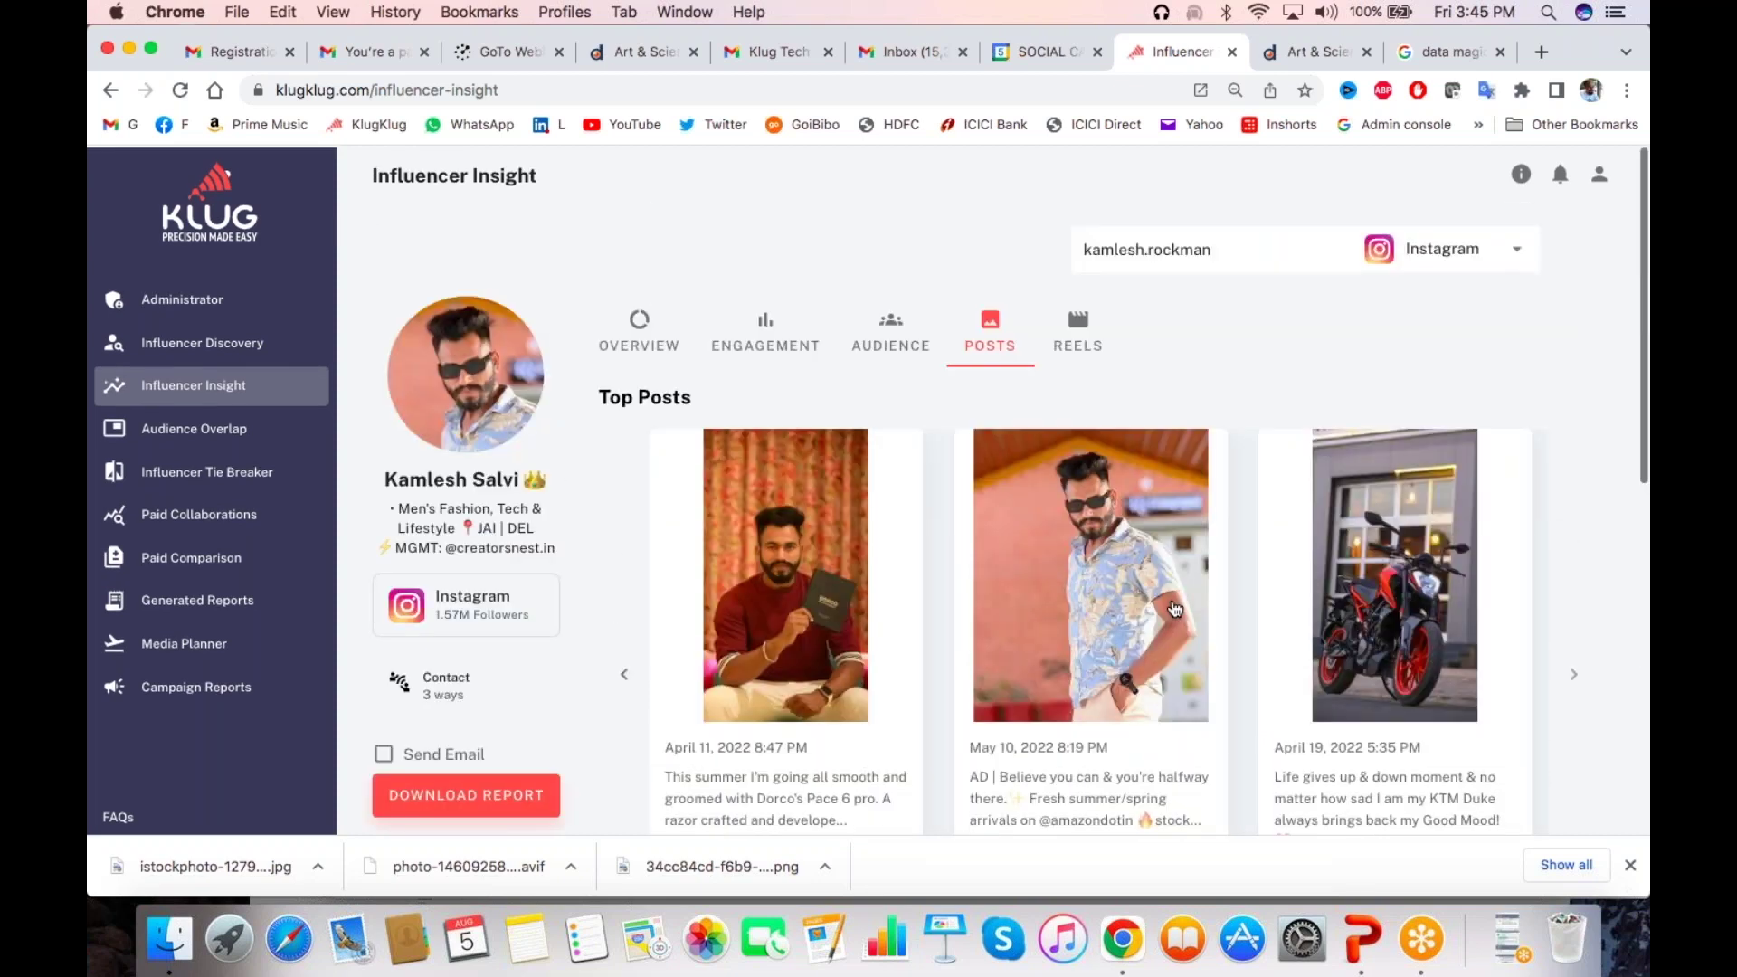
pyautogui.click(1076, 327)
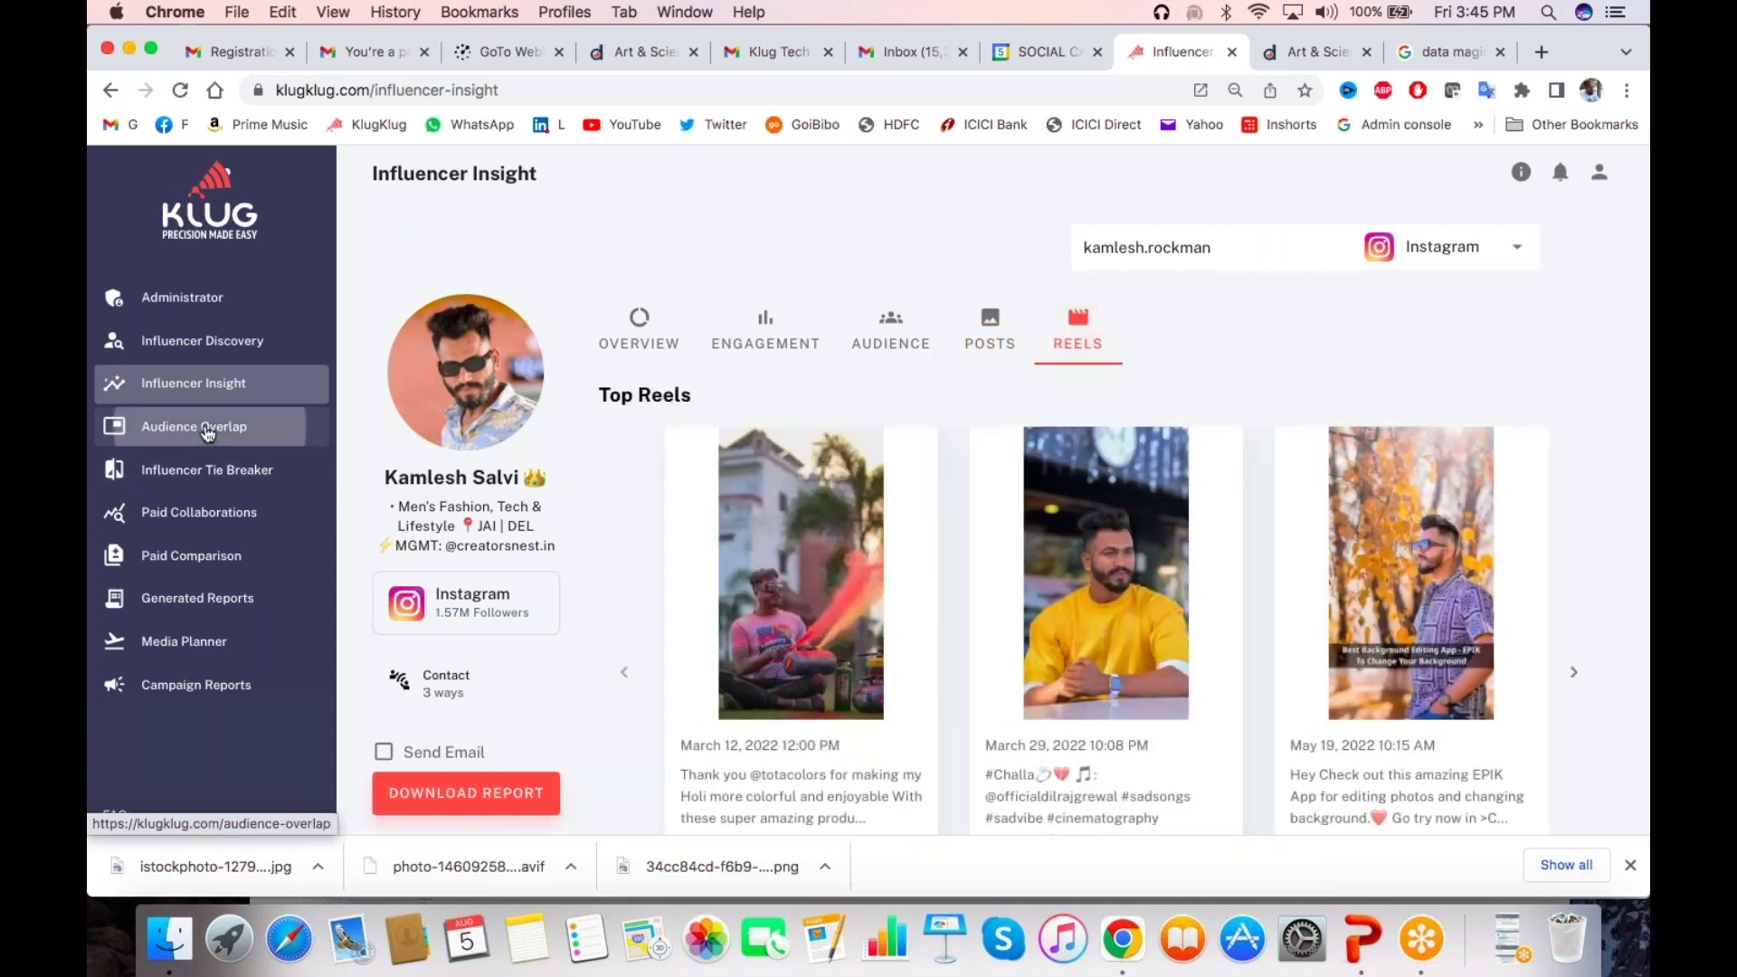
# Open Audience Overlap and add the Instagram account deepikapadukone to the comparison
pyautogui.click(207, 431)
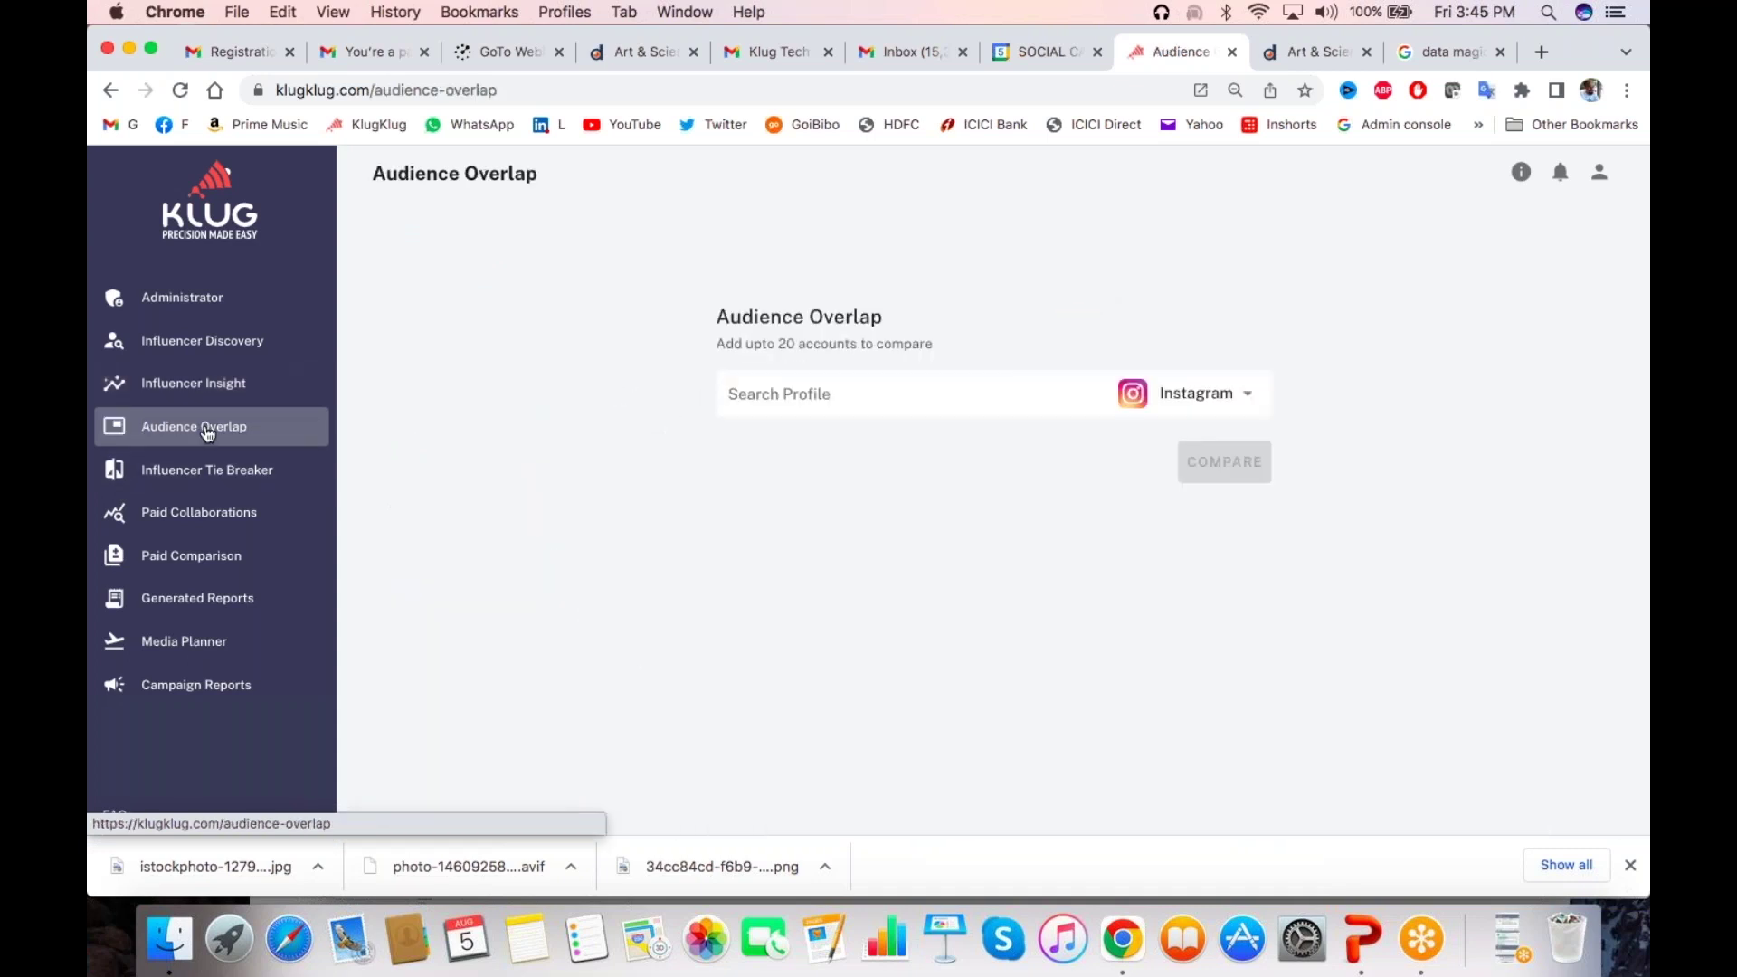
pyautogui.click(810, 393)
pyautogui.write('deepk')
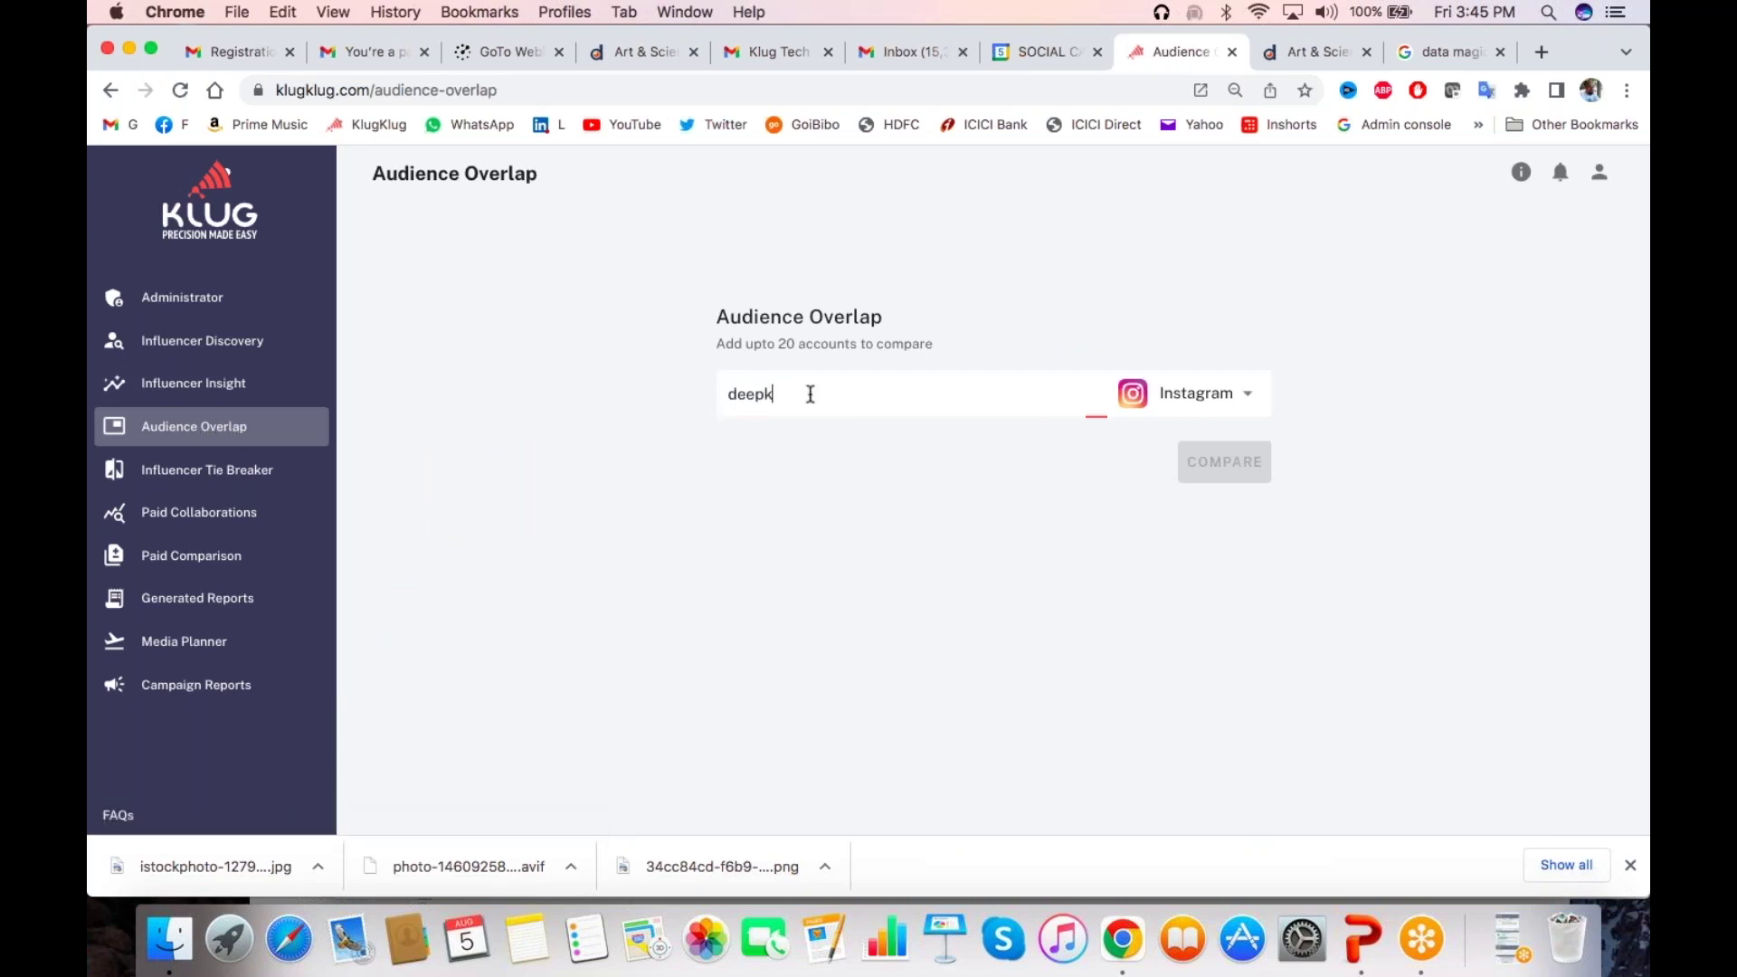
pyautogui.press('BackSpace')
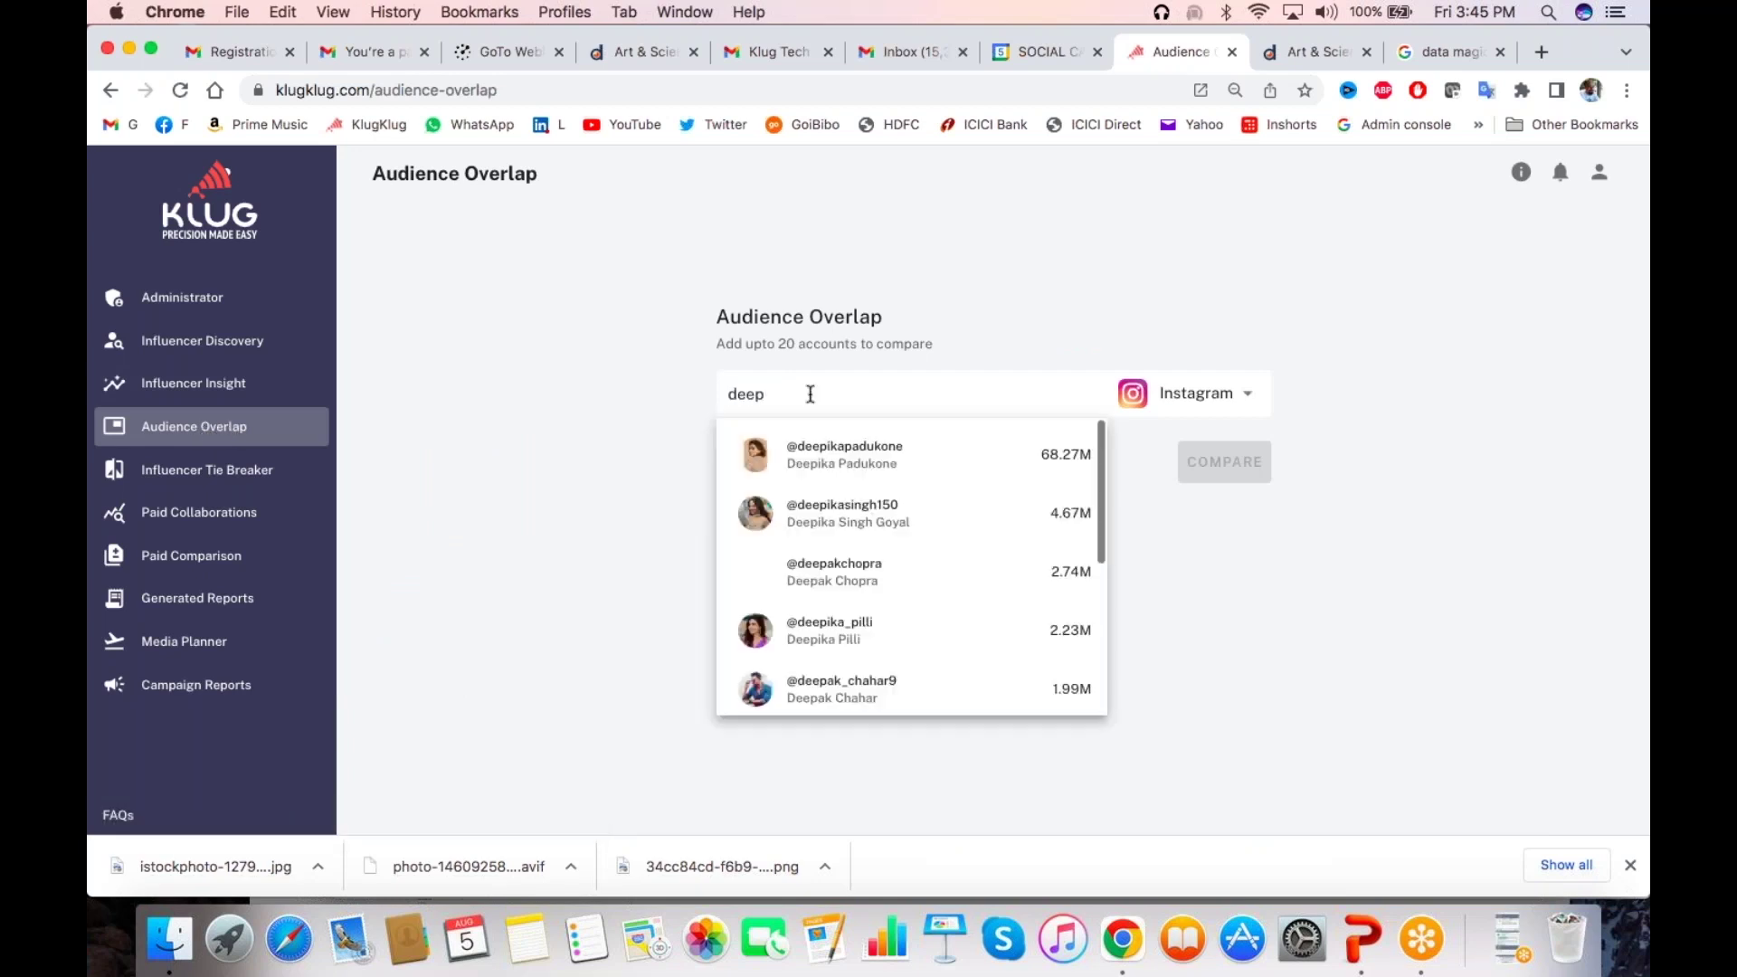
pyautogui.write('ik')
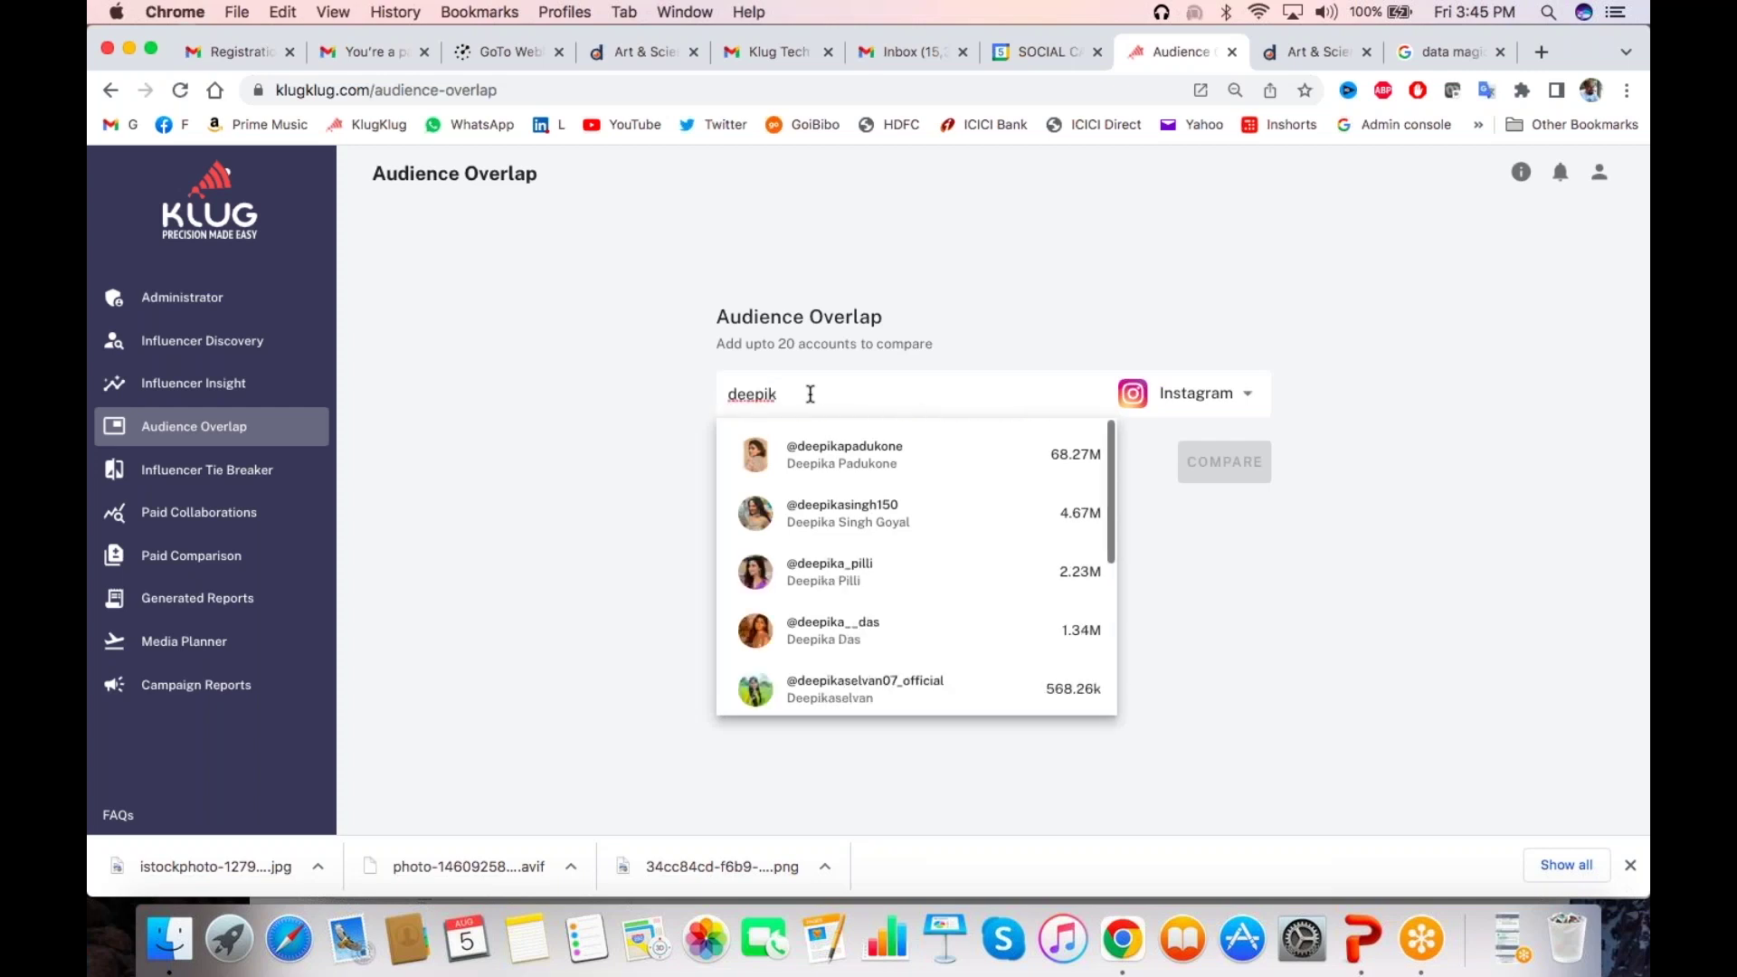
pyautogui.click(816, 454)
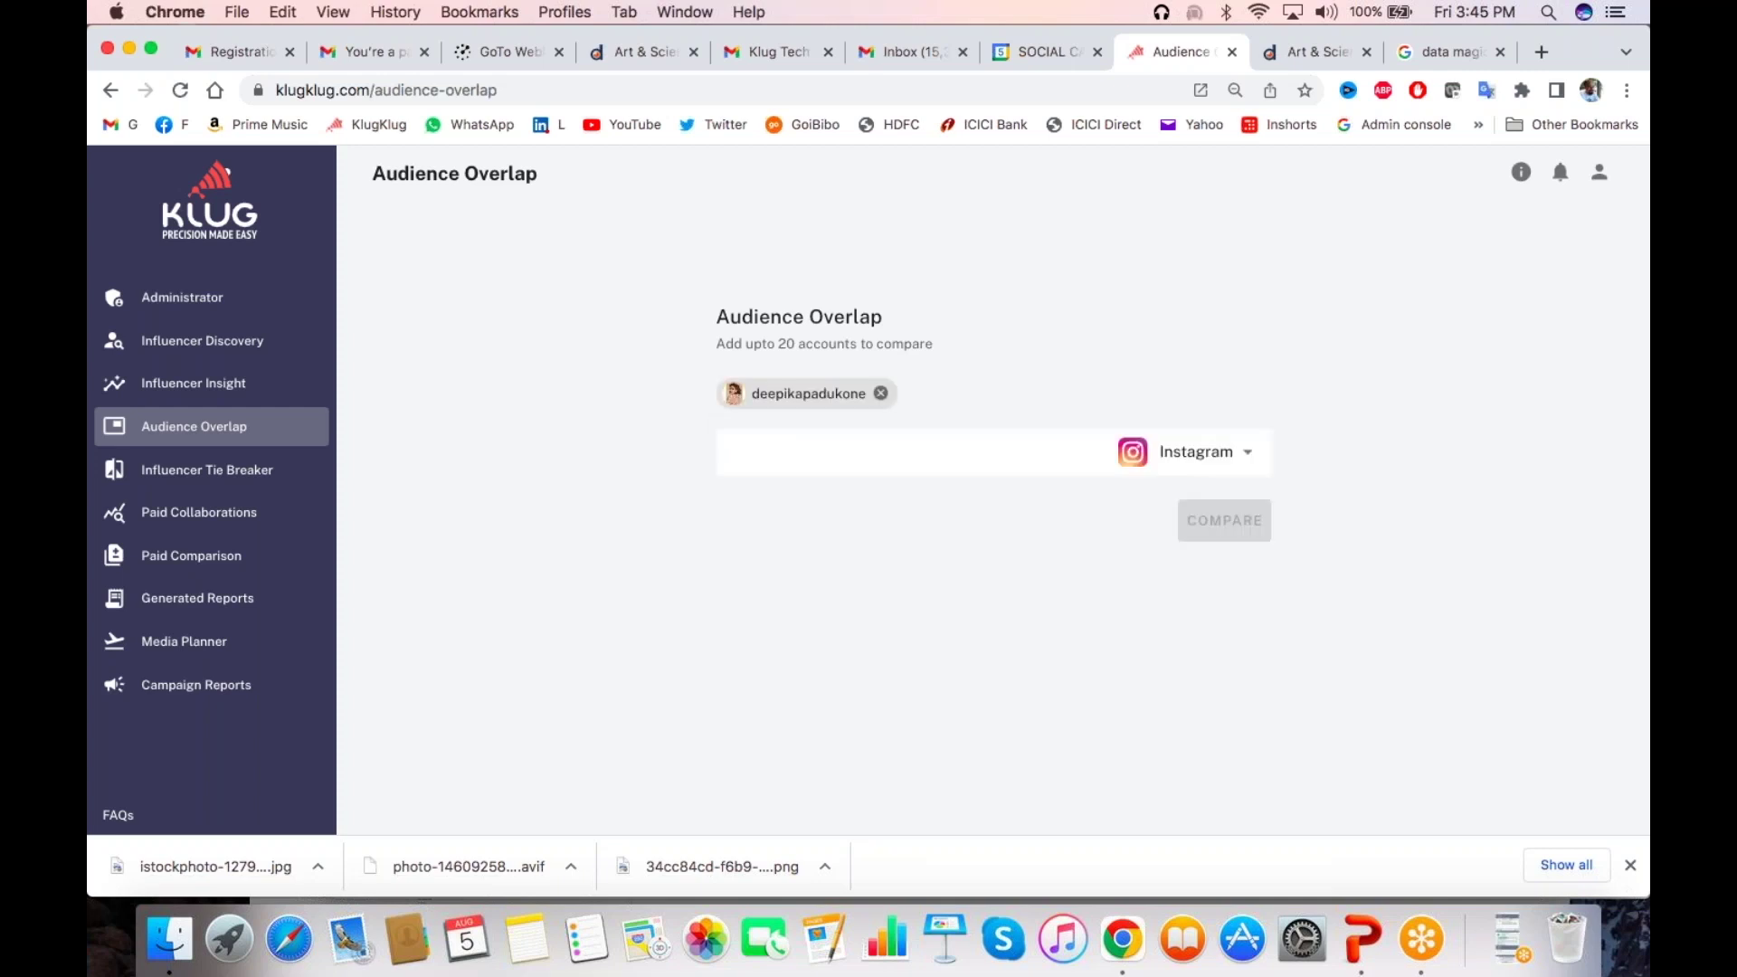
# Add the account priyankachopra, compare the two audiences, and examine the total unique followers
pyautogui.write('priyank')
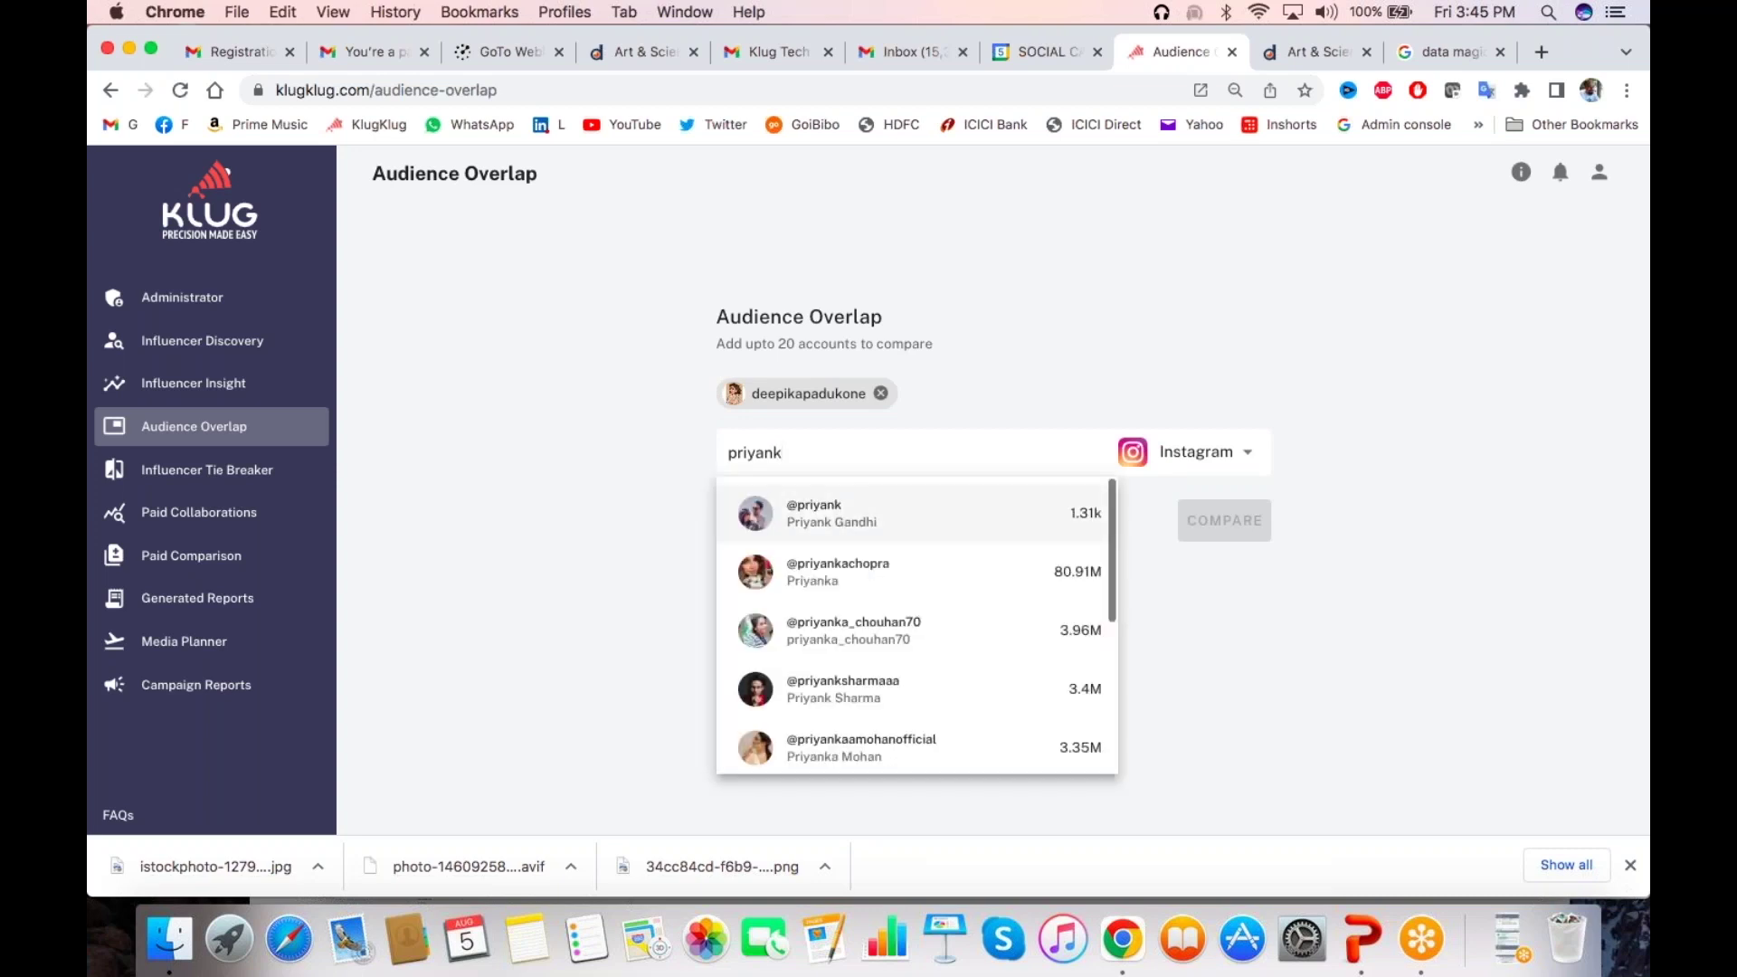
pyautogui.click(850, 570)
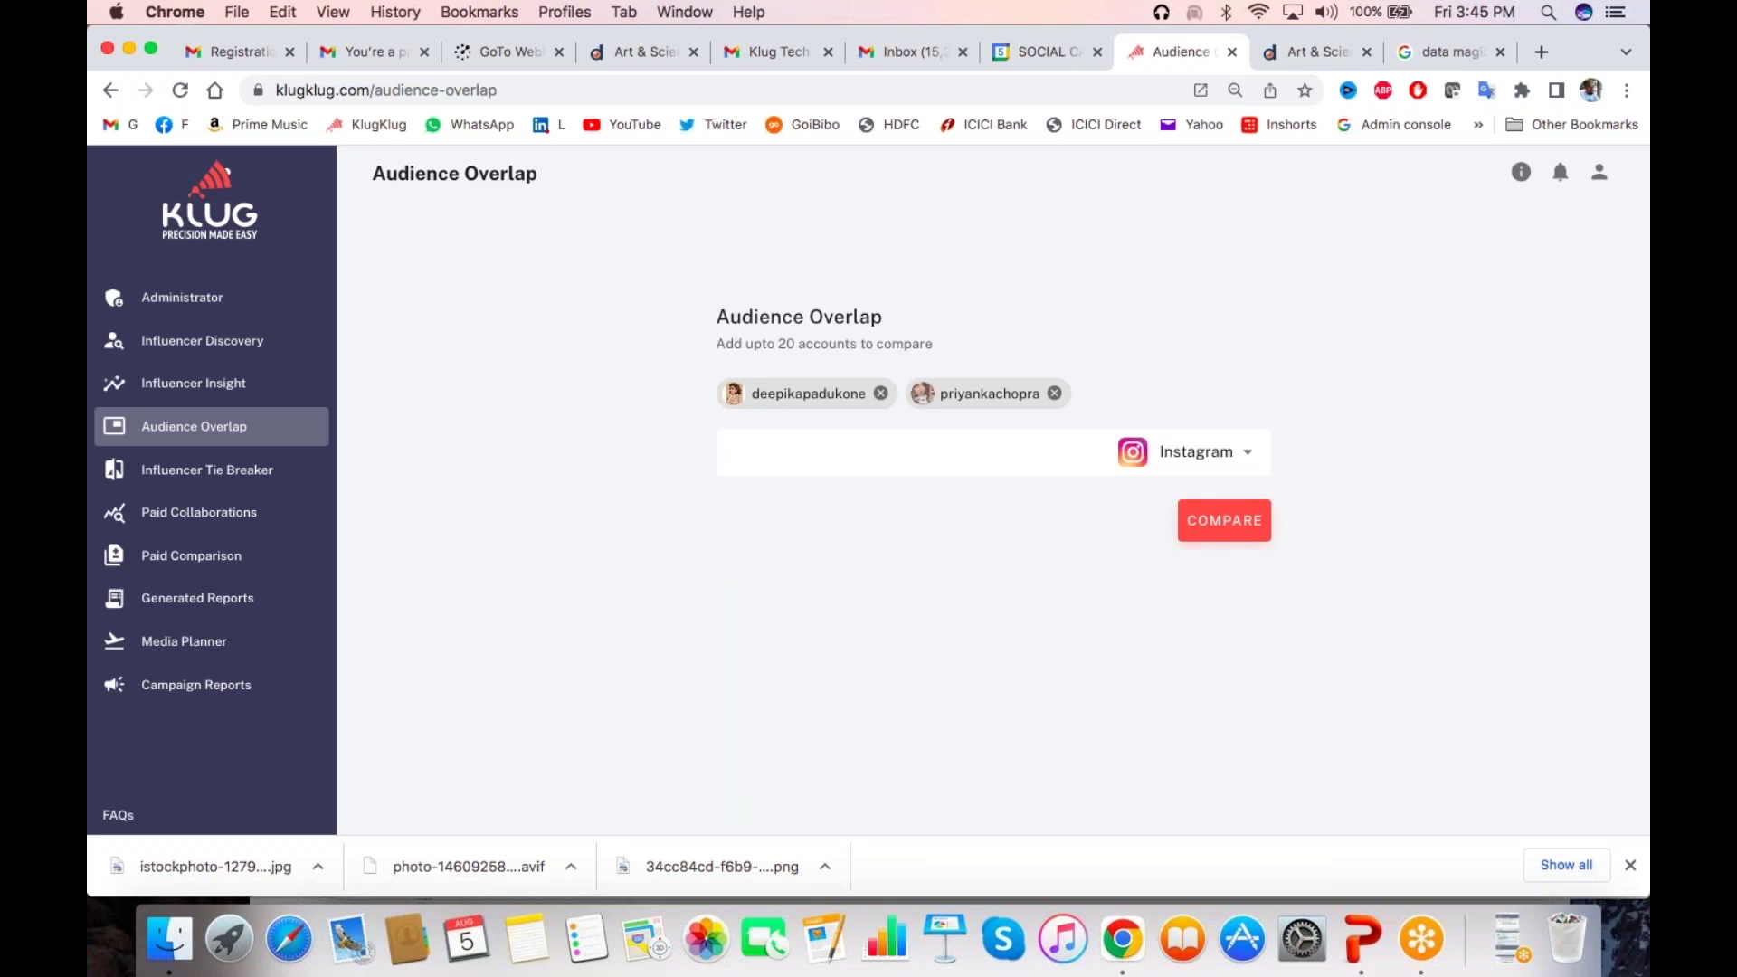
pyautogui.click(1225, 520)
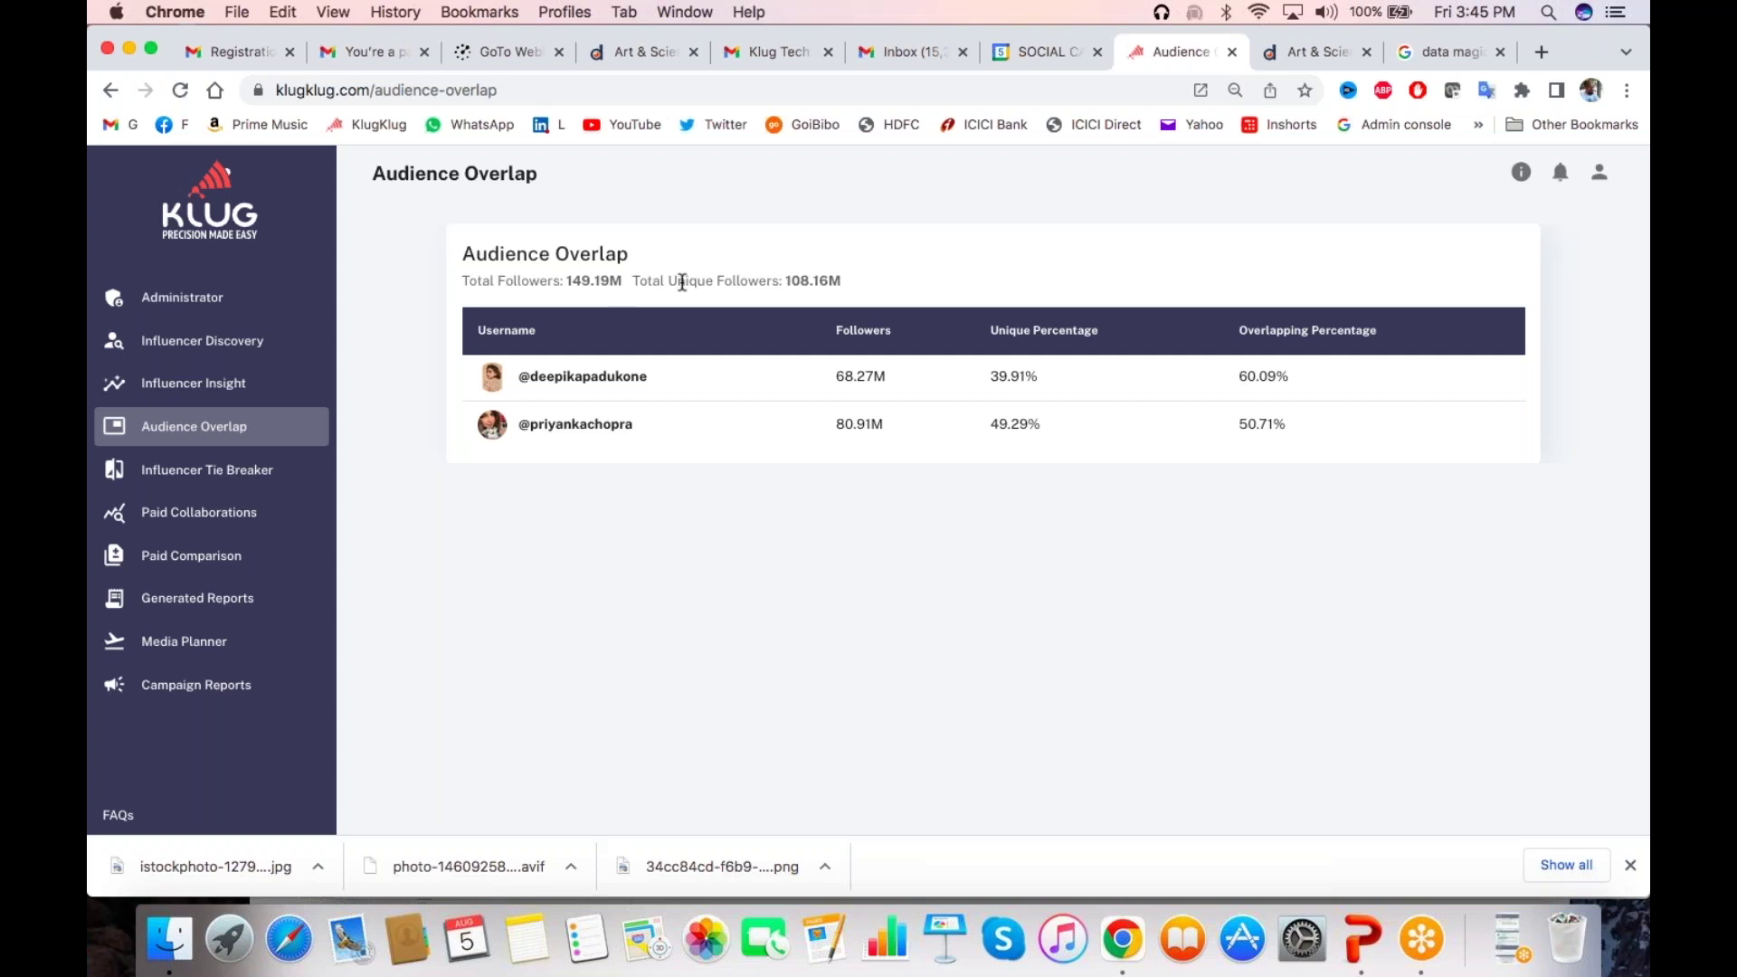
pyautogui.doubleClick(787, 280)
pyautogui.moveTo(813, 281); pyautogui.dragTo(860, 288)
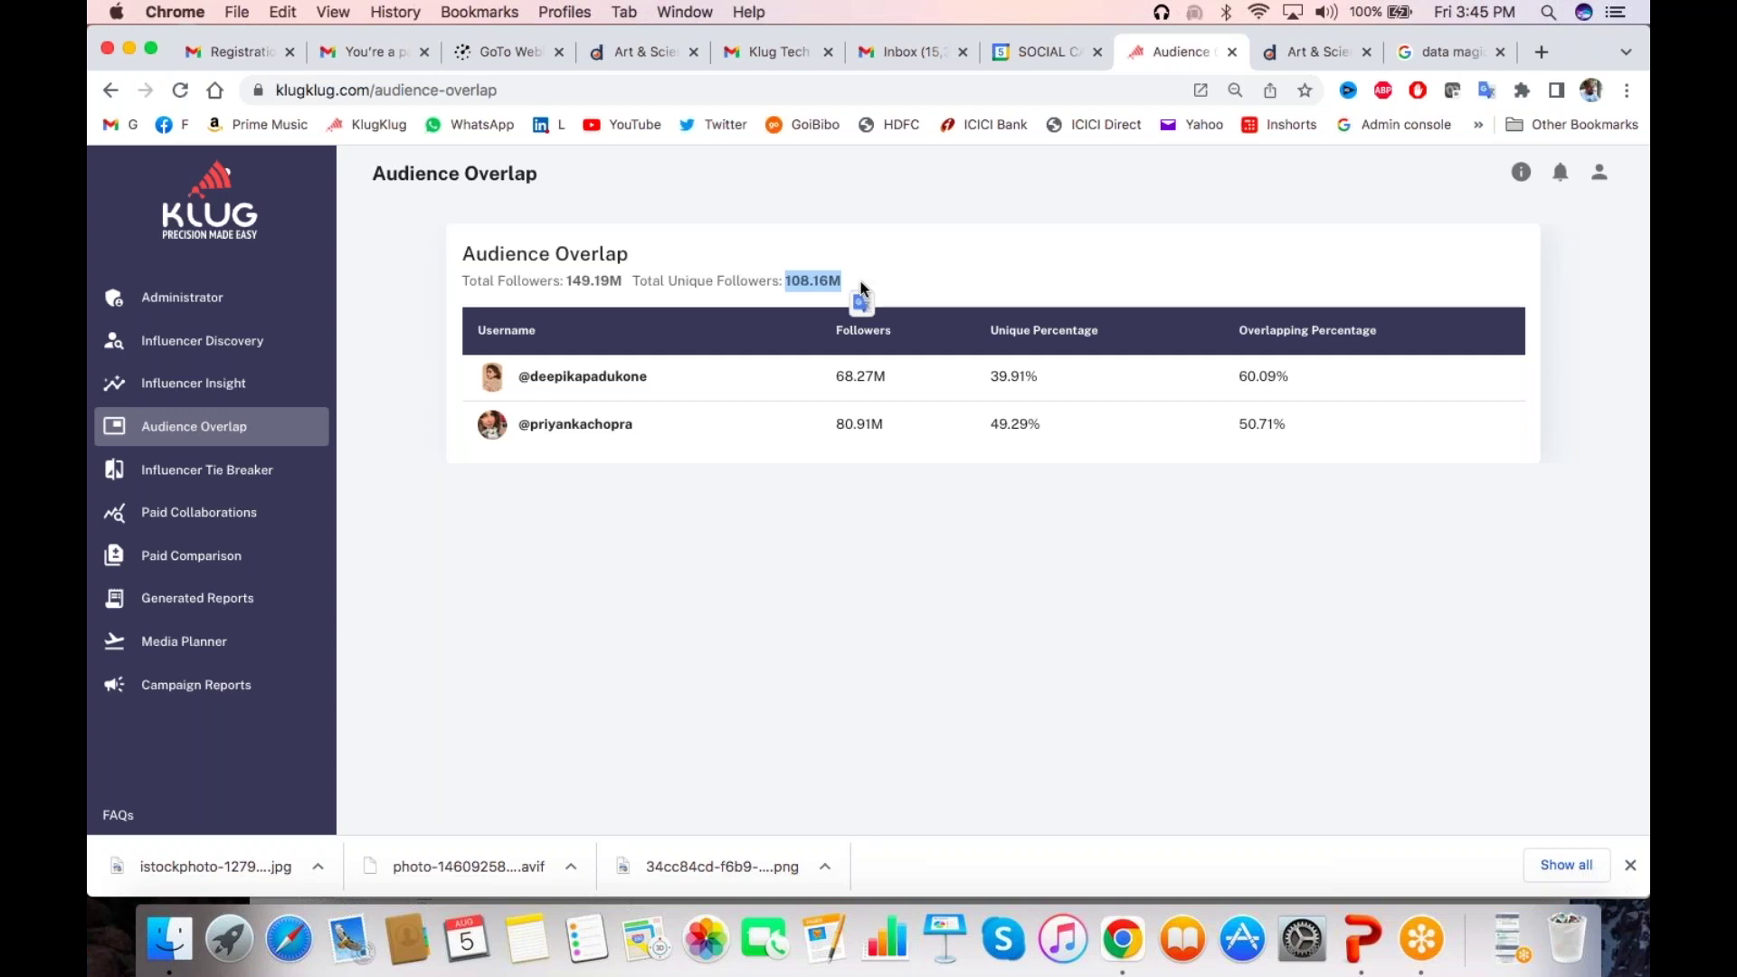
# Open Paid Collaborations and set the location filter to India
pyautogui.click(217, 478)
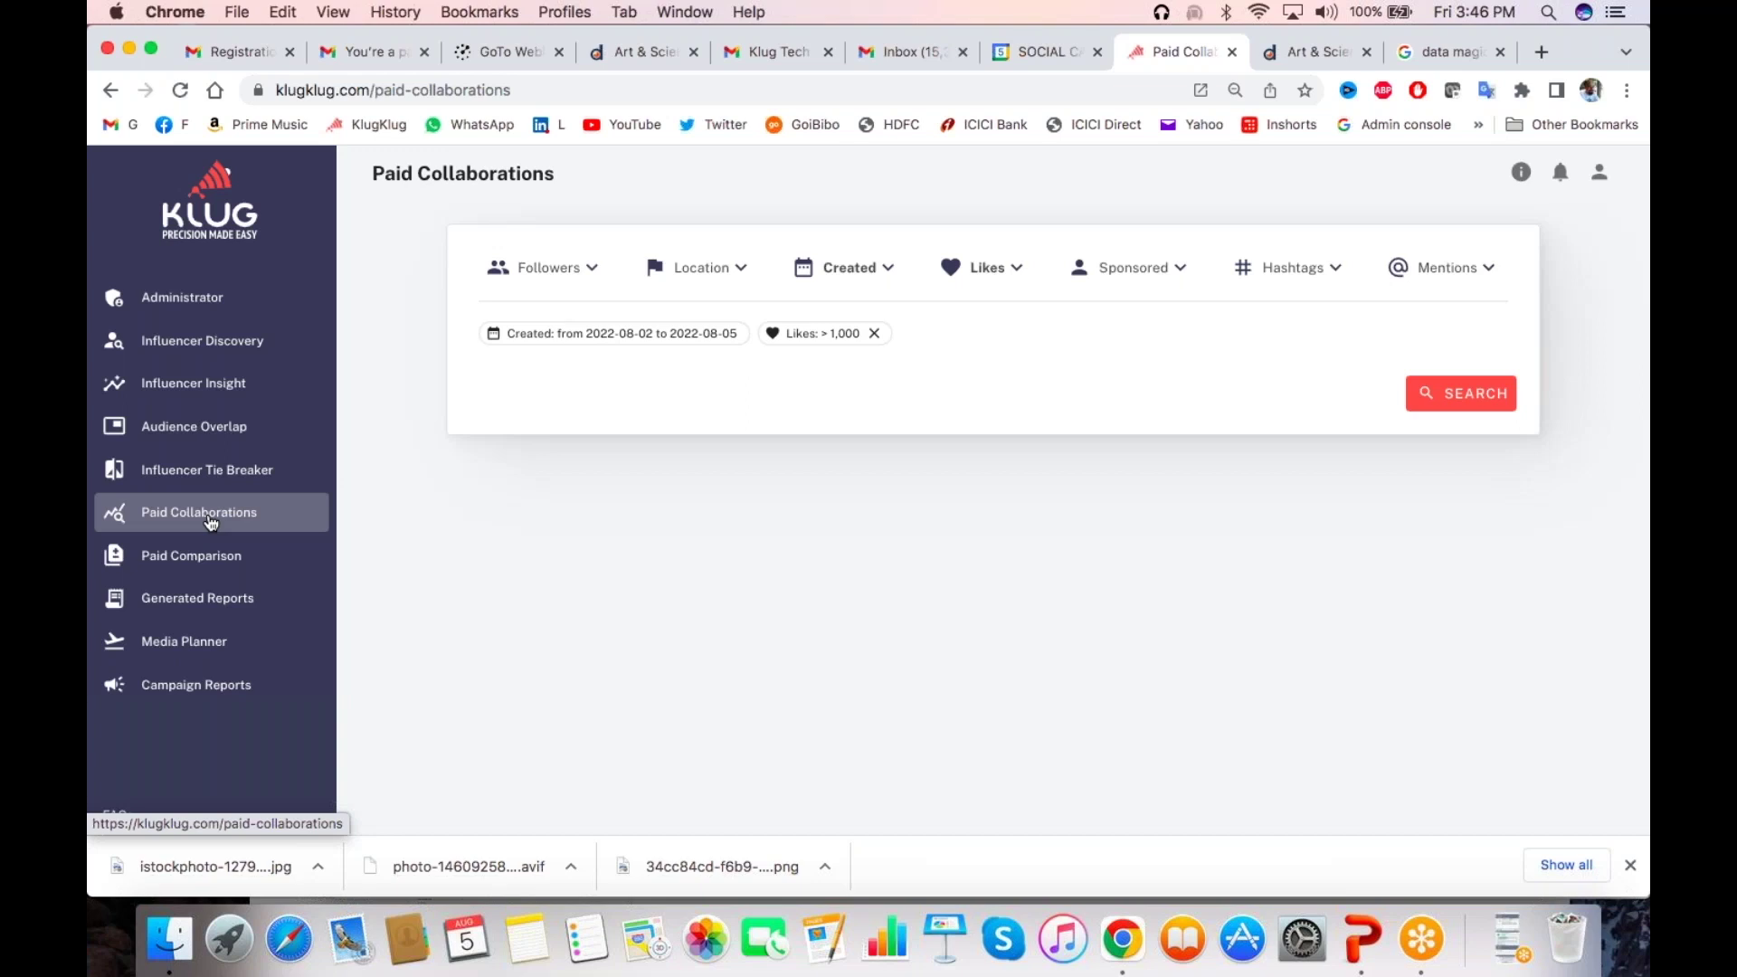
pyautogui.click(731, 271)
pyautogui.click(774, 312)
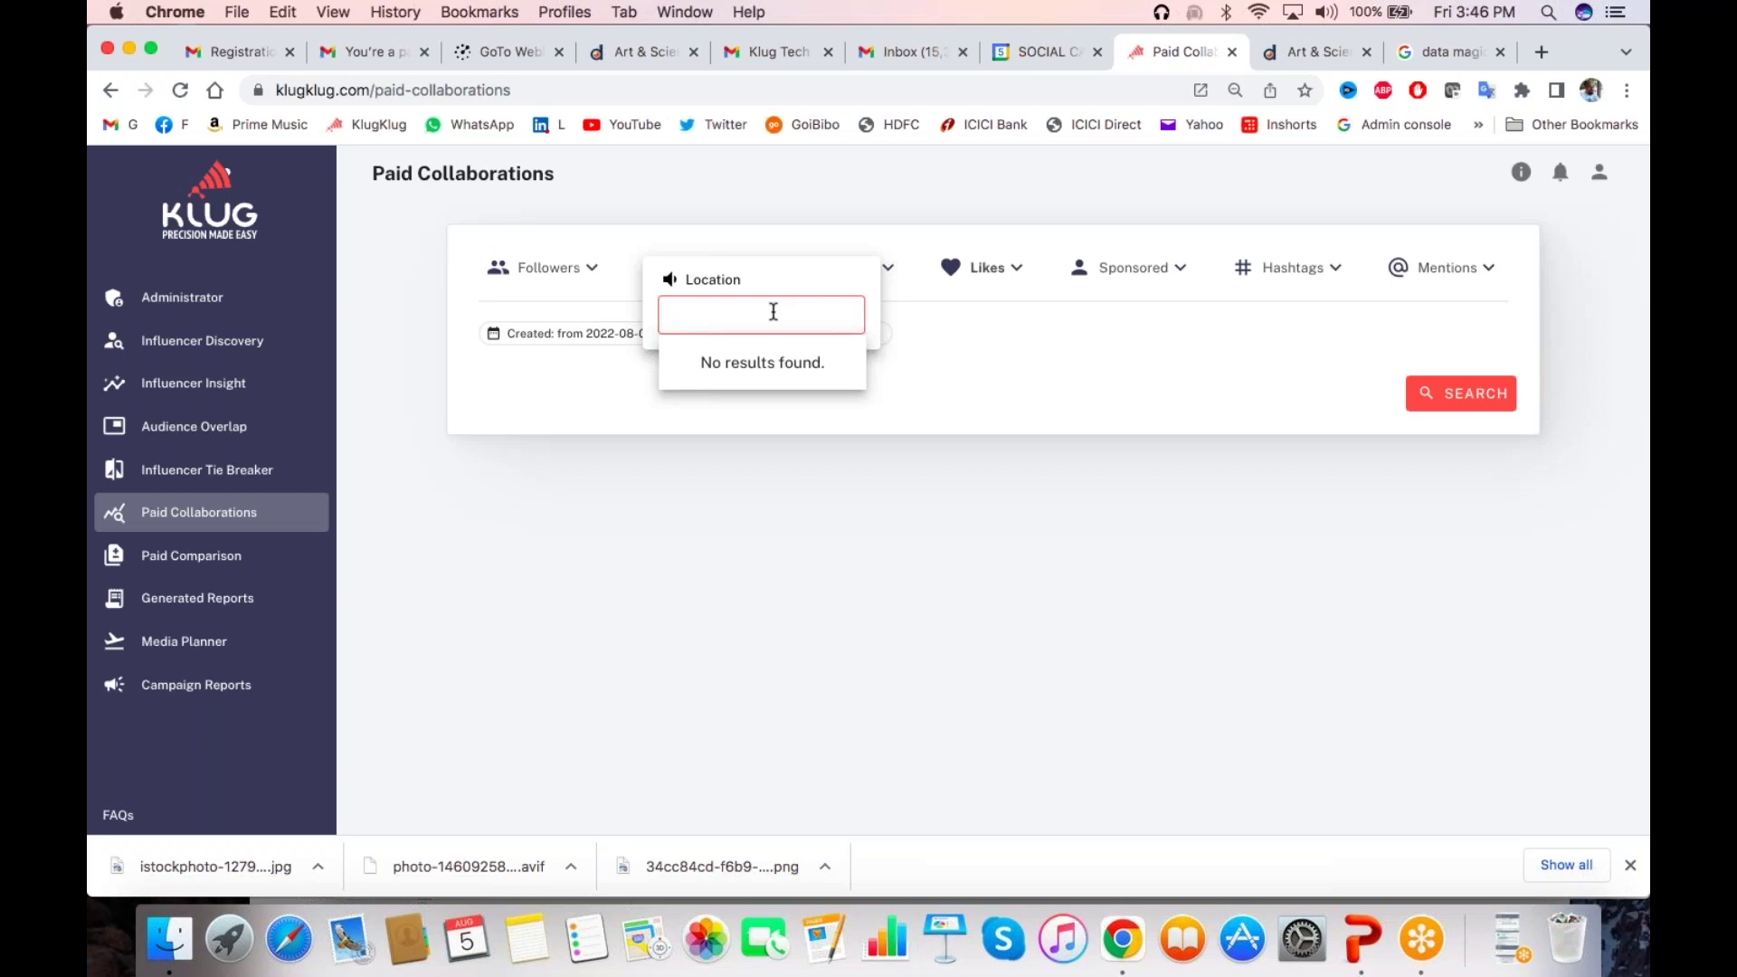
pyautogui.write('india')
pyautogui.press('Return')
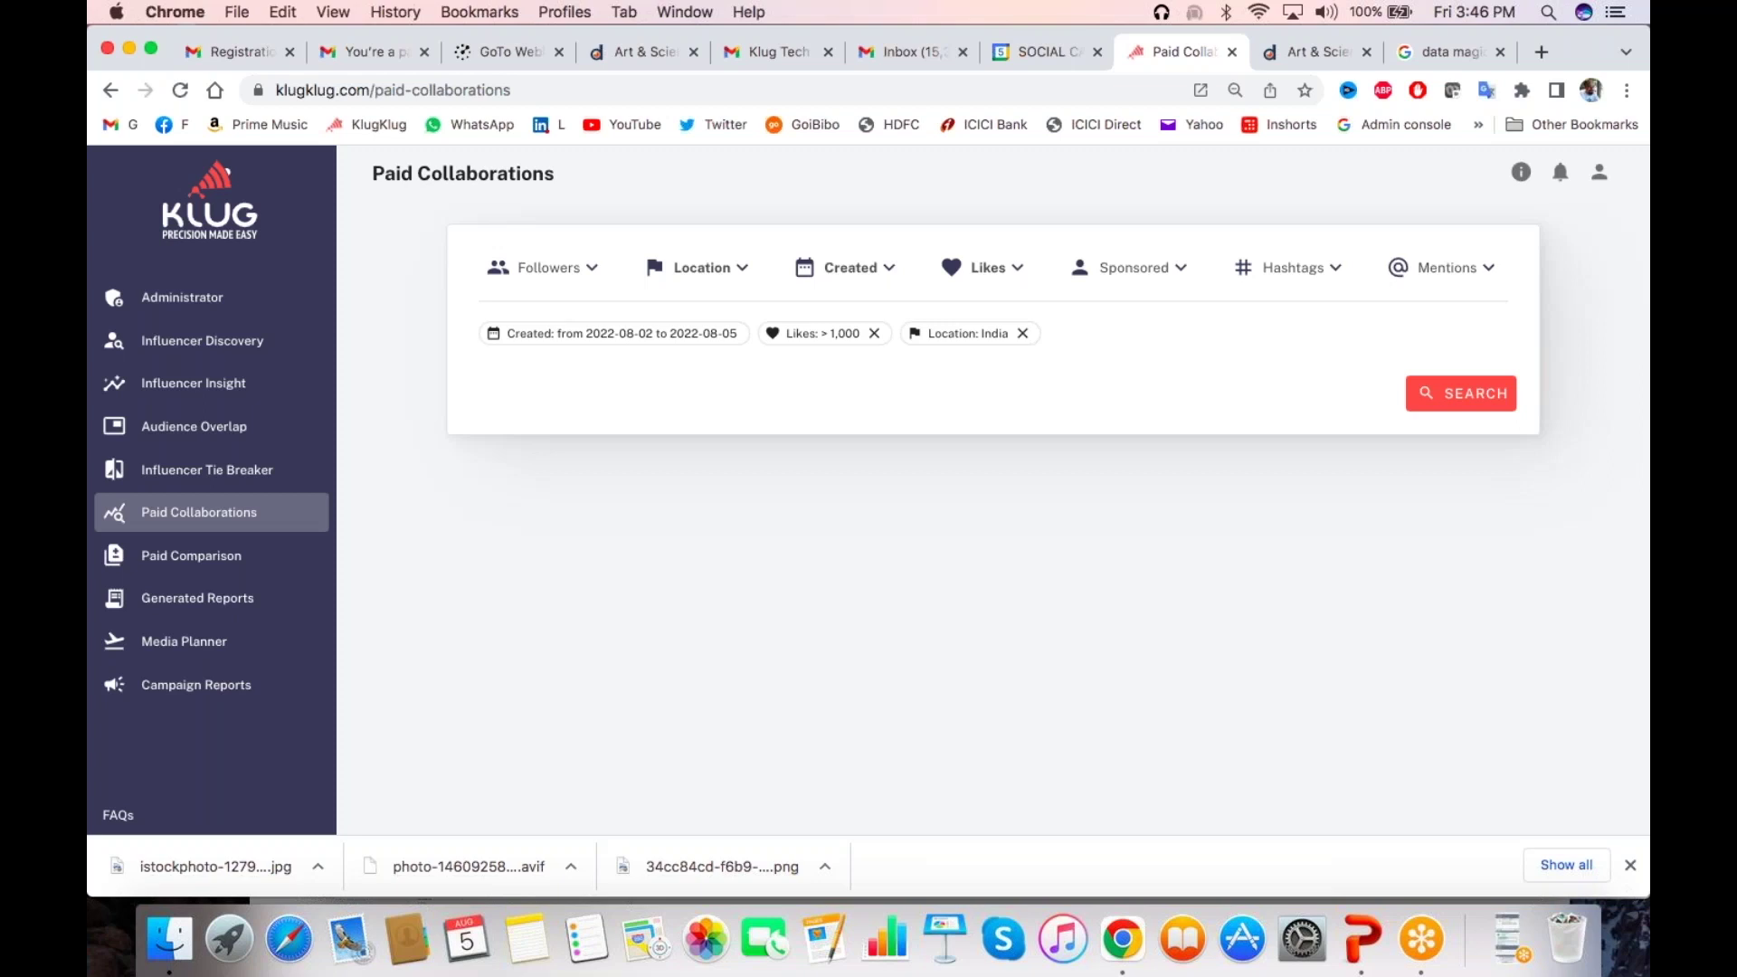
# Set the start of the post created date range to 8 April 2022
pyautogui.click(891, 269)
pyautogui.click(950, 339)
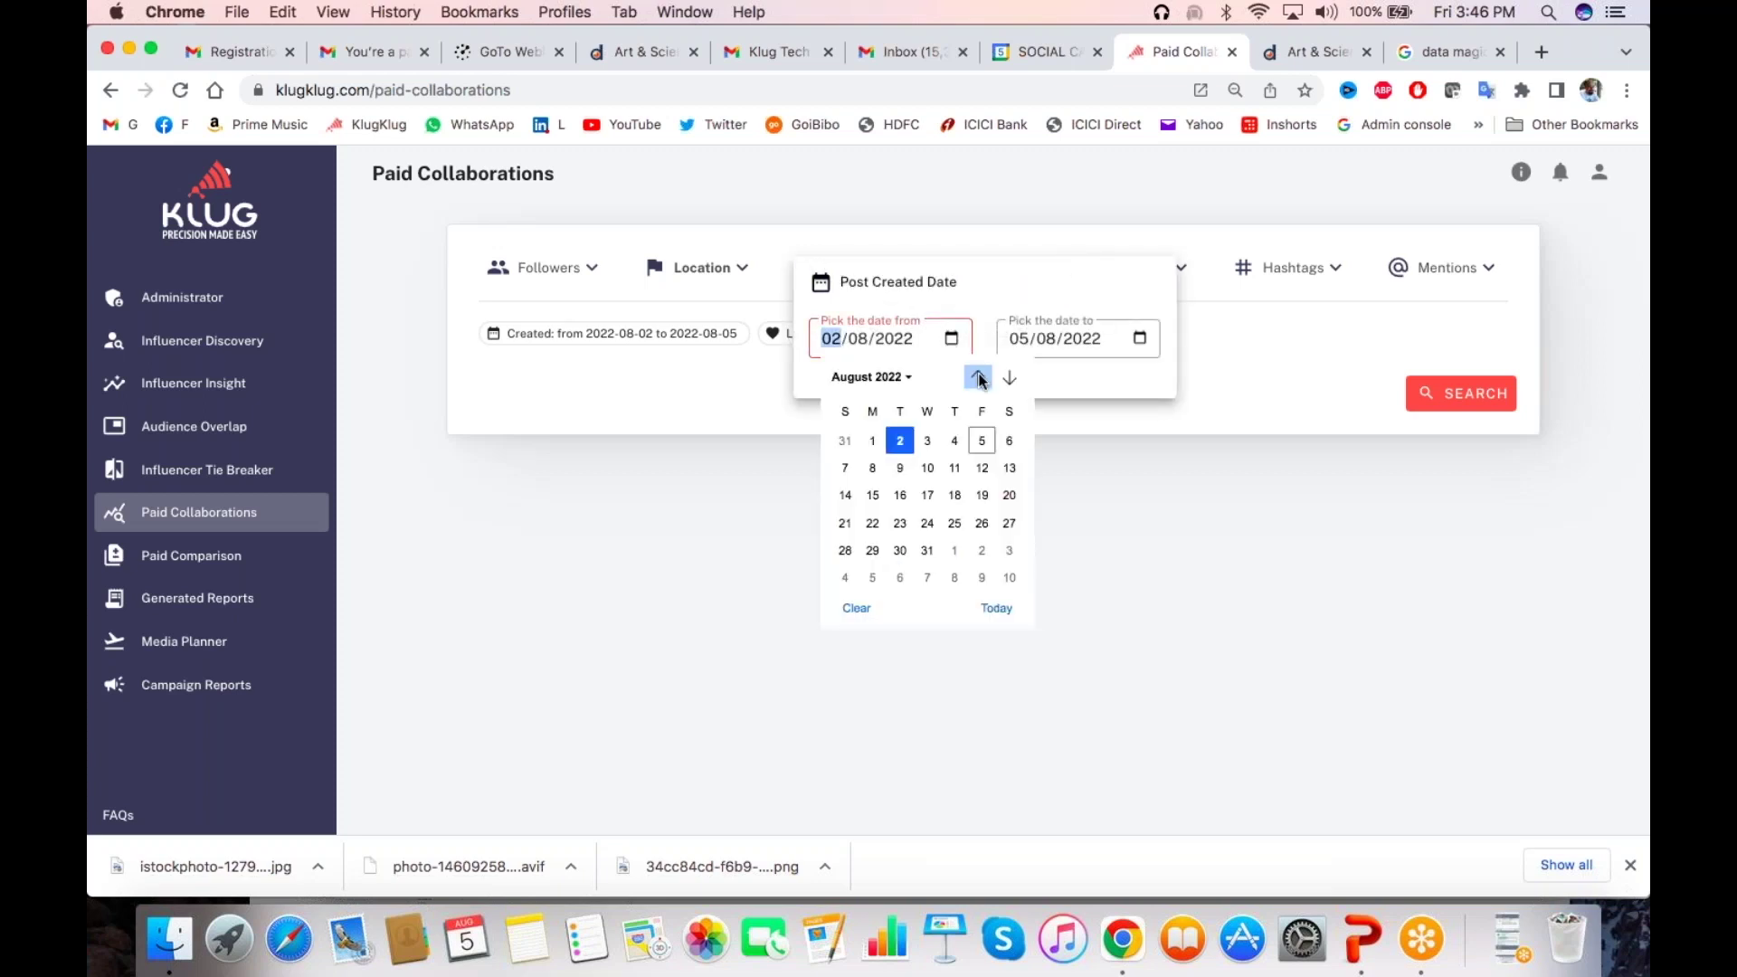
pyautogui.click(978, 376)
pyautogui.click(979, 377)
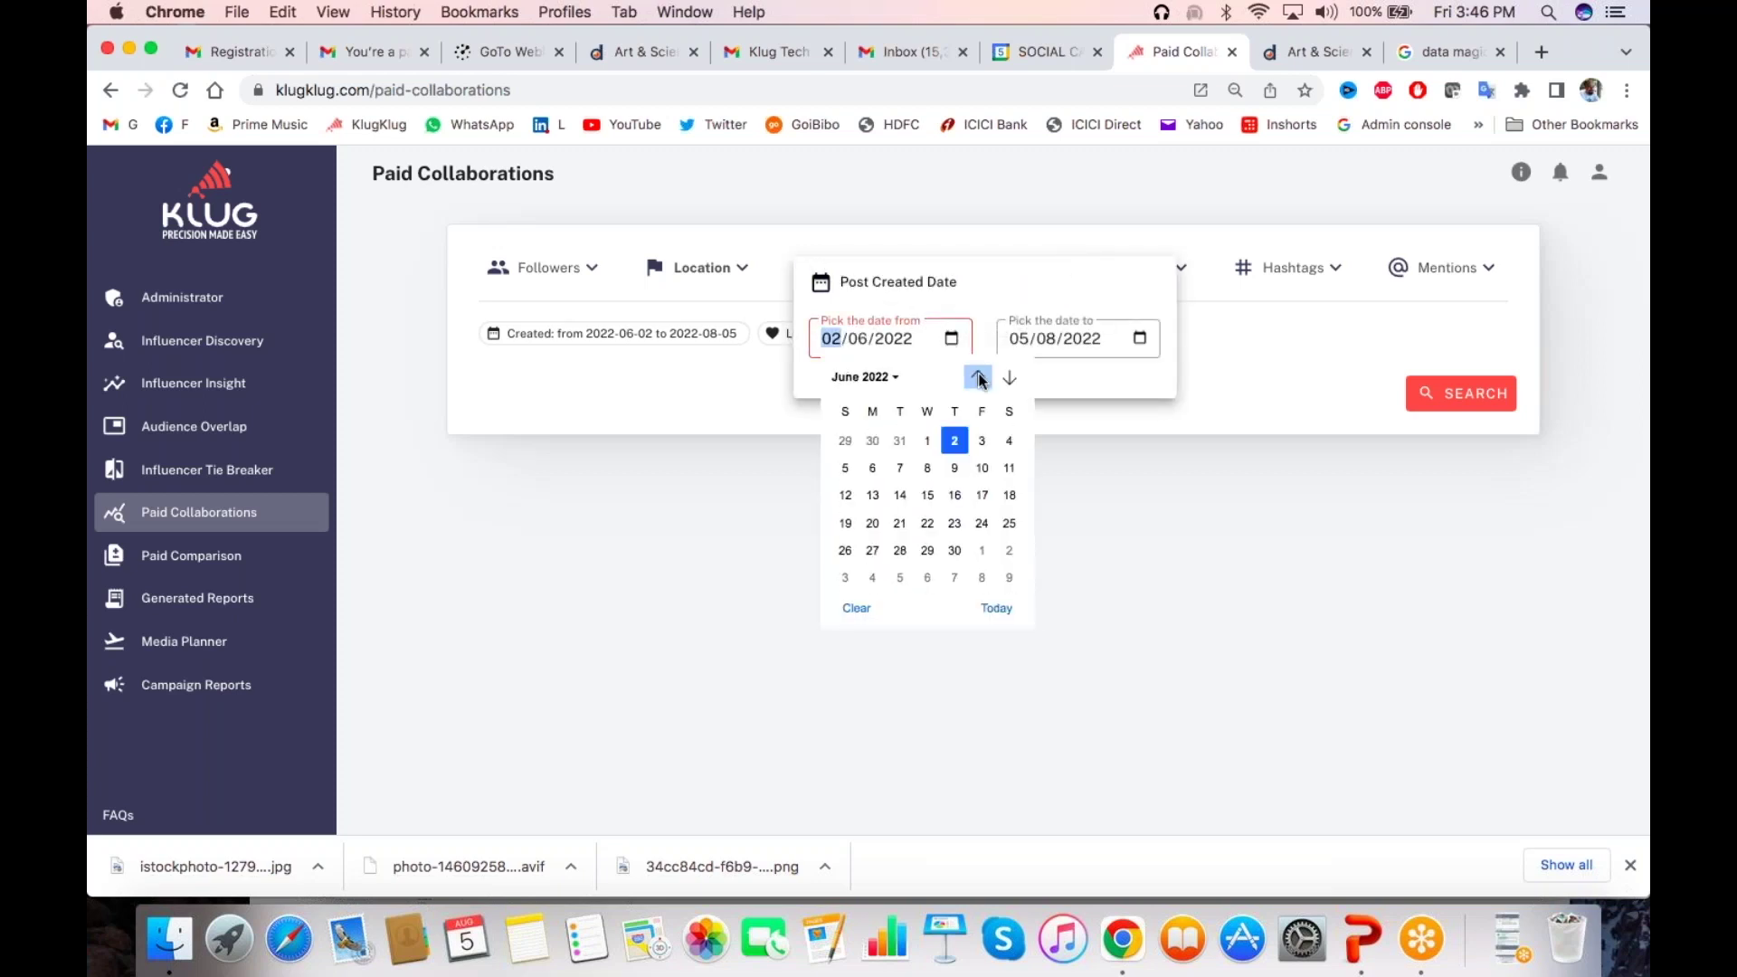
pyautogui.doubleClick(980, 377)
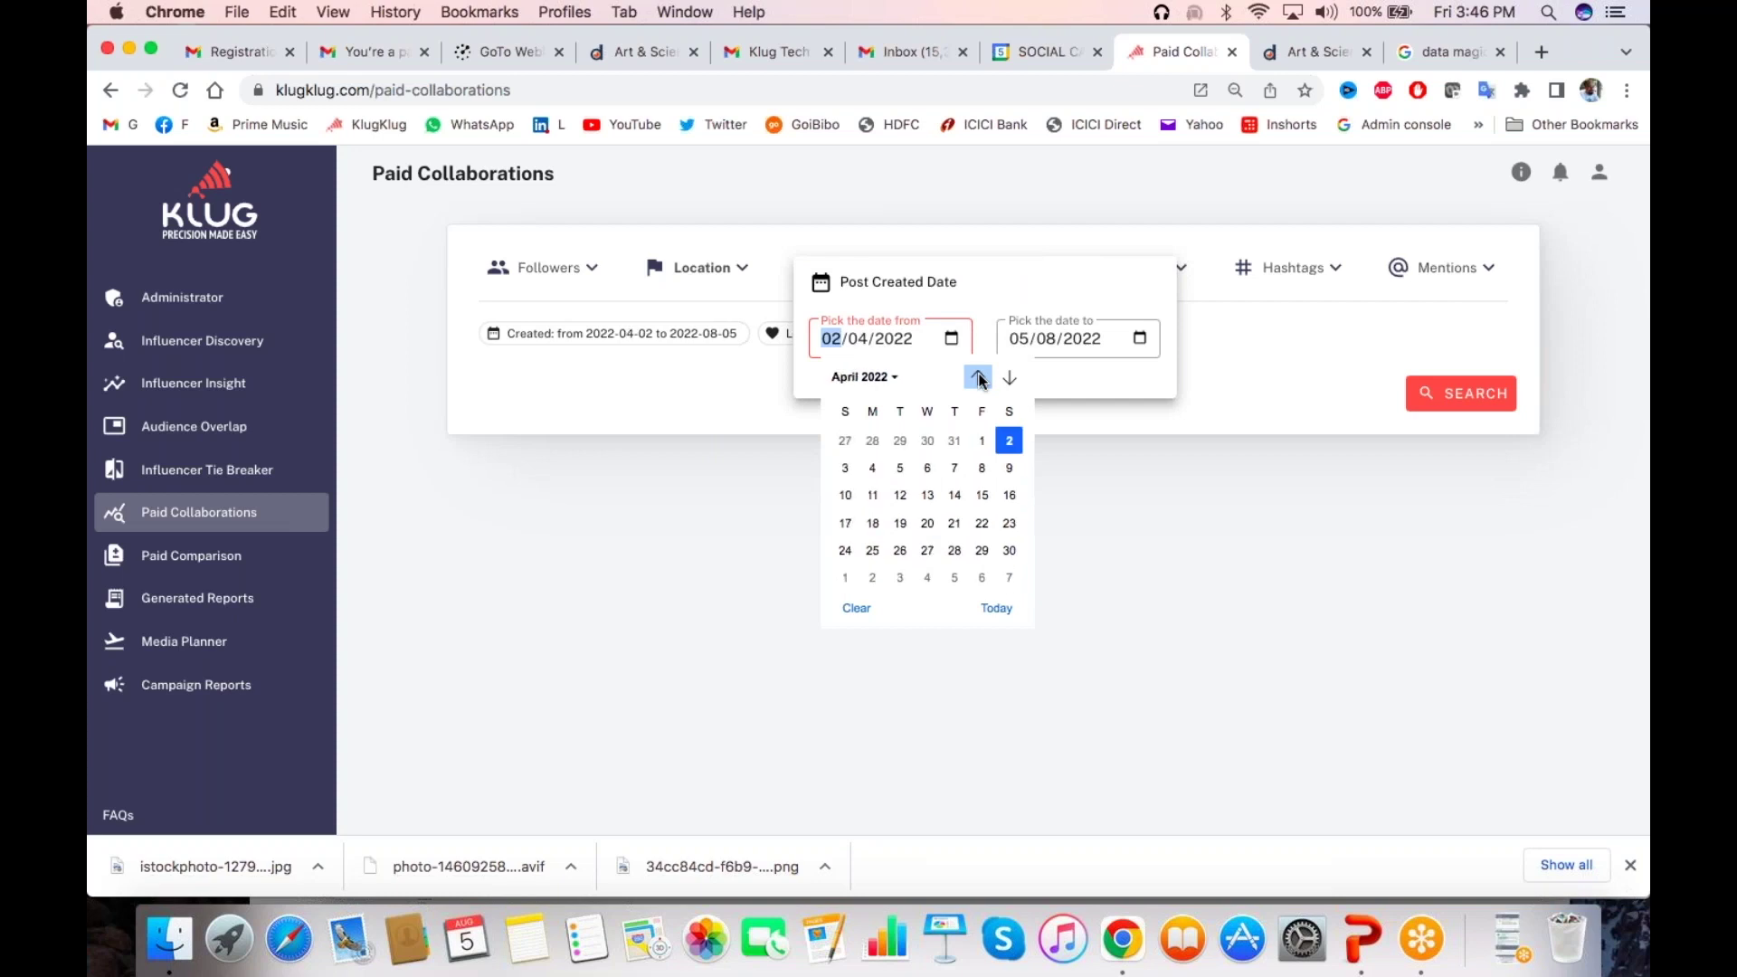
pyautogui.click(982, 468)
pyautogui.click(1213, 424)
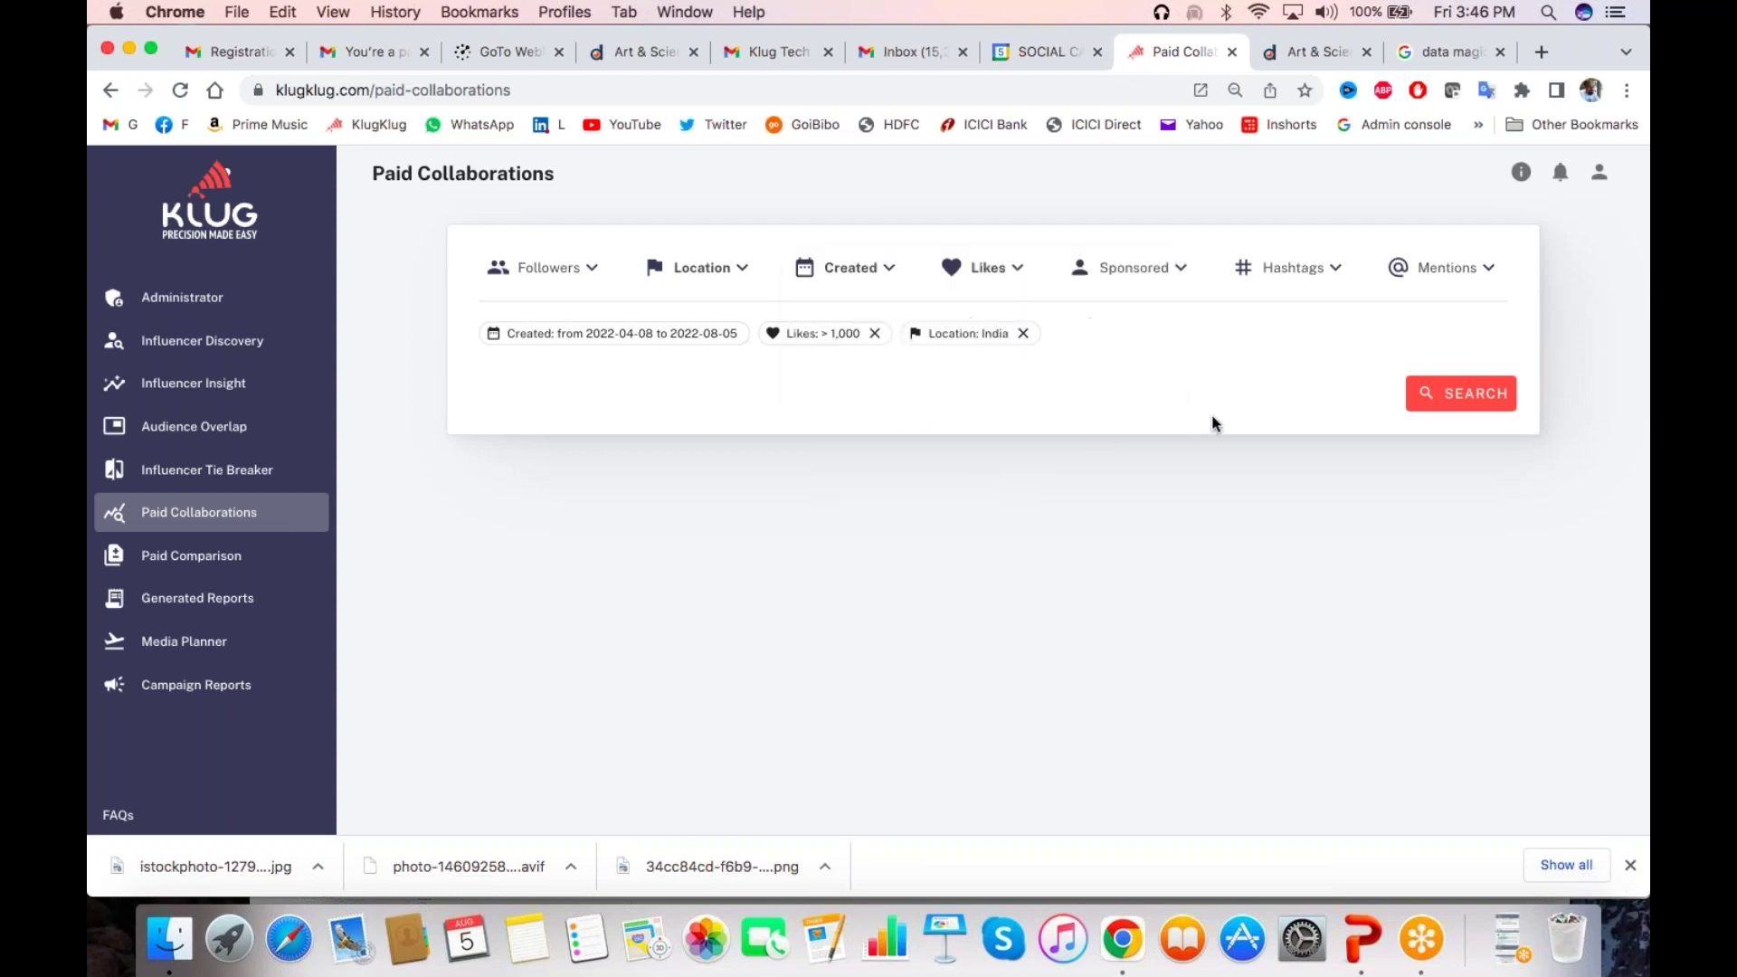
# Set the minimum likes filter to 10
pyautogui.click(1018, 269)
pyautogui.click(1023, 330)
pyautogui.press('BackSpace')
pyautogui.press('BackSpace')
pyautogui.press('Return')
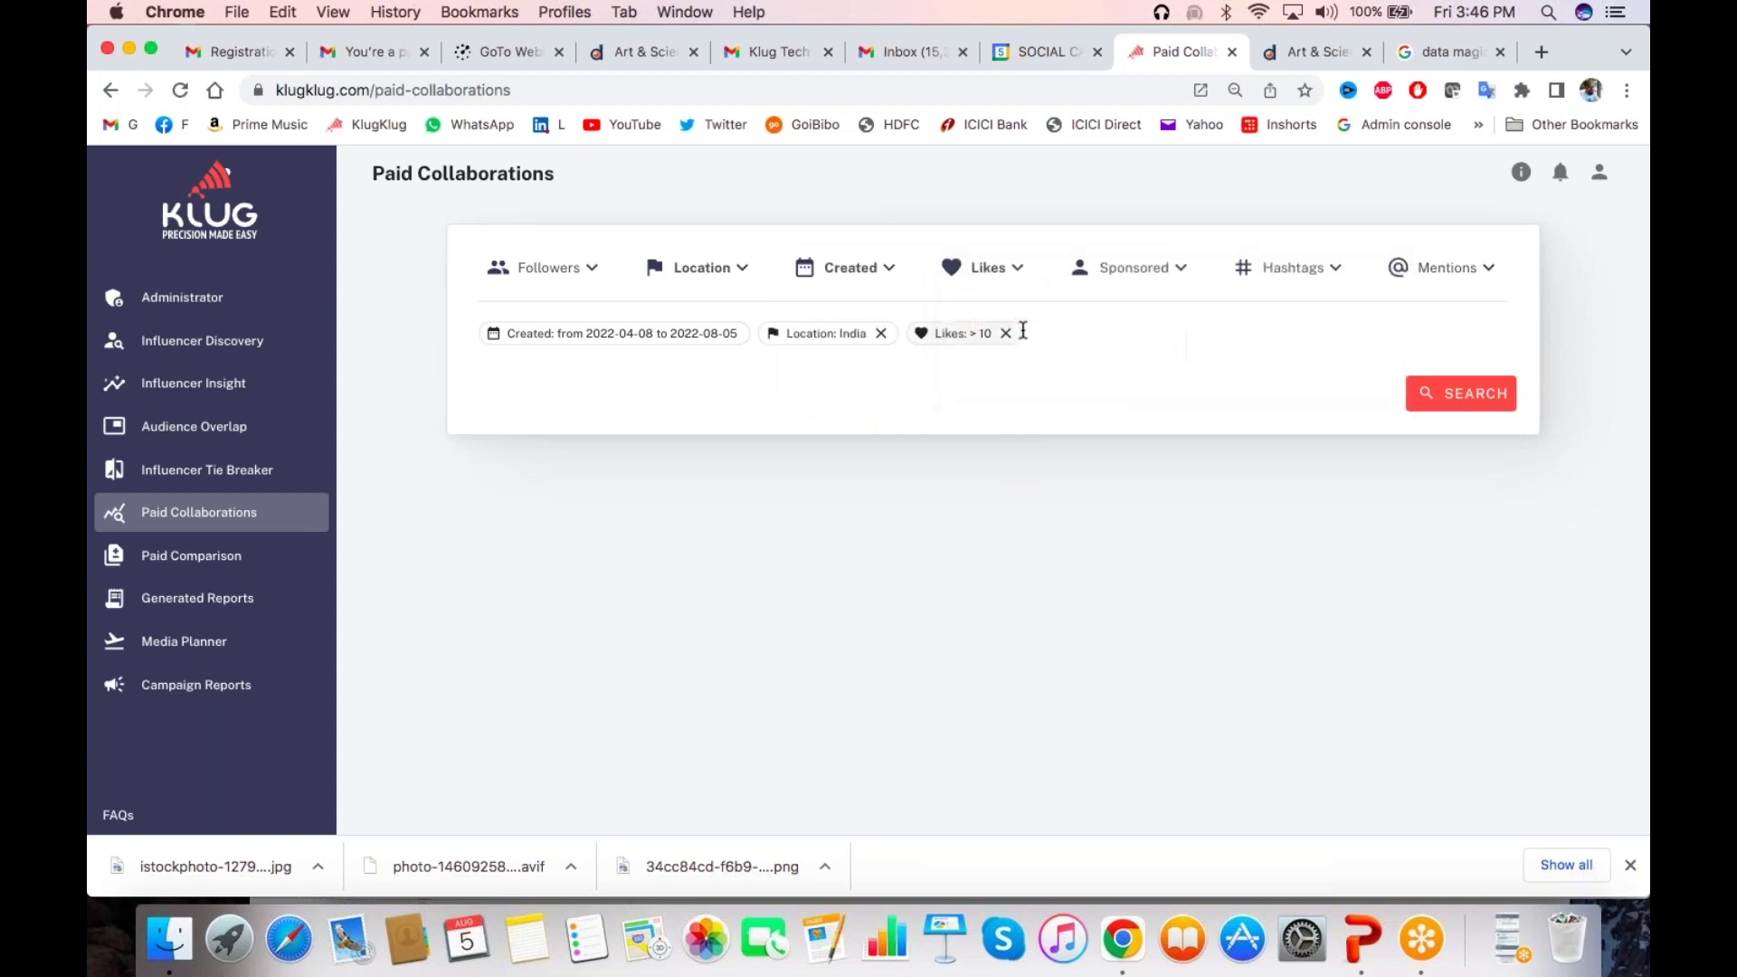
# Search paid collaborations mentioning mynykaa, and review the top hashtags, mentions, sponsors and the influencer category breakdown
pyautogui.click(1447, 268)
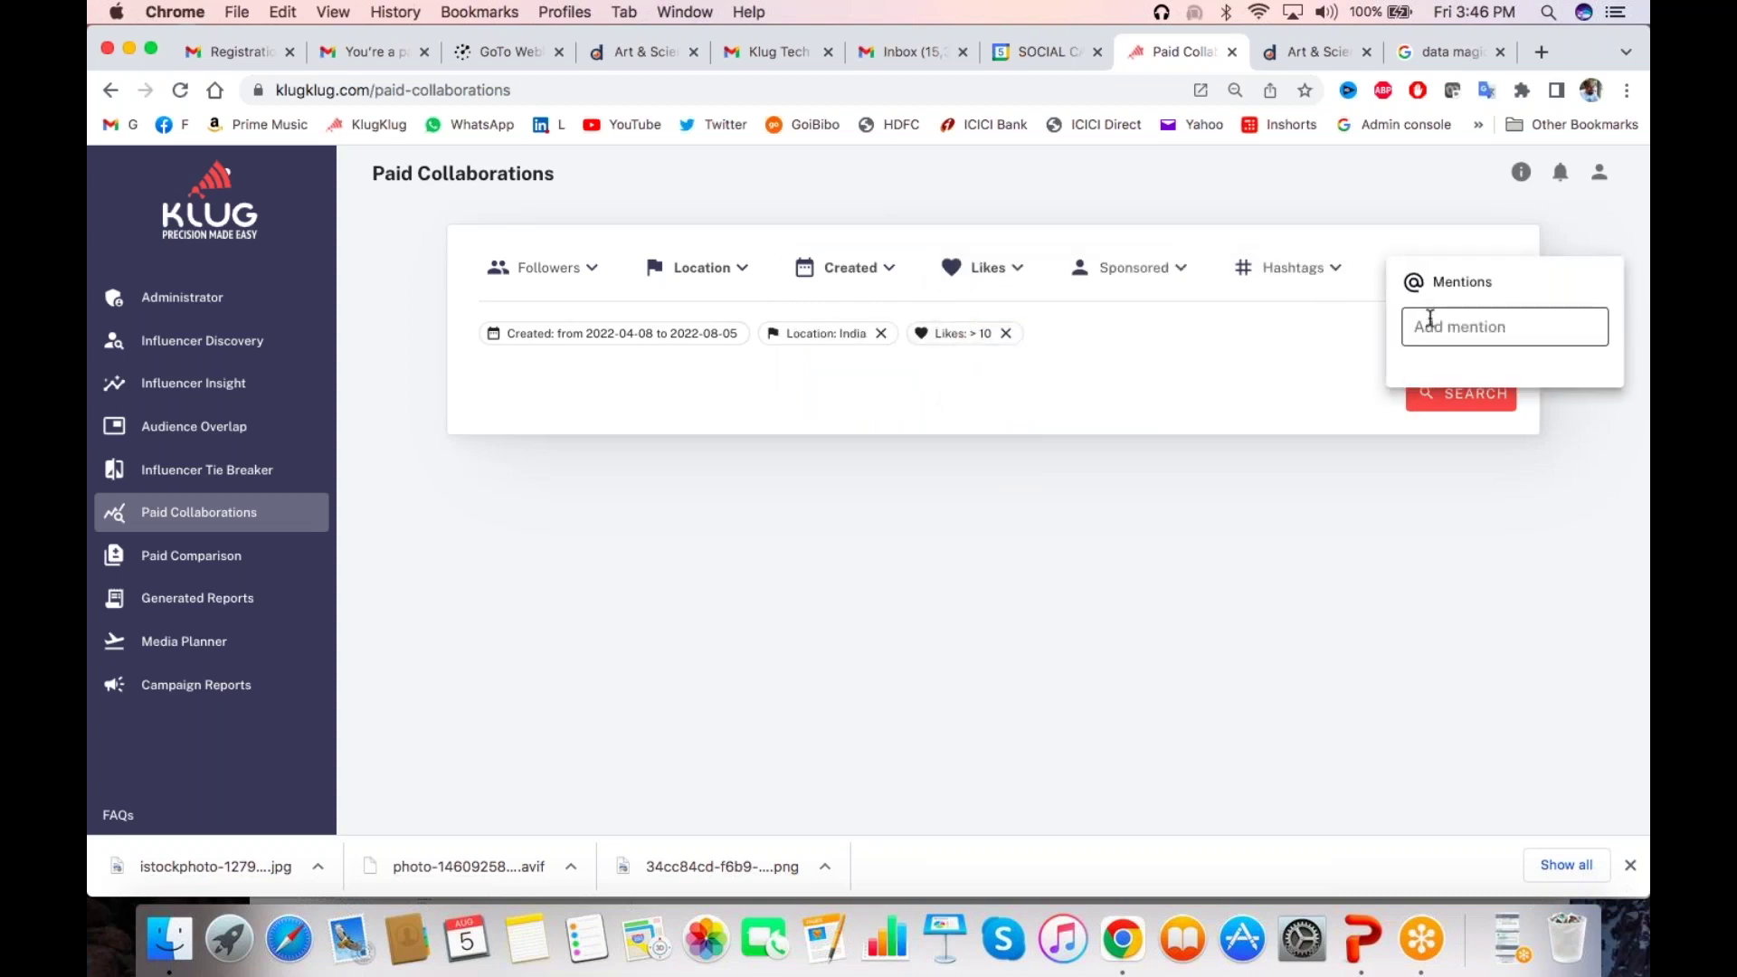
pyautogui.write('mynykaa')
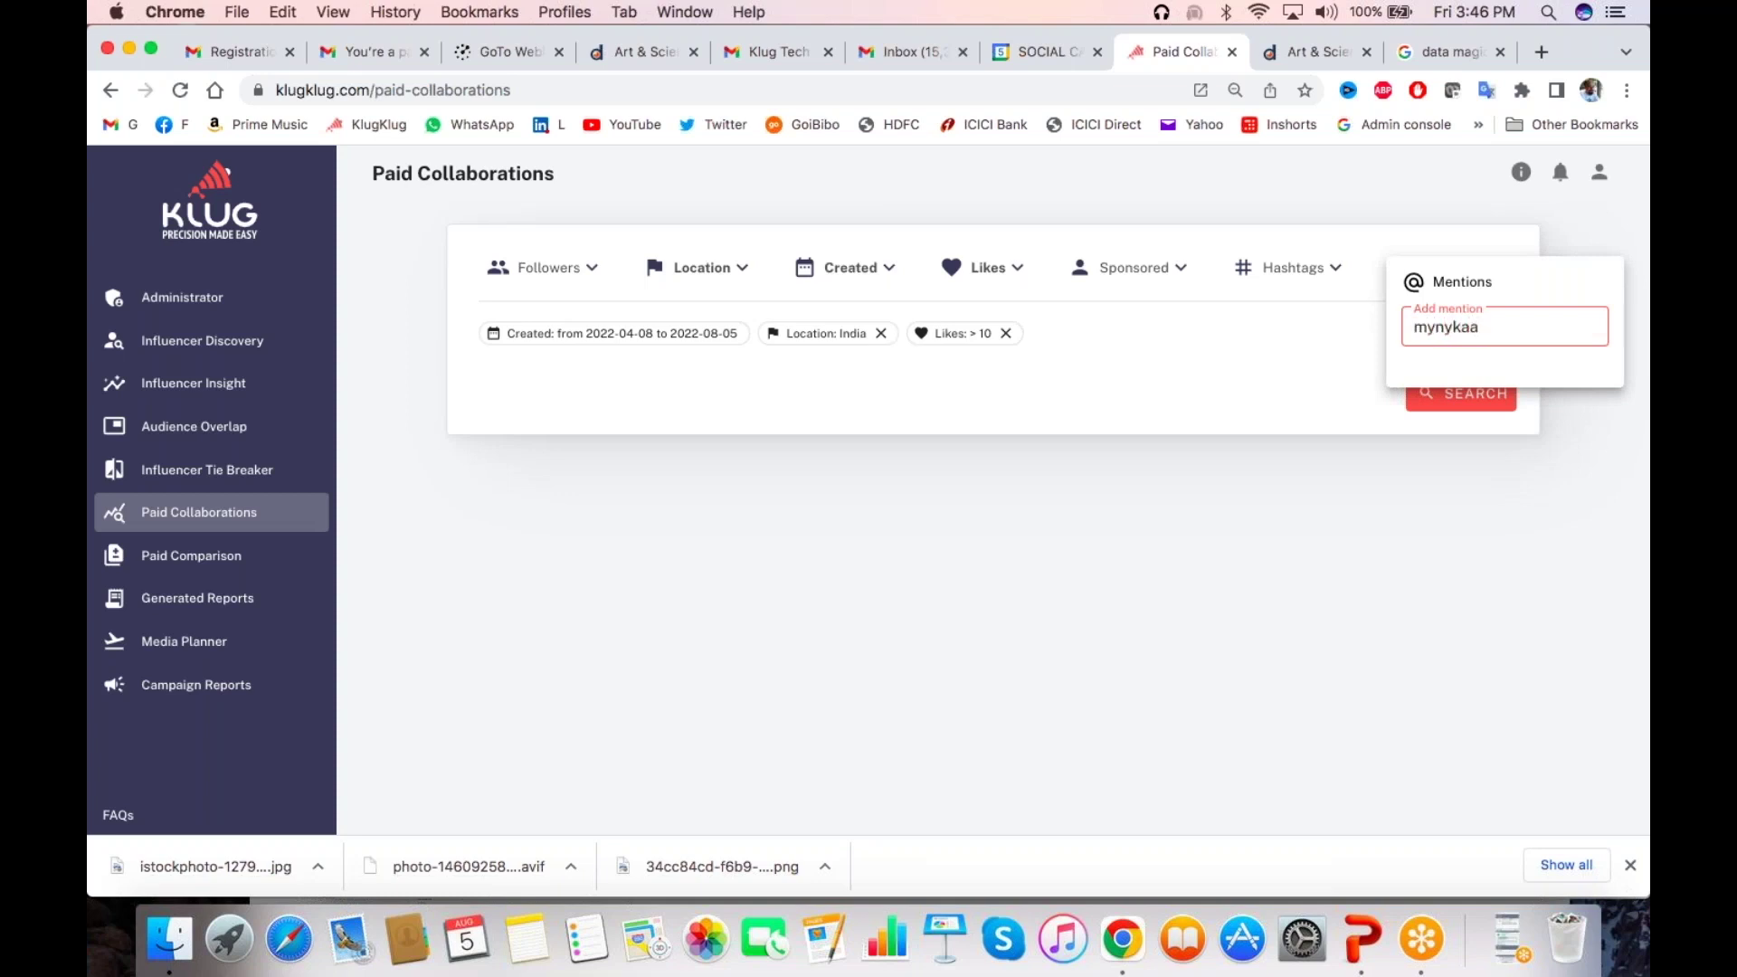
pyautogui.press('Return')
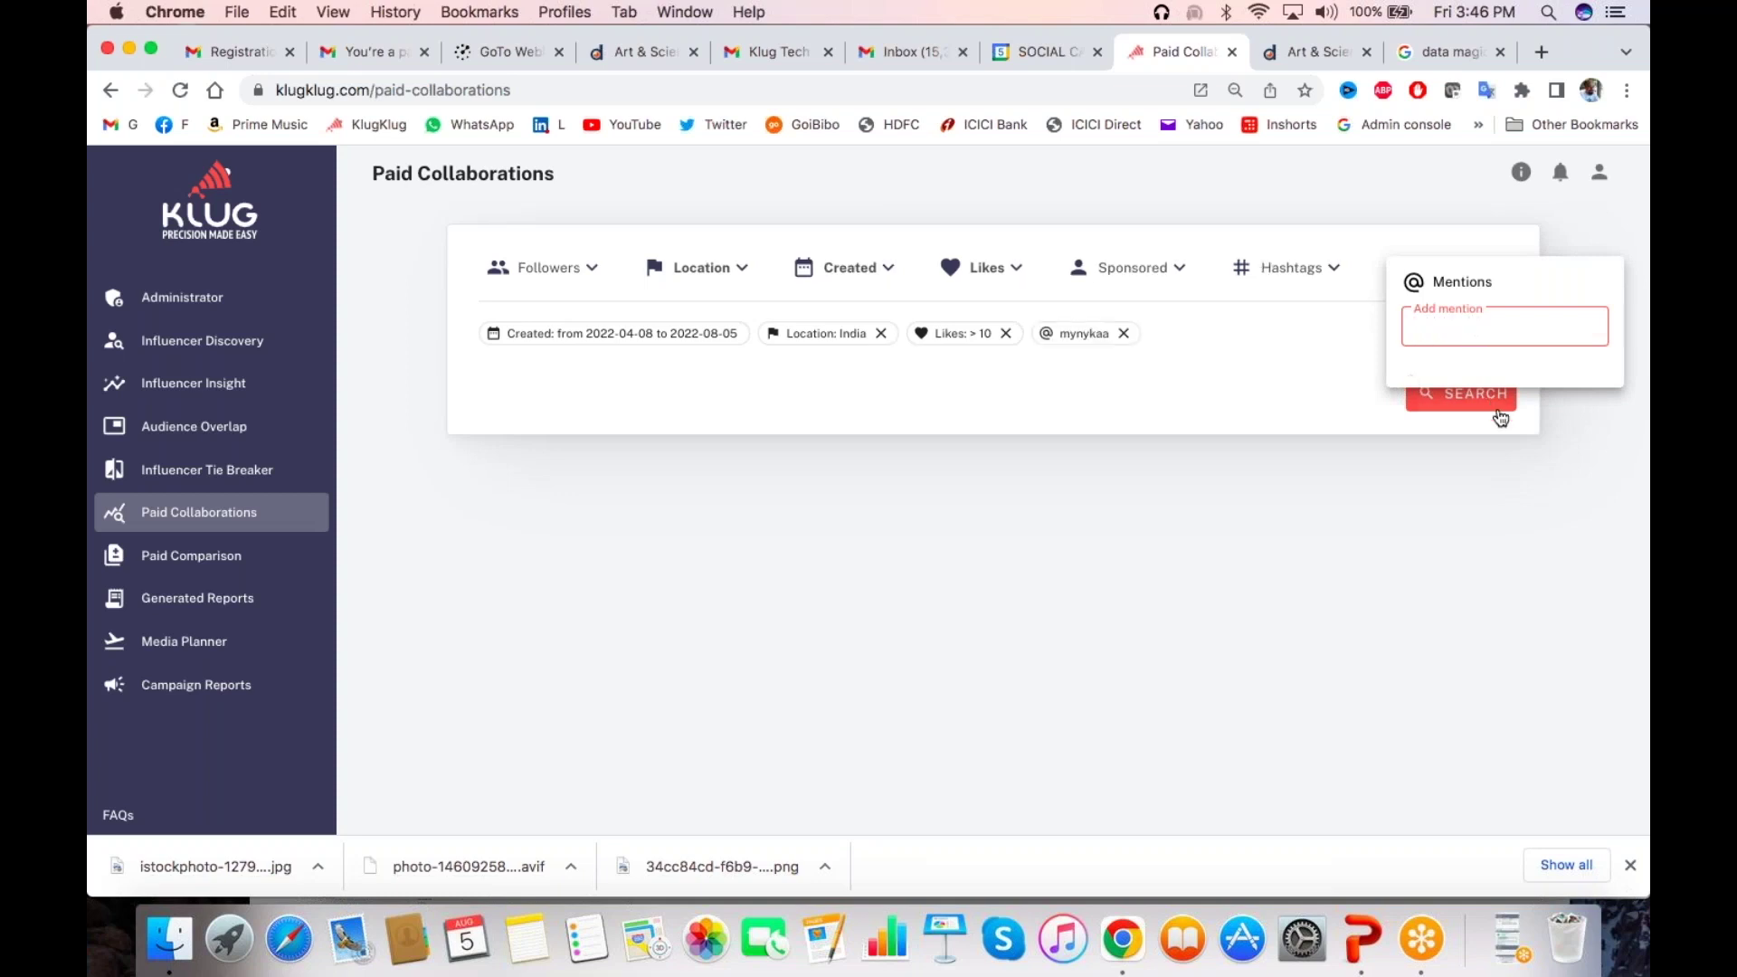
pyautogui.click(1472, 402)
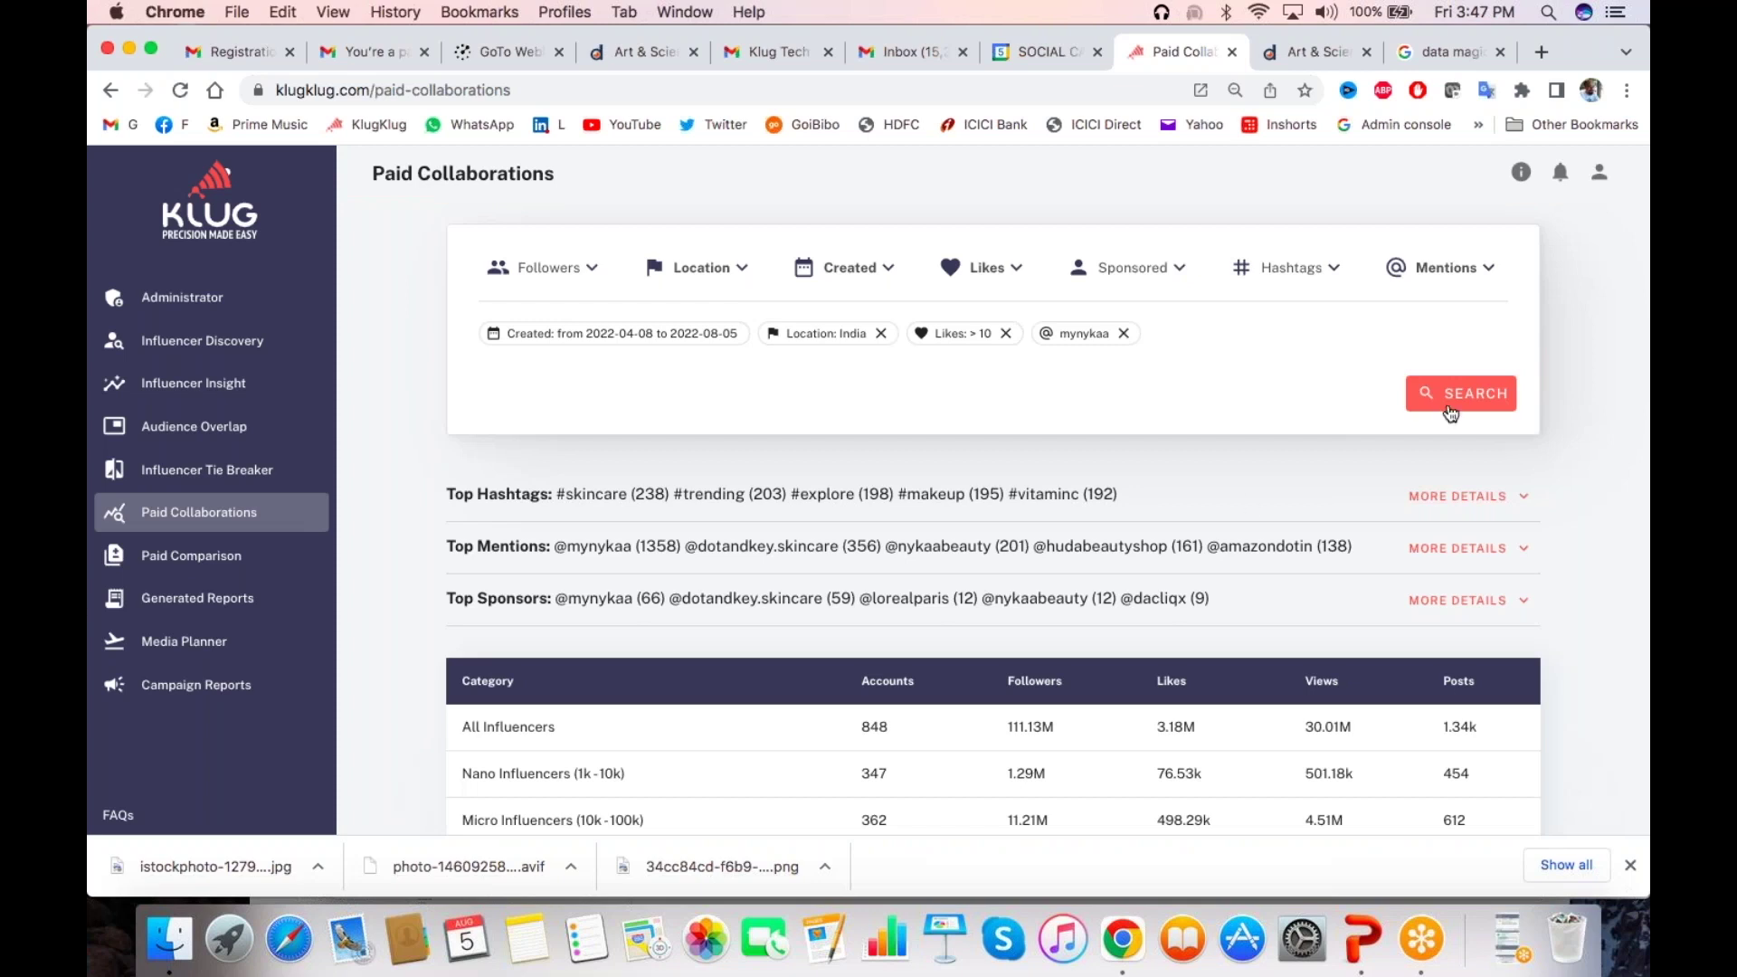
pyautogui.scroll(-3, 1246, 496)
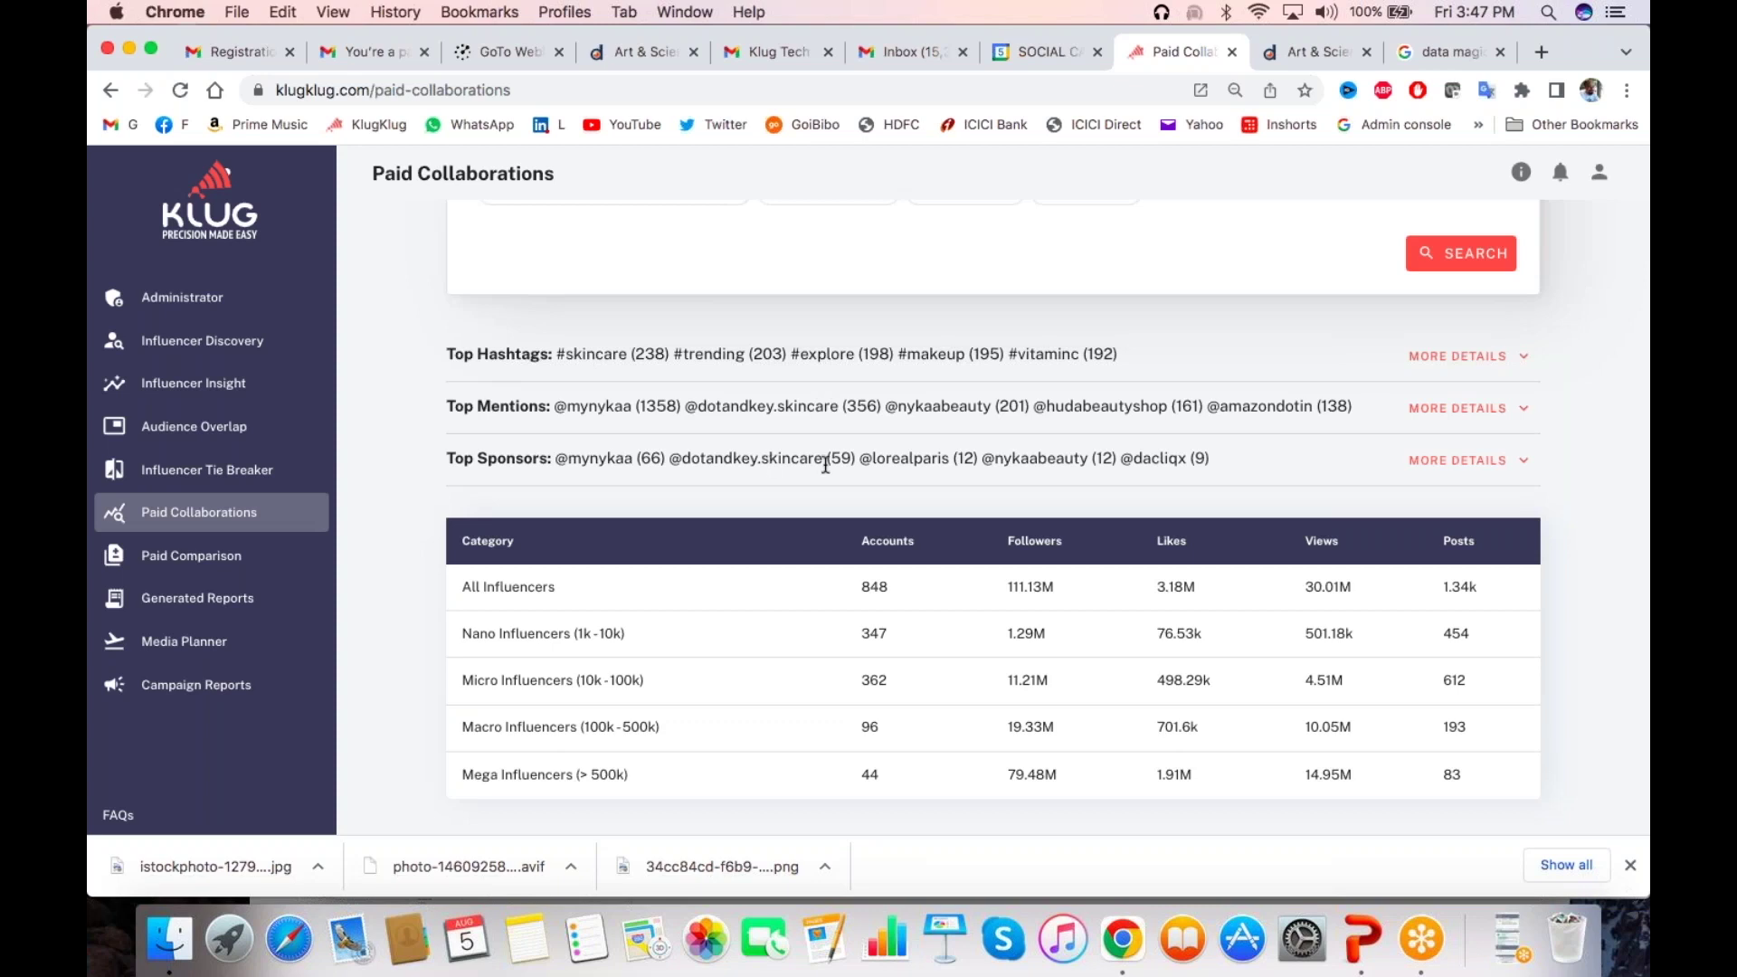
pyautogui.scroll(-3, 830, 463)
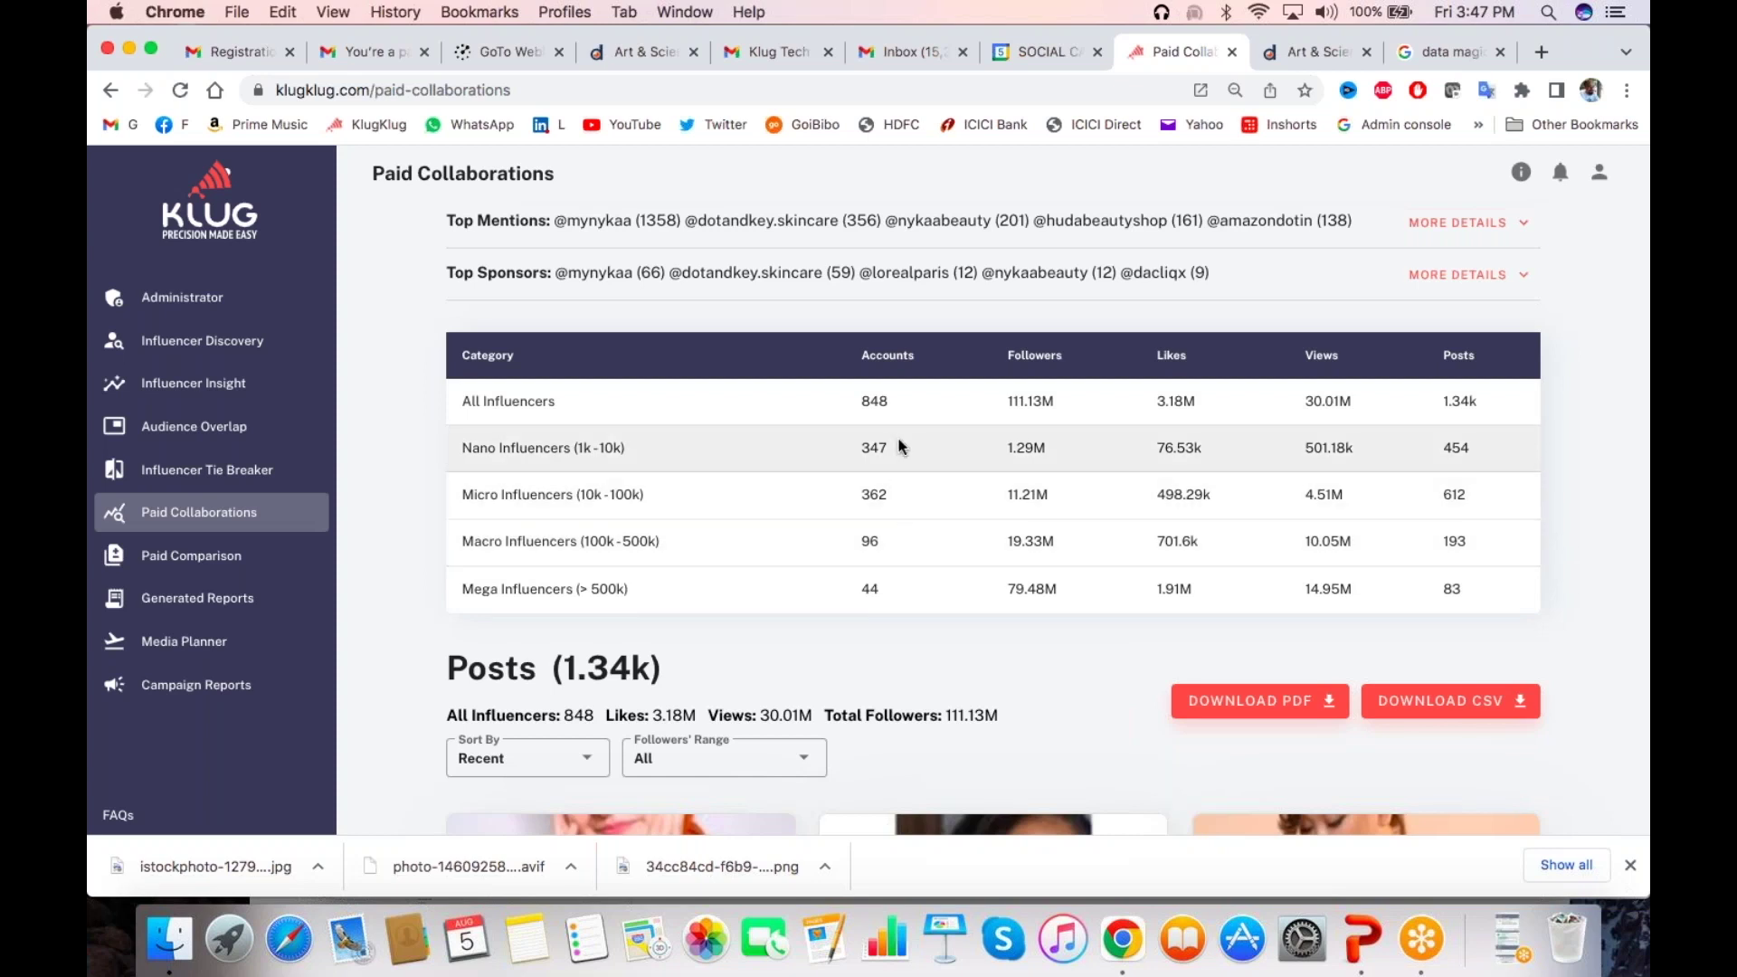
# Filter the paid collaboration posts to the Mega (> 500k) followers' range and look over the matching posts
pyautogui.scroll(-2, 897, 674)
pyautogui.scroll(-10, 894, 674)
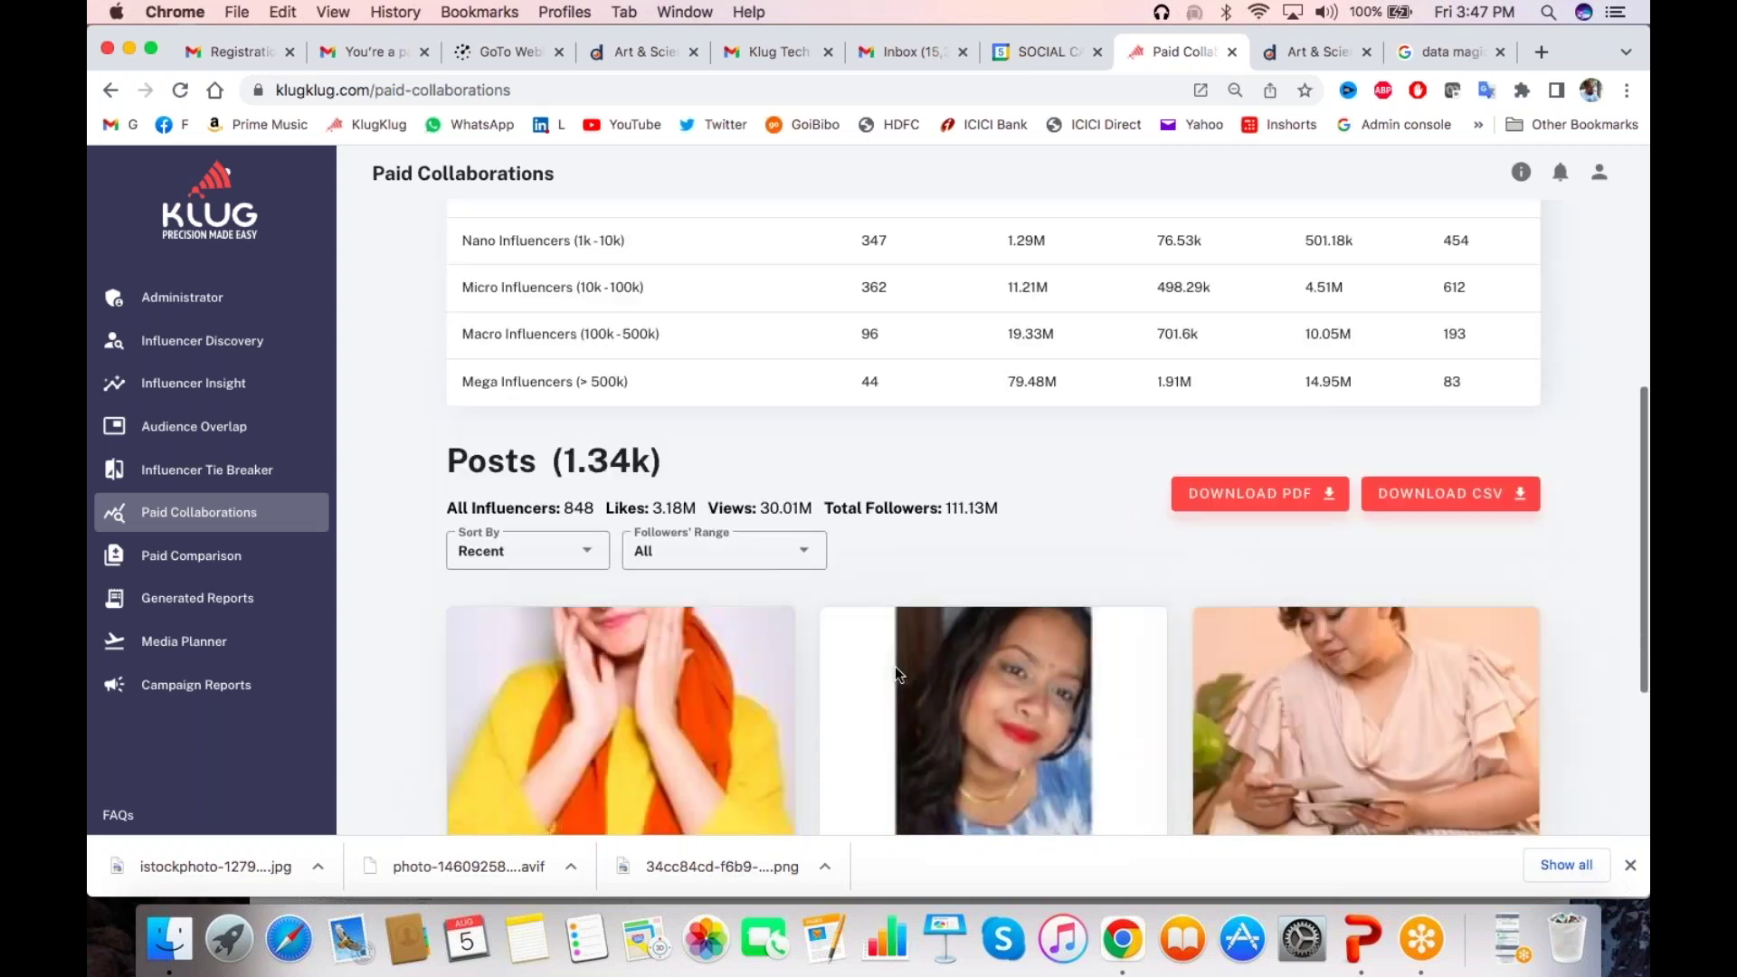
pyautogui.scroll(6, 894, 674)
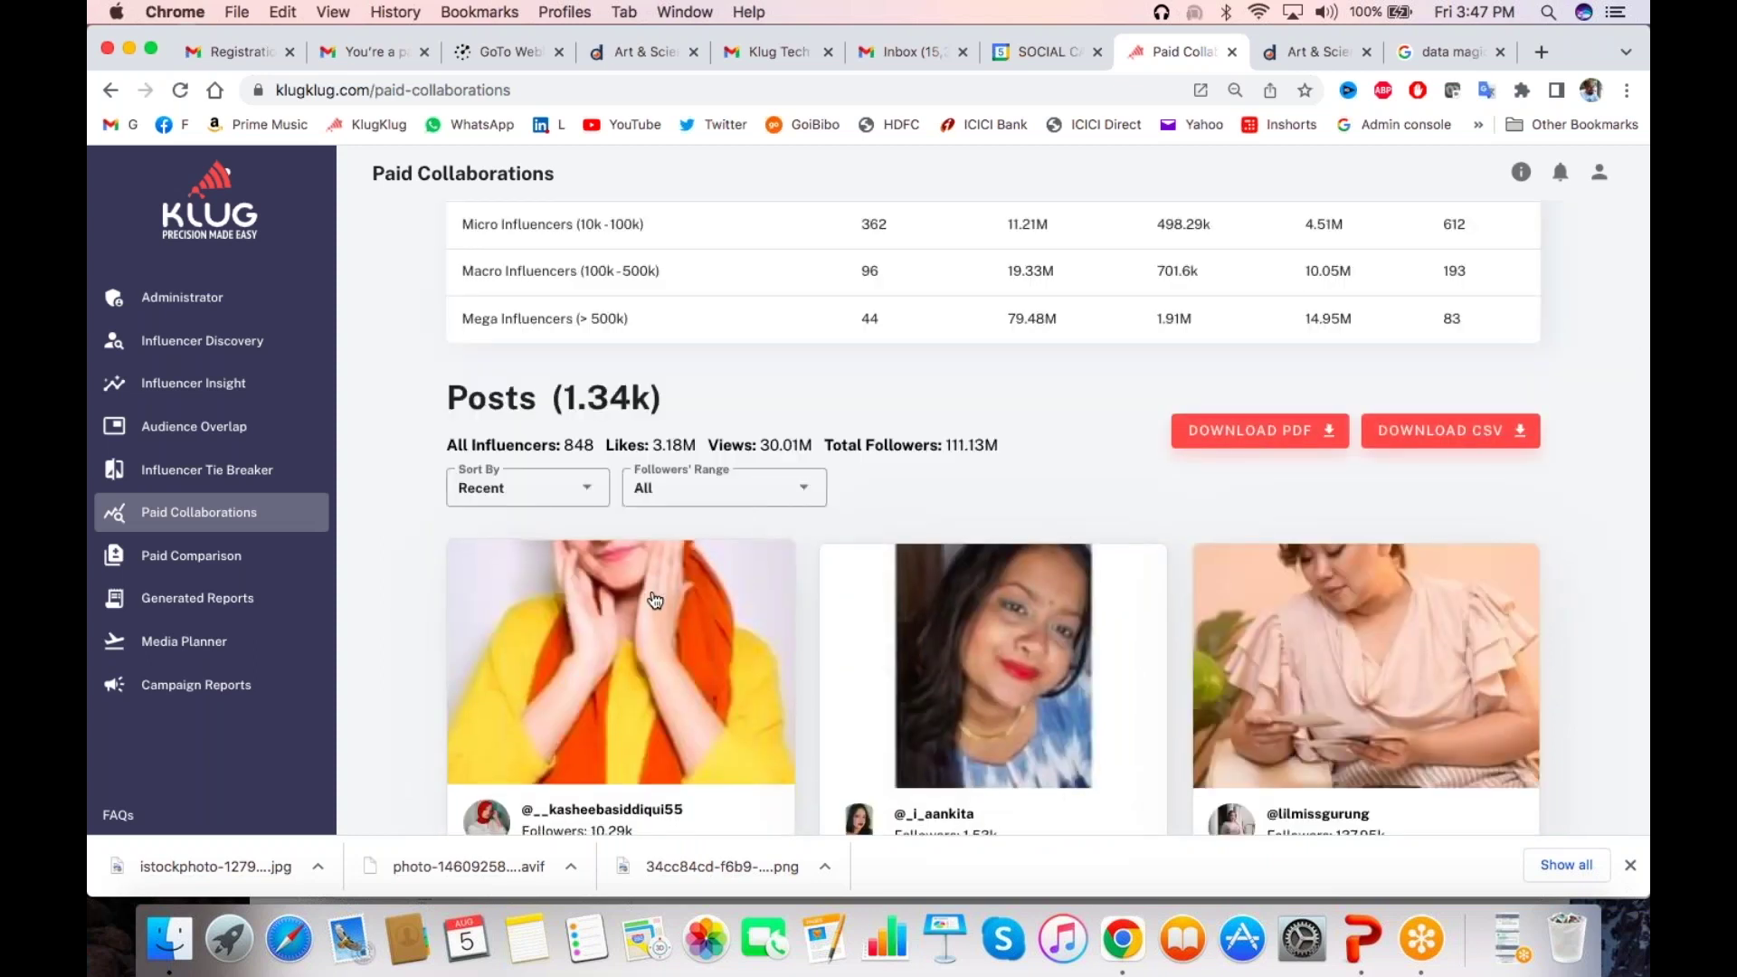
pyautogui.scroll(-3, 633, 588)
pyautogui.scroll(4, 573, 576)
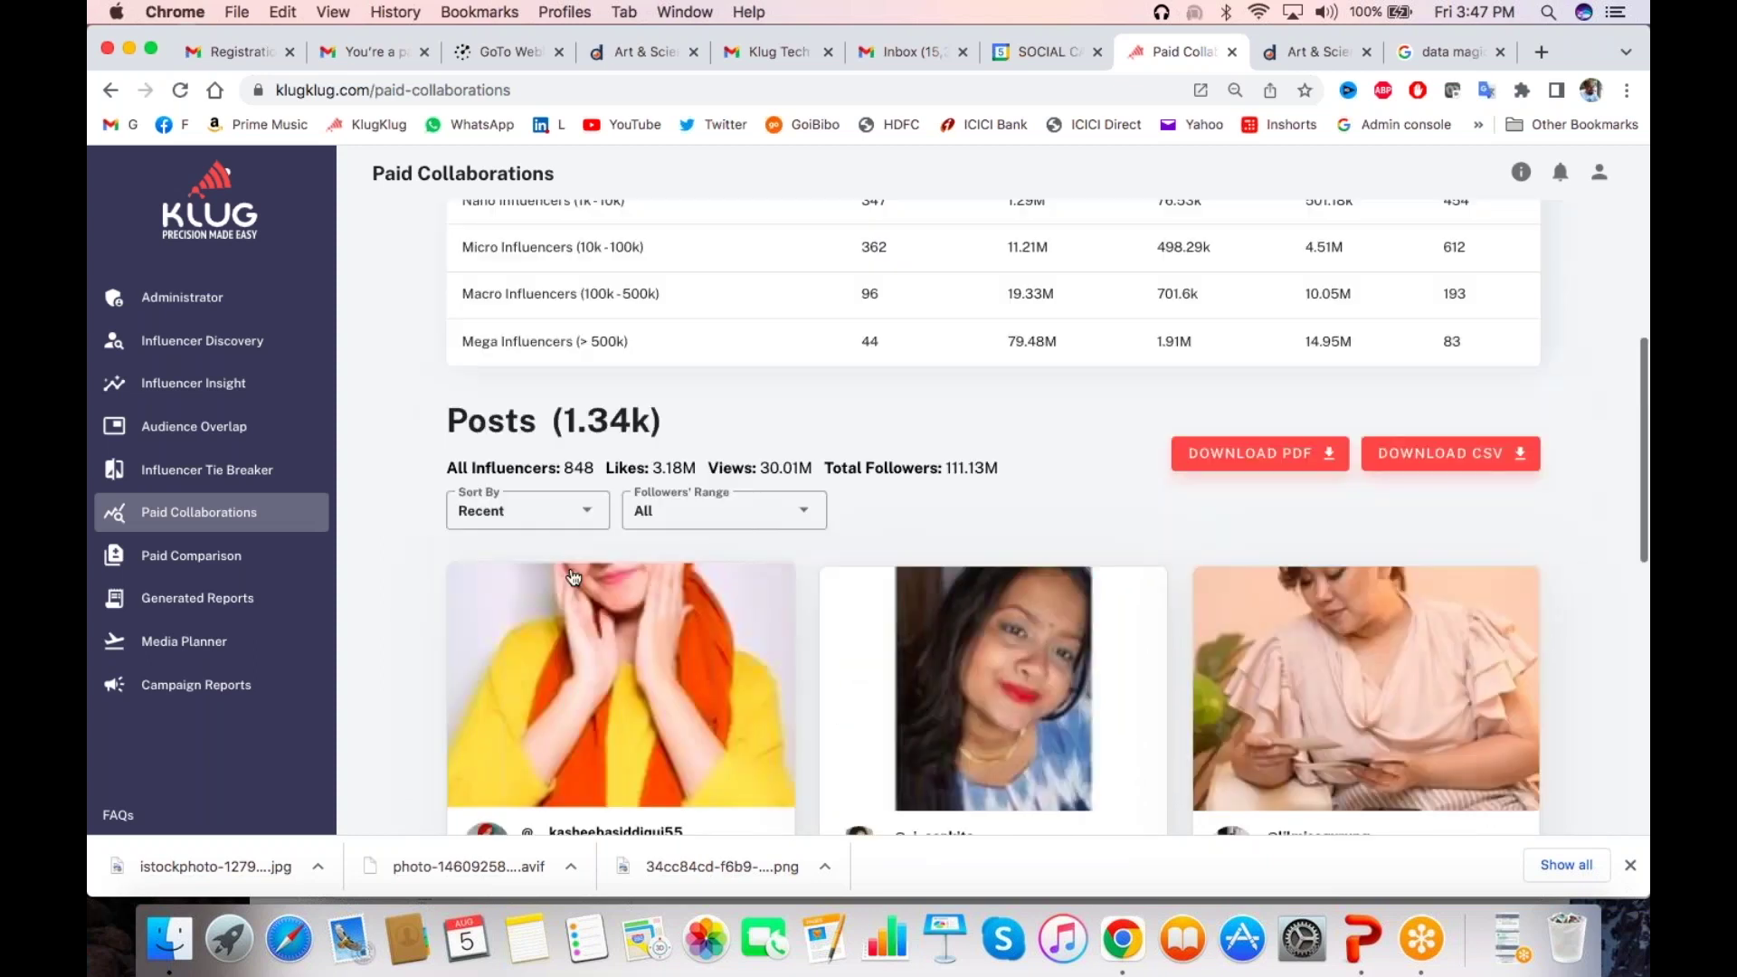
pyautogui.click(732, 525)
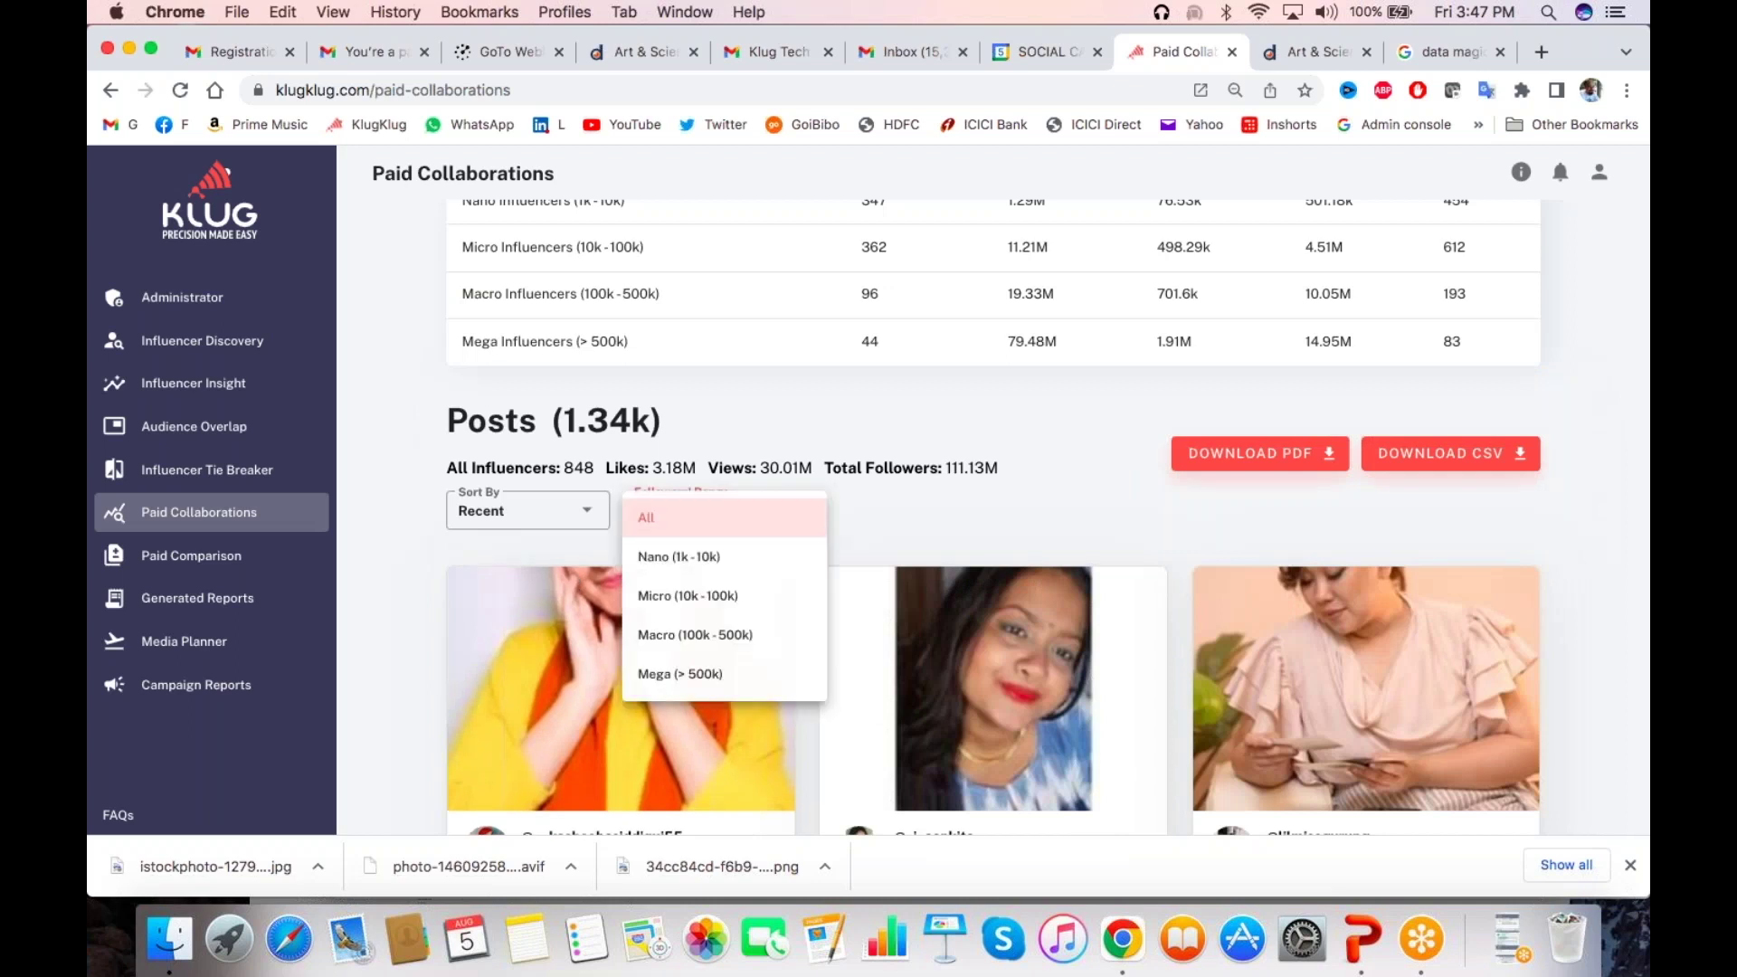
pyautogui.click(729, 674)
pyautogui.scroll(-3, 1072, 501)
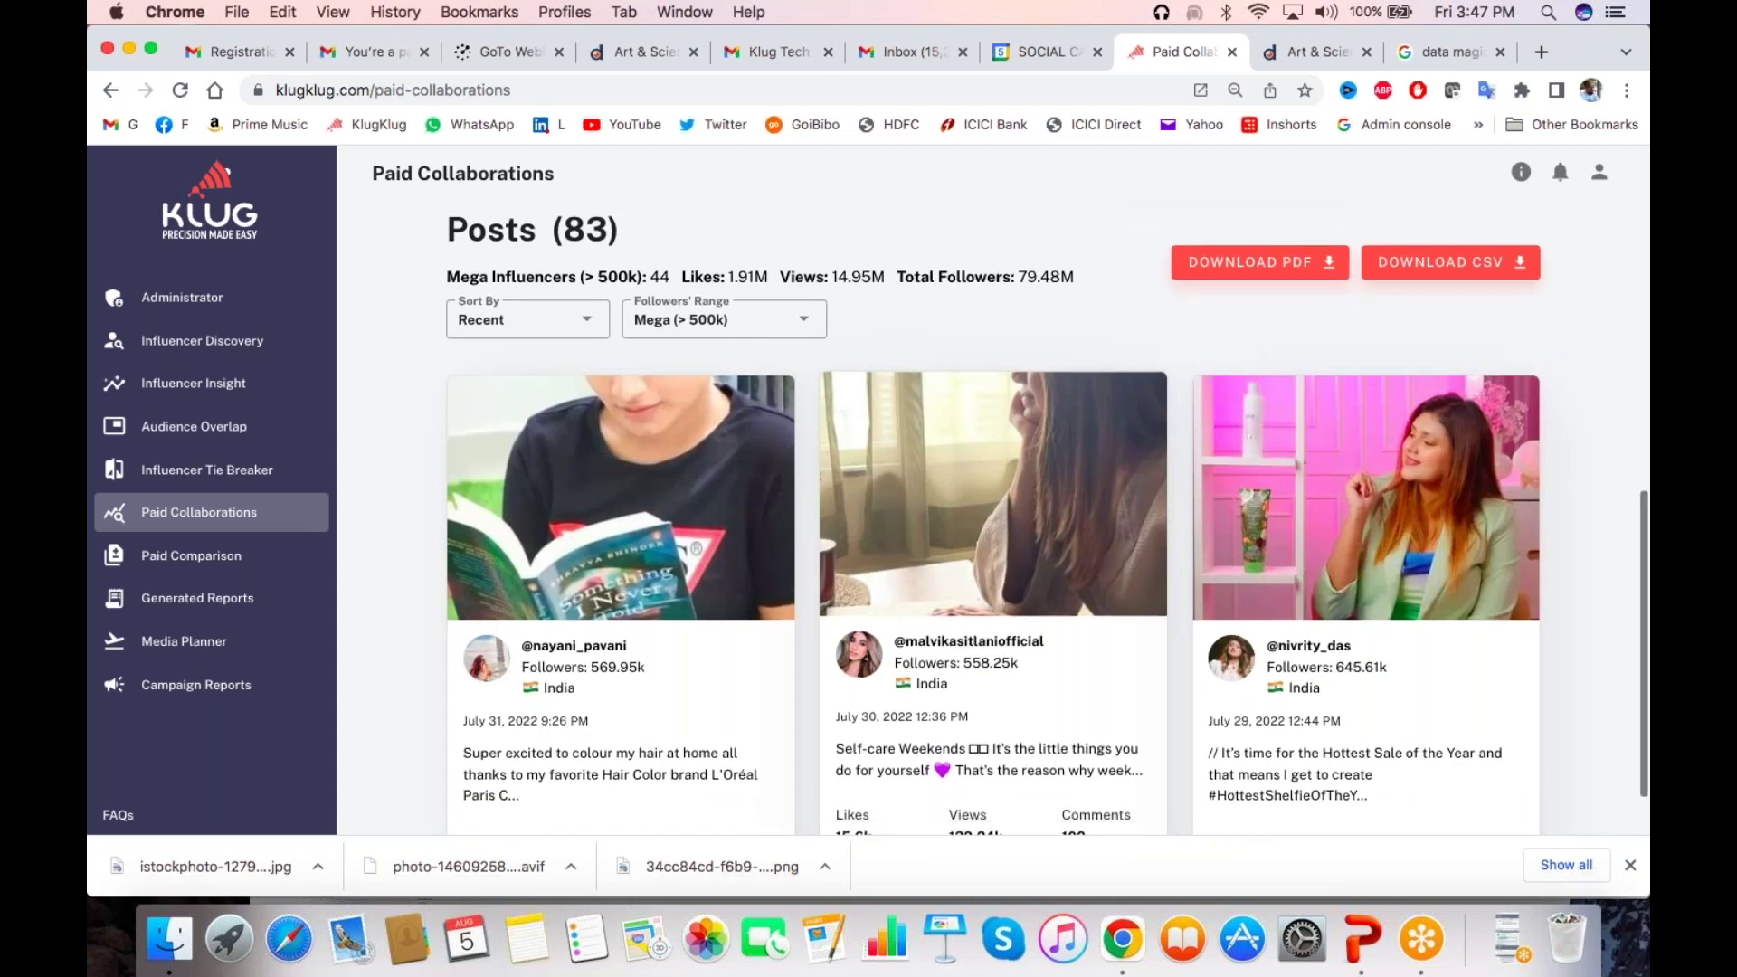
pyautogui.scroll(3, 995, 525)
pyautogui.scroll(-2, 995, 525)
pyautogui.scroll(-3, 556, 434)
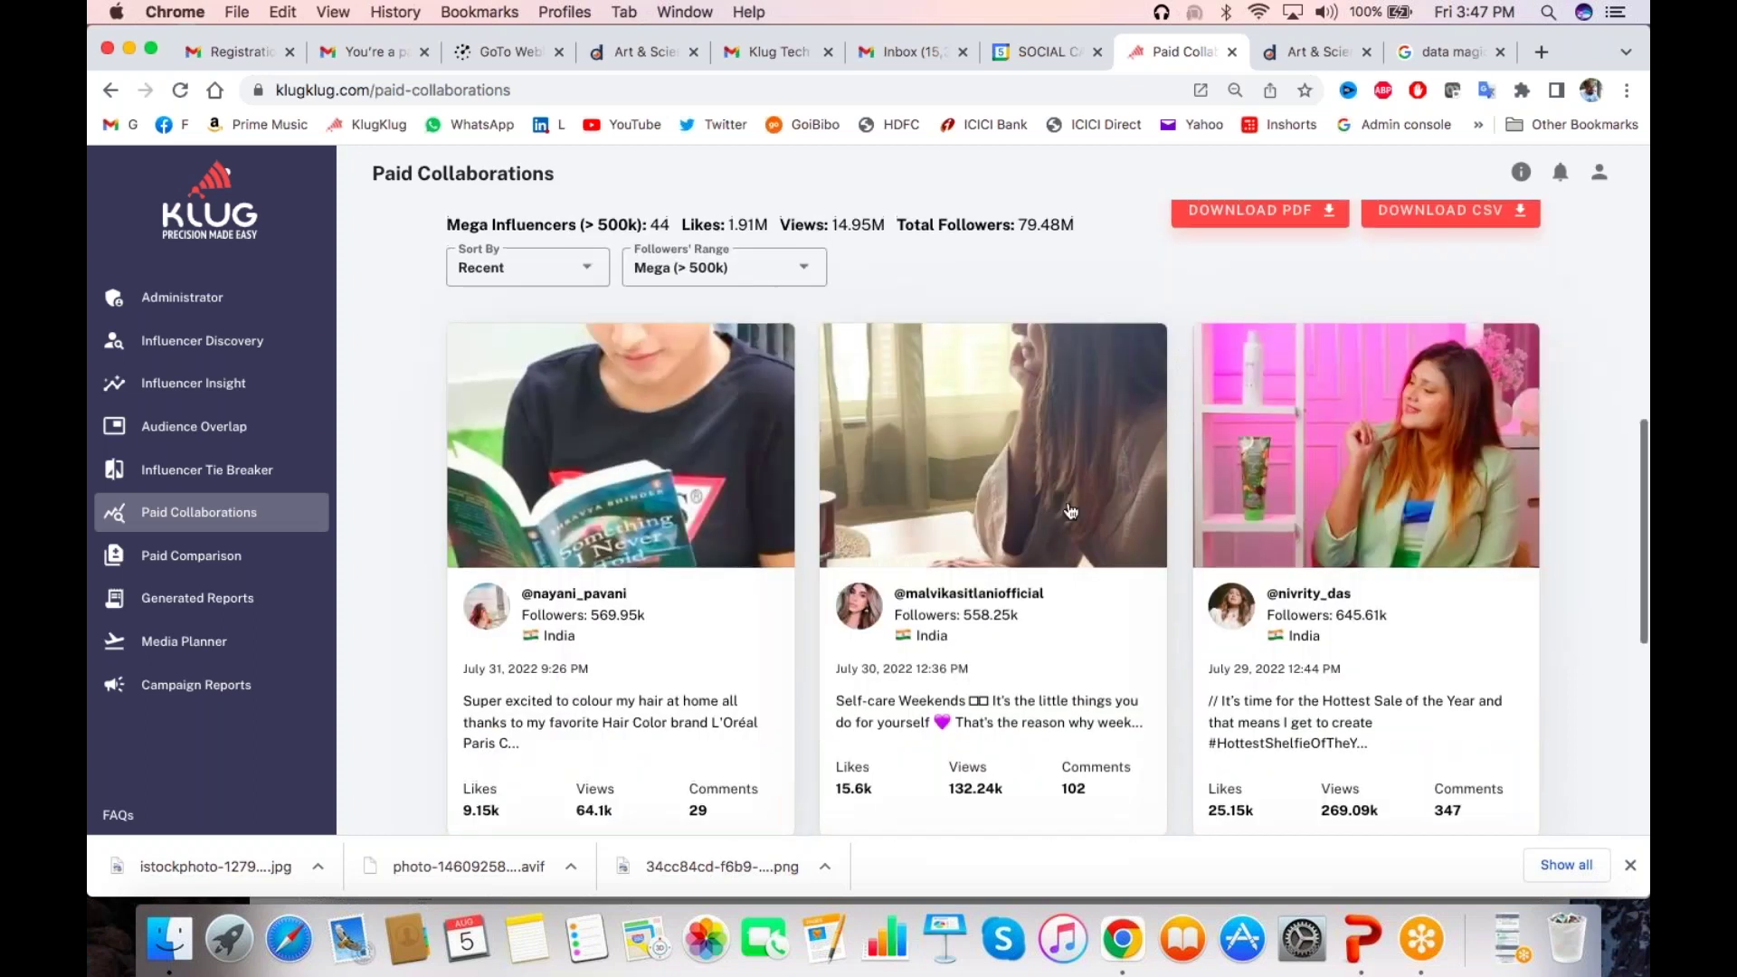
# Sort the mega influencer posts by Engagements, and review them together with the category breakdown
pyautogui.click(556, 269)
pyautogui.click(558, 277)
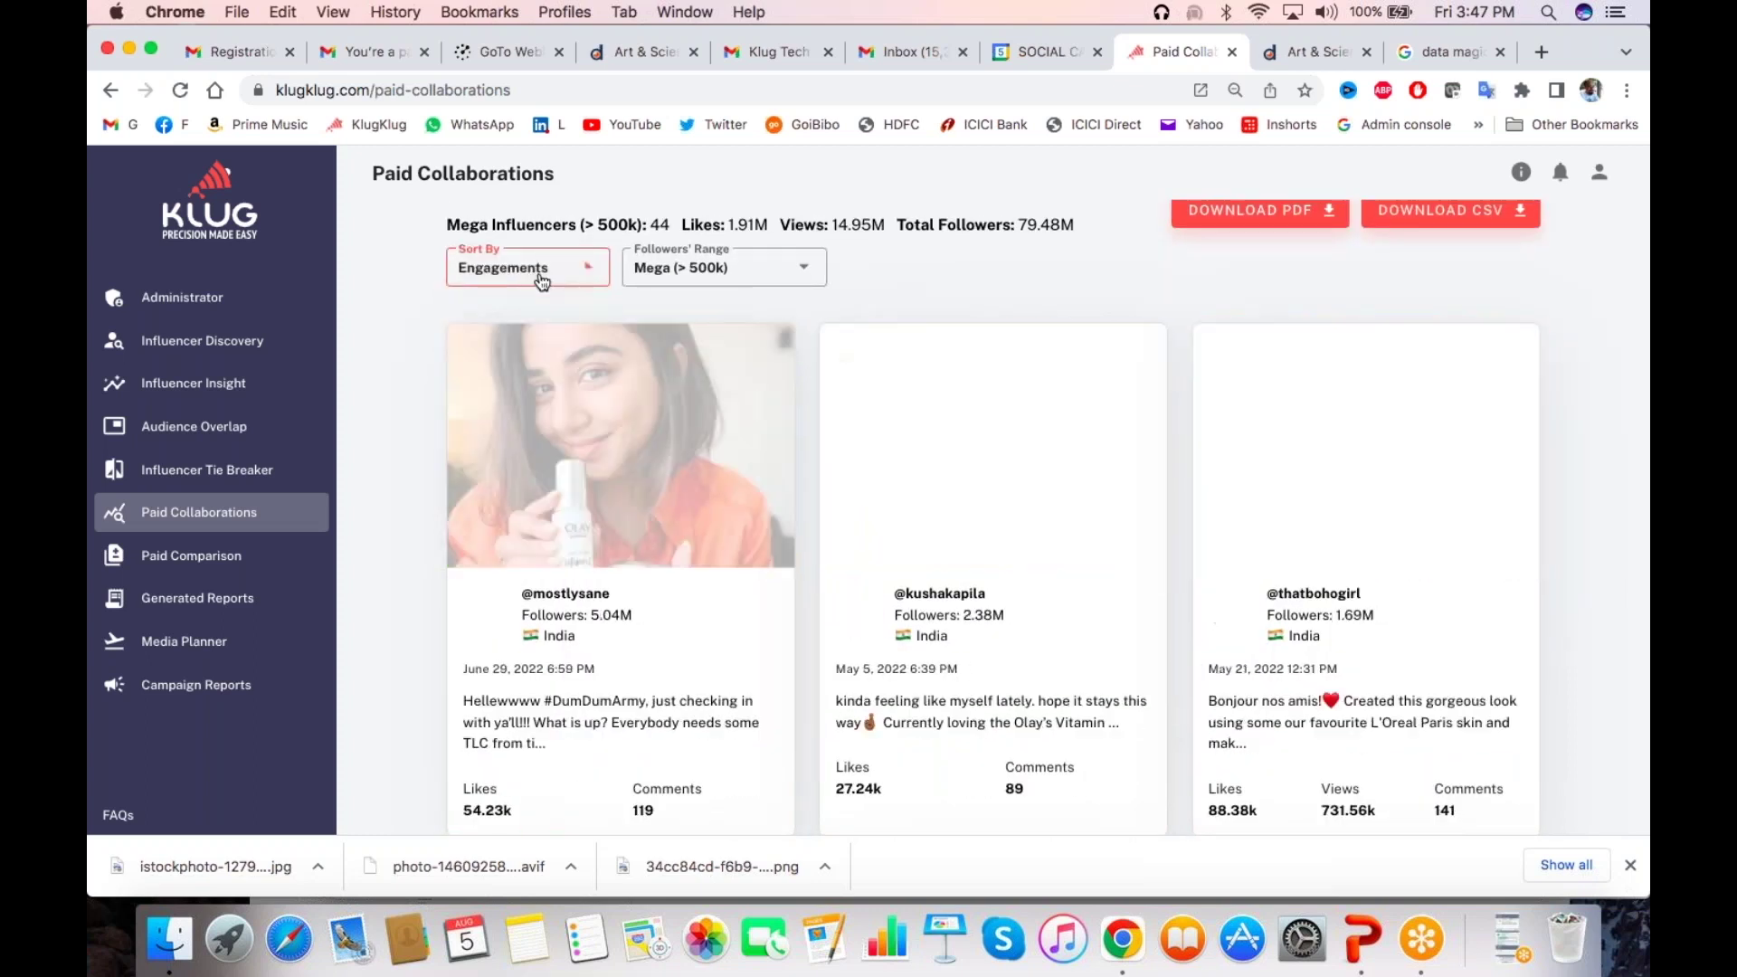
pyautogui.scroll(-3, 1066, 342)
pyautogui.scroll(3, 1065, 342)
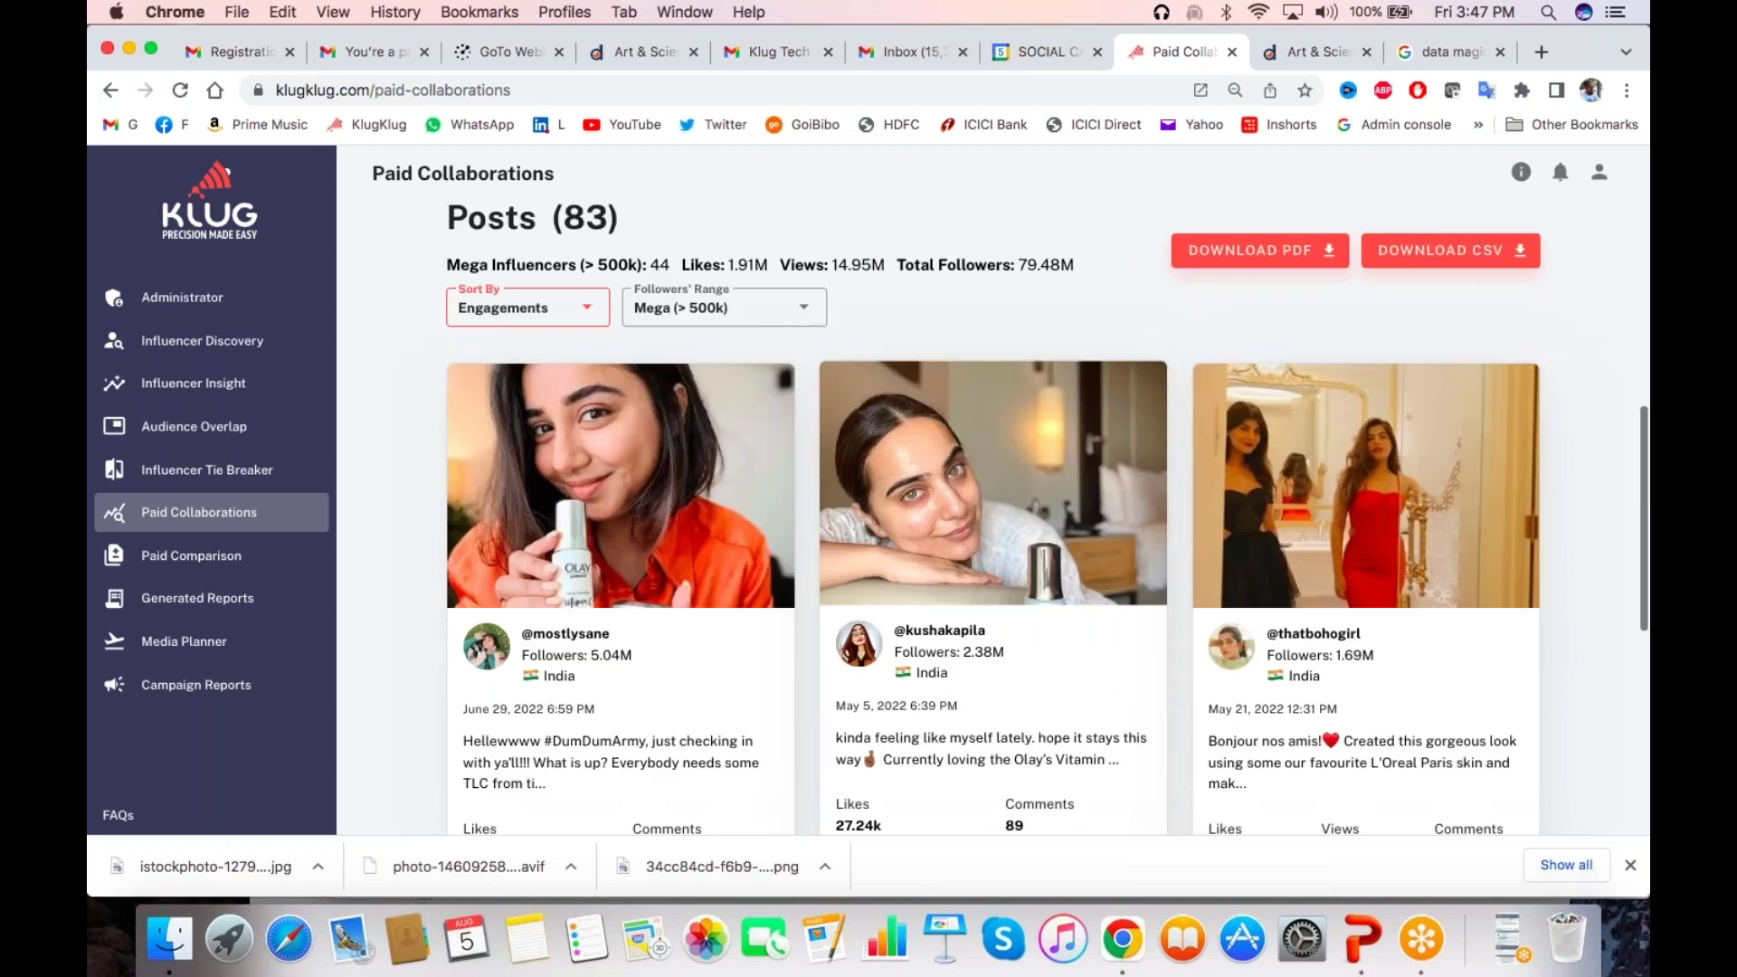
pyautogui.scroll(-5, 1065, 342)
pyautogui.scroll(10, 1066, 342)
pyautogui.scroll(2, 1048, 510)
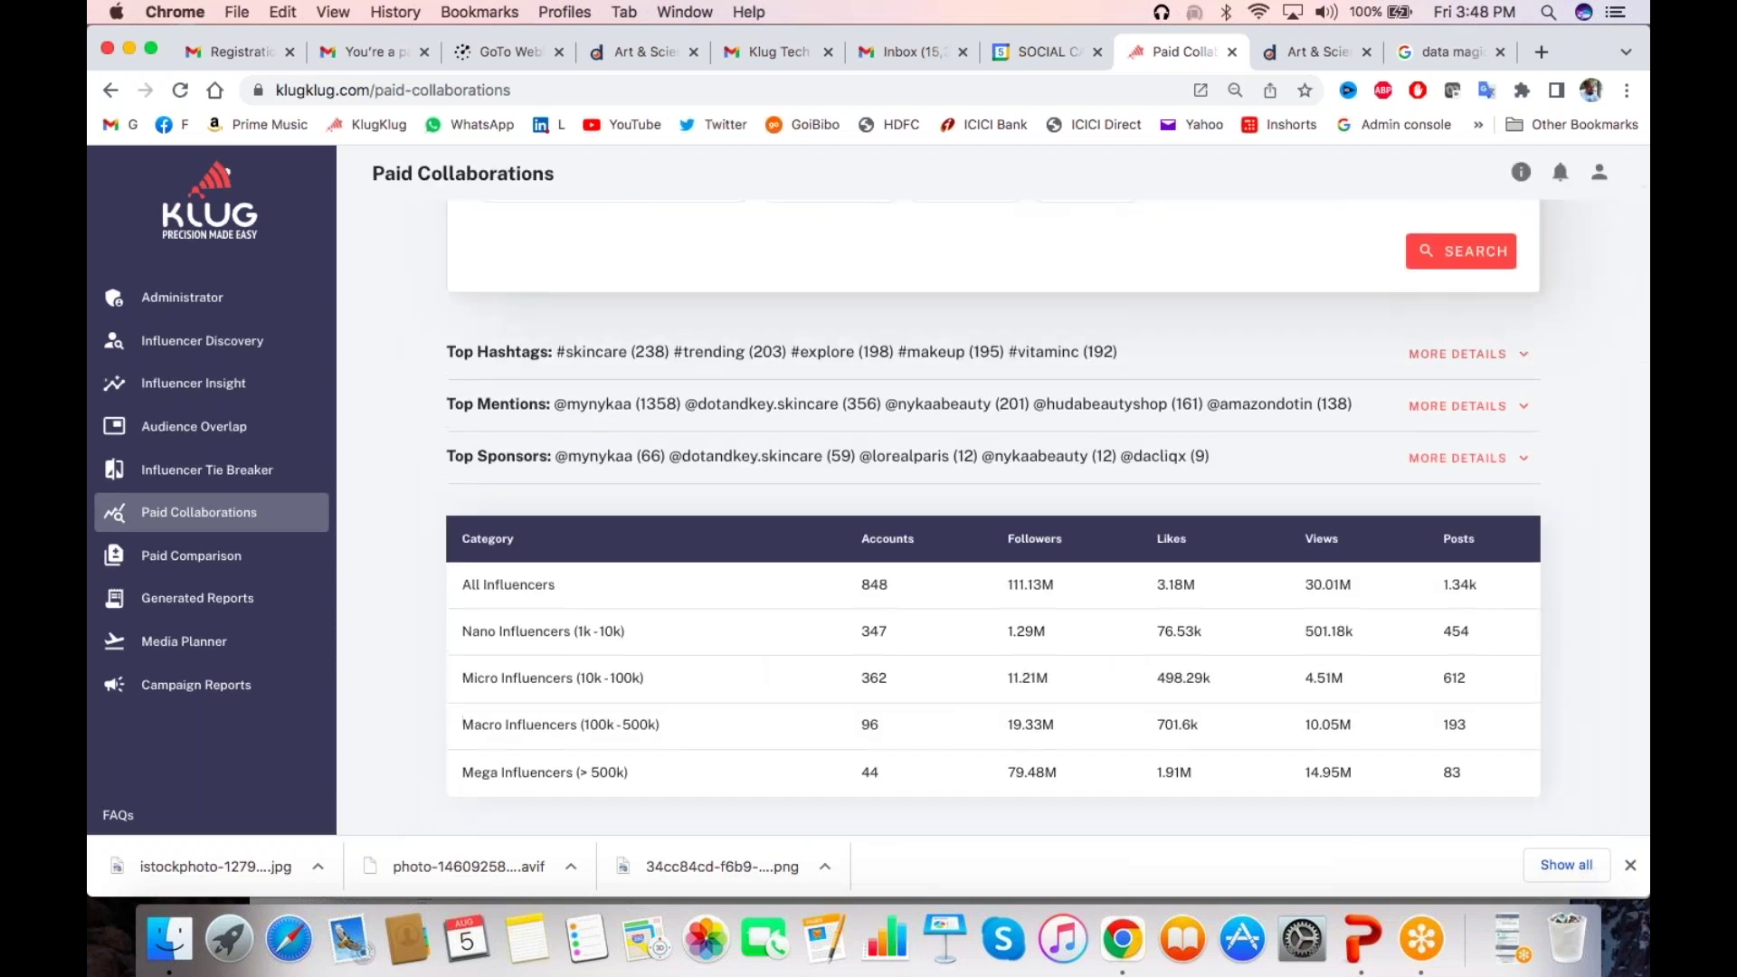
pyautogui.scroll(3, 1117, 345)
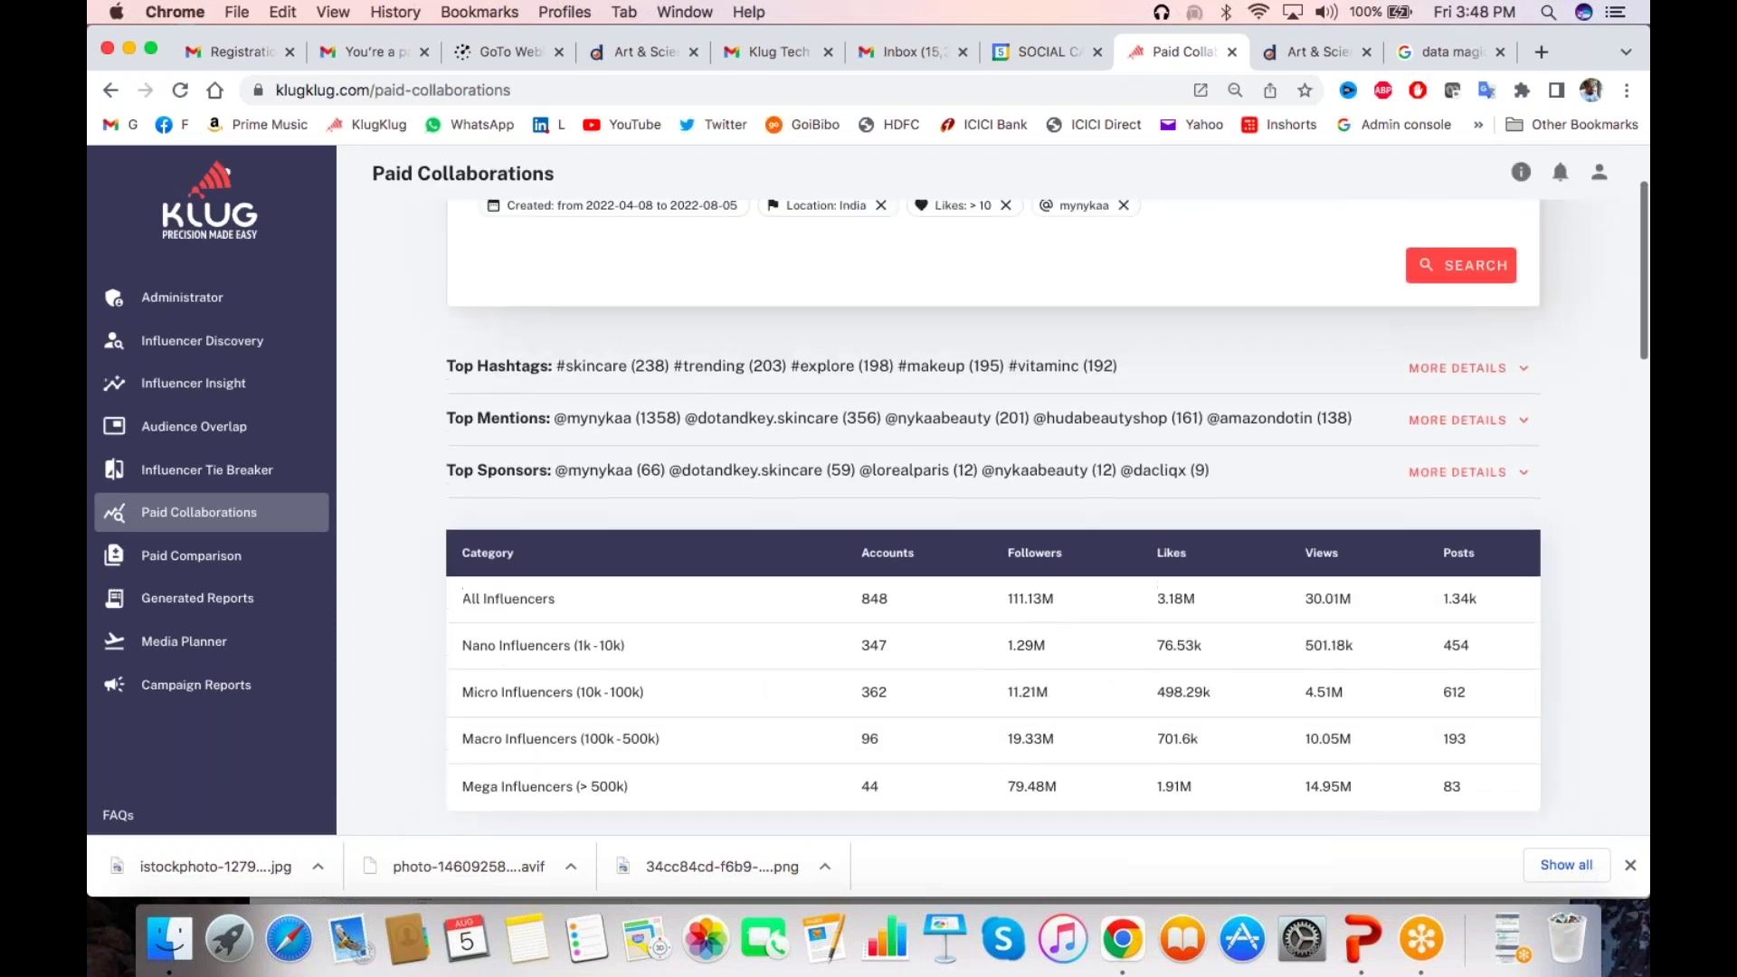
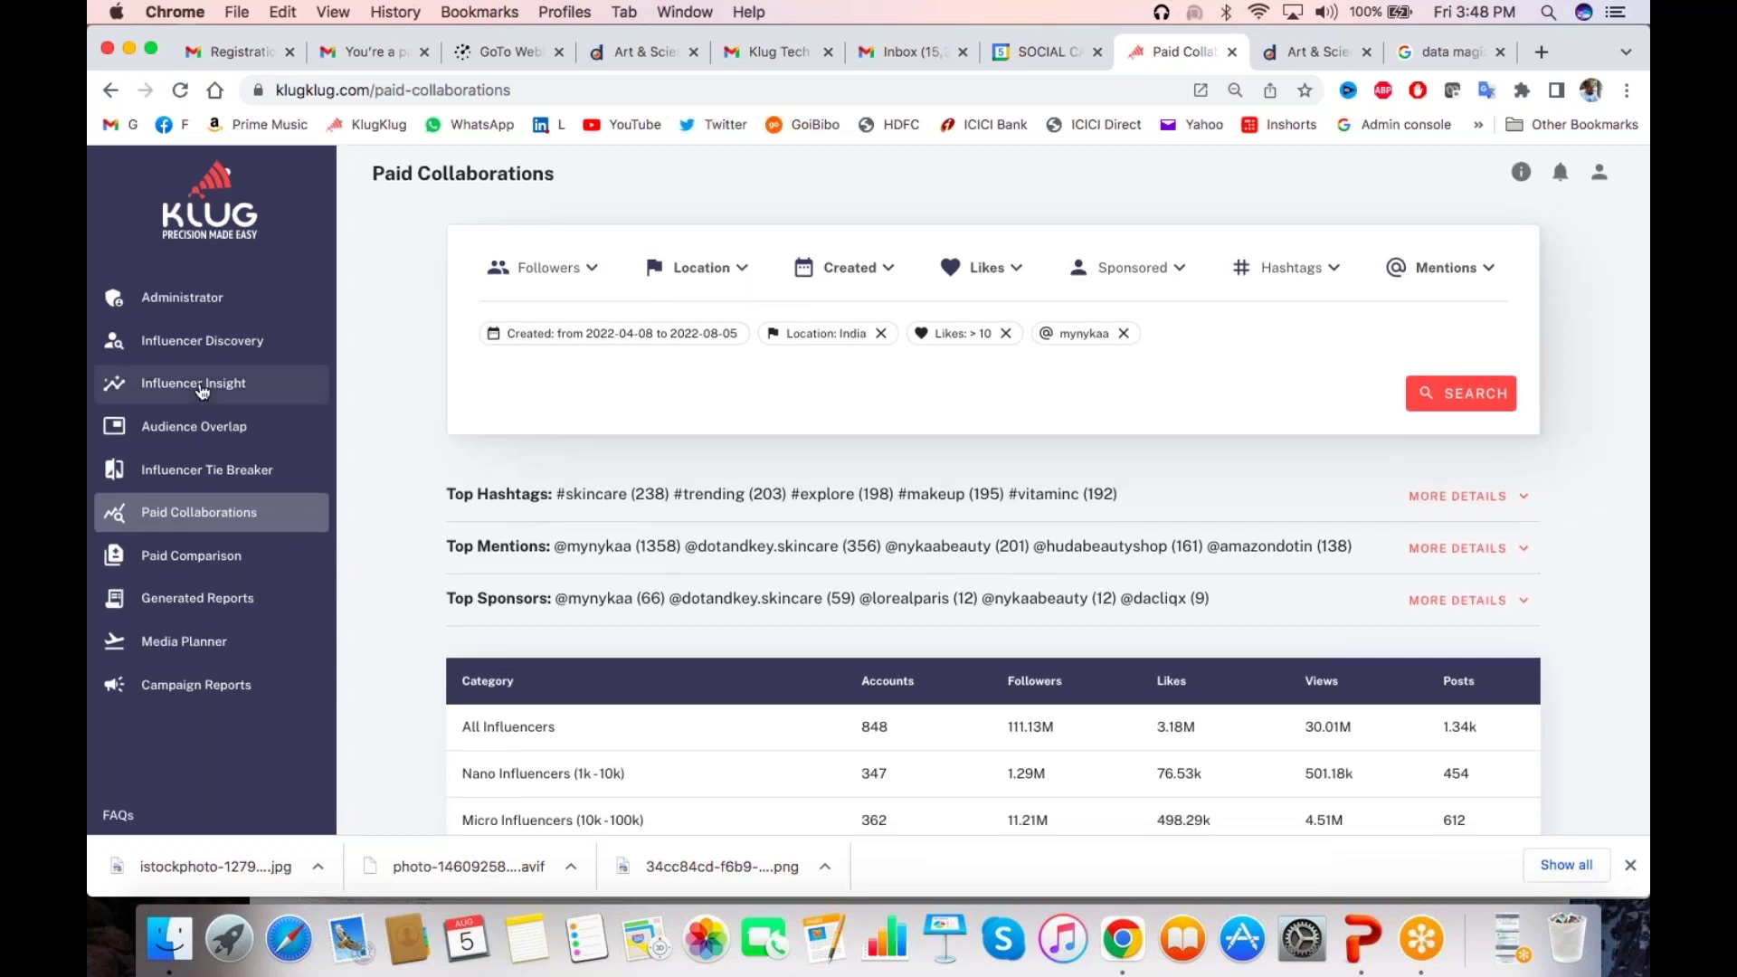
# Open Influencer Discovery and remove the influencer gender and mini cooper keyword filters, keeping the India location filter
pyautogui.click(201, 387)
pyautogui.click(180, 344)
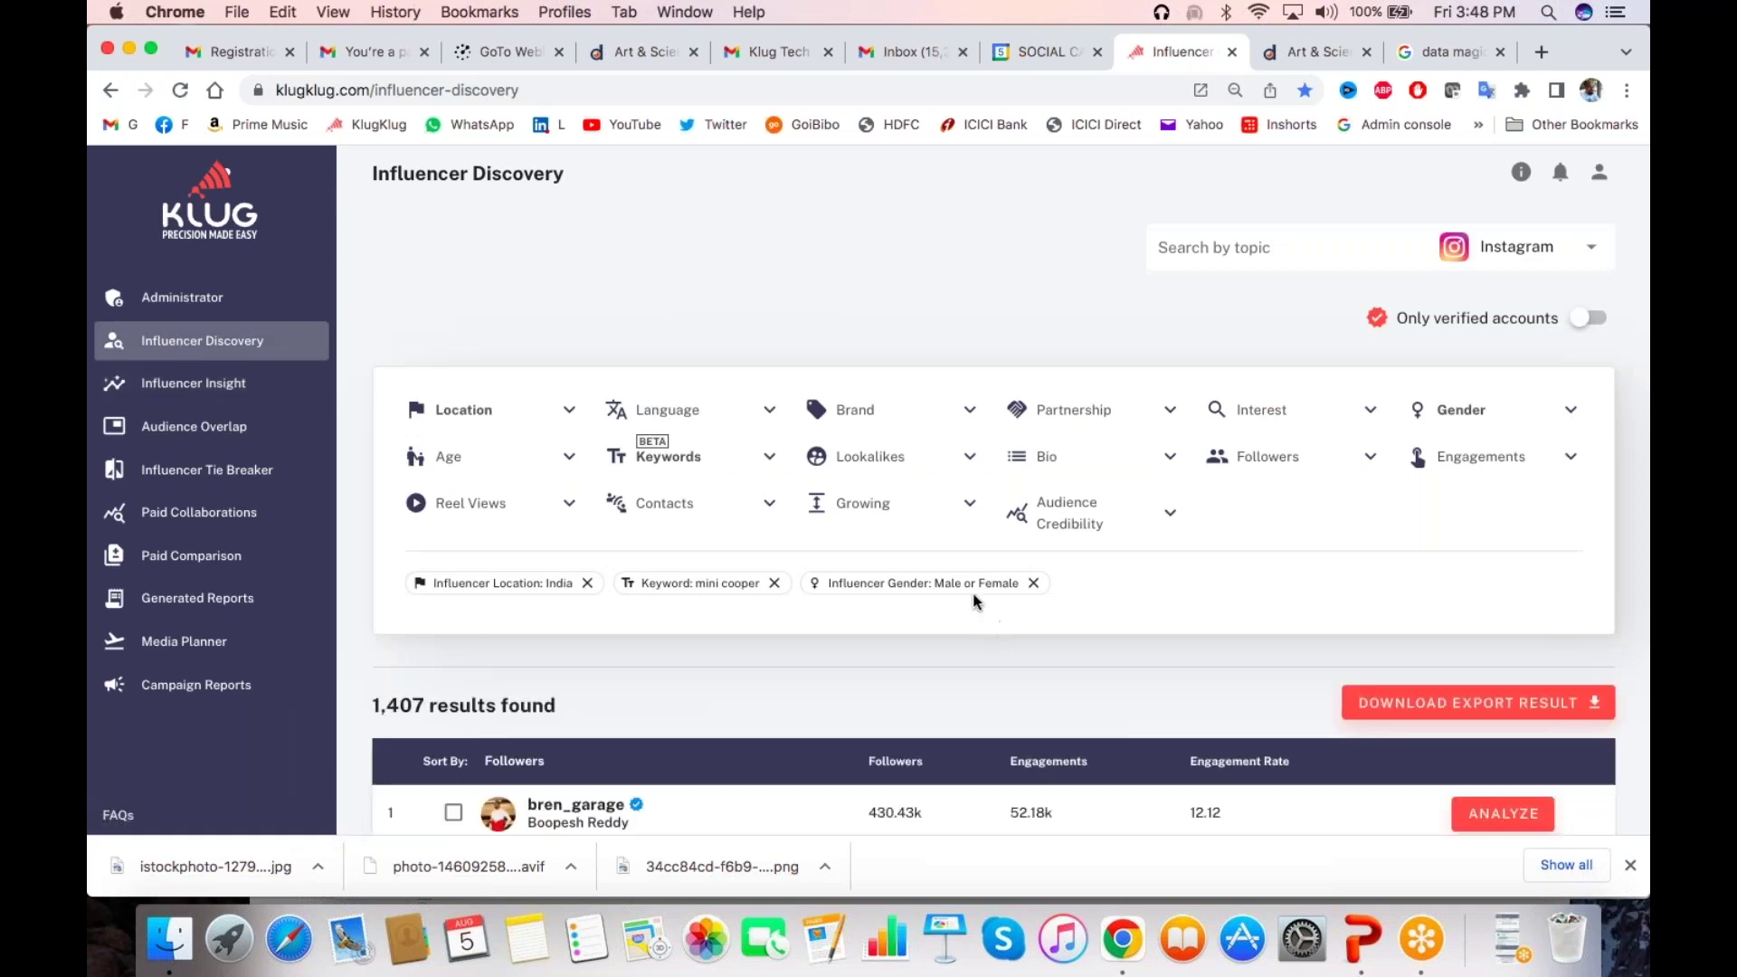
pyautogui.click(1033, 584)
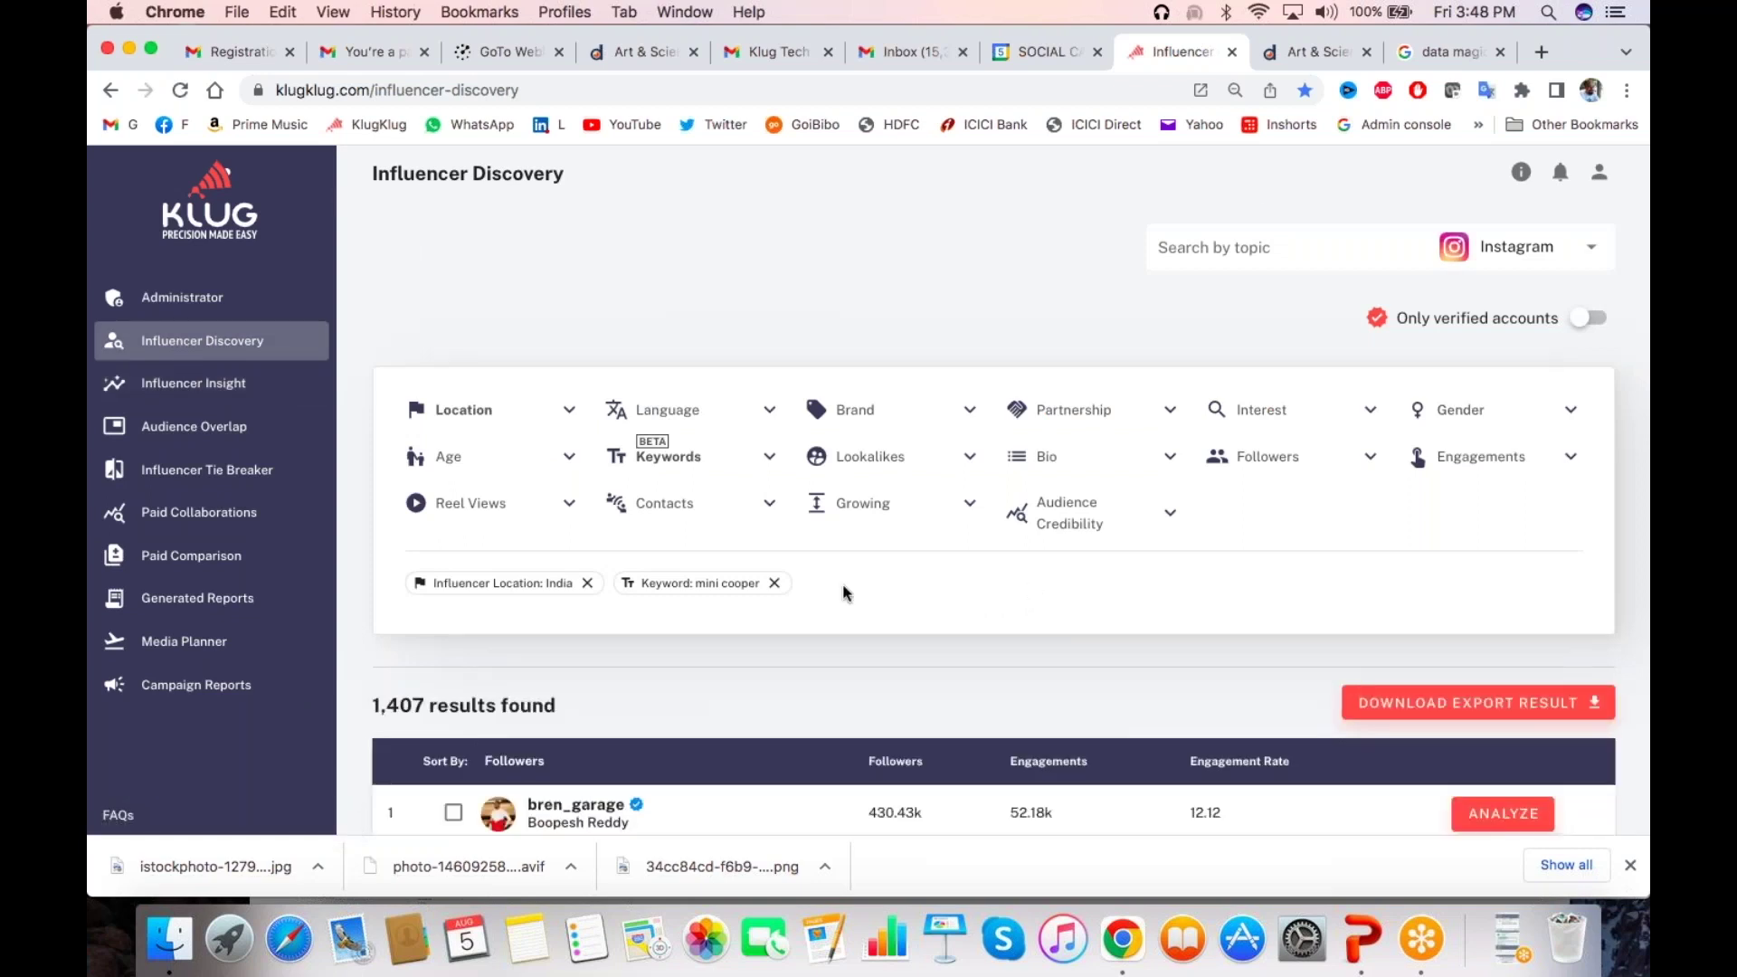
pyautogui.click(774, 584)
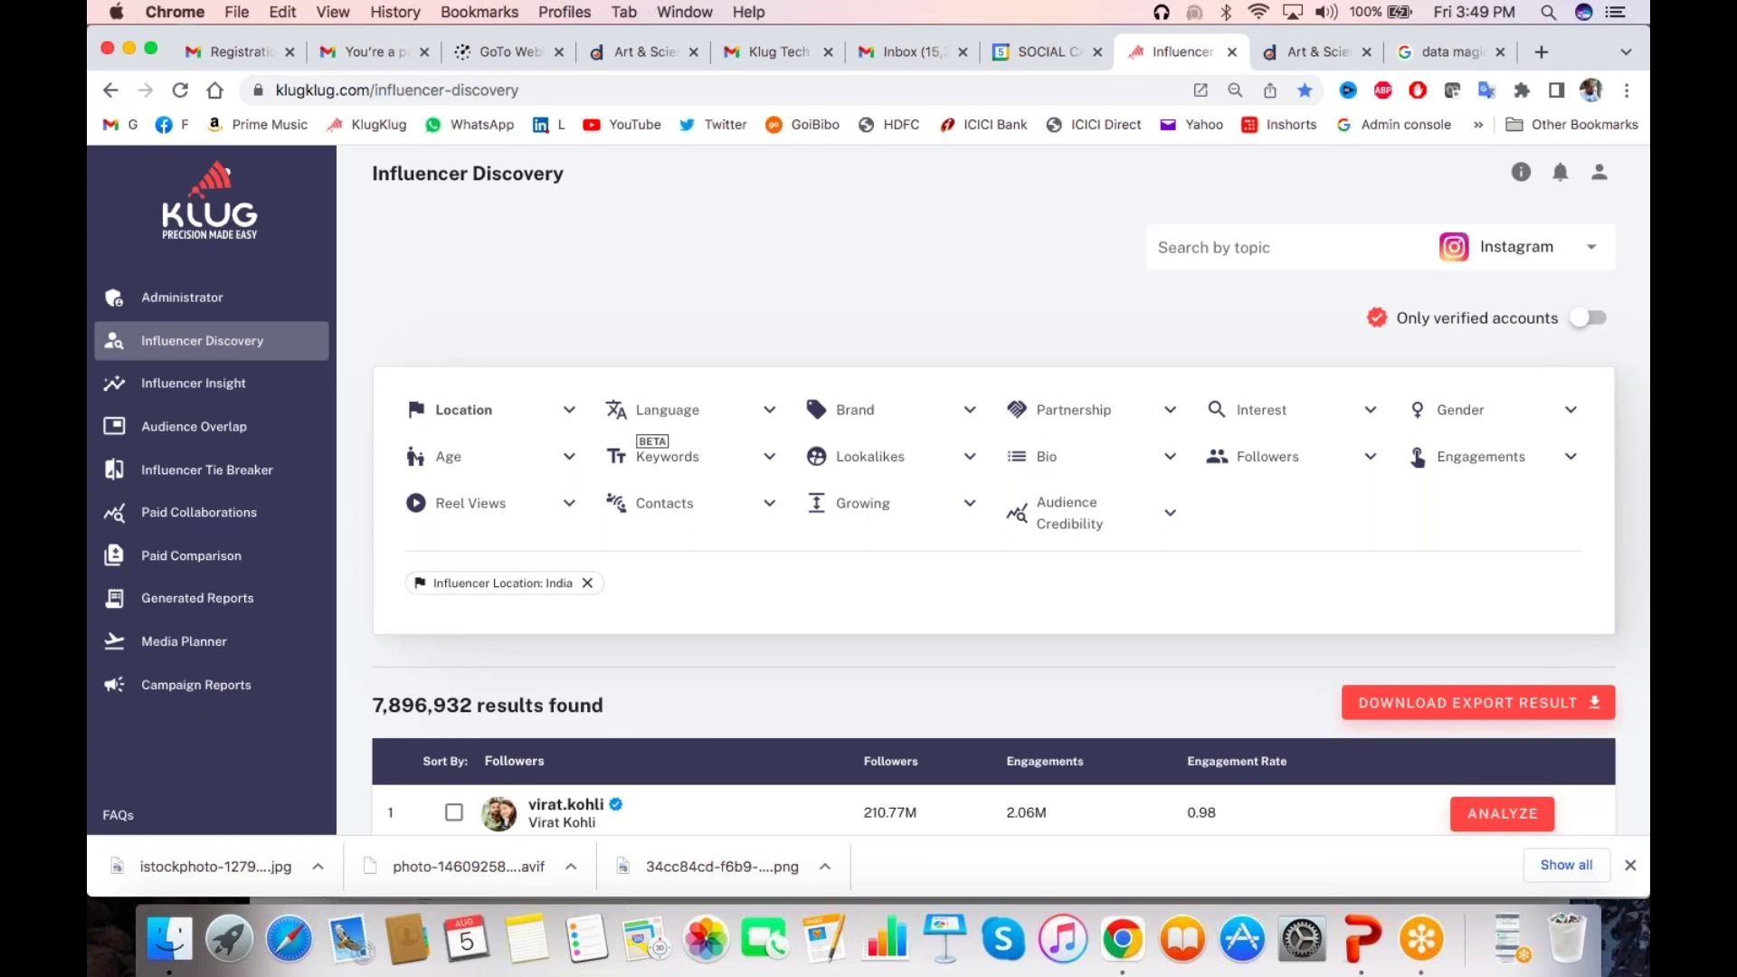
pyautogui.click(1423, 939)
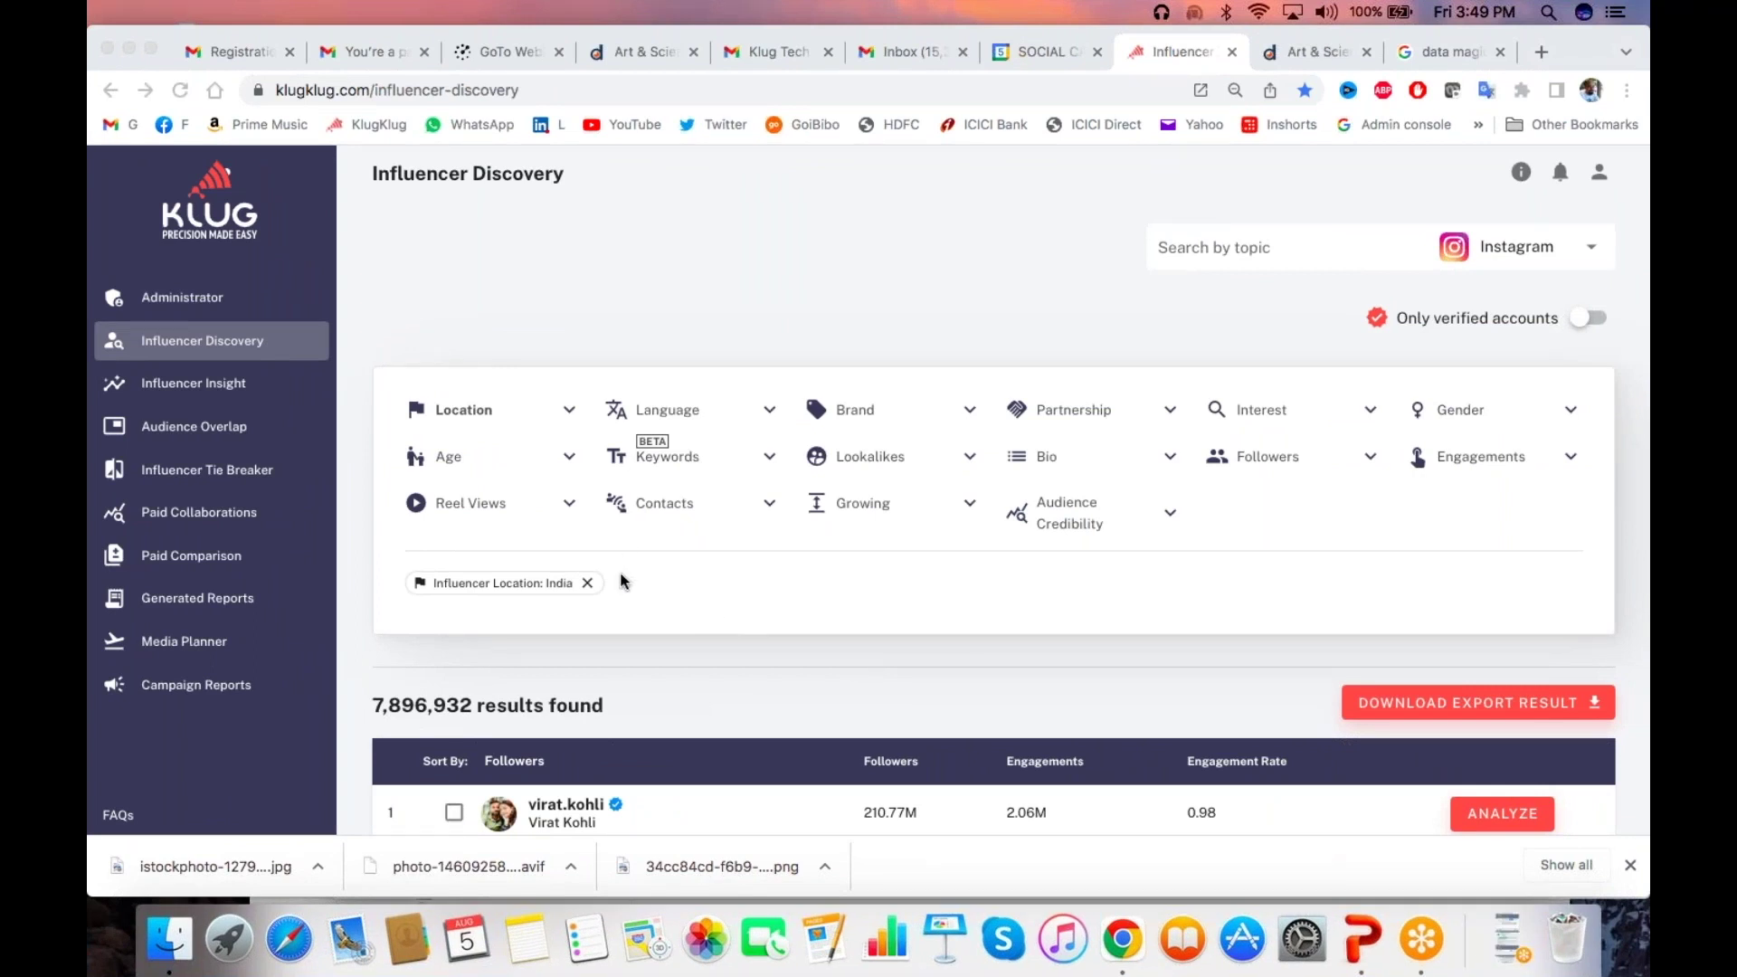
# Add Meerut as an audience location filter to the influencer search
pyautogui.click(523, 414)
pyautogui.click(522, 451)
pyautogui.write('meerut')
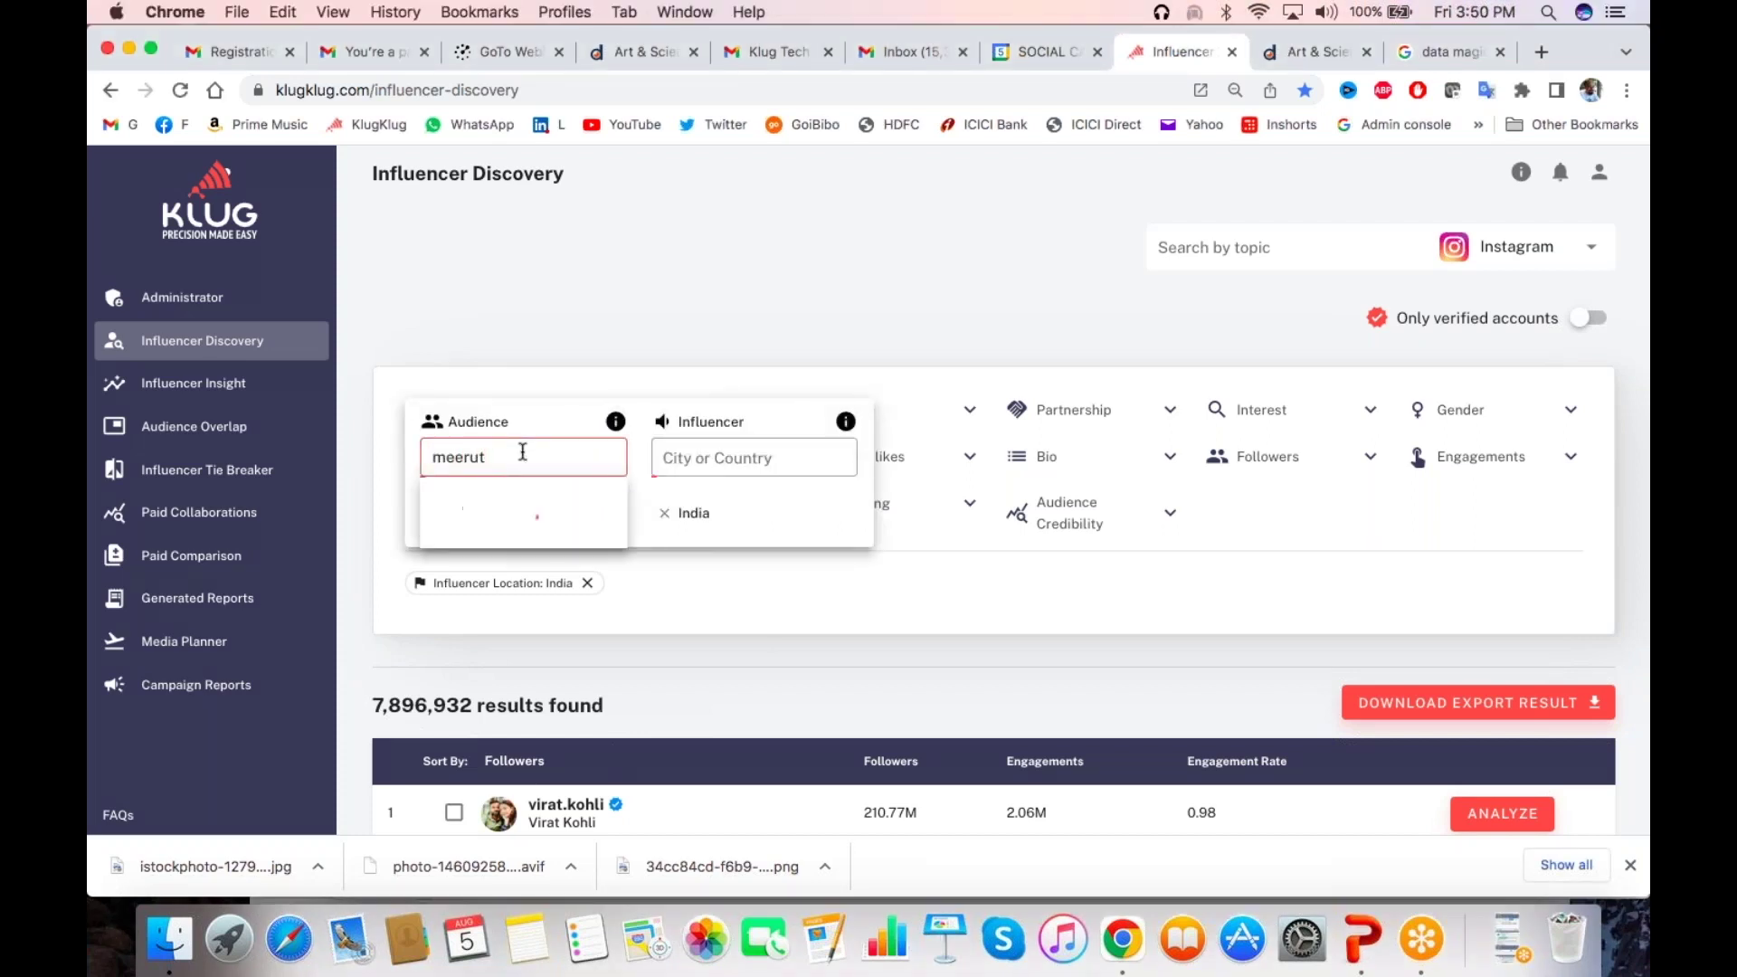
pyautogui.click(504, 507)
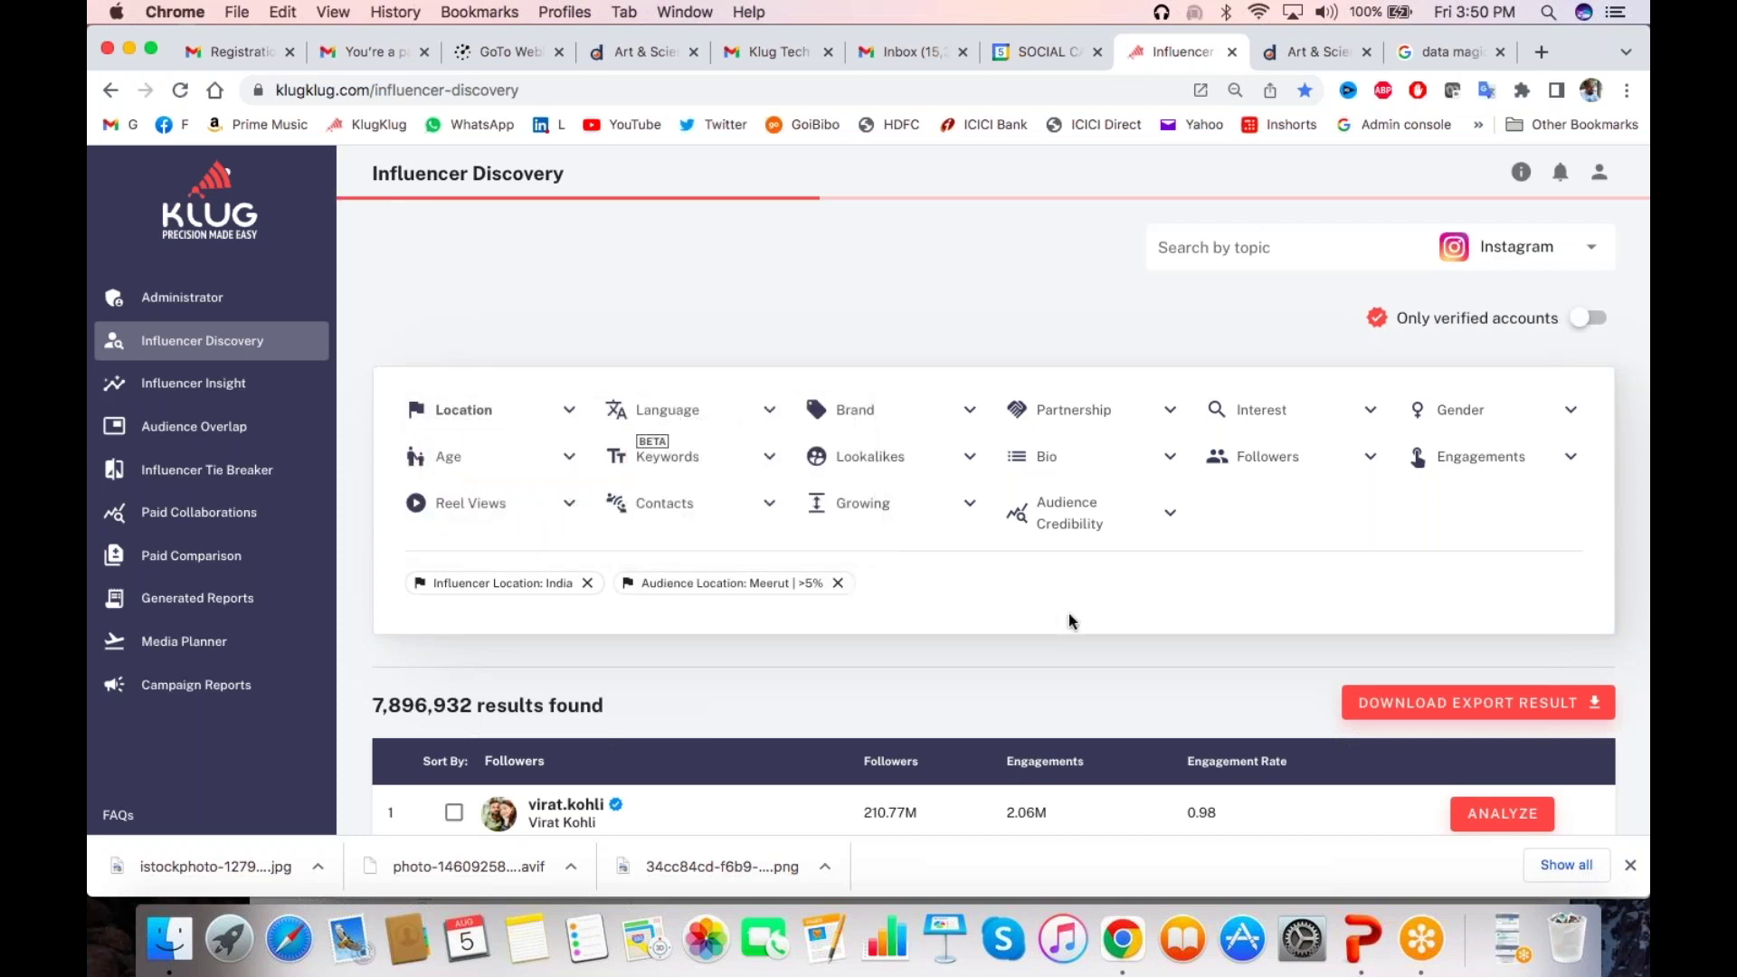
pyautogui.scroll(-2, 1068, 620)
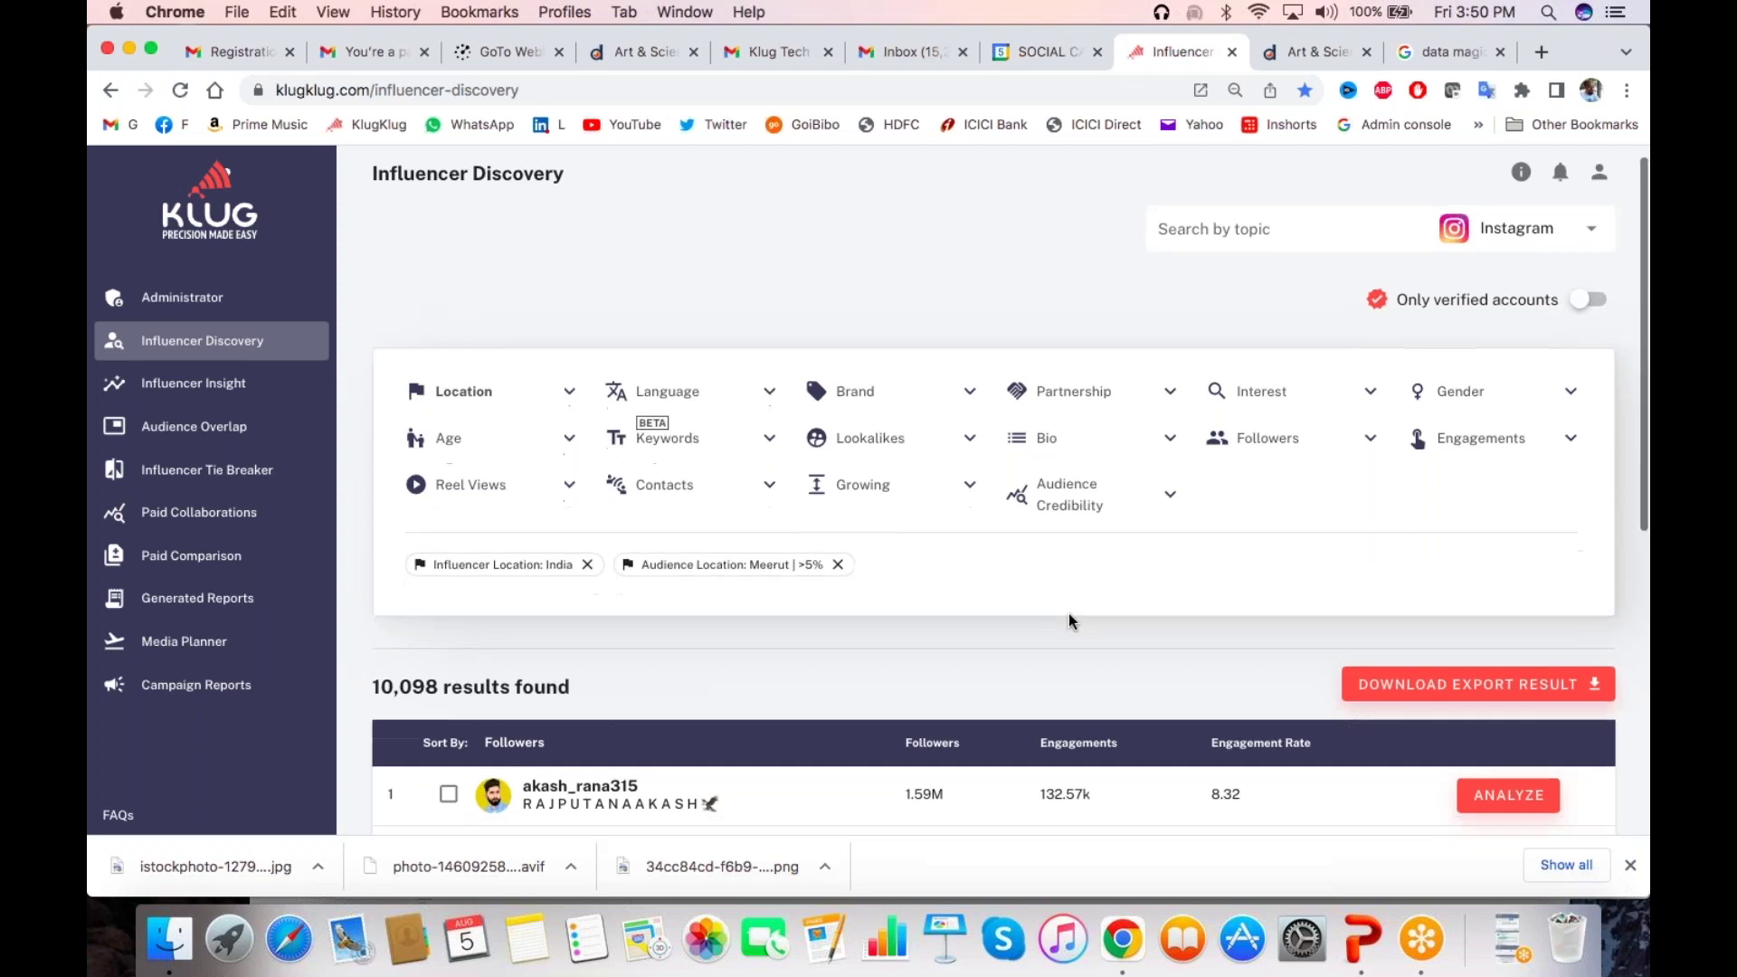
# Set the Meerut audience percentage to > 50% and look through the listed influencers
pyautogui.click(481, 351)
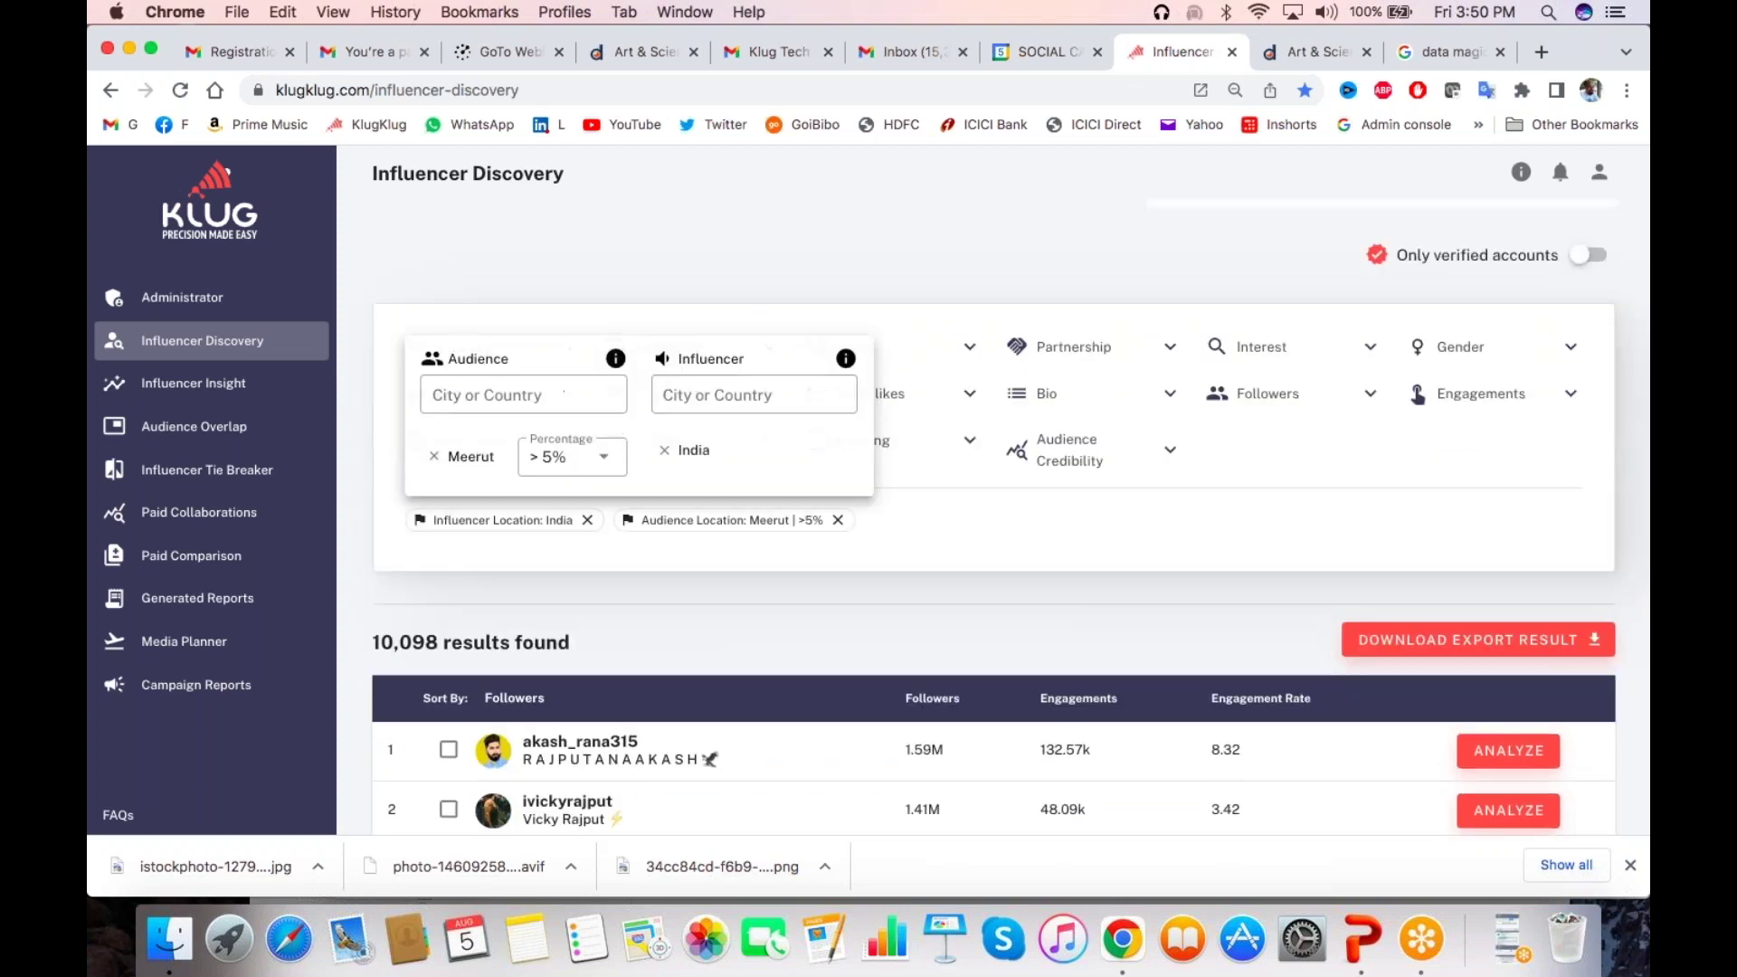
pyautogui.click(563, 453)
pyautogui.scroll(-5, 561, 650)
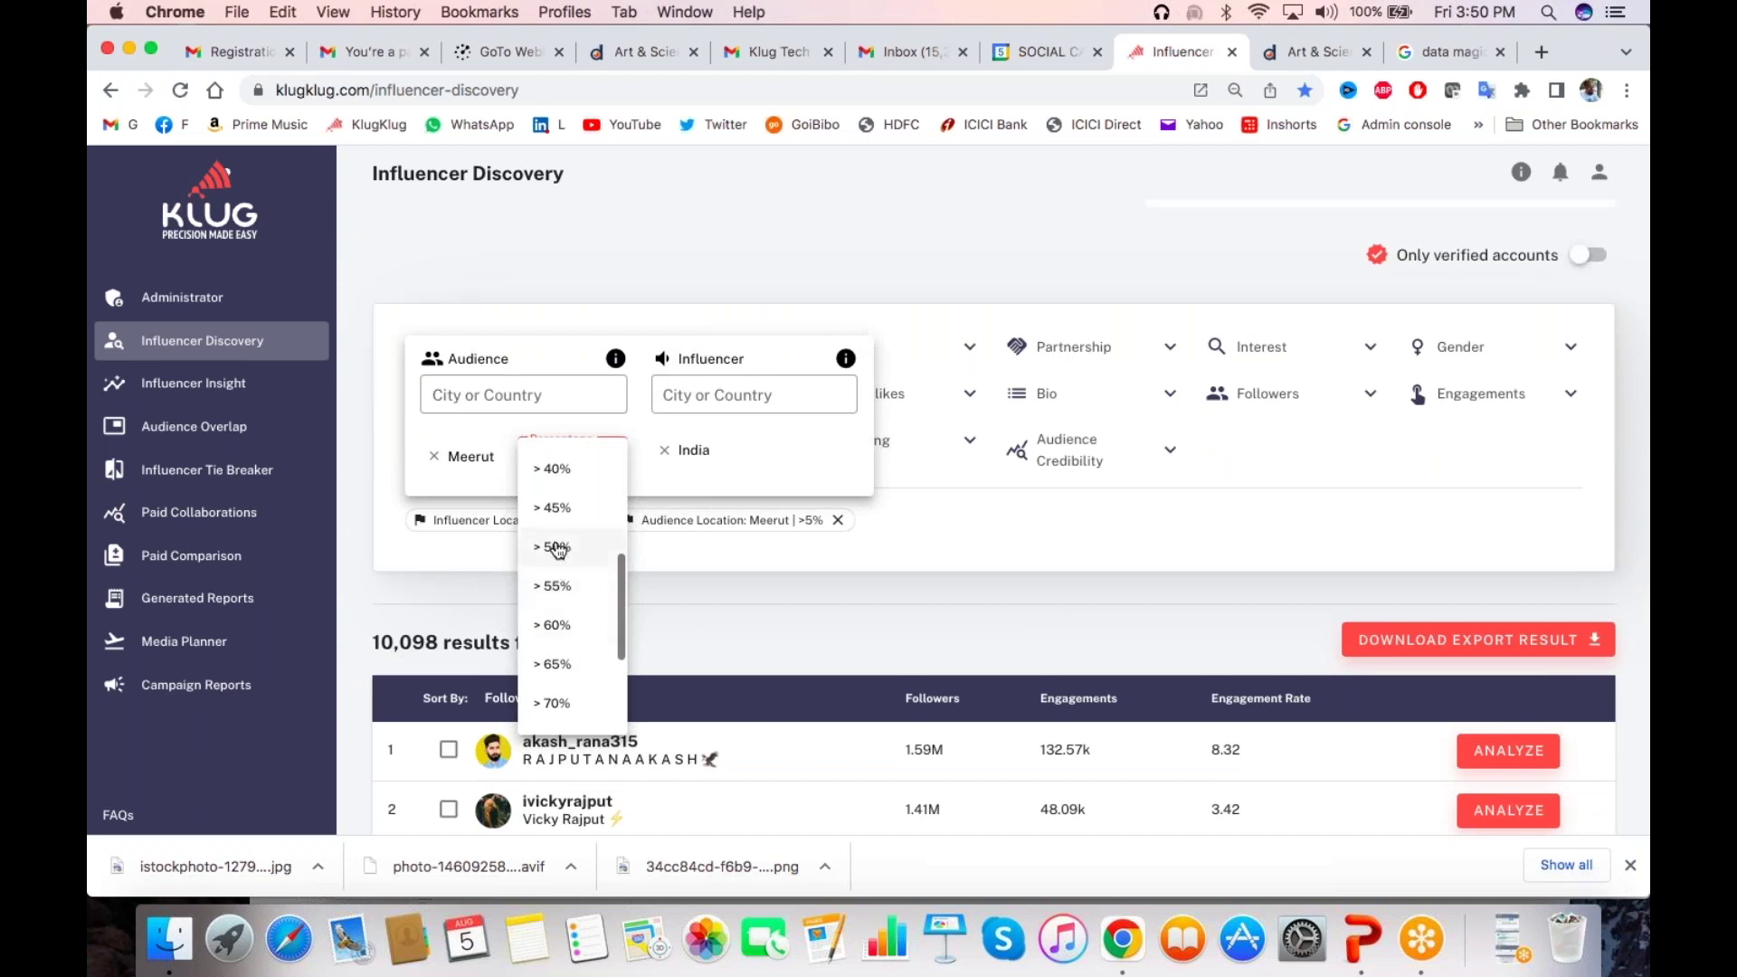
pyautogui.click(554, 546)
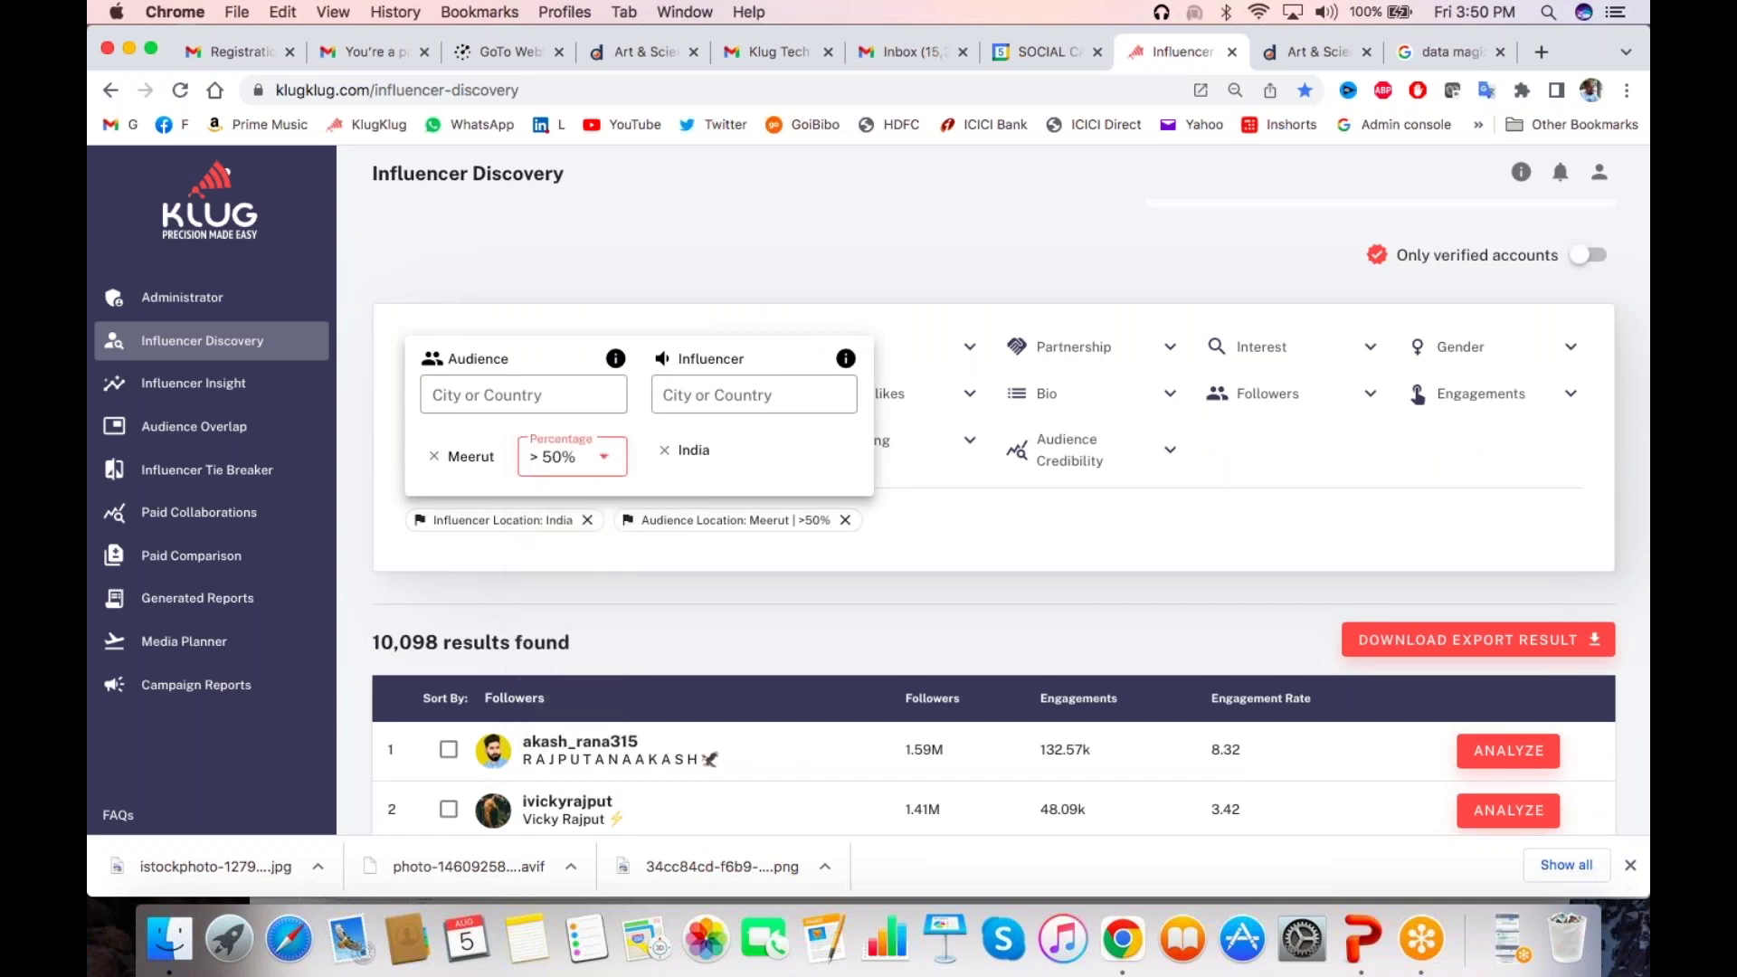
pyautogui.click(608, 567)
pyautogui.scroll(-5, 862, 615)
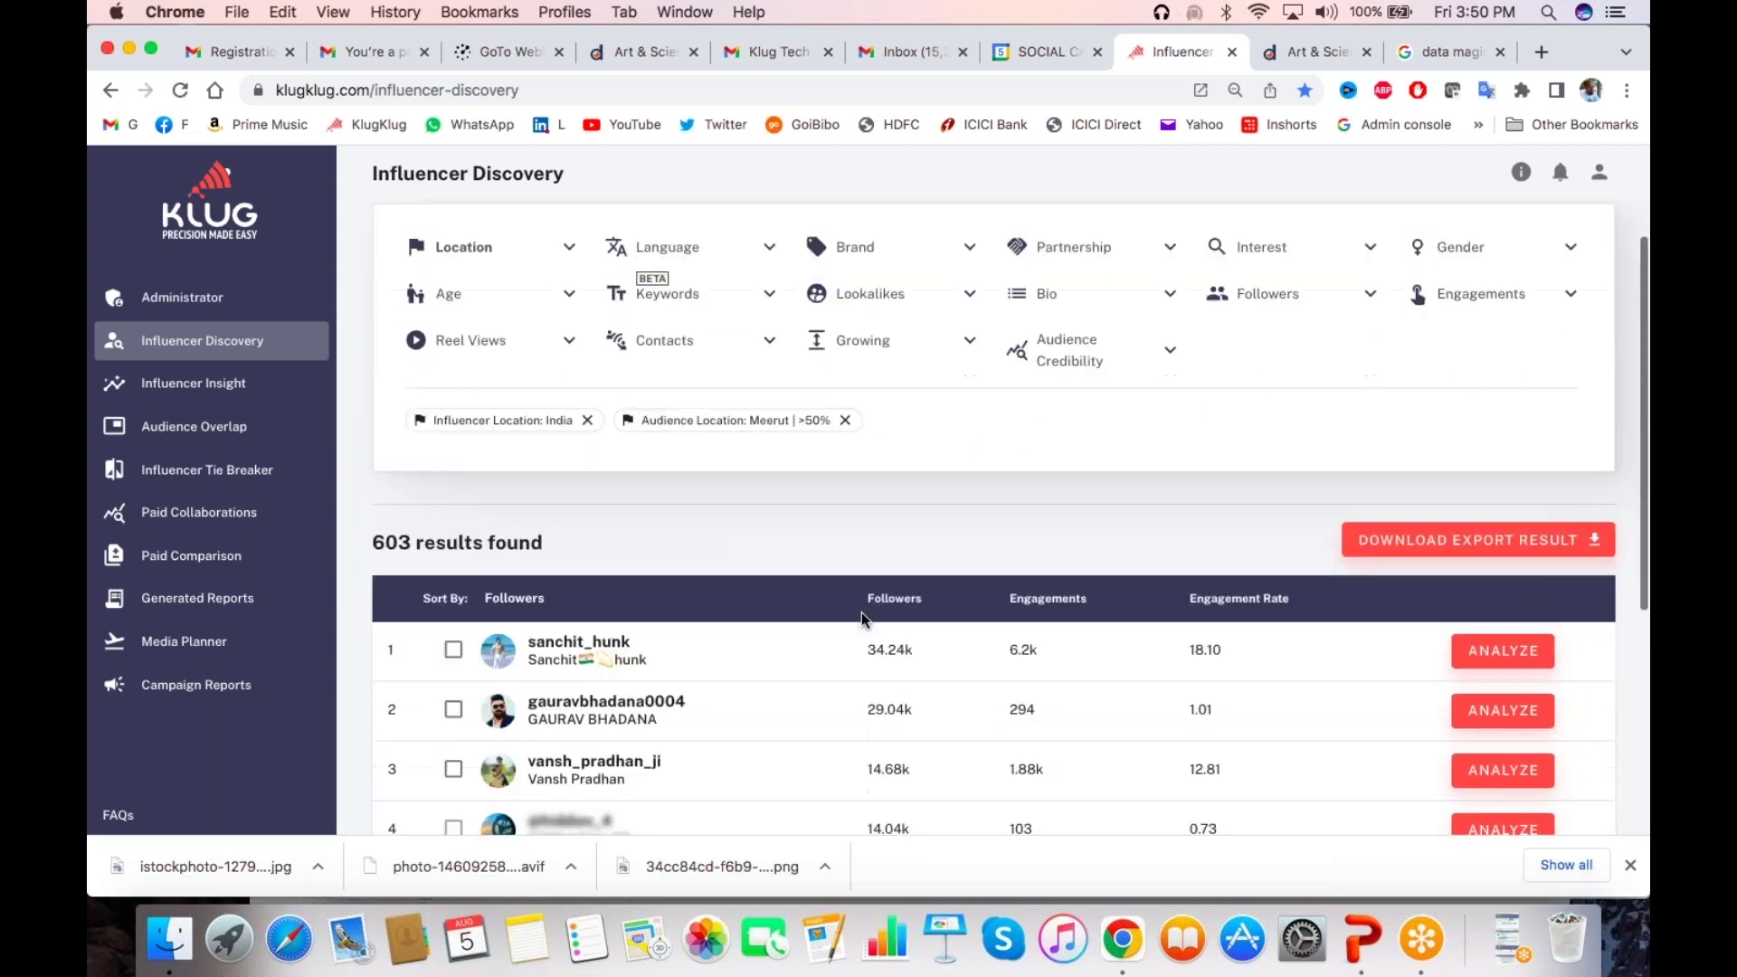
pyautogui.scroll(2, 861, 615)
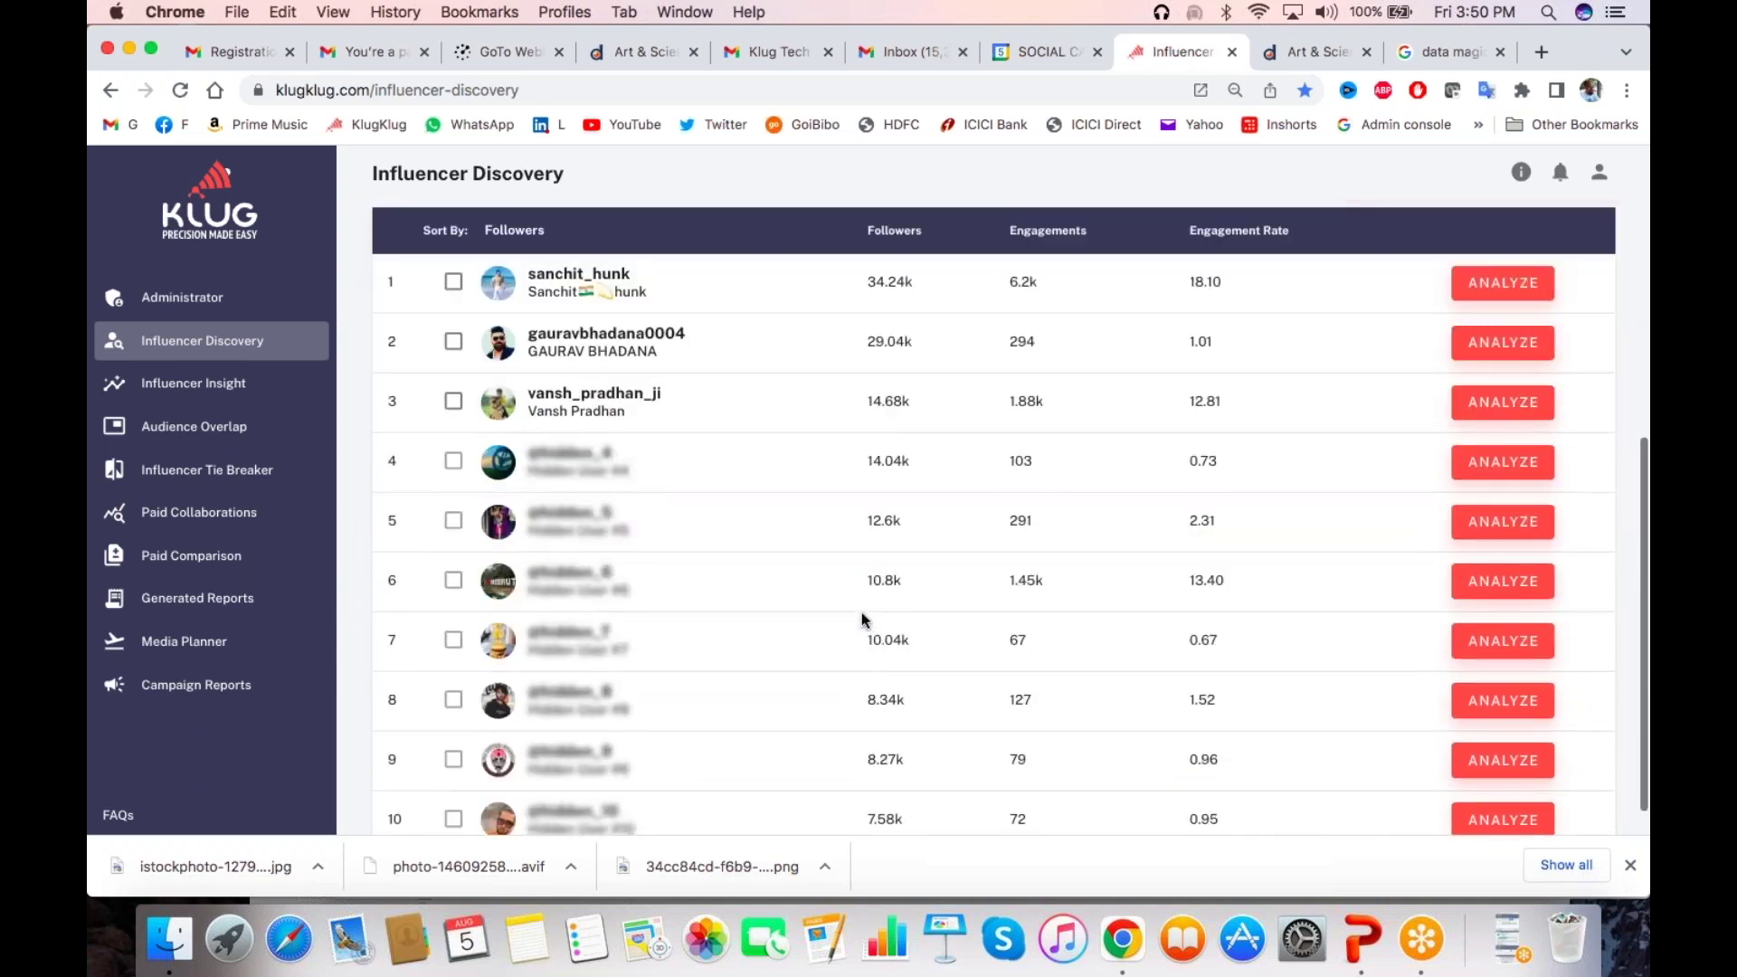
pyautogui.scroll(-2, 873, 579)
pyautogui.scroll(5, 787, 325)
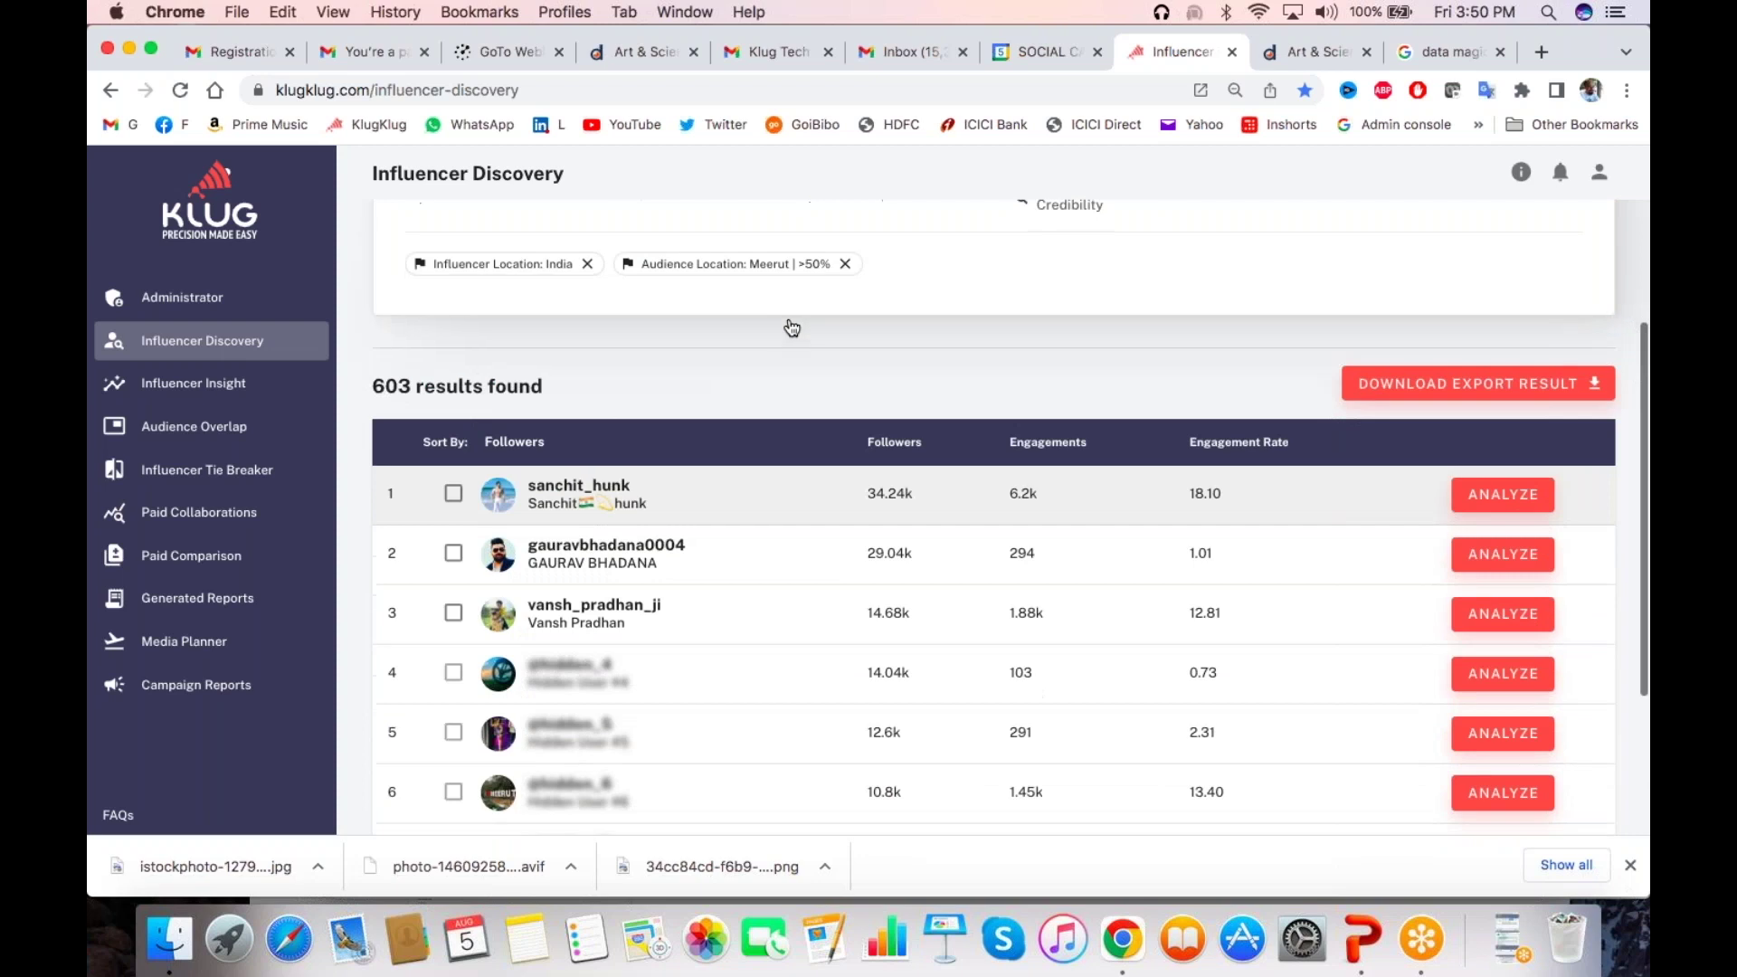
# Replace the Meerut audience location filter with Guwahati
pyautogui.click(844, 455)
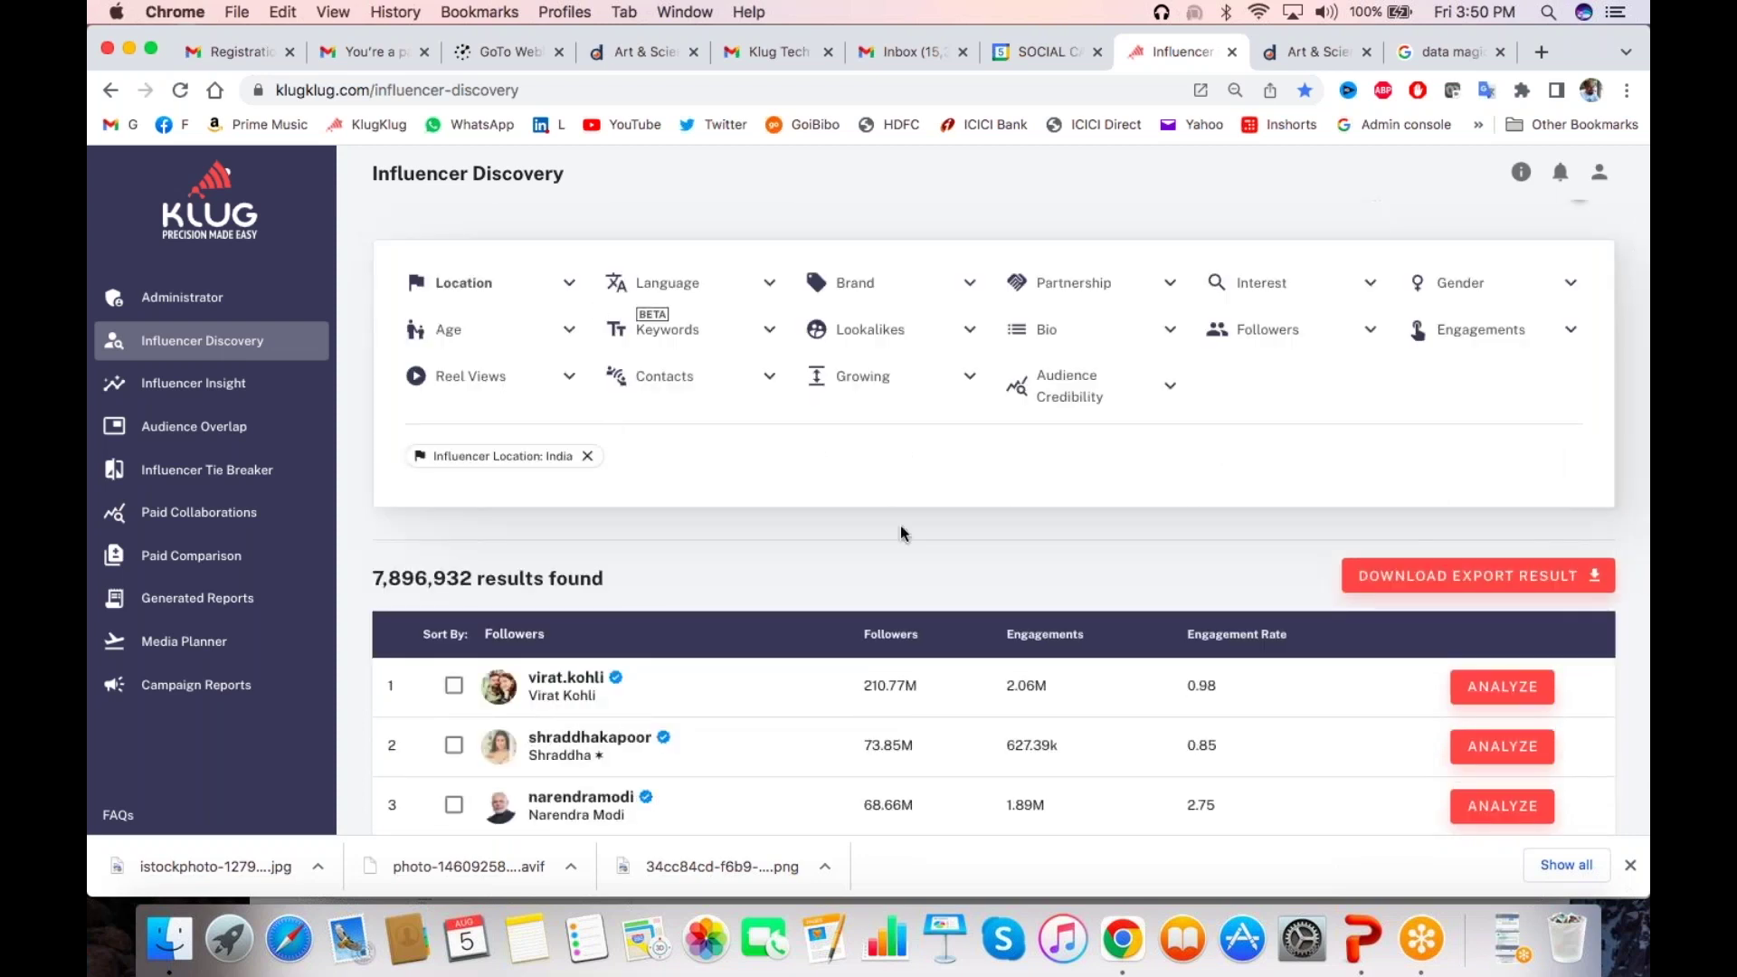
pyautogui.click(557, 295)
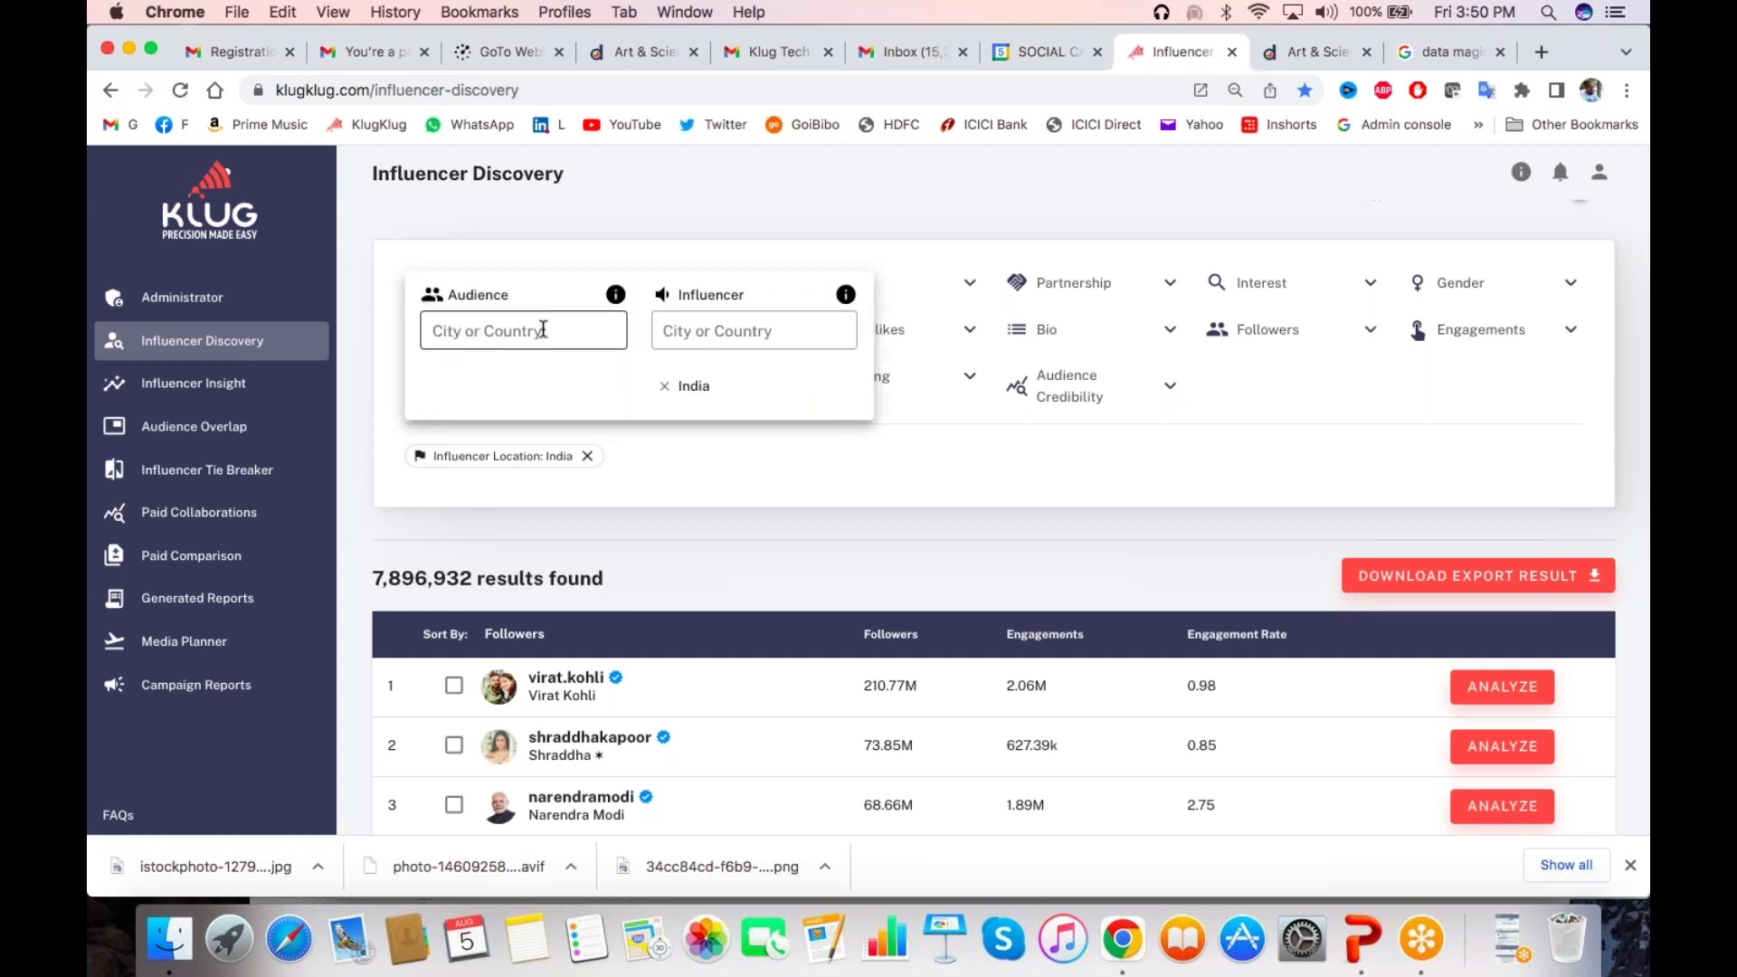
pyautogui.click(543, 329)
pyautogui.write('guwa')
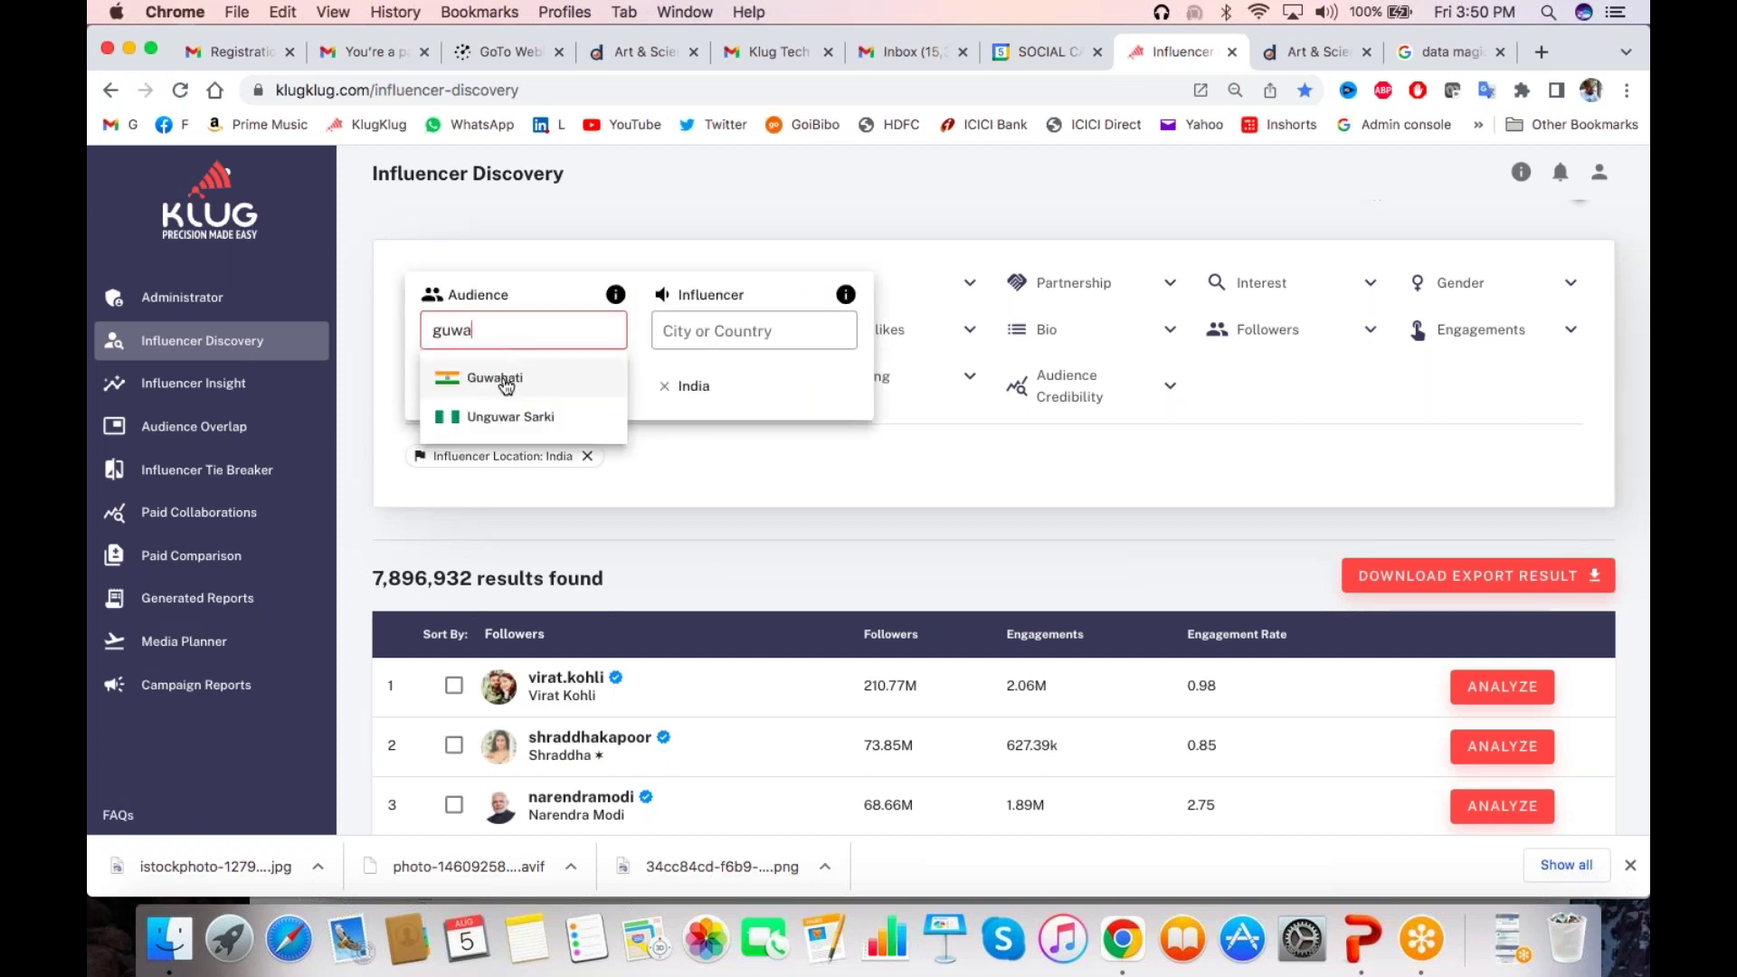
pyautogui.click(497, 378)
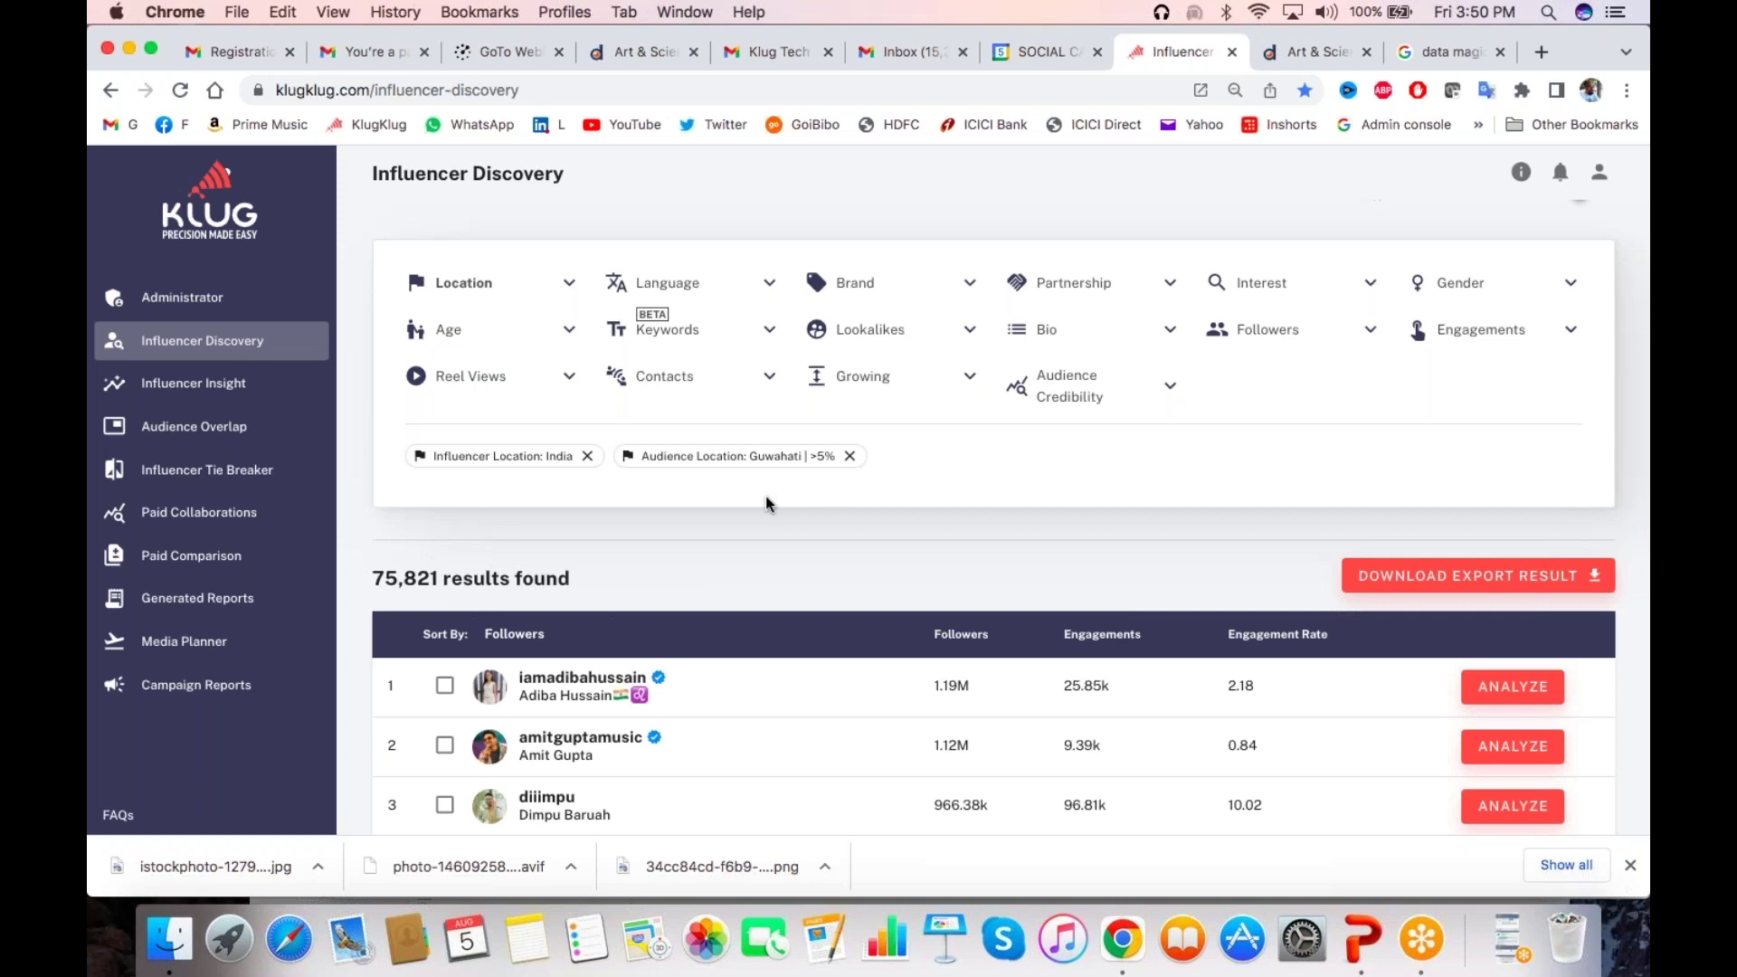
# Set the Guwahati audience percentage to > 65% and apply it to the influencer results
pyautogui.click(488, 300)
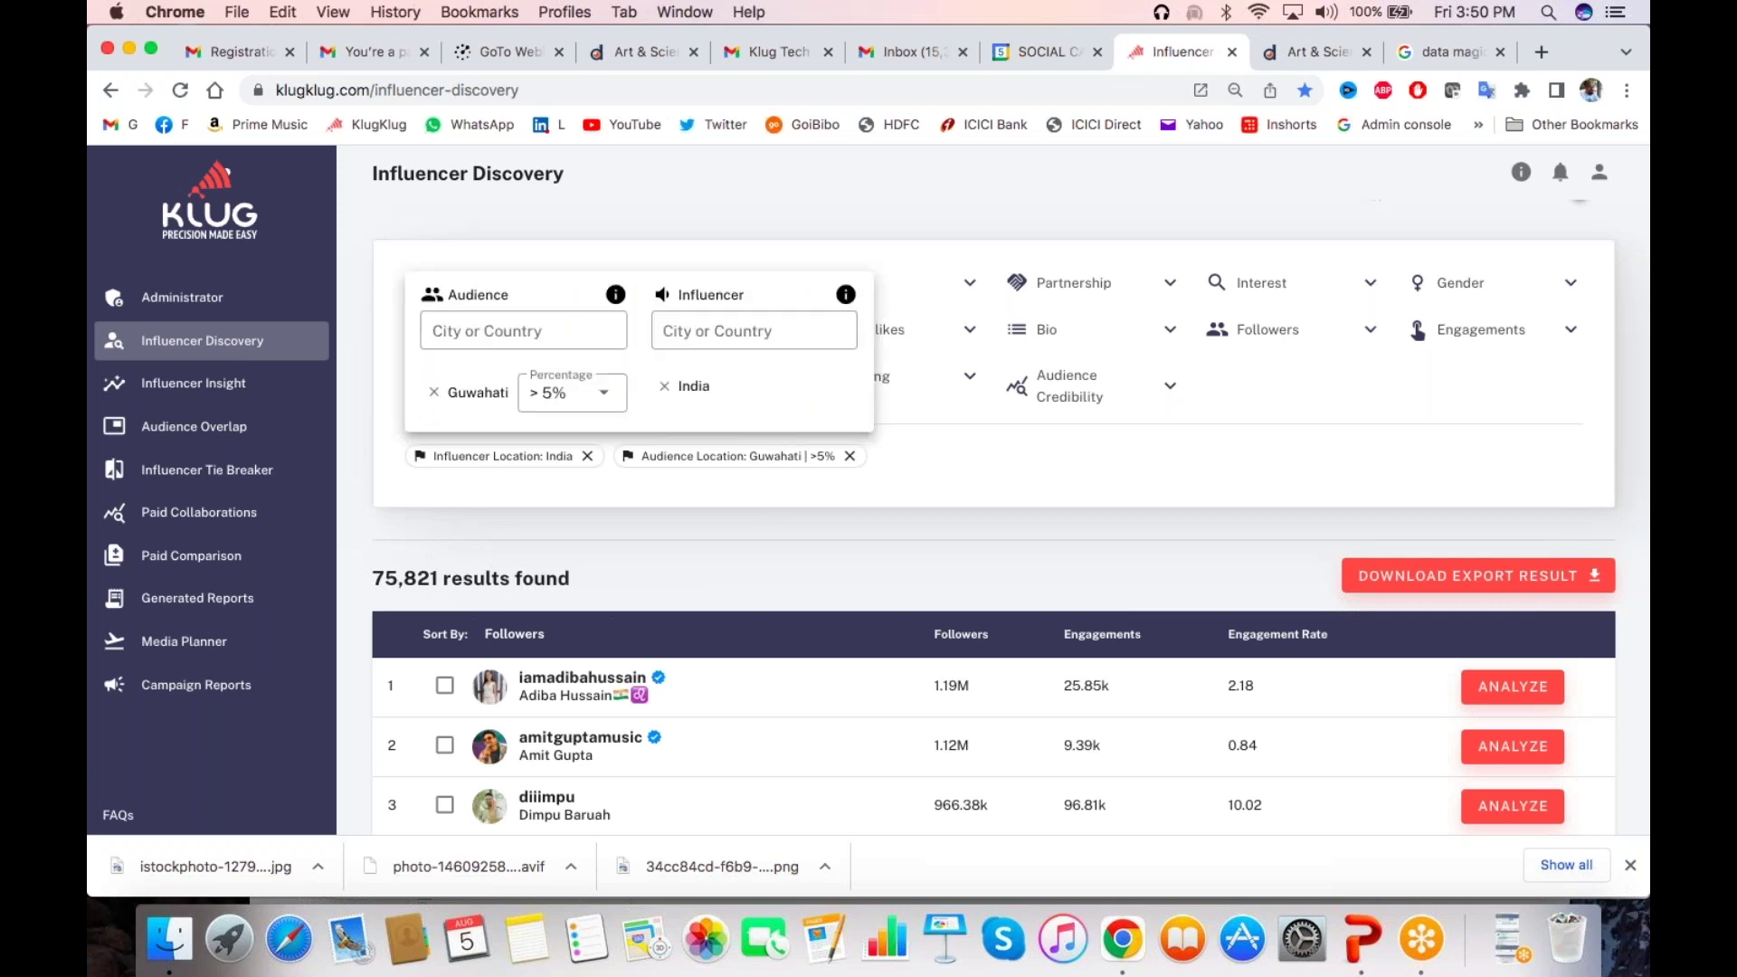
pyautogui.click(597, 392)
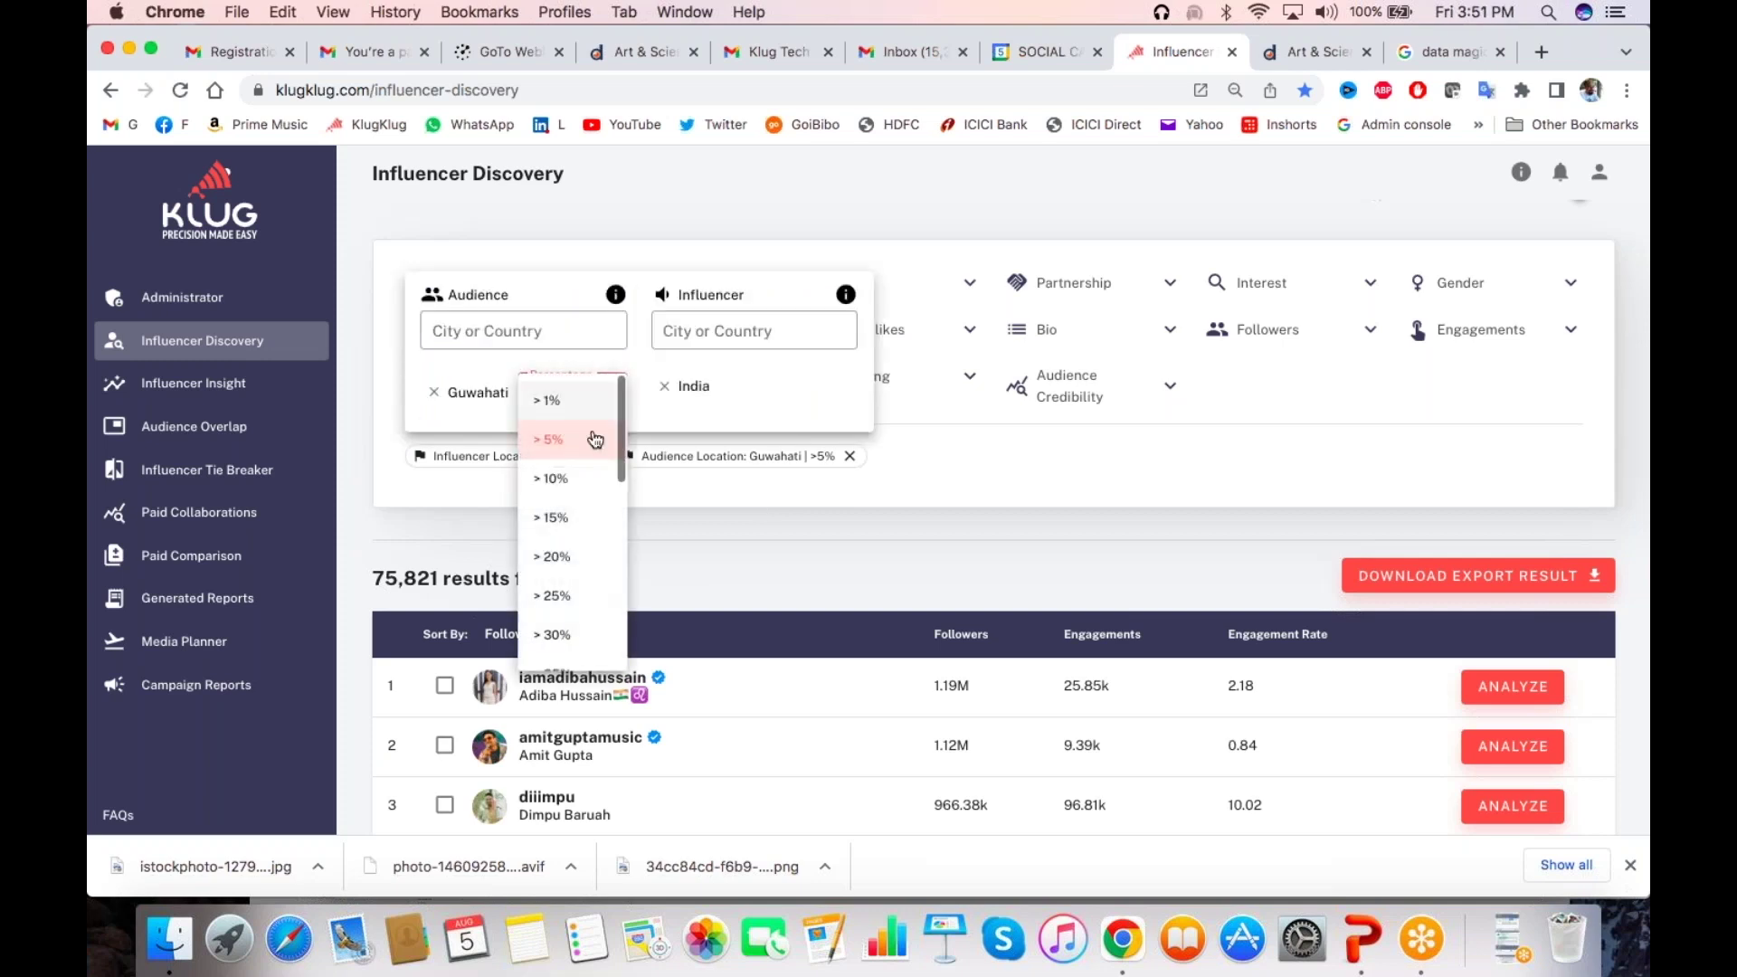
pyautogui.scroll(-10, 576, 584)
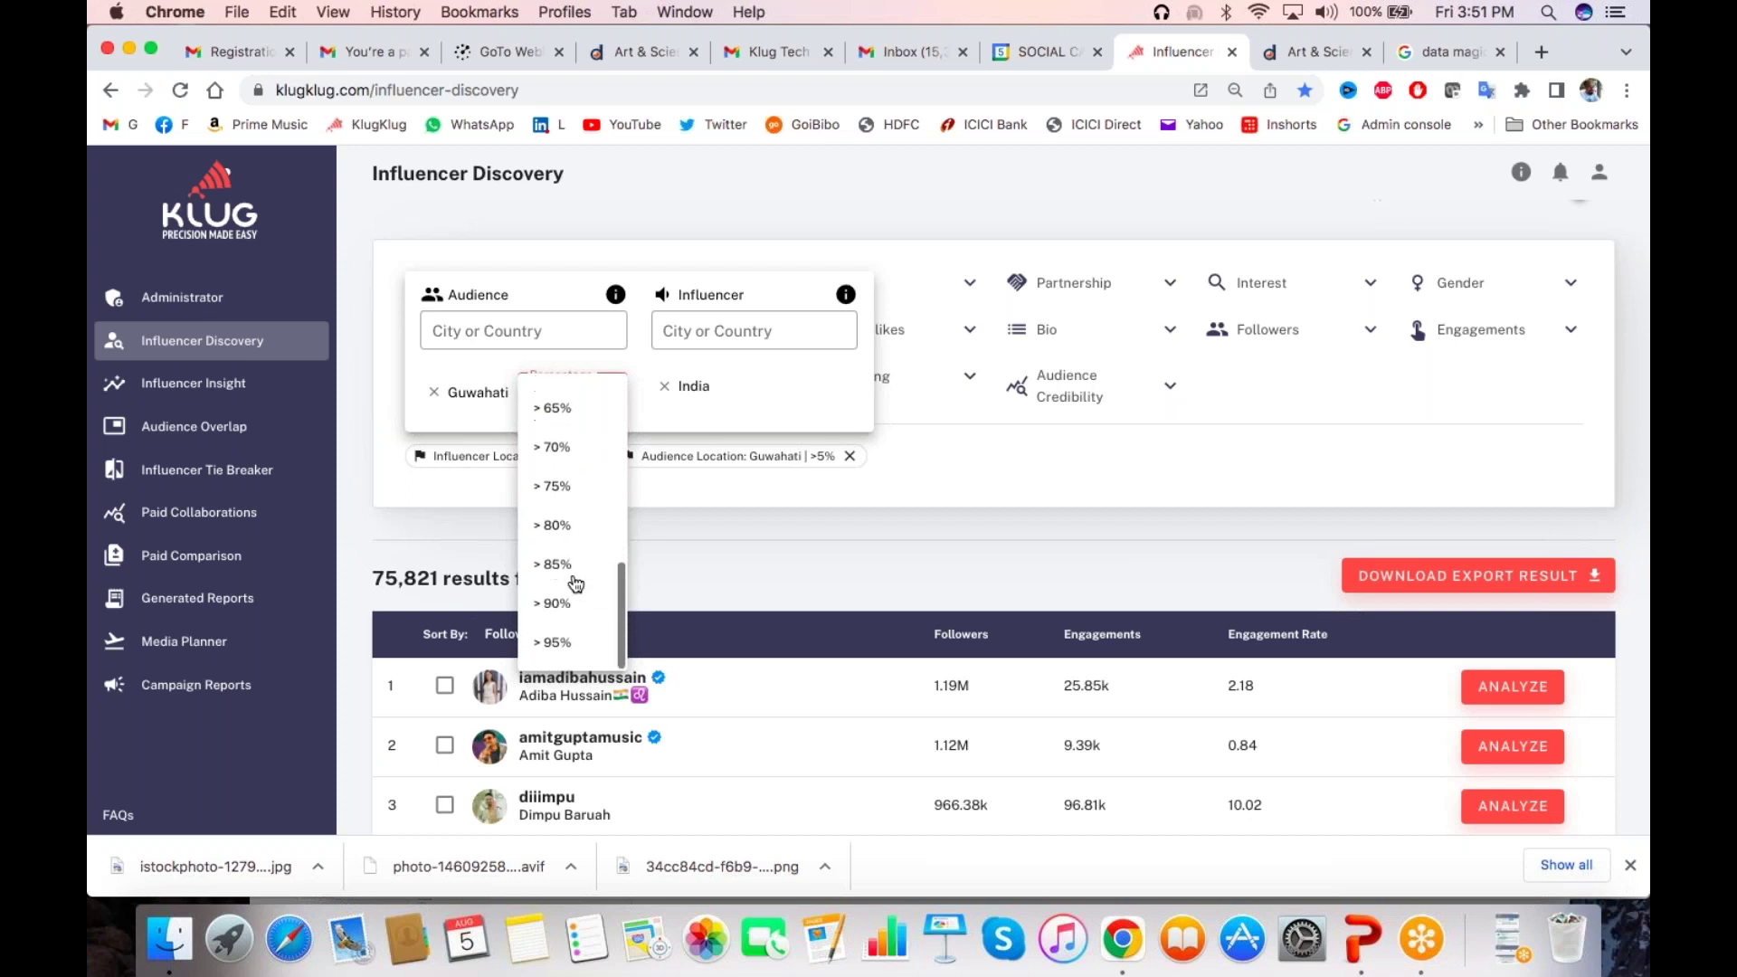
pyautogui.click(554, 410)
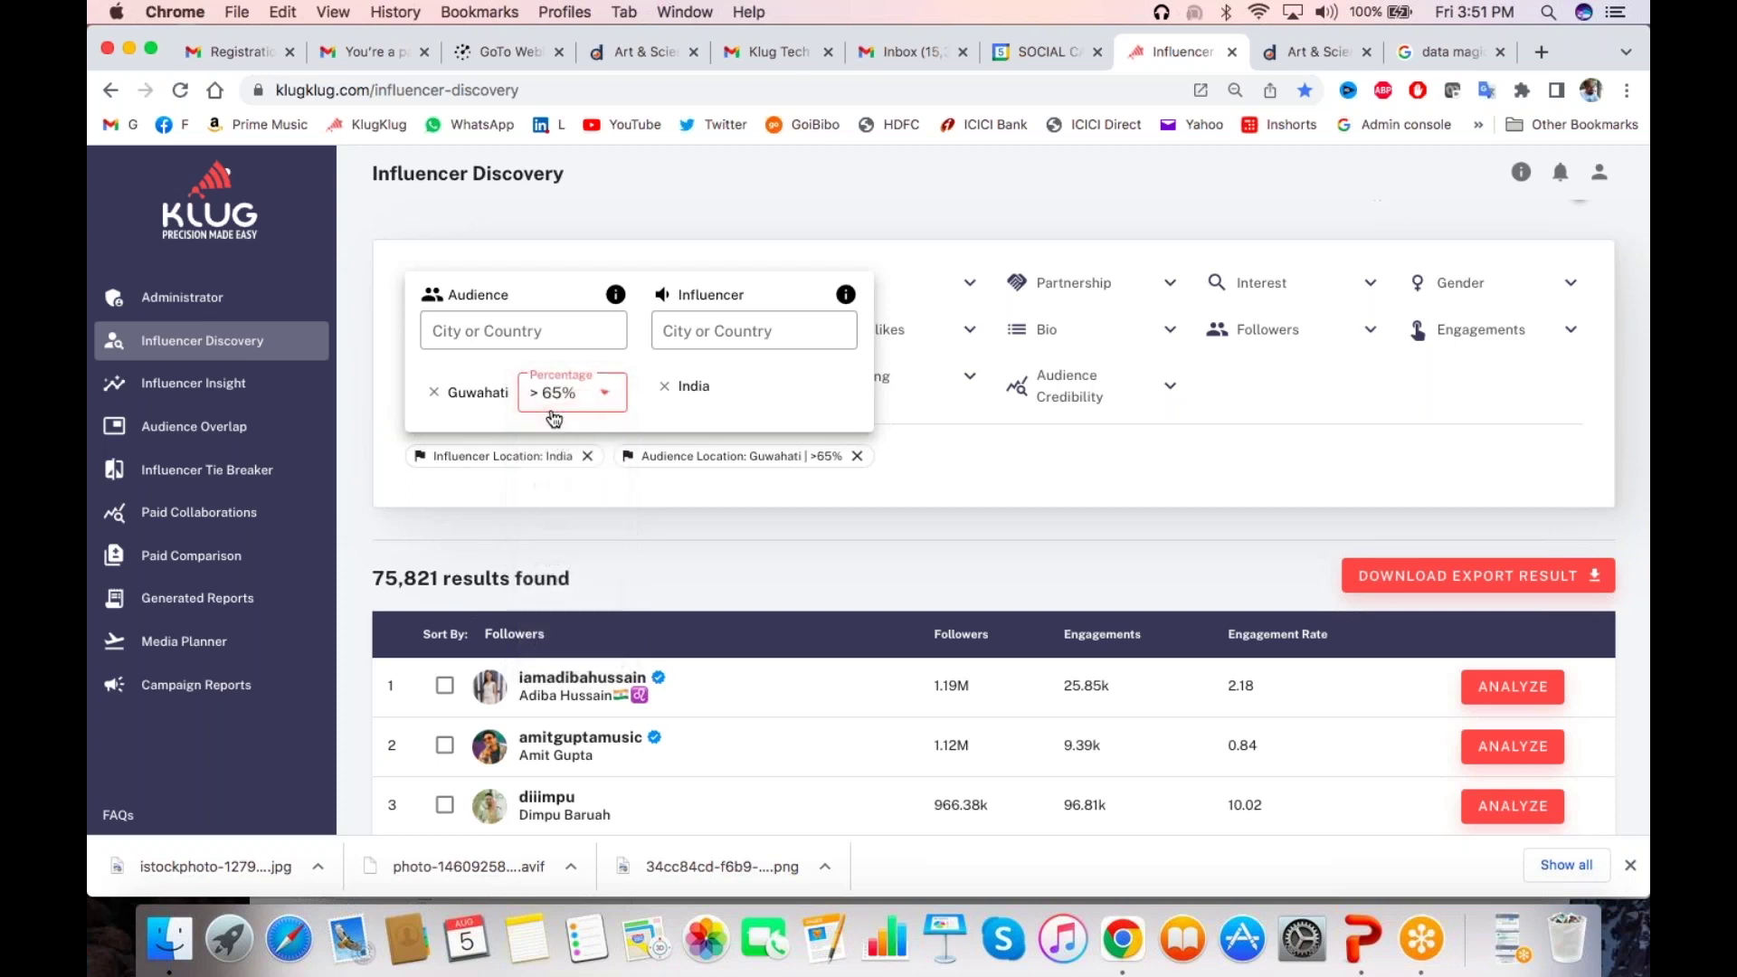
pyautogui.click(631, 548)
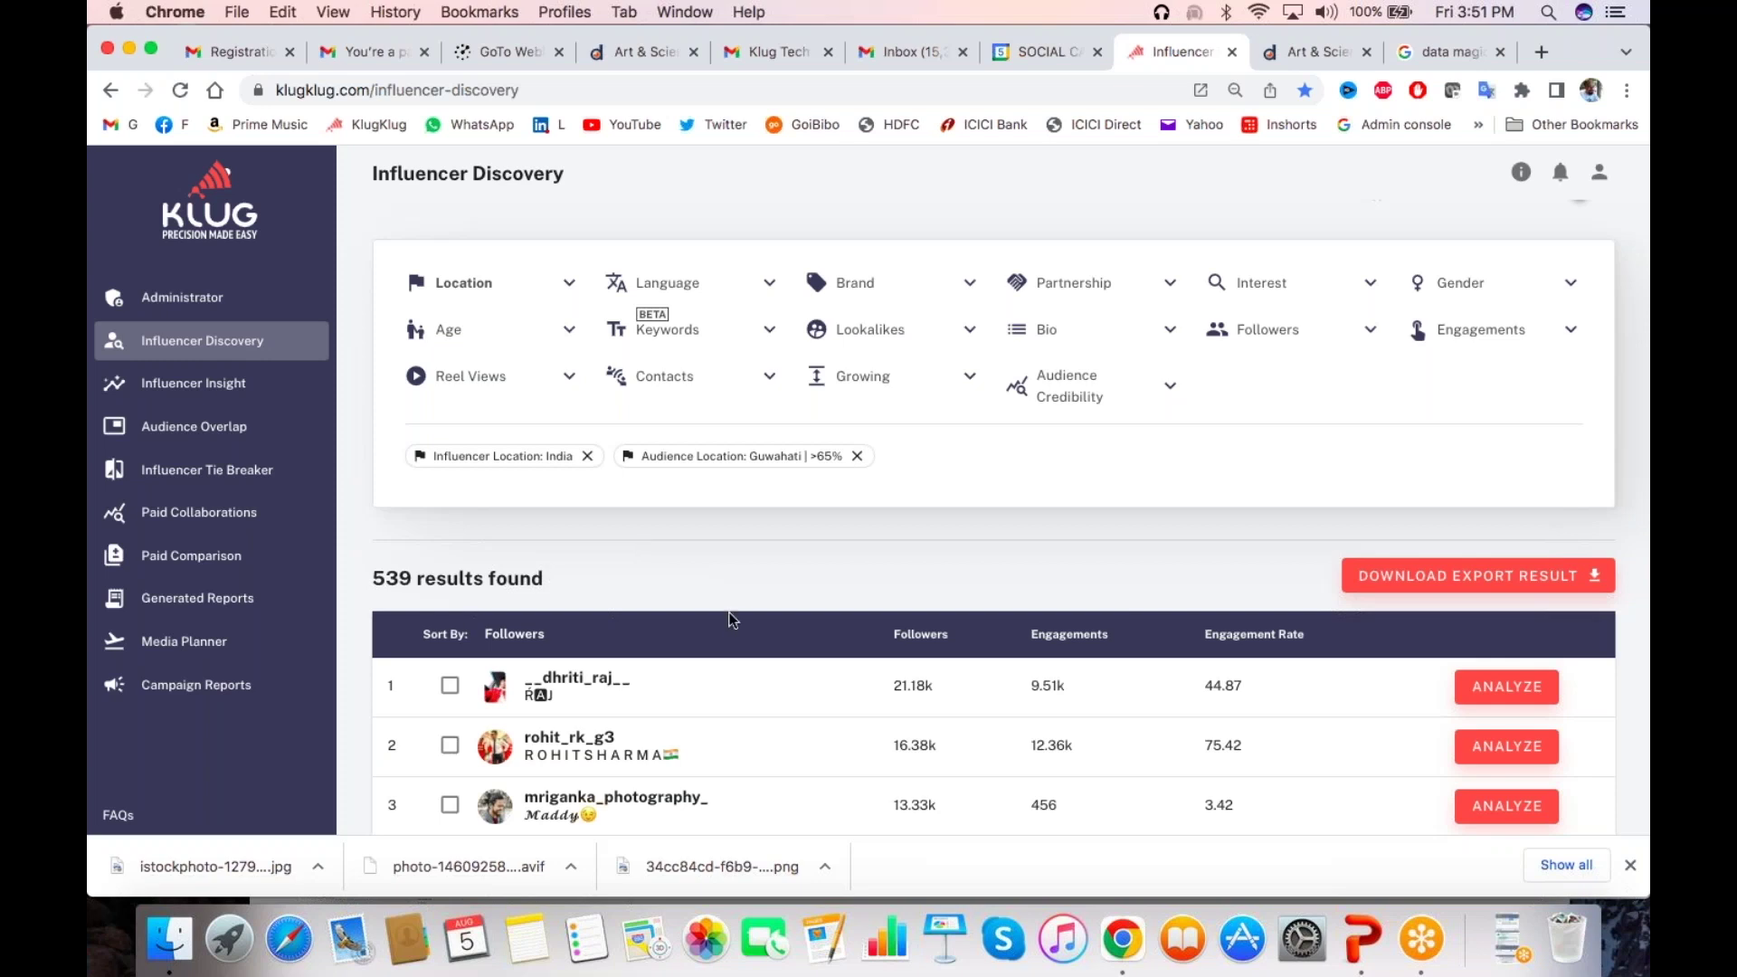
pyautogui.scroll(3, 737, 612)
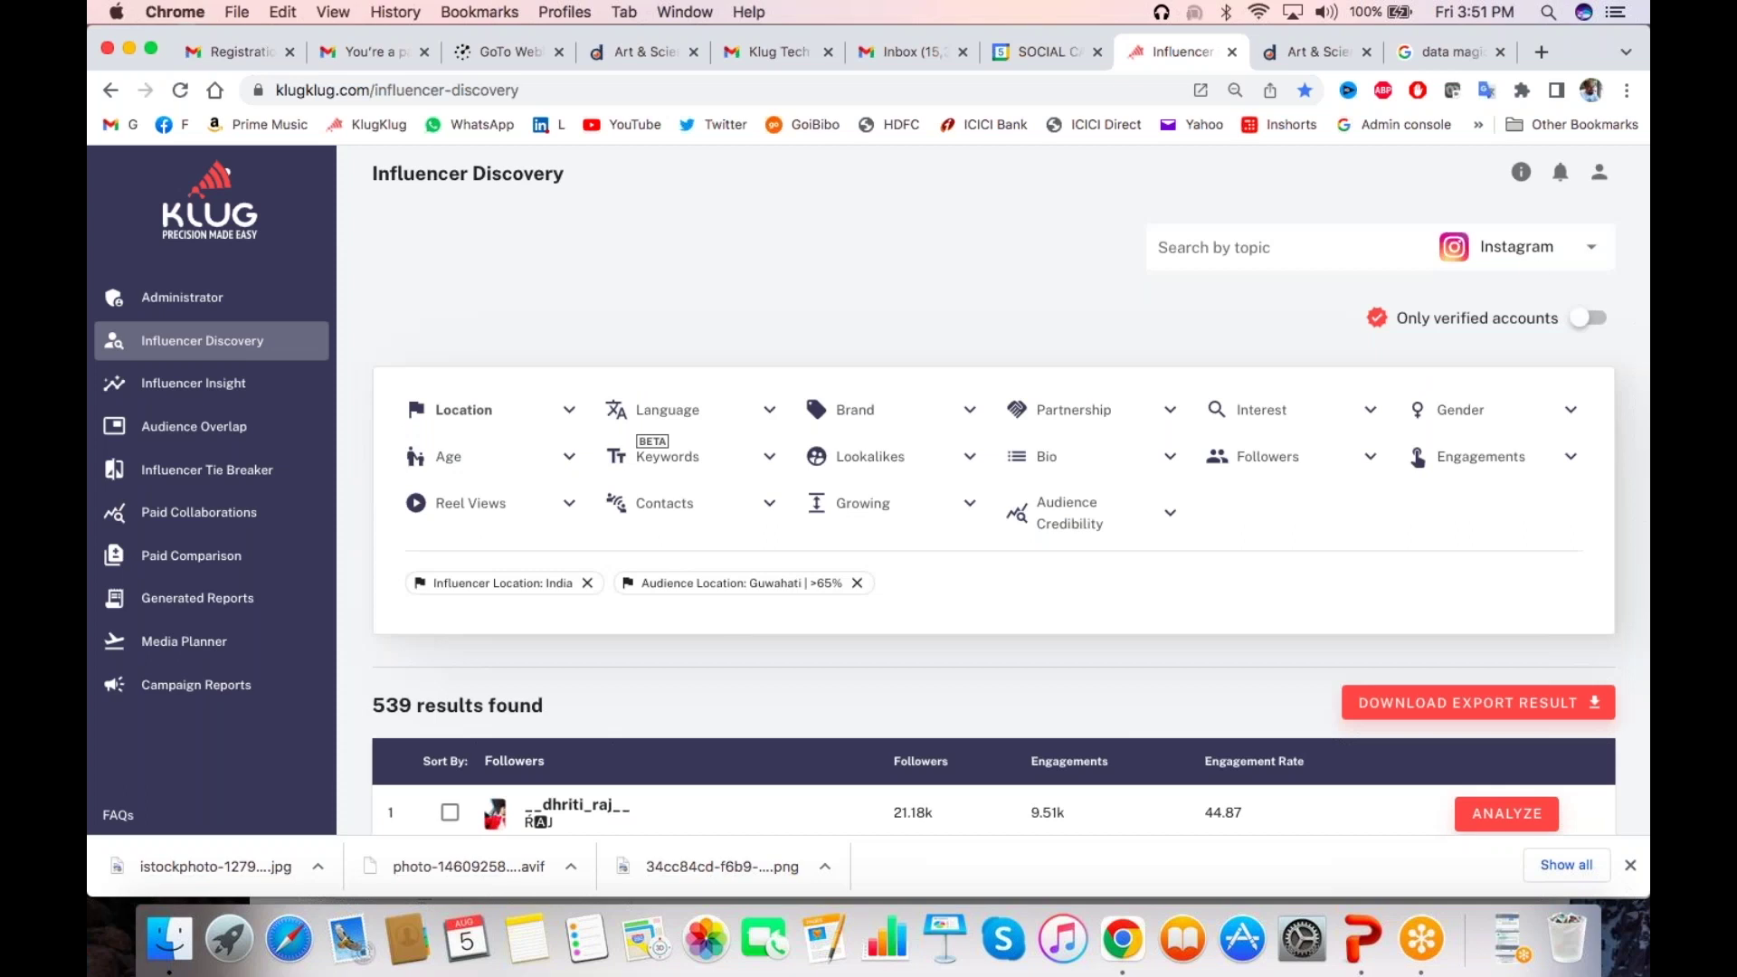
# Switch the influencer discovery platform to YouTube and check its topic search and location filter
pyautogui.click(1529, 247)
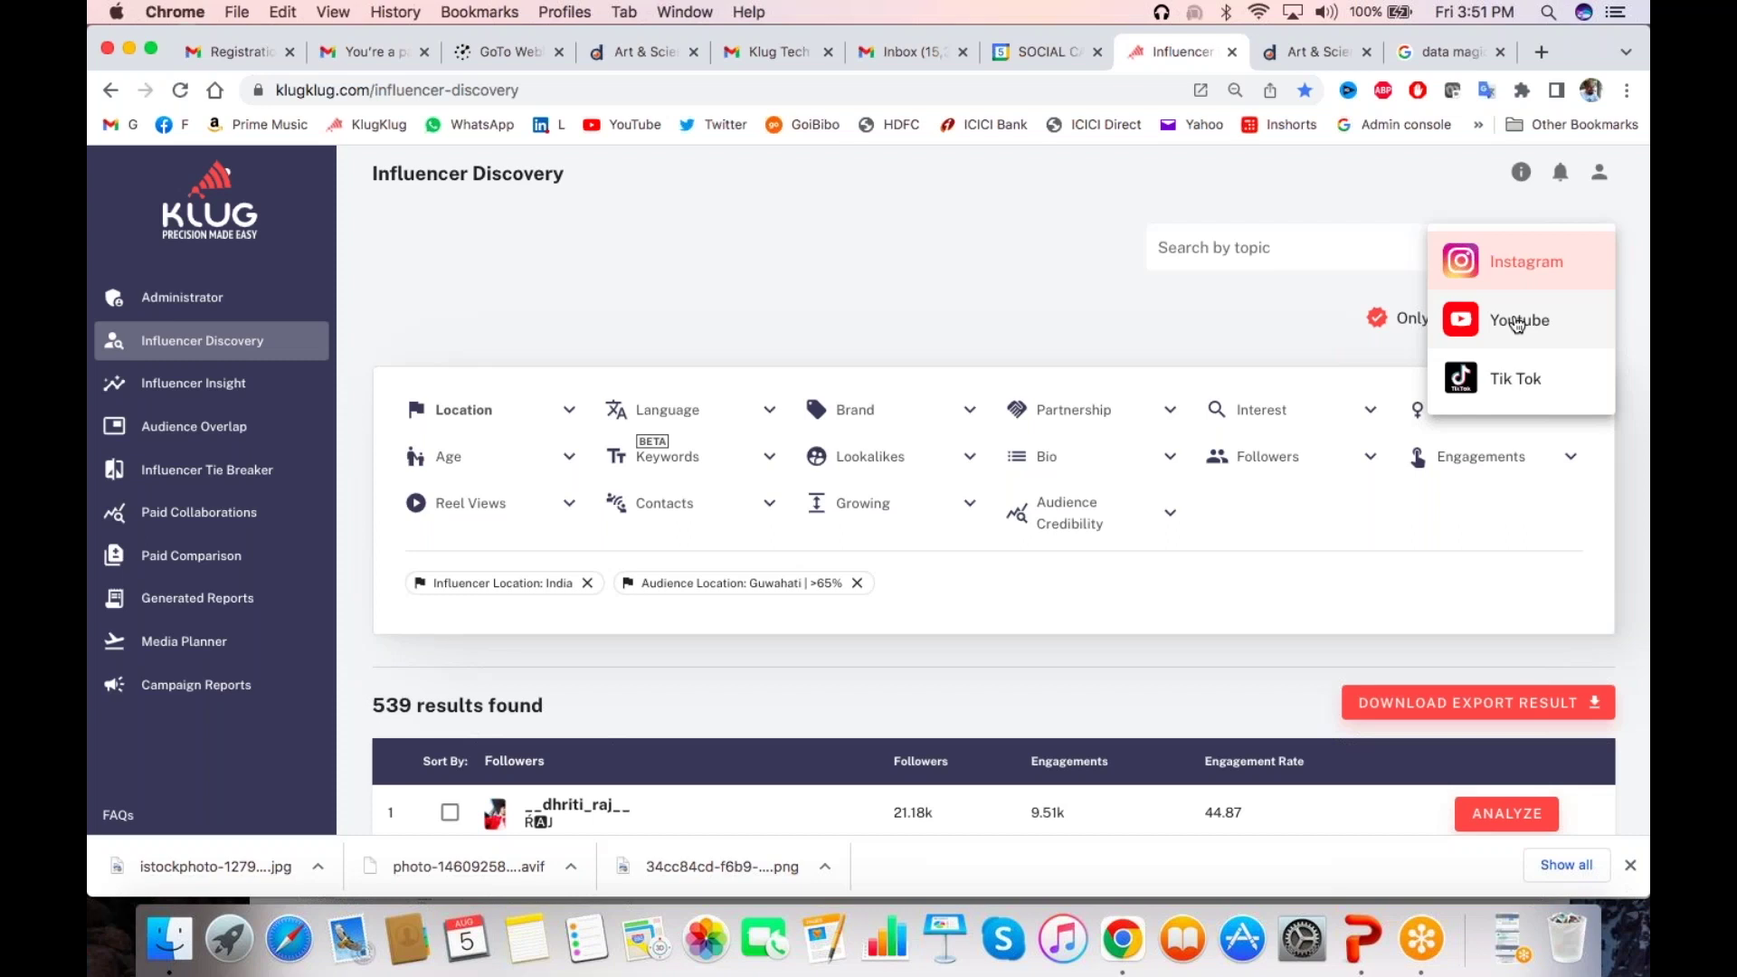
pyautogui.click(1517, 322)
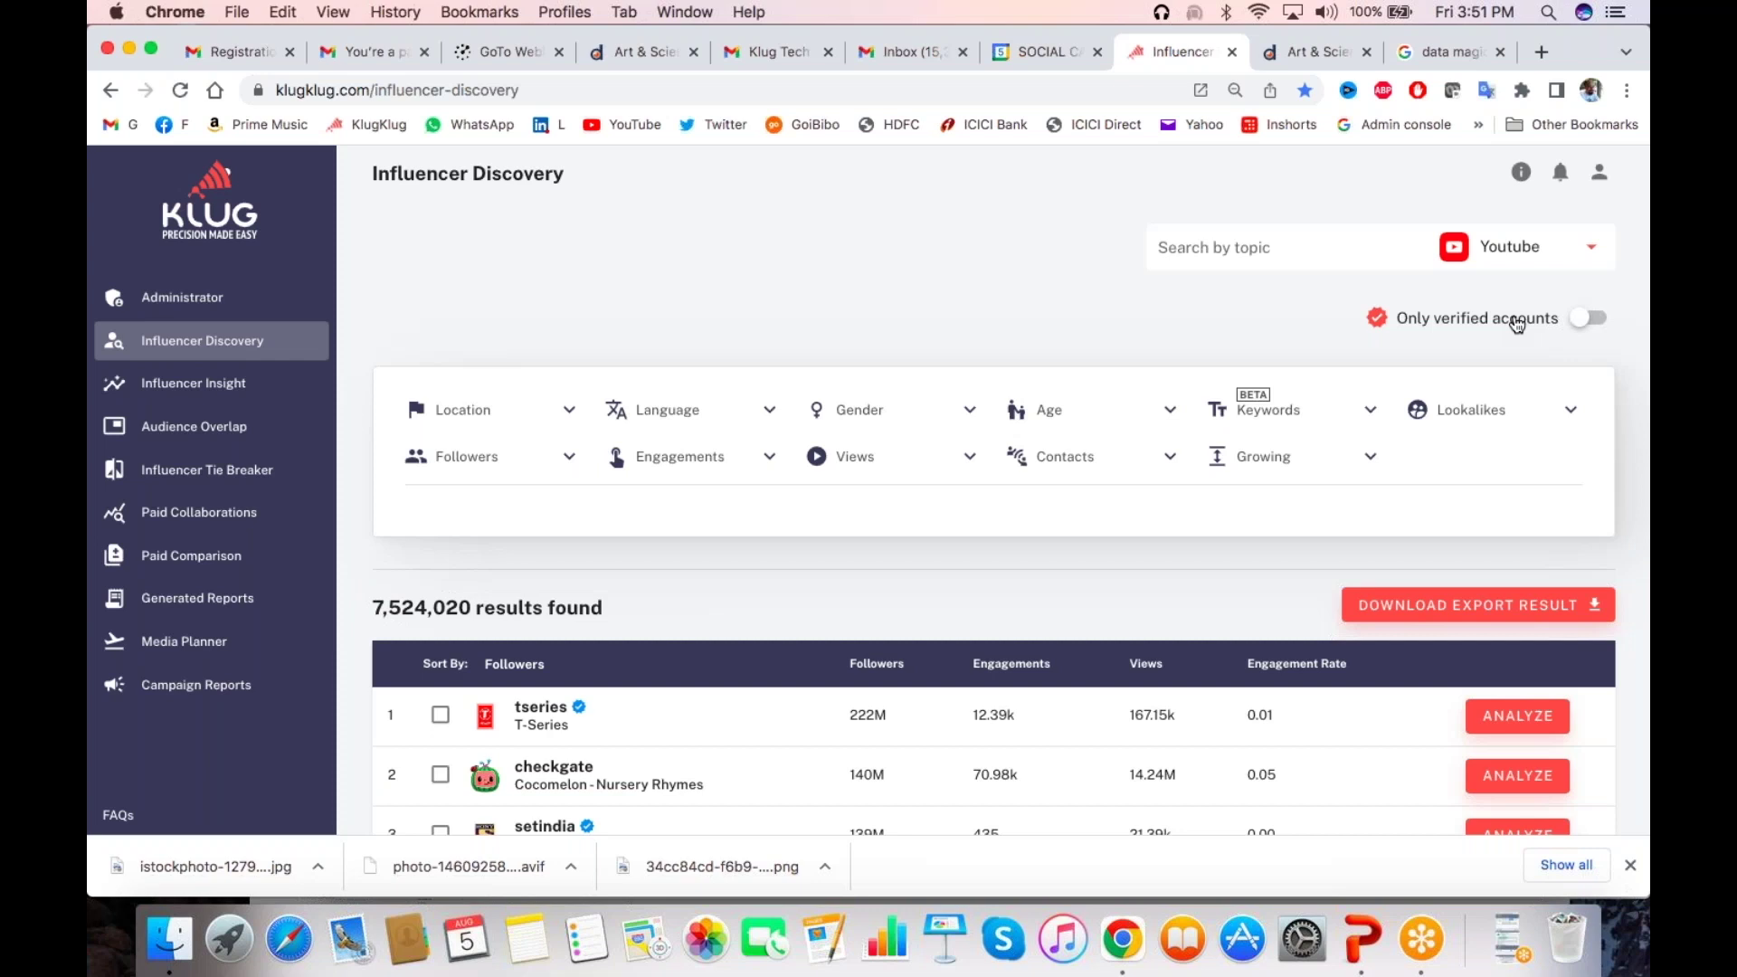
pyautogui.click(1345, 248)
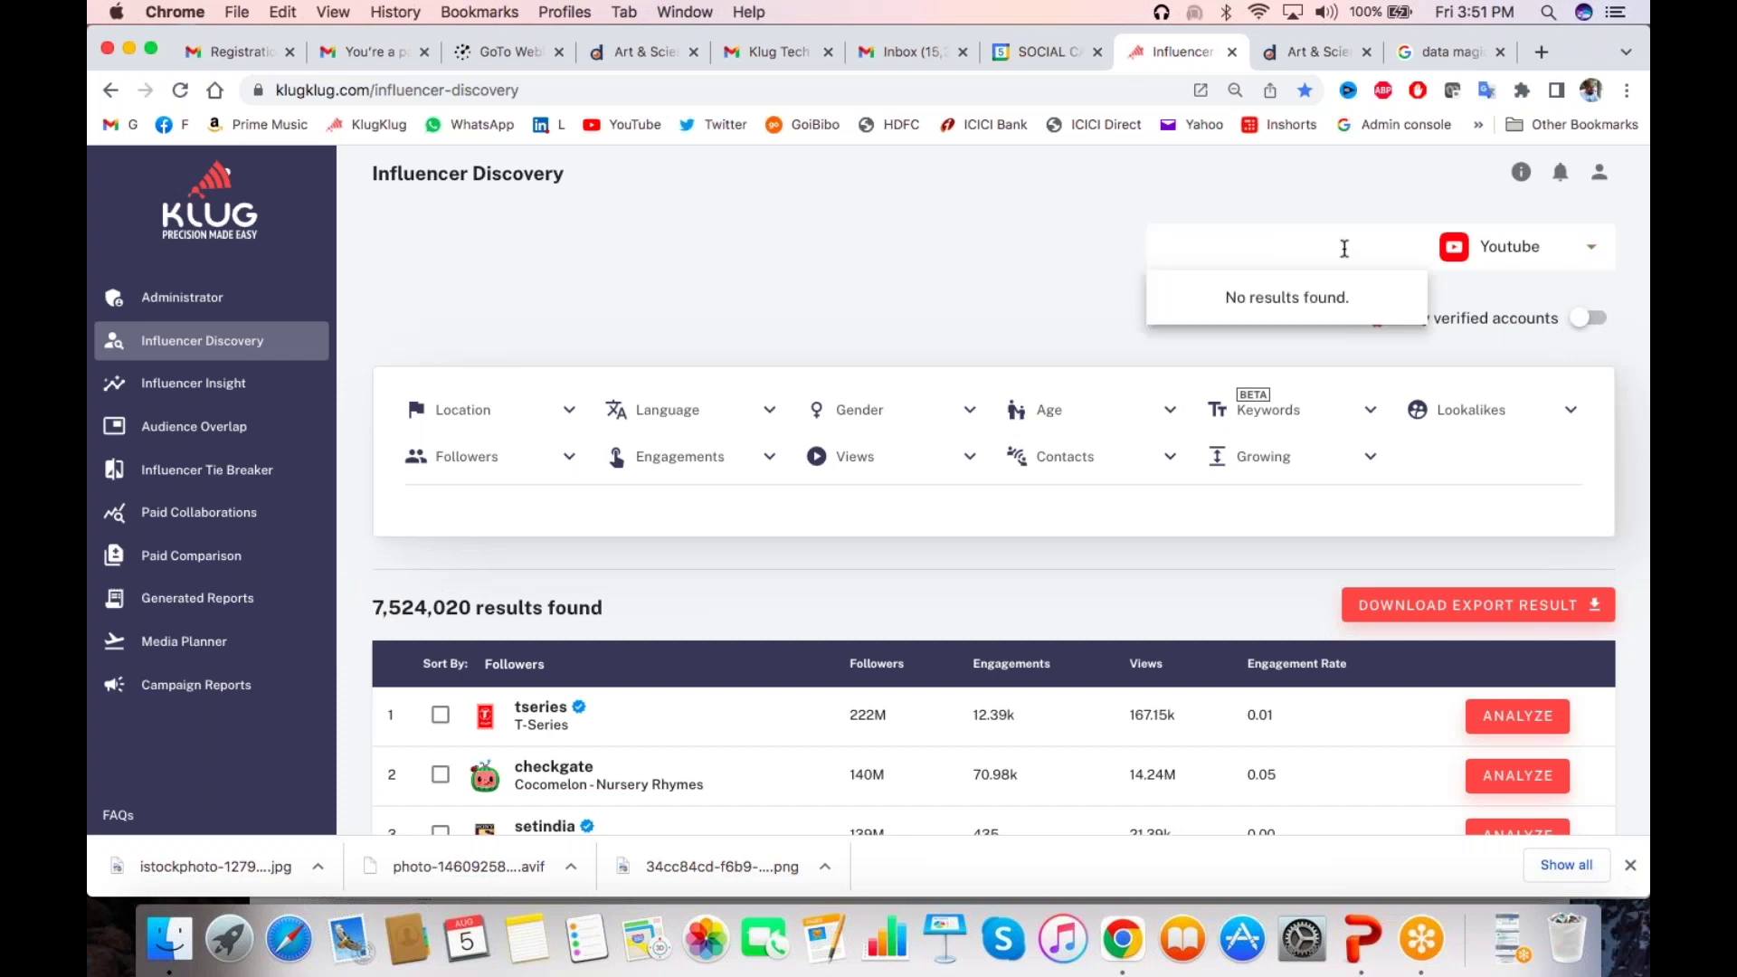
pyautogui.click(499, 422)
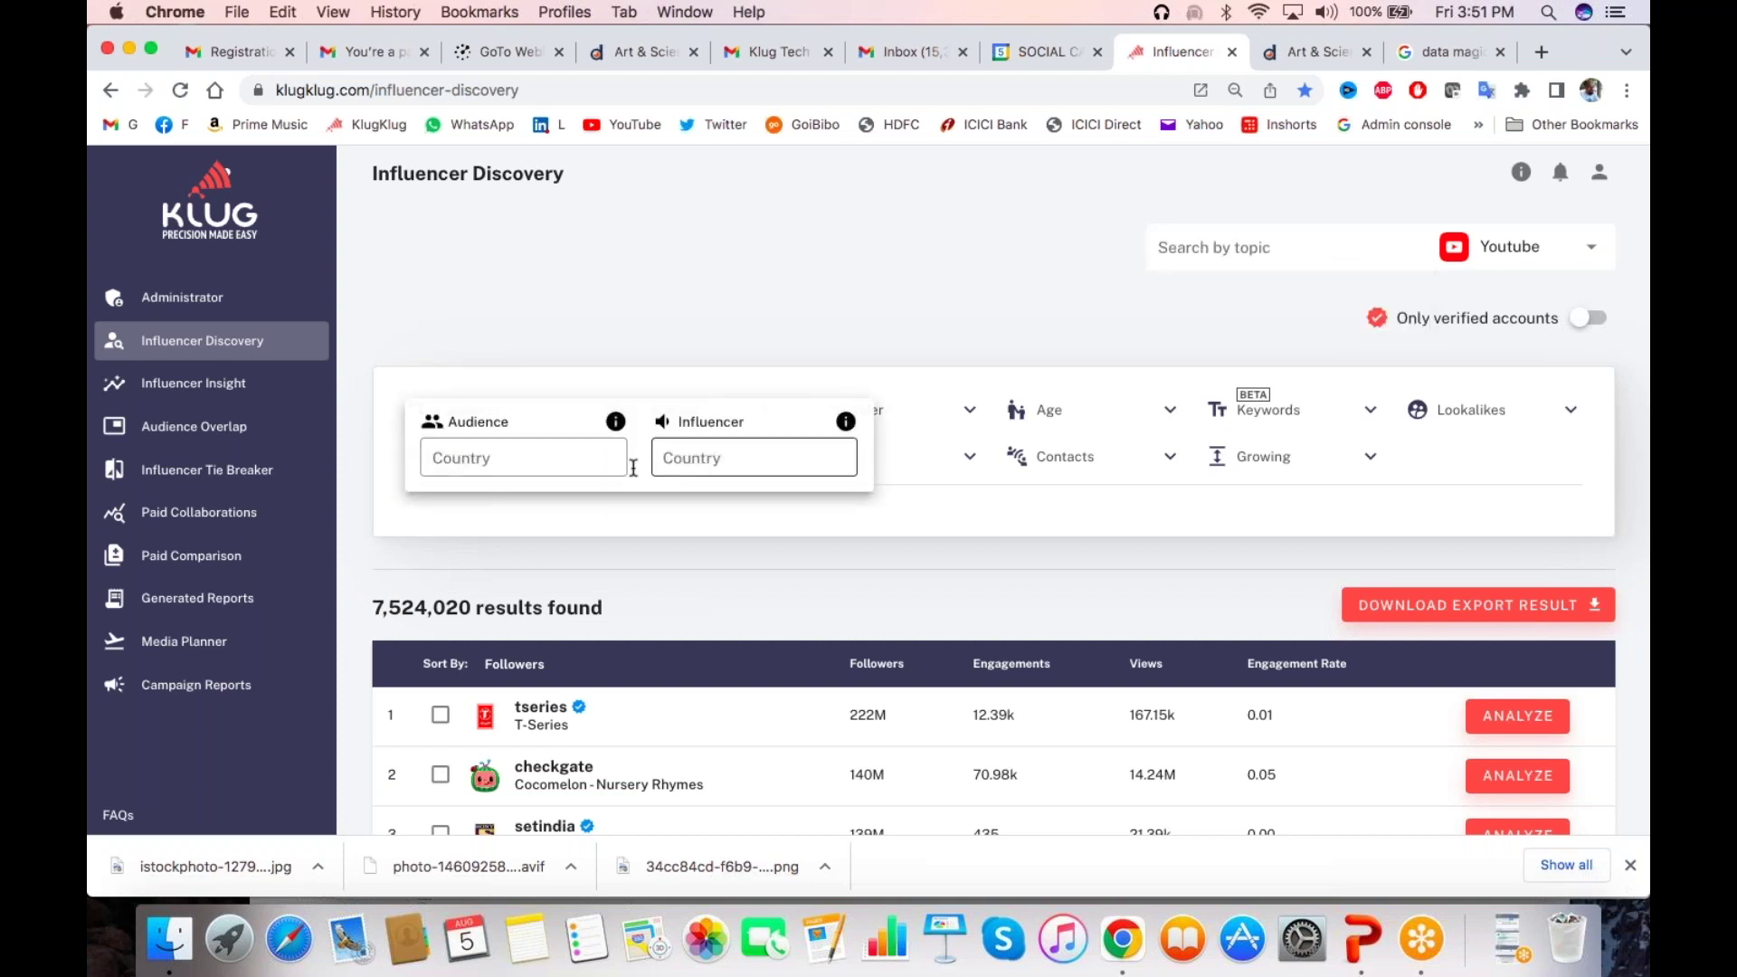
pyautogui.click(737, 576)
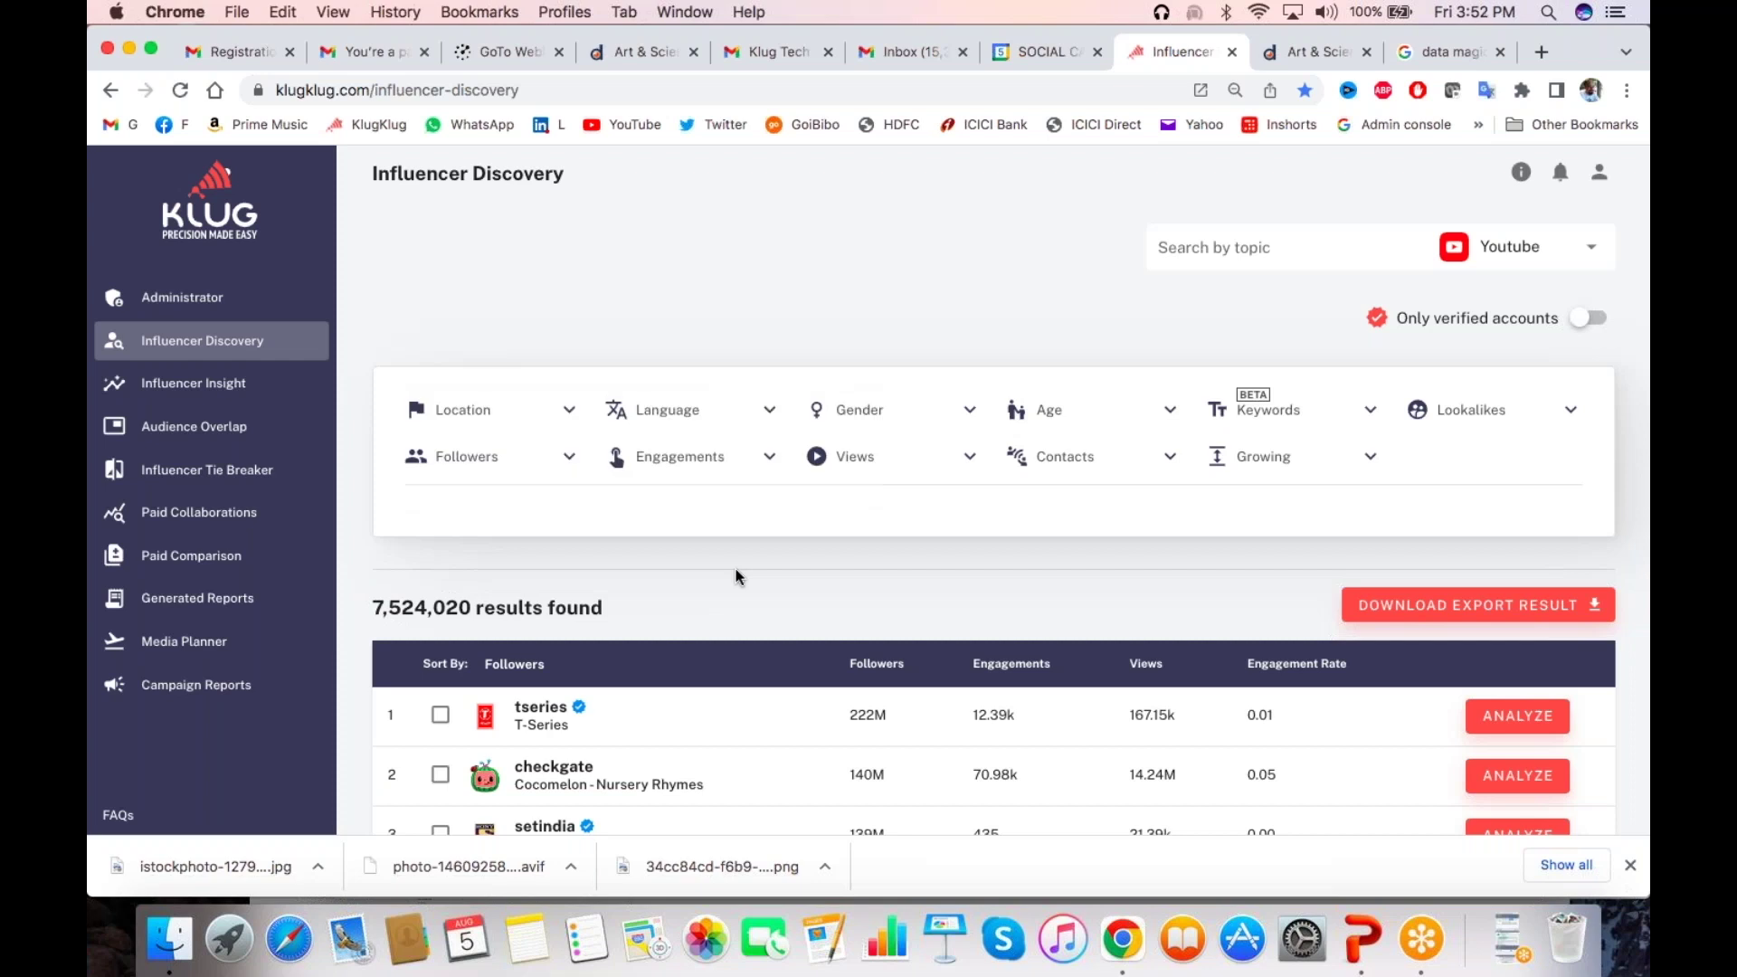
# Filter the YouTube results by influencer location India
pyautogui.scroll(-5, 737, 576)
pyautogui.scroll(4, 738, 576)
pyautogui.click(530, 366)
pyautogui.click(698, 398)
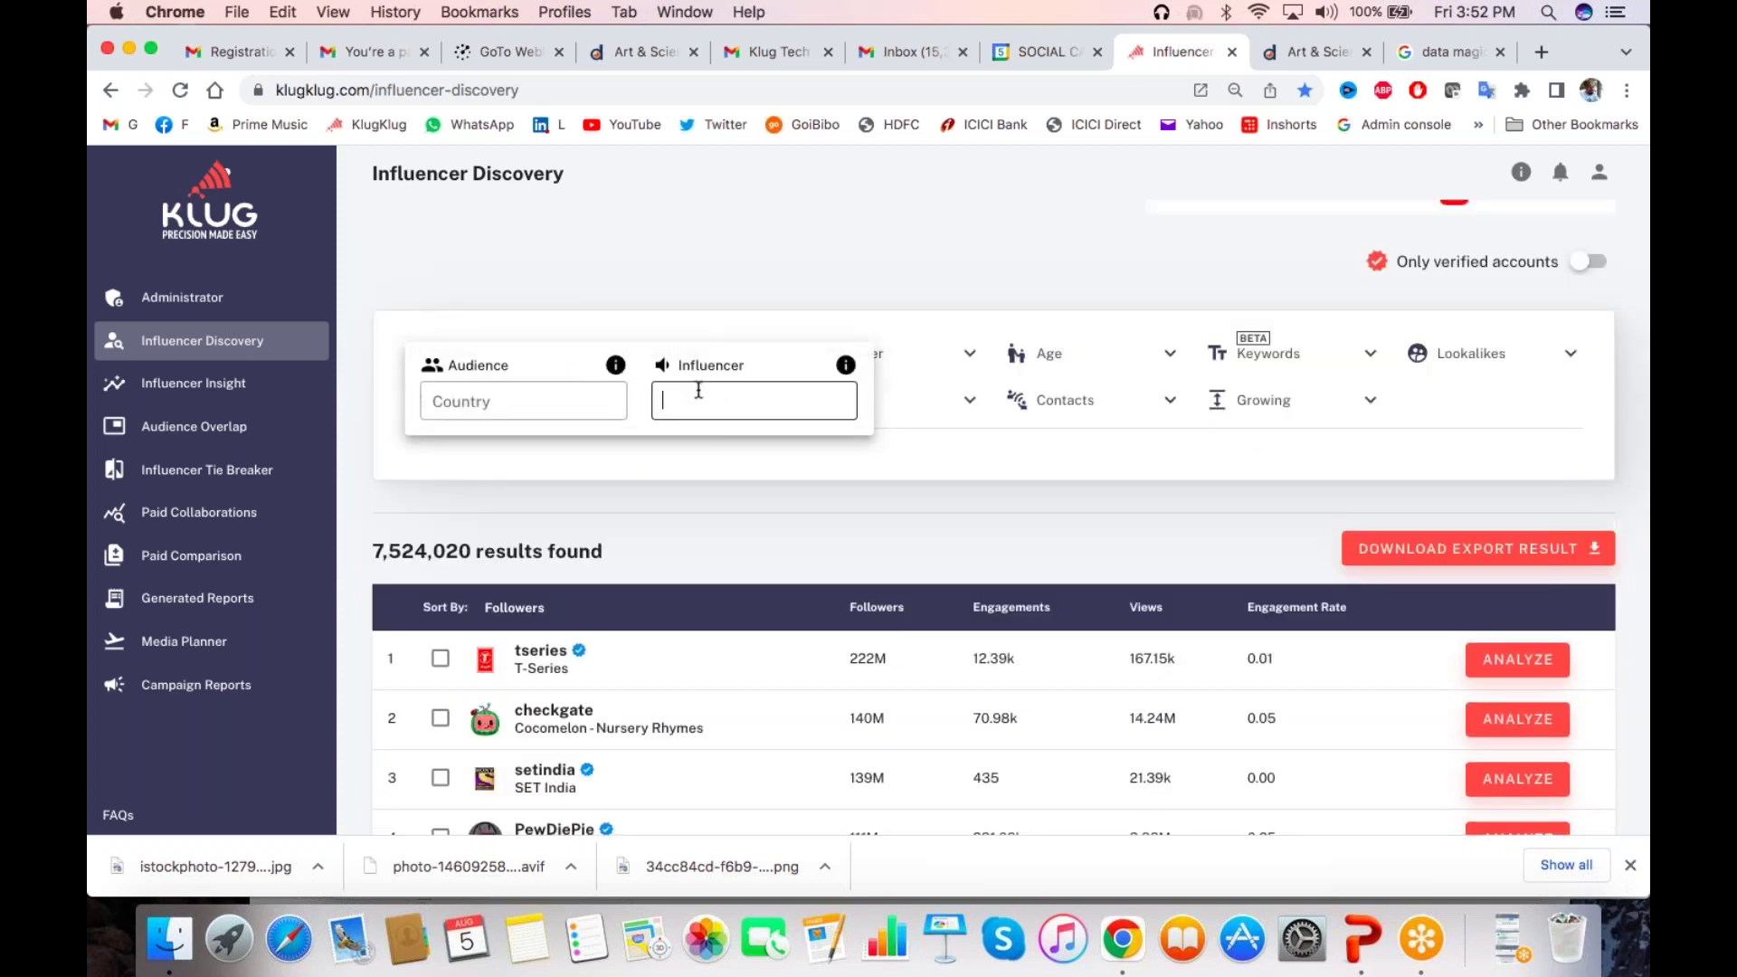
pyautogui.write('ind')
pyautogui.write('o')
pyautogui.press('BackSpace')
pyautogui.write('i')
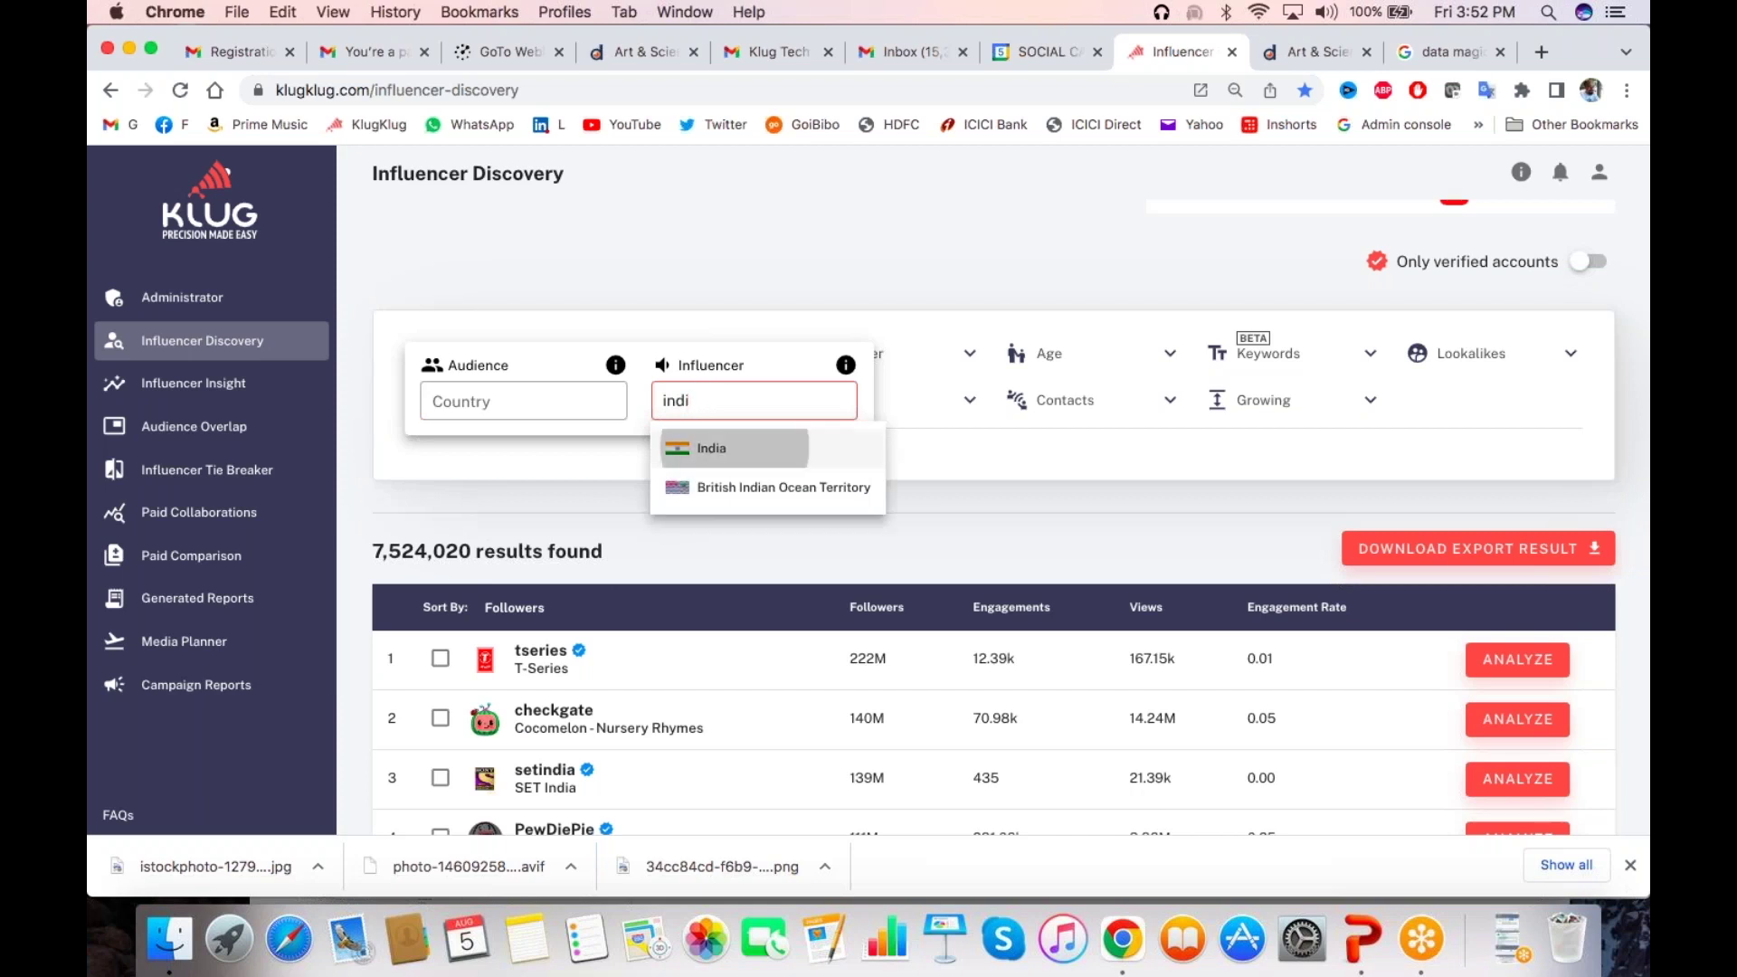
pyautogui.press('Return')
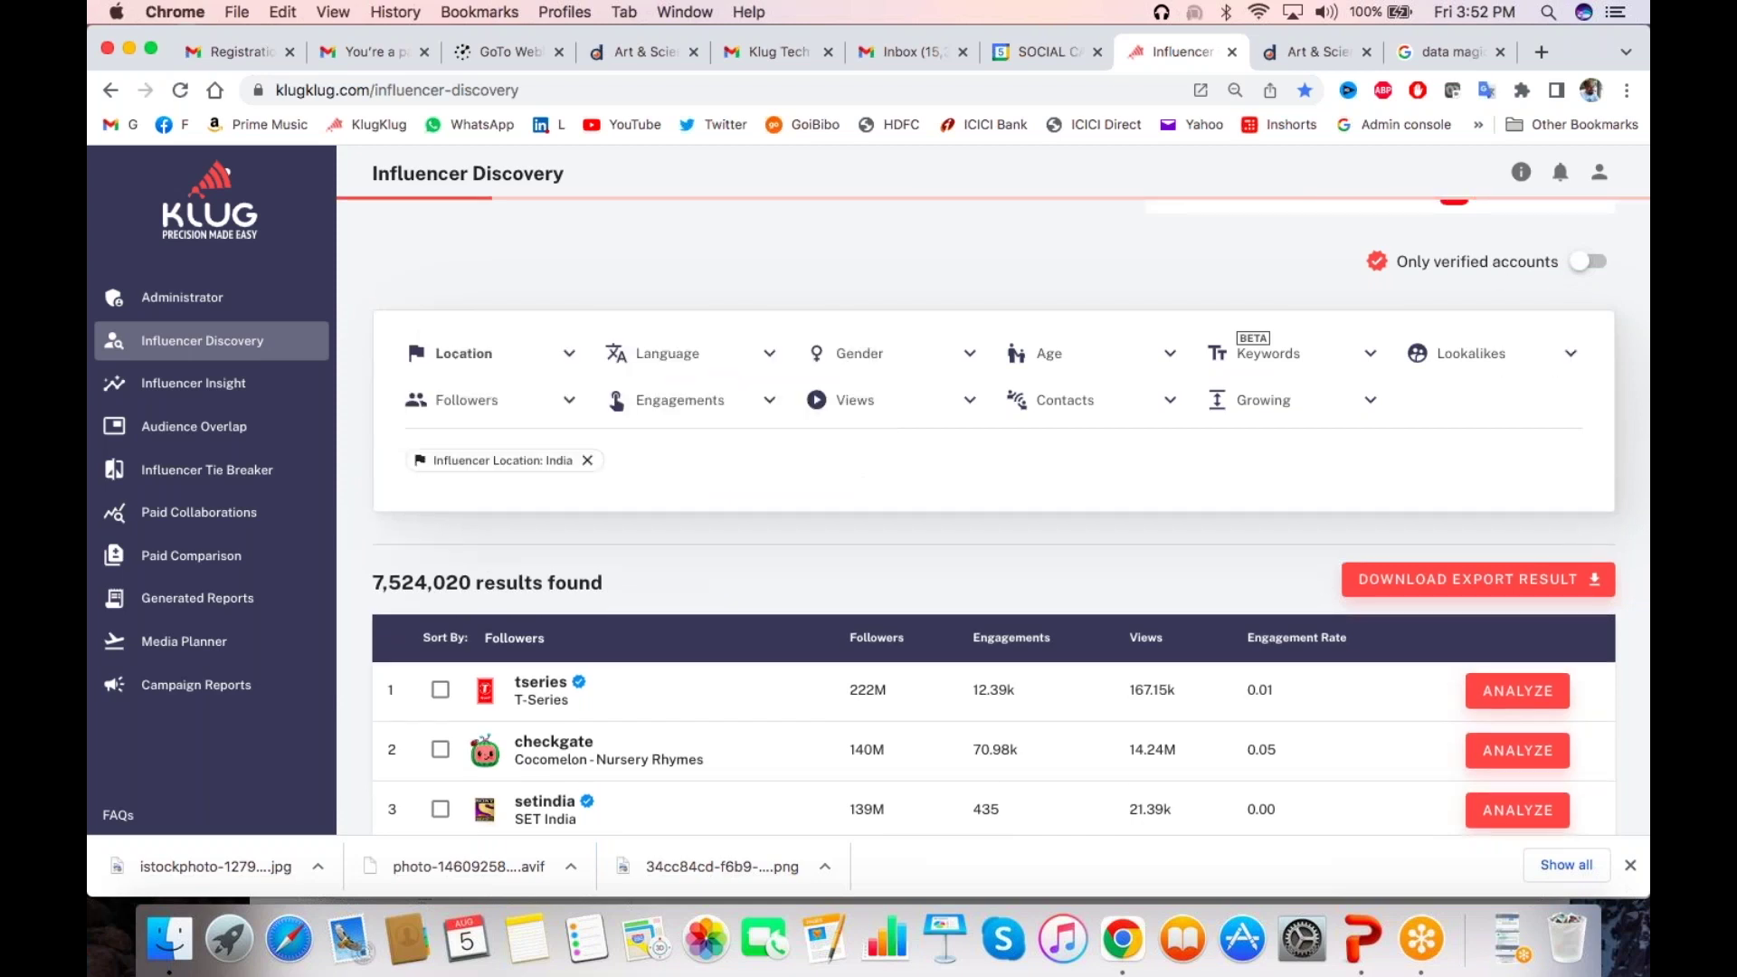
# Add an influencer gender filter of Male or Female and look through the listed channels
pyautogui.click(850, 354)
pyautogui.click(1054, 503)
pyautogui.click(689, 529)
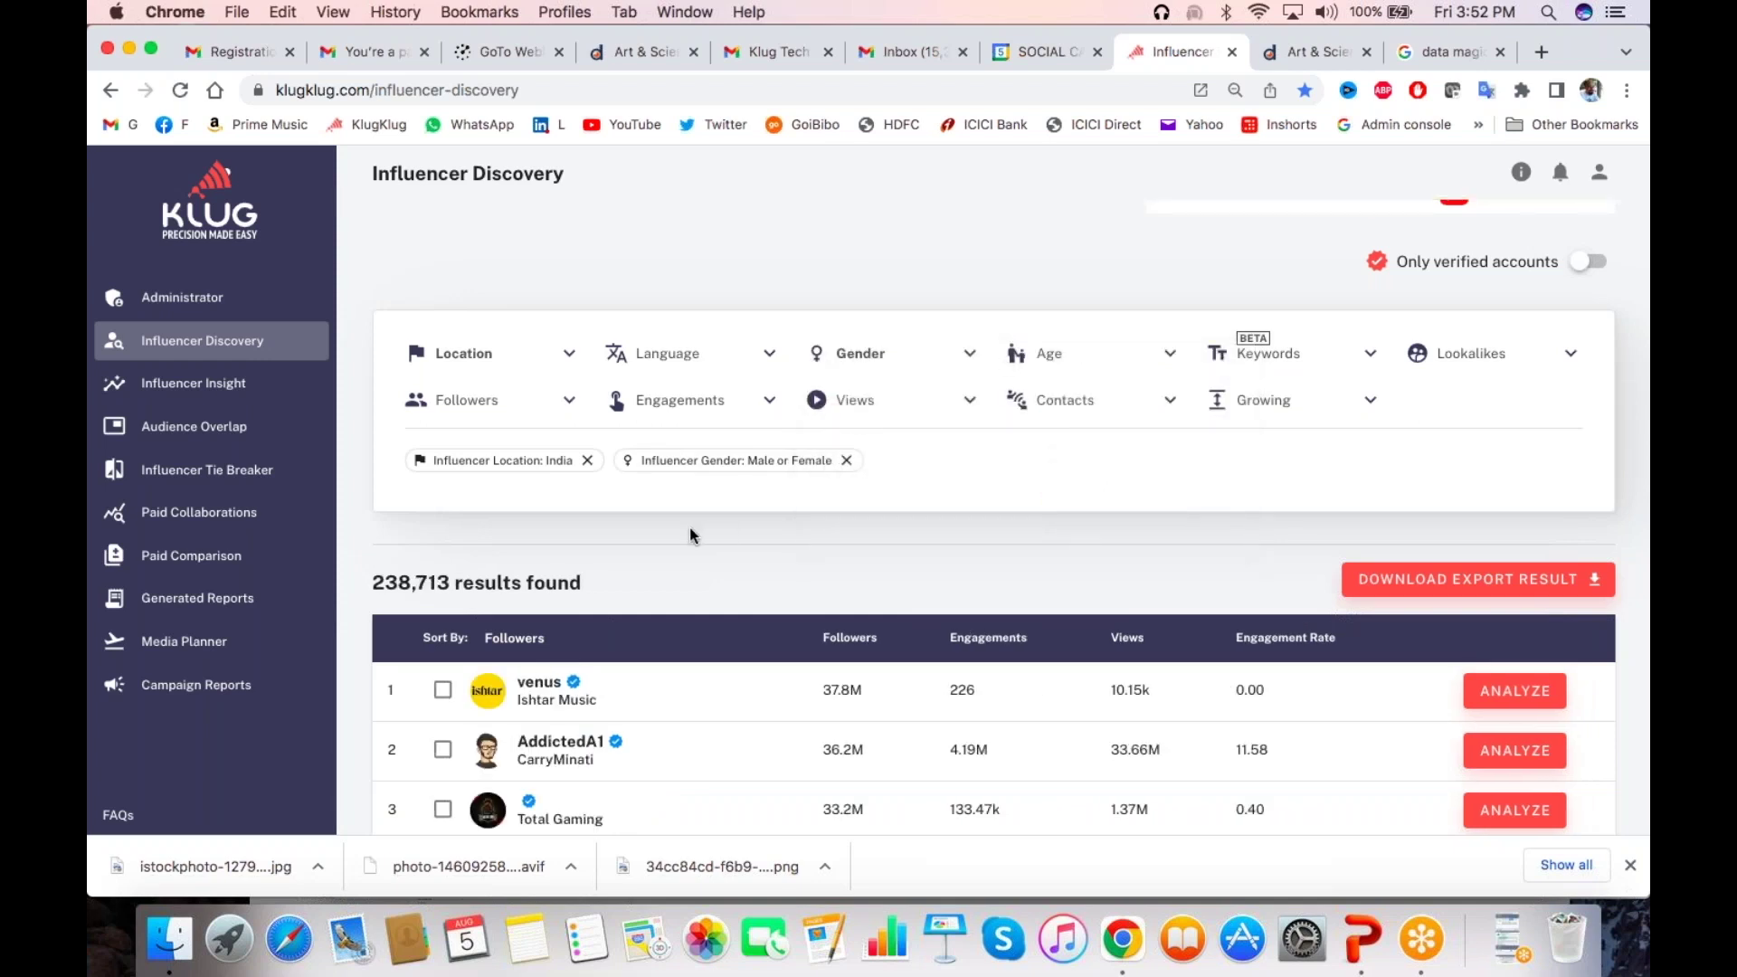
pyautogui.scroll(-3, 689, 528)
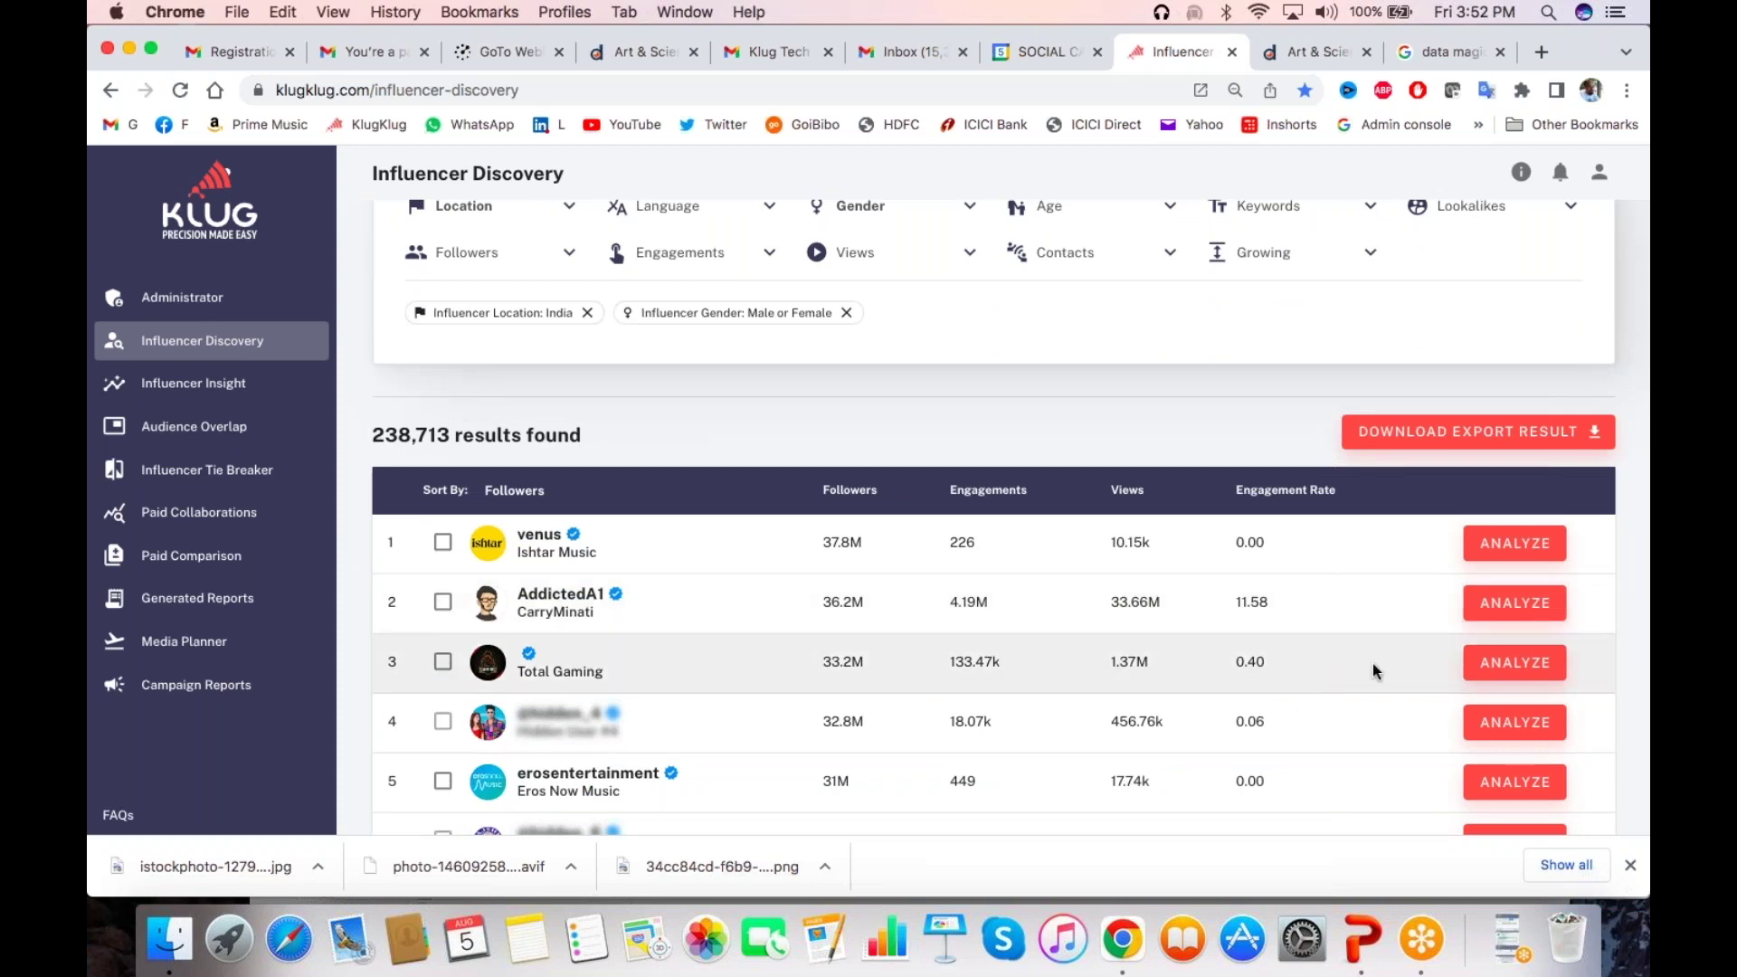
# Open the profile report of the AddictedA1 channel and look through its overview statistics, audience growth and word cloud
pyautogui.click(1491, 619)
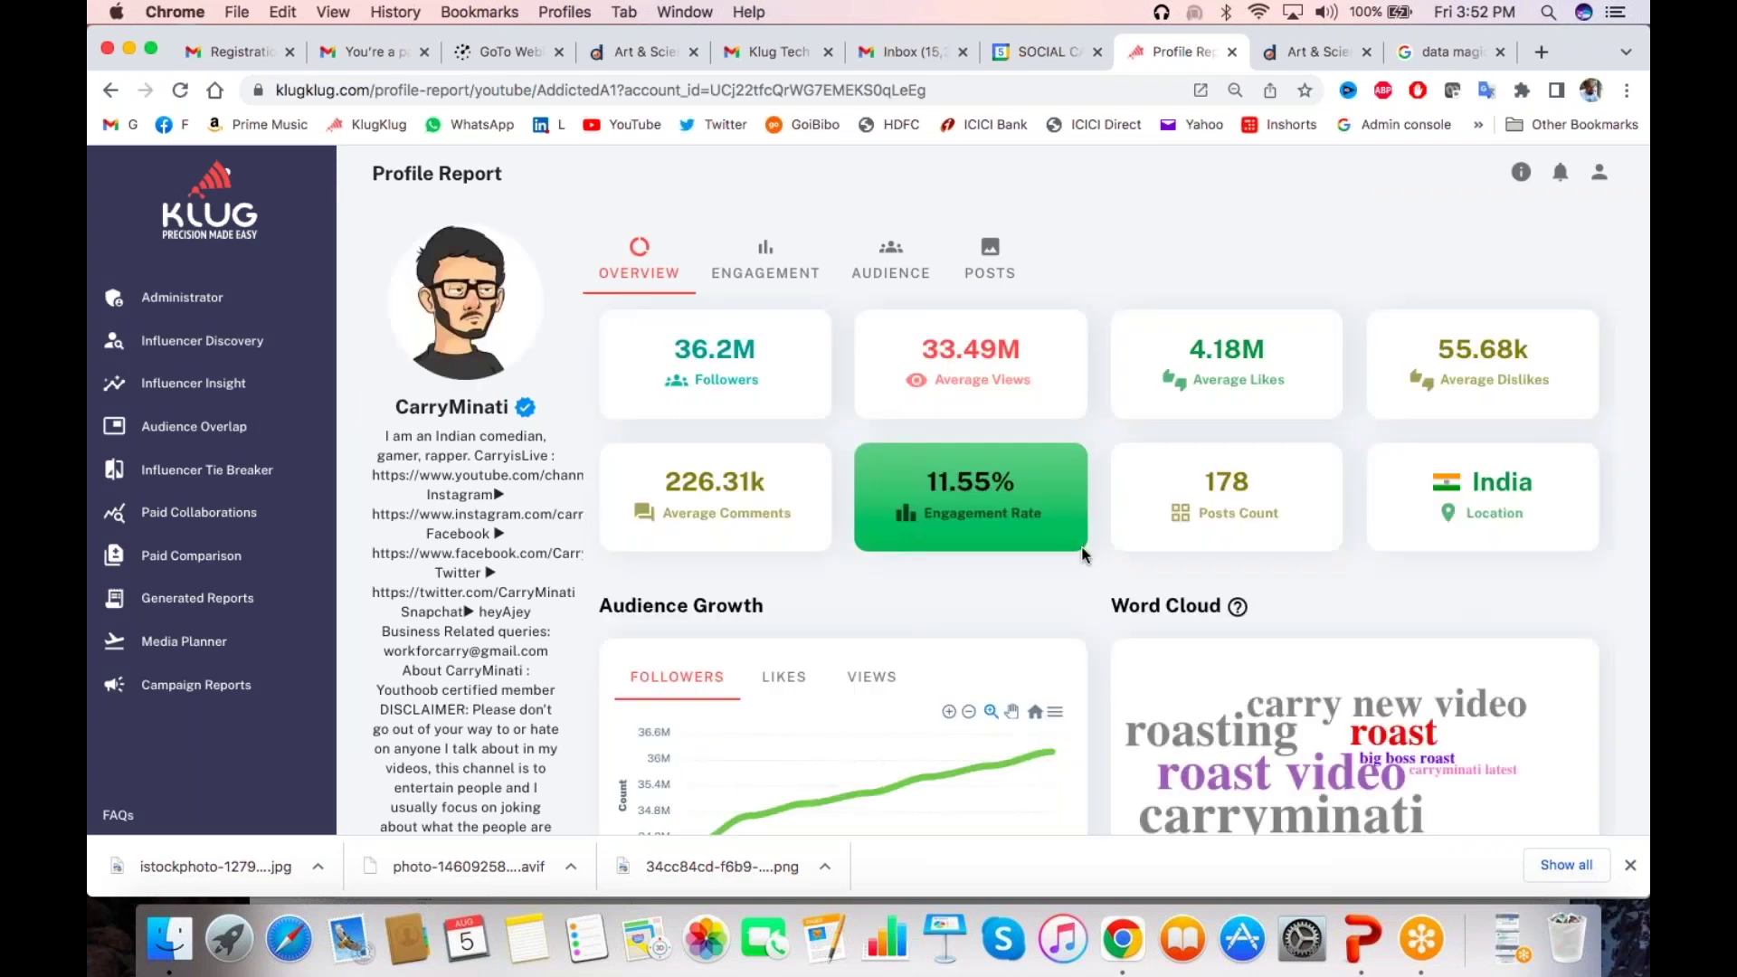
pyautogui.scroll(-3, 1027, 653)
pyautogui.scroll(3, 1028, 653)
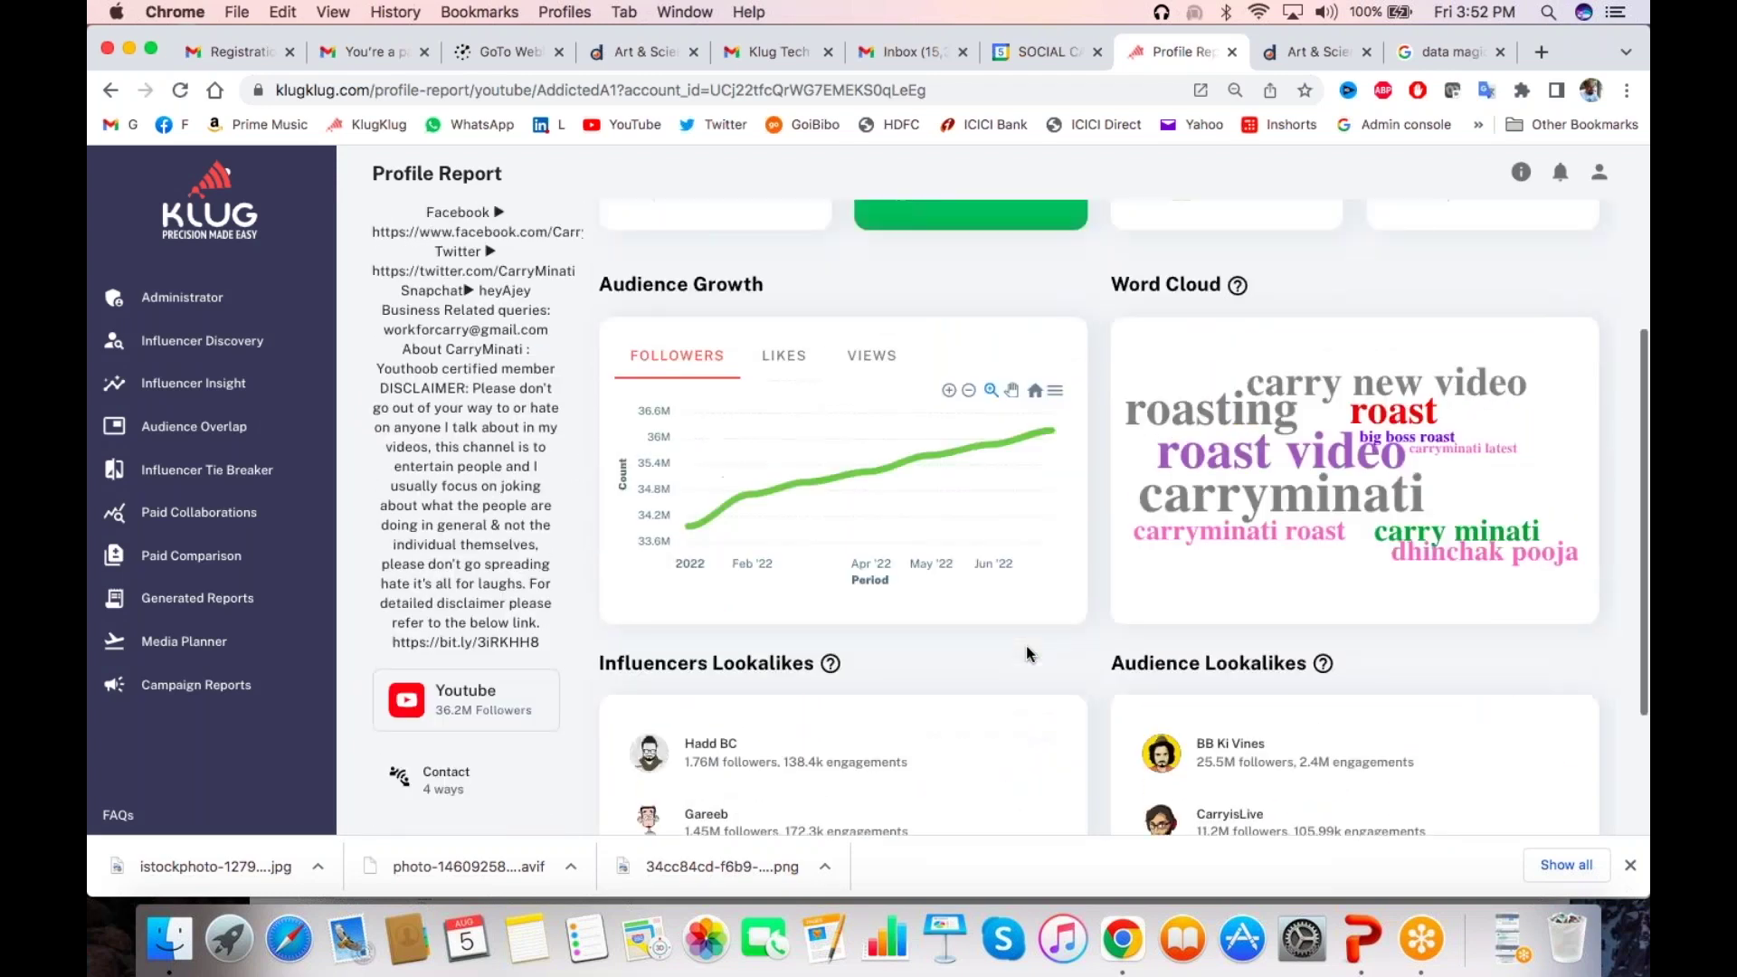
pyautogui.scroll(-7, 1026, 644)
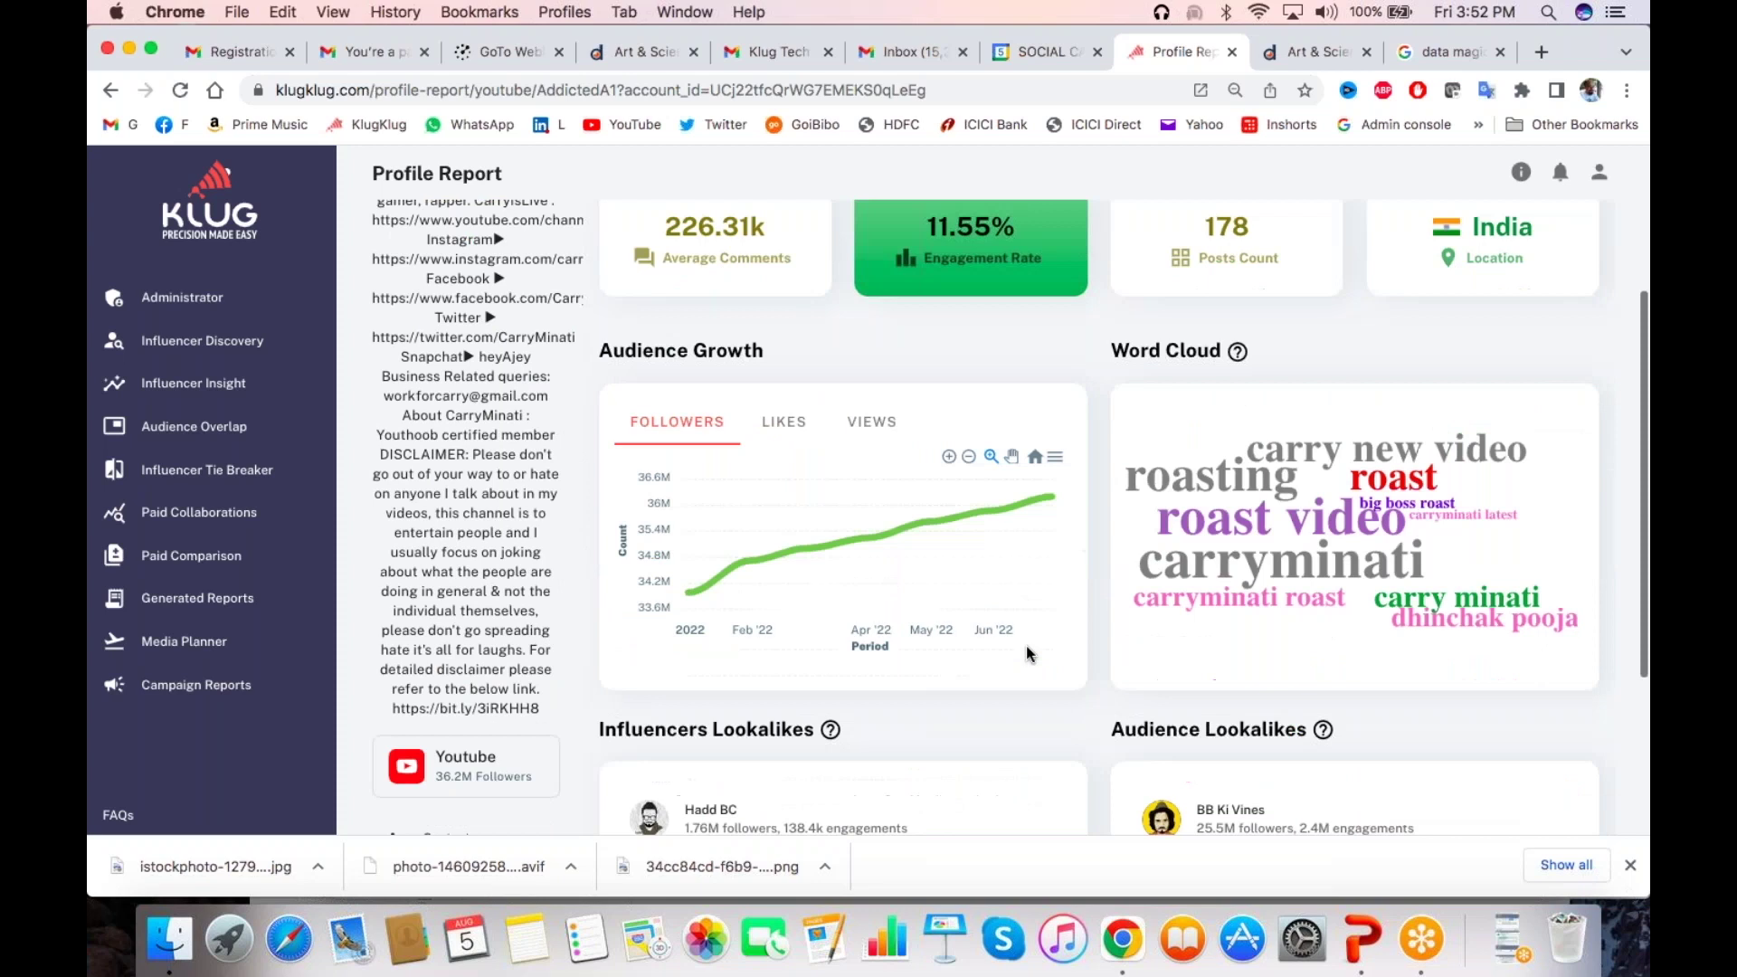
pyautogui.scroll(7, 1026, 644)
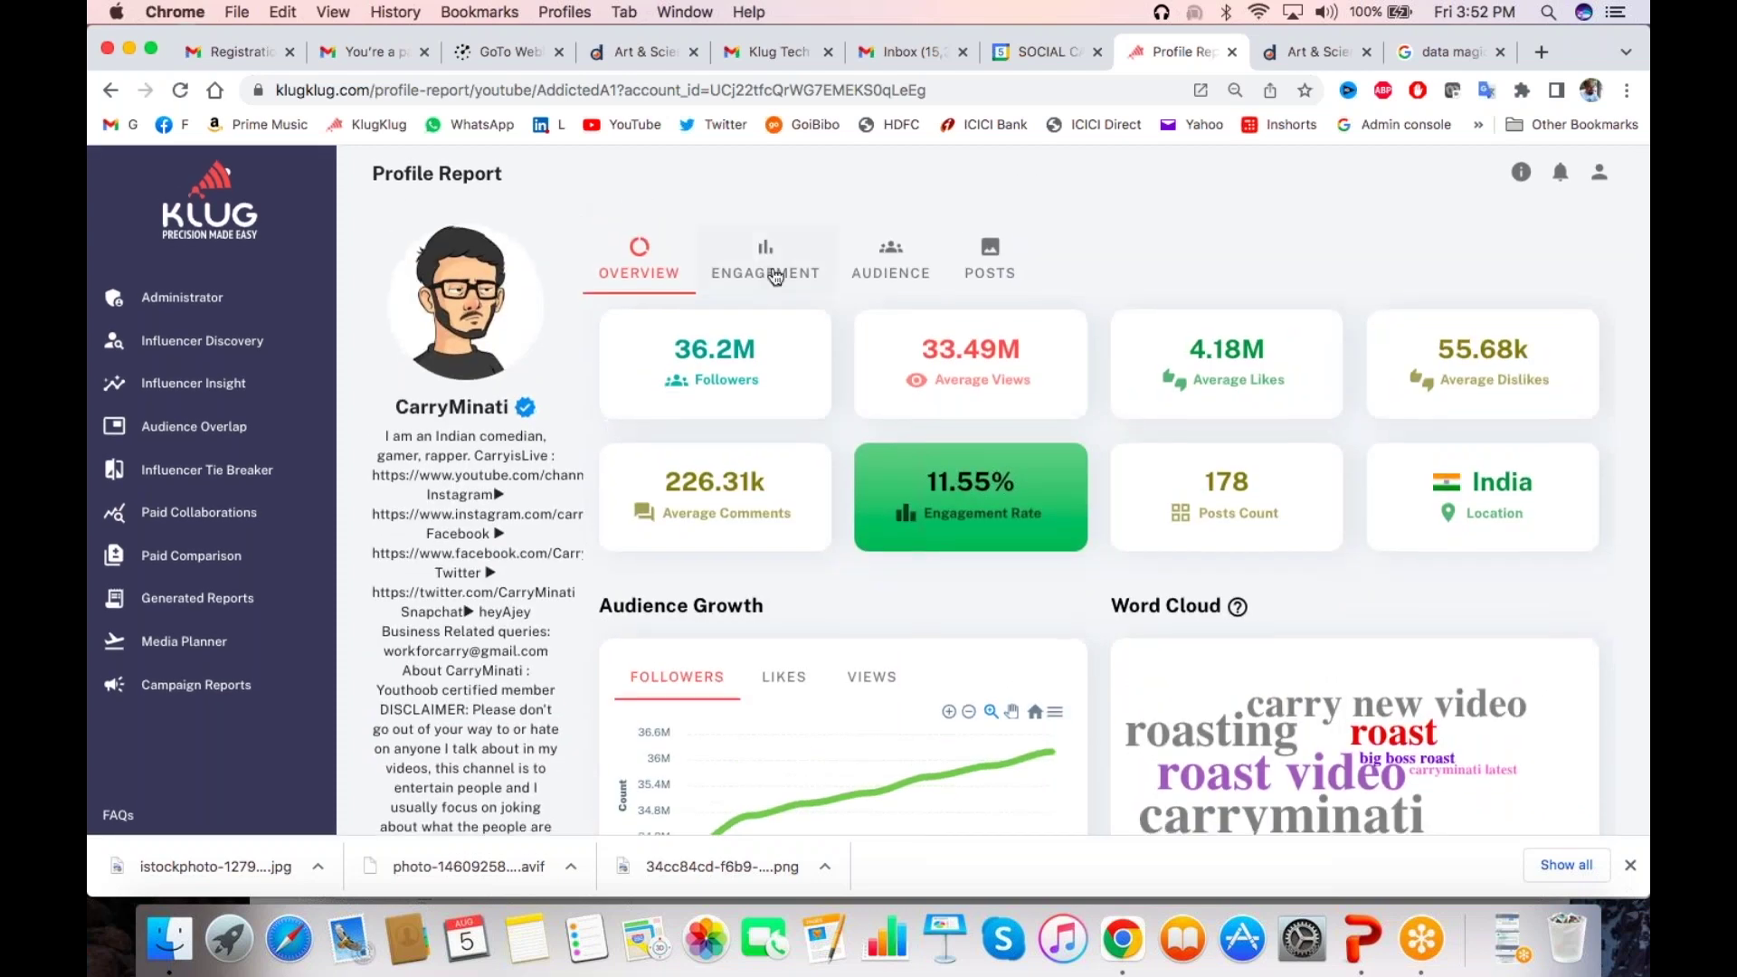
# Review the channel's engagement and audience sections, including the full follower location breakdown by country
pyautogui.click(789, 270)
pyautogui.click(890, 273)
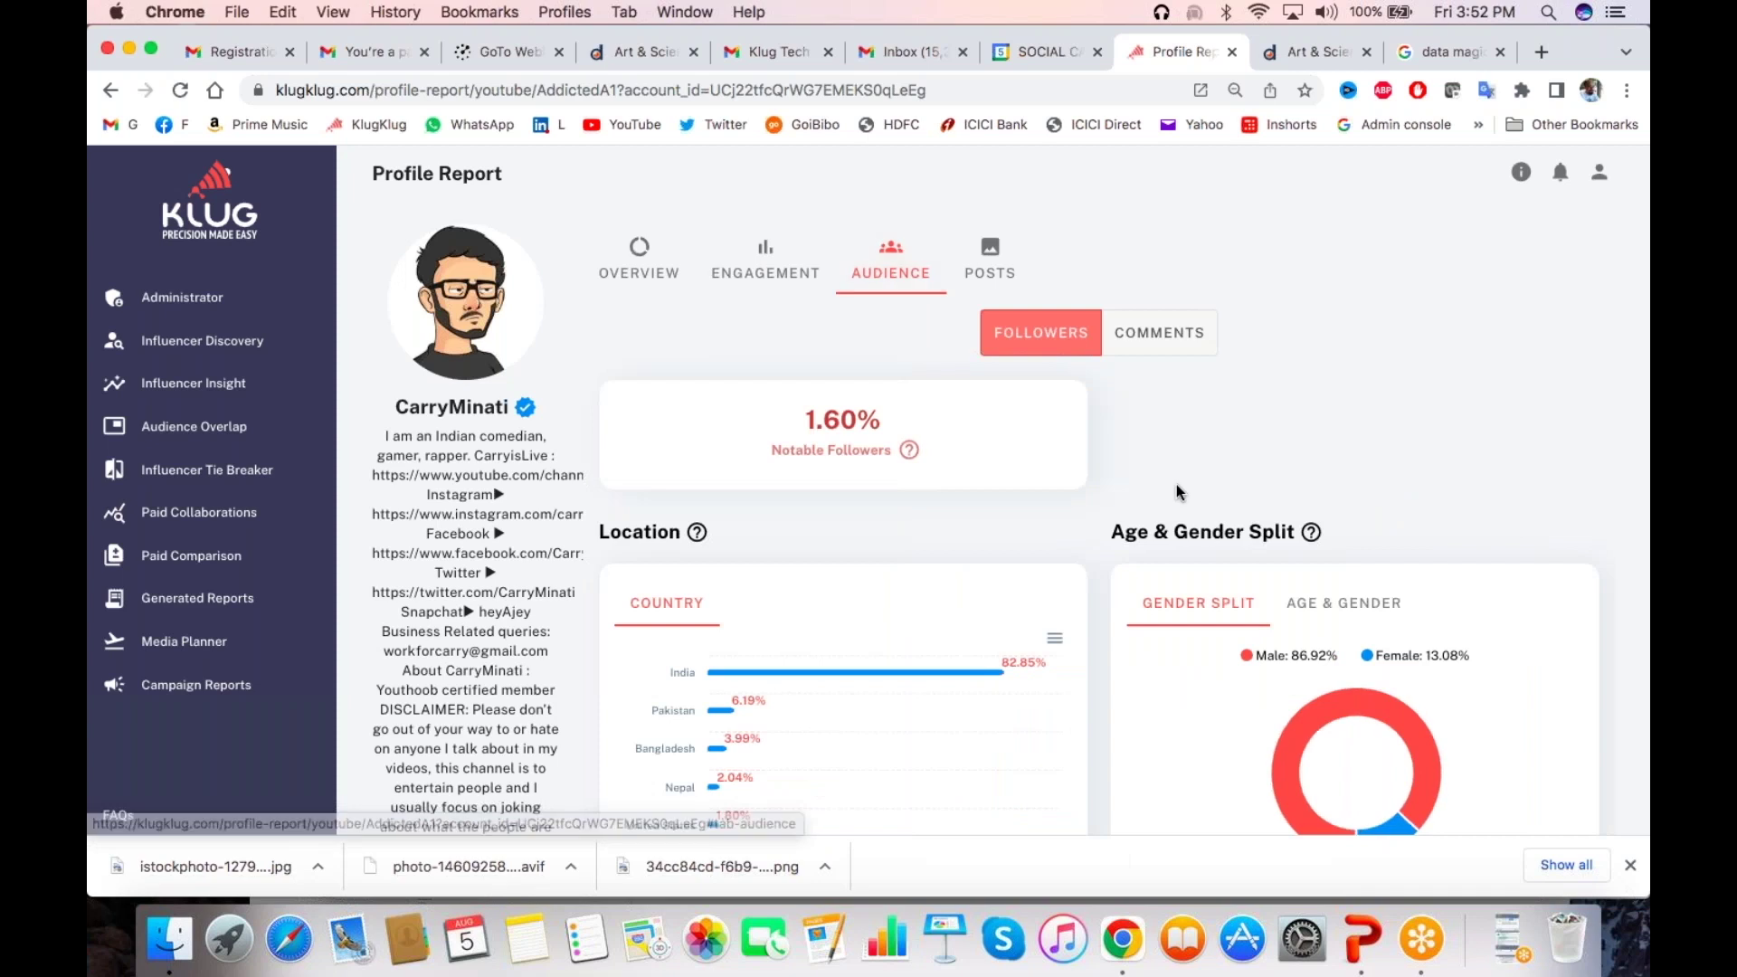
pyautogui.scroll(-2, 1029, 620)
pyautogui.scroll(-1, 1029, 620)
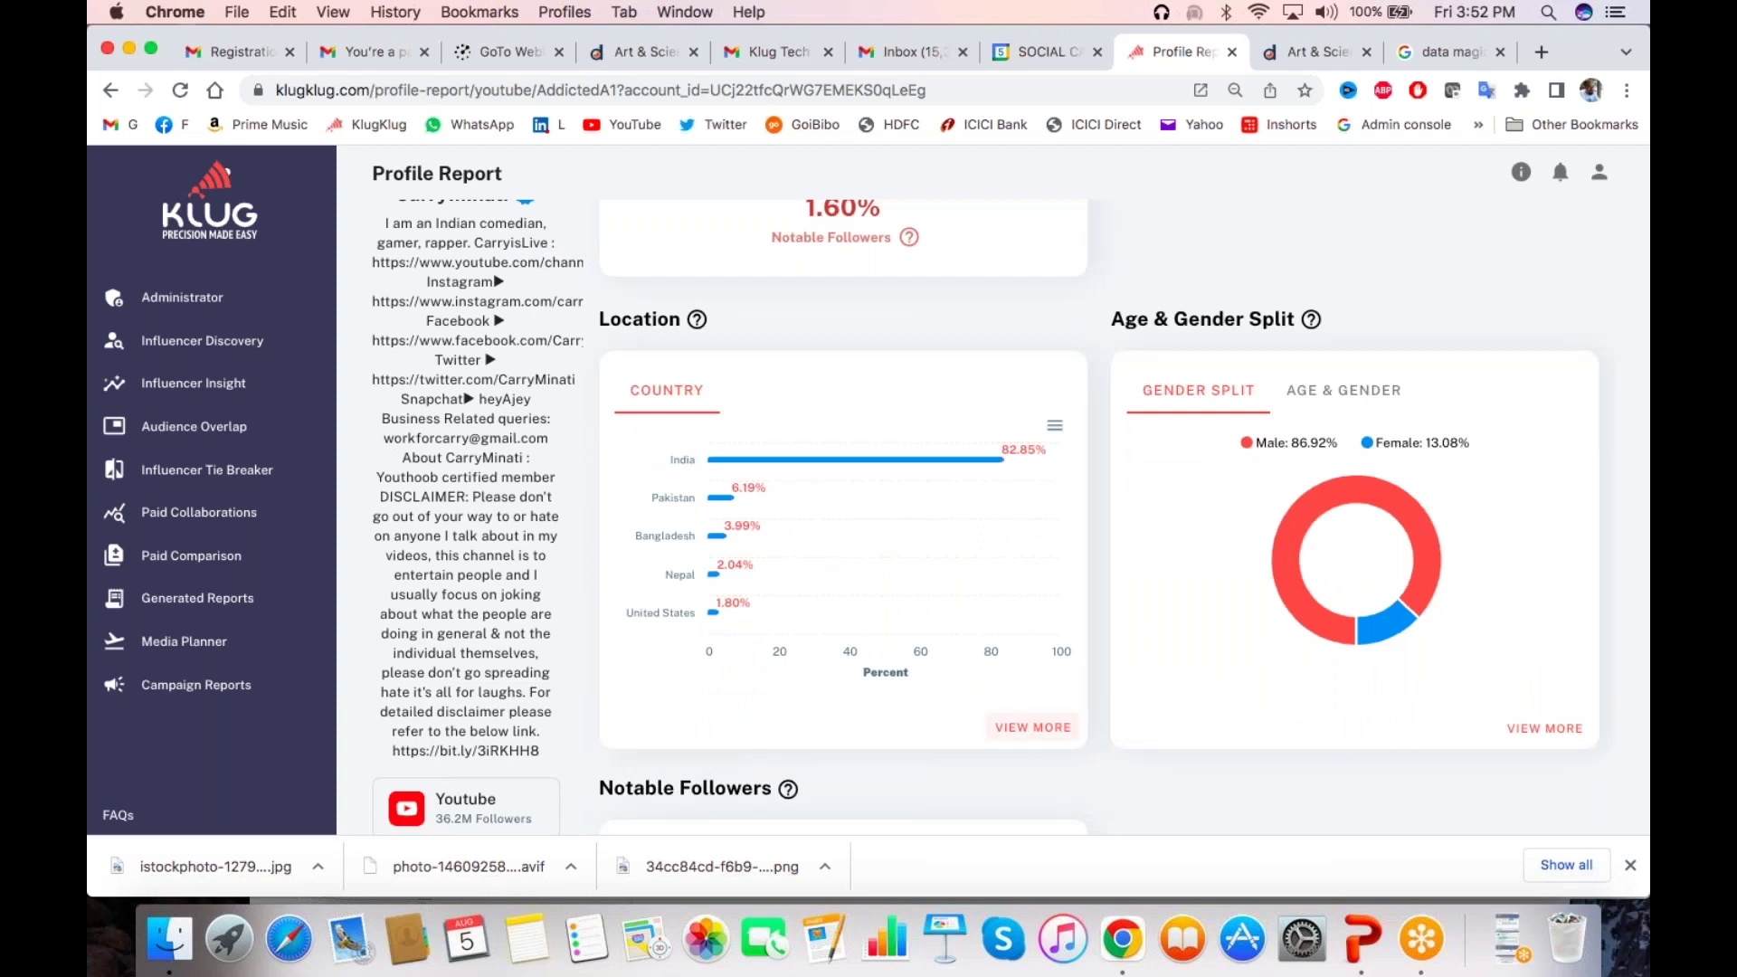
pyautogui.click(1033, 726)
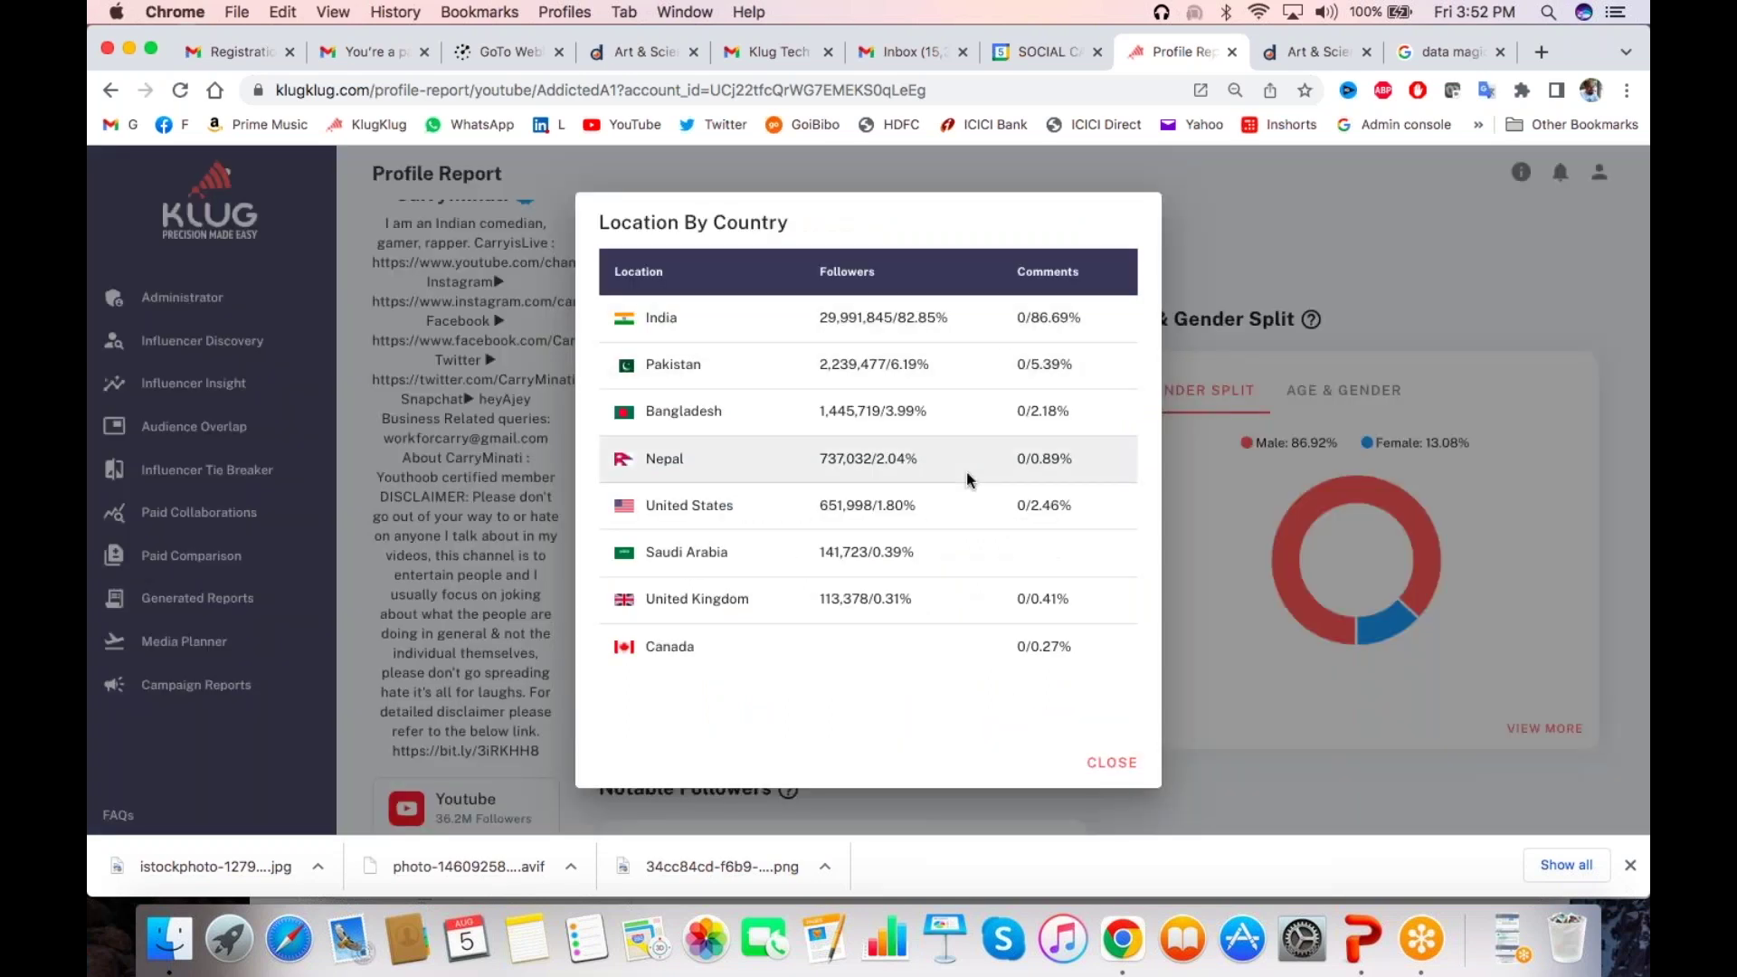
pyautogui.click(1434, 317)
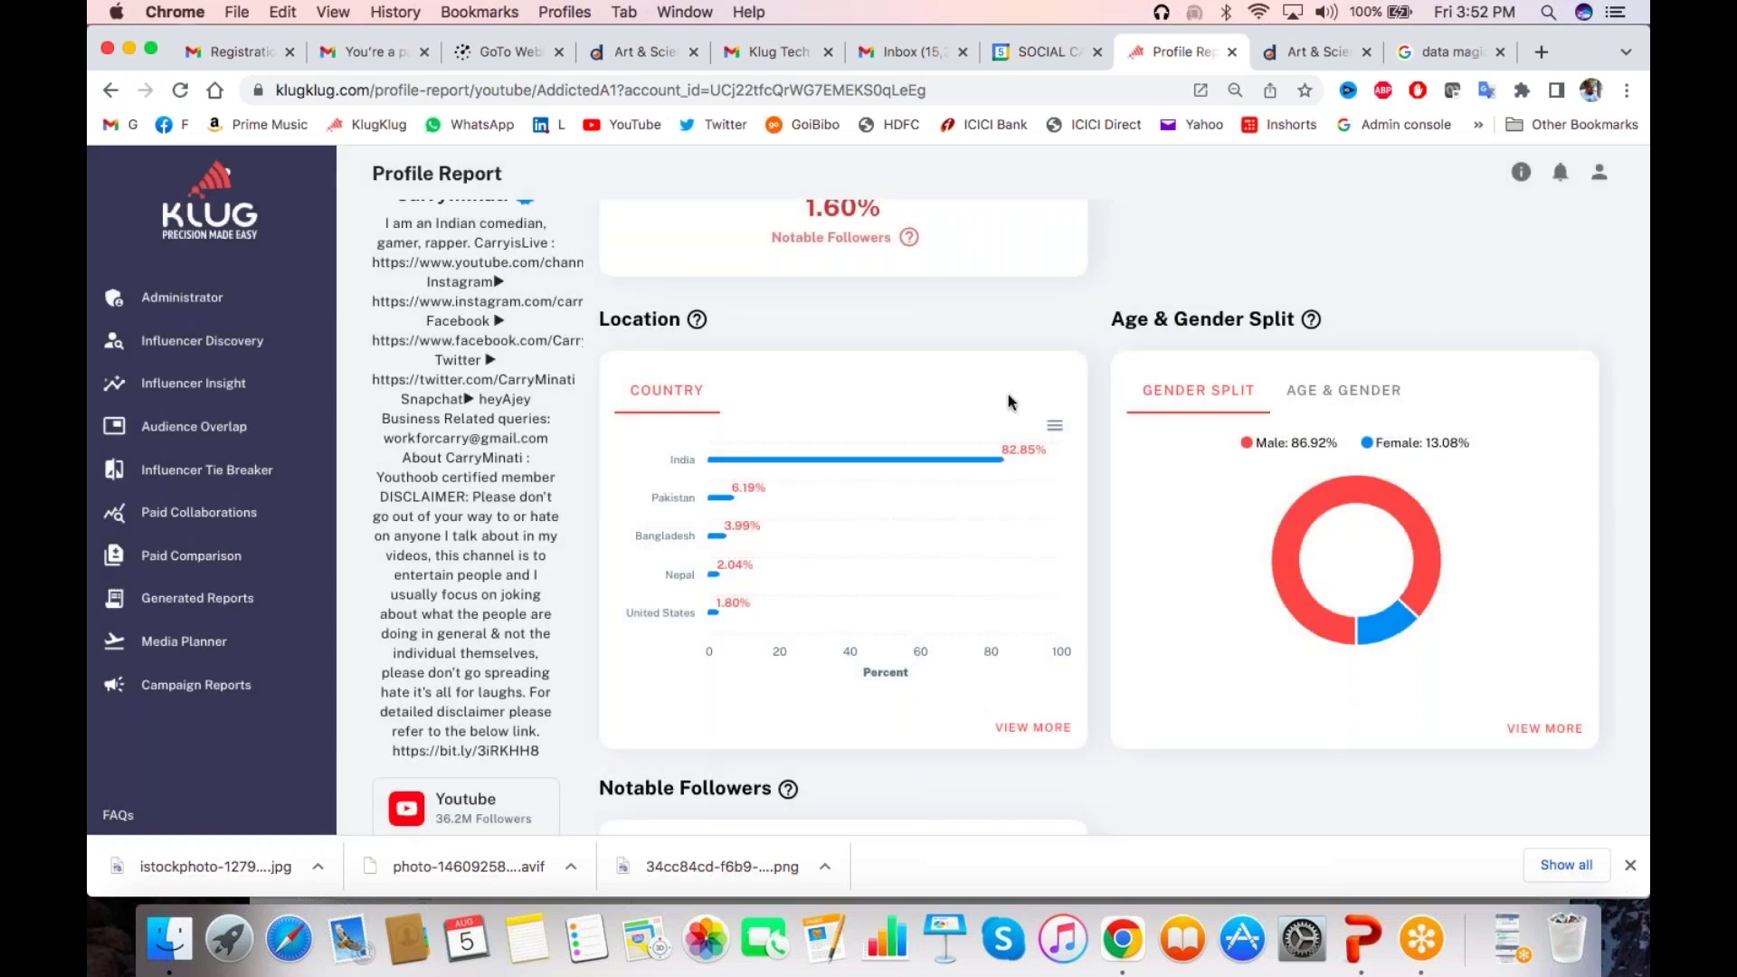
pyautogui.scroll(5, 1010, 402)
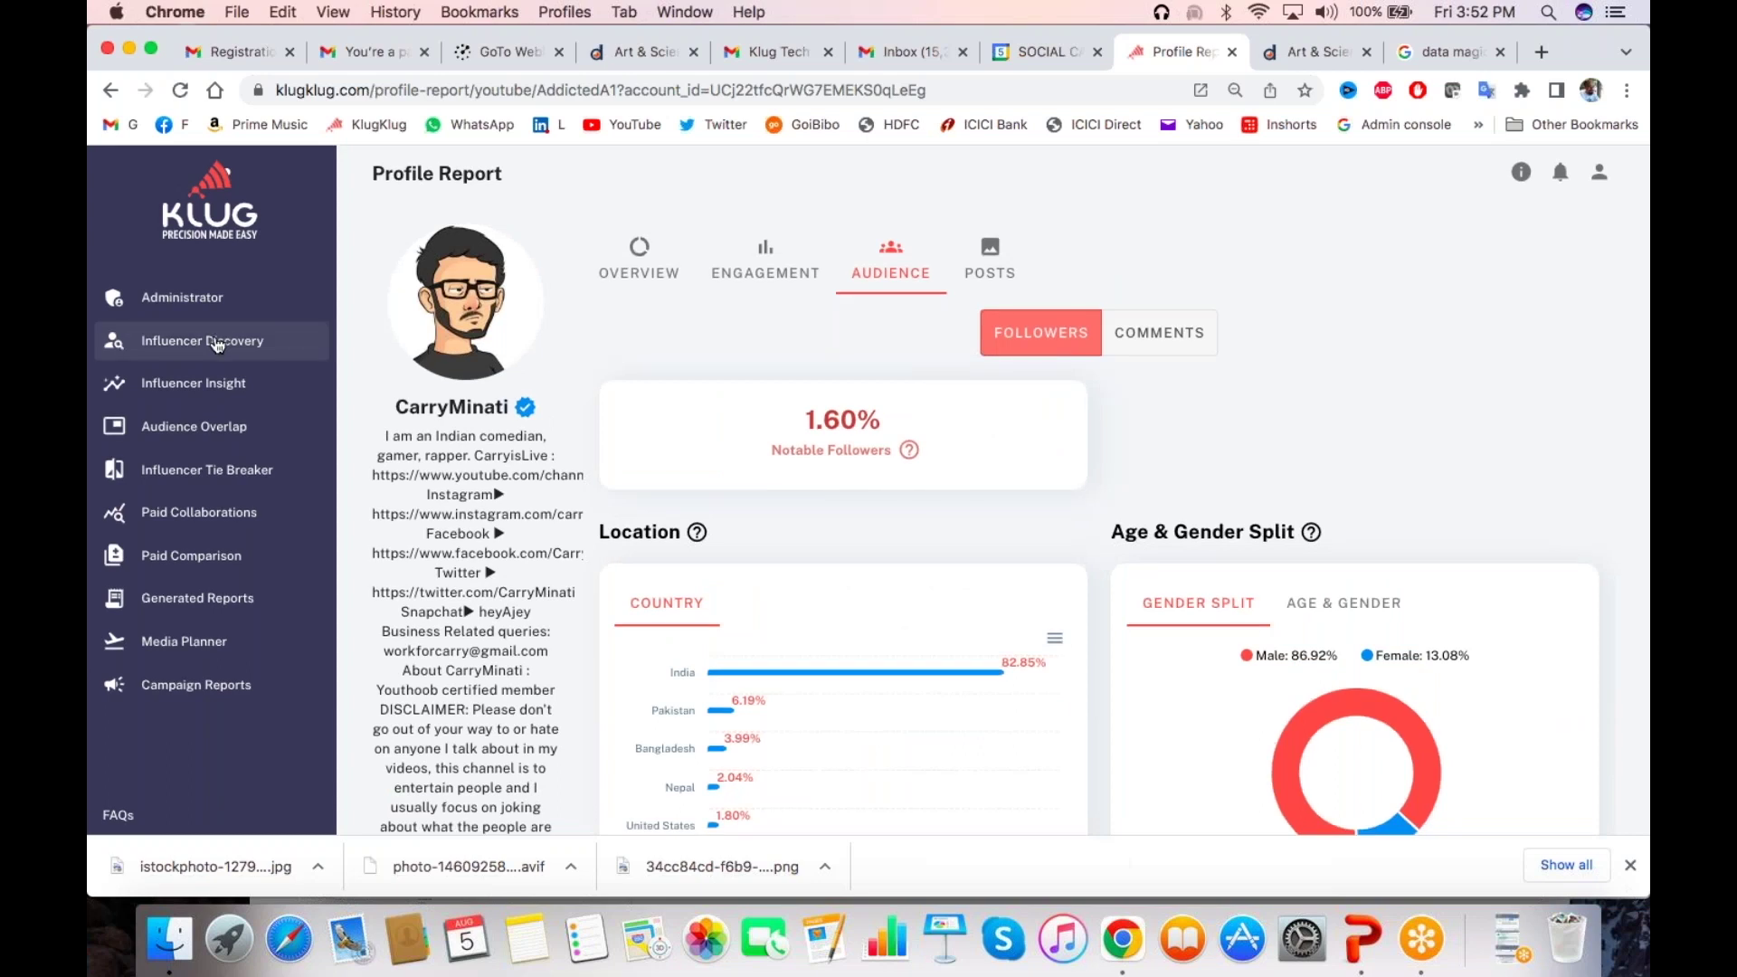
# Return to influencer discovery and search the YouTube influencers by the topic finance
pyautogui.click(217, 342)
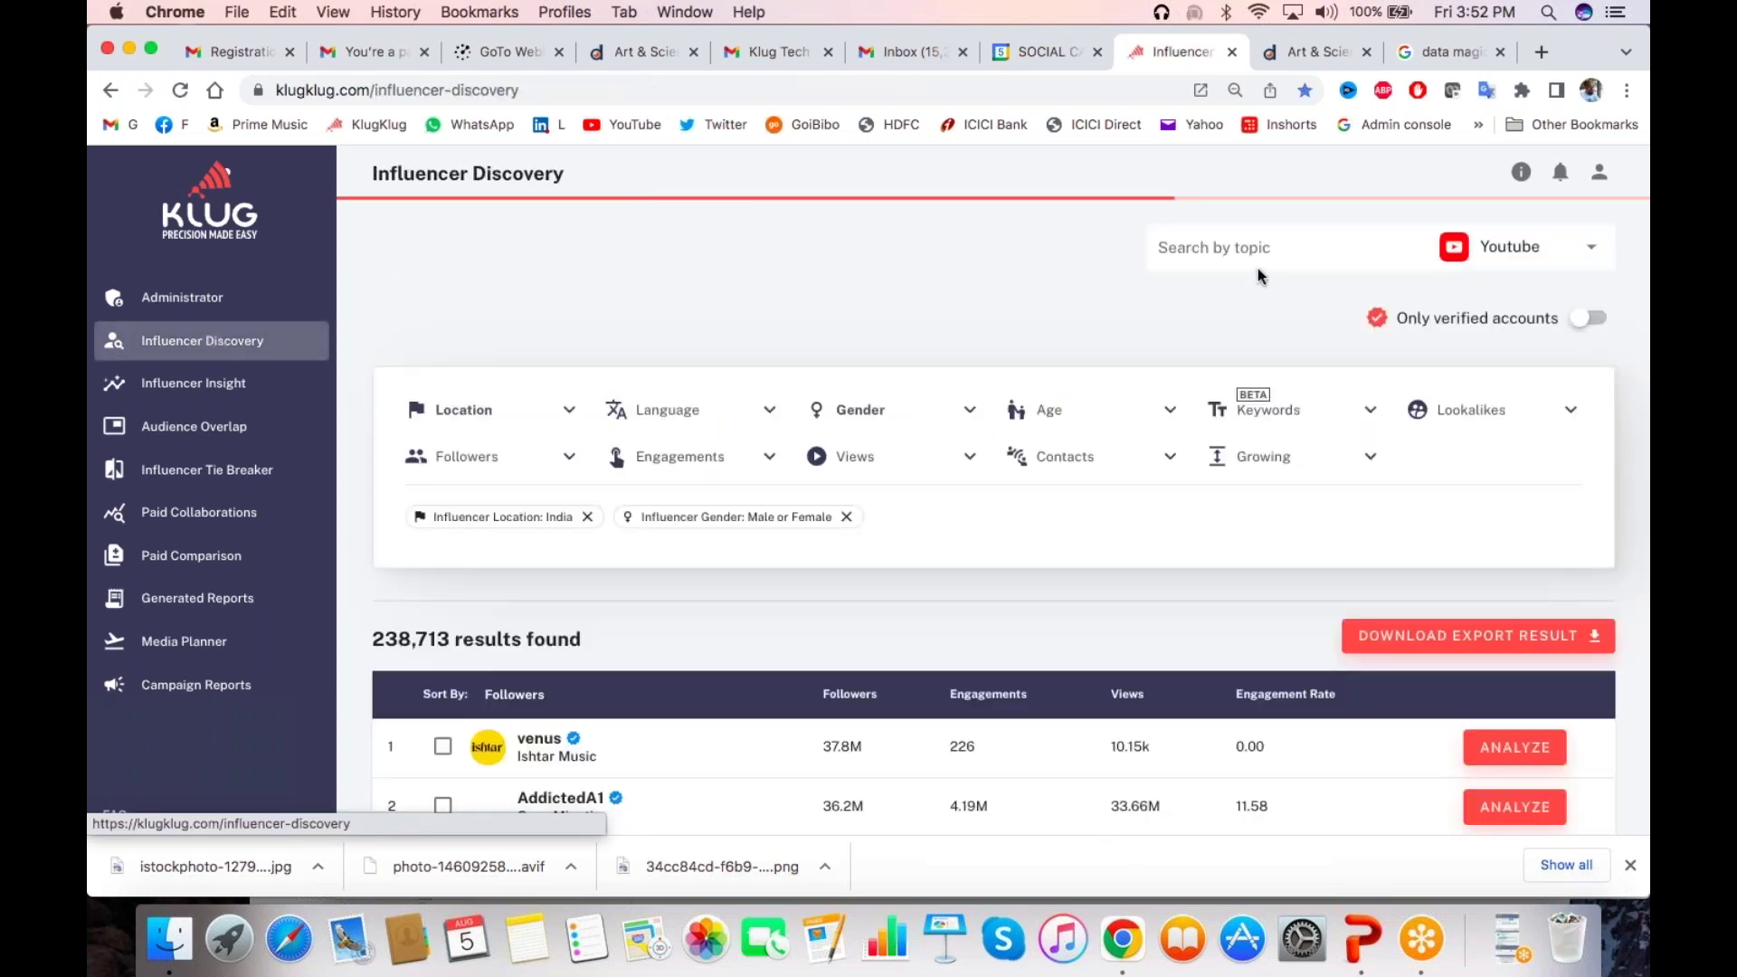
pyautogui.click(1252, 242)
pyautogui.write('finance')
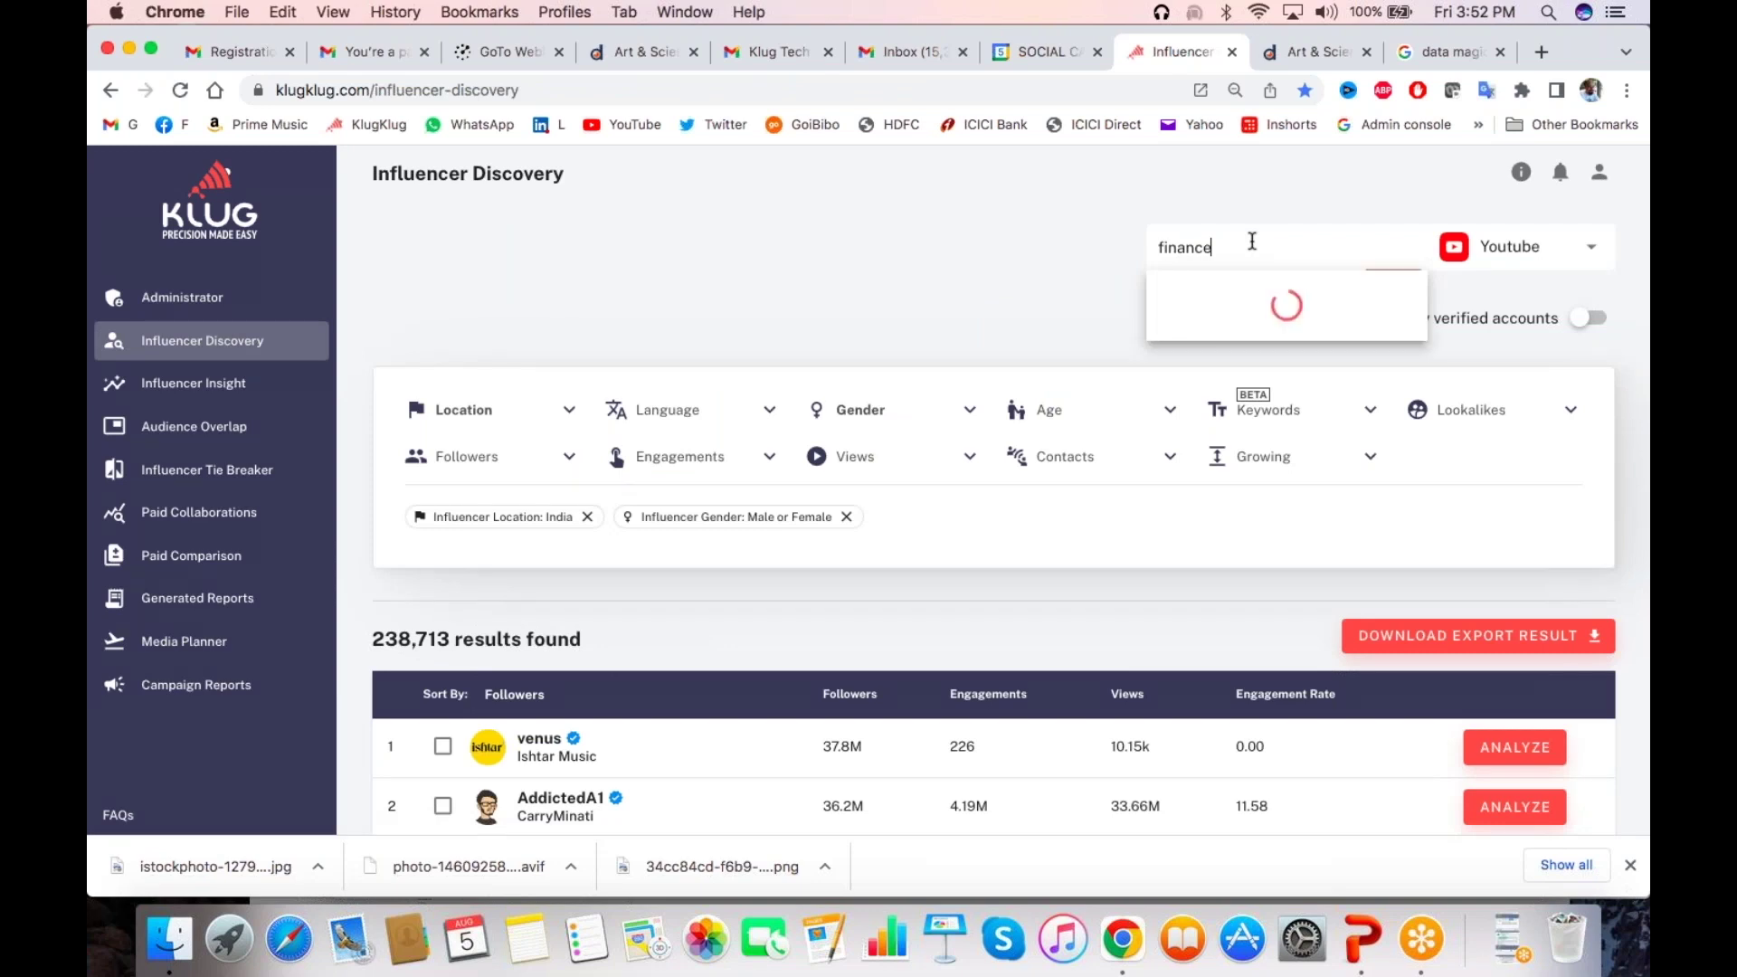
pyautogui.press('Down')
pyautogui.press('Return')
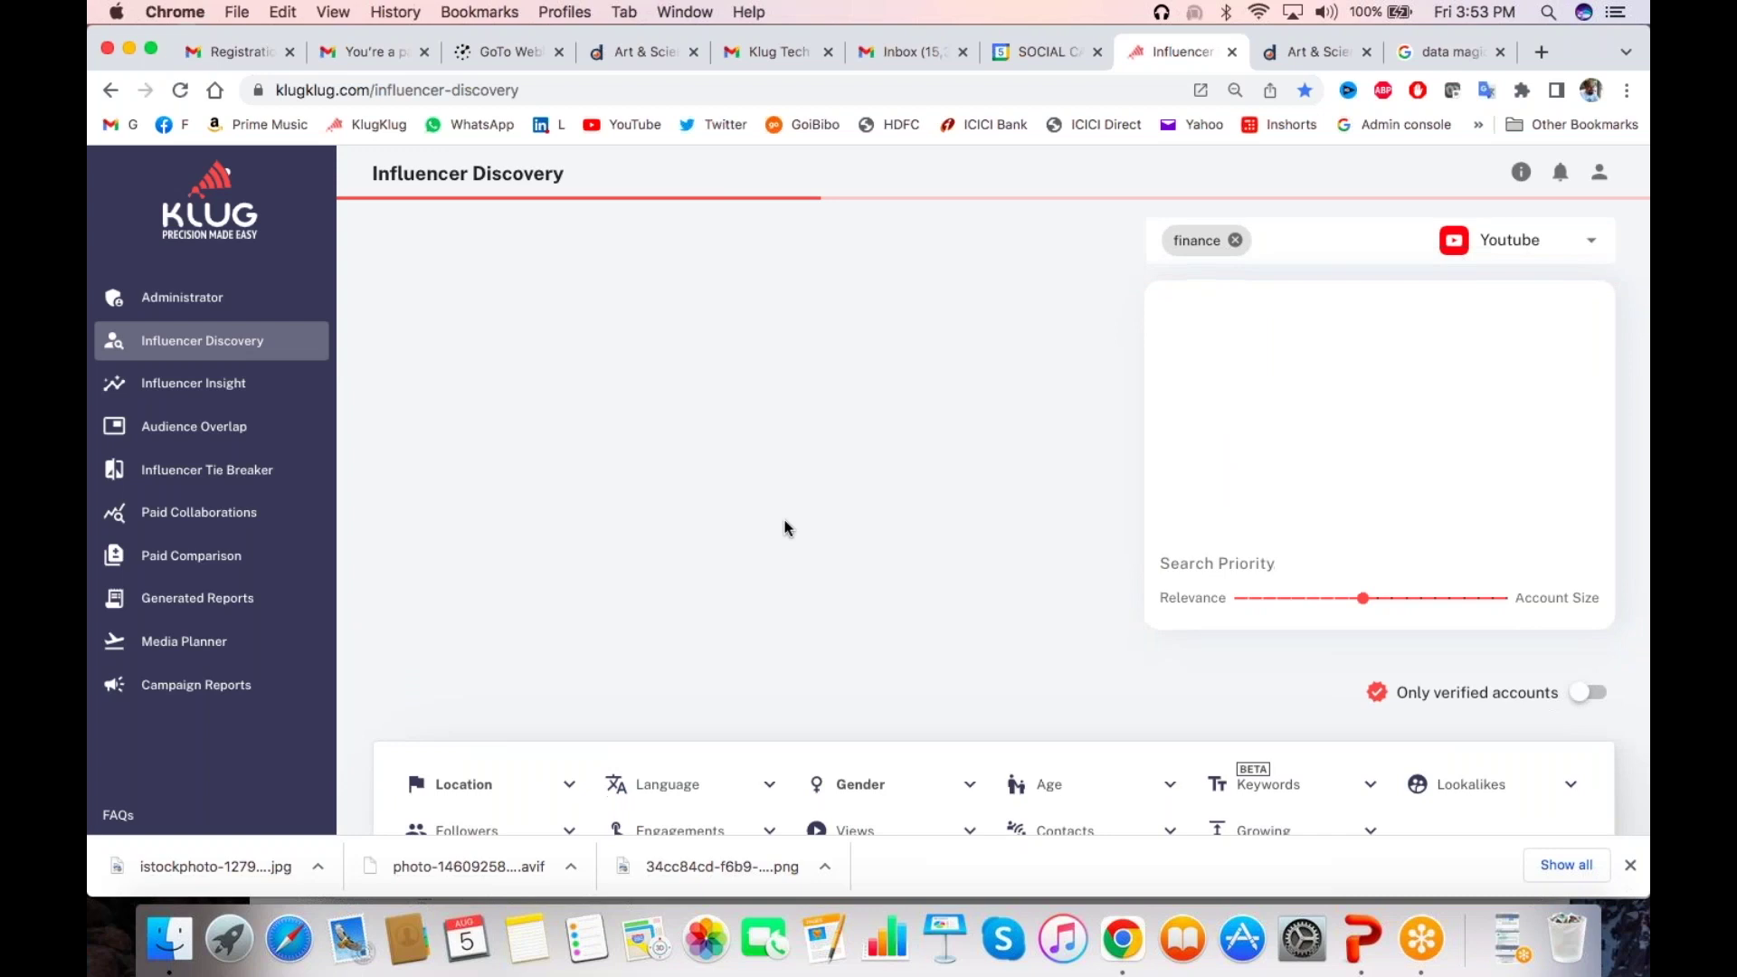
# Remove the Male or Female influencer gender filter and look through the finance channels
pyautogui.scroll(-2, 787, 525)
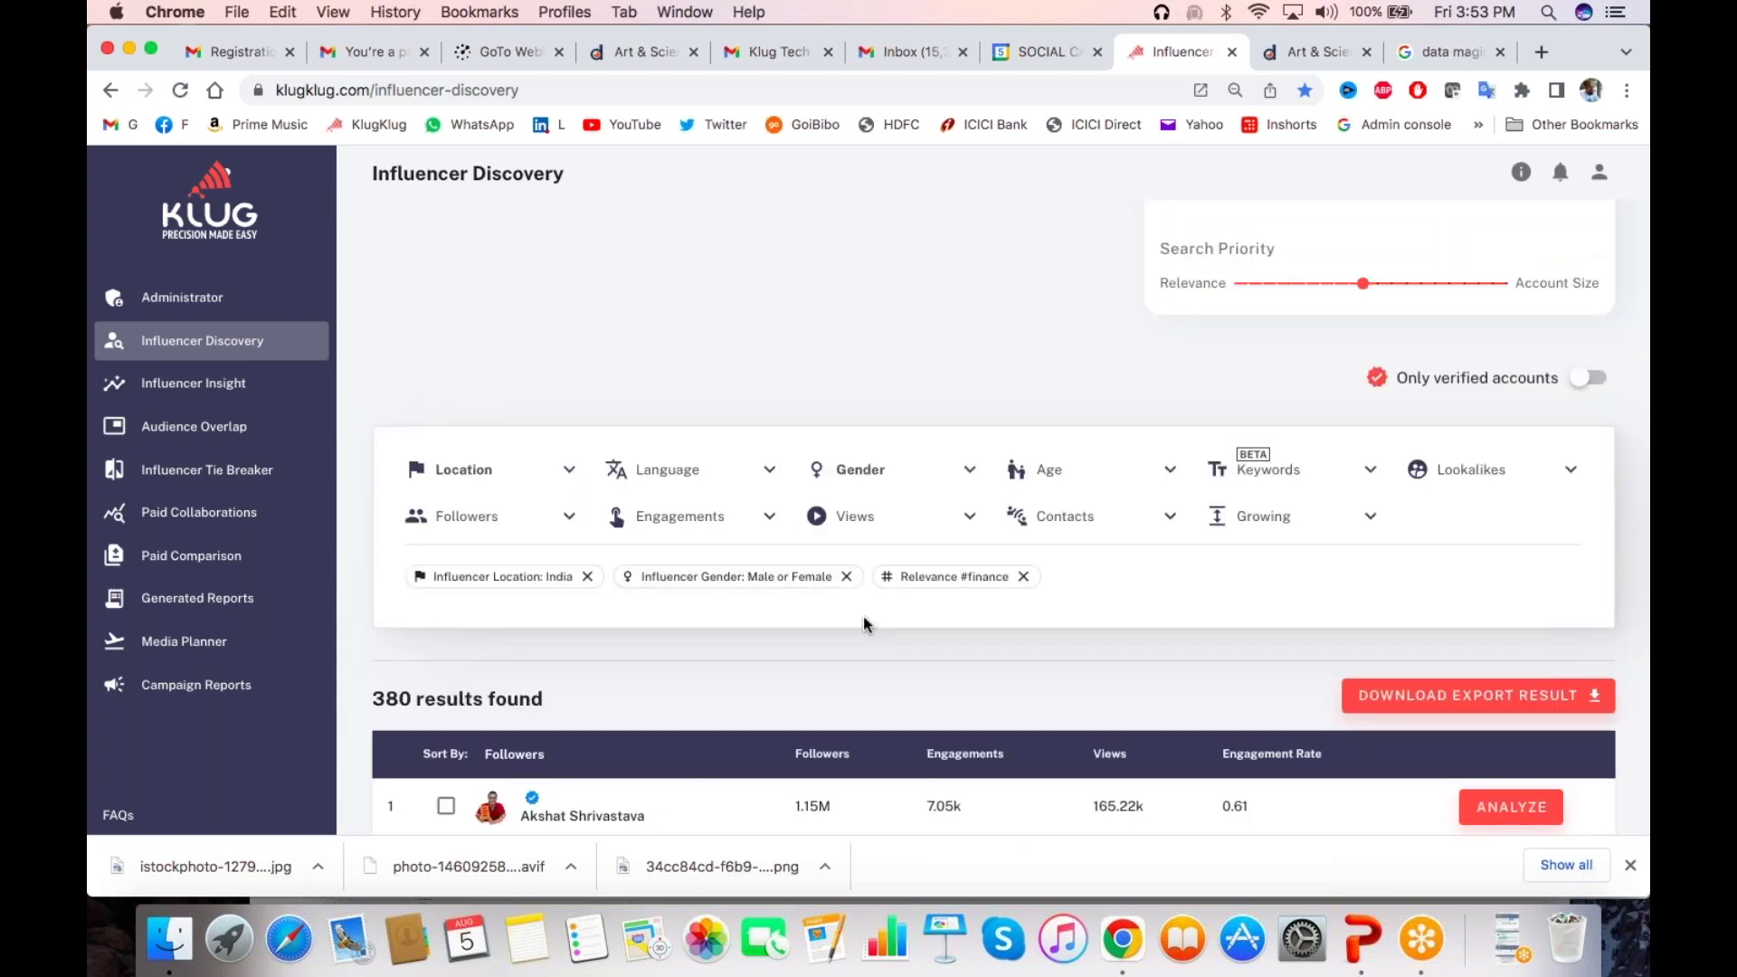
pyautogui.click(846, 577)
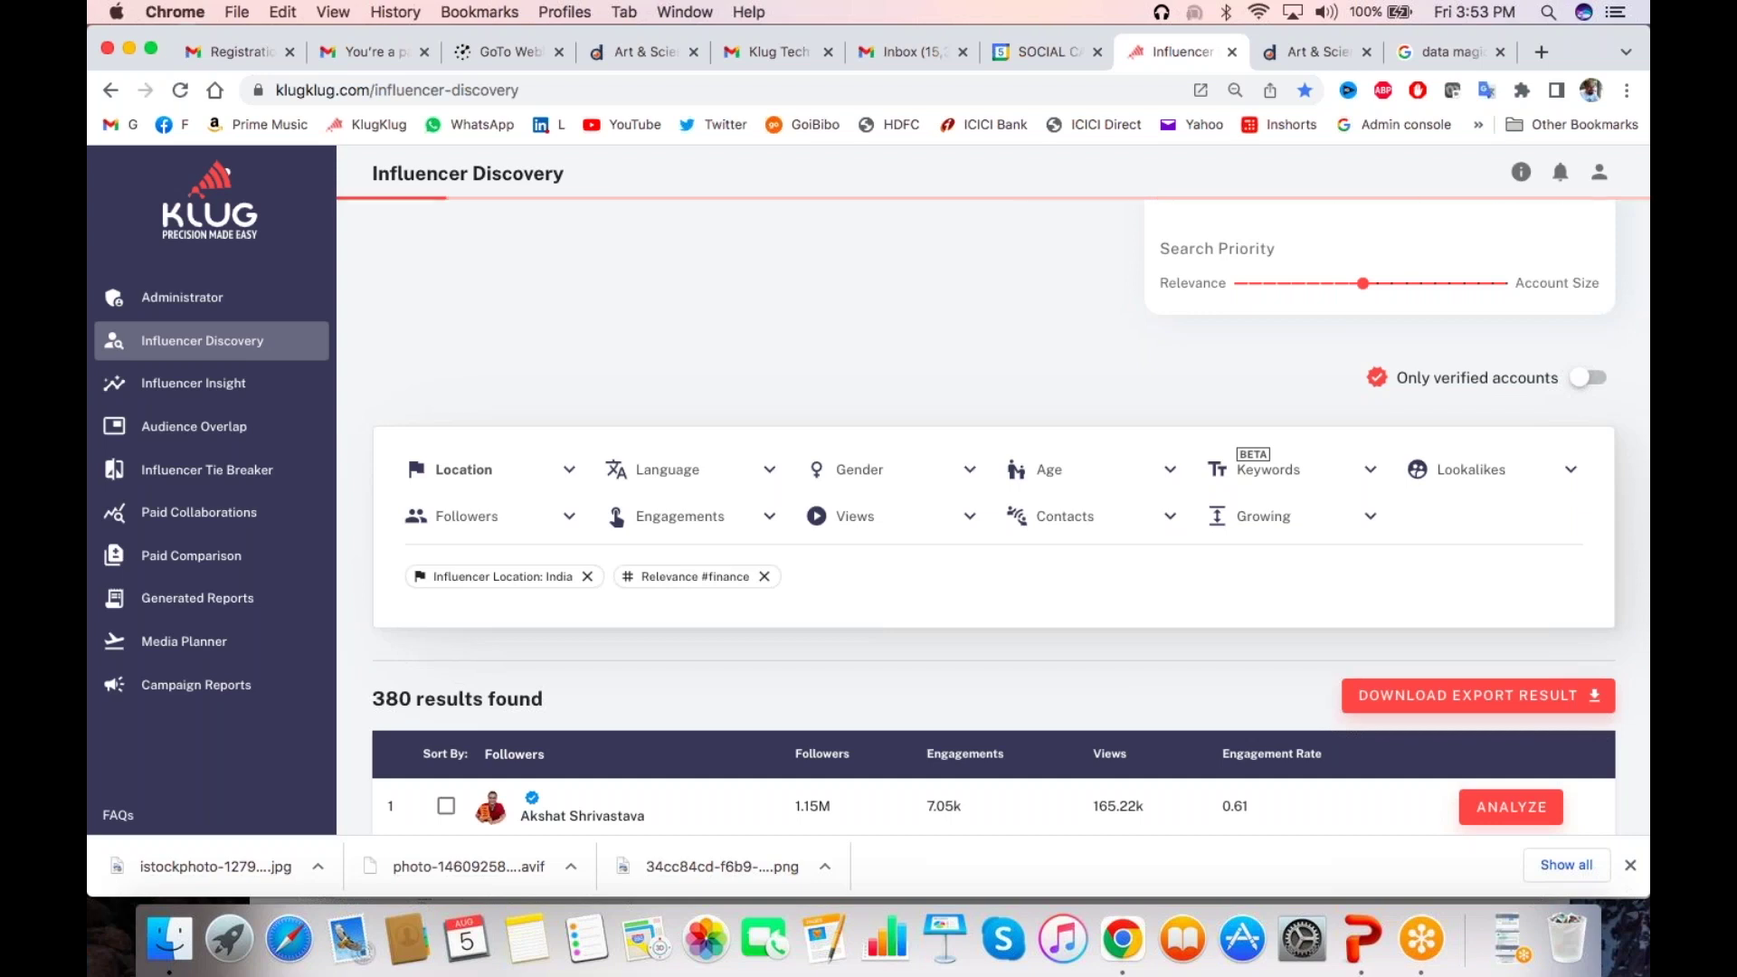
pyautogui.scroll(-6, 1010, 518)
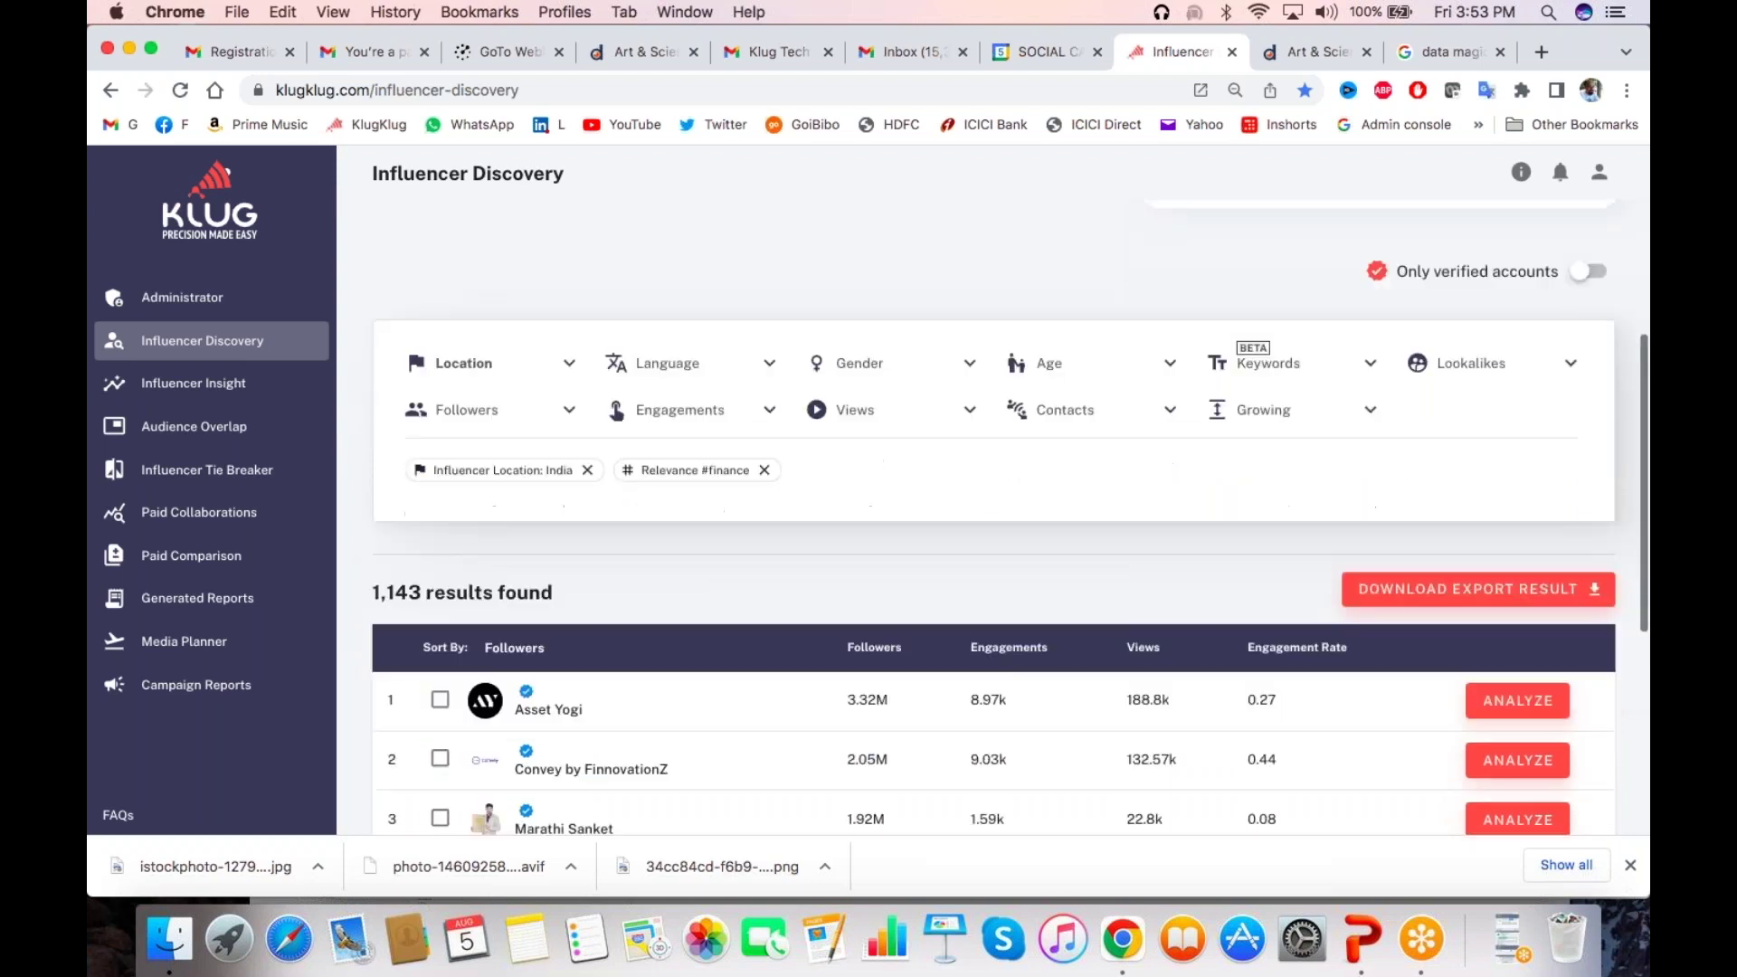
pyautogui.scroll(-2, 1010, 518)
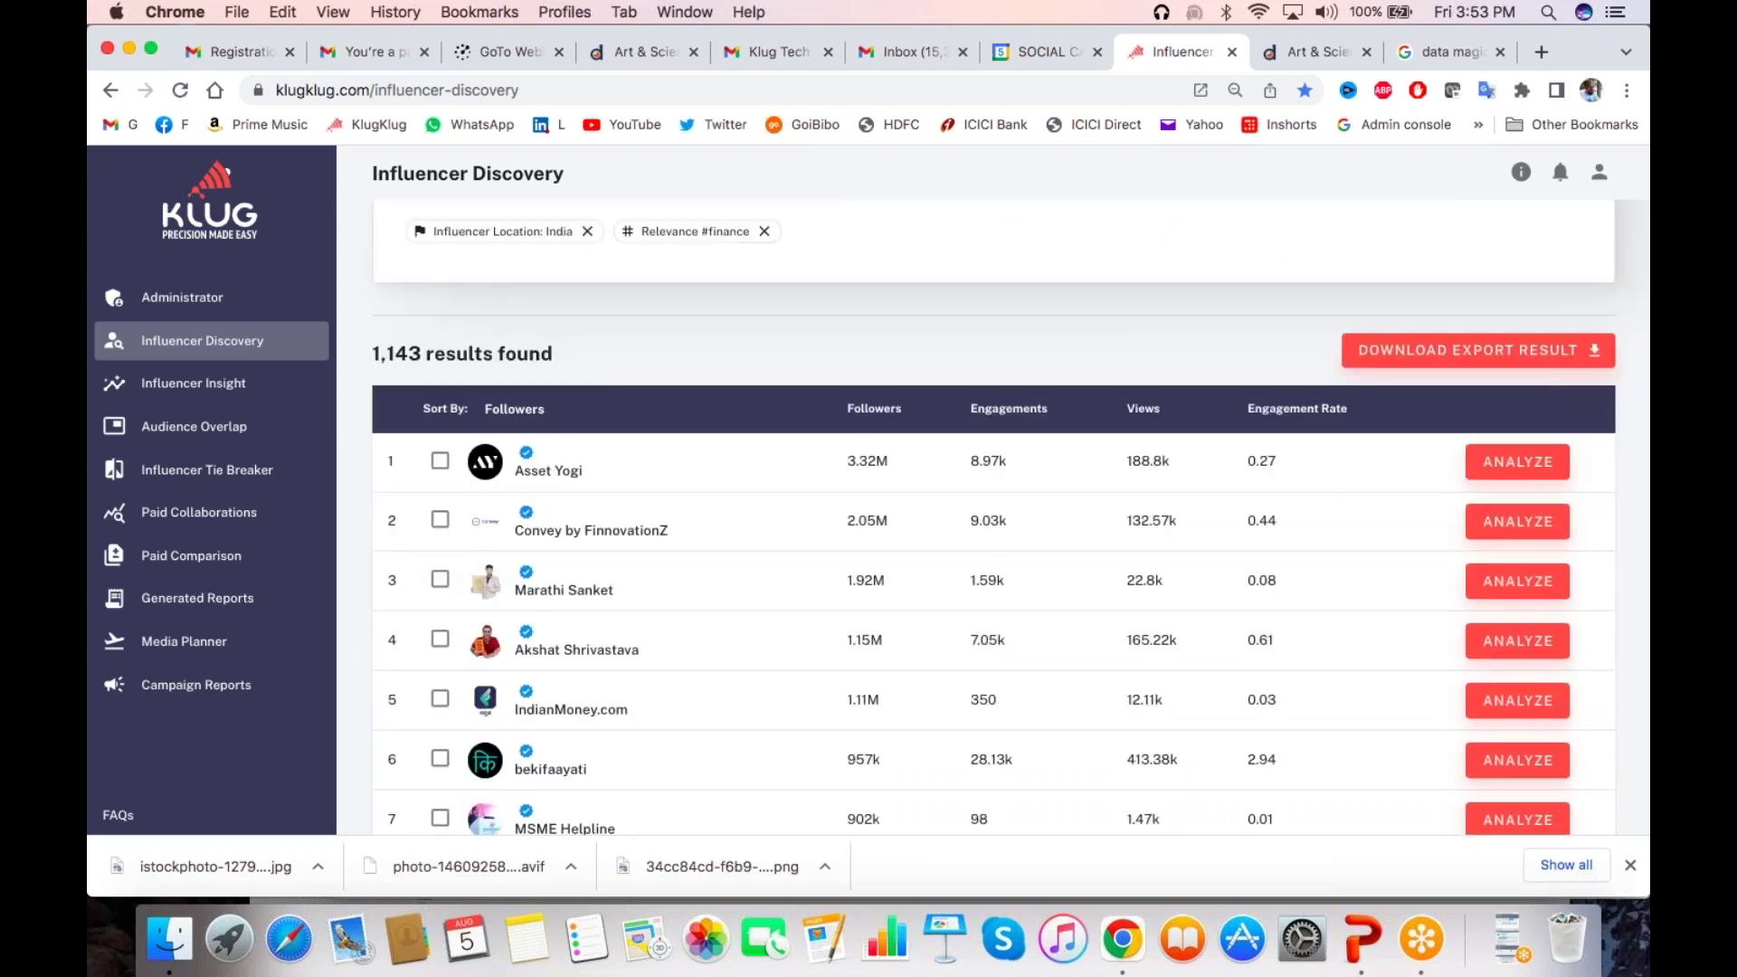
pyautogui.scroll(8, 1399, 313)
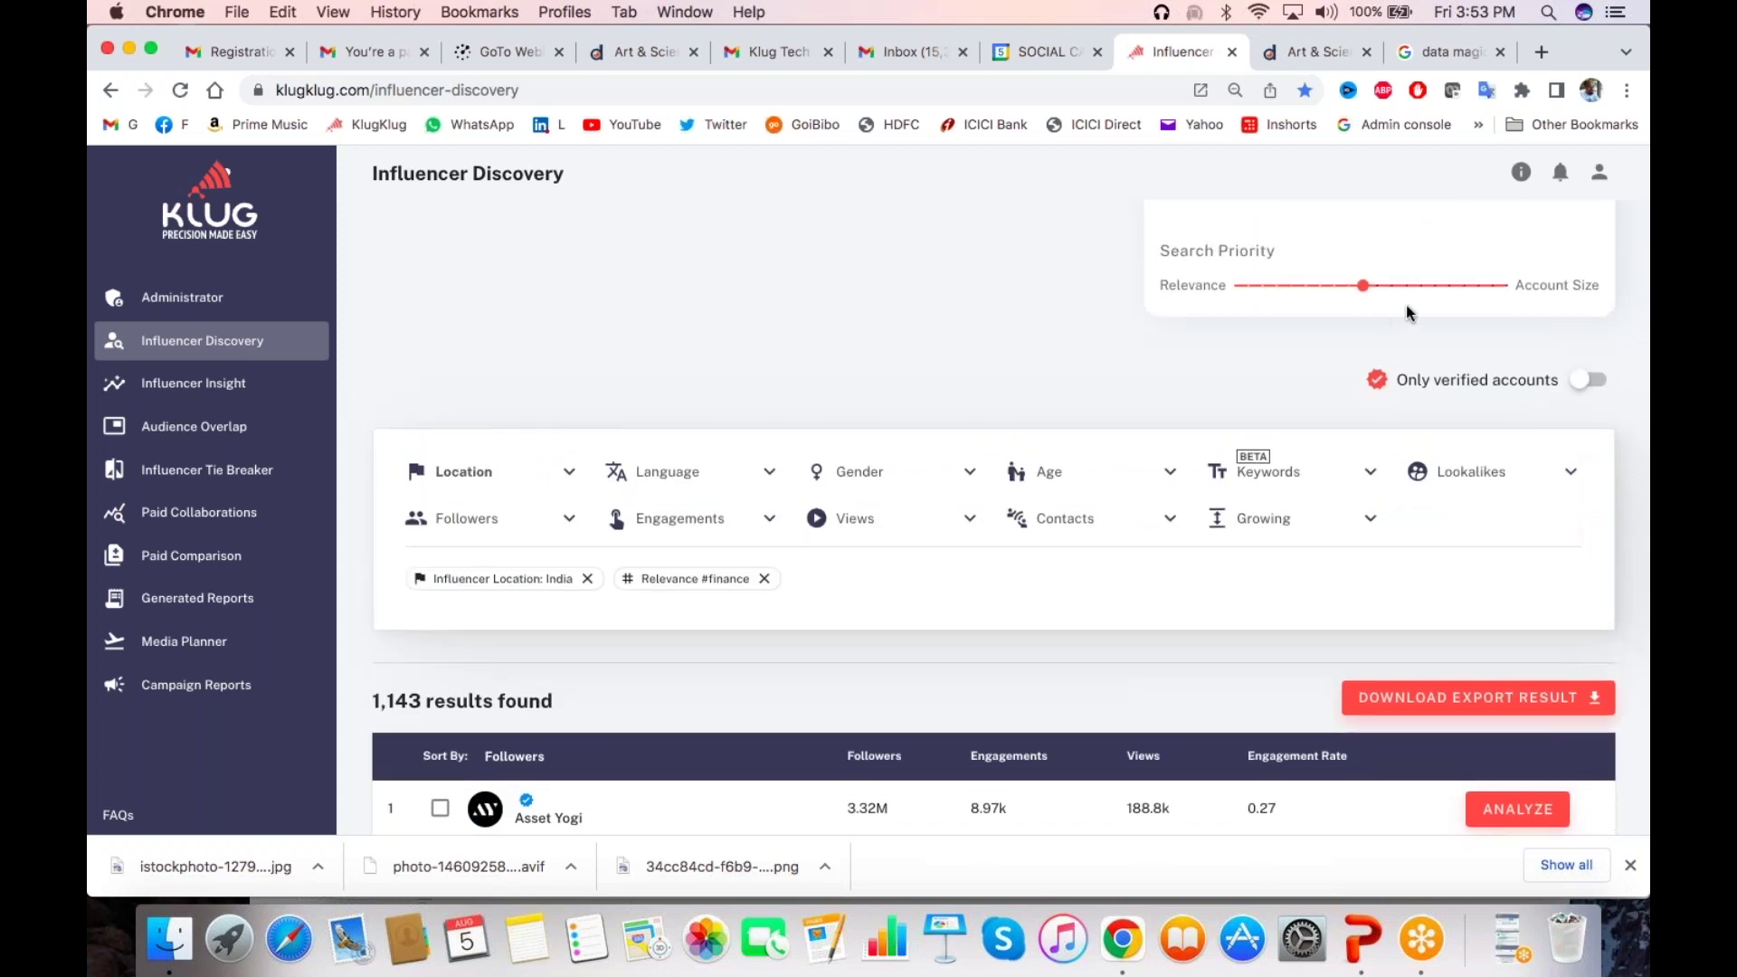
# Switch the influencer discovery platform back to Instagram and look over its filters and results
pyautogui.scroll(7, 1399, 313)
pyautogui.click(1524, 260)
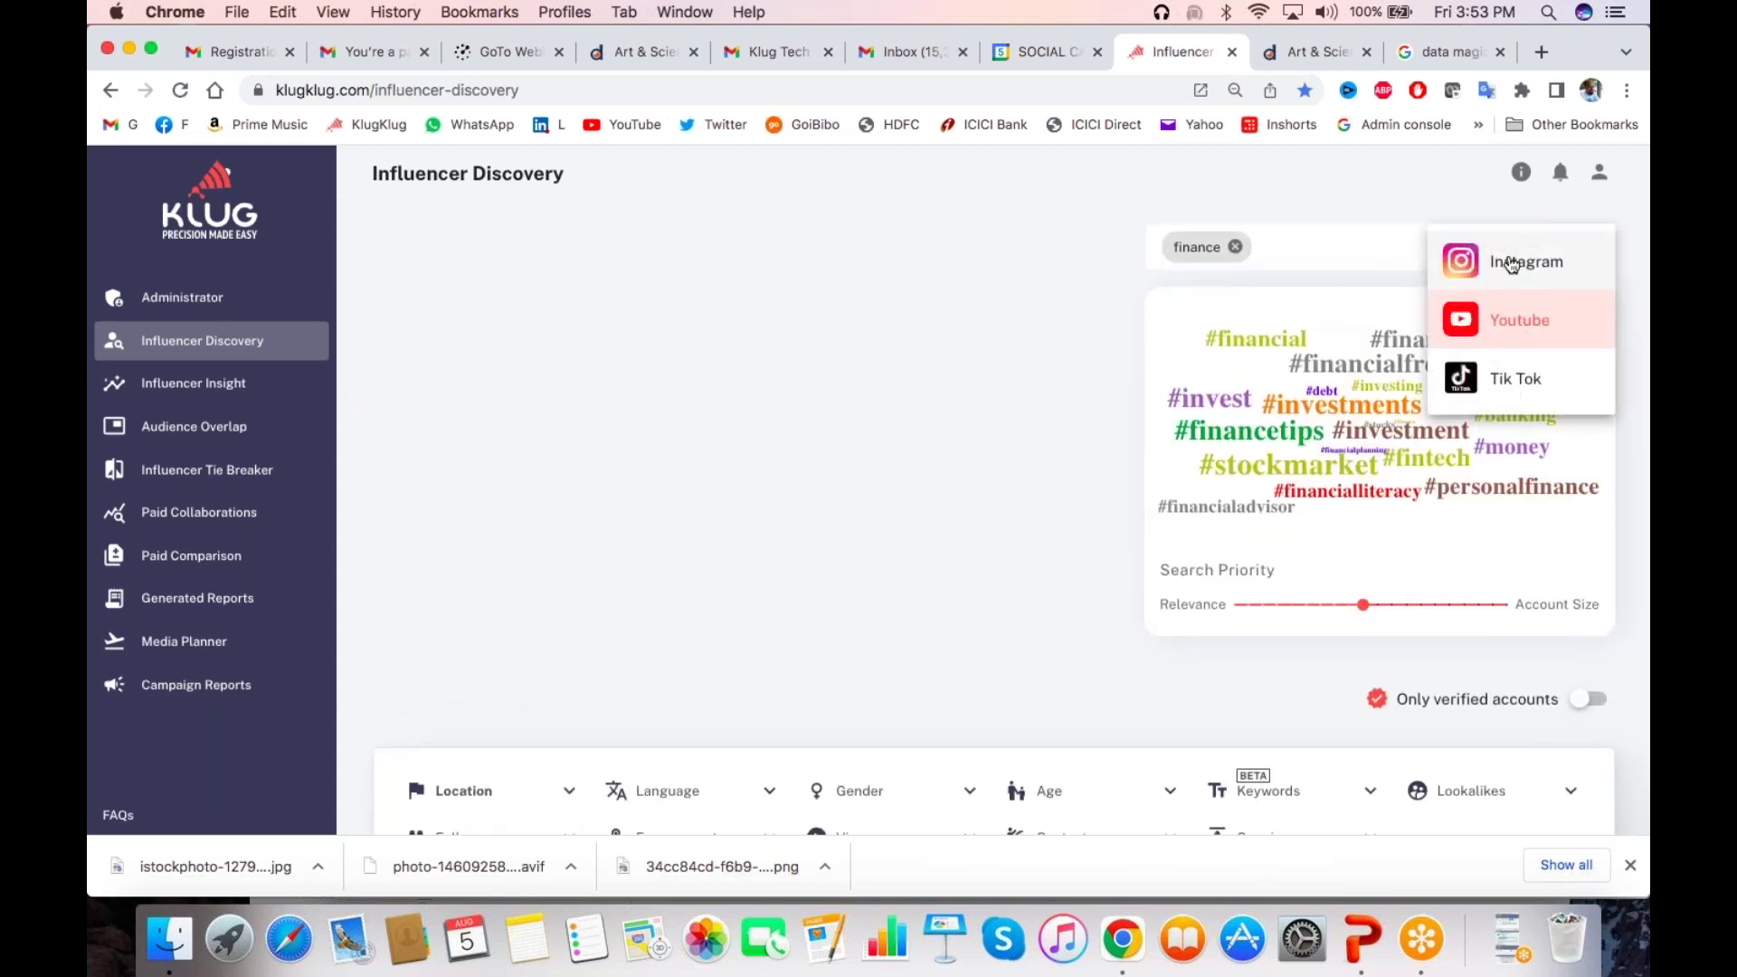
pyautogui.click(1511, 264)
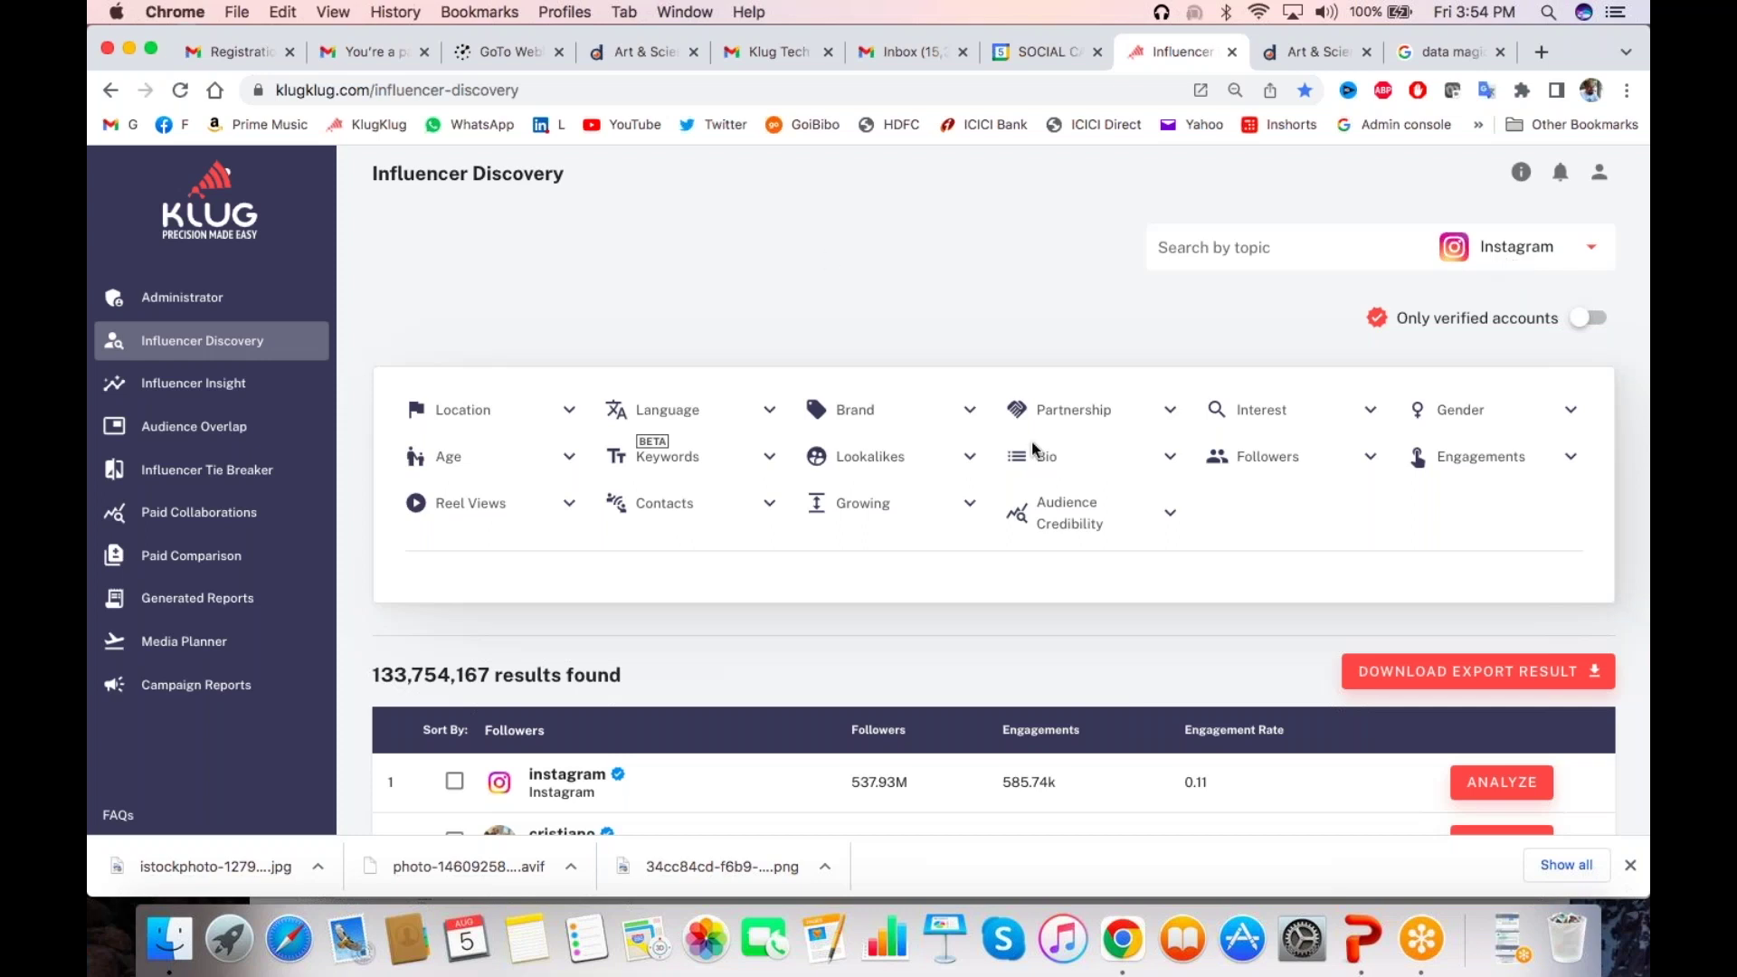
pyautogui.scroll(-2, 1031, 442)
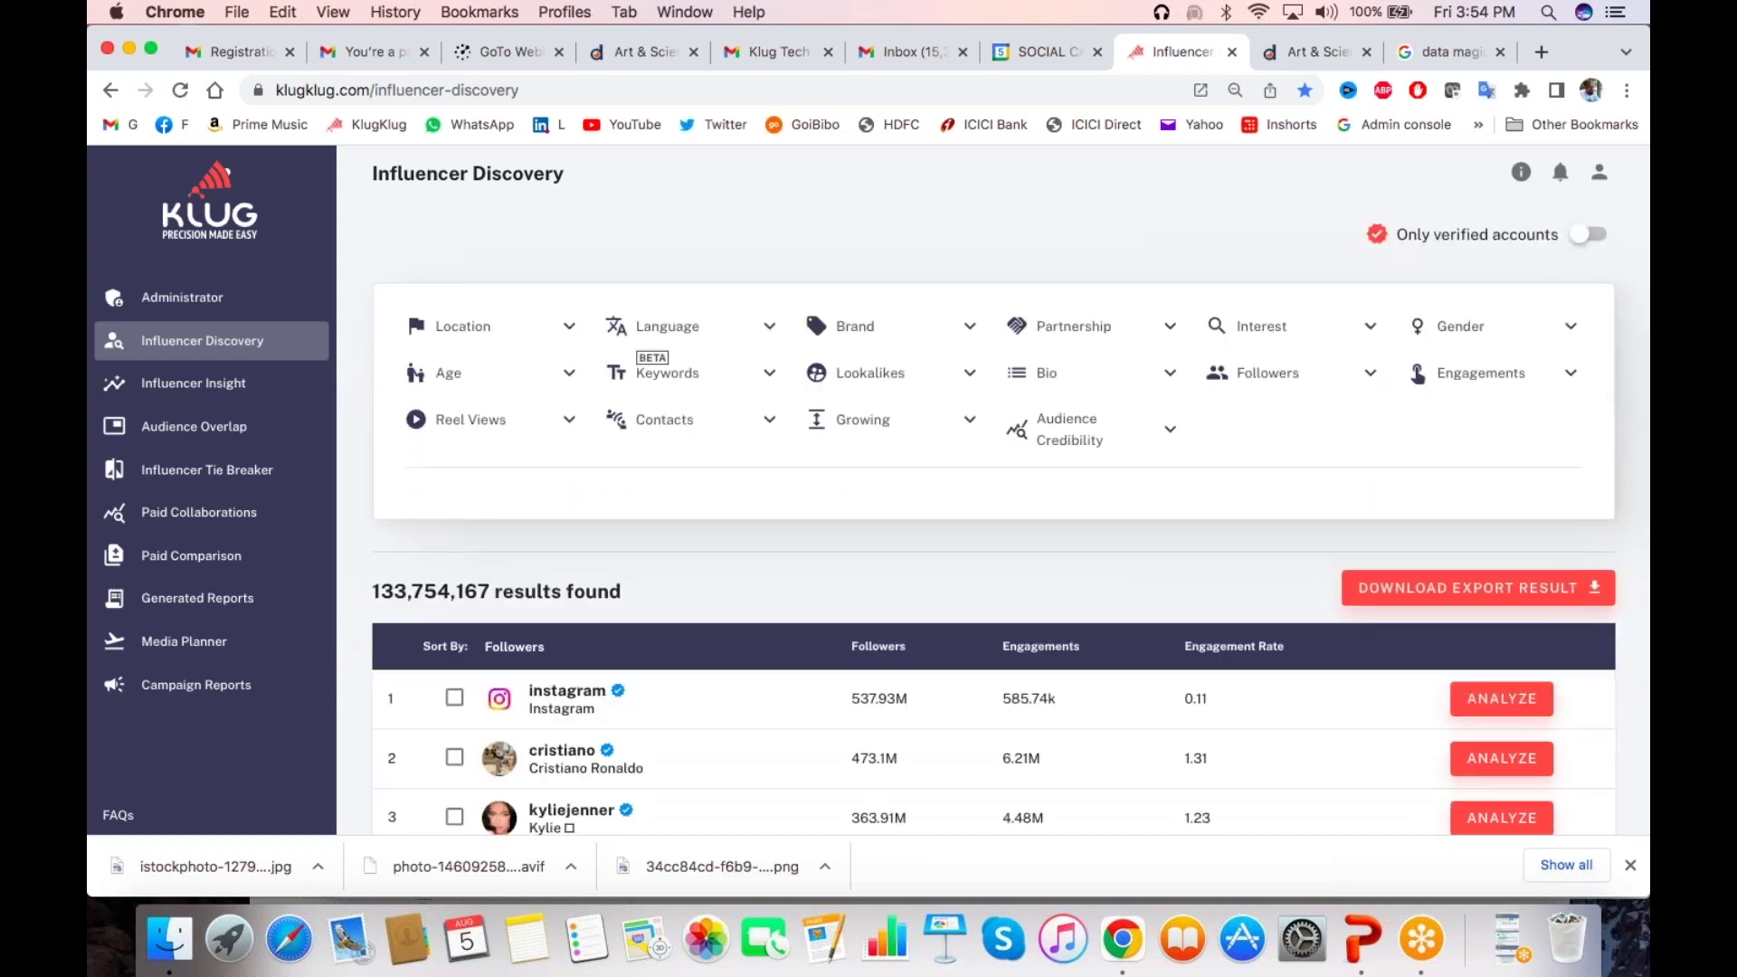
pyautogui.scroll(2, 1011, 510)
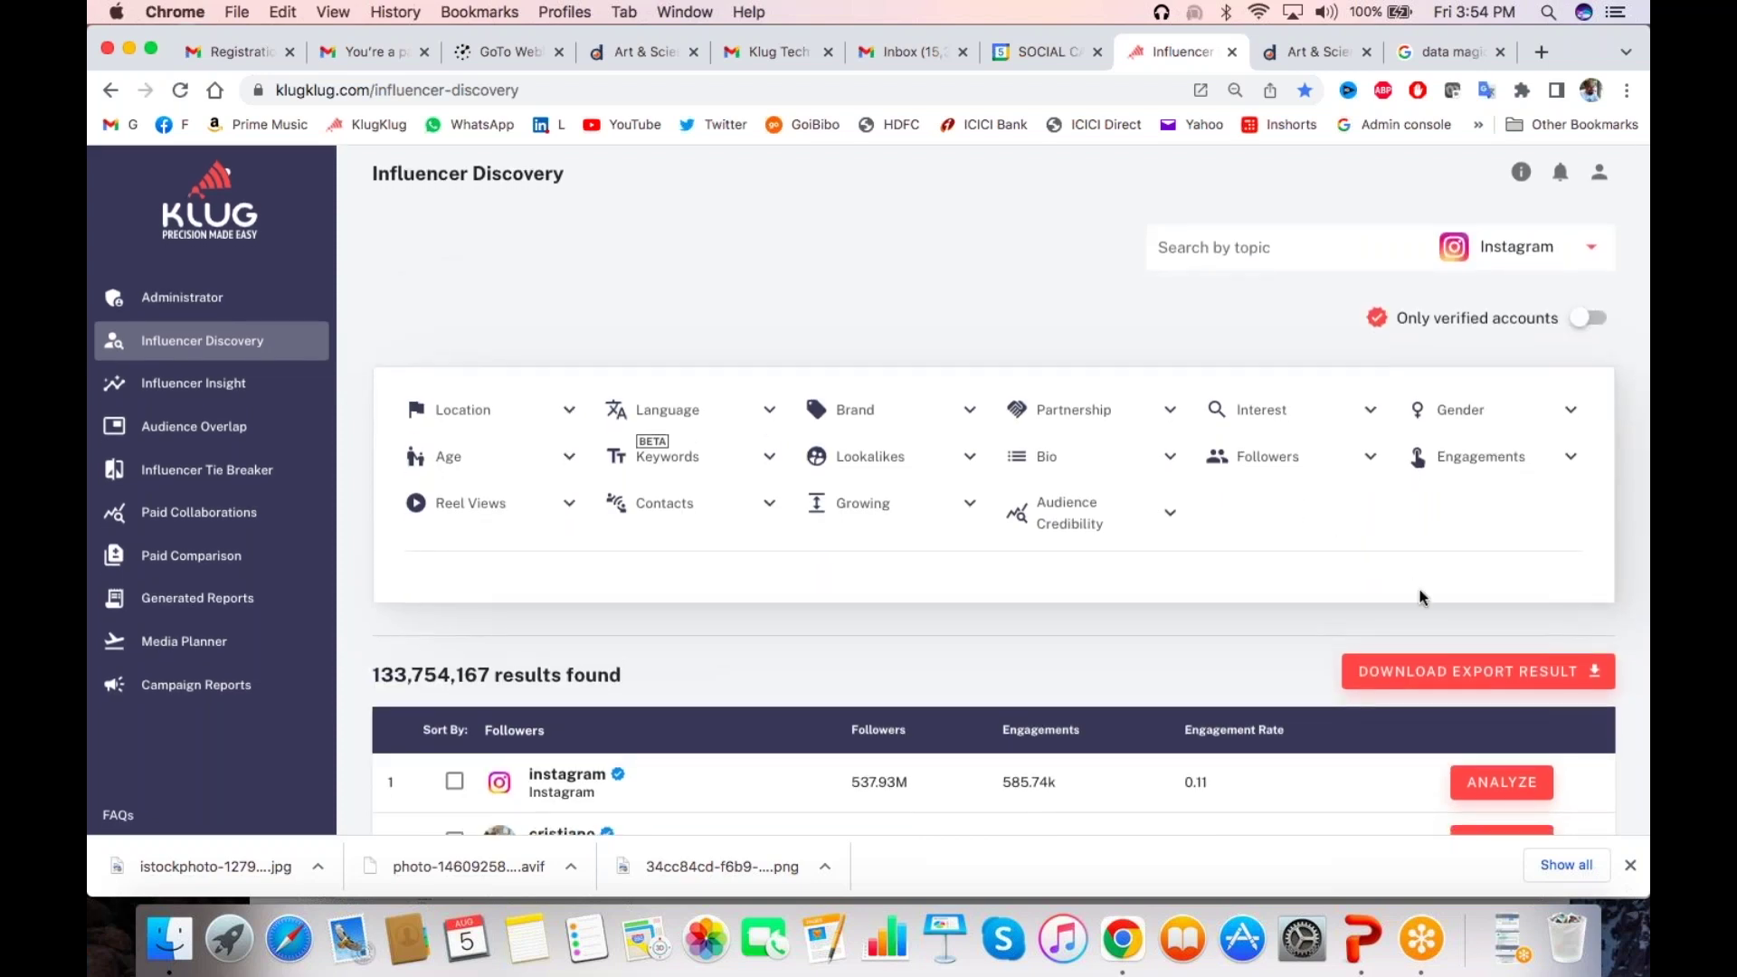
# Open the export options for the Instagram results, set the amount of influencers needed to 25 and check the credit cost
pyautogui.scroll(-2, 1420, 597)
pyautogui.click(1474, 578)
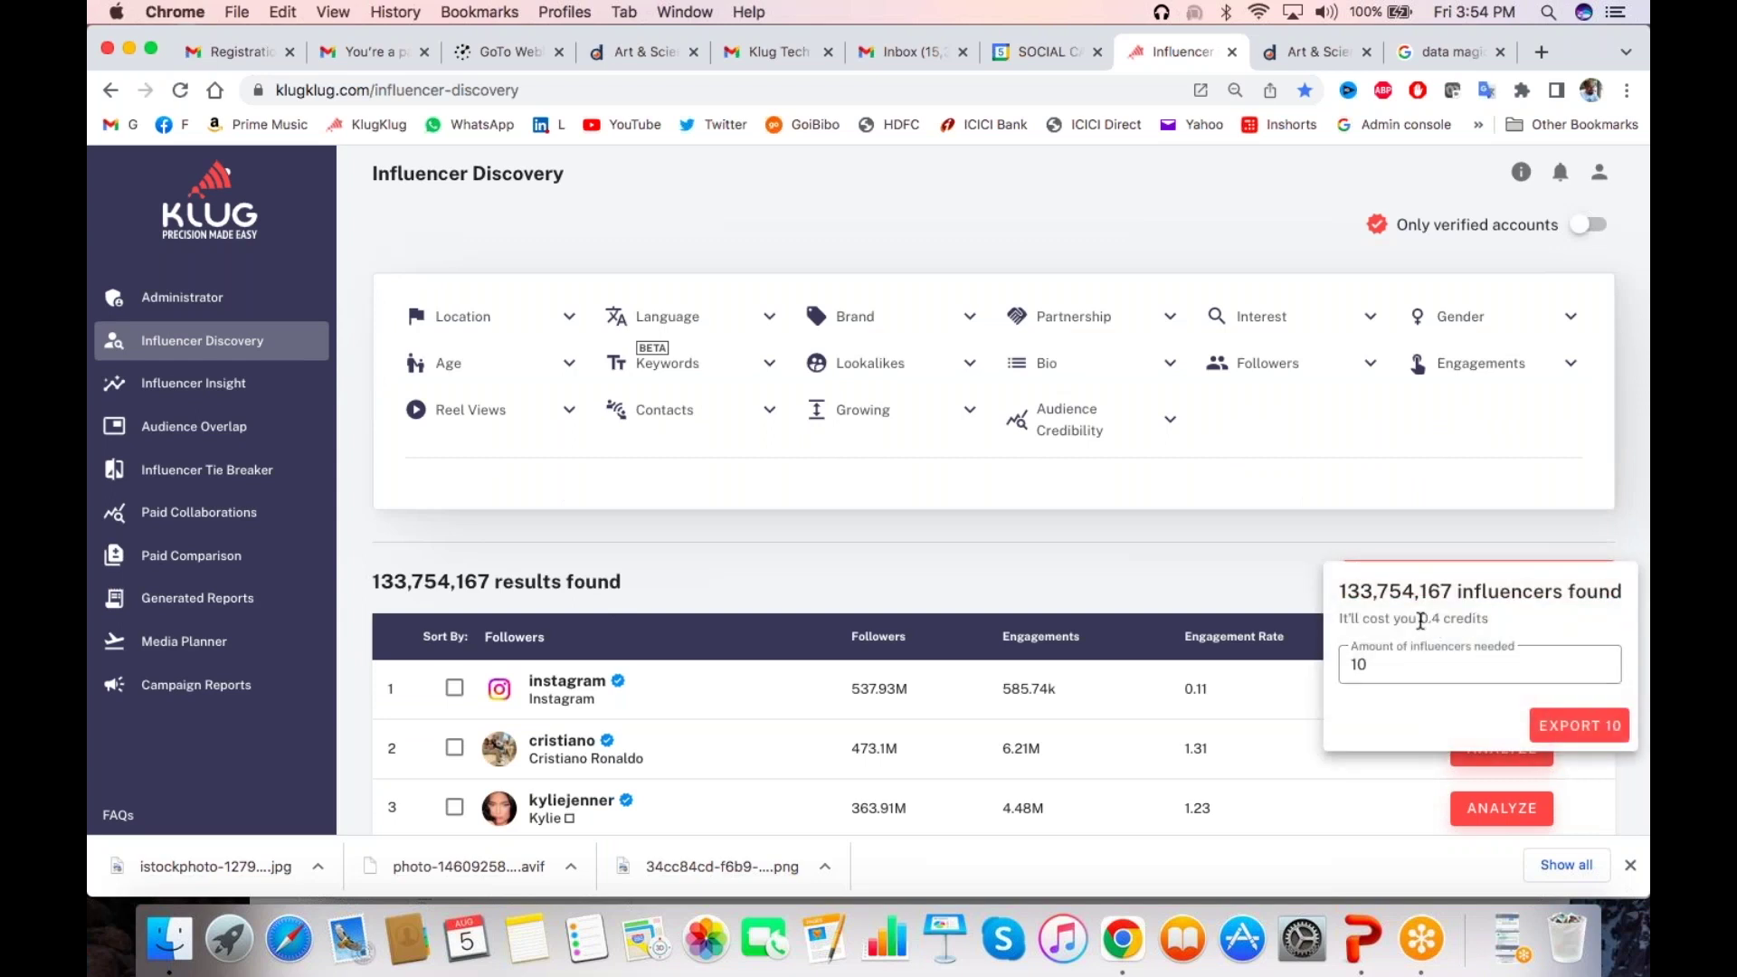
pyautogui.moveTo(1420, 621); pyautogui.dragTo(1490, 620)
pyautogui.click(1434, 663)
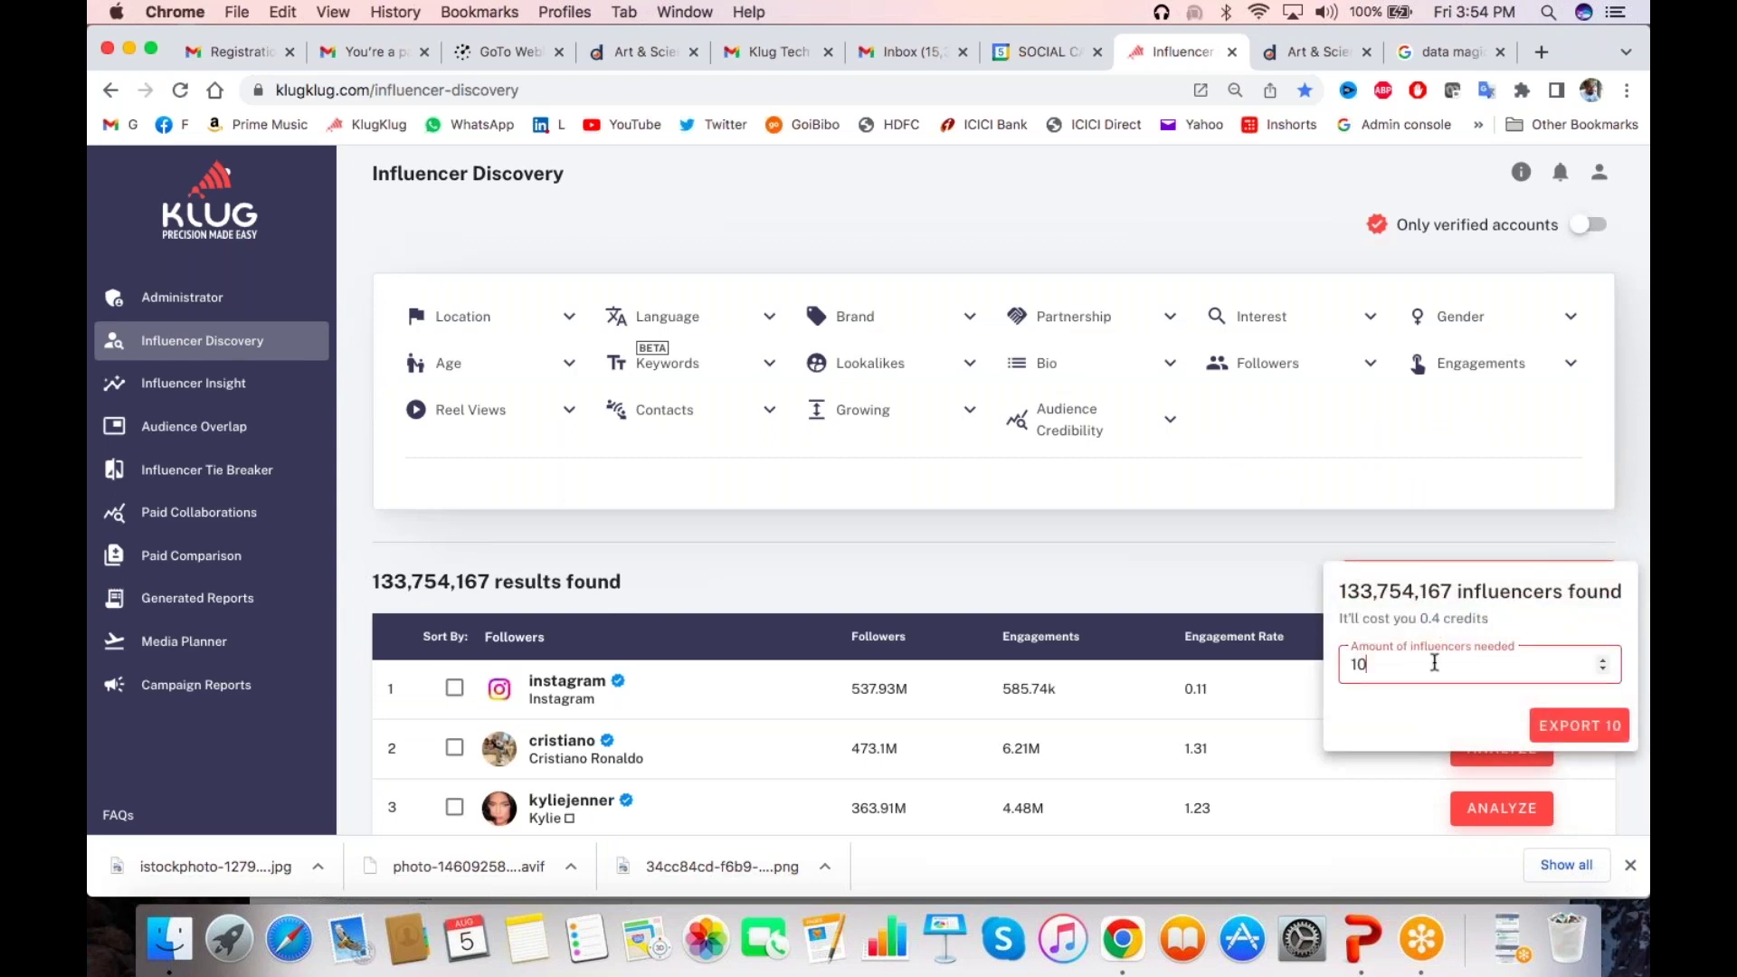
pyautogui.press('BackSpace')
pyautogui.press('BackSpace')
pyautogui.write('24')
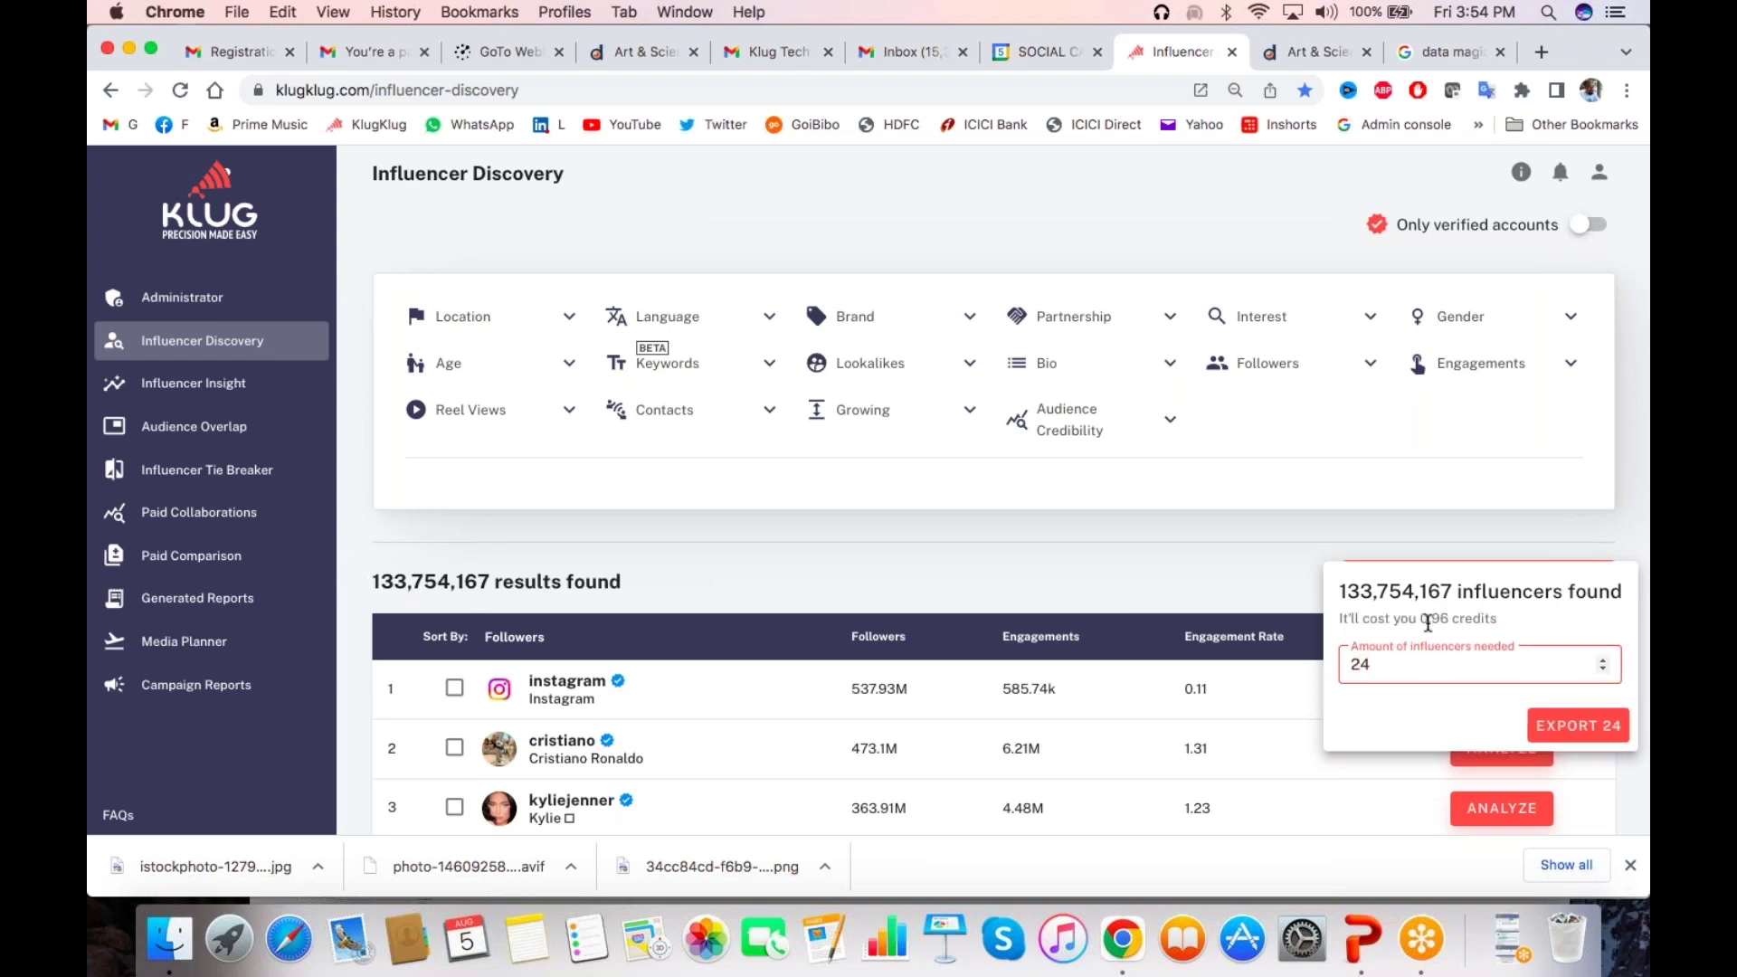
pyautogui.press('BackSpace')
pyautogui.write('5')
pyautogui.moveTo(1417, 619); pyautogui.dragTo(1475, 620)
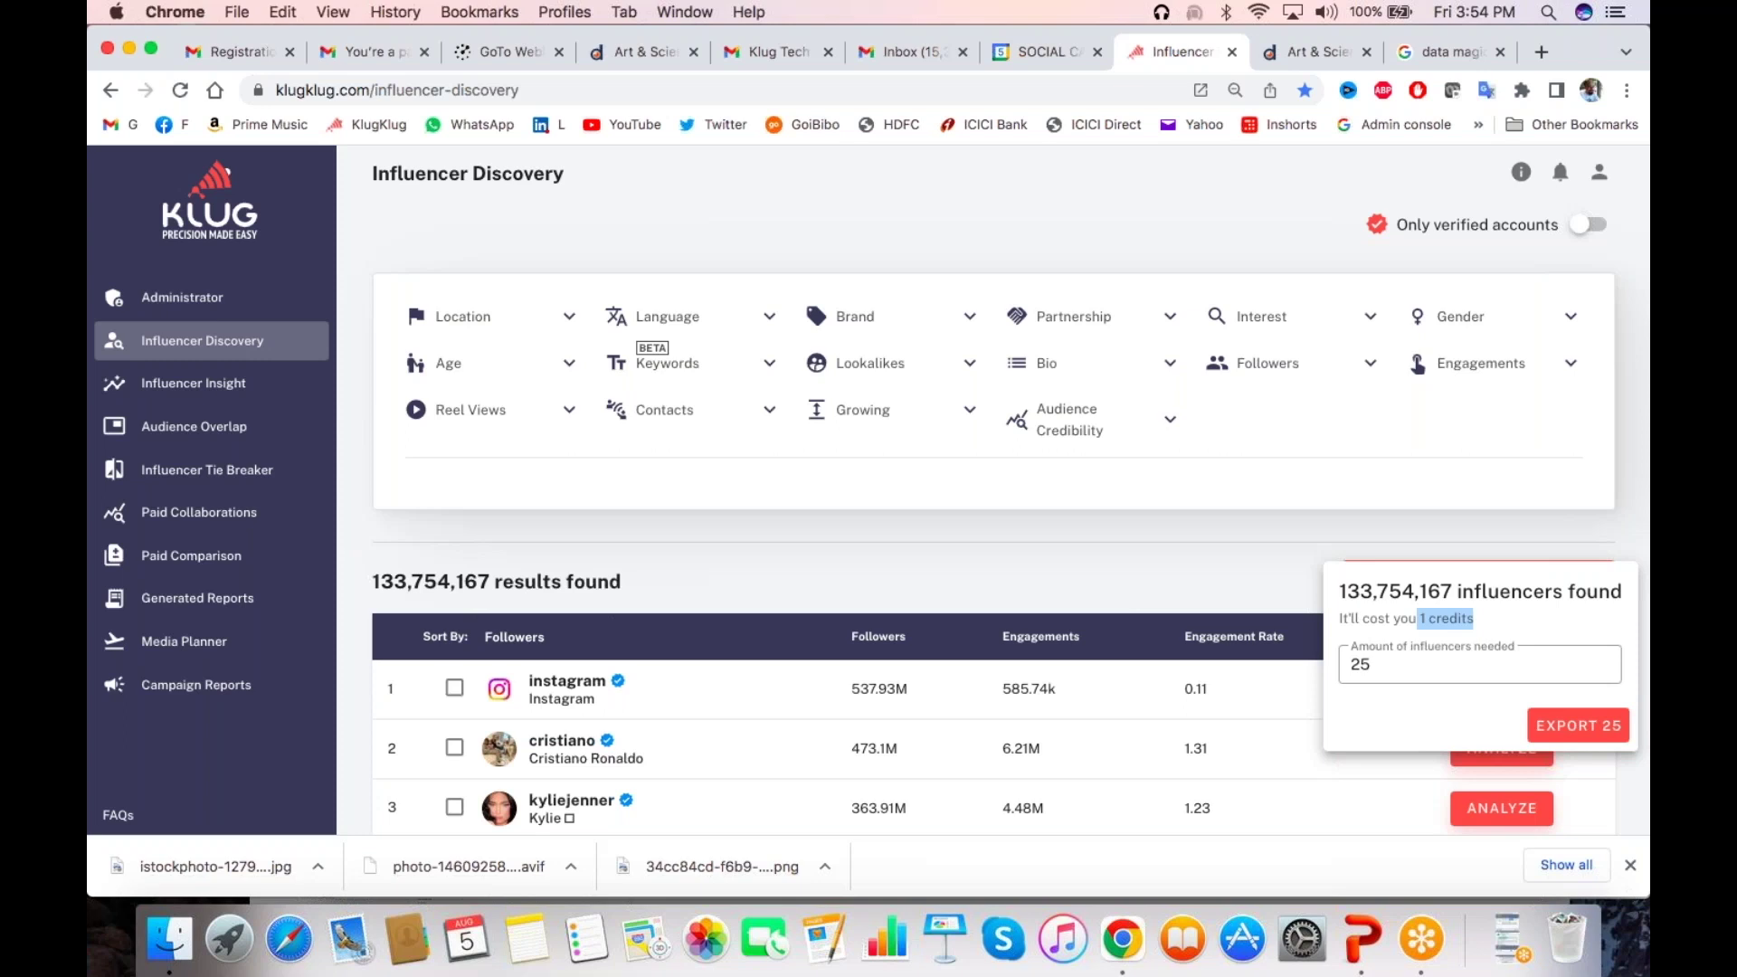
# Close the export options and filter the Instagram influencers by the contacts Has Phone and Has Email
pyautogui.click(1178, 594)
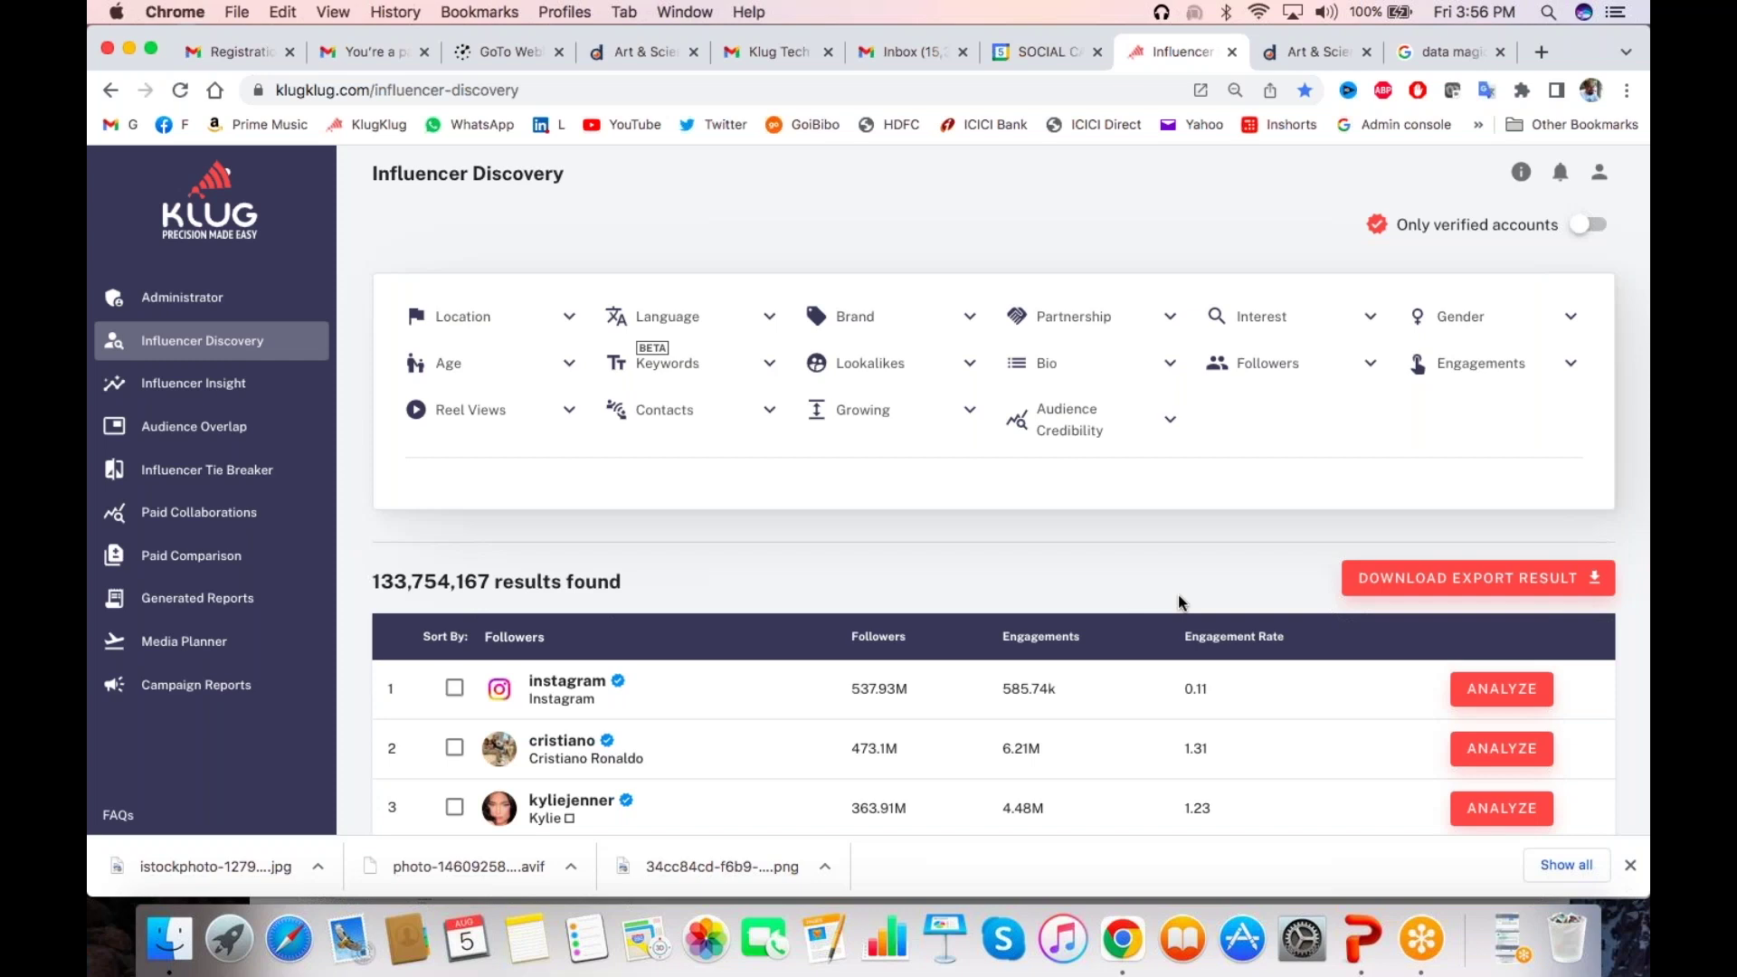
pyautogui.click(699, 417)
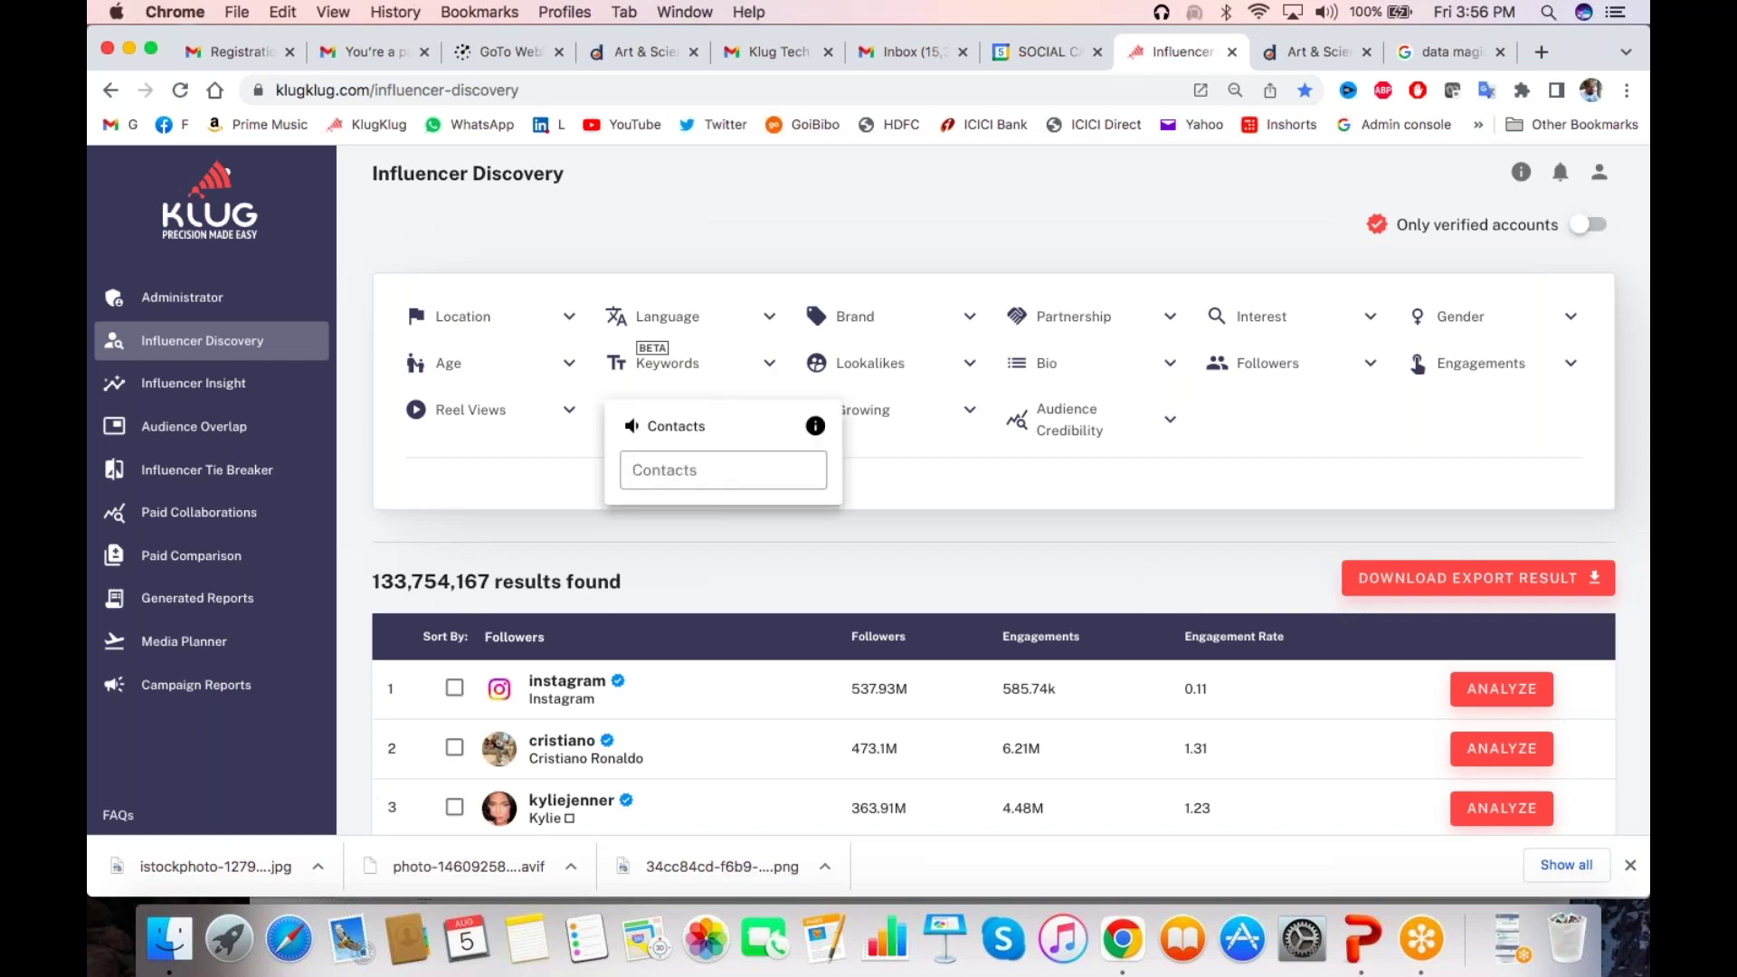
pyautogui.click(690, 469)
pyautogui.click(696, 556)
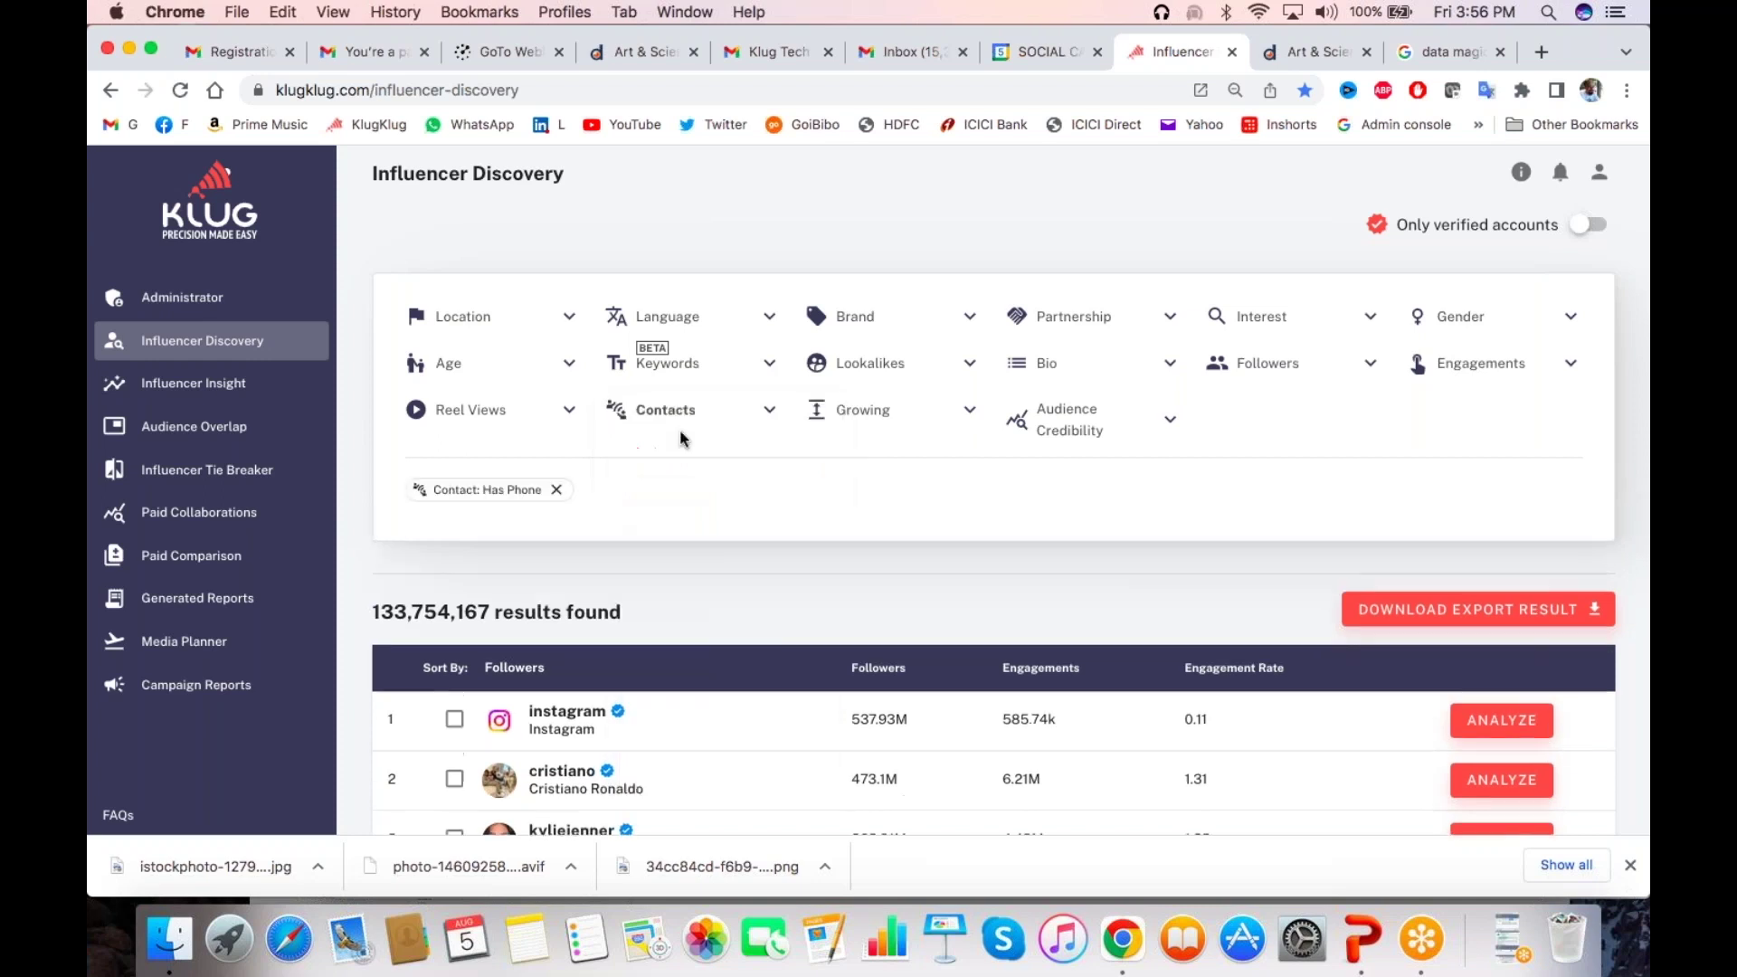
pyautogui.click(699, 417)
pyautogui.click(690, 470)
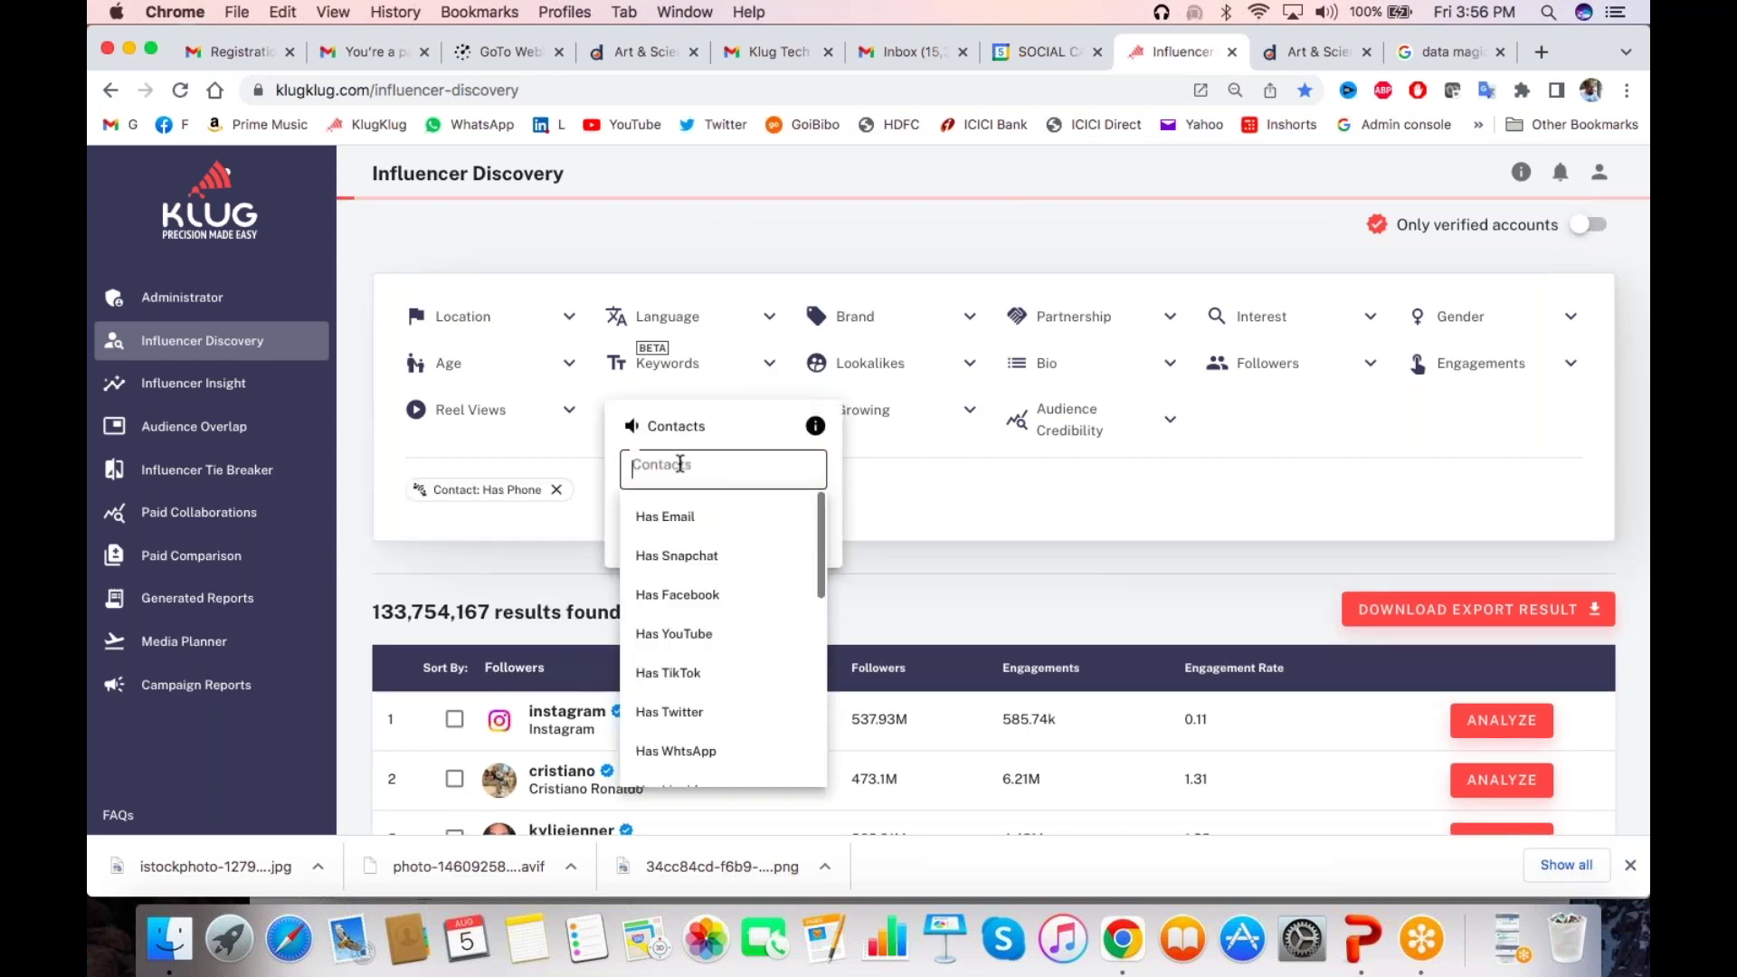
pyautogui.click(680, 520)
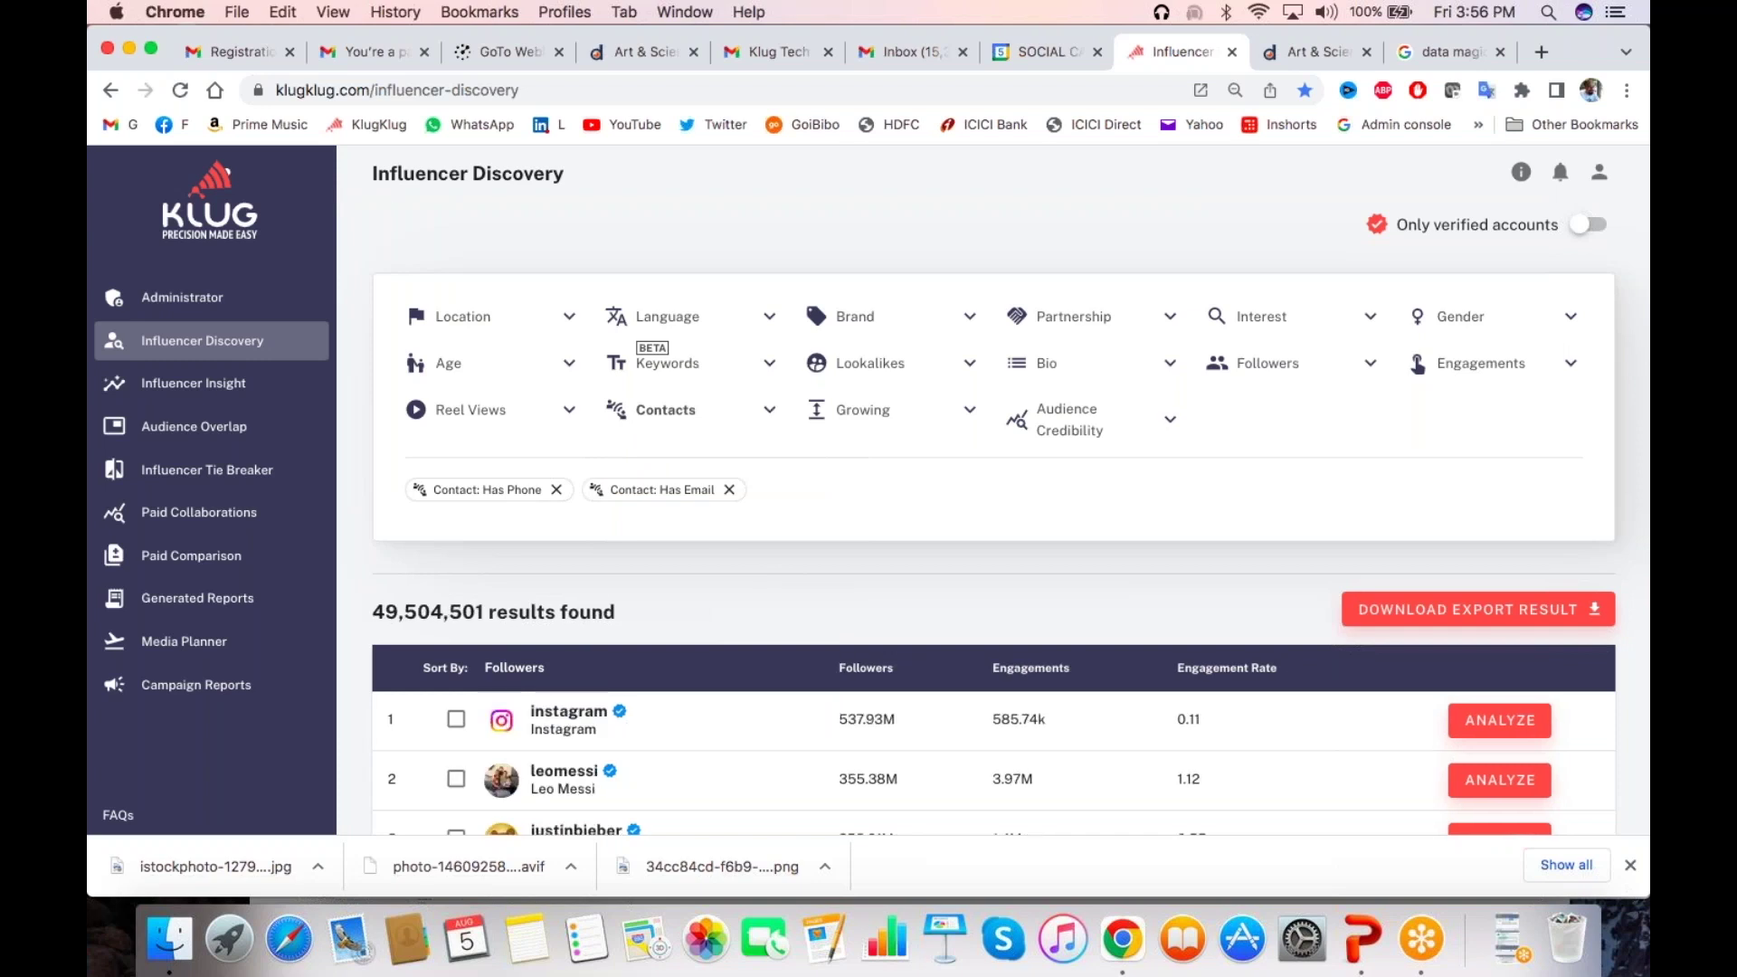
# Set the influencer location filter to Singapore, leaving the audience location empty
pyautogui.click(550, 319)
pyautogui.click(720, 367)
pyautogui.write('indi')
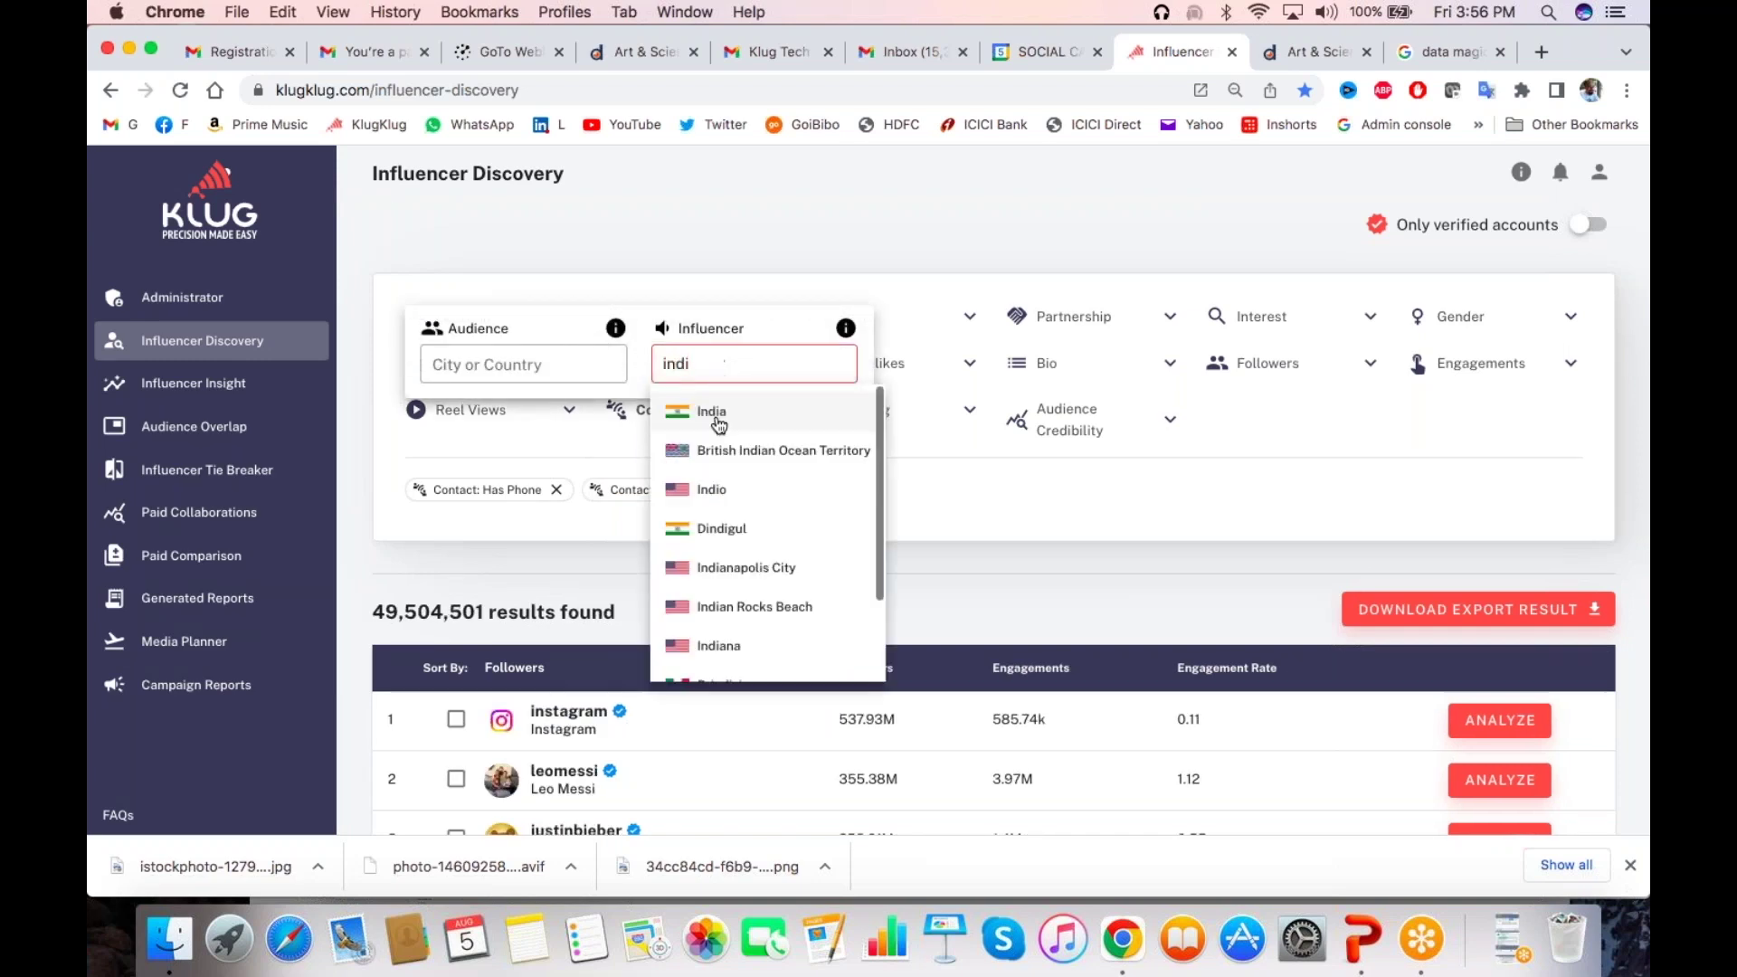
pyautogui.press('BackSpace')
pyautogui.press('BackSpace')
pyautogui.press('BackSpace')
pyautogui.press('BackSpace')
pyautogui.write('singapre')
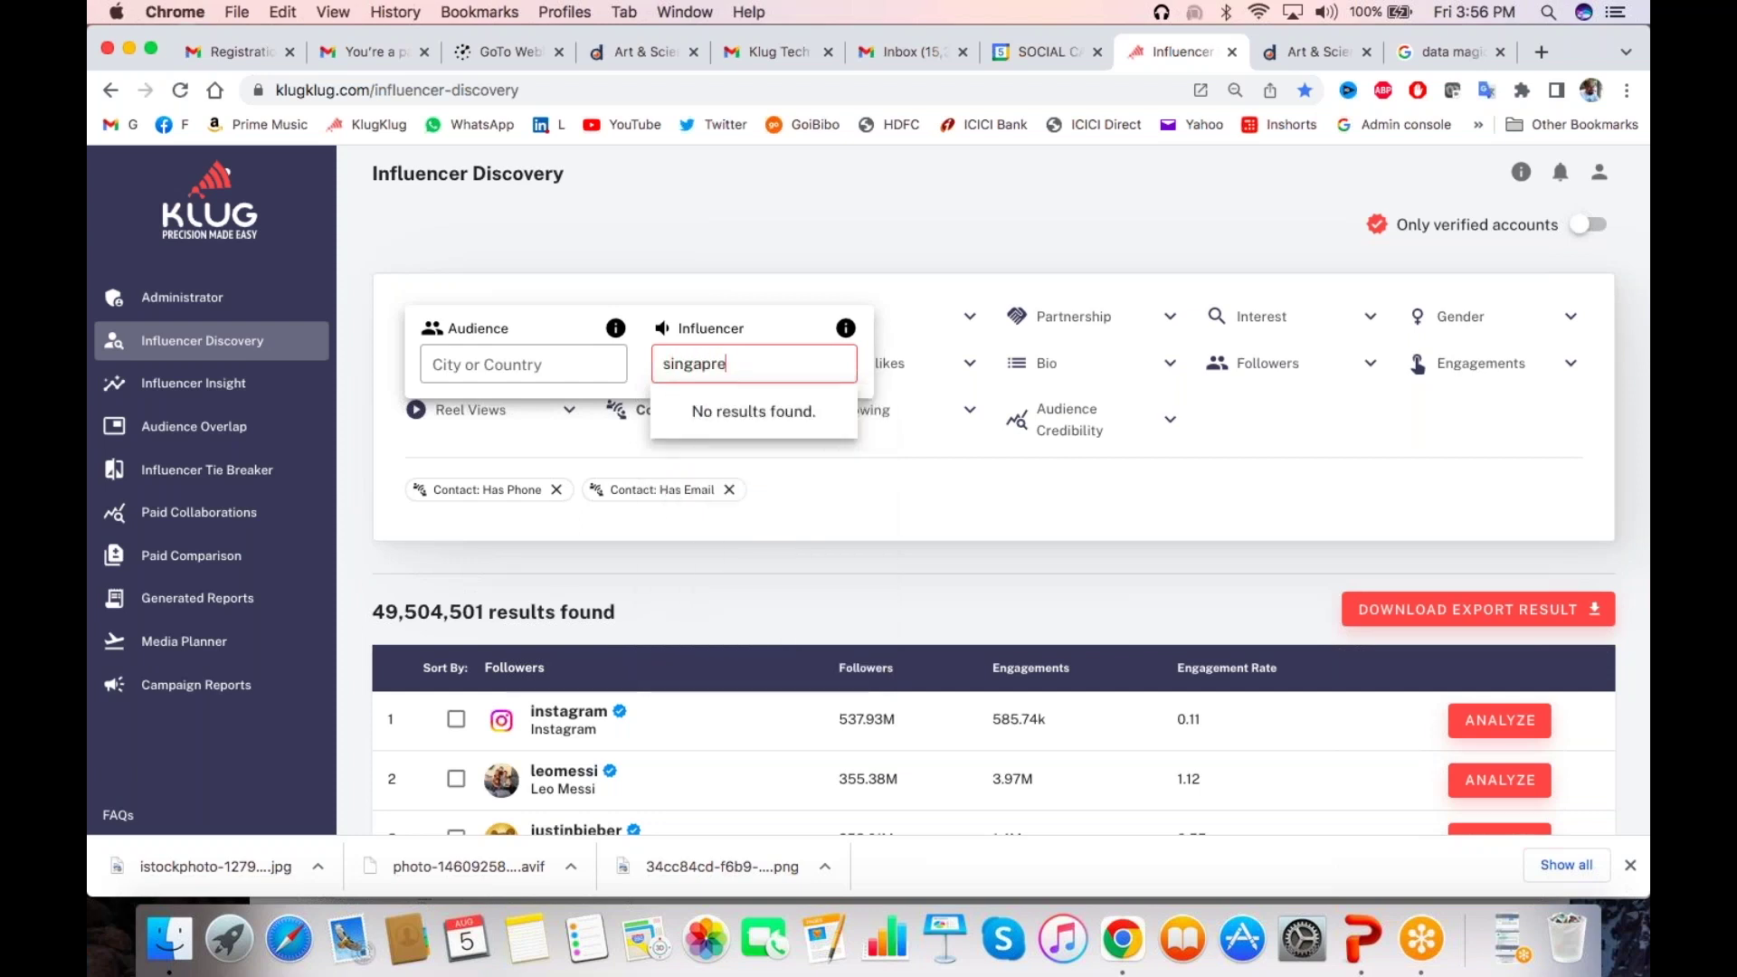
pyautogui.press('BackSpace')
pyautogui.press('BackSpace')
pyautogui.press('BackSpace')
pyautogui.press('BackSpace')
pyautogui.write('a')
pyautogui.click(711, 411)
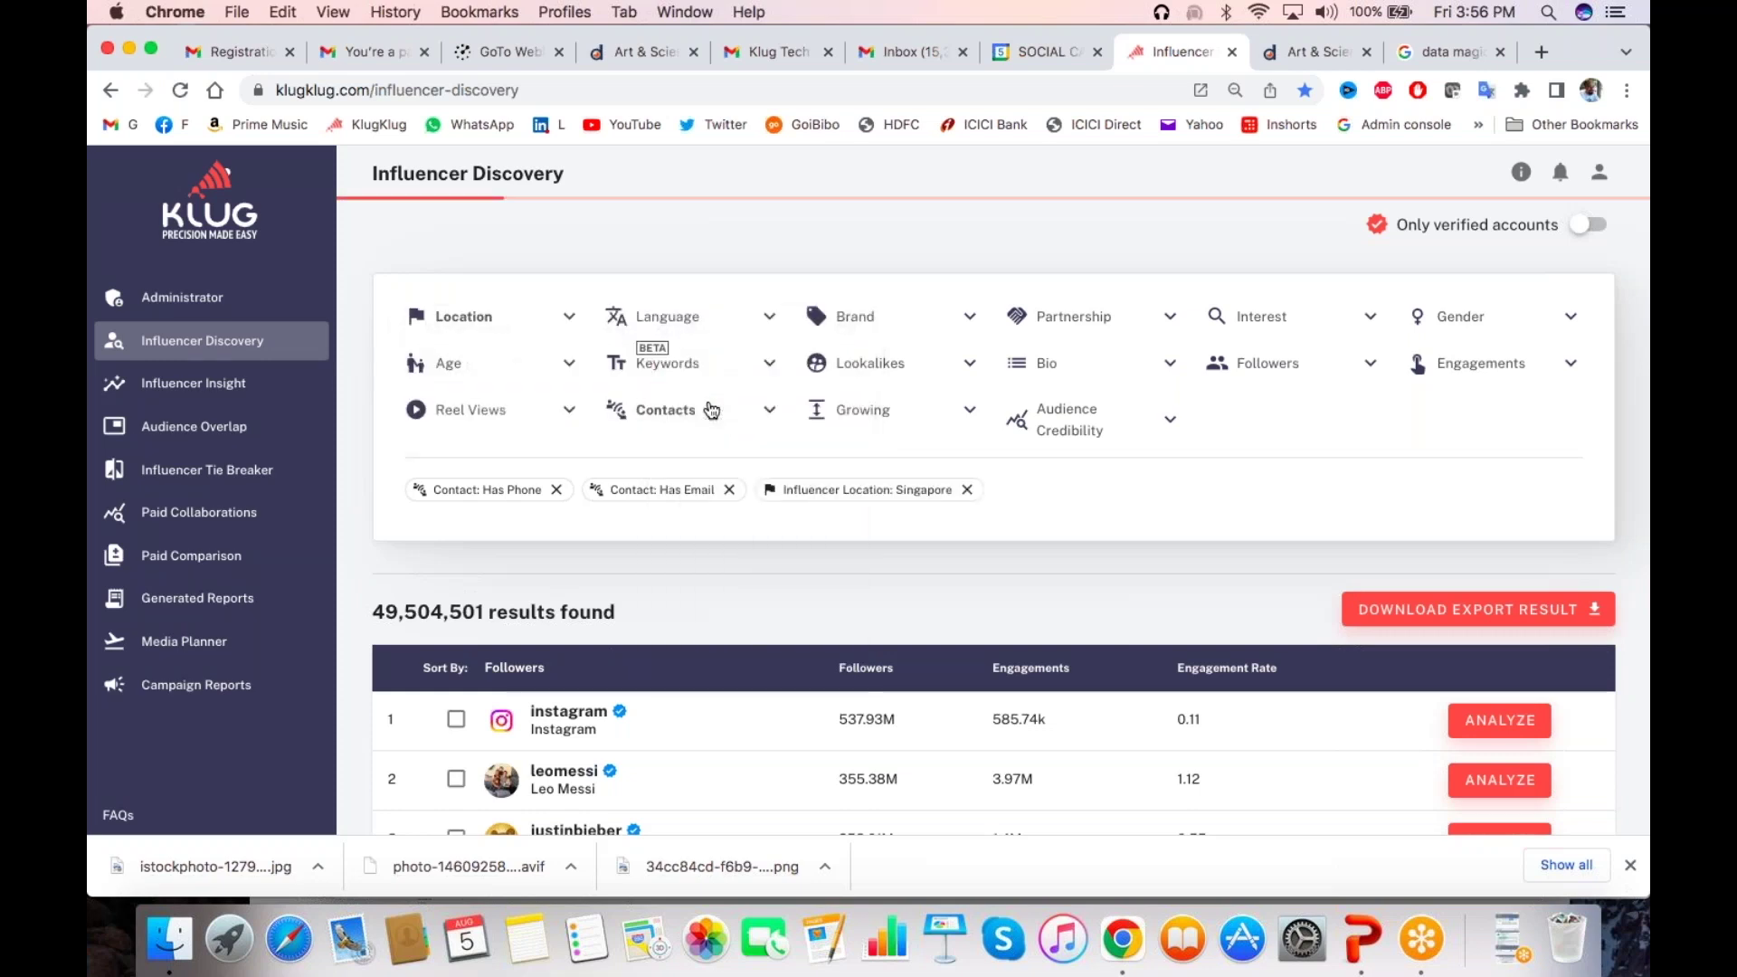
# Remove the Has Email and Has Phone contact filters from the Singapore search
pyautogui.click(727, 491)
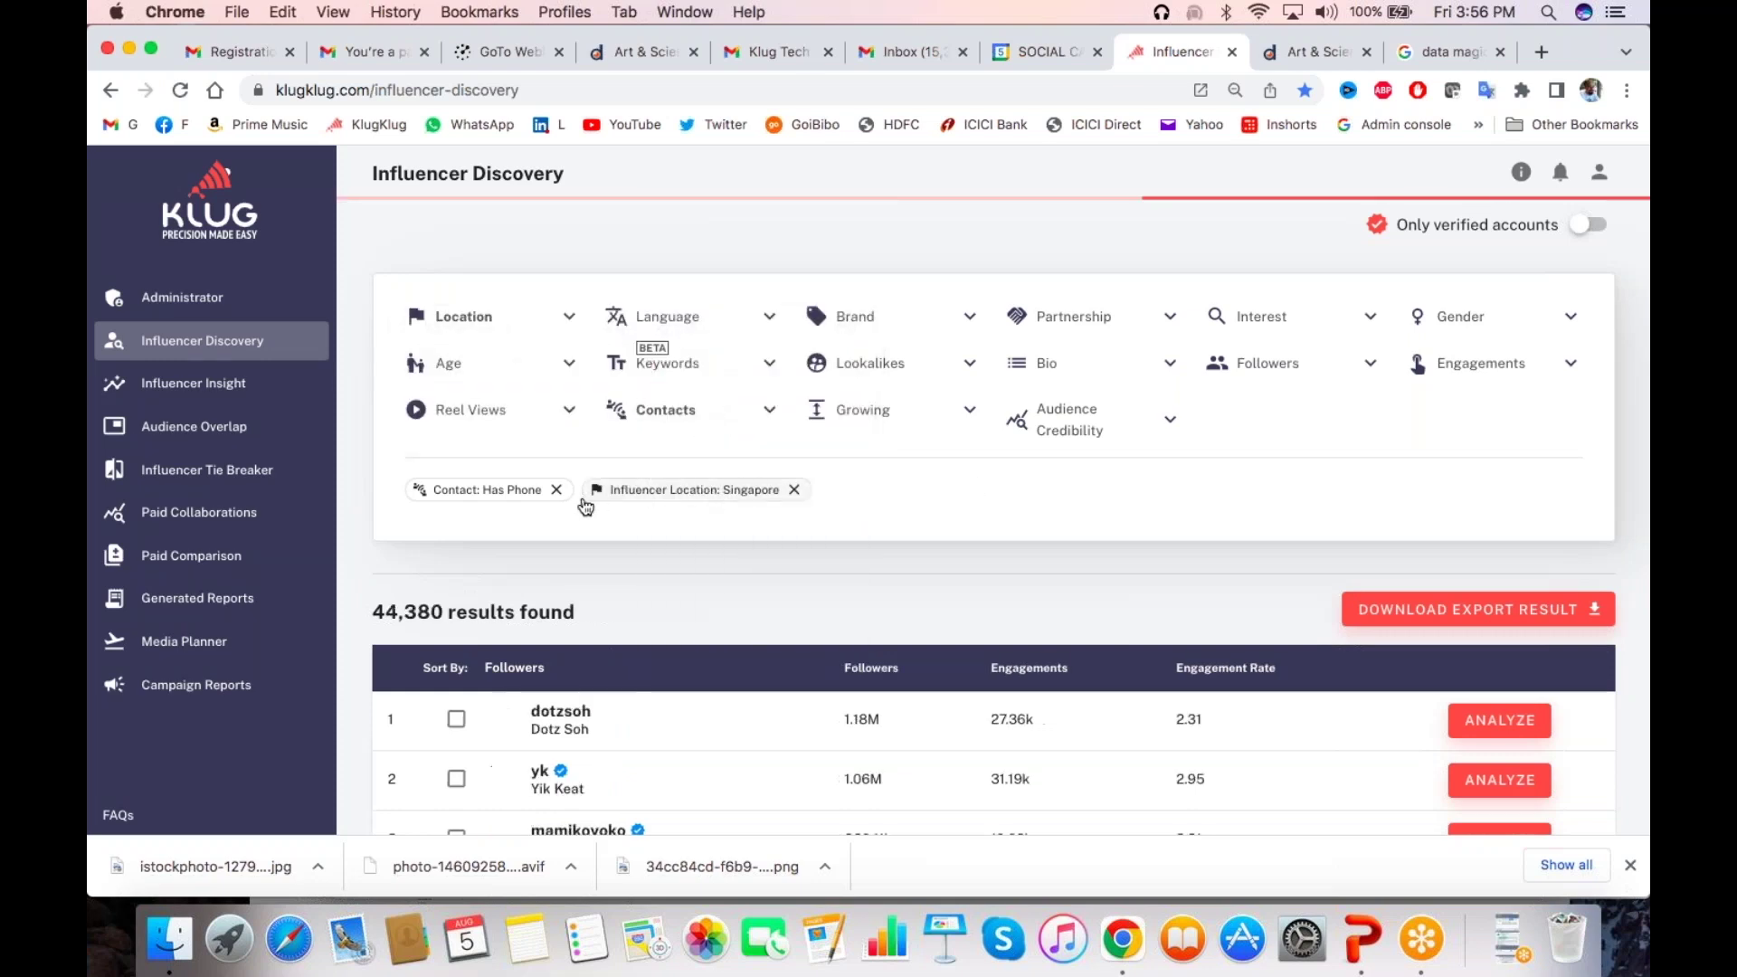
pyautogui.click(556, 490)
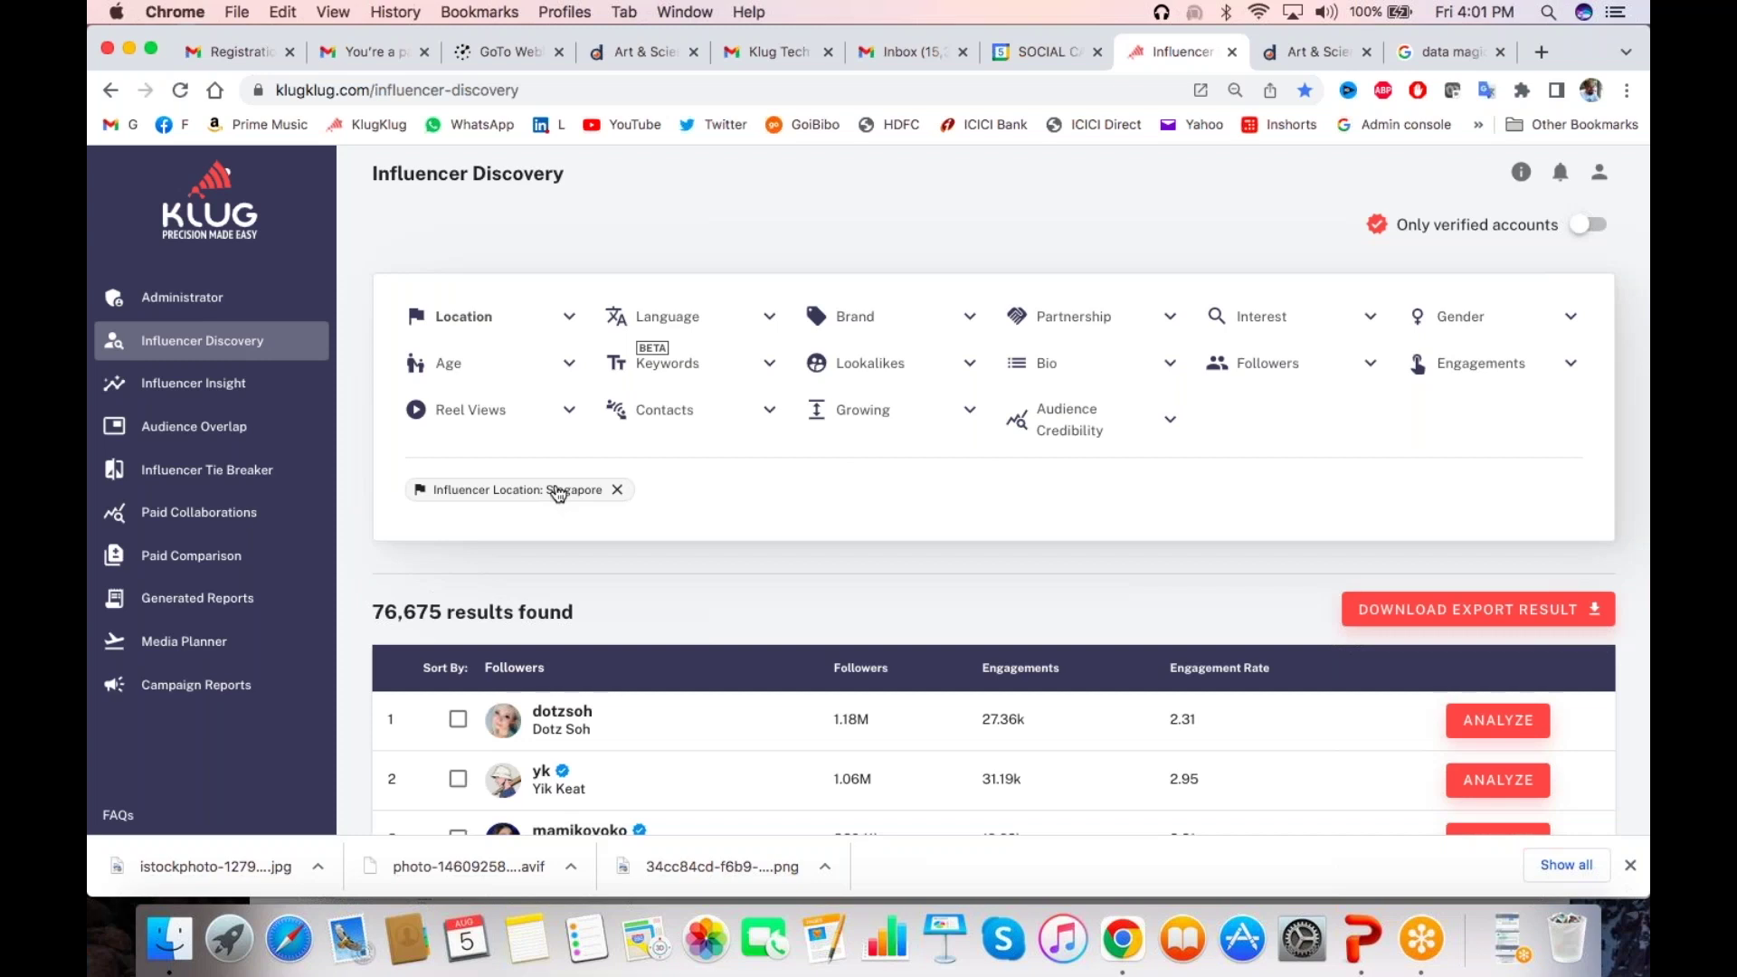
# Limit the influencers' follower range from 10k to 100k
pyautogui.click(1320, 366)
pyautogui.click(1303, 411)
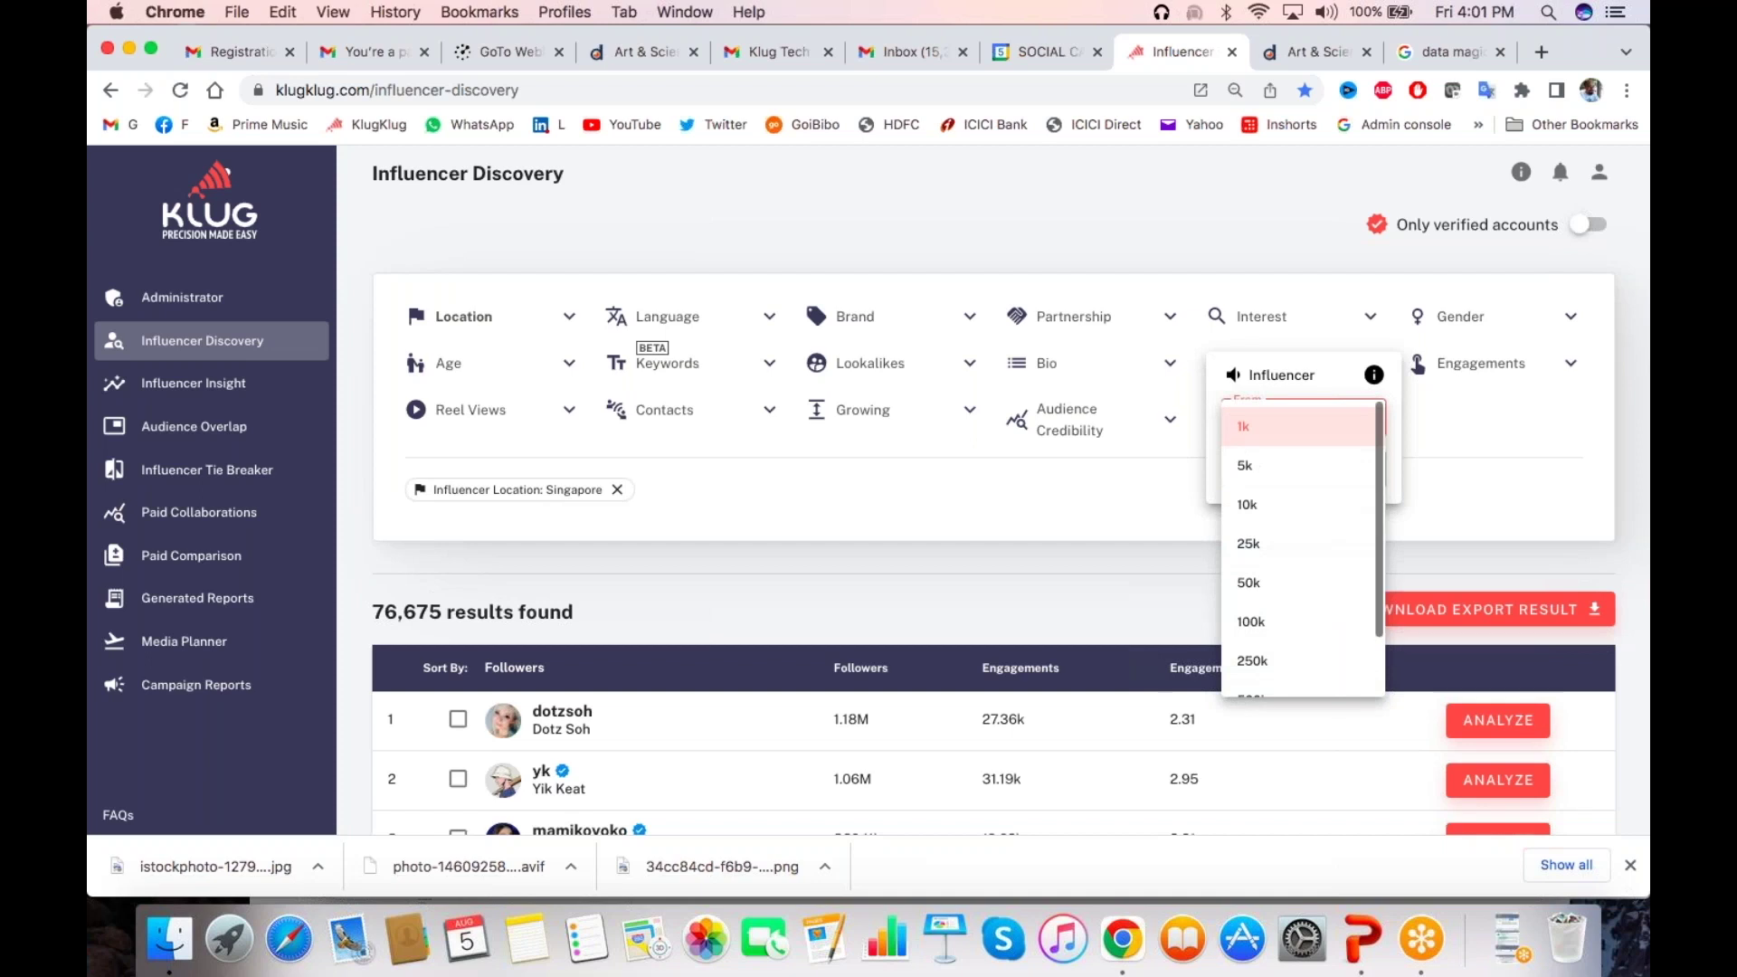
pyautogui.click(1285, 505)
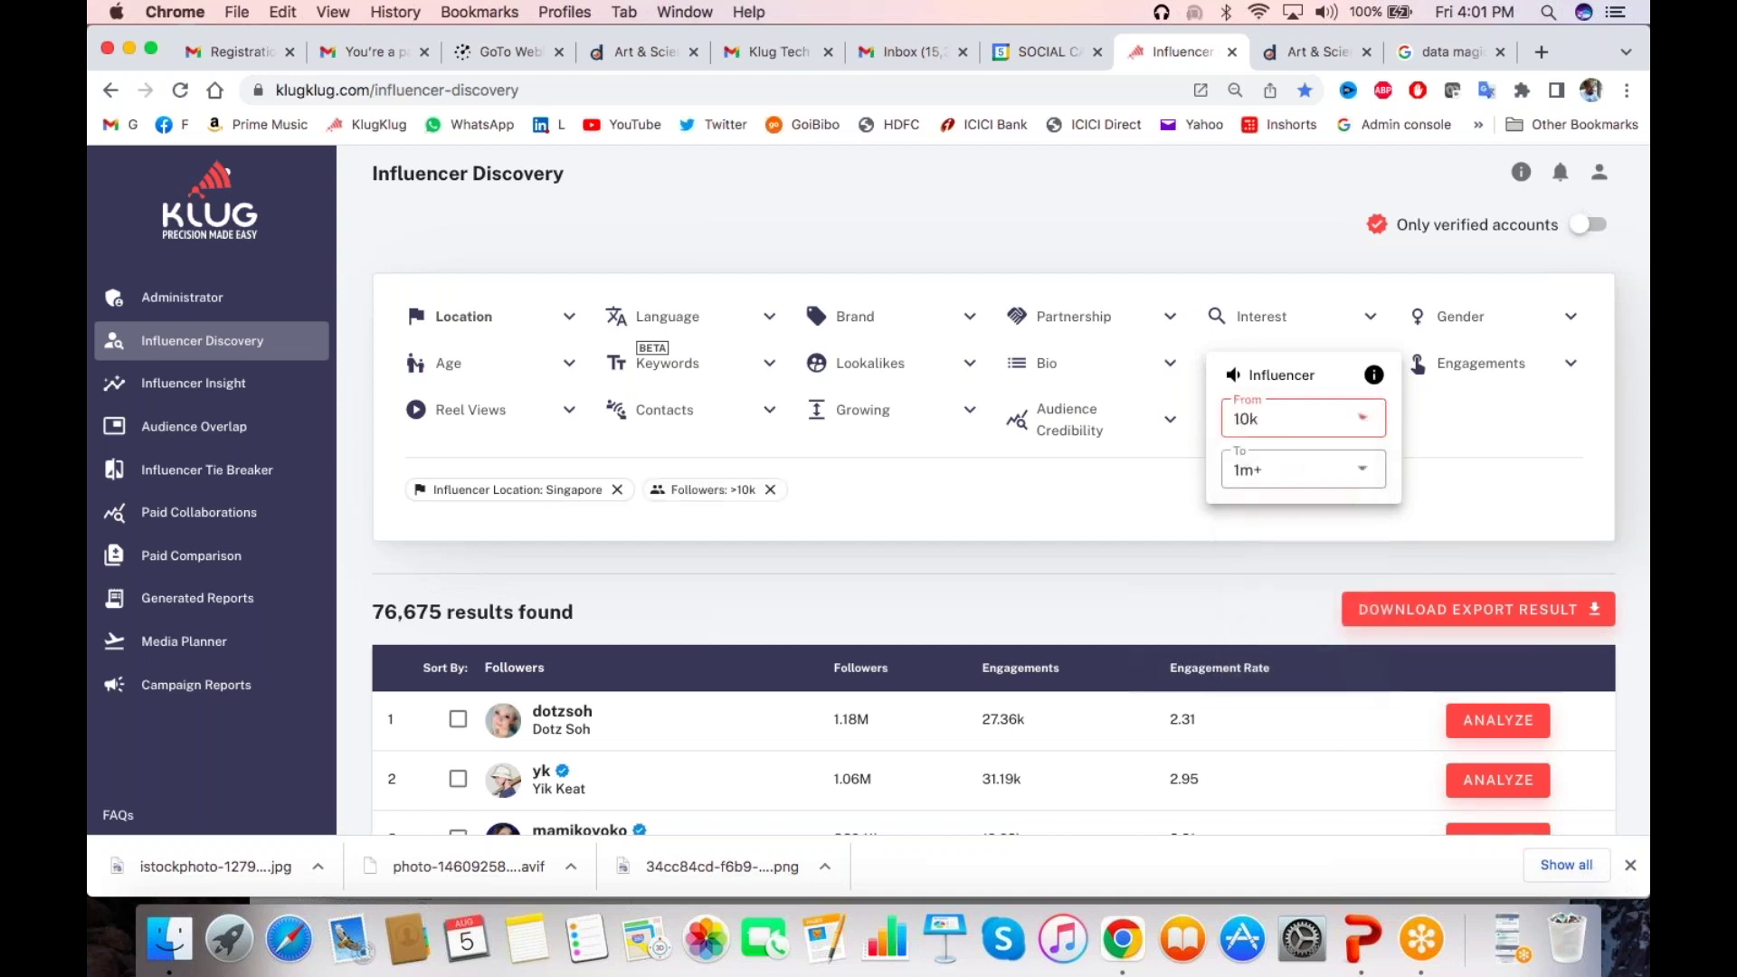
pyautogui.click(1362, 467)
pyautogui.click(1262, 559)
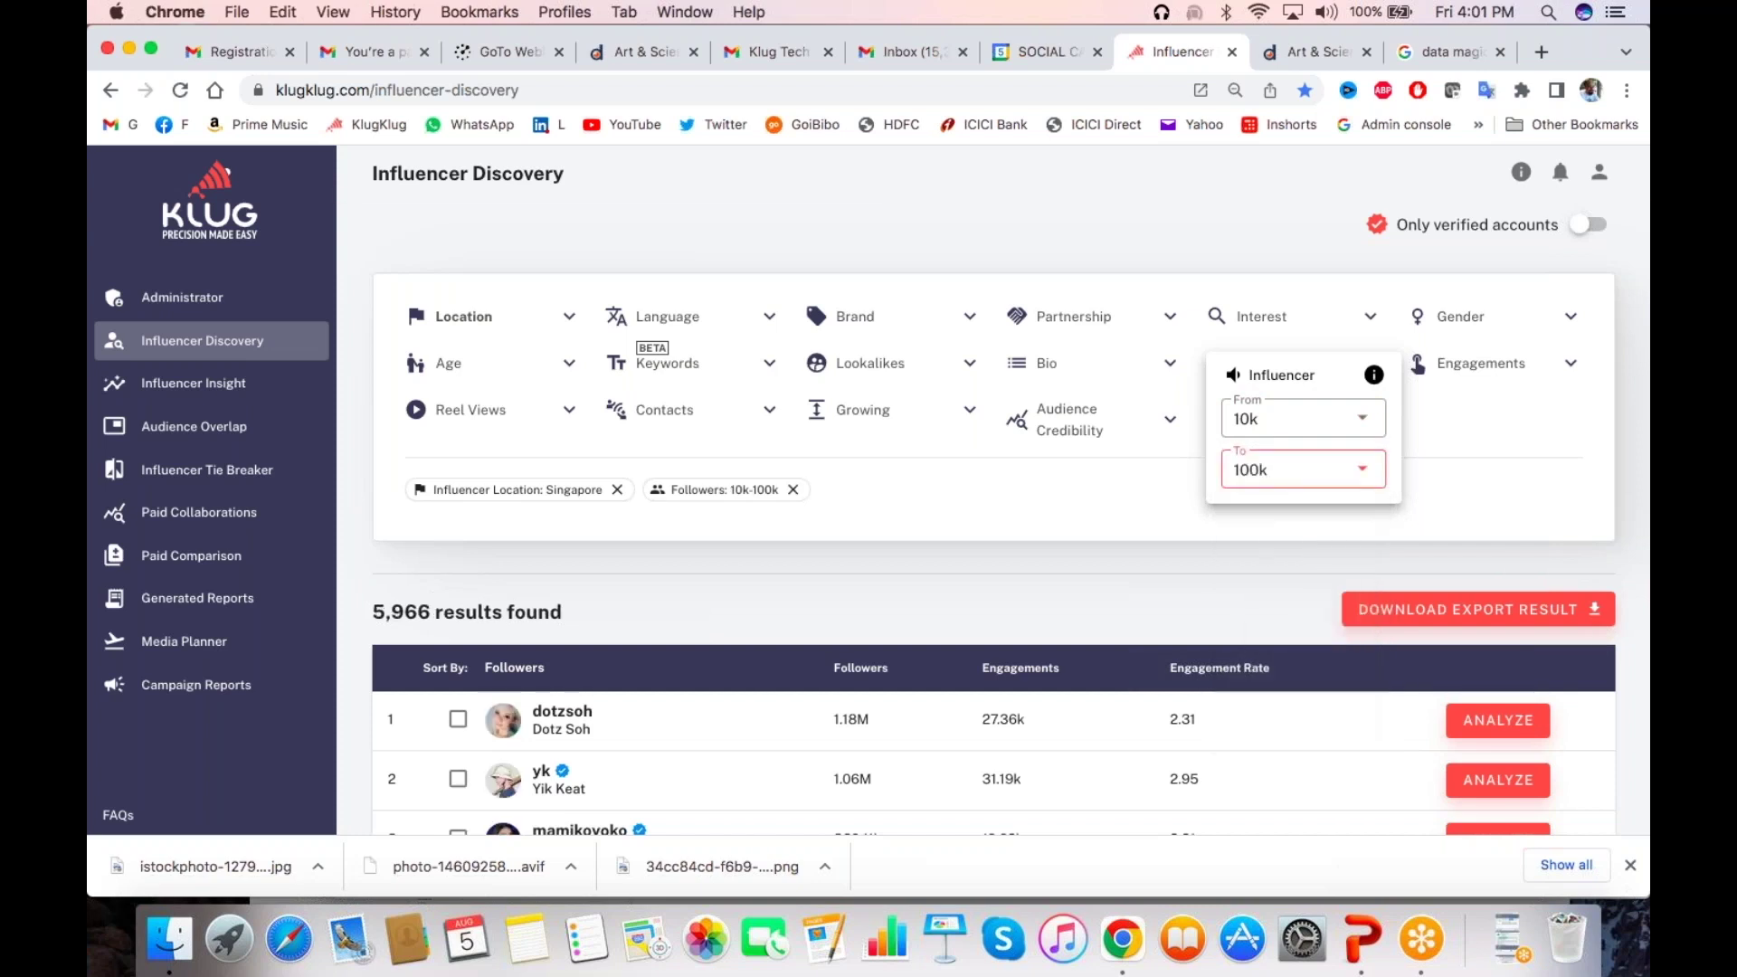
pyautogui.click(1102, 575)
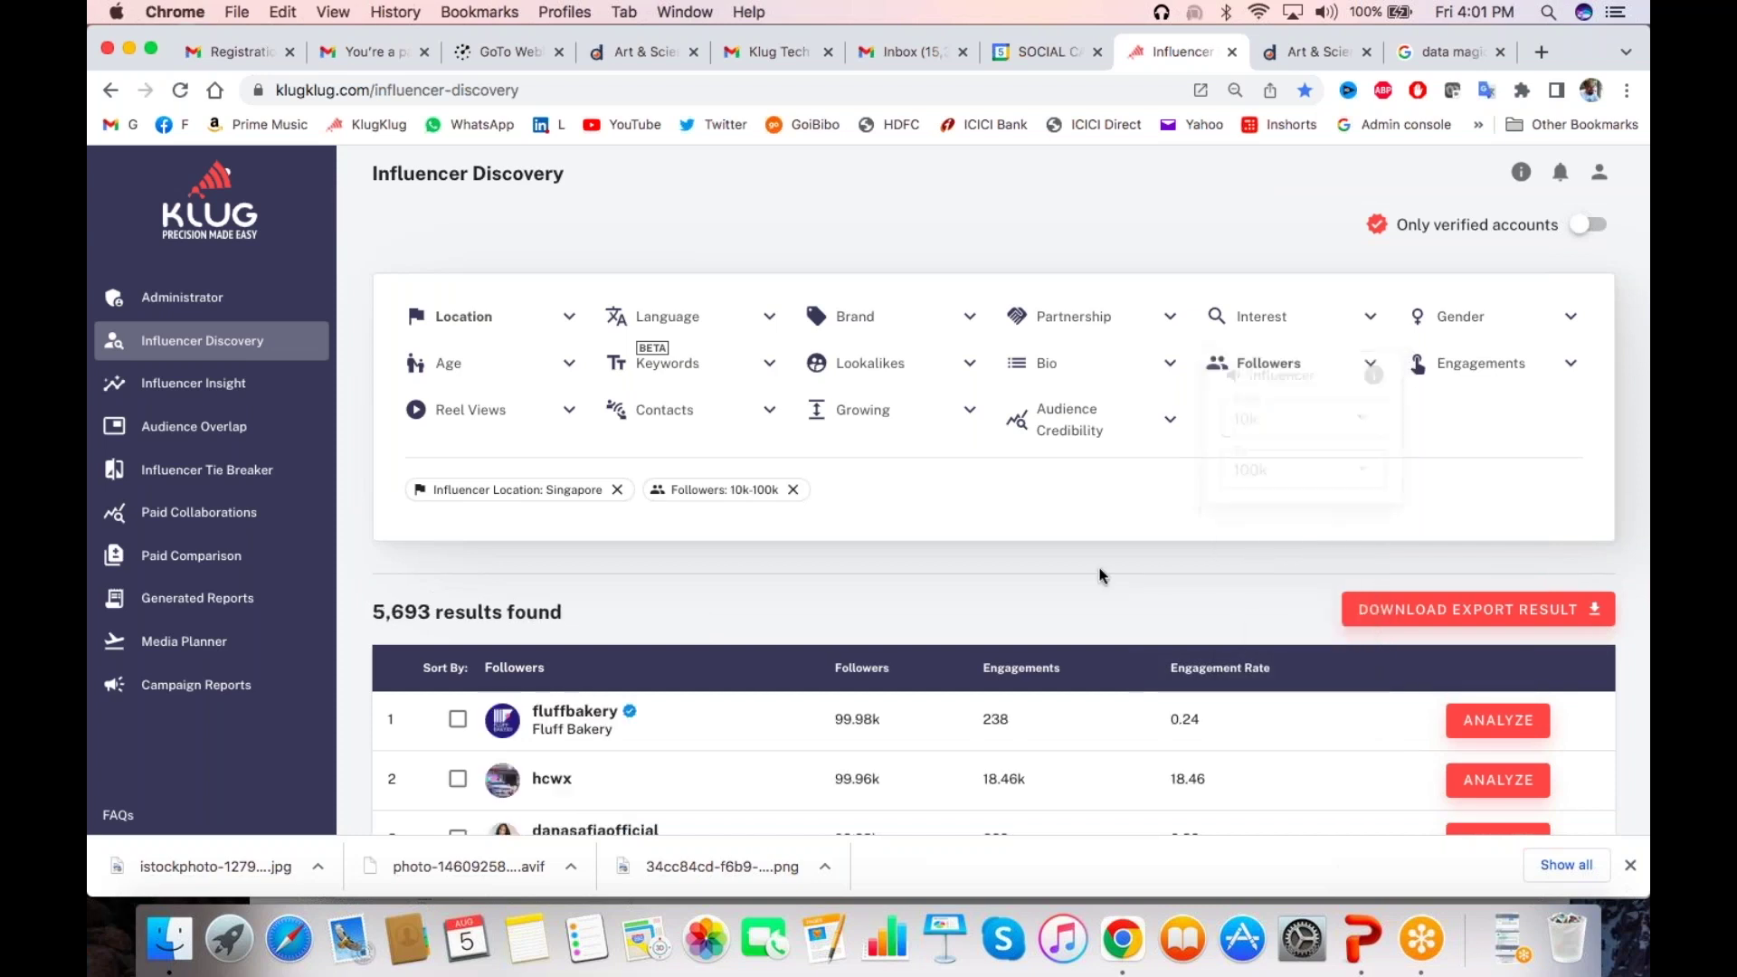
# Set the influencer gender to Male or Female and the influencer interest to Shopping & Retail
pyautogui.click(1533, 322)
pyautogui.click(1436, 465)
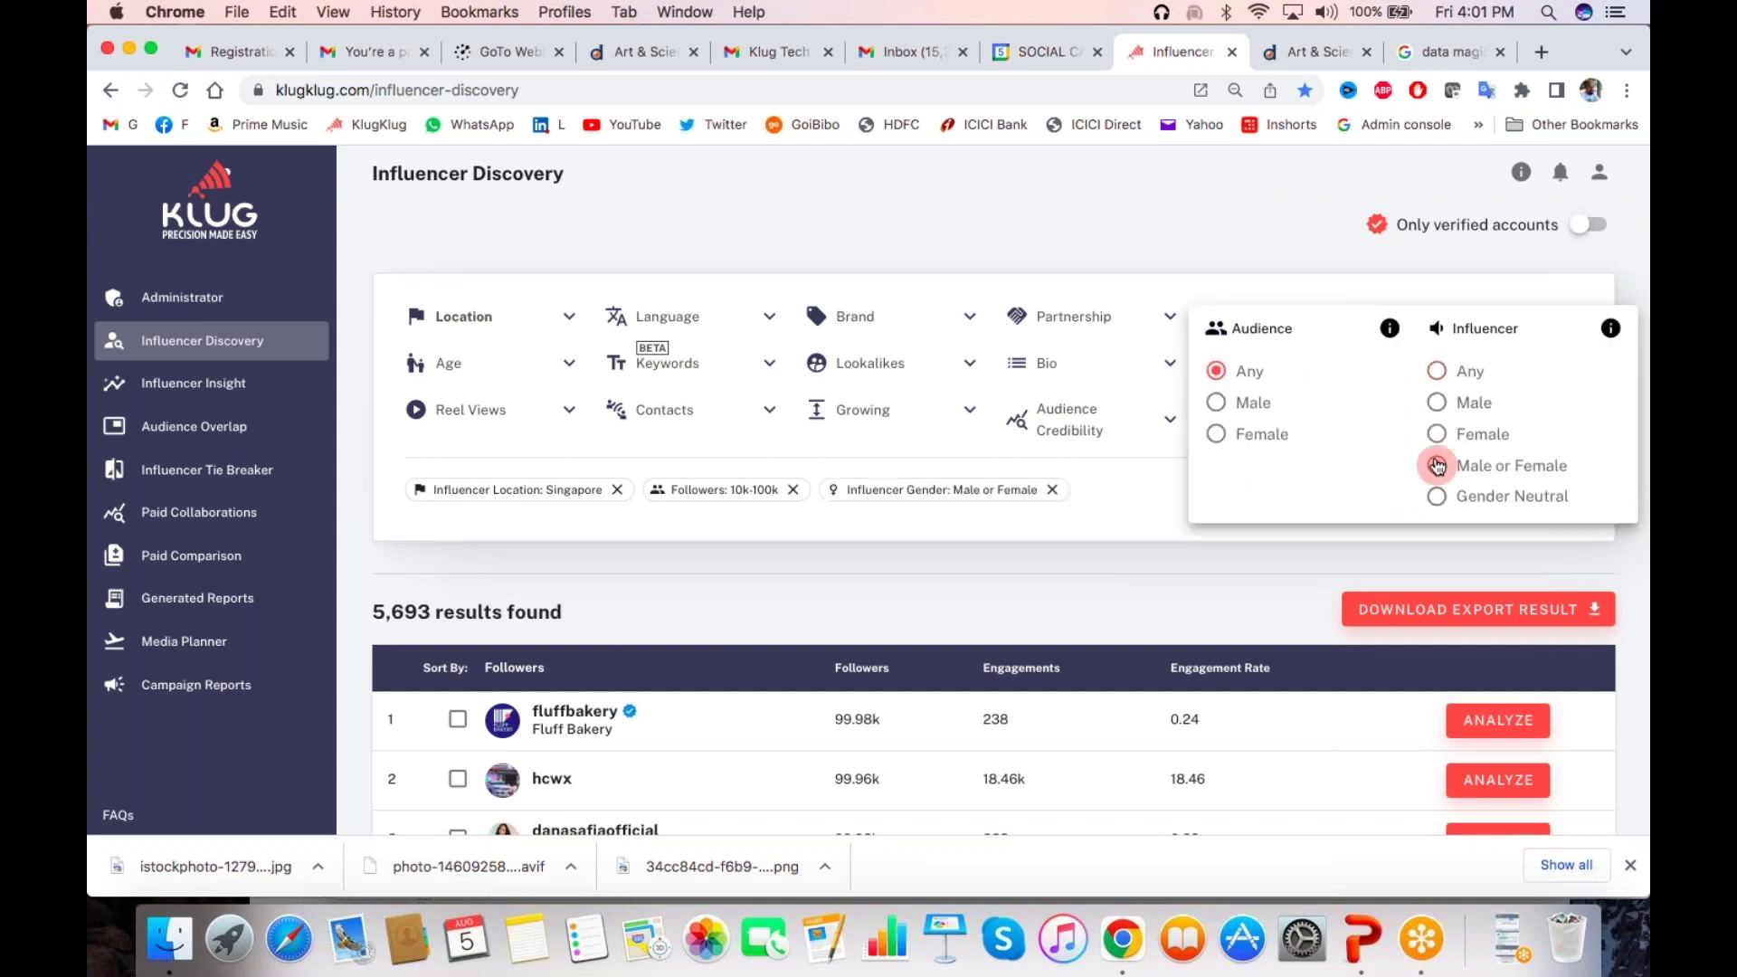
pyautogui.click(1148, 573)
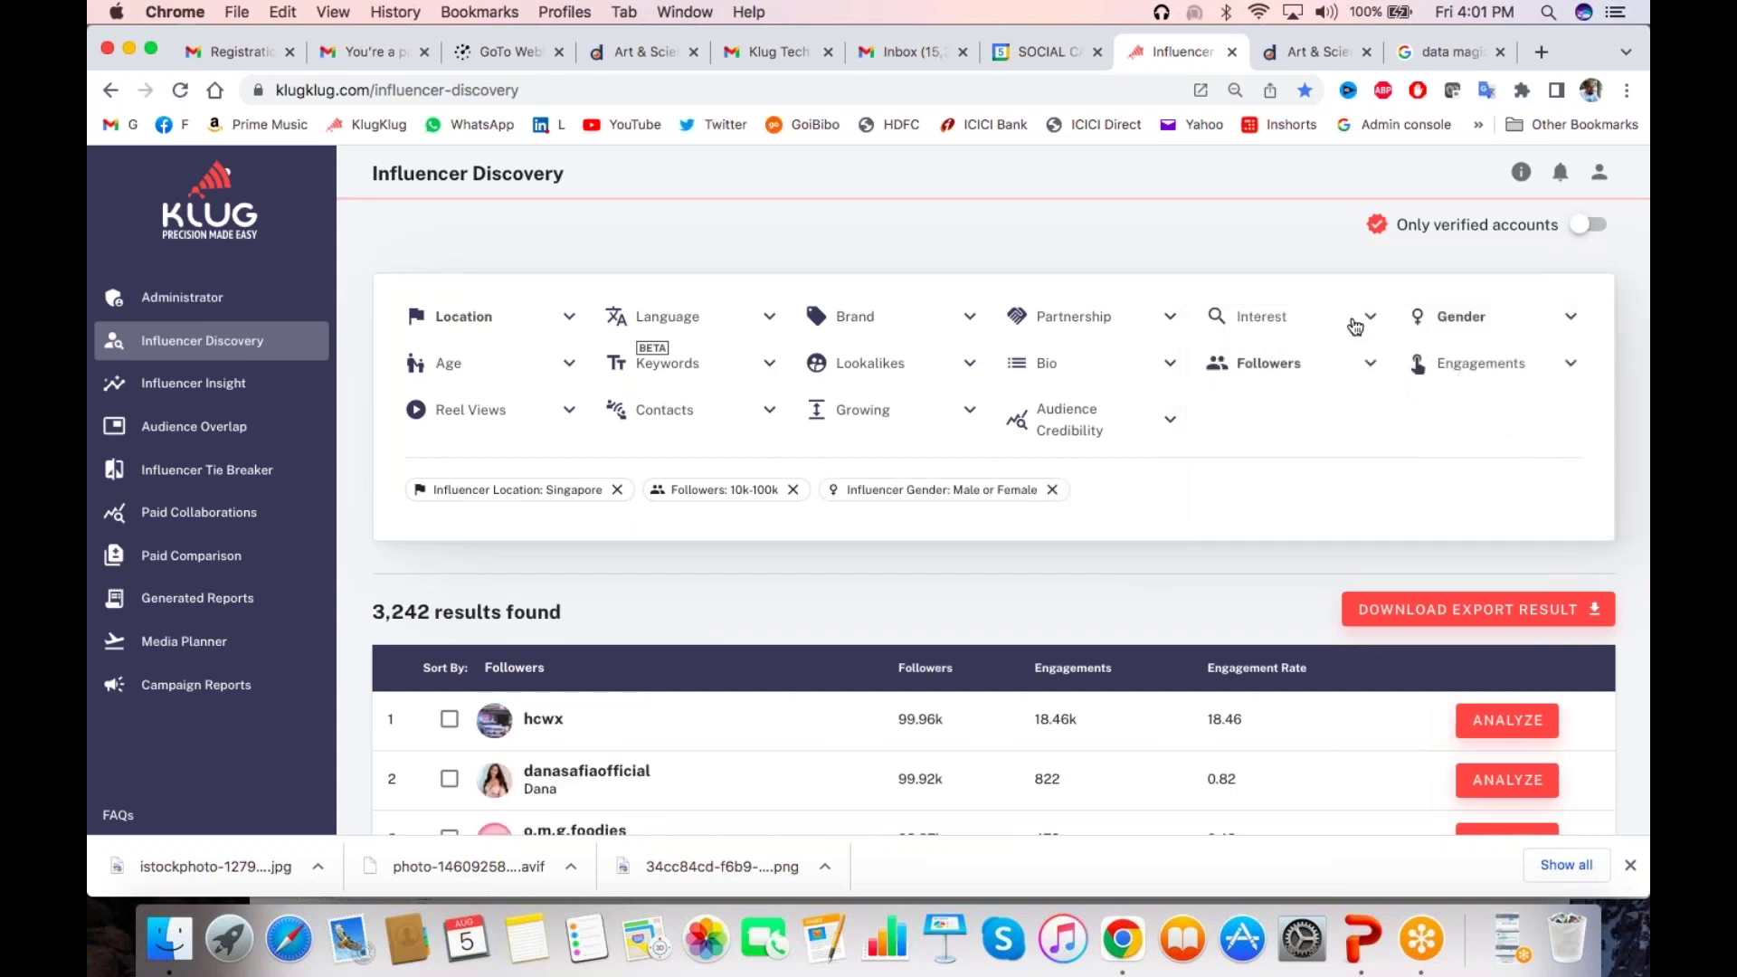
pyautogui.click(1484, 364)
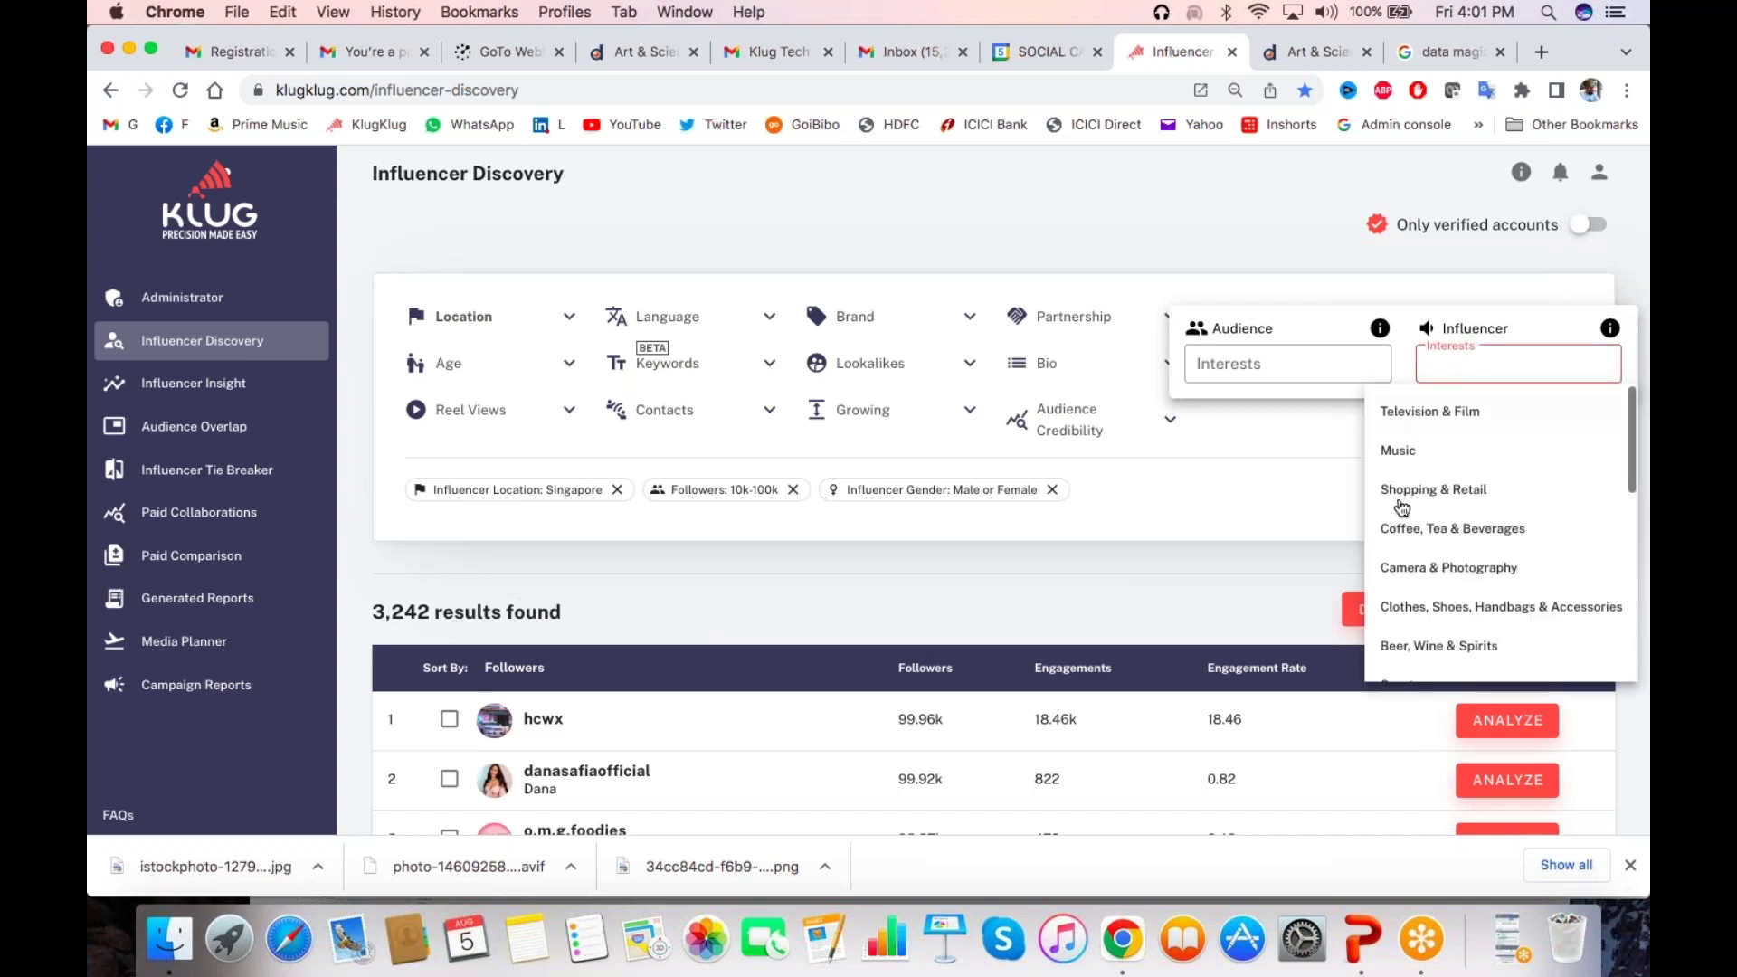
pyautogui.click(1484, 503)
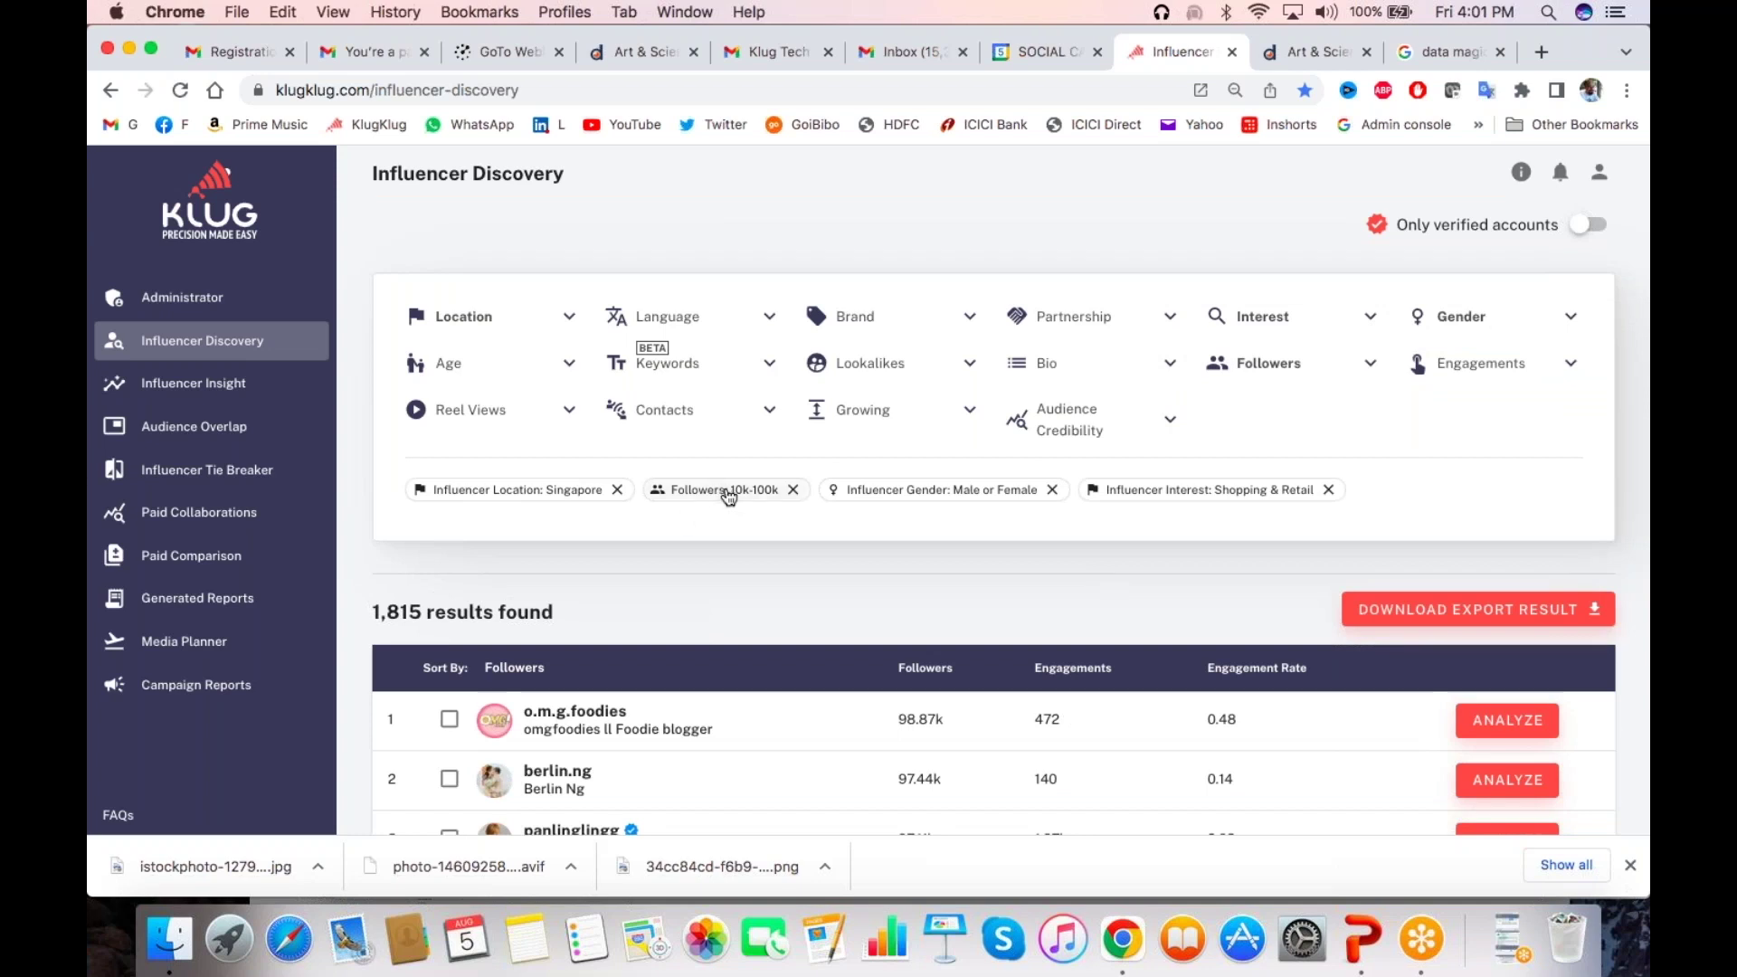
pyautogui.scroll(-5, 763, 598)
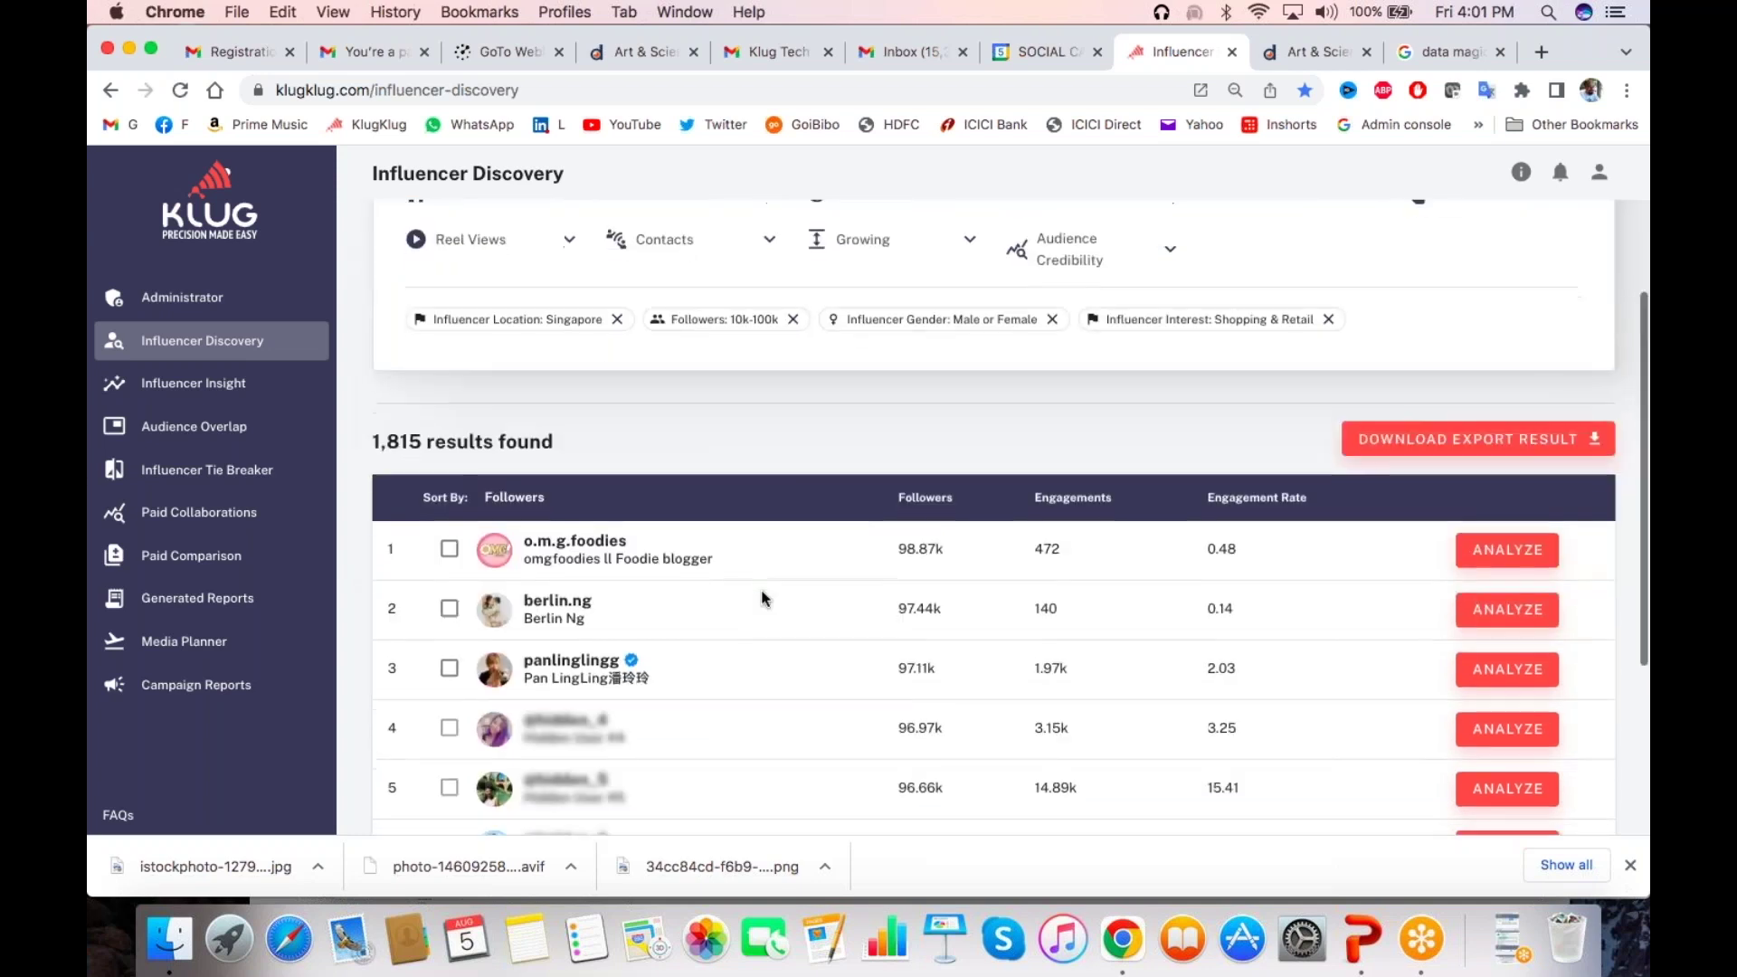
pyautogui.click(764, 597)
pyautogui.click(761, 597)
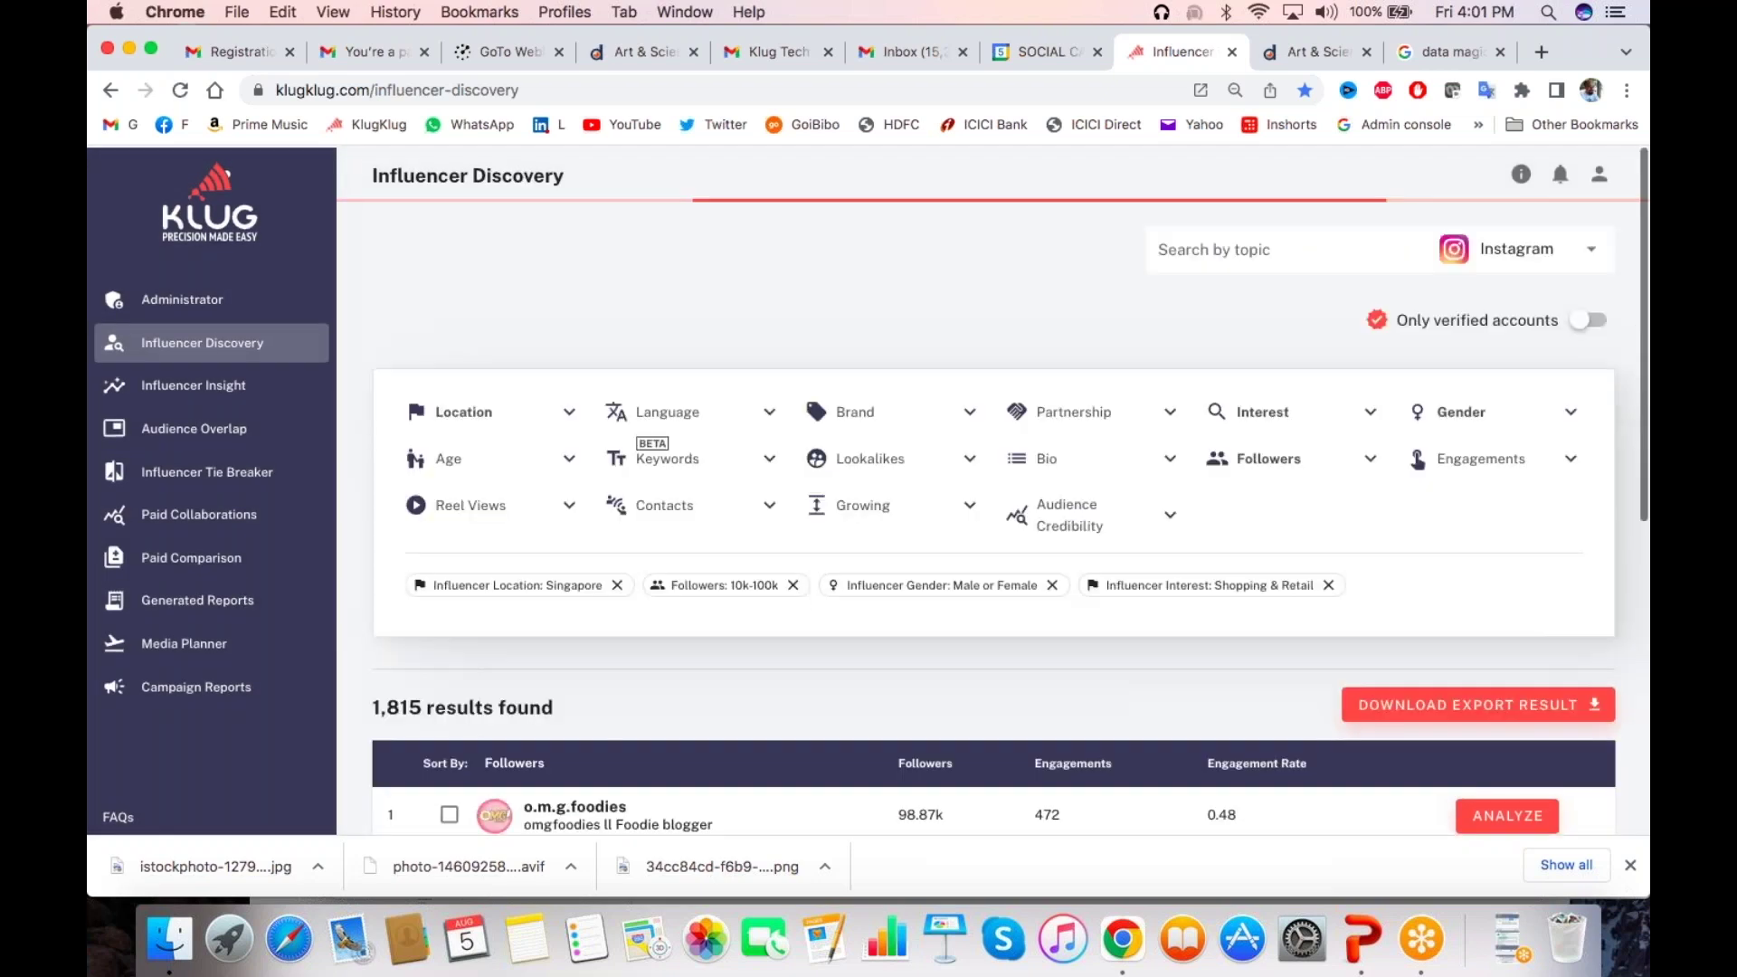
# Add the contact filters Has Email and Has Phone to the Singapore Shopping & Retail search
pyautogui.click(665, 505)
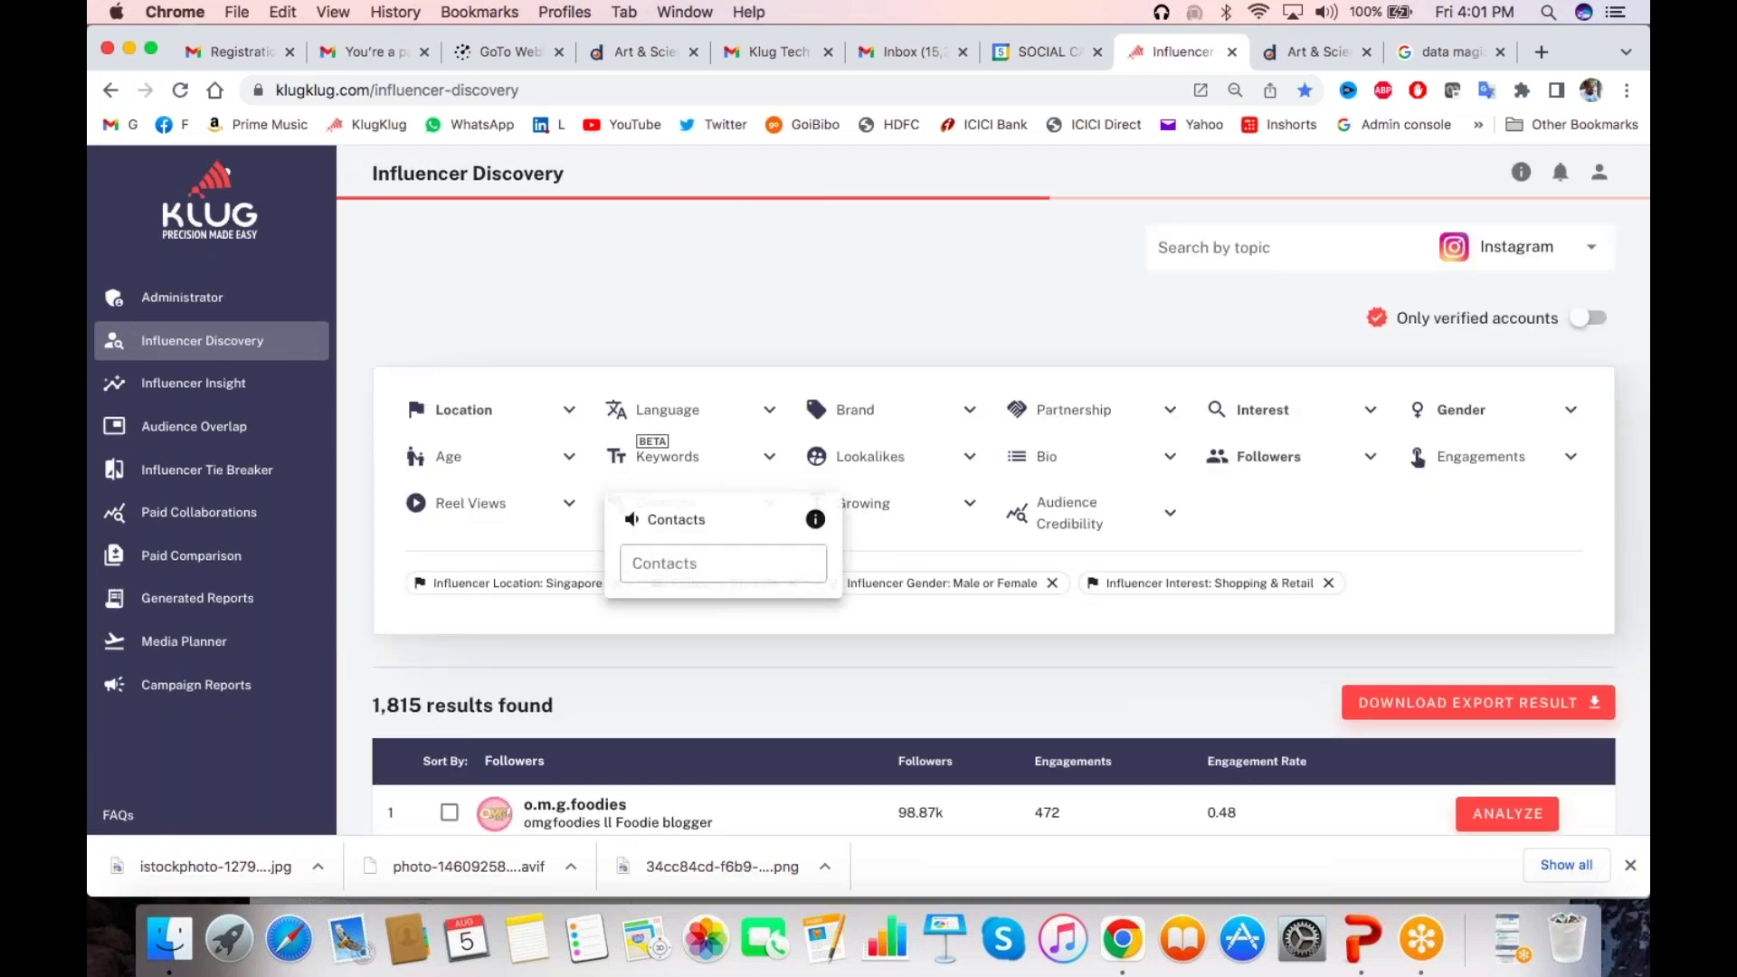
pyautogui.click(694, 566)
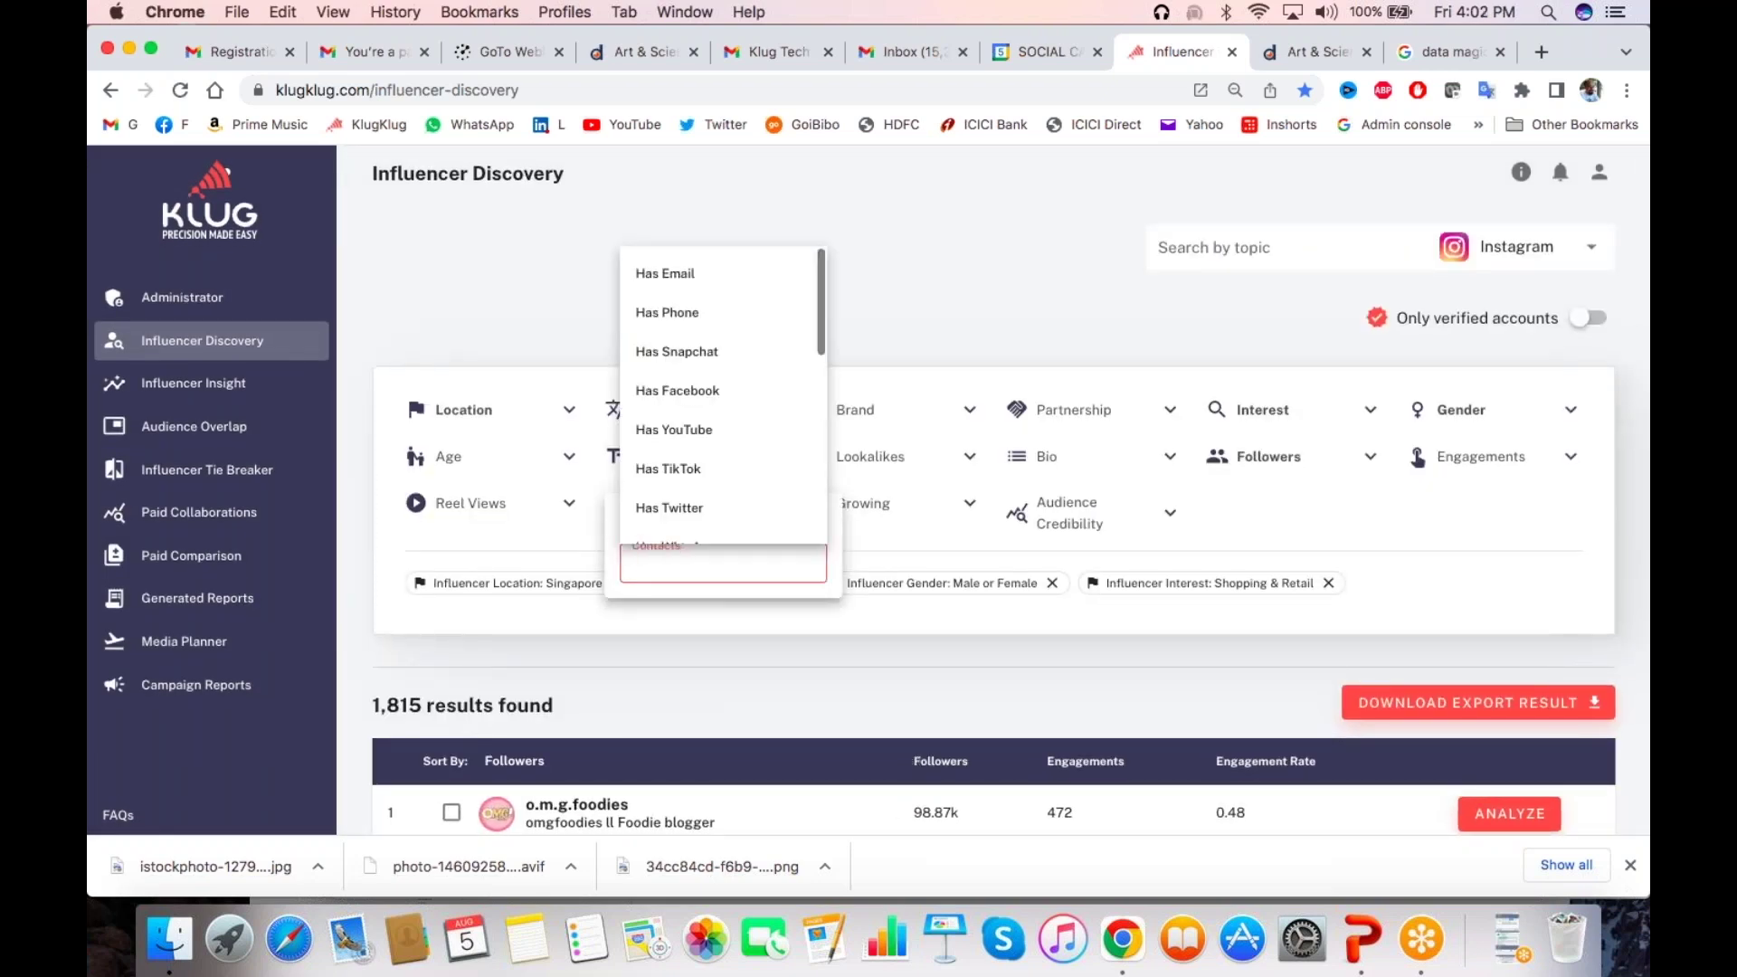
pyautogui.click(697, 276)
pyautogui.click(693, 507)
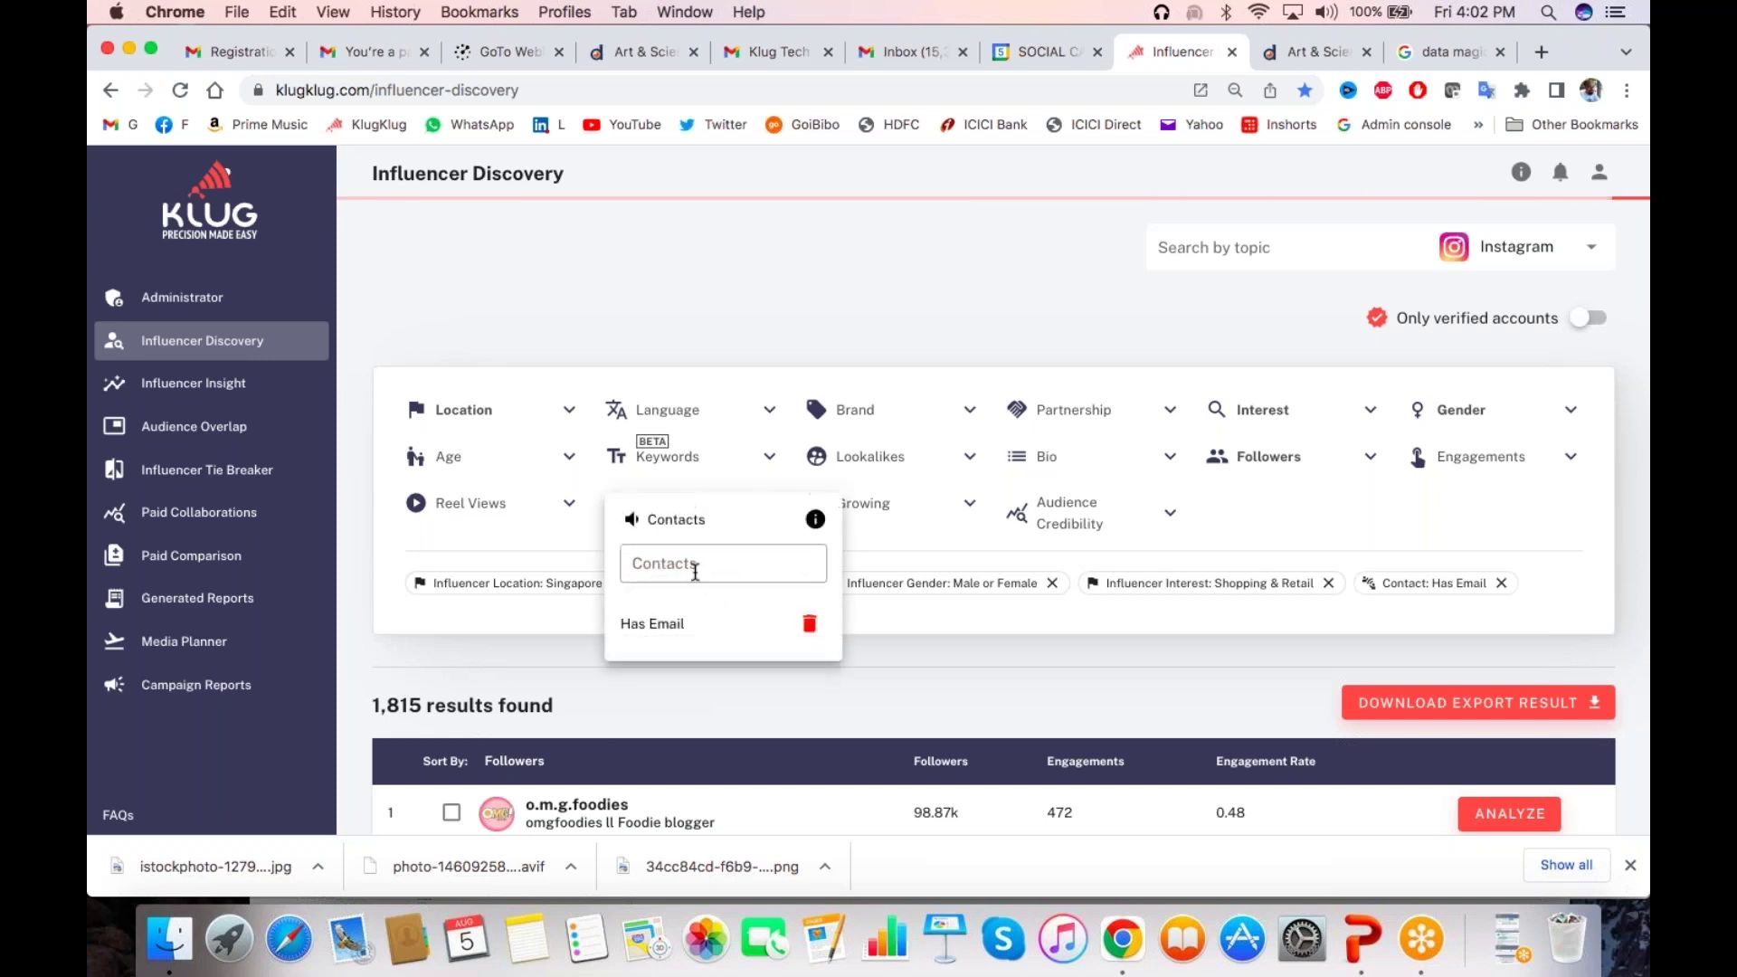
pyautogui.click(694, 562)
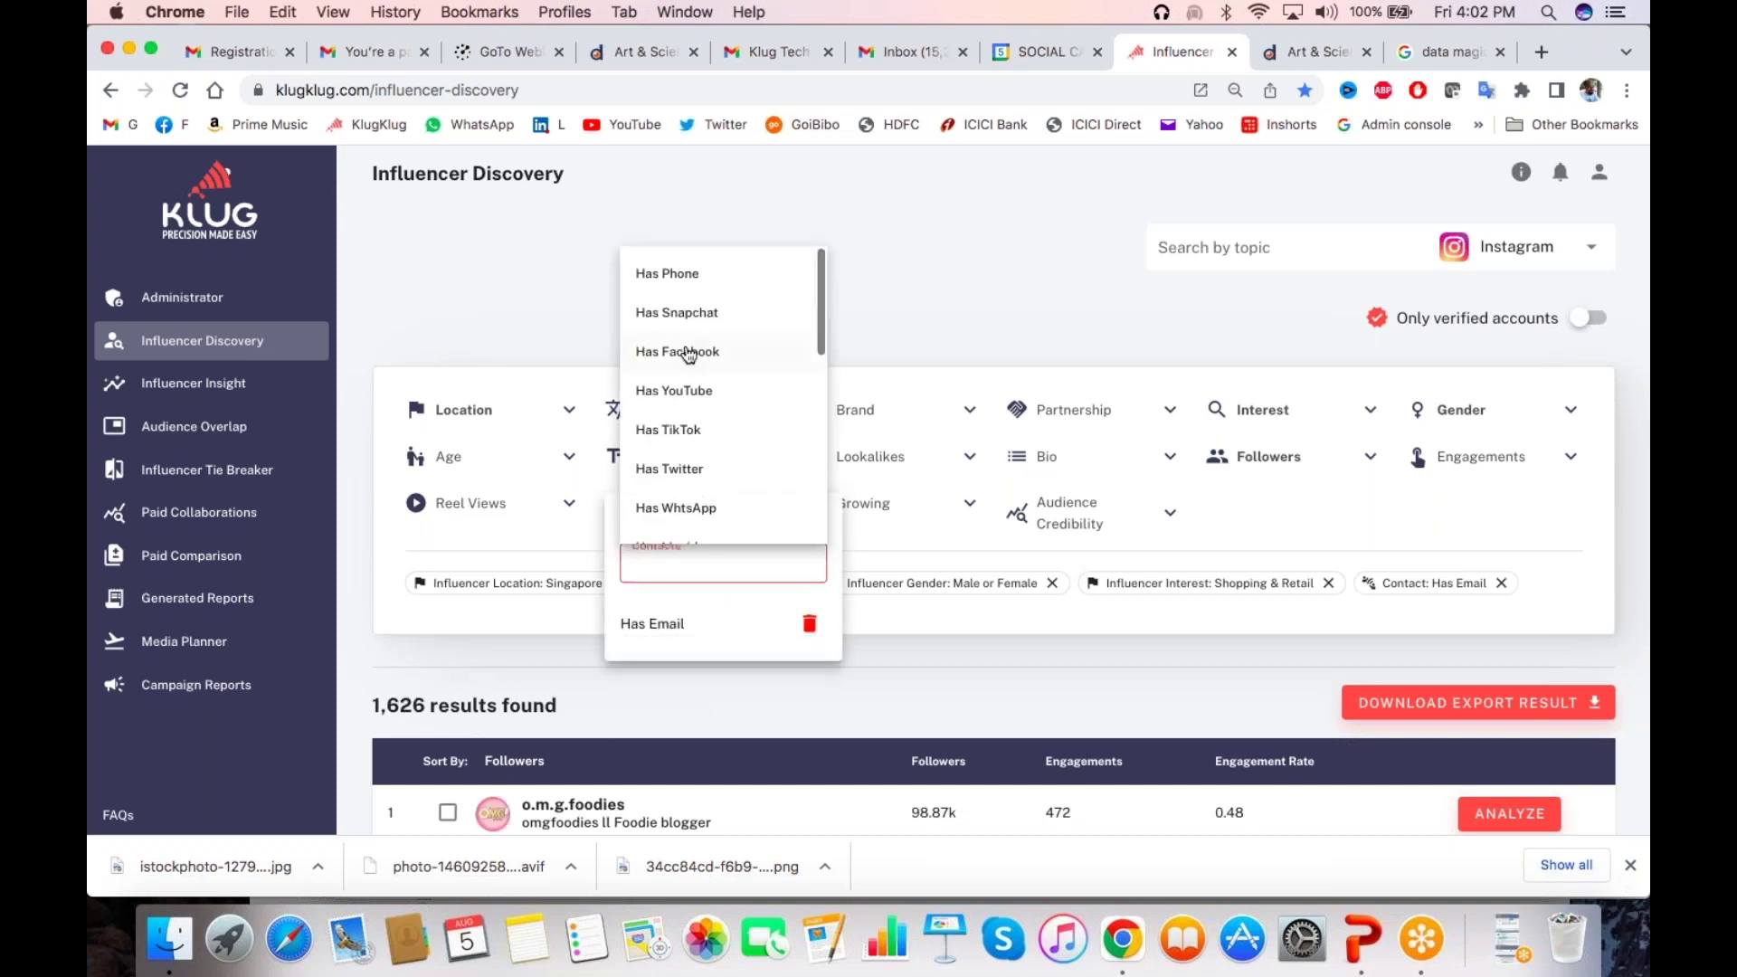
pyautogui.click(677, 275)
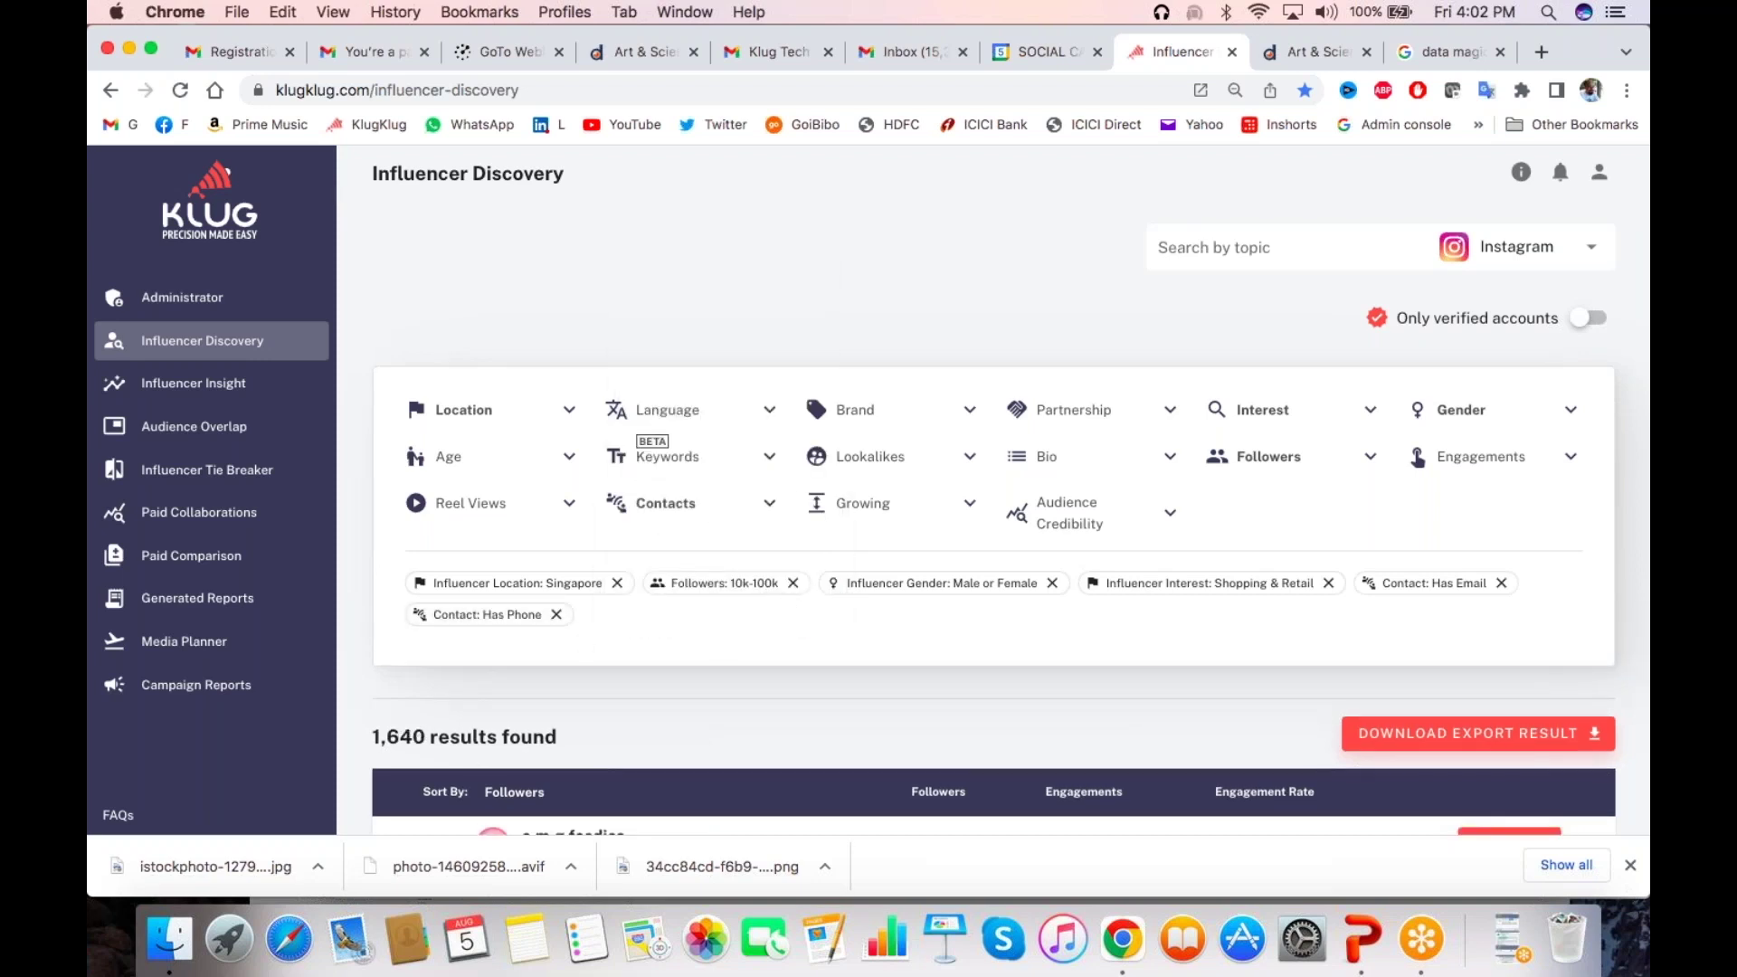
# Remove the Has Email contact filter, keeping Has Phone, and look over the matching influencers
pyautogui.click(1501, 583)
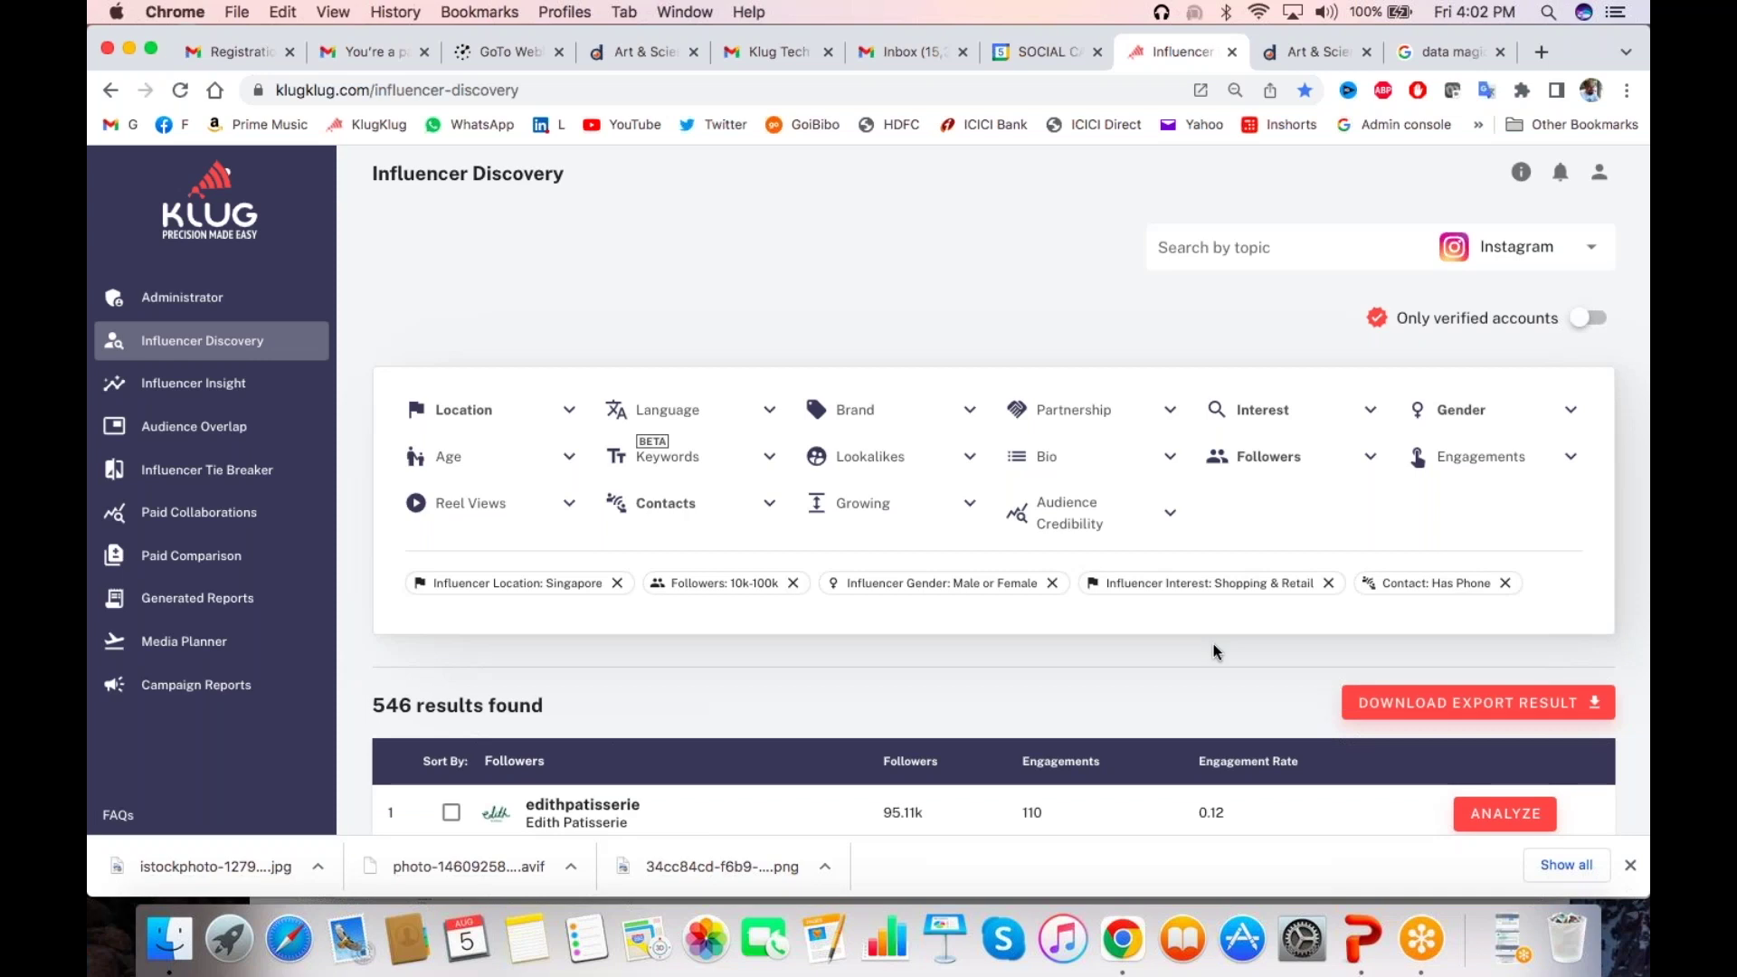
pyautogui.scroll(-3, 1213, 645)
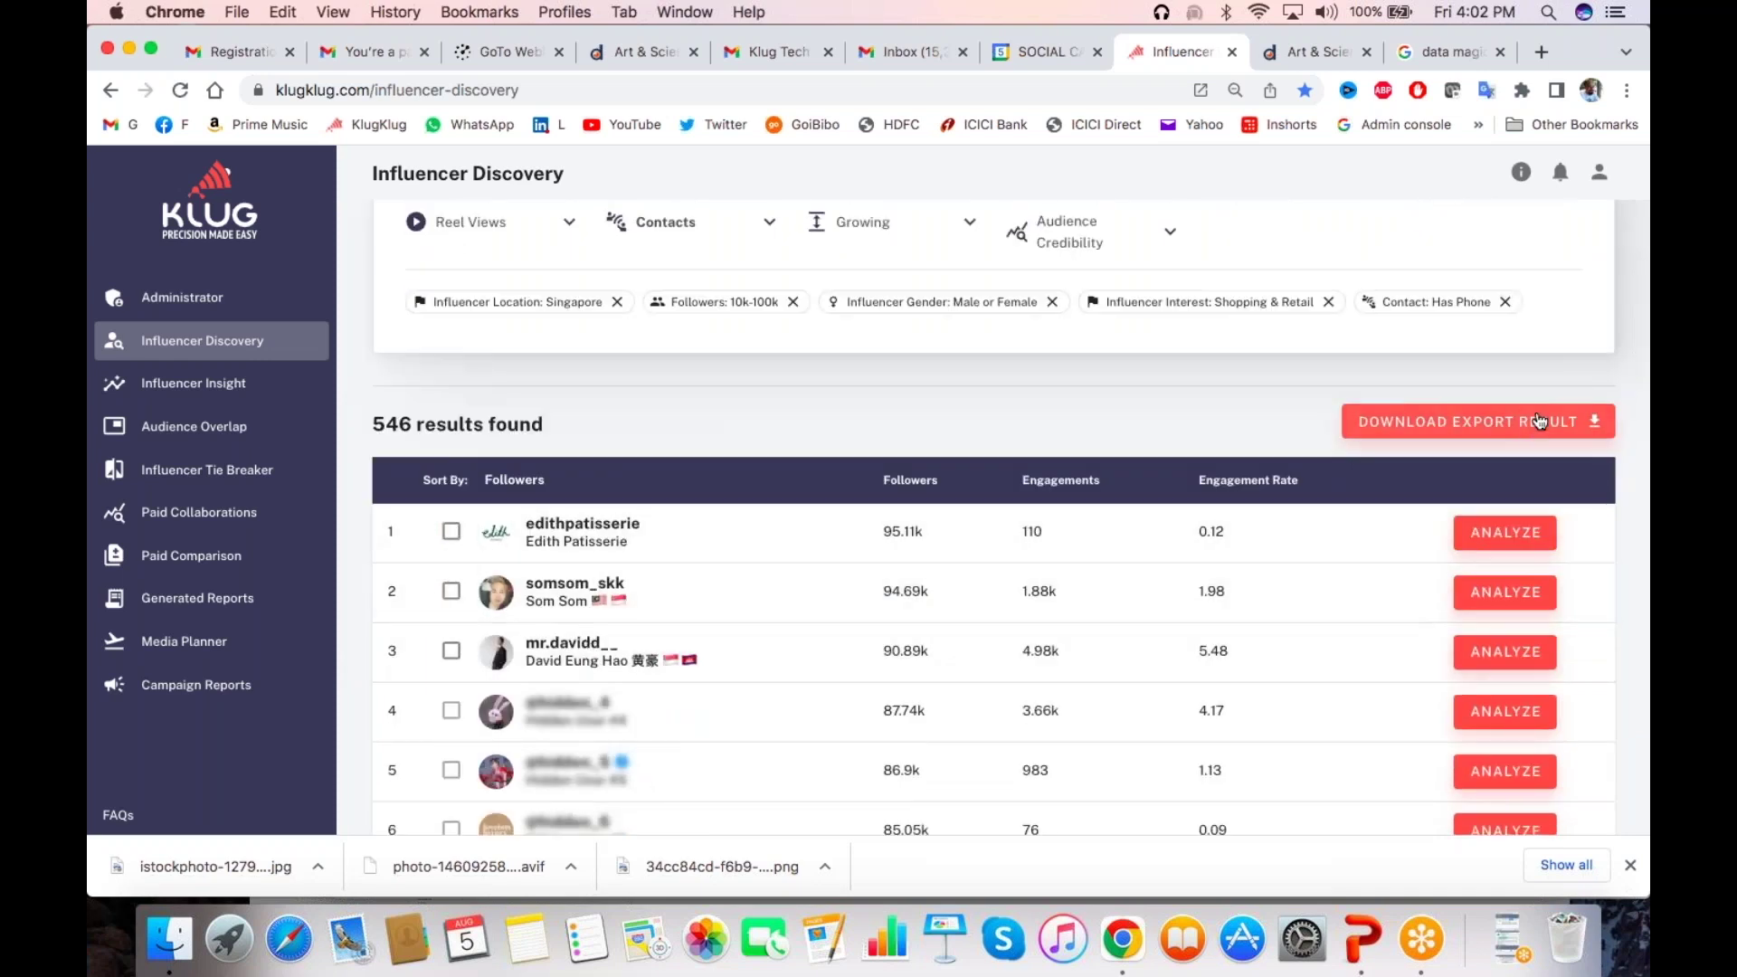
pyautogui.scroll(3, 1241, 380)
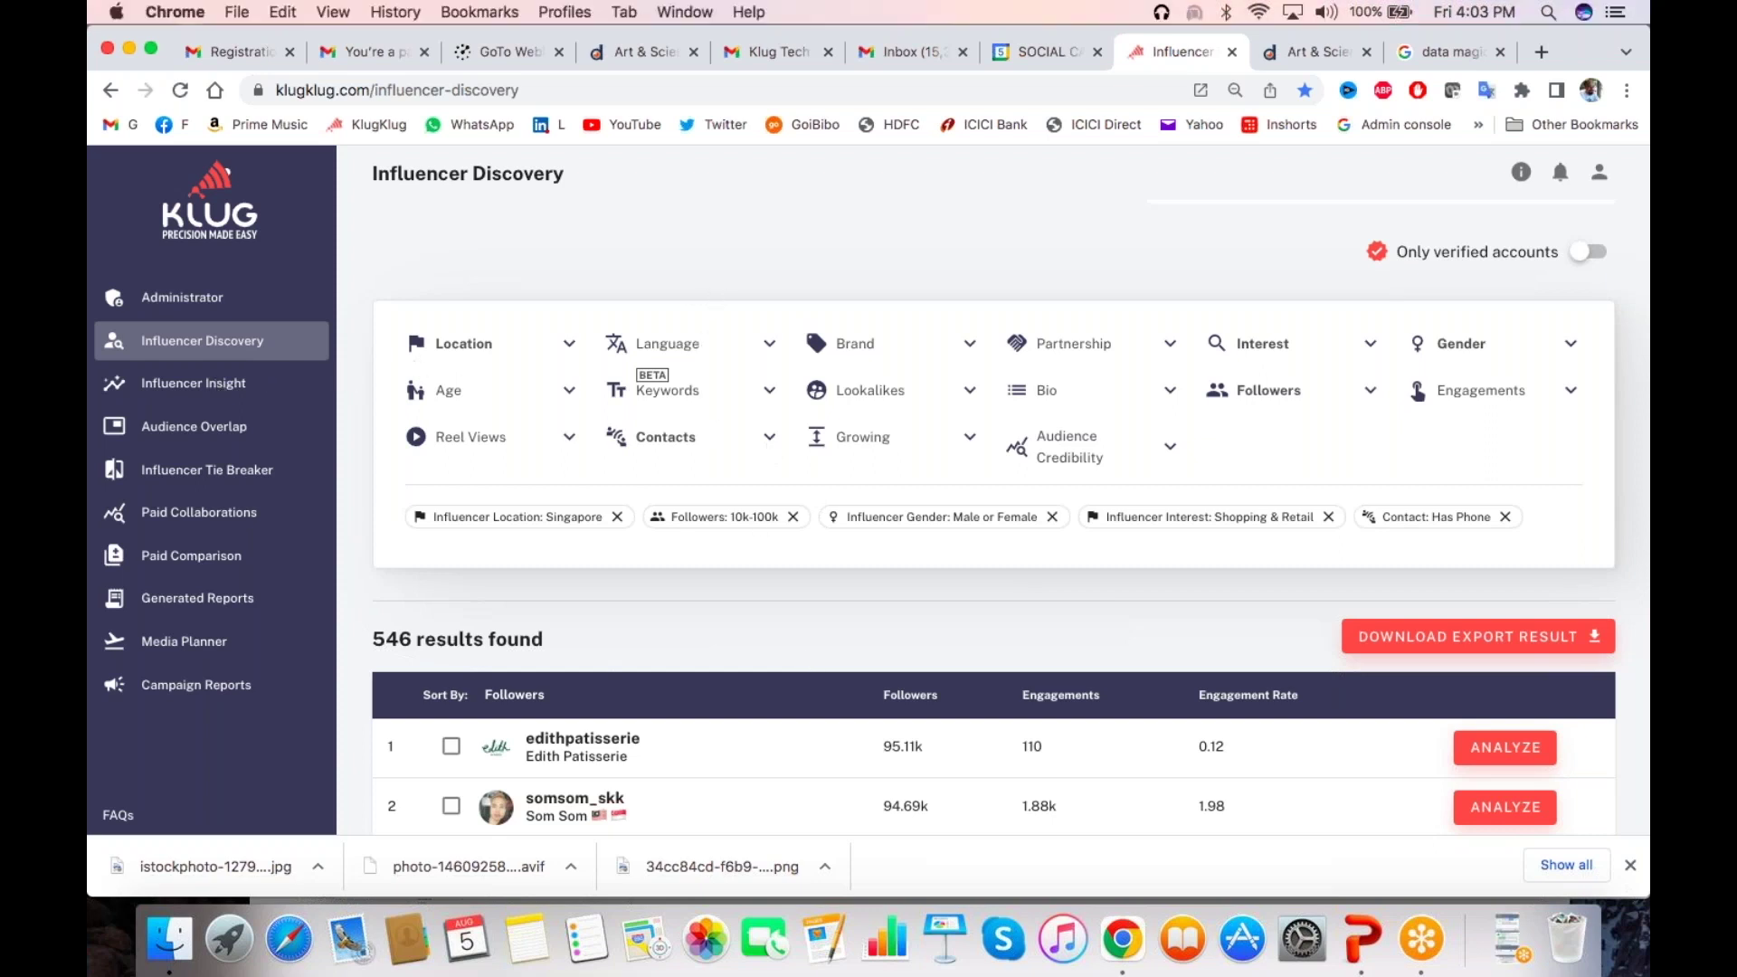
# Open the Instagram insights report for thatbohogirl, review the listed contact details and close them
pyautogui.click(193, 383)
pyautogui.click(932, 410)
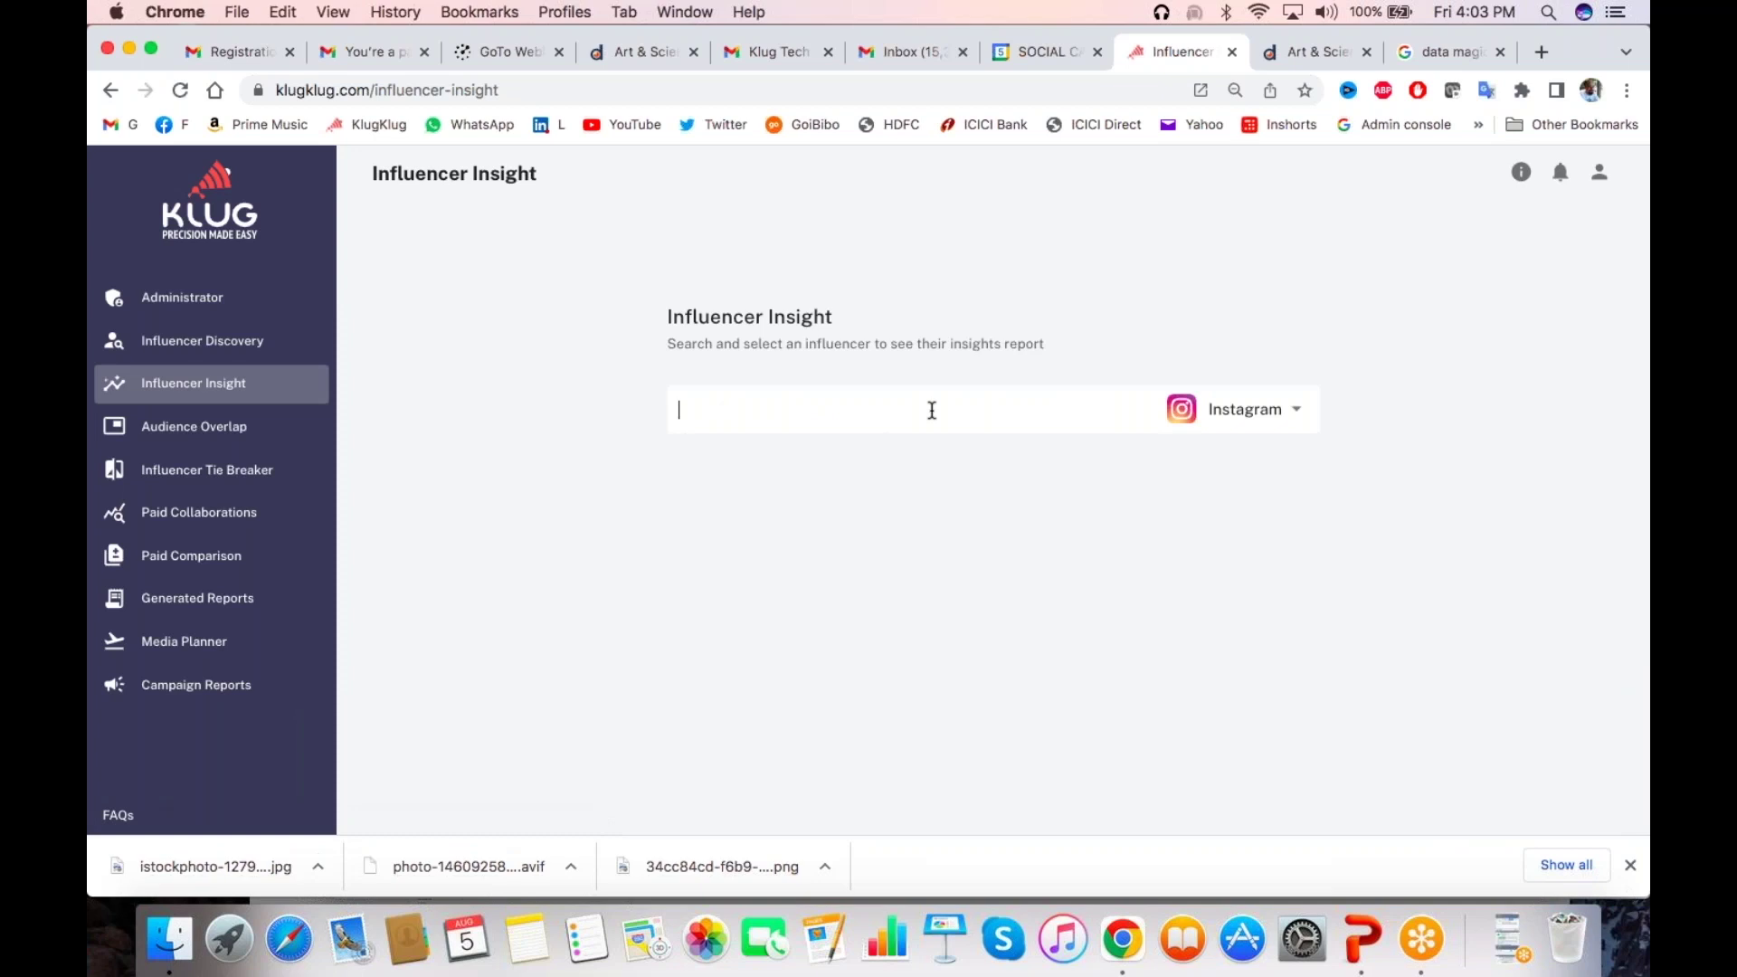
pyautogui.write('thatboho')
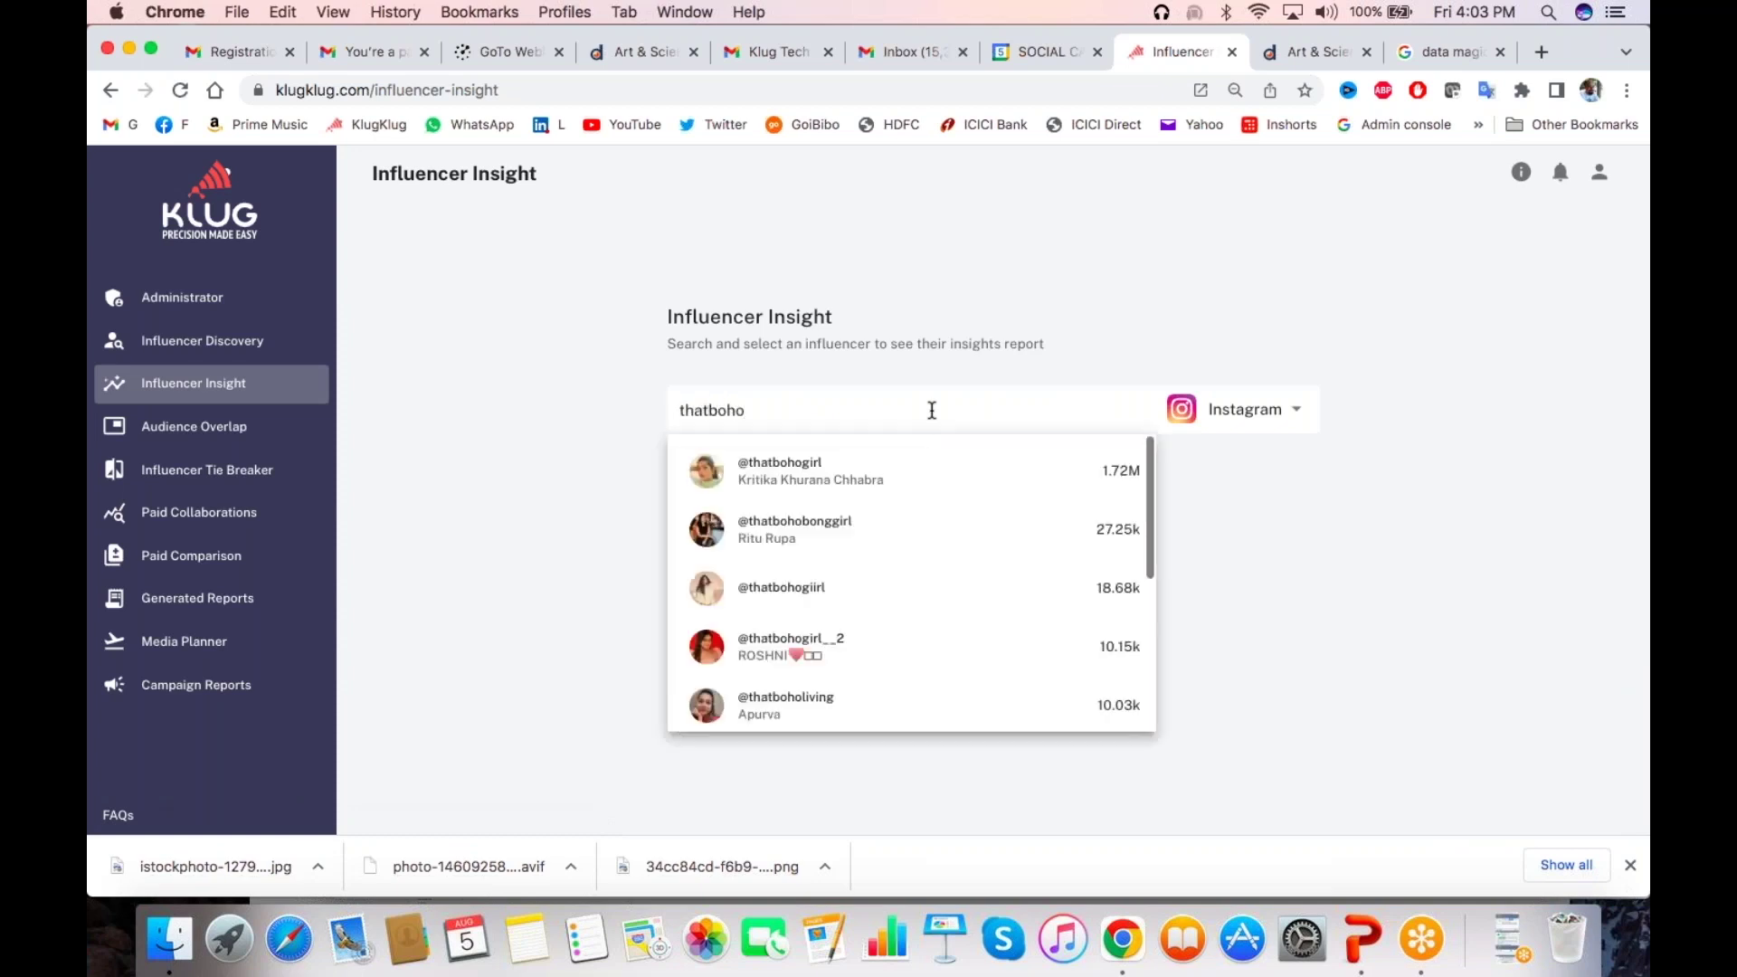
pyautogui.click(927, 465)
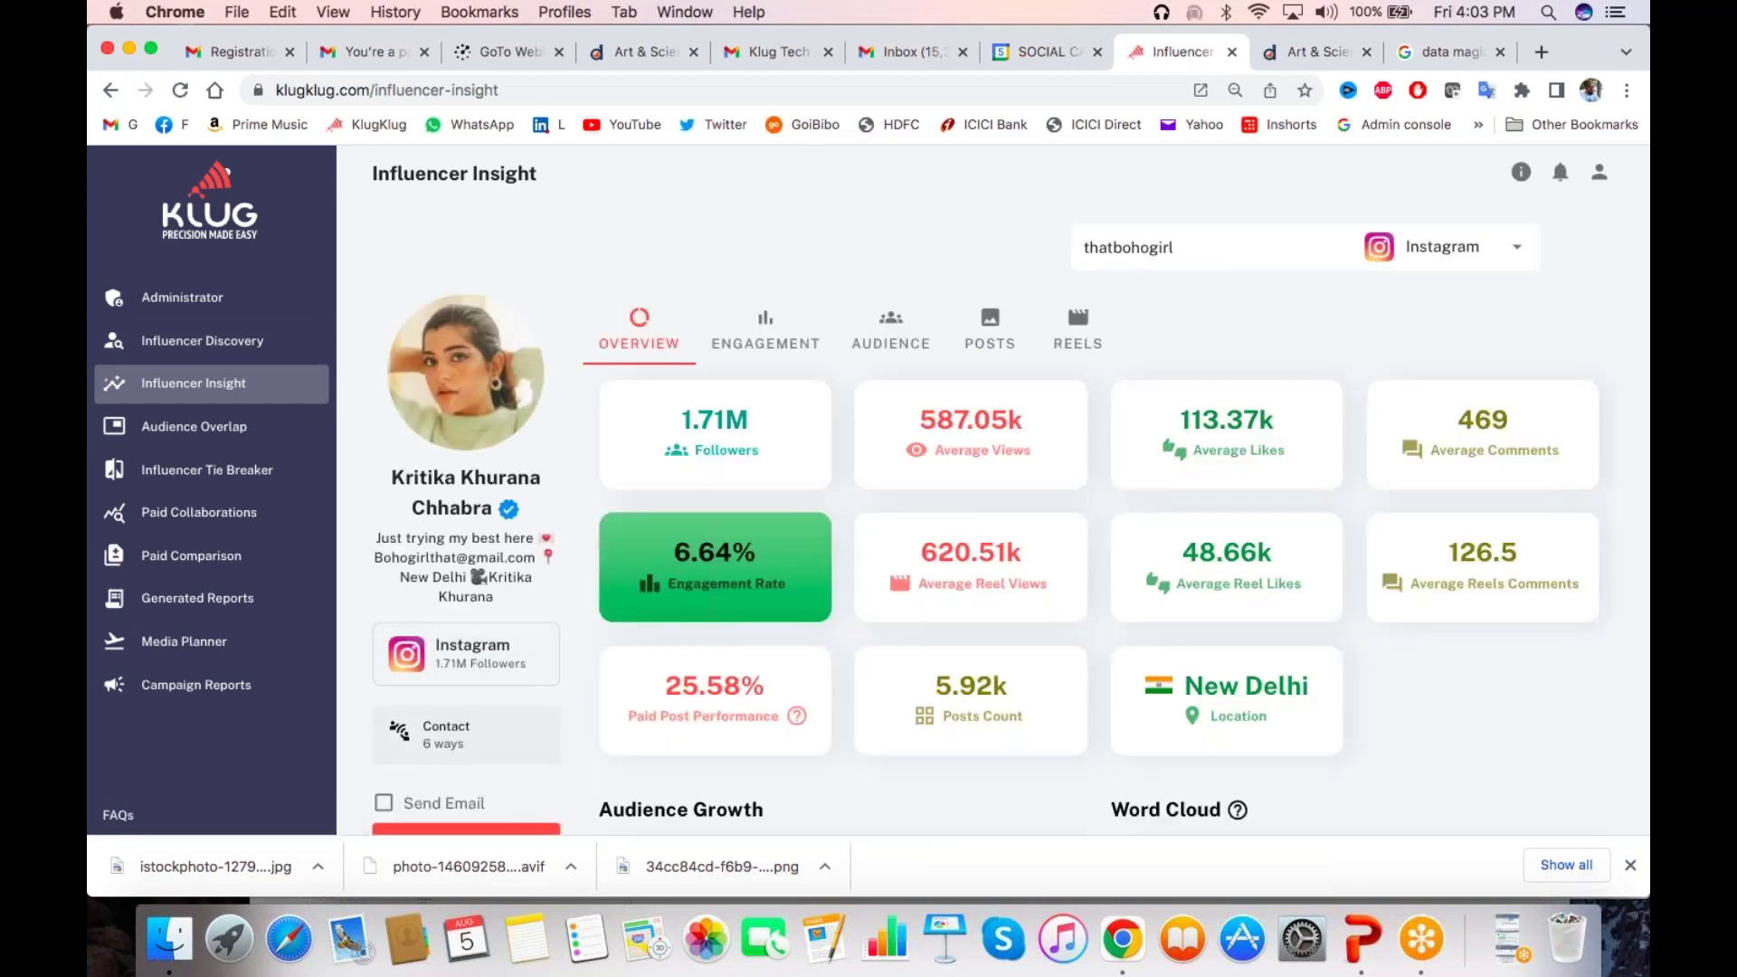
pyautogui.click(457, 748)
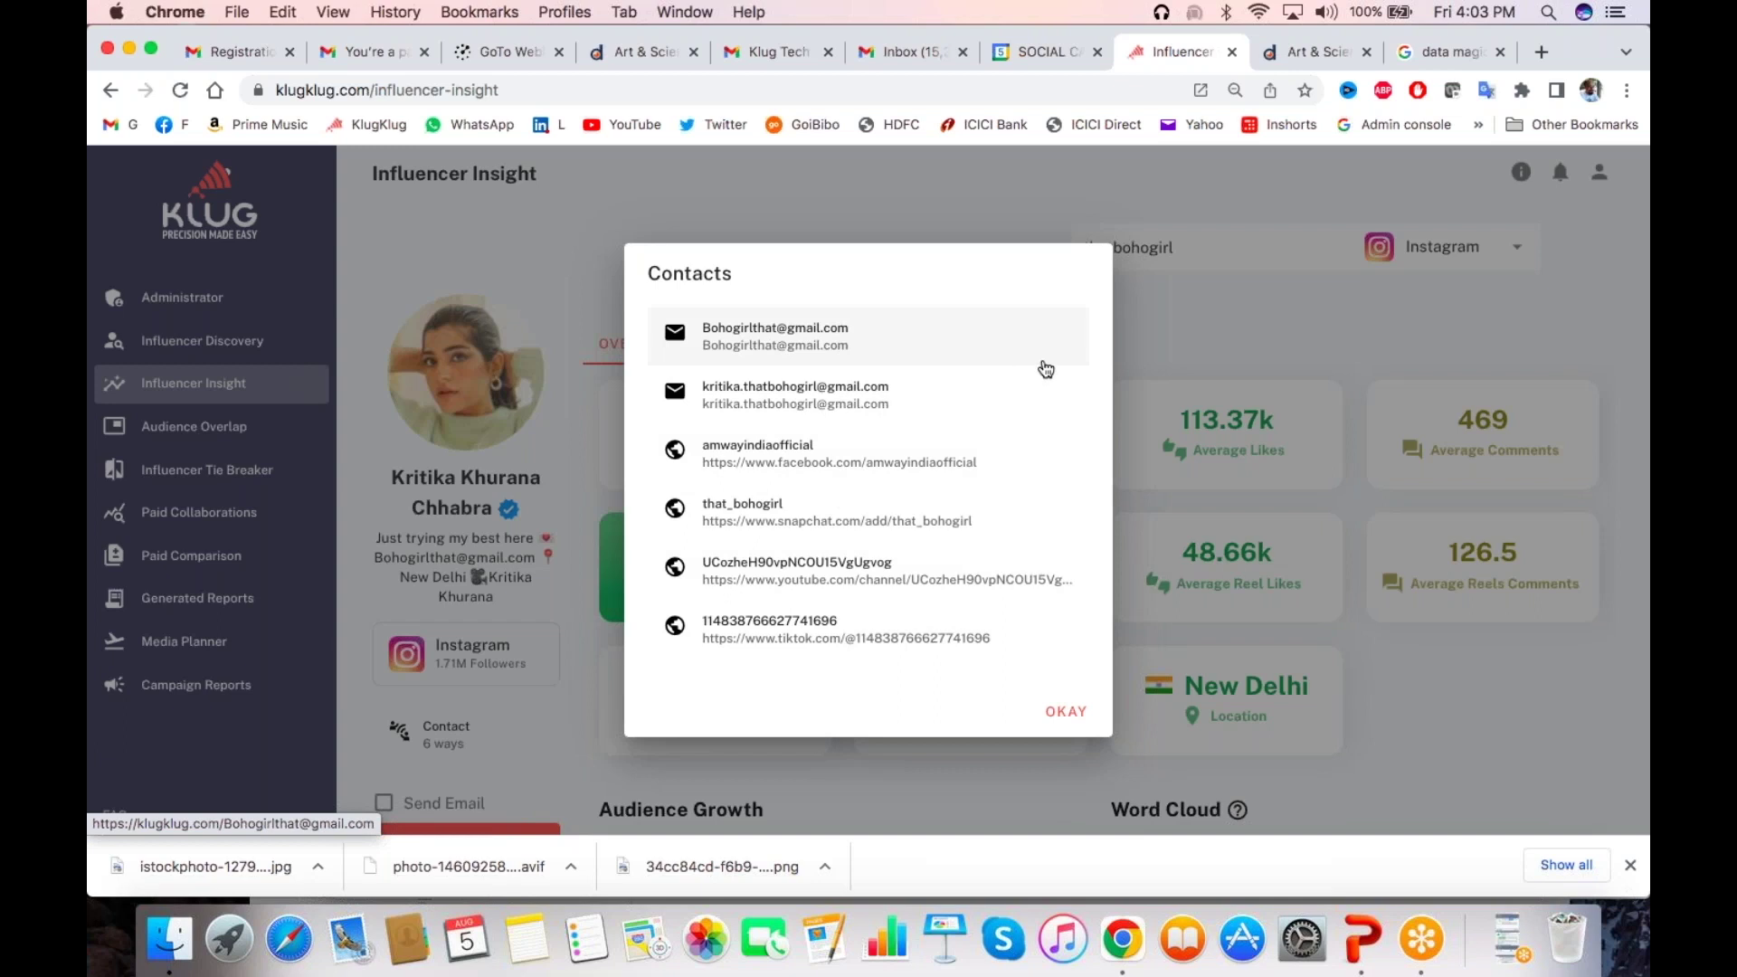
pyautogui.click(1227, 360)
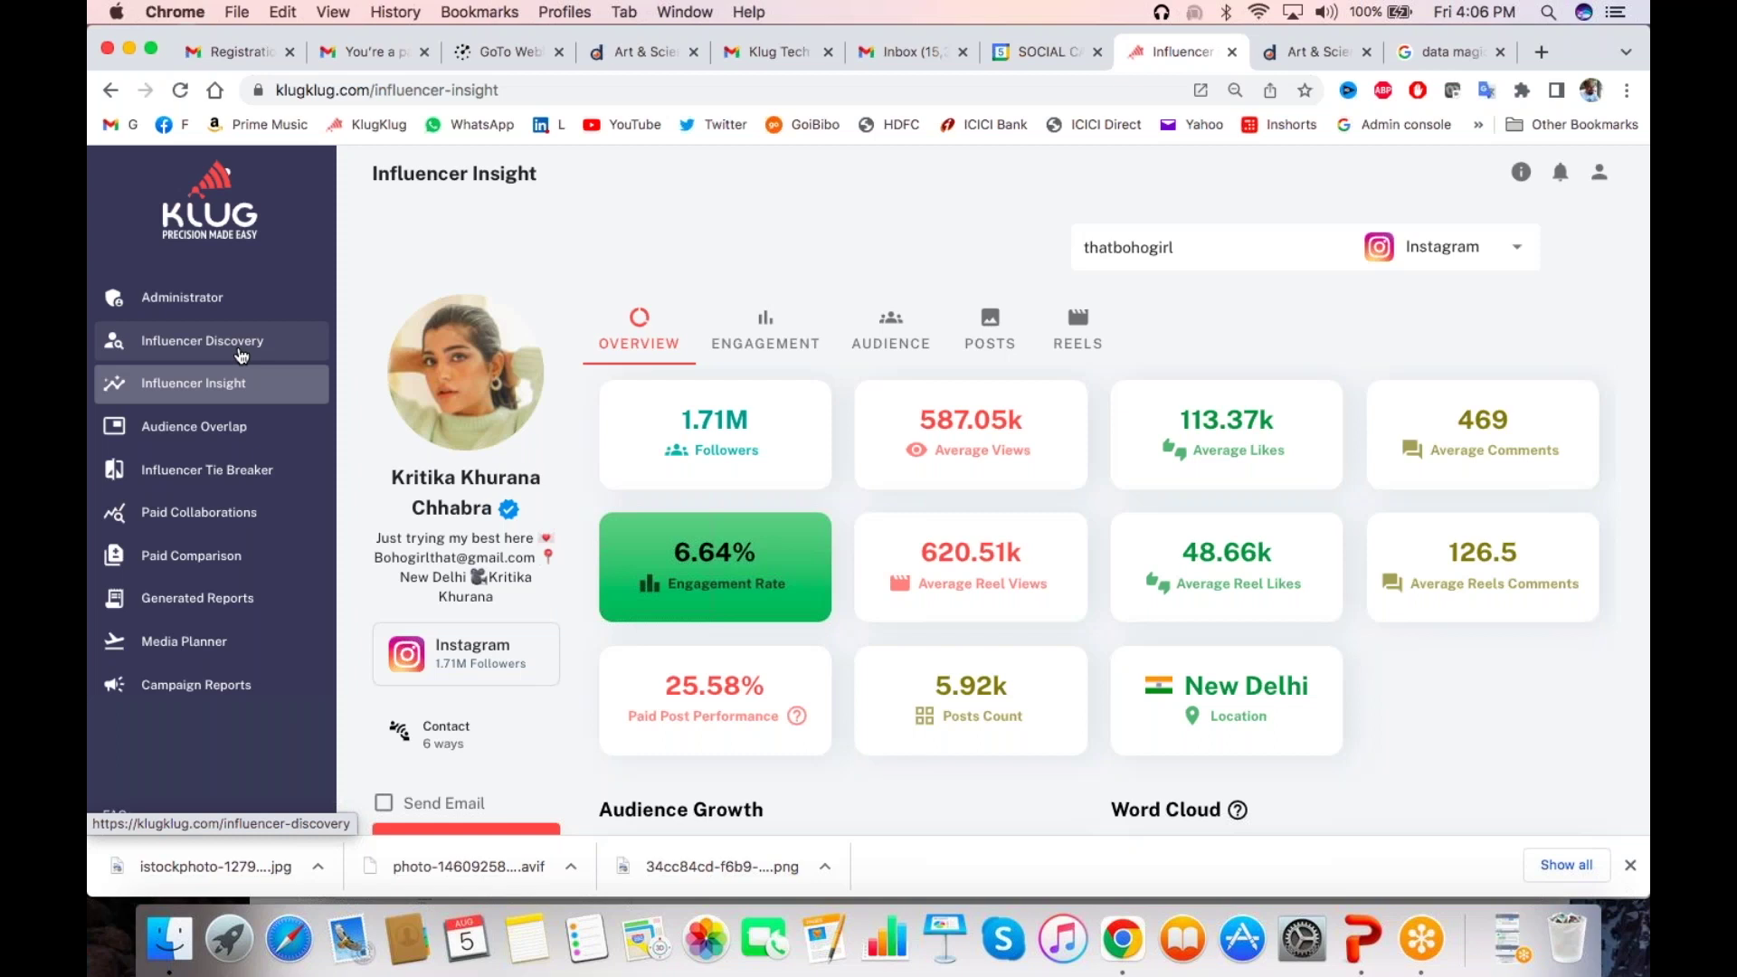
# Switch to GoToWebinar
pyautogui.click(1434, 948)
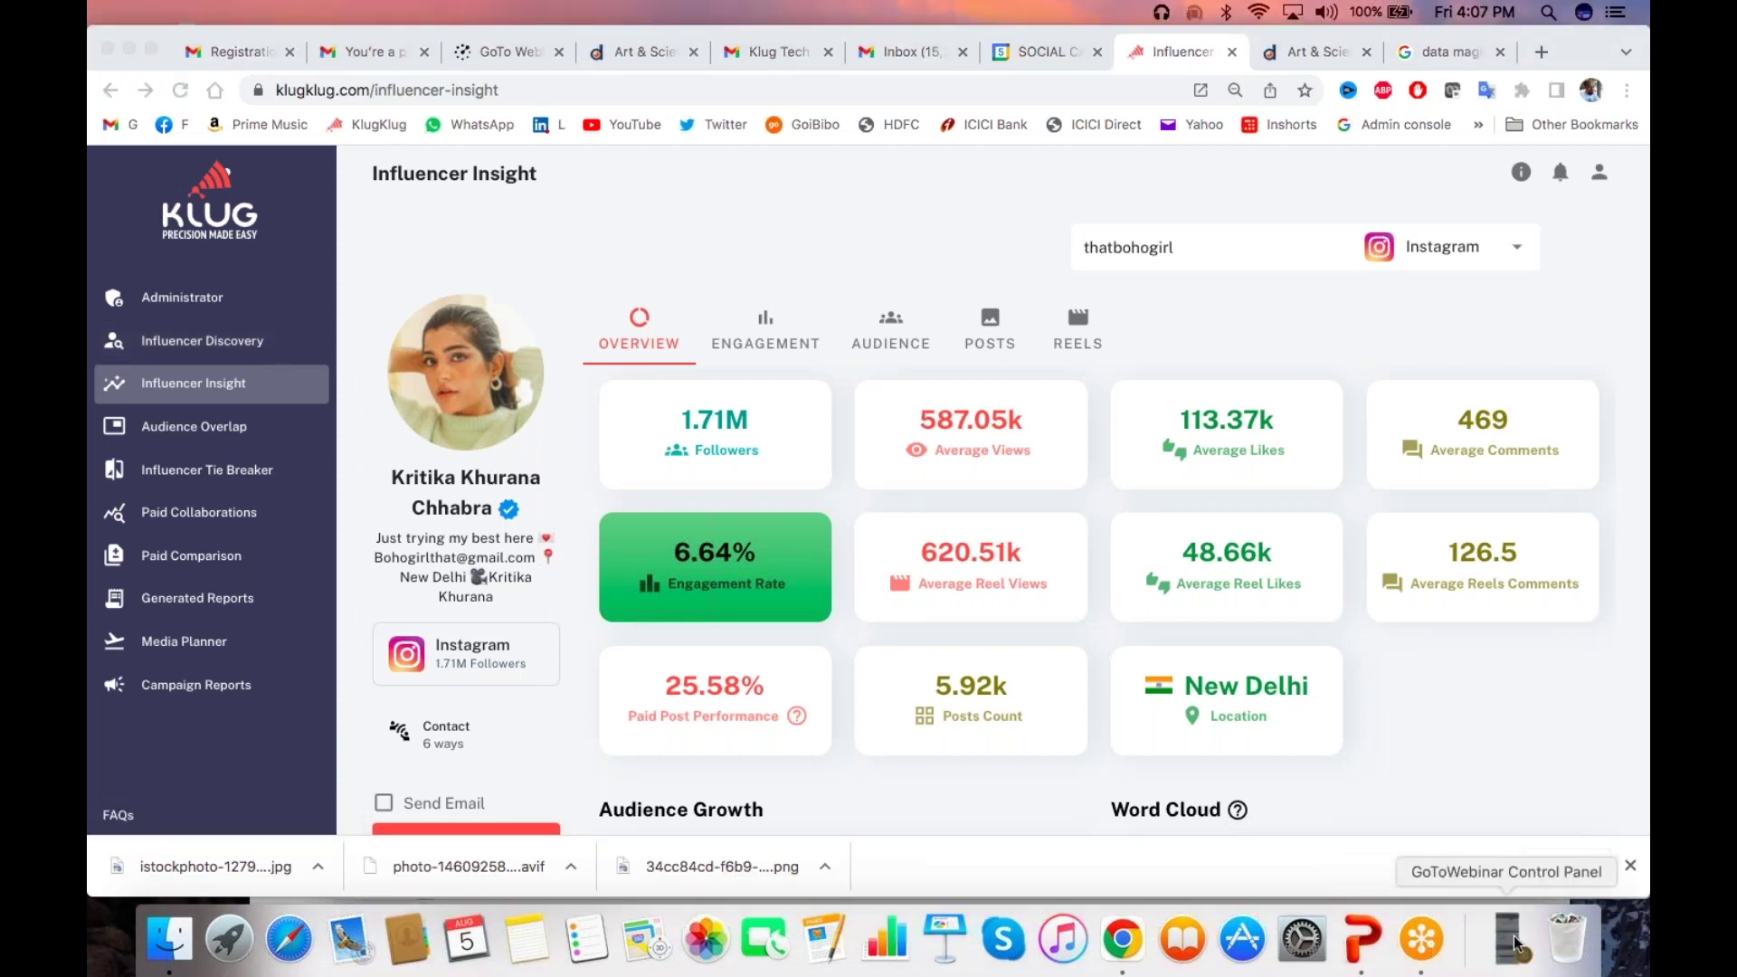